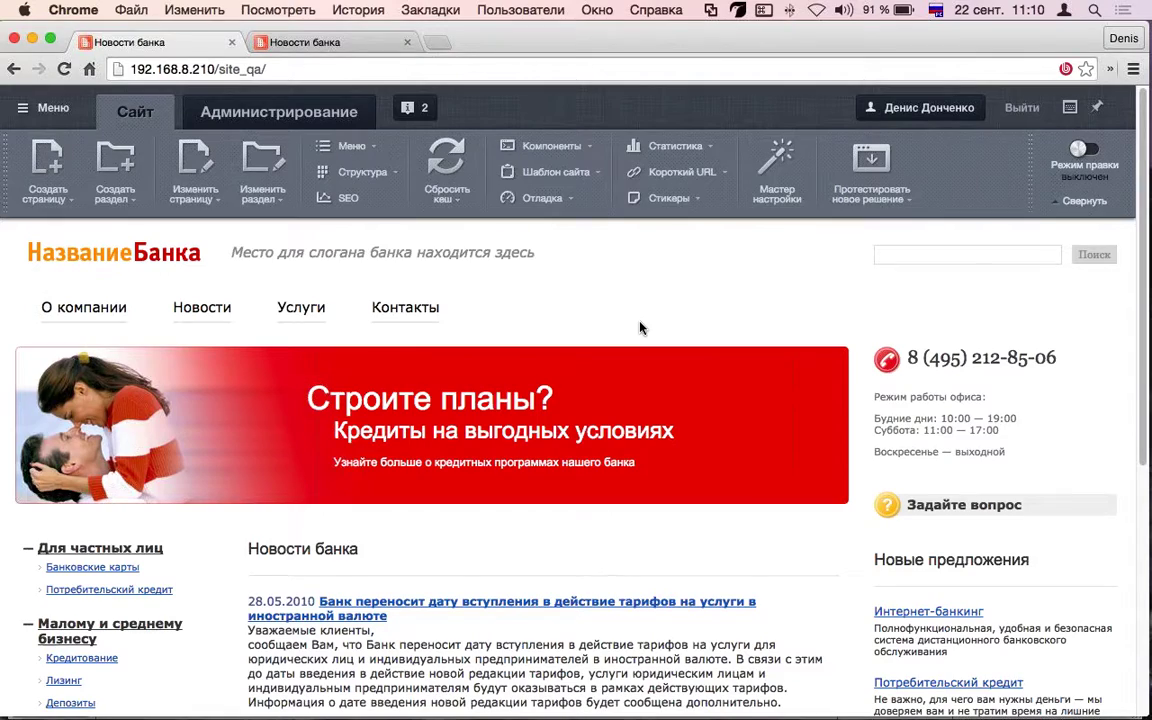
Scroll through the Новости банка list, then pin the admin panel above the home page
{"action": "scroll", "coordinate": [641, 328], "scroll_direction": "down", "scroll_amount": 10}
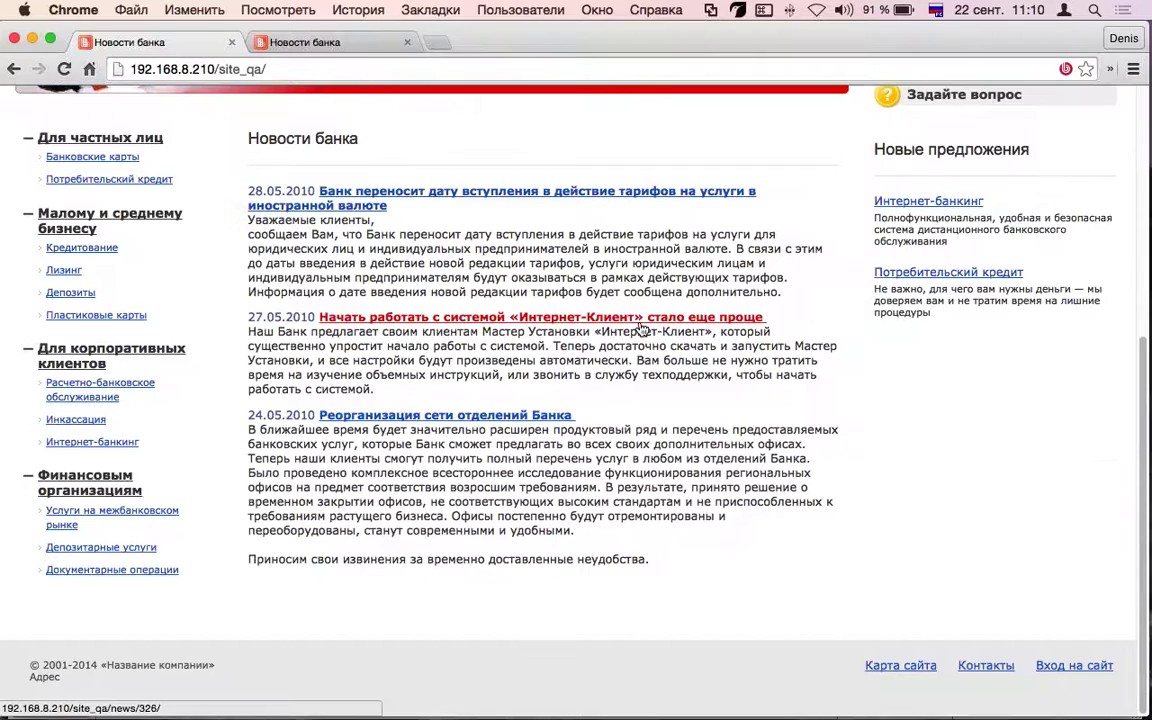
{"action": "scroll", "coordinate": [641, 328], "scroll_direction": "up", "scroll_amount": 8}
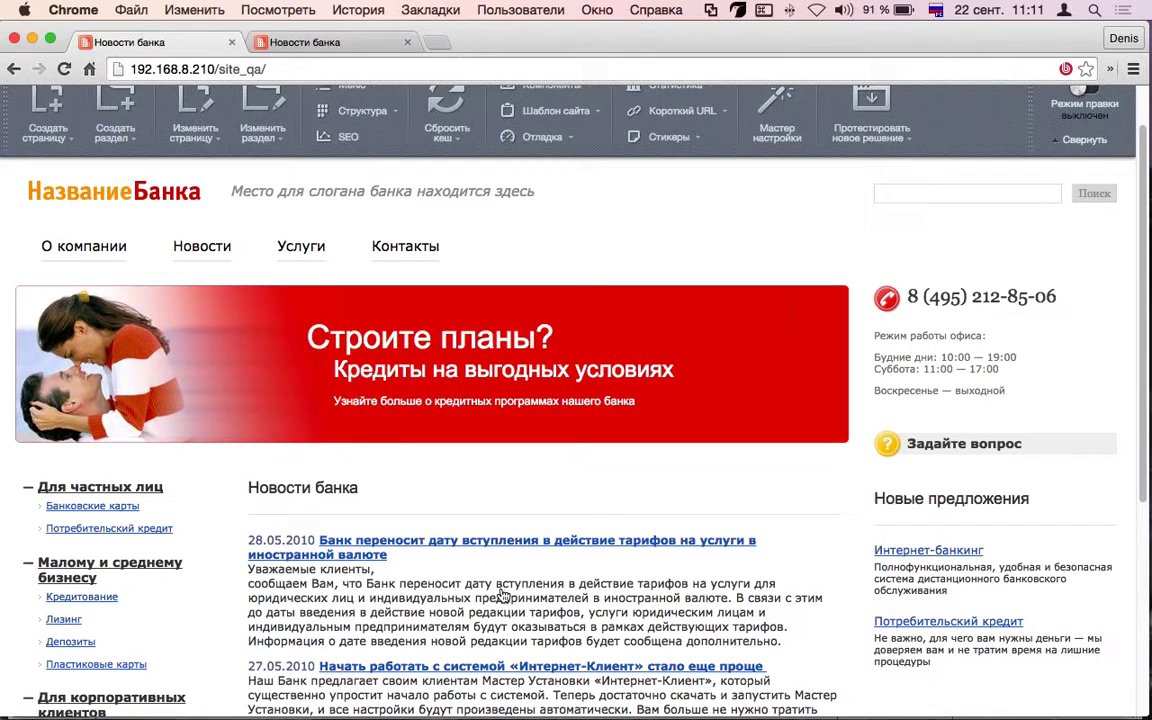
{"action": "scroll", "coordinate": [868, 342], "scroll_direction": "up", "scroll_amount": 2}
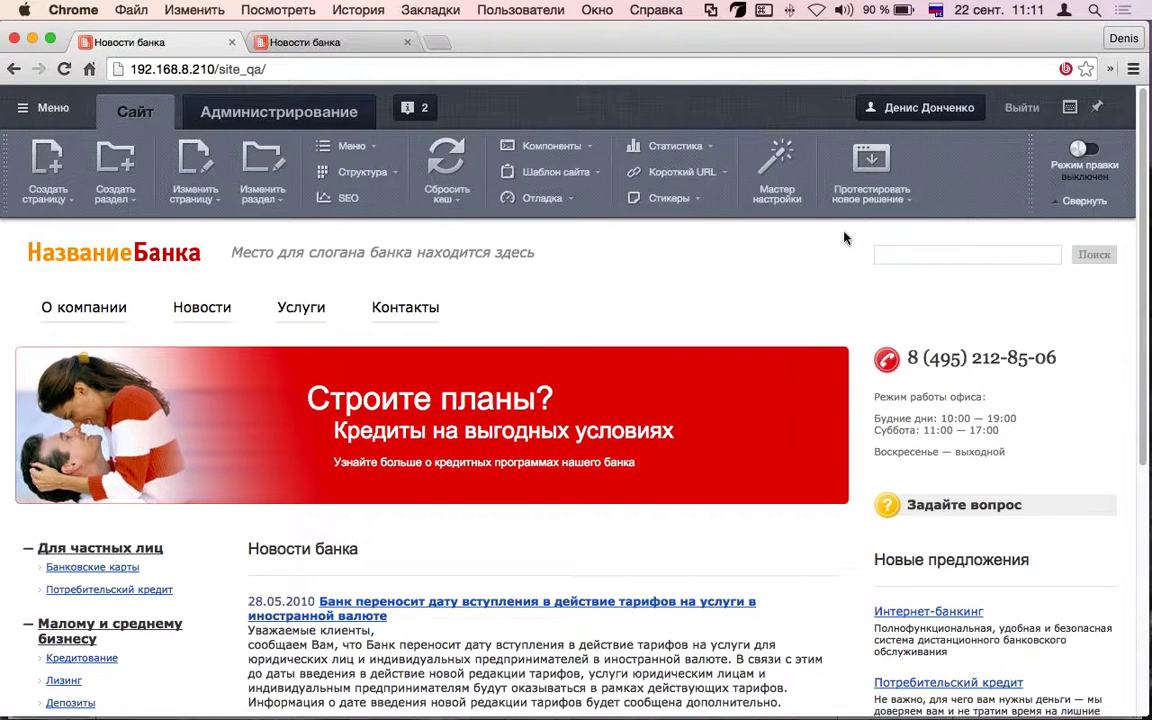
{"action": "scroll", "coordinate": [617, 252], "scroll_direction": "down", "scroll_amount": 1}
{"action": "scroll", "coordinate": [617, 255], "scroll_direction": "up", "scroll_amount": 1}
{"action": "left_click", "coordinate": [1096, 107]}
{"action": "scroll", "coordinate": [502, 281], "scroll_direction": "down", "scroll_amount": 10}
{"action": "scroll", "coordinate": [502, 281], "scroll_direction": "up", "scroll_amount": 6}
{"action": "scroll", "coordinate": [611, 188], "scroll_direction": "up", "scroll_amount": 3}
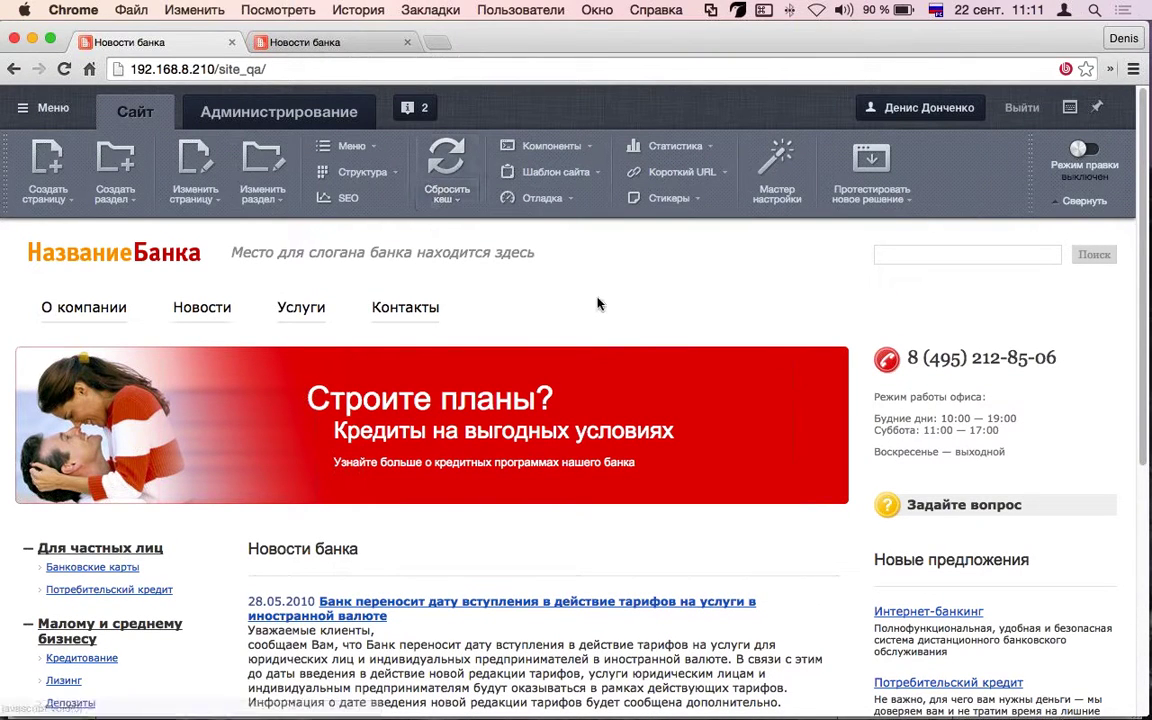
Open the admin desktop, show the Контент menu, and collapse the Highload-блоки and Инфоблоки branches
{"action": "left_click", "coordinate": [258, 117]}
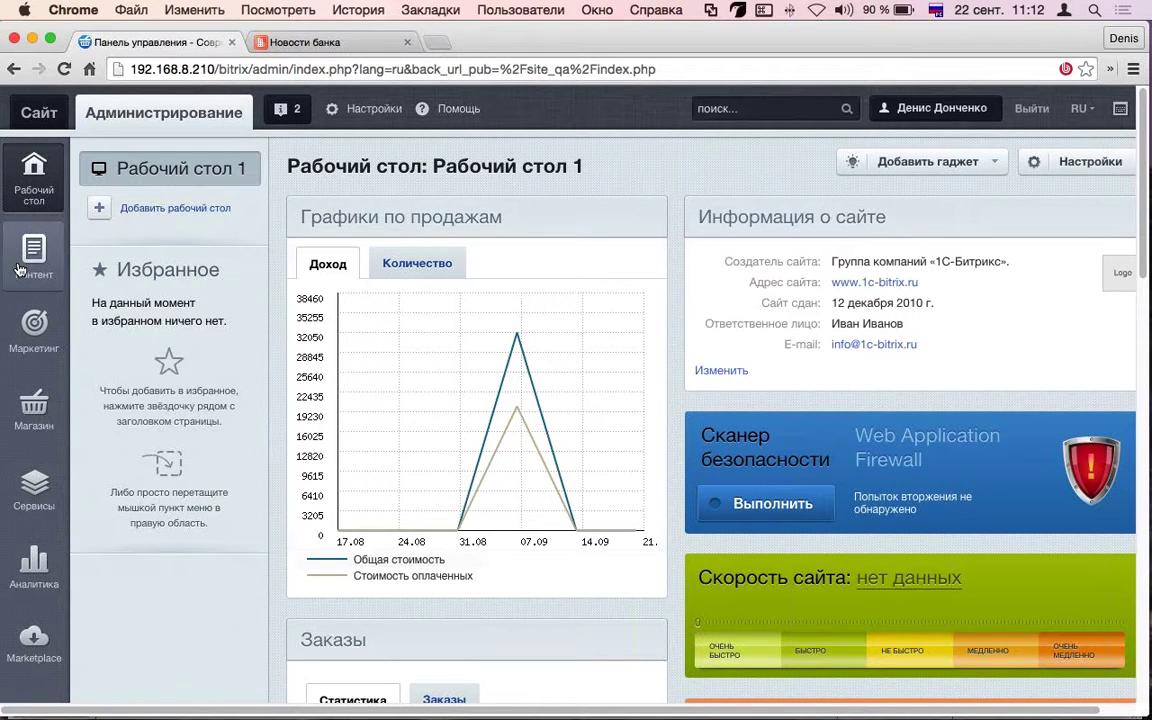
{"action": "scroll", "coordinate": [30, 252], "scroll_direction": "down", "scroll_amount": 1}
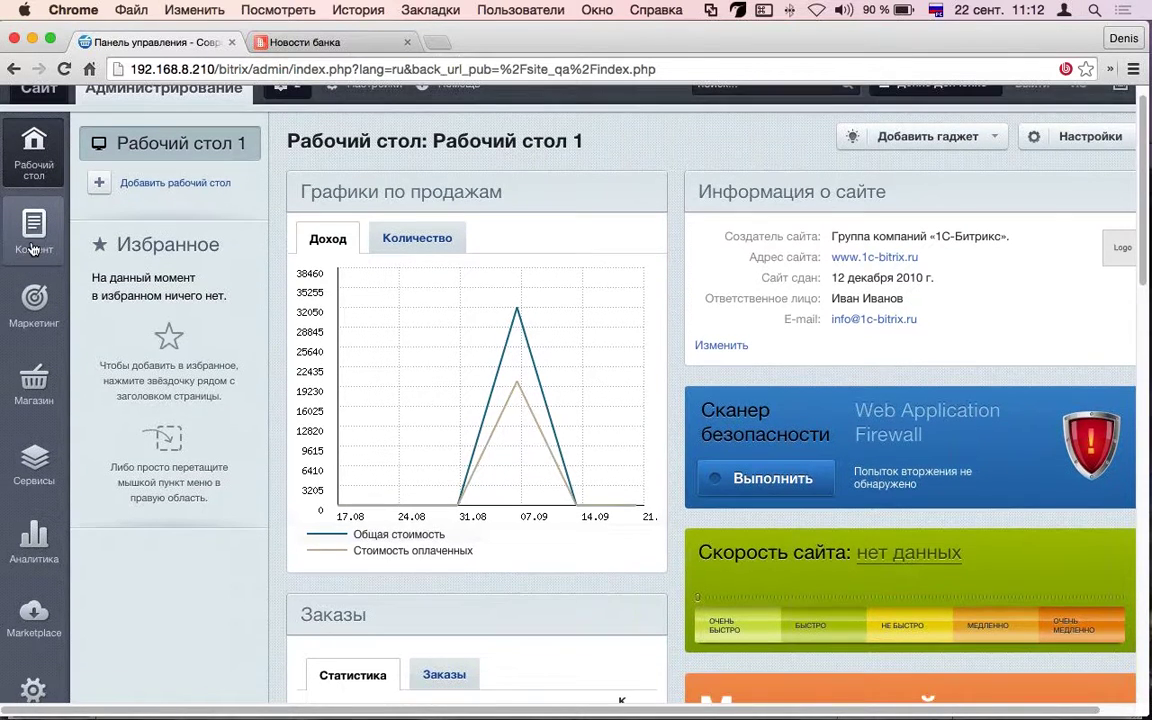
{"action": "left_click", "coordinate": [32, 248]}
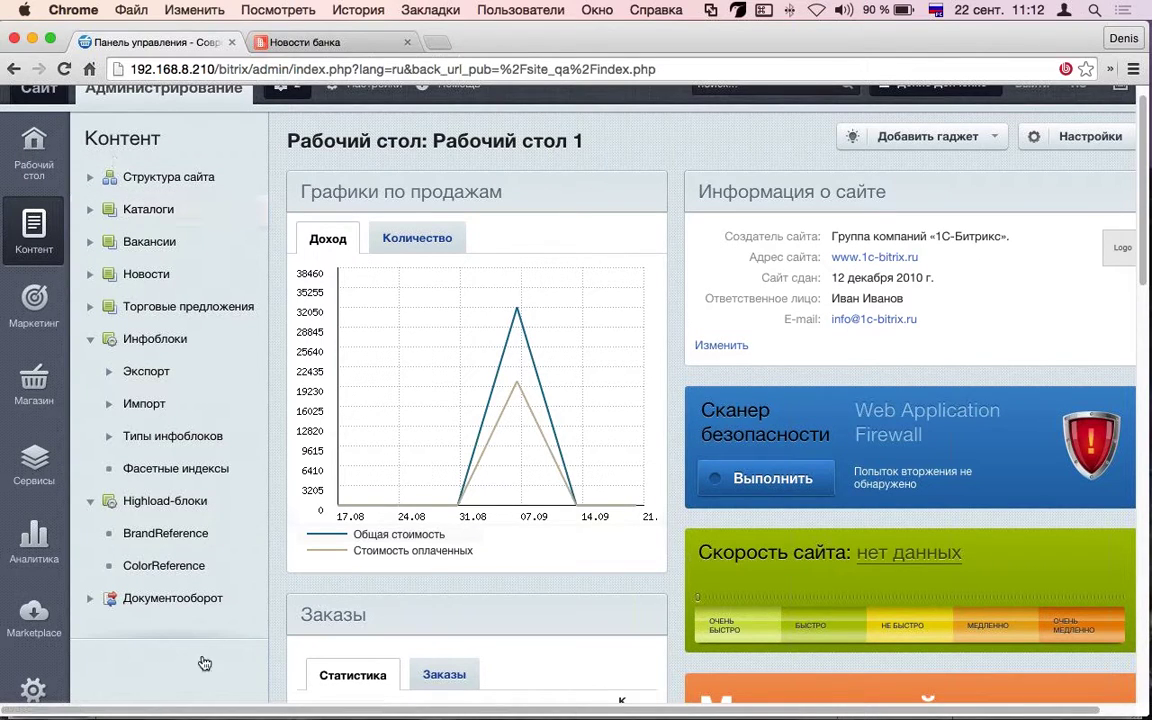
{"action": "left_click", "coordinate": [93, 502]}
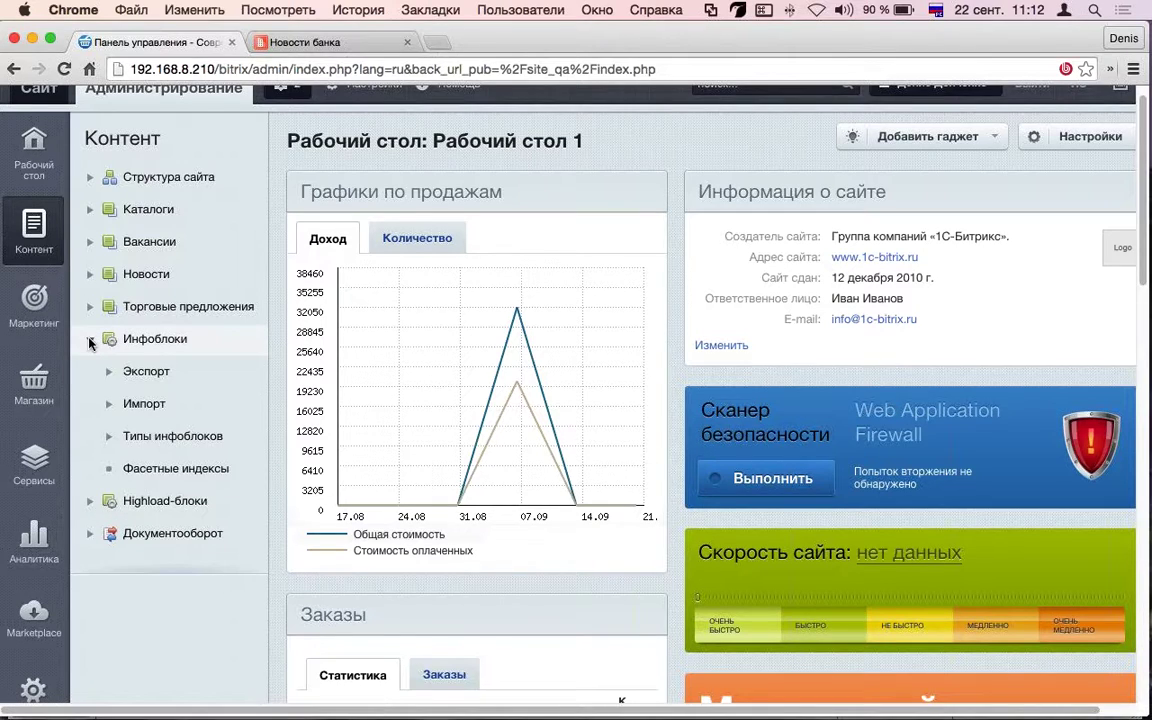
{"action": "left_click", "coordinate": [90, 341]}
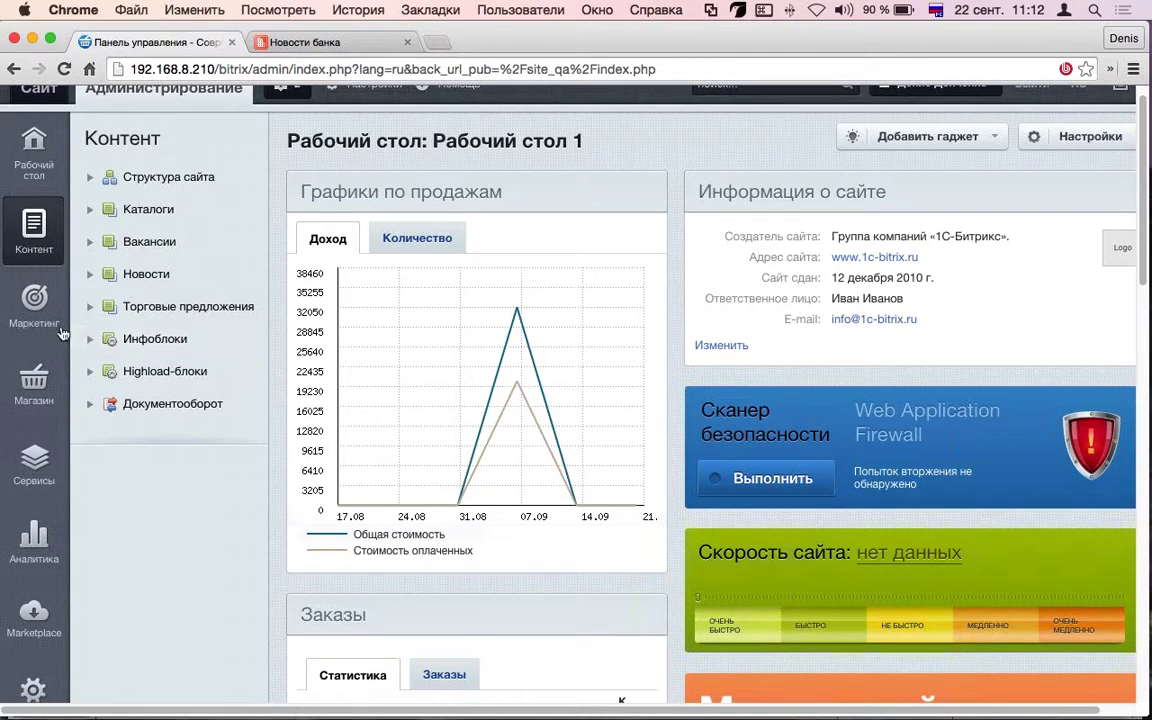
Browse the Маркетинг, Магазин, Сервисы and Аналитика sections, collapsing Веб-формы under Сервисы
{"action": "left_click", "coordinate": [53, 318]}
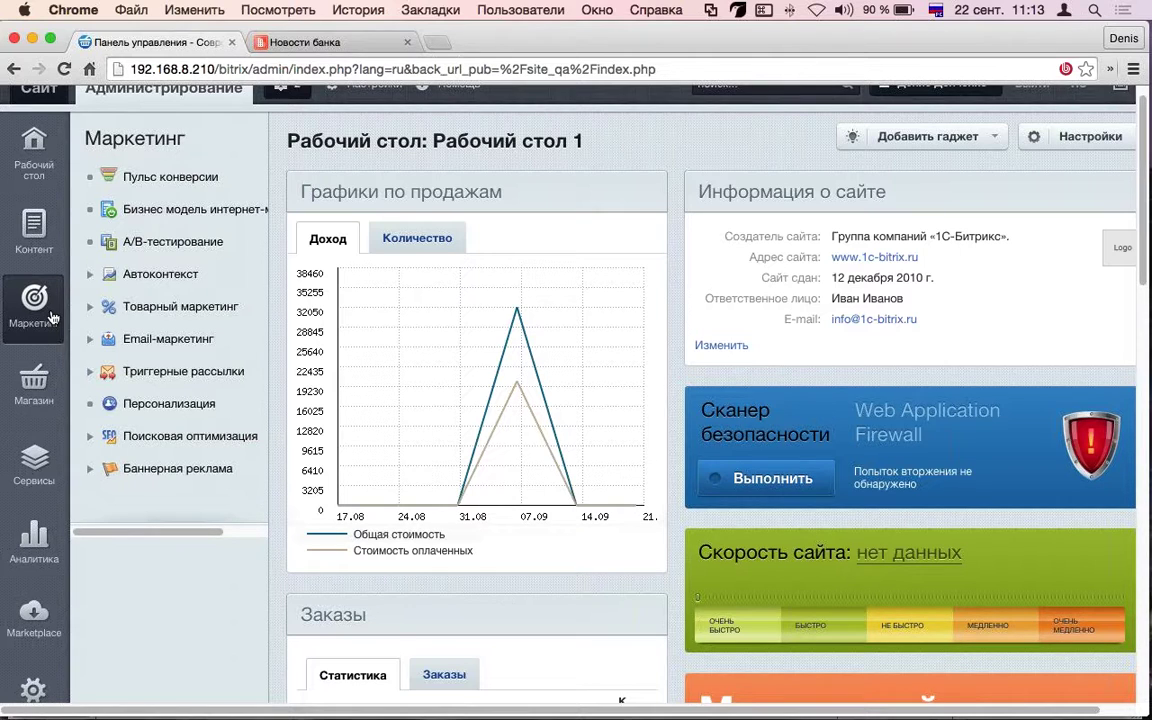
{"action": "left_click", "coordinate": [35, 378]}
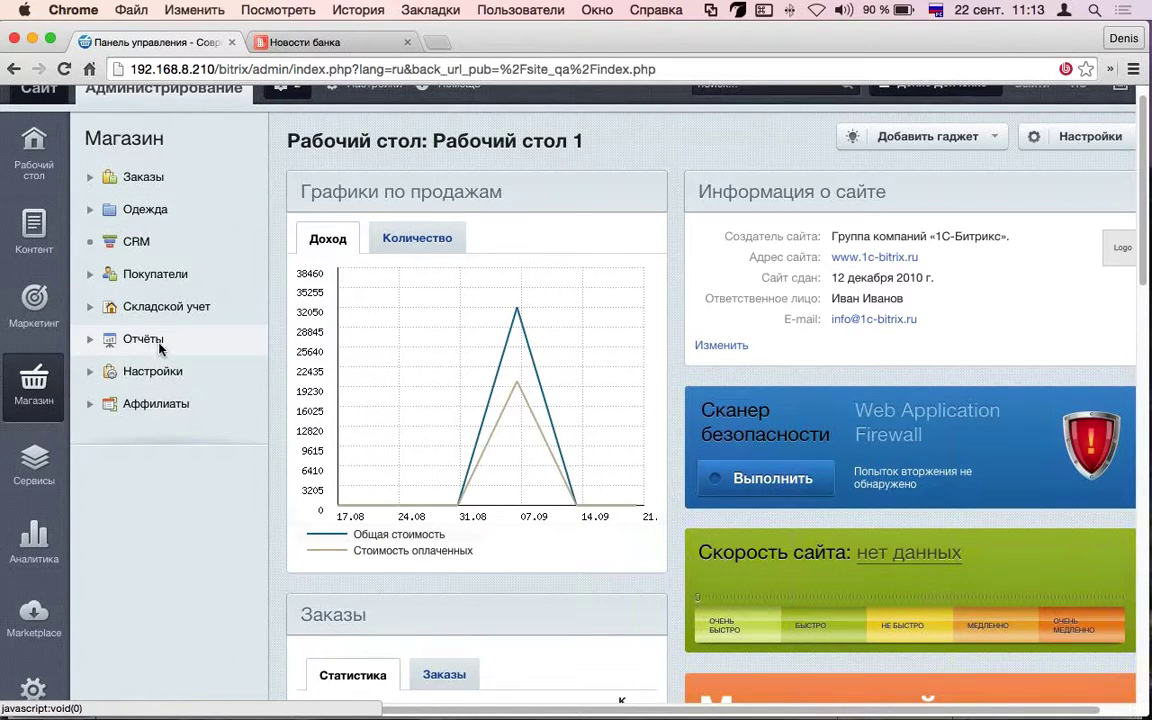
{"action": "left_click", "coordinate": [29, 481]}
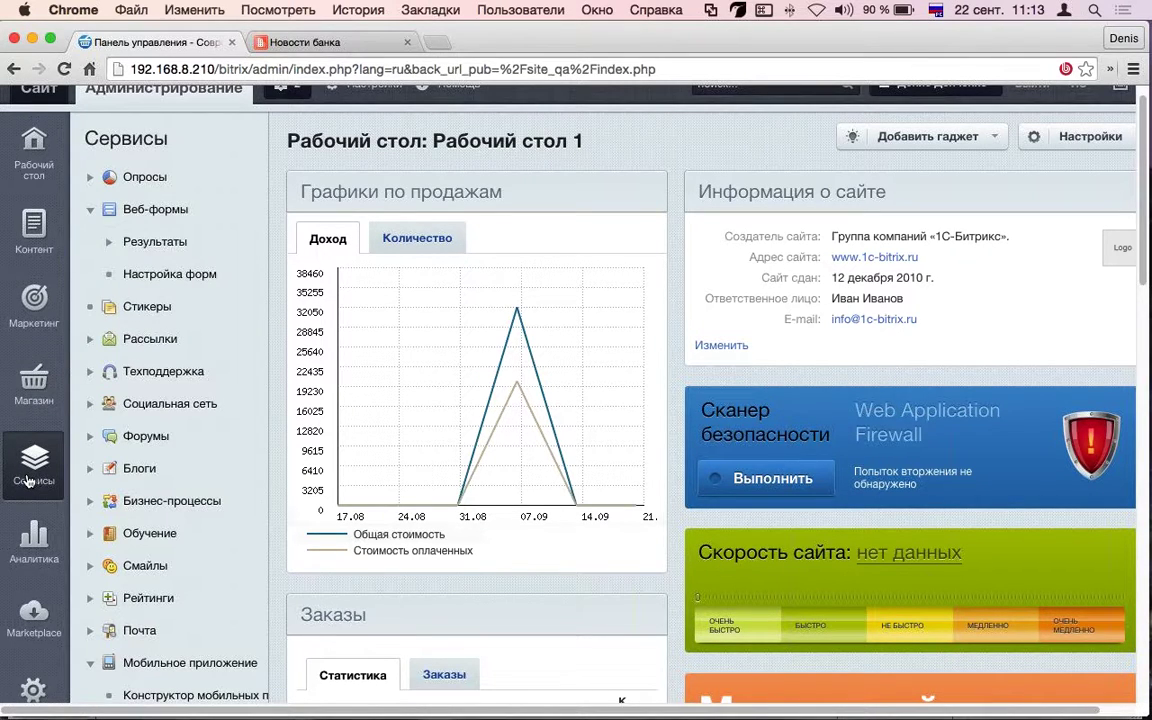
{"action": "left_click", "coordinate": [91, 210]}
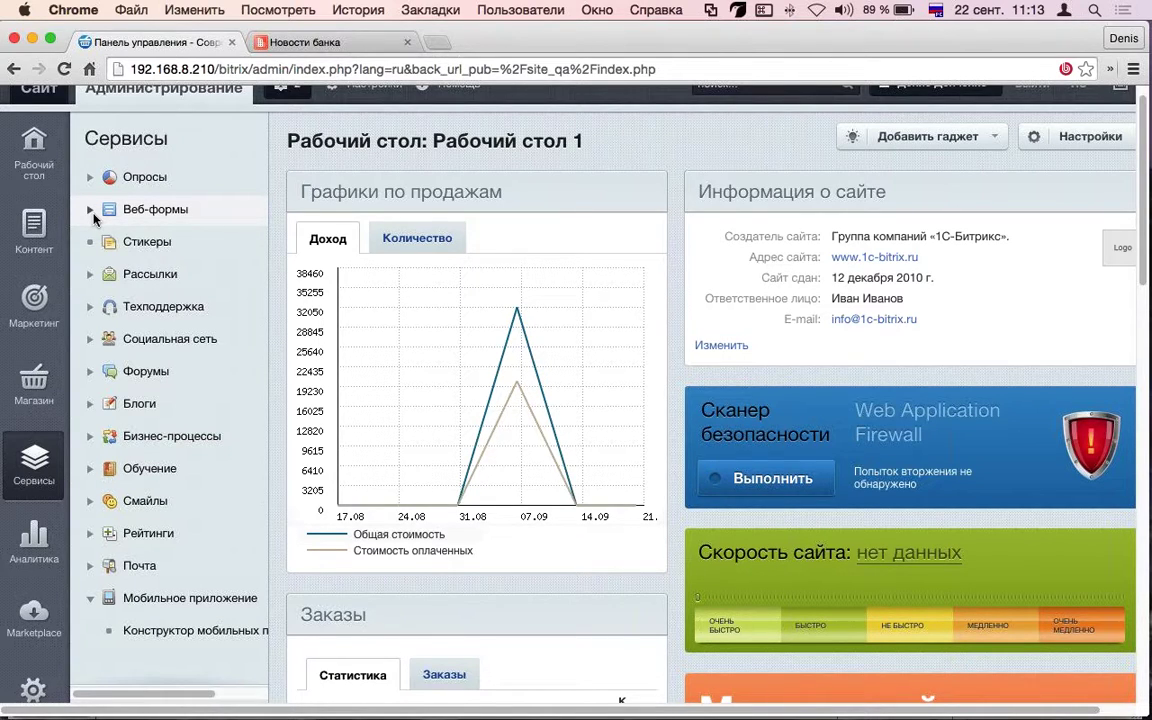
{"action": "left_click", "coordinate": [40, 545]}
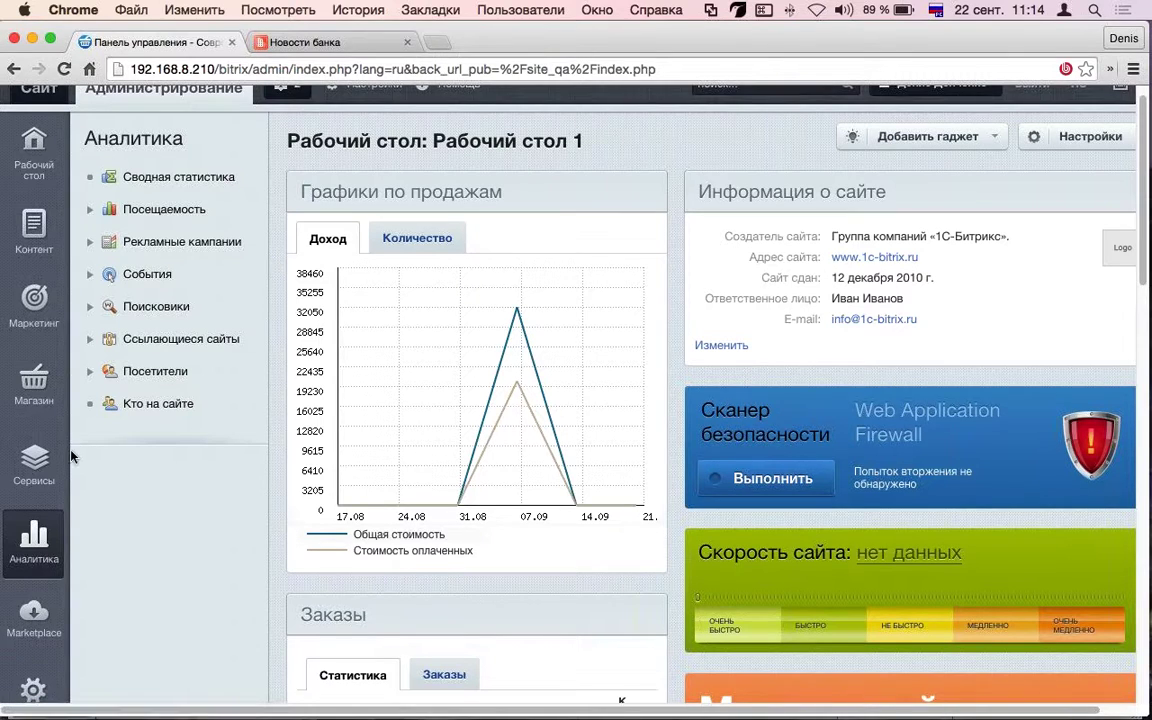
{"action": "scroll", "coordinate": [101, 598], "scroll_direction": "down", "scroll_amount": 1}
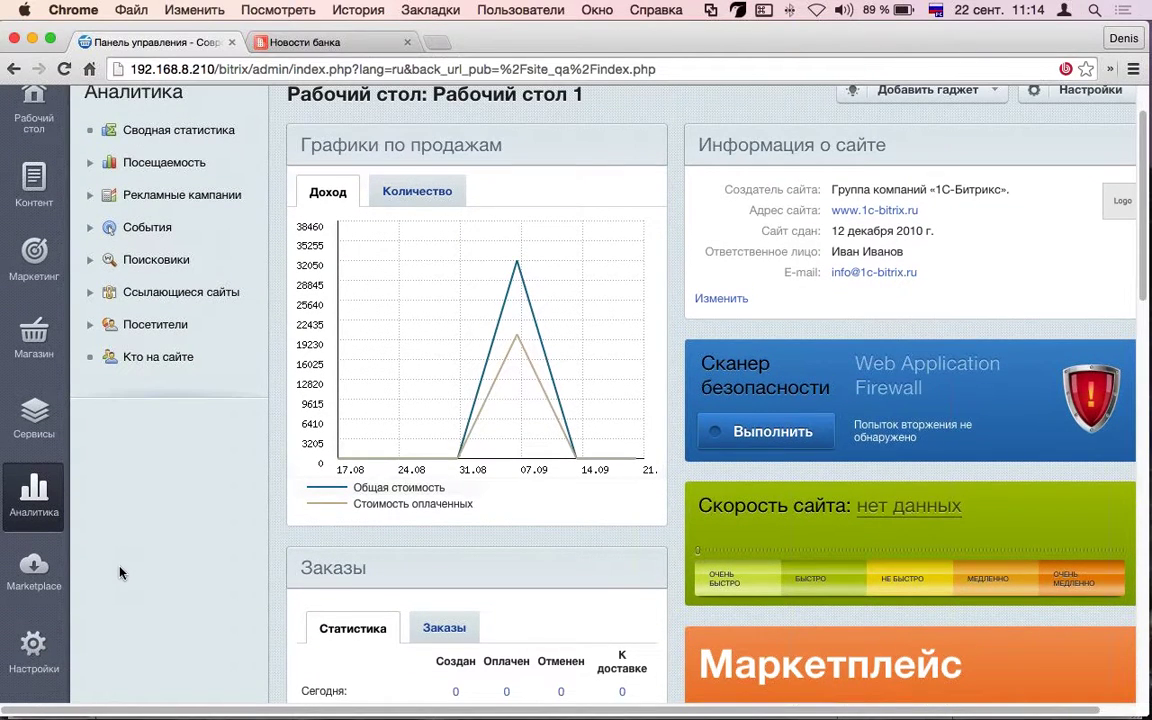
Look through the Marketplace menu and the Настройки section in the admin sidebar
{"action": "left_click", "coordinate": [45, 565]}
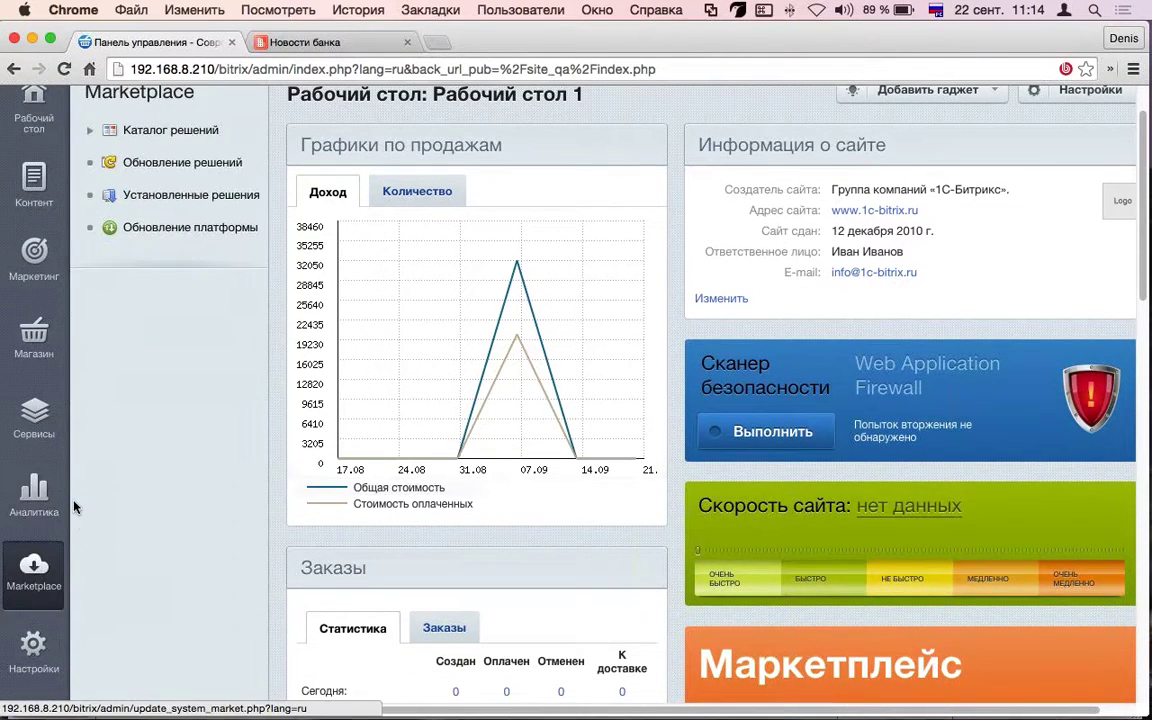
{"action": "scroll", "coordinate": [73, 507], "scroll_direction": "down", "scroll_amount": 1}
{"action": "scroll", "coordinate": [73, 507], "scroll_direction": "up", "scroll_amount": 1}
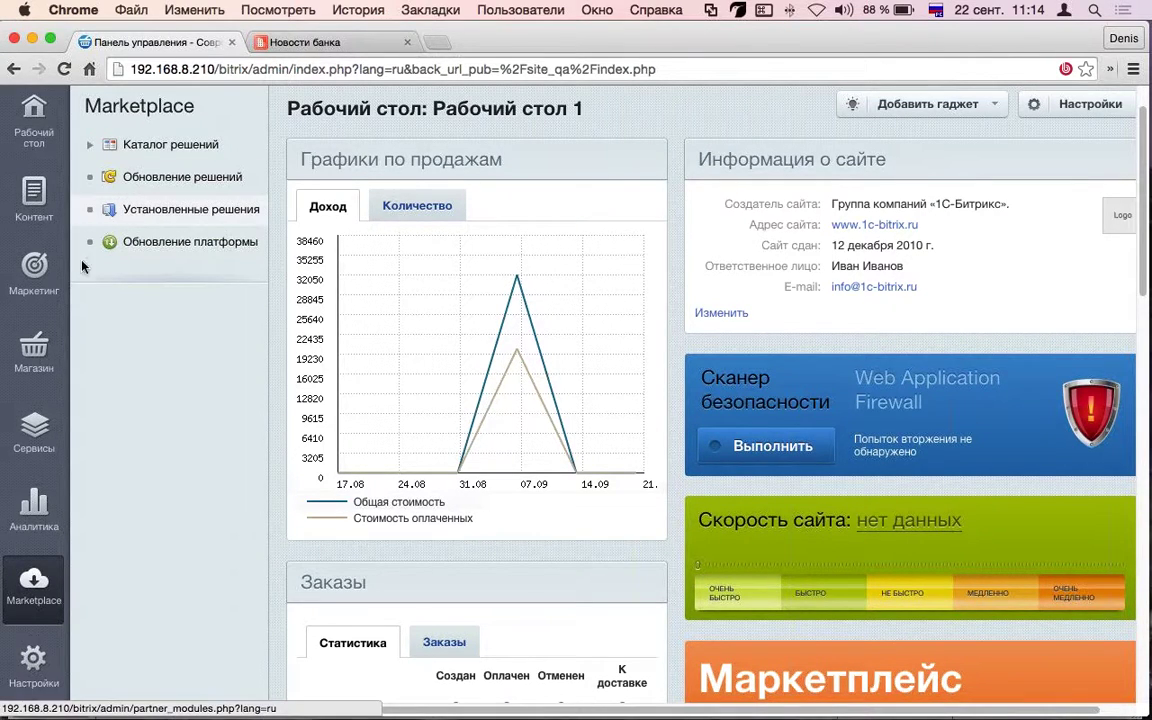
{"action": "scroll", "coordinate": [50, 410], "scroll_direction": "down", "scroll_amount": 5}
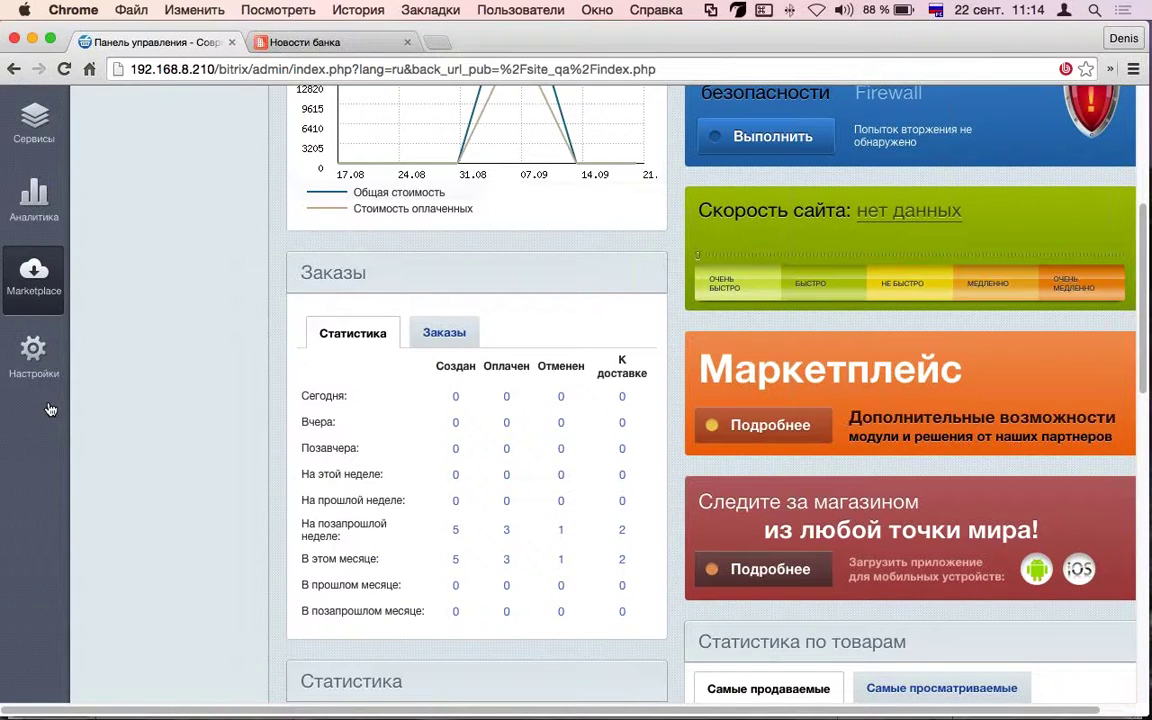
{"action": "mouse_move", "coordinate": [50, 410]}
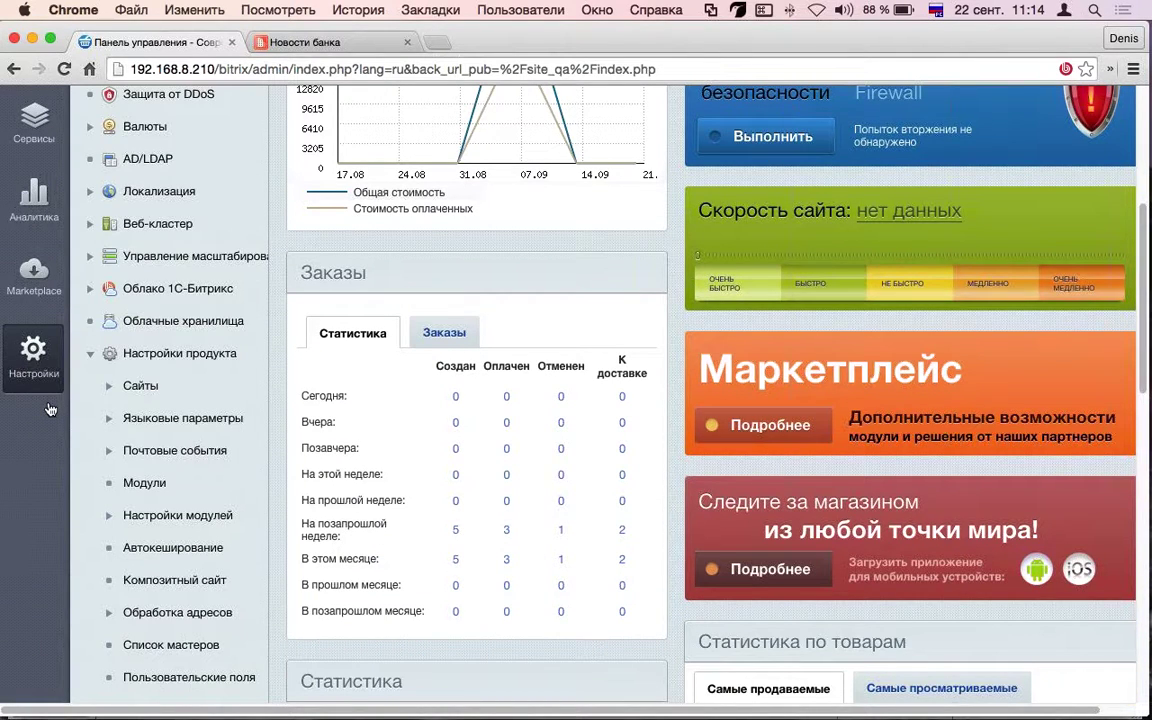
{"action": "scroll", "coordinate": [45, 375], "scroll_direction": "up", "scroll_amount": 3}
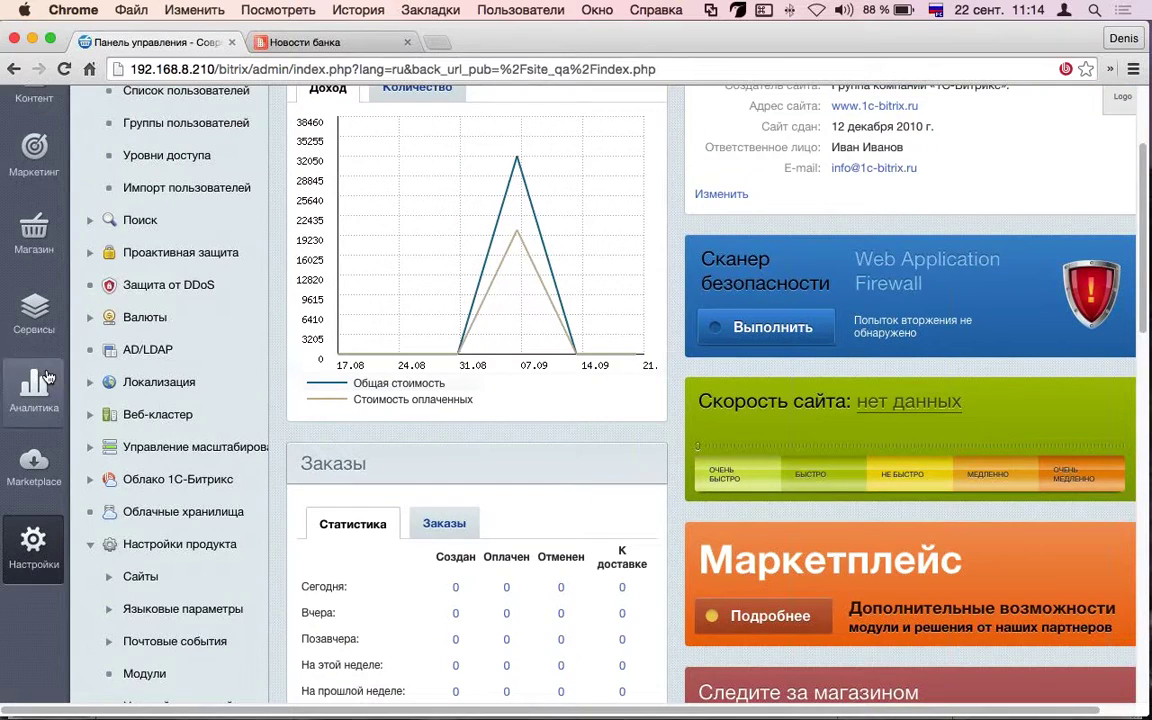
{"action": "scroll", "coordinate": [45, 375], "scroll_direction": "up", "scroll_amount": 2}
Collapse Пользователи and Настройки продукта, then bring the sidebar back to Рабочий стол
{"action": "left_click", "coordinate": [91, 203]}
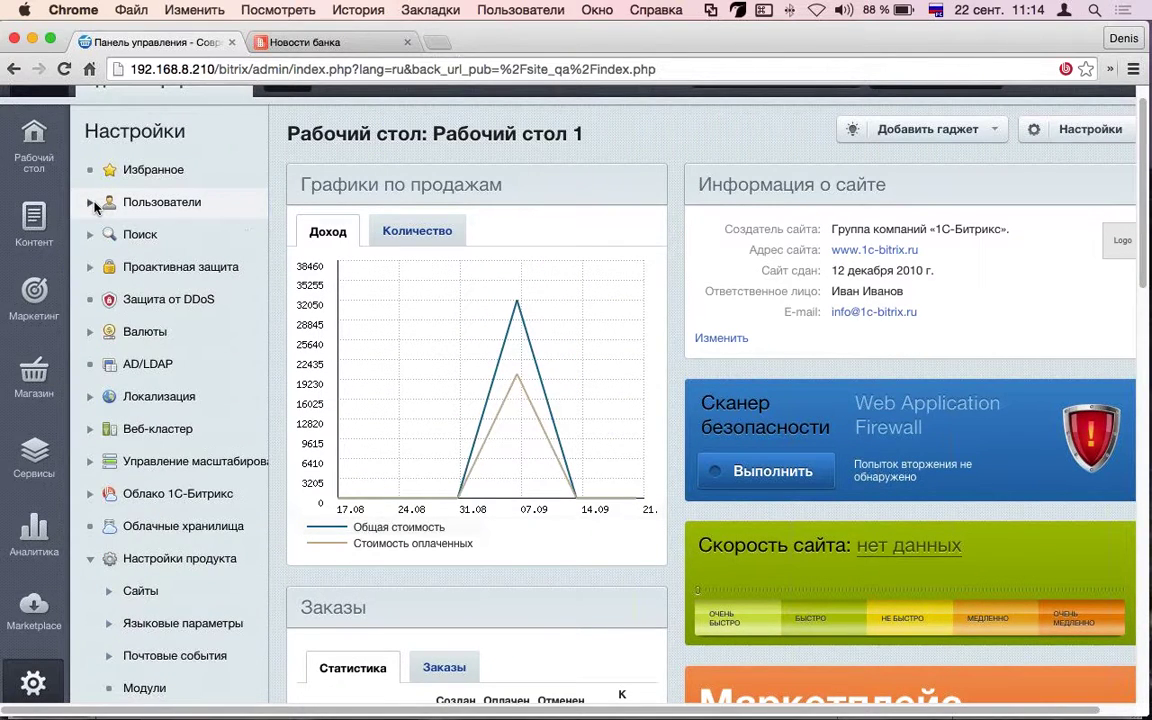
{"action": "left_click", "coordinate": [89, 562]}
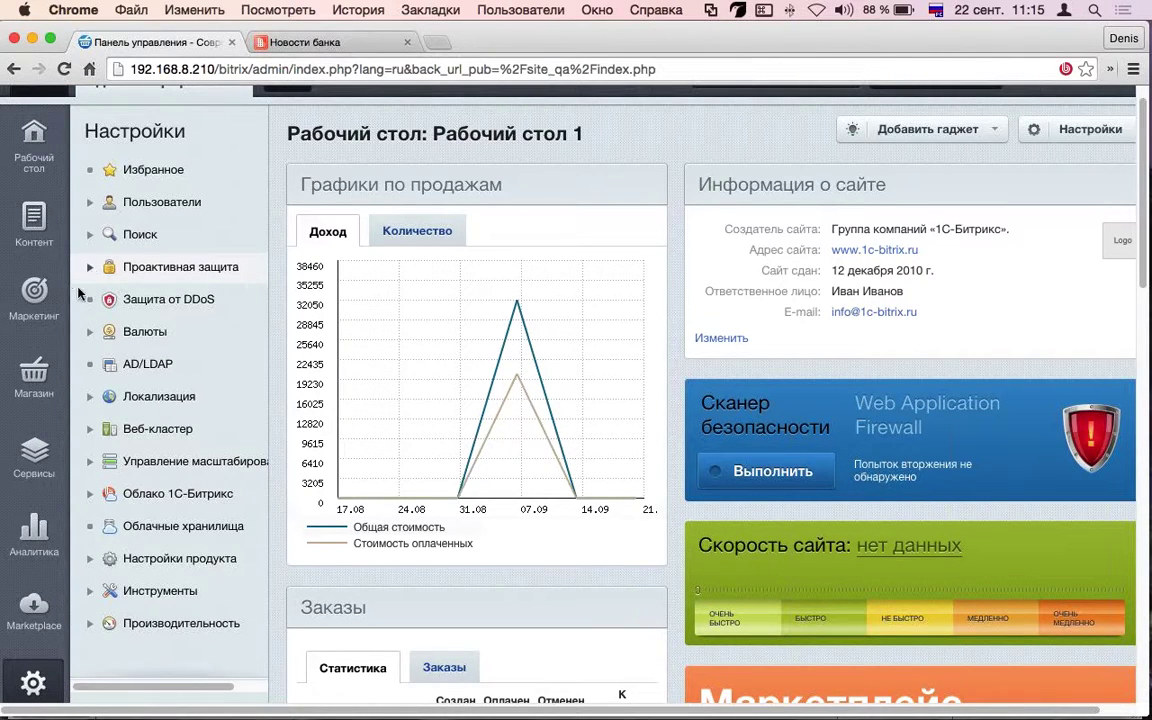
{"action": "scroll", "coordinate": [95, 271], "scroll_direction": "up", "scroll_amount": 1}
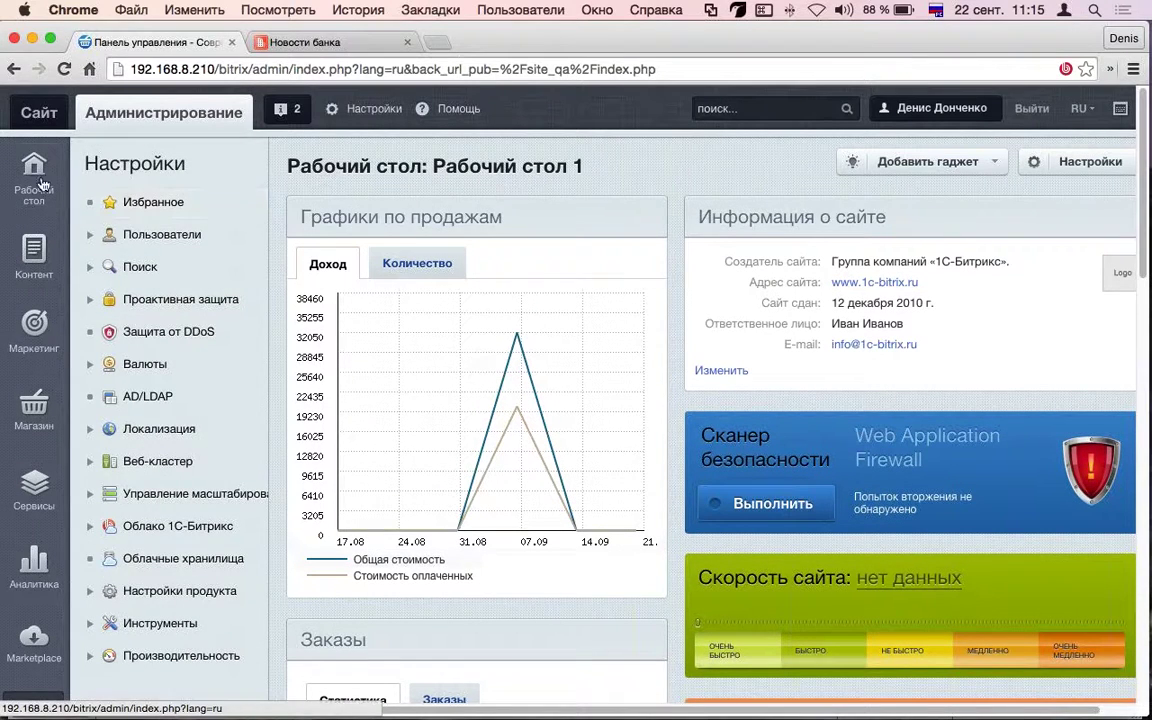
{"action": "mouse_move", "coordinate": [31, 185]}
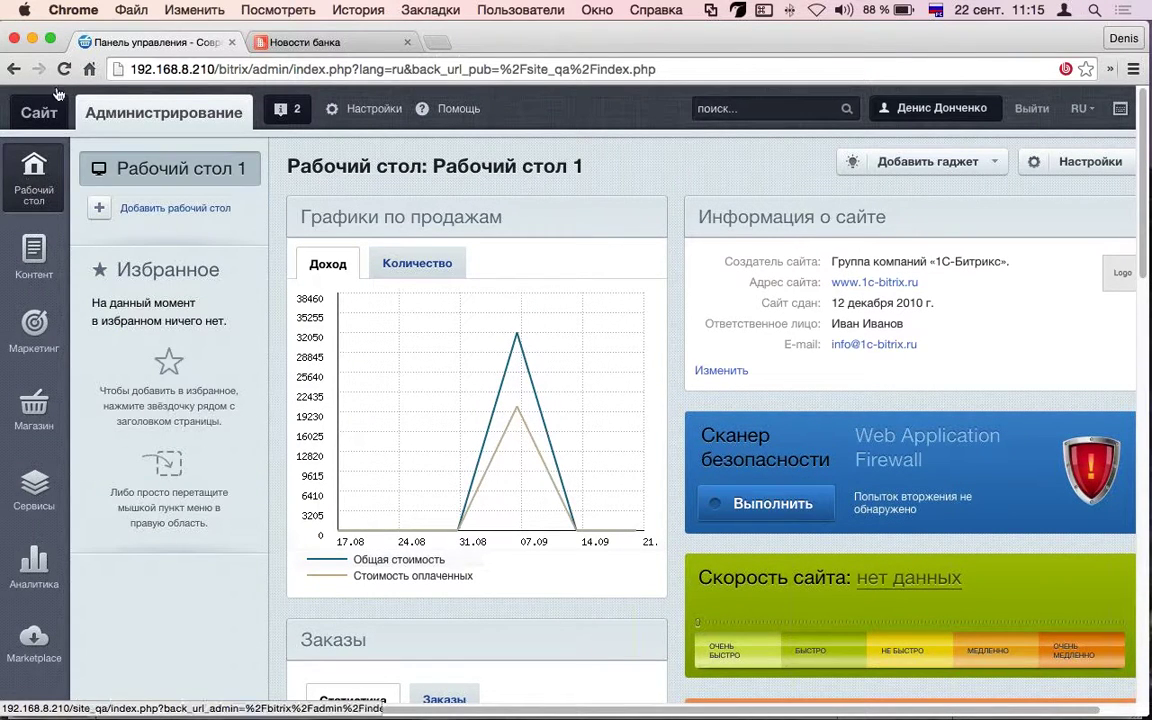
View the public site's О компании and История pages, then return to the bank home page
{"action": "left_click", "coordinate": [37, 113]}
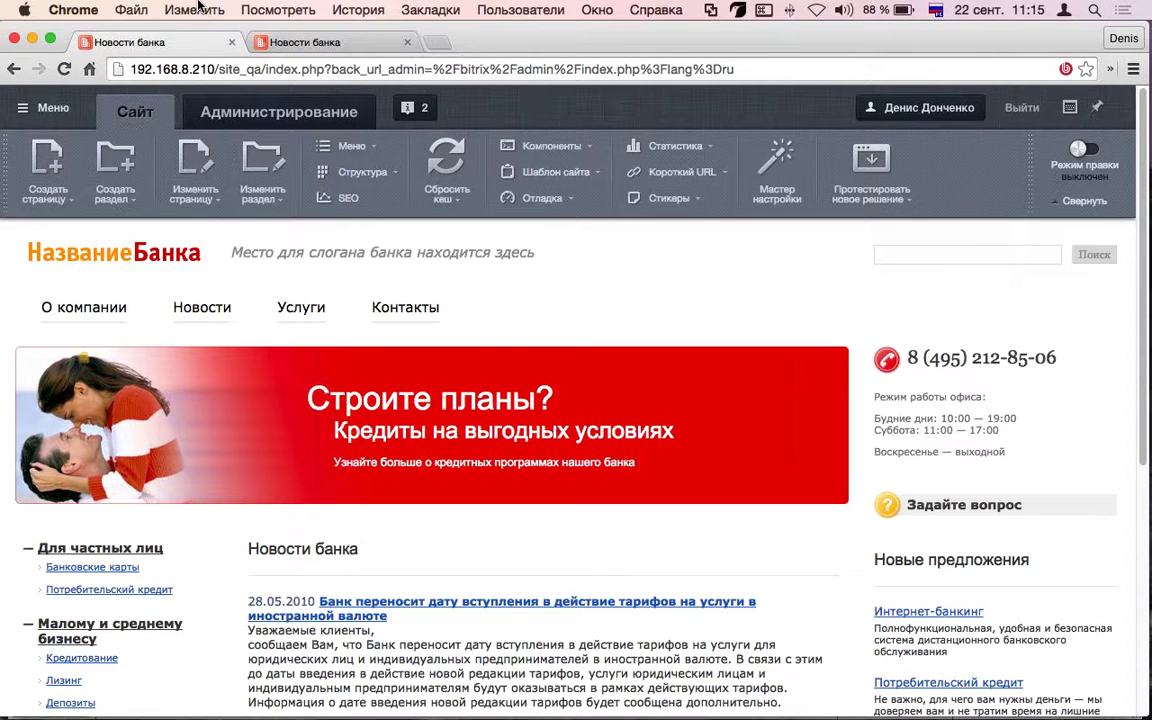
{"action": "left_click", "coordinate": [165, 270]}
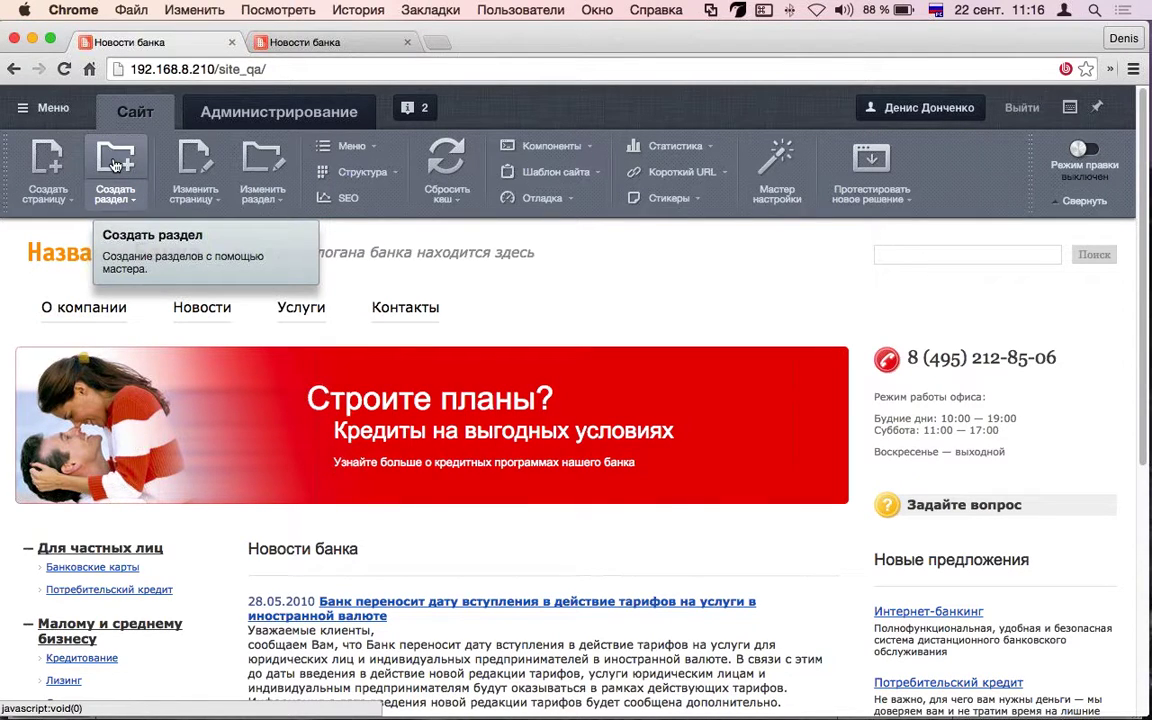
{"action": "left_click", "coordinate": [104, 322]}
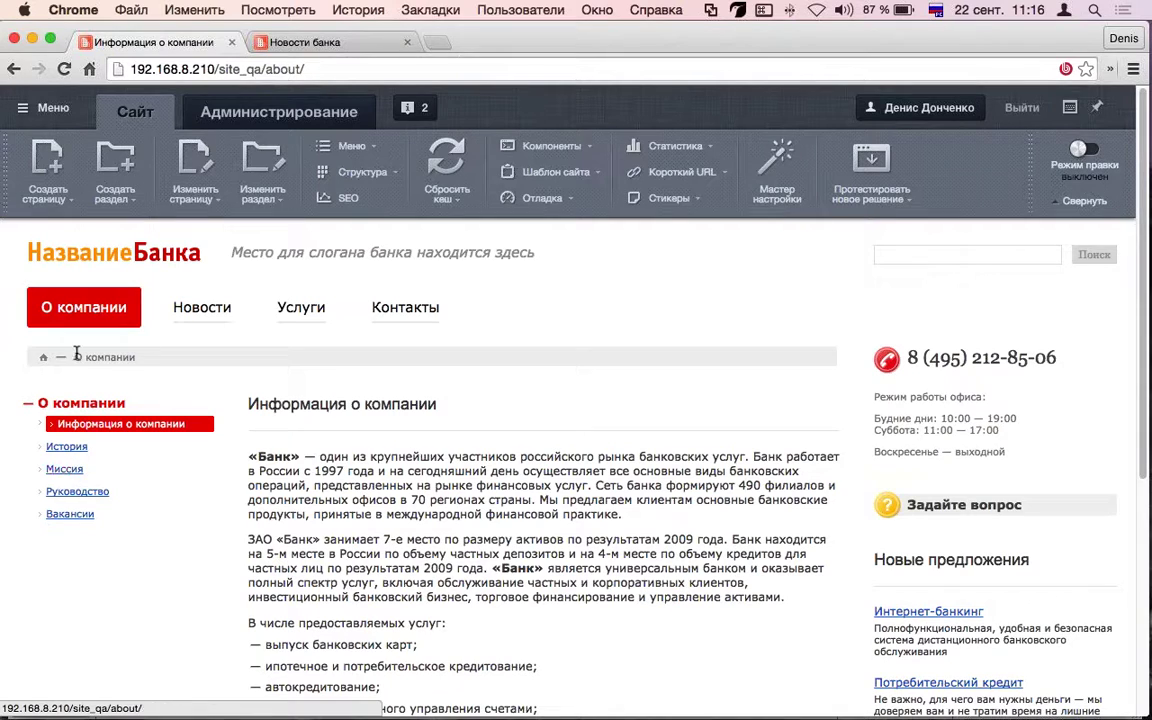
{"action": "left_click", "coordinate": [62, 446]}
{"action": "double_click", "coordinate": [356, 69]}
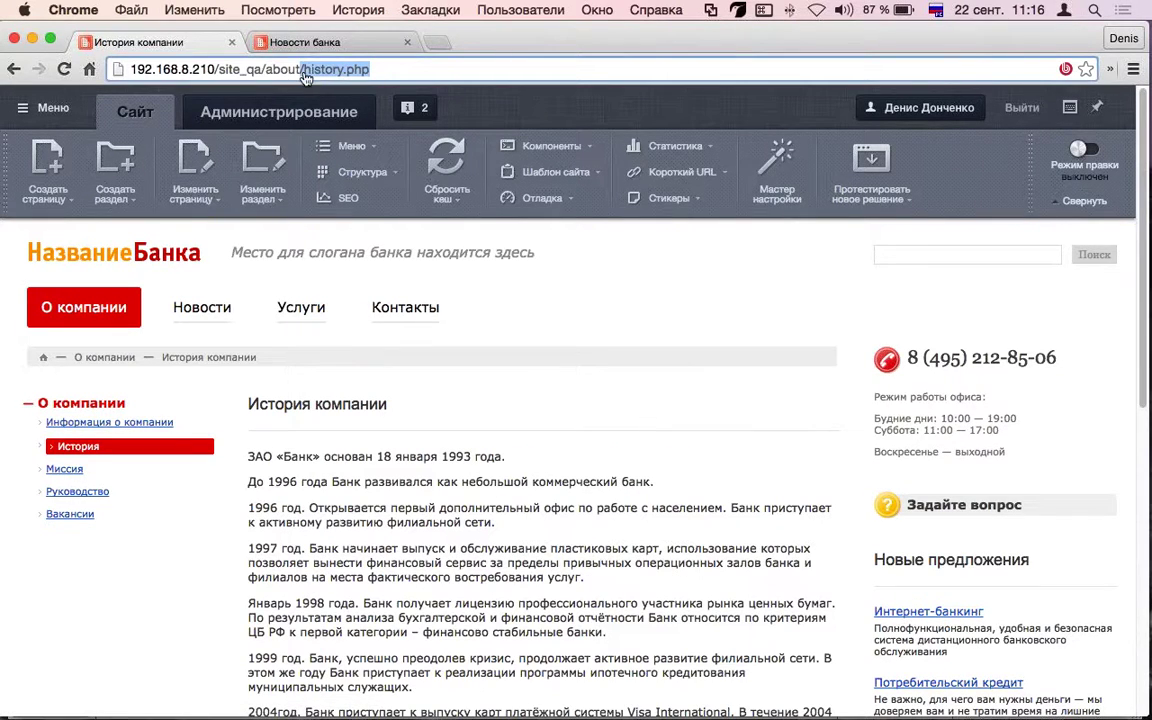
{"action": "left_click", "coordinate": [100, 262]}
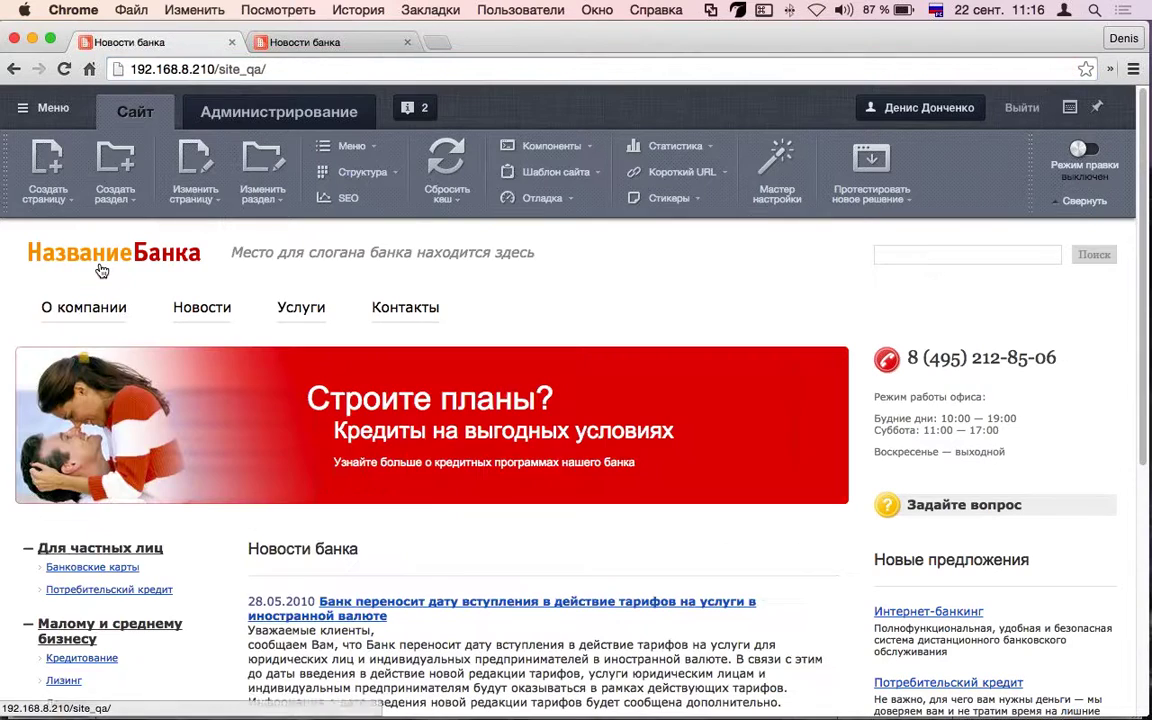
Start a new section titled 'тест' with folder name 'ыыыыыыщщщююю' and access restriction left off
{"action": "left_click", "coordinate": [113, 160]}
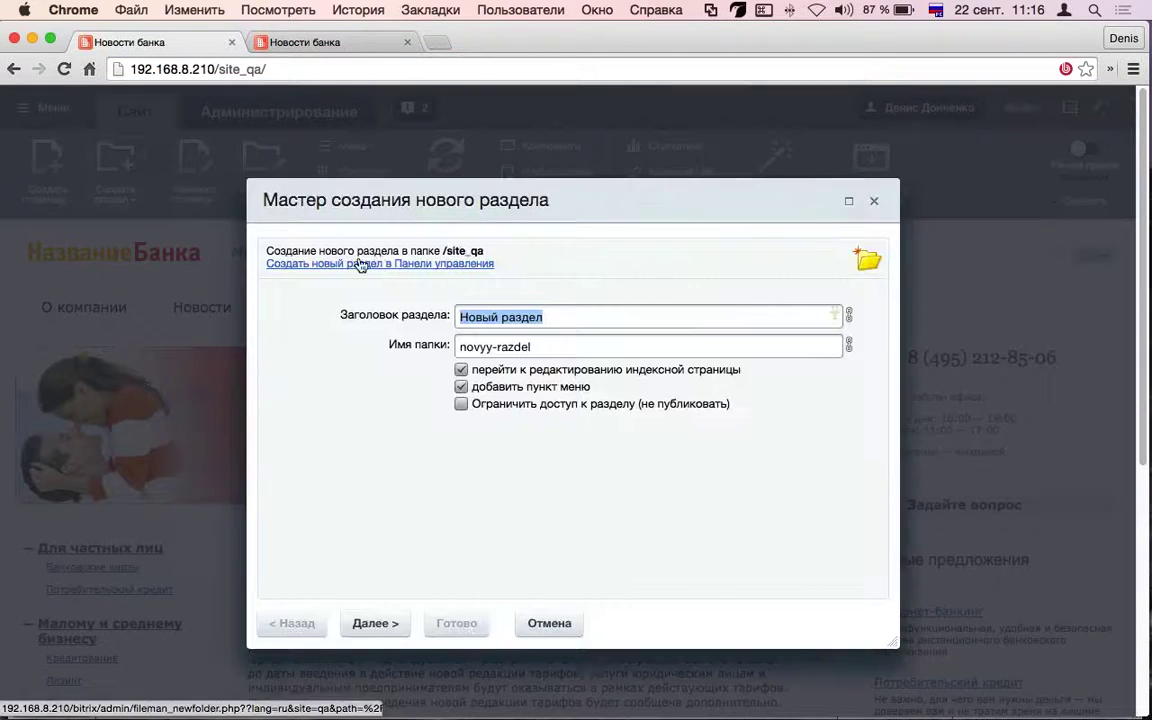
{"action": "type", "text": "тест"}
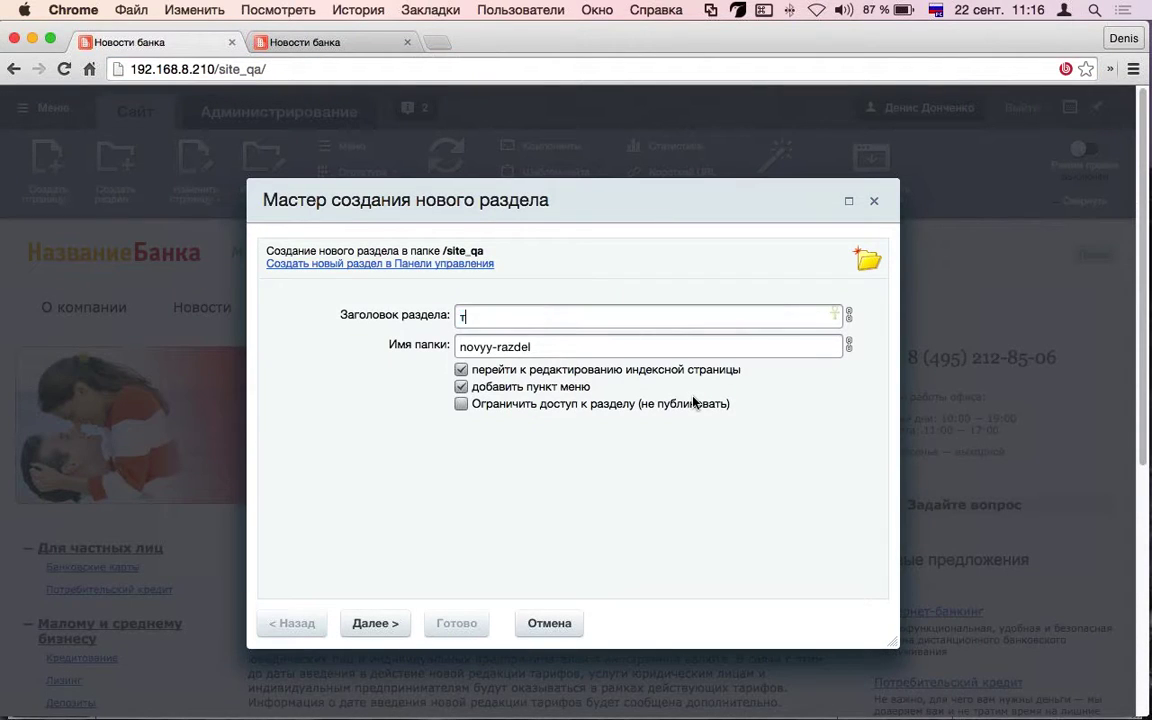
{"action": "left_click", "coordinate": [570, 346]}
{"action": "left_click_drag", "start_coordinate": [459, 183], "coordinate": [473, 457]}
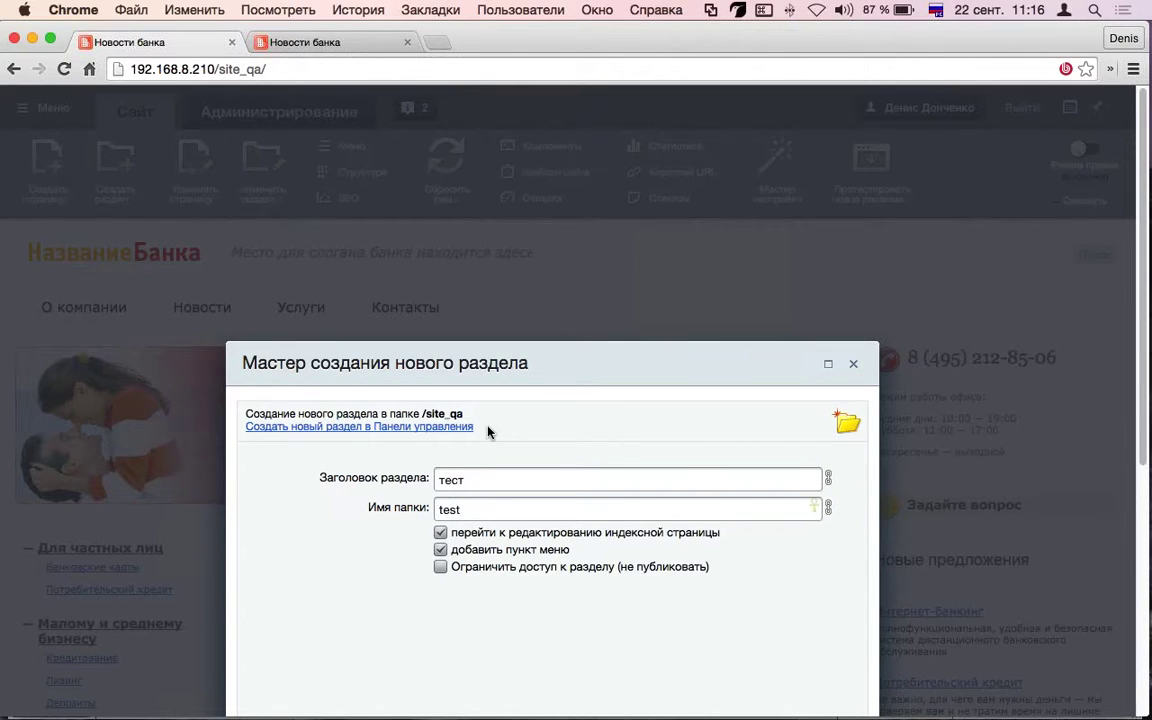
{"action": "left_click_drag", "start_coordinate": [535, 346], "coordinate": [537, 275]}
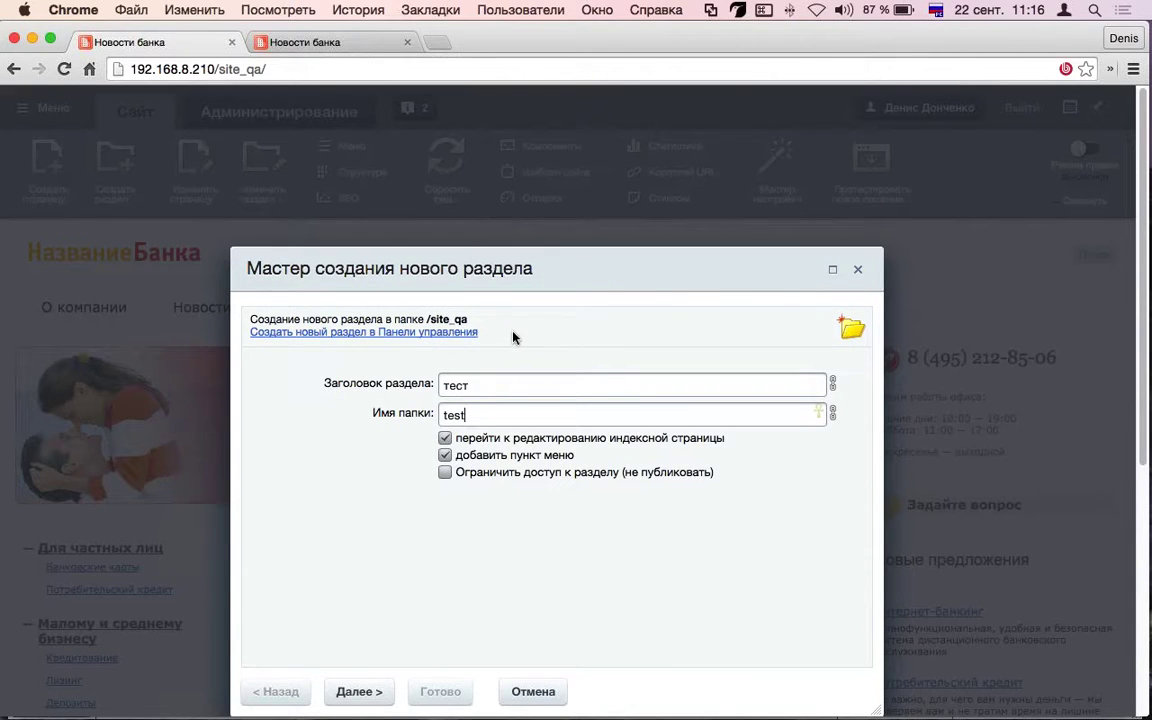
{"action": "key", "text": "super+a"}
{"action": "type", "text": "ыыыыыыщщщ"}
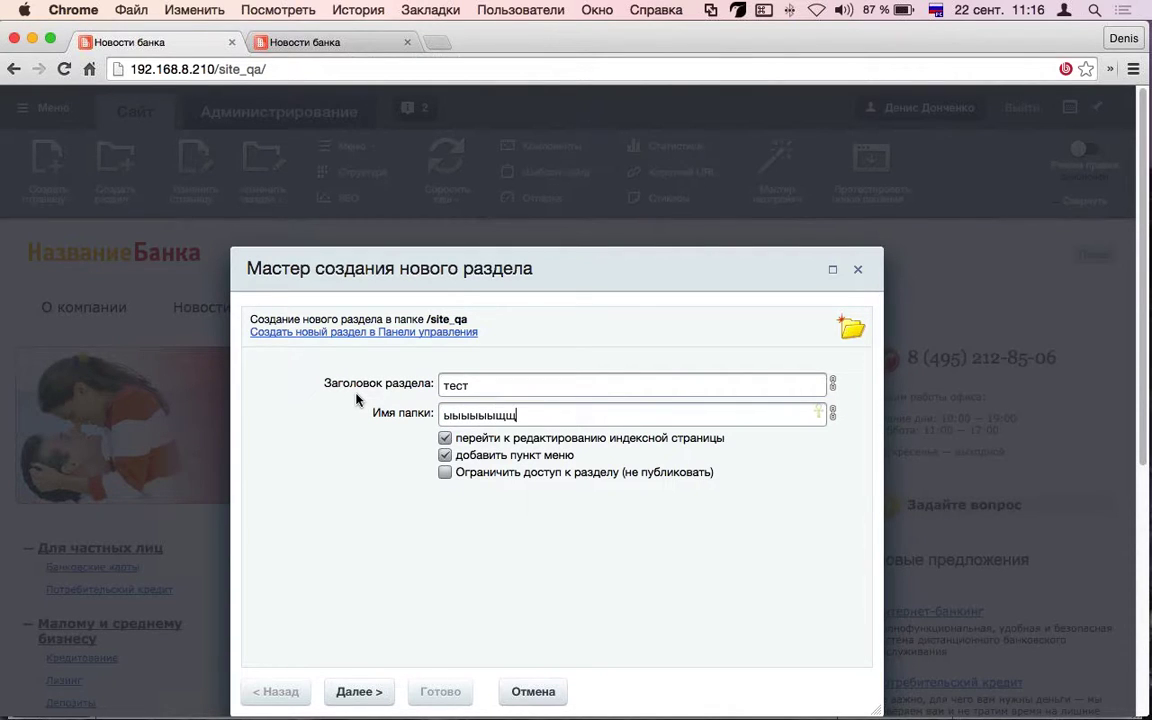
{"action": "type", "text": "ююю"}
{"action": "scroll", "coordinate": [620, 437], "scroll_direction": "down", "scroll_amount": 1}
{"action": "scroll", "coordinate": [615, 420], "scroll_direction": "down", "scroll_amount": 2}
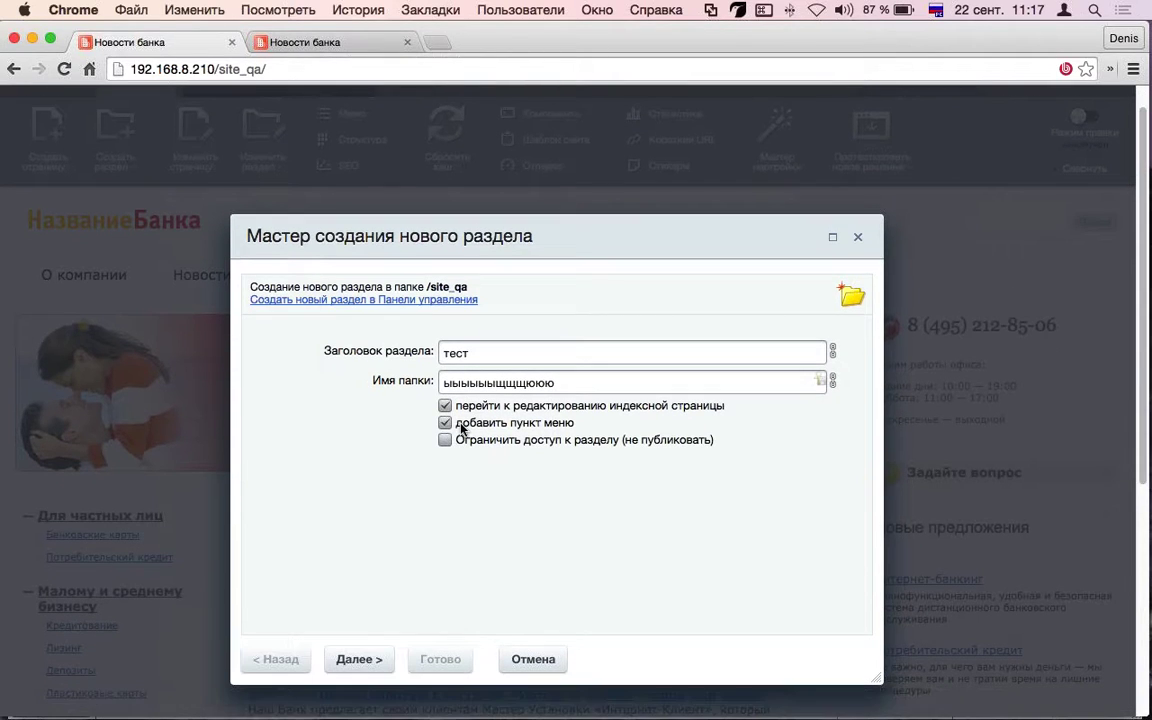
{"action": "left_click", "coordinate": [531, 441]}
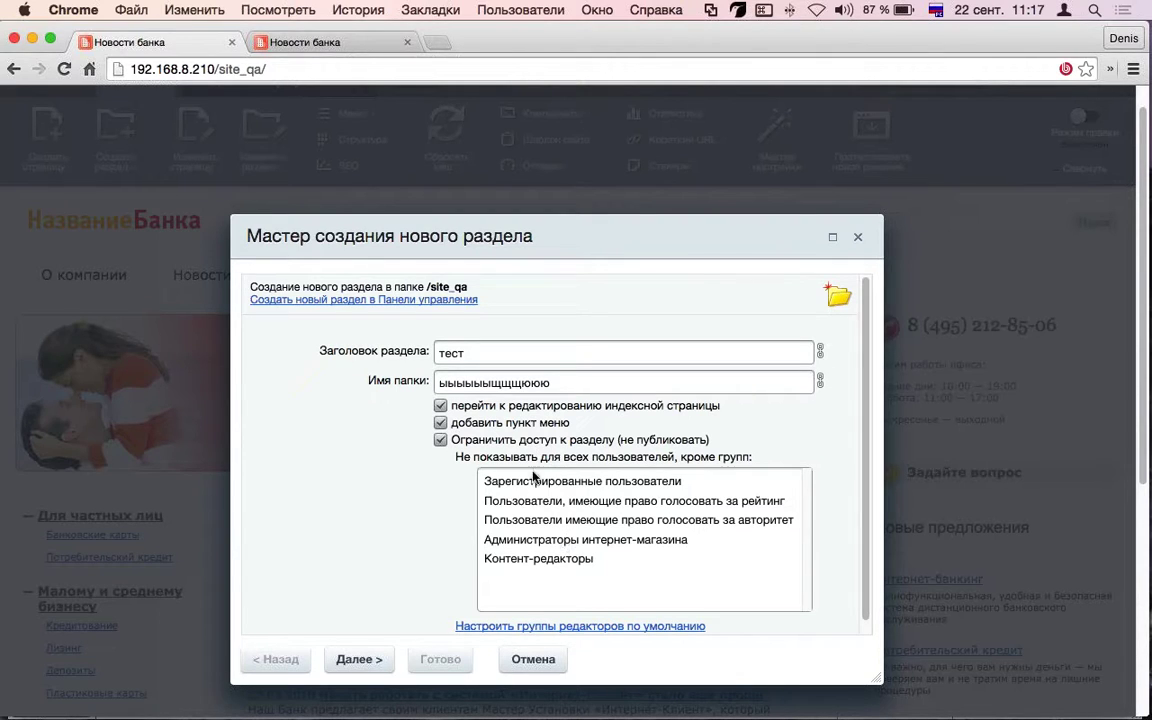
{"action": "left_click", "coordinate": [538, 440]}
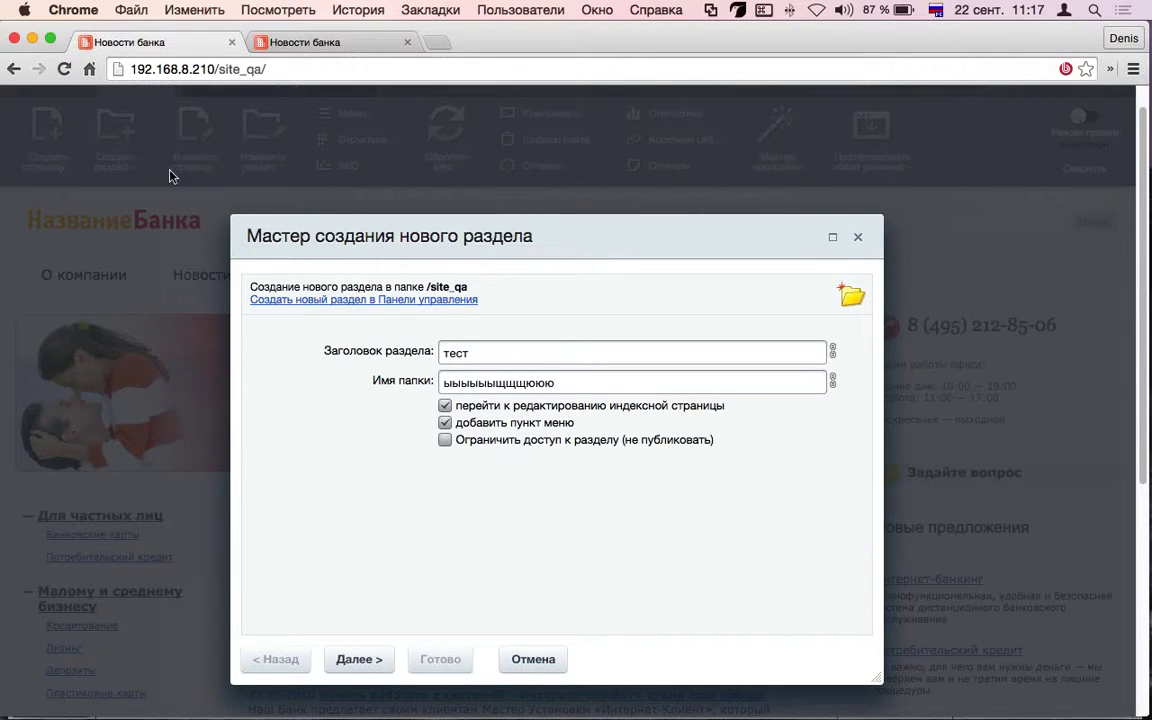
Put the section's menu item in Верхнее меню, inserted before Услуги
{"action": "key", "text": "Return"}
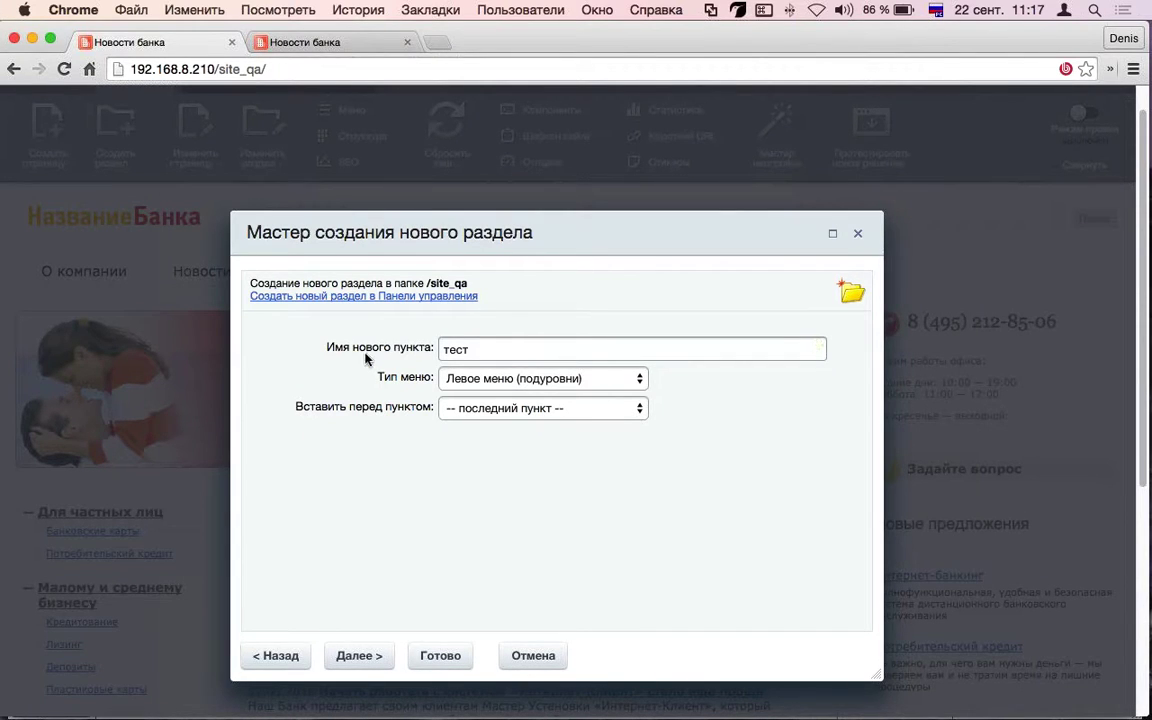
{"action": "left_click_drag", "start_coordinate": [449, 236], "coordinate": [419, 307]}
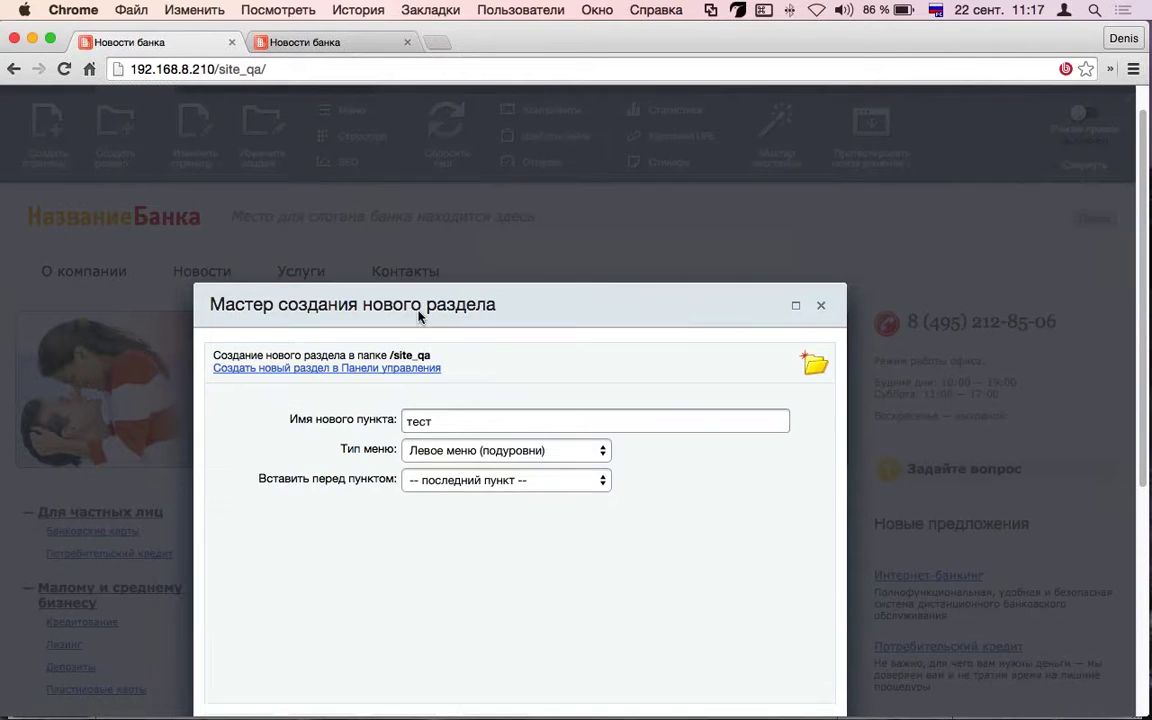
{"action": "left_click", "coordinate": [475, 449]}
{"action": "left_click", "coordinate": [483, 466]}
{"action": "left_click", "coordinate": [481, 480]}
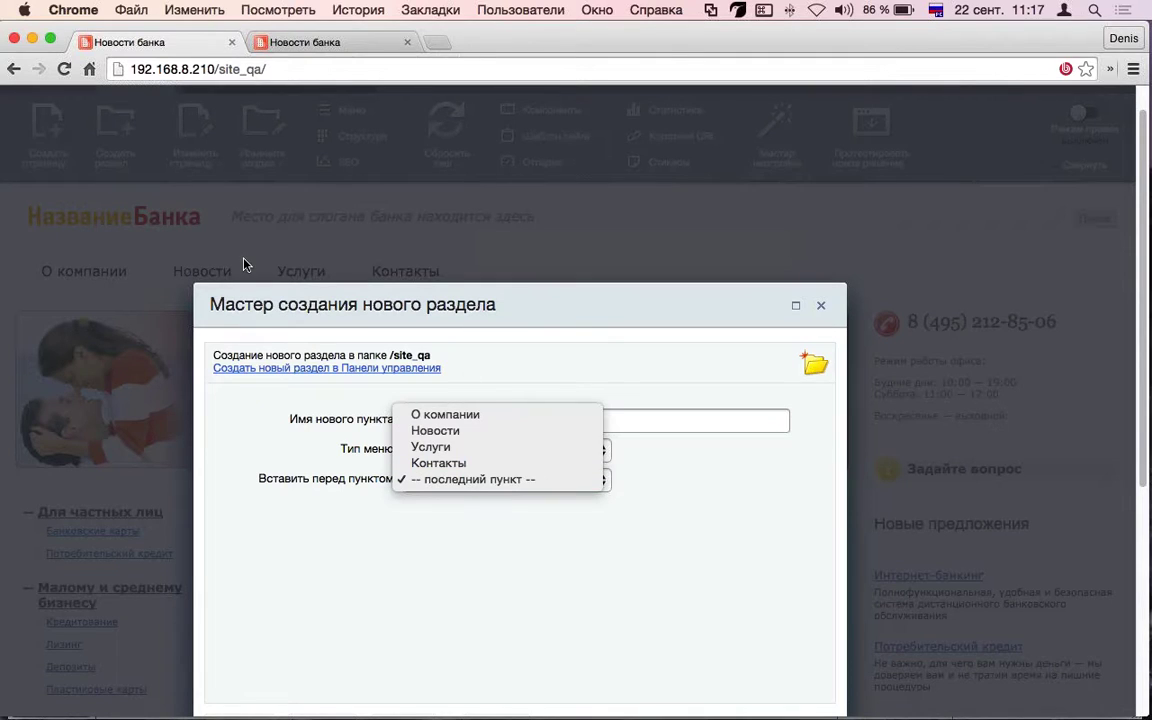
{"action": "left_click", "coordinate": [450, 448]}
{"action": "scroll", "coordinate": [456, 237], "scroll_direction": "down", "scroll_amount": 1}
{"action": "left_click_drag", "start_coordinate": [456, 237], "coordinate": [480, 155]}
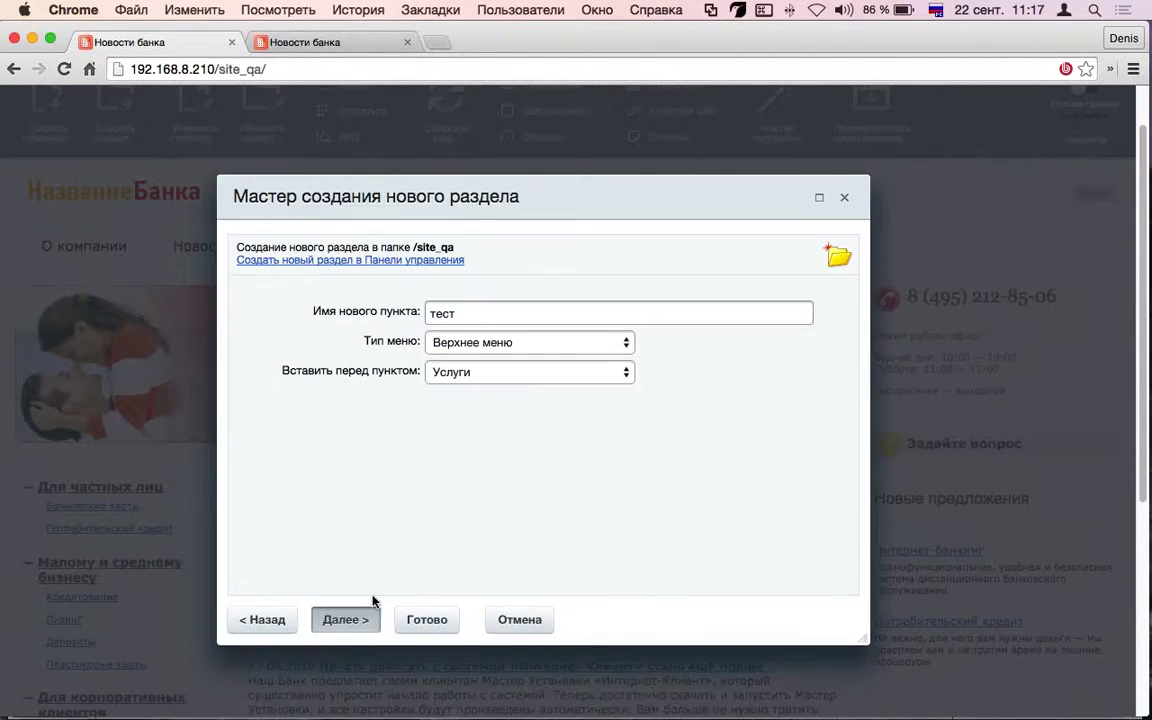
Finish the wizard and save the page with text 'вмывмssdvsd v sdv sdvsdмыв вм sdvsdvsdv'
{"action": "left_click", "coordinate": [348, 617]}
{"action": "left_click", "coordinate": [578, 340]}
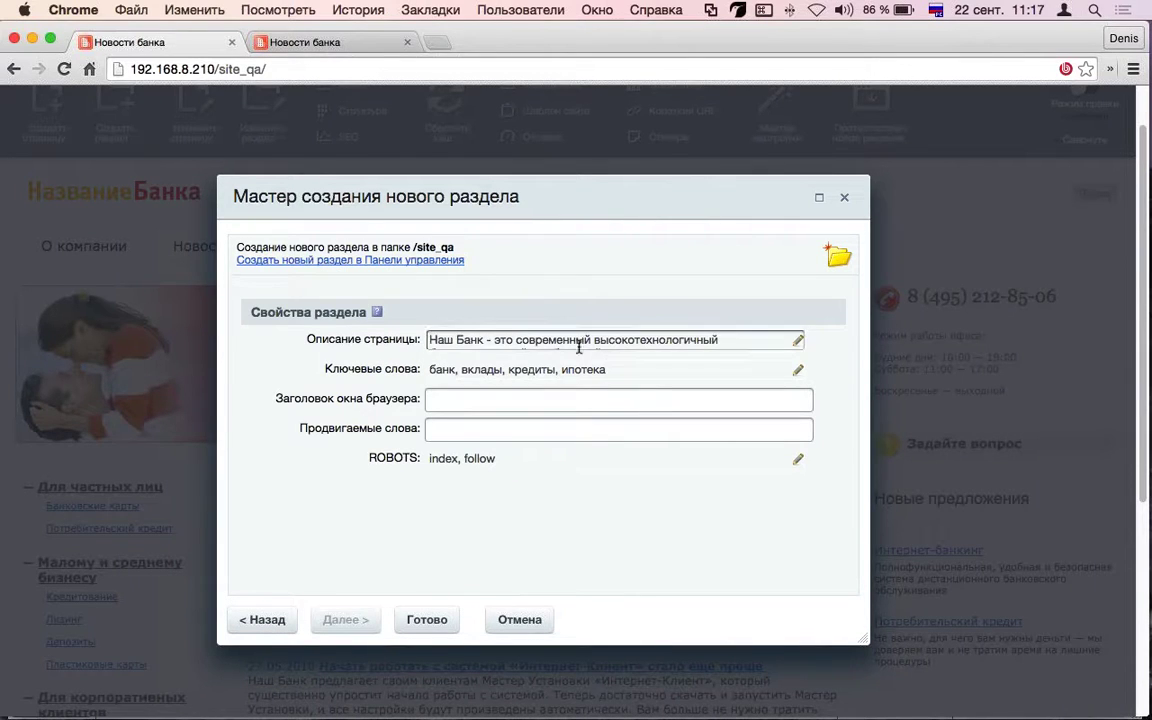
{"action": "left_click", "coordinate": [427, 620]}
{"action": "type", "text": "вмы"}
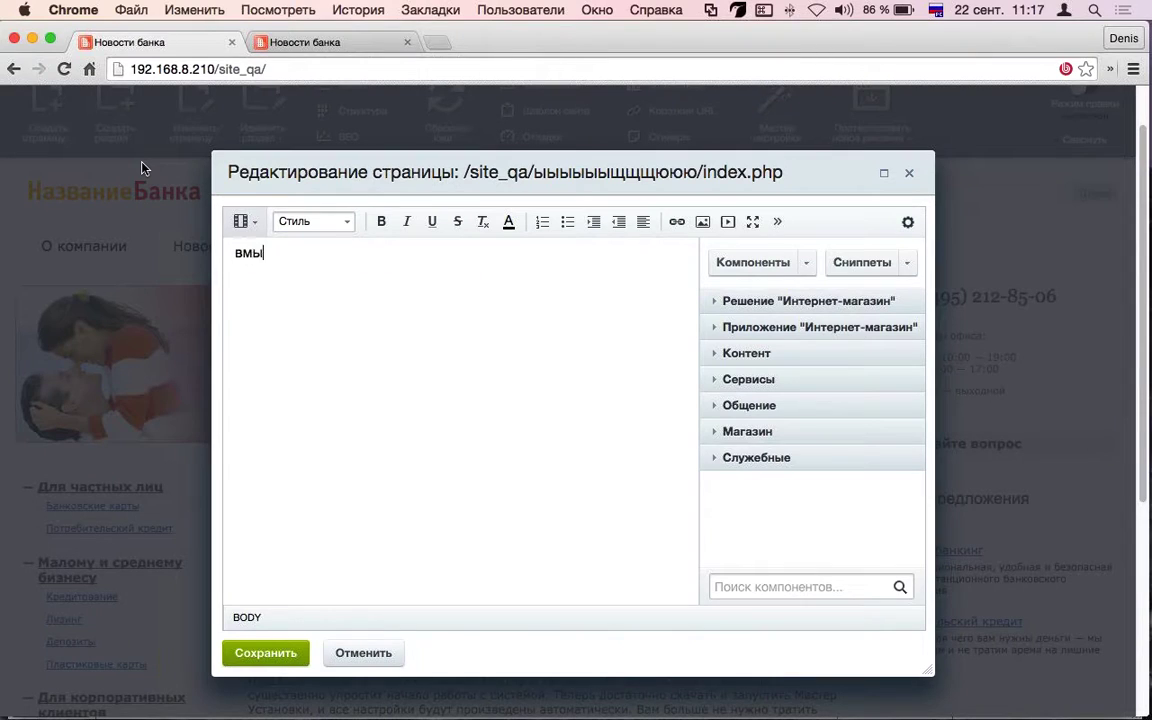
{"action": "type", "text": "вмssdvsd v sdv sdvsdмыв вм sdvsdvsdv"}
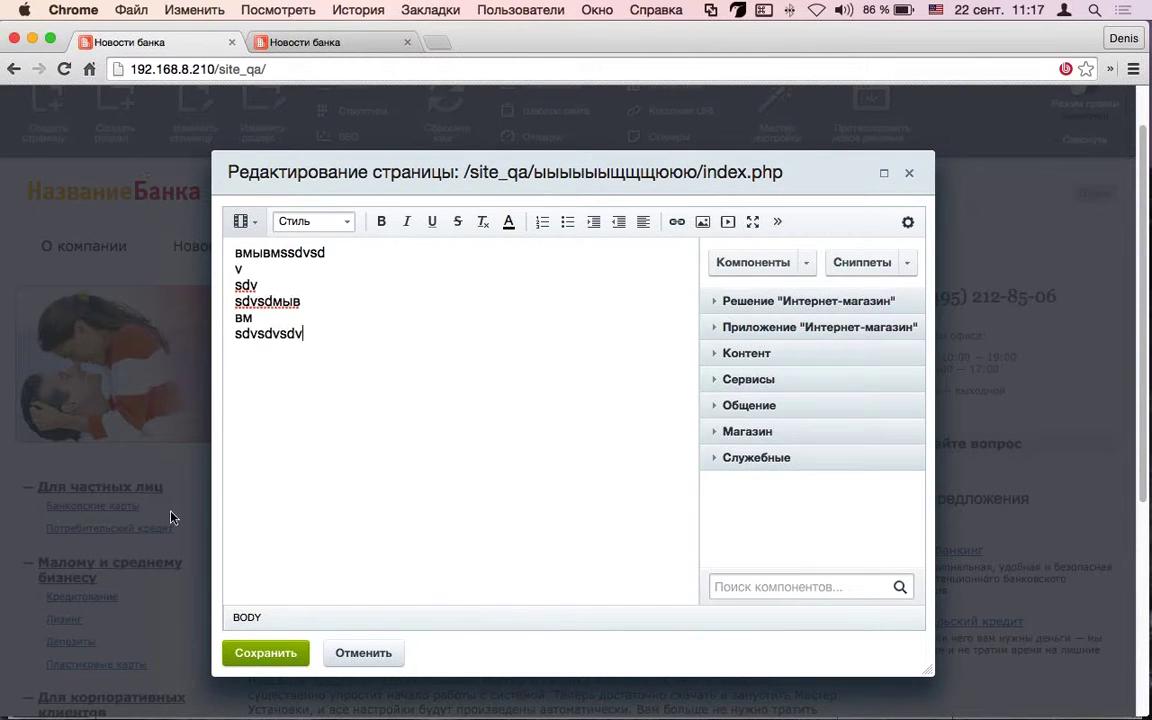
{"action": "left_click", "coordinate": [280, 652]}
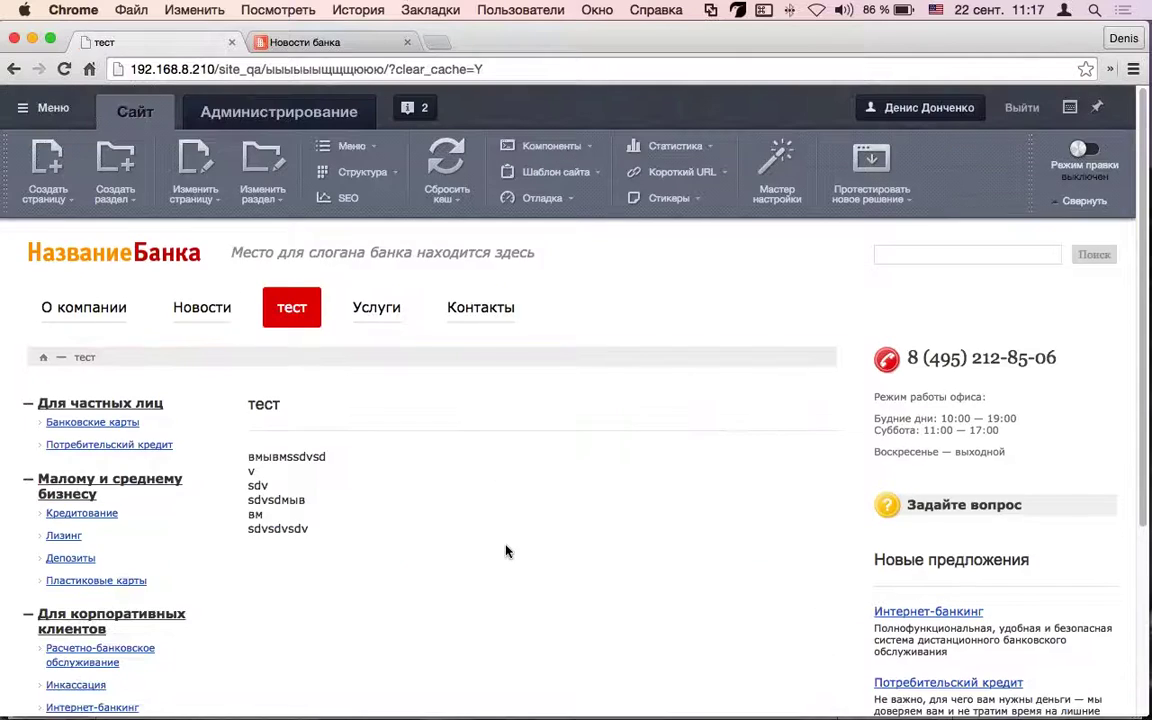
{"action": "left_click", "coordinate": [280, 340]}
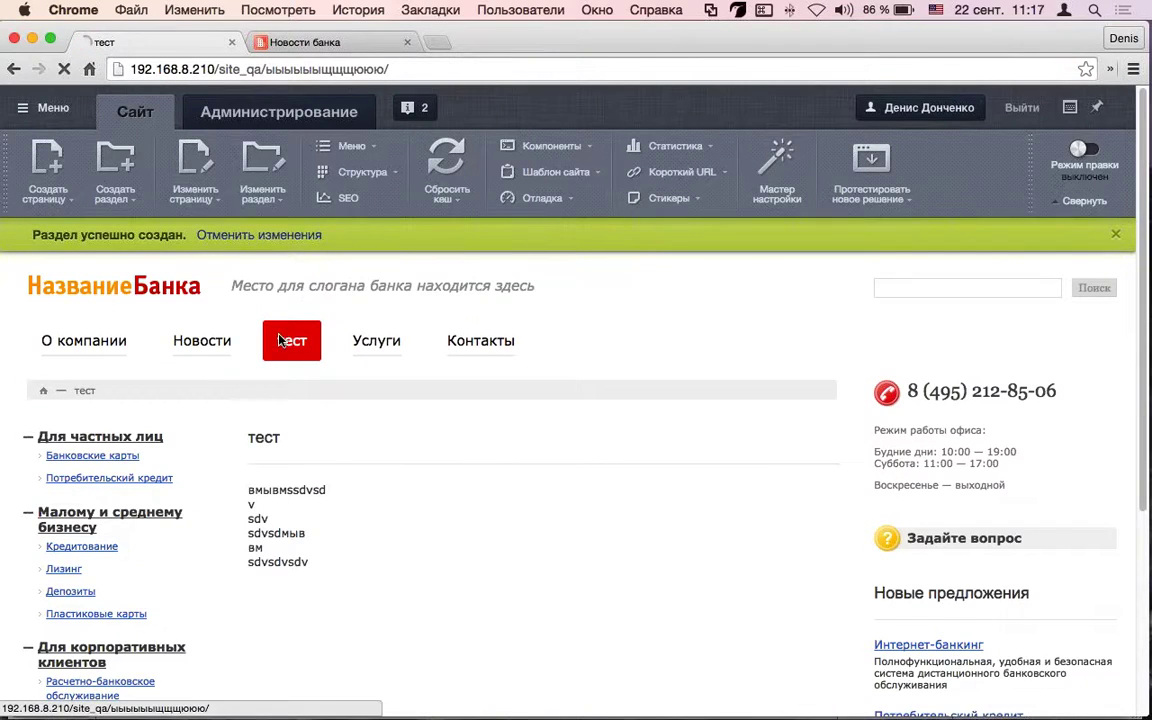
{"action": "left_click_drag", "start_coordinate": [387, 69], "coordinate": [265, 69]}
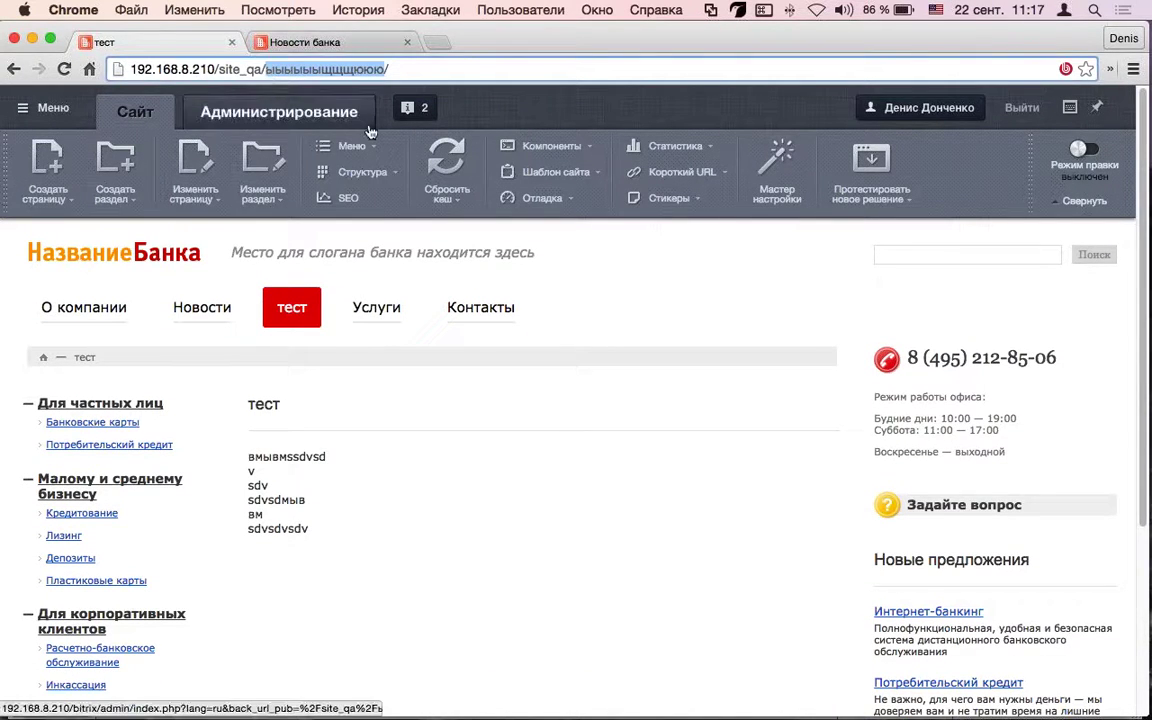
{"action": "scroll", "coordinate": [430, 367], "scroll_direction": "down", "scroll_amount": 1}
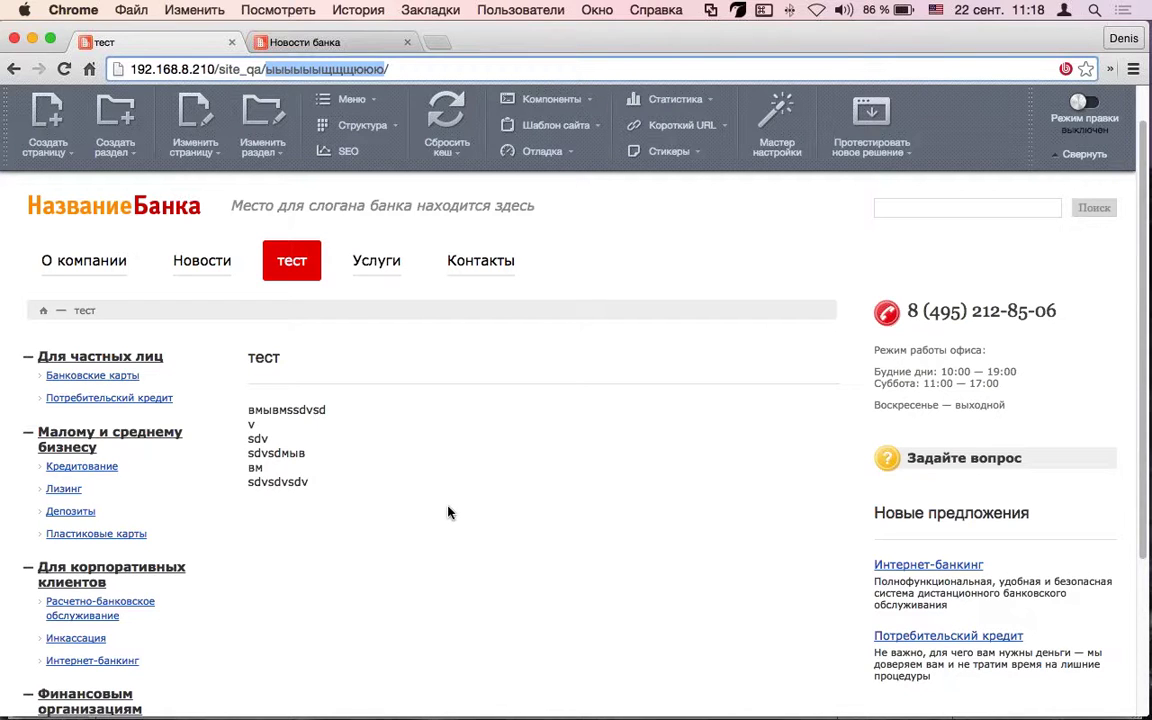
{"action": "scroll", "coordinate": [474, 459], "scroll_direction": "up", "scroll_amount": 2}
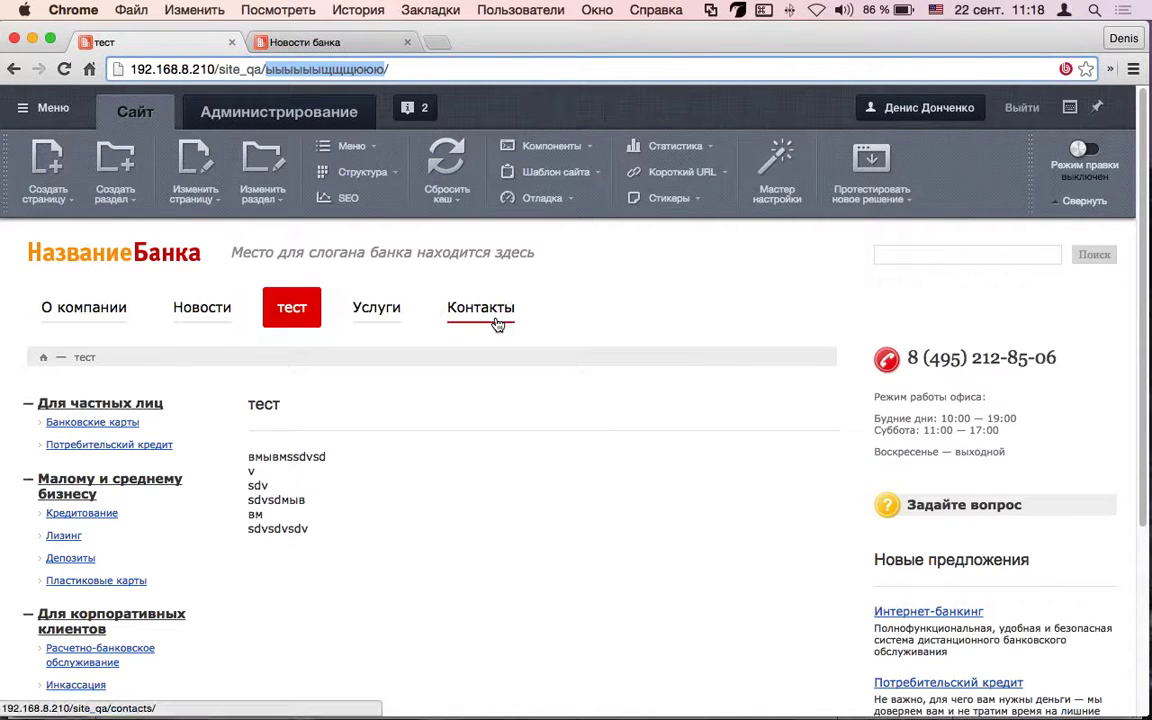
{"action": "left_click", "coordinate": [385, 310]}
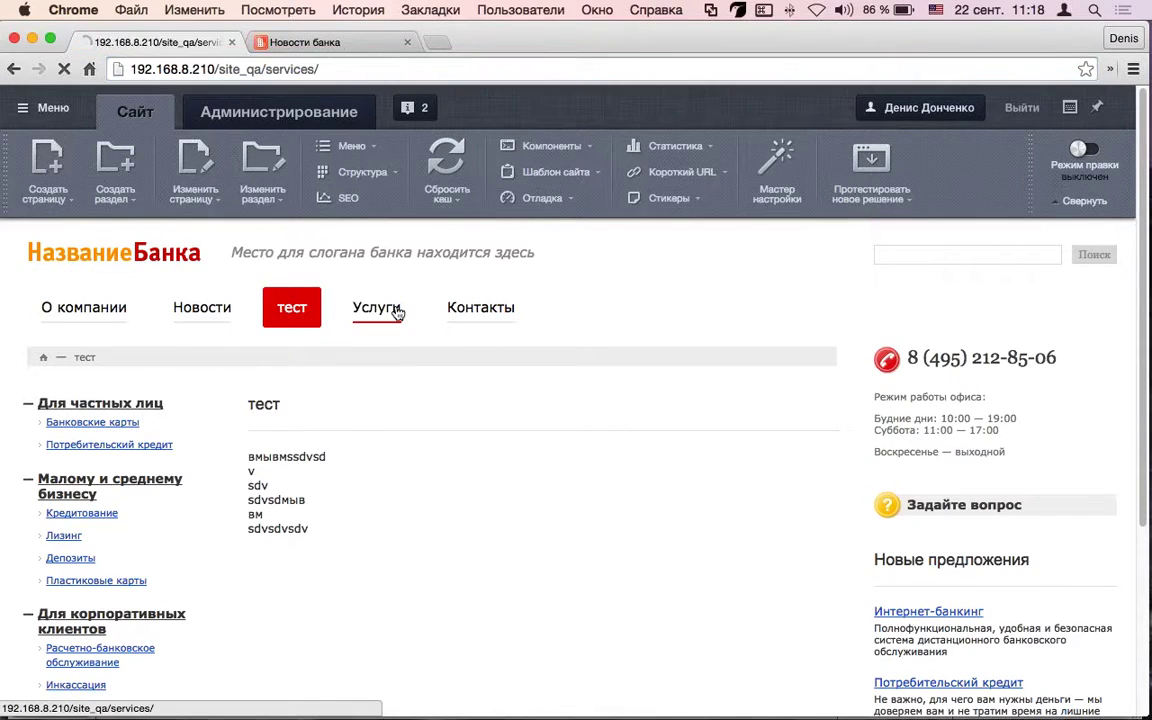
{"action": "left_click", "coordinate": [292, 308]}
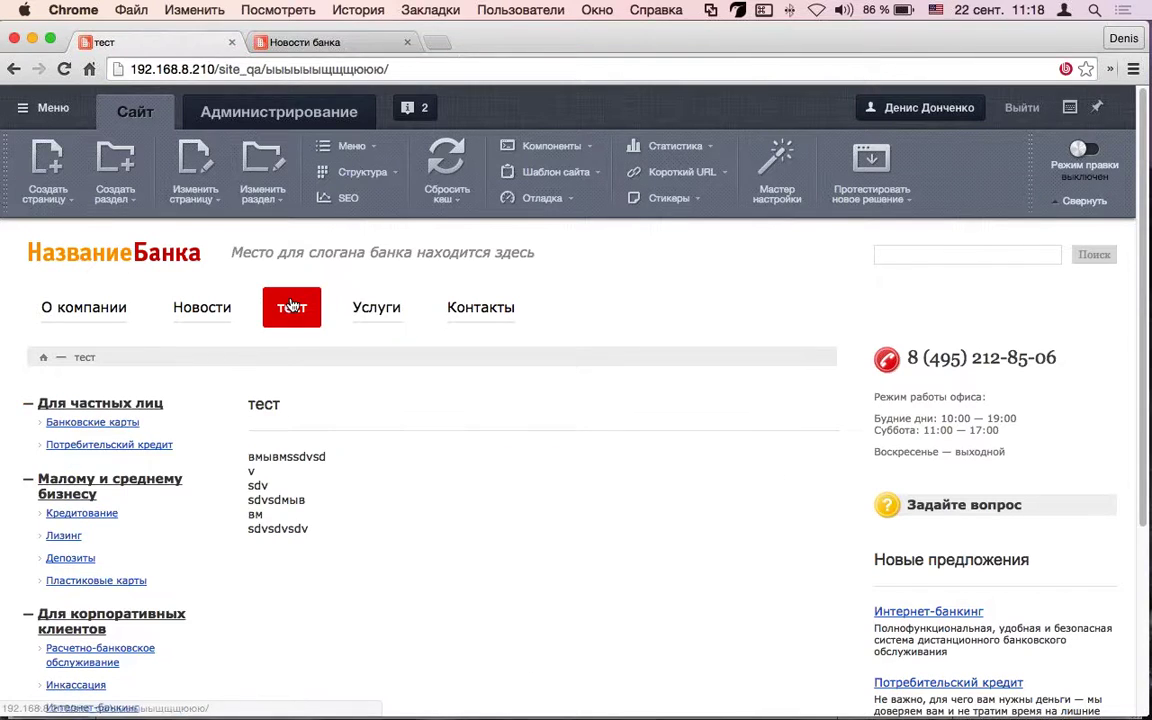
{"action": "left_click", "coordinate": [205, 165]}
{"action": "left_click", "coordinate": [397, 340]}
{"action": "type", "text": "s dv вым ы вм sdv  sdv234234 2 34234234"}
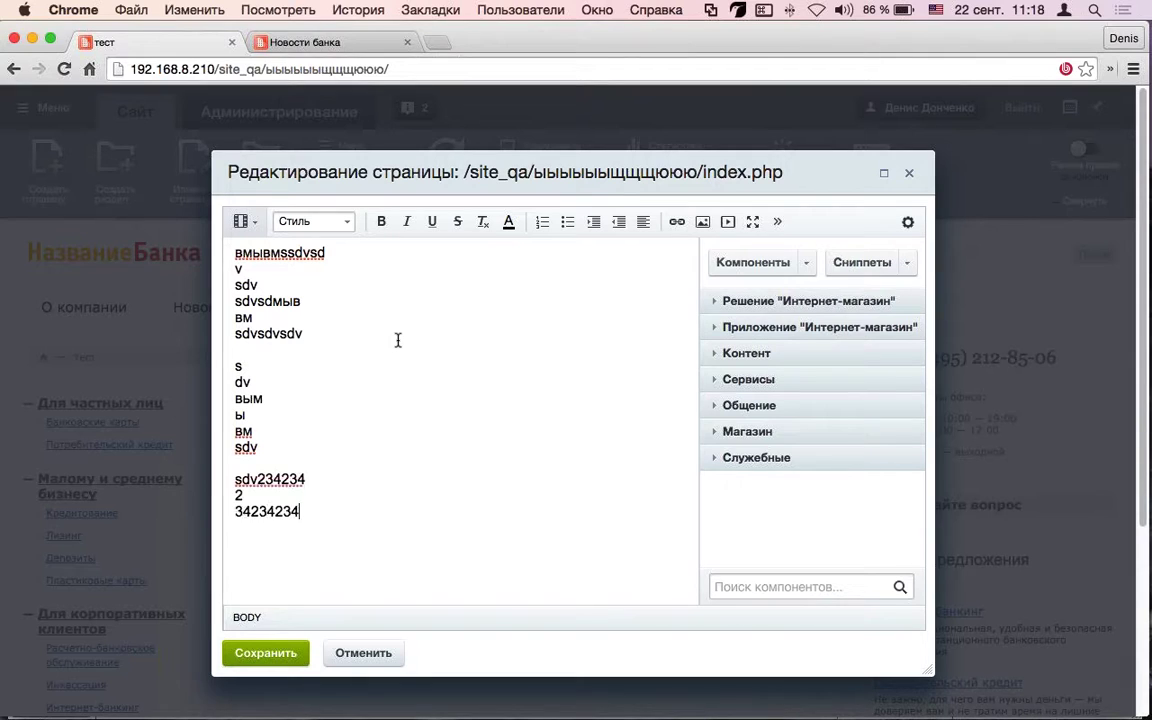
{"action": "left_click", "coordinate": [270, 653]}
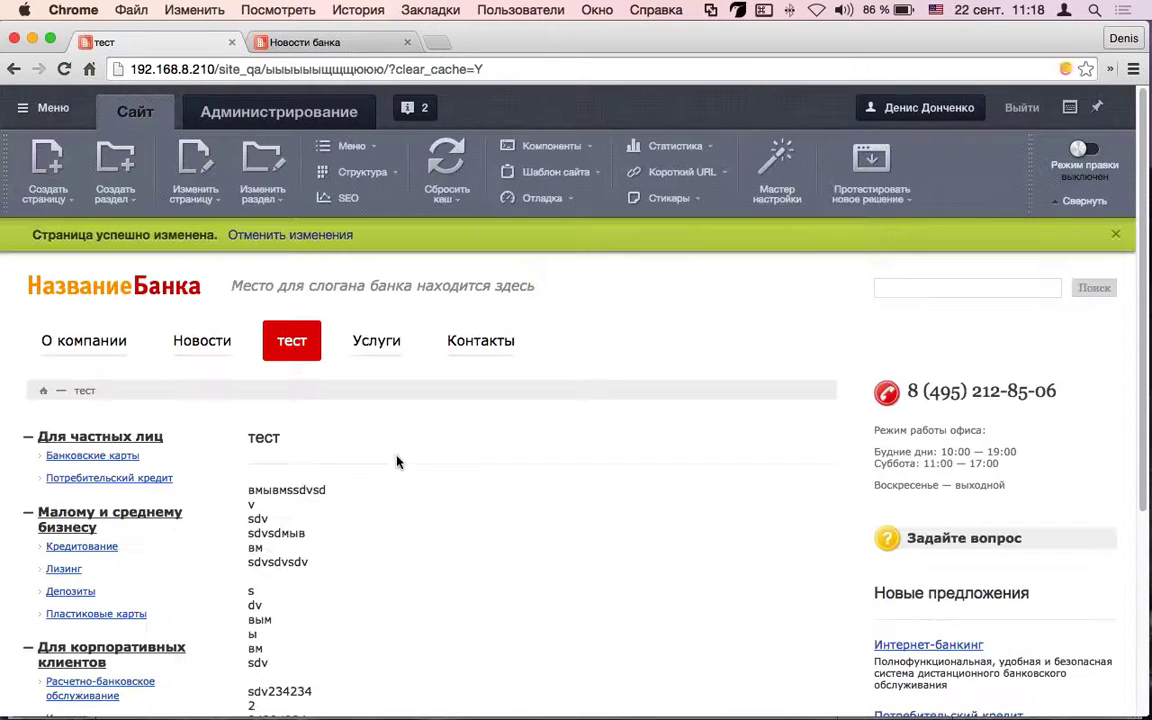
{"action": "scroll", "coordinate": [334, 376], "scroll_direction": "down", "scroll_amount": 5}
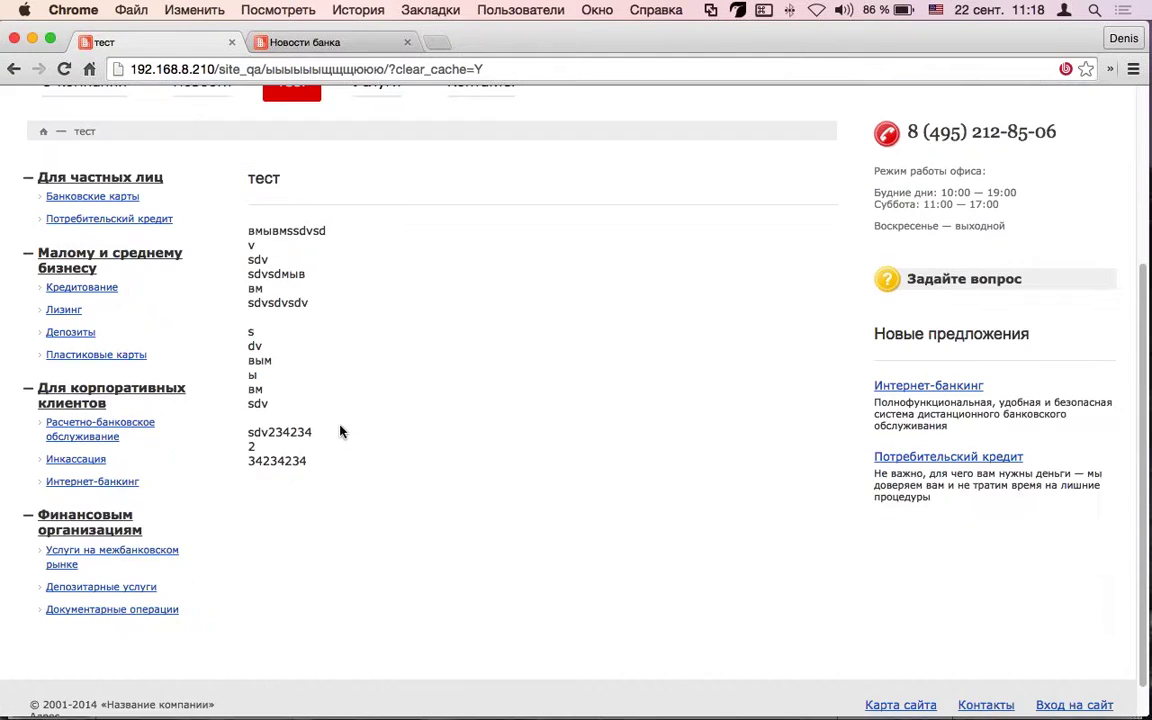
{"action": "scroll", "coordinate": [335, 432], "scroll_direction": "up", "scroll_amount": 5}
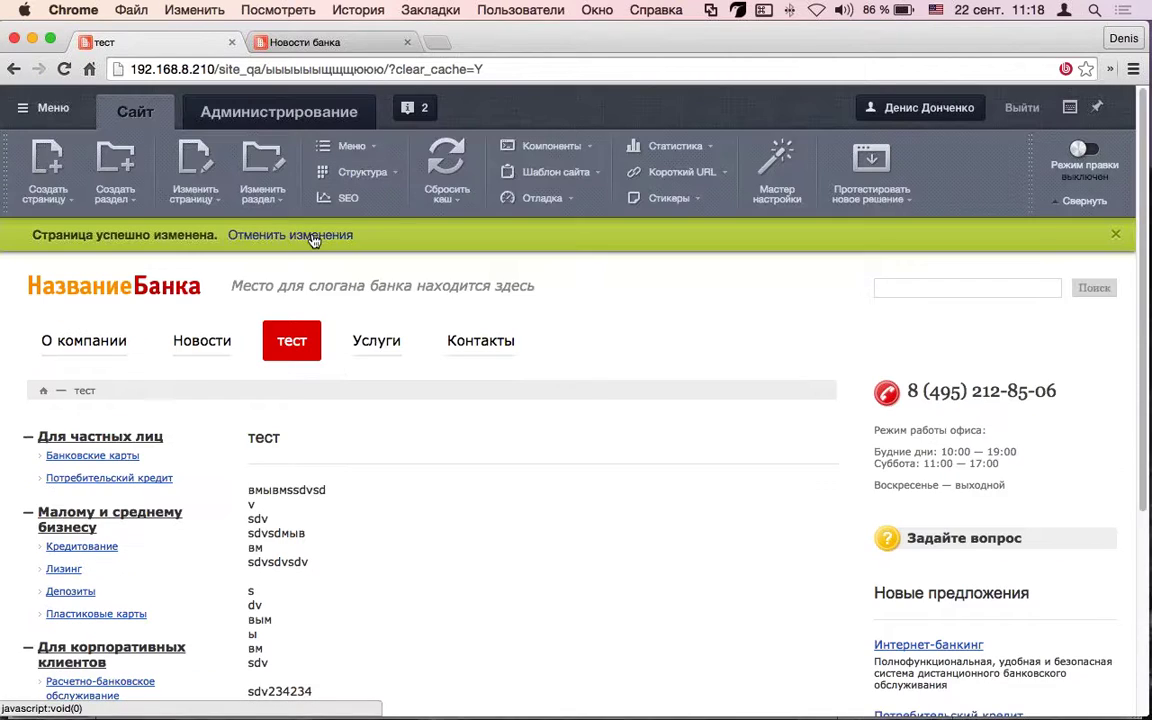
{"action": "left_click", "coordinate": [725, 265]}
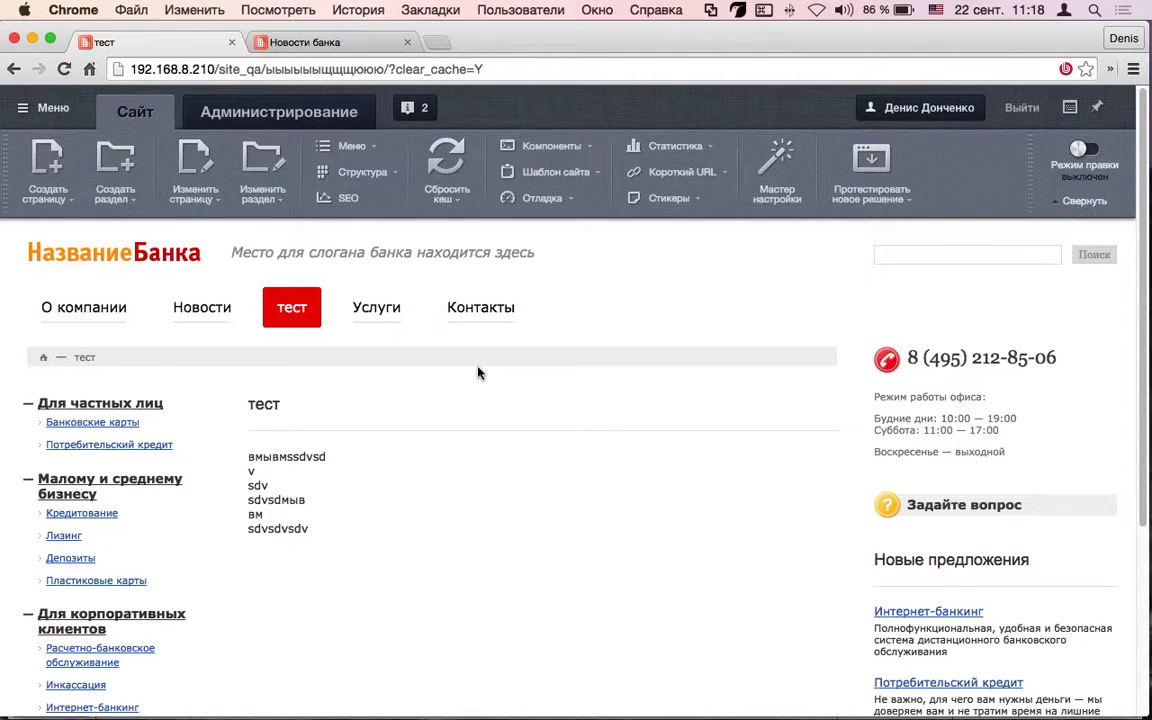
Open the тест page in the editor and delete all its text
{"action": "left_click", "coordinate": [186, 158]}
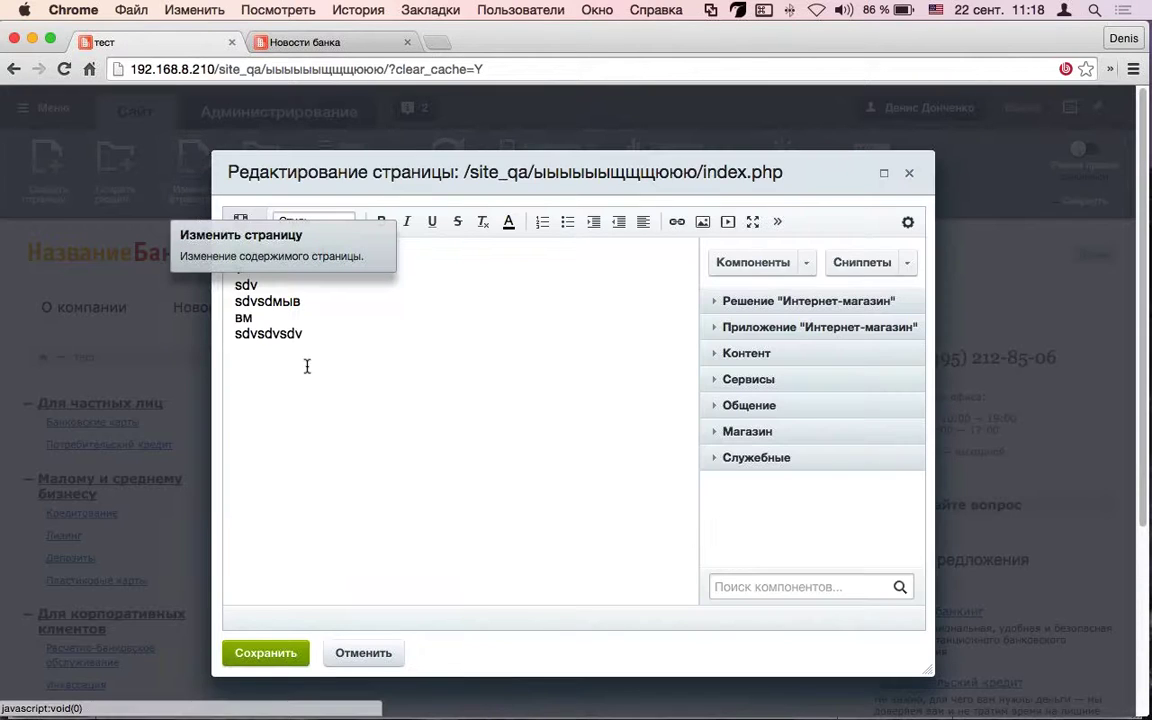
{"action": "key", "text": "super+a"}
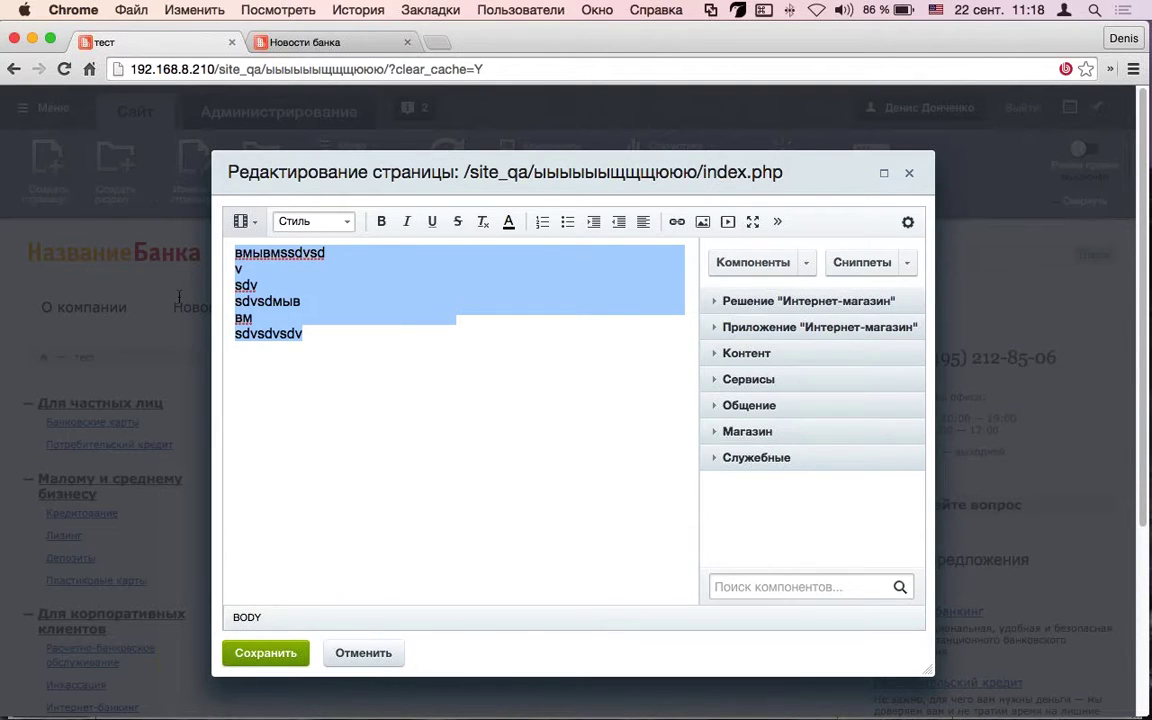
{"action": "key", "text": "BackSpace"}
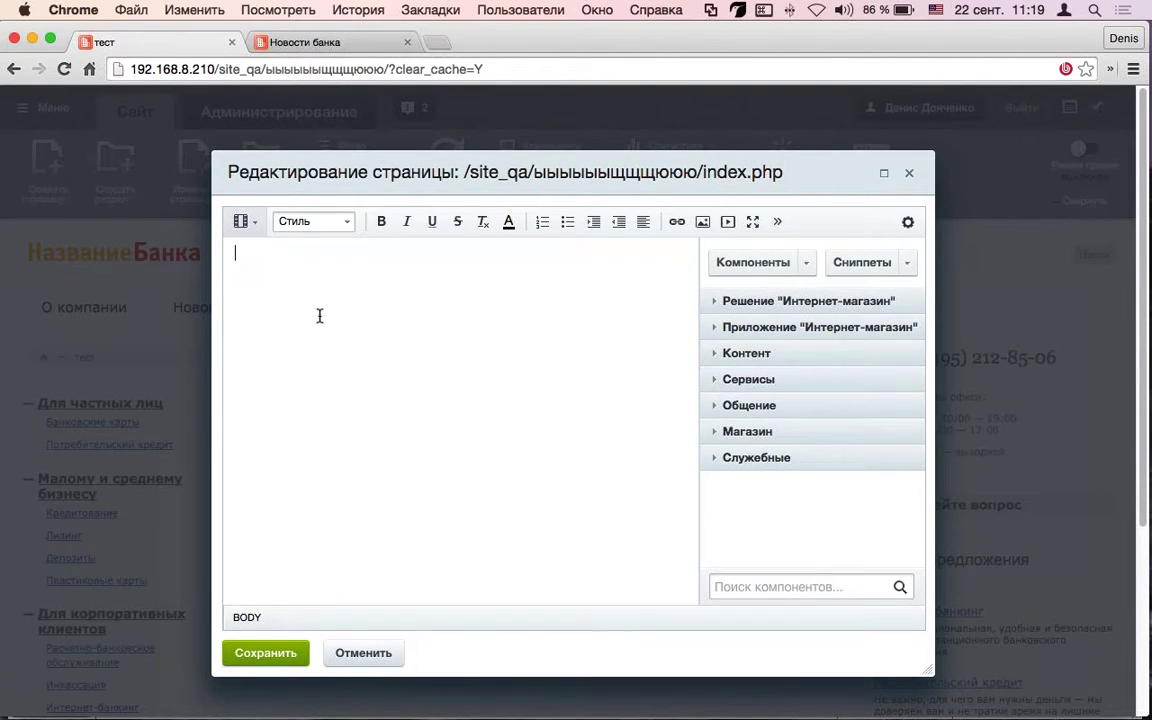
Insert the 'Яндекс.Карты: настраиваемая карта' component and open its parameters
{"action": "left_click", "coordinate": [715, 357]}
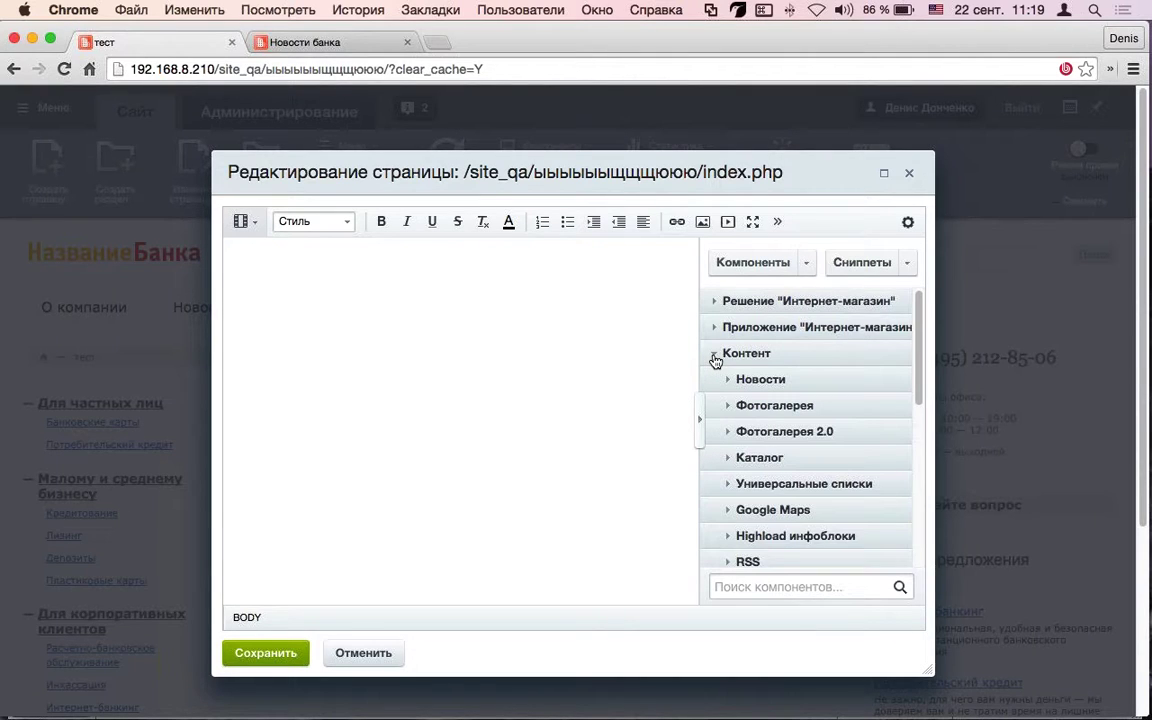
{"action": "scroll", "coordinate": [715, 360], "scroll_direction": "down", "scroll_amount": 5}
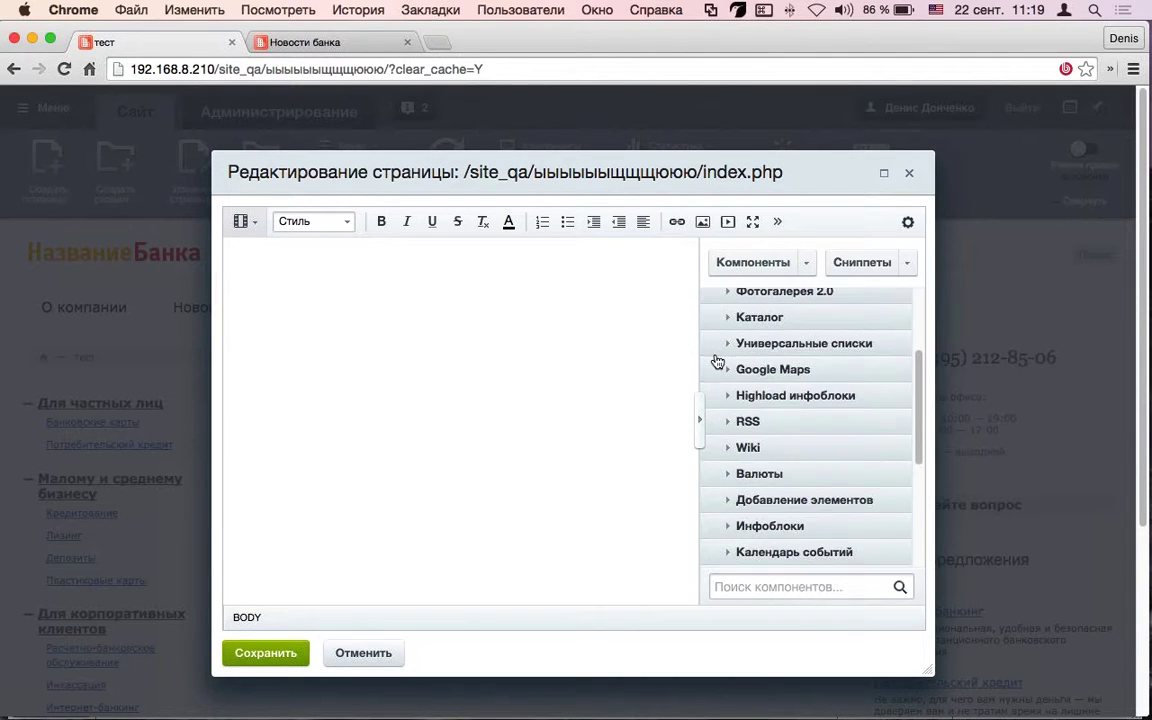
{"action": "scroll", "coordinate": [717, 361], "scroll_direction": "down", "scroll_amount": 1}
{"action": "left_click", "coordinate": [740, 509]}
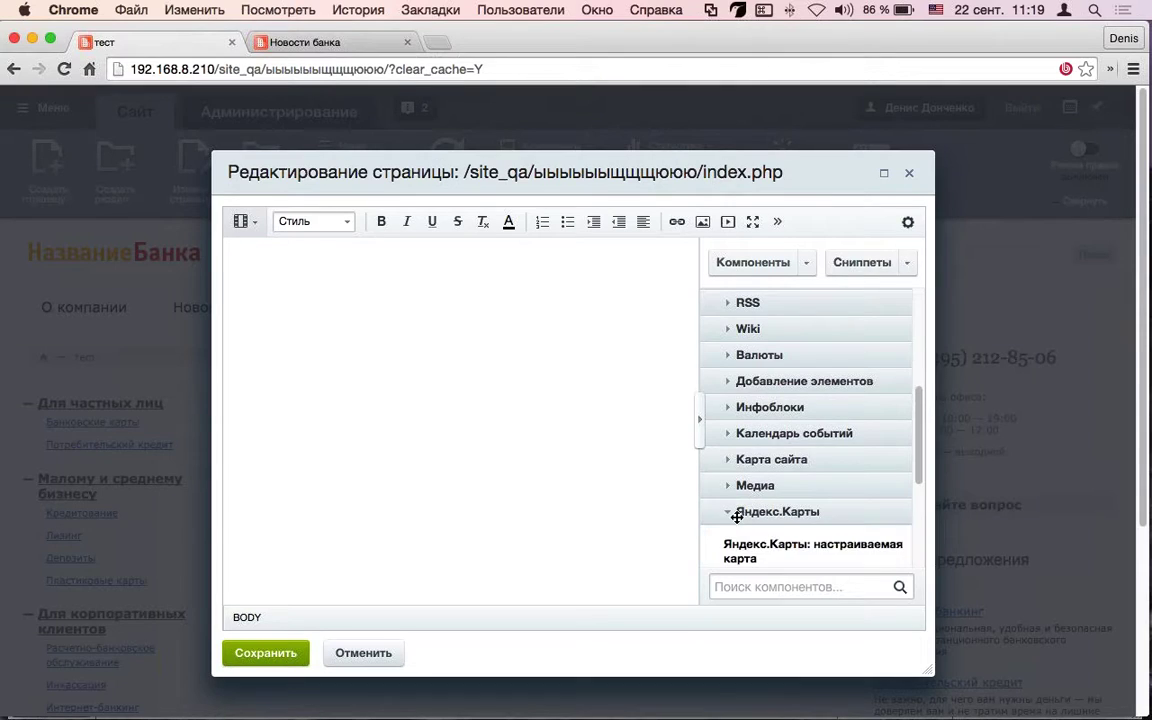
{"action": "scroll", "coordinate": [742, 557], "scroll_direction": "down", "scroll_amount": 1}
{"action": "left_click_drag", "start_coordinate": [742, 530], "coordinate": [414, 297]}
{"action": "double_click", "coordinate": [410, 258]}
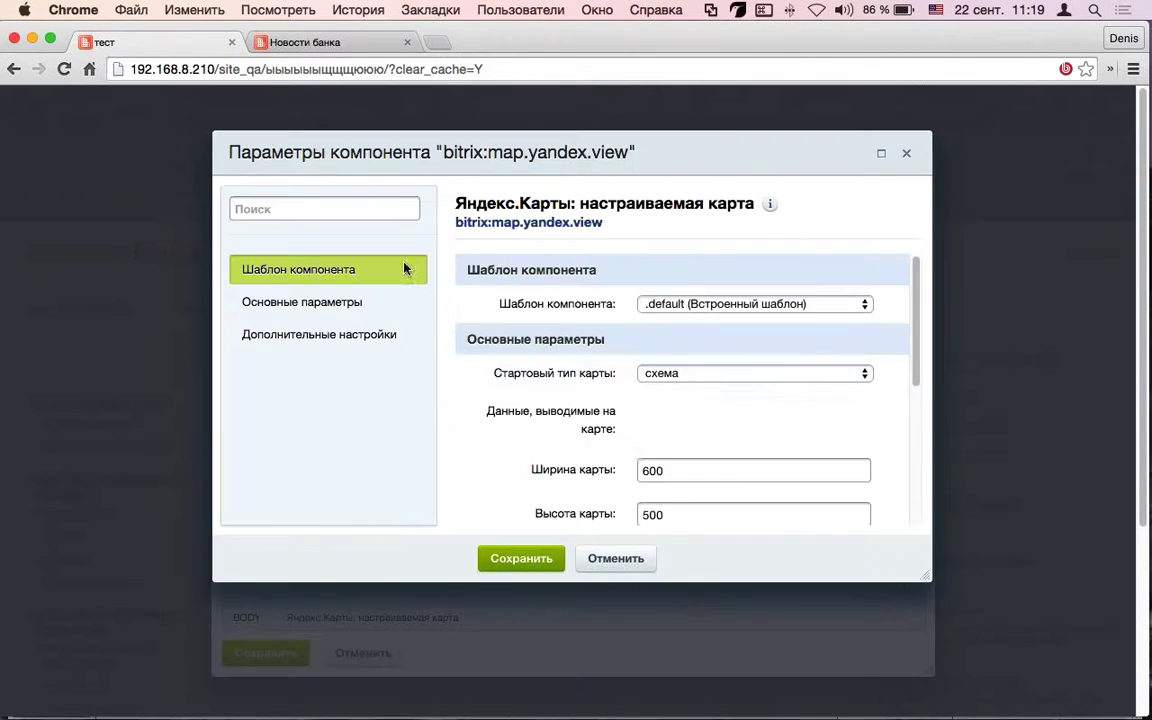
Keep the starting map type unchanged and open the map data editor
{"action": "left_click", "coordinate": [762, 372]}
{"action": "left_click", "coordinate": [560, 368]}
{"action": "scroll", "coordinate": [631, 360], "scroll_direction": "down", "scroll_amount": 1}
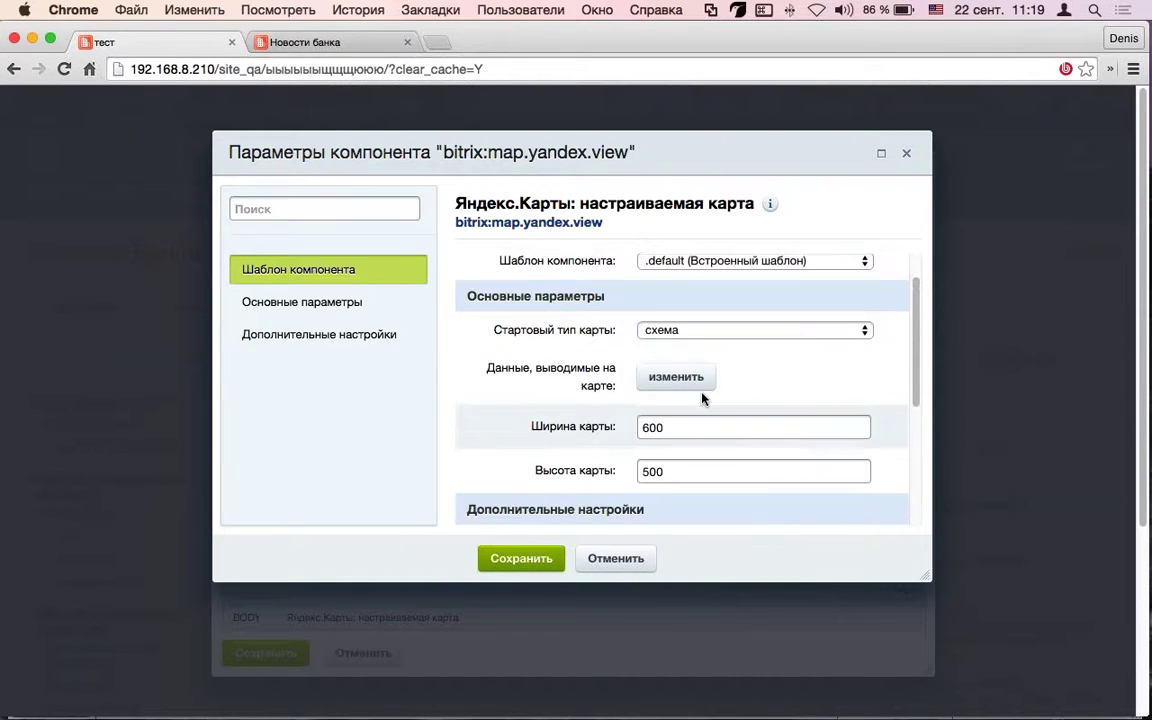
{"action": "left_click", "coordinate": [690, 376]}
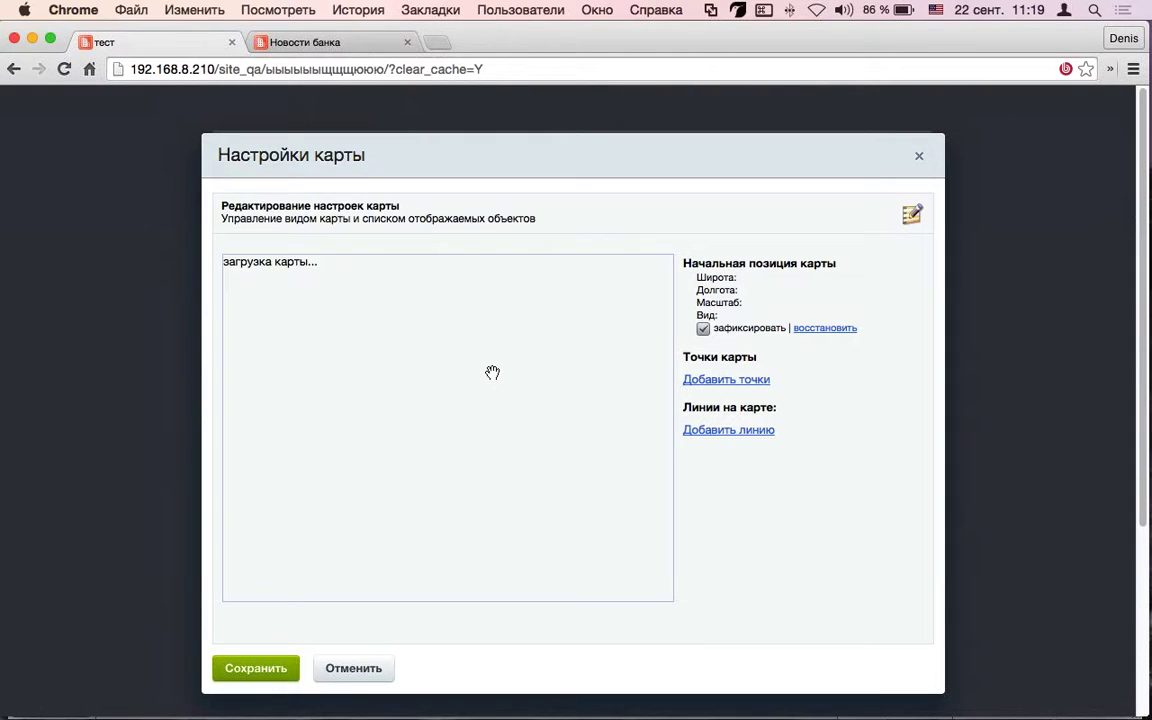
{"action": "scroll", "coordinate": [411, 385], "scroll_direction": "up", "scroll_amount": 2}
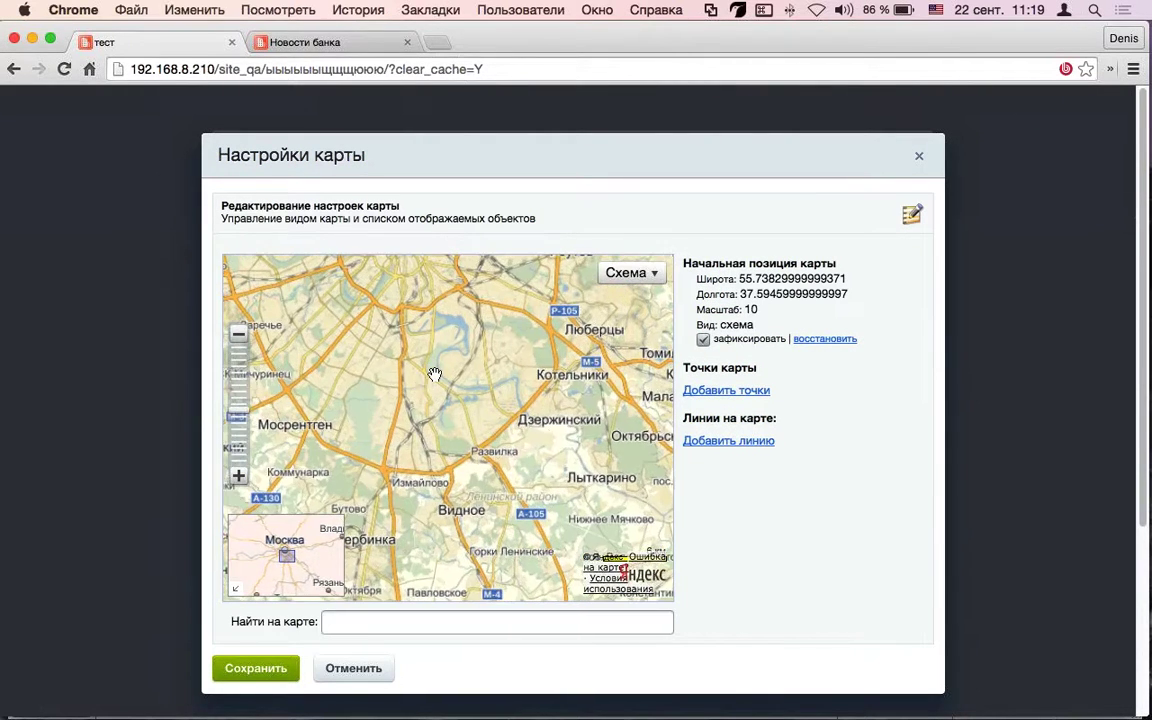
{"action": "scroll", "coordinate": [434, 374], "scroll_direction": "up", "scroll_amount": 3}
{"action": "scroll", "coordinate": [457, 550], "scroll_direction": "up", "scroll_amount": 2}
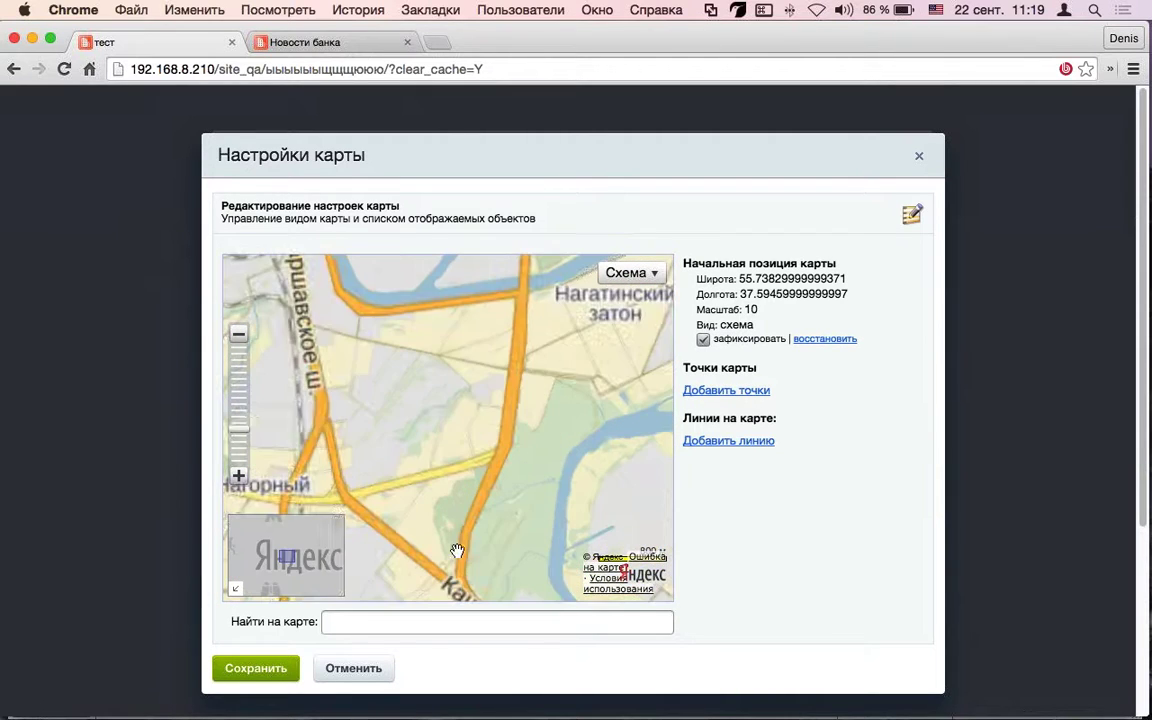
Add a point near Nagatino-Sadovniki named 'sdvsdvsdv' and save the map and component settings
{"action": "left_click", "coordinate": [722, 390]}
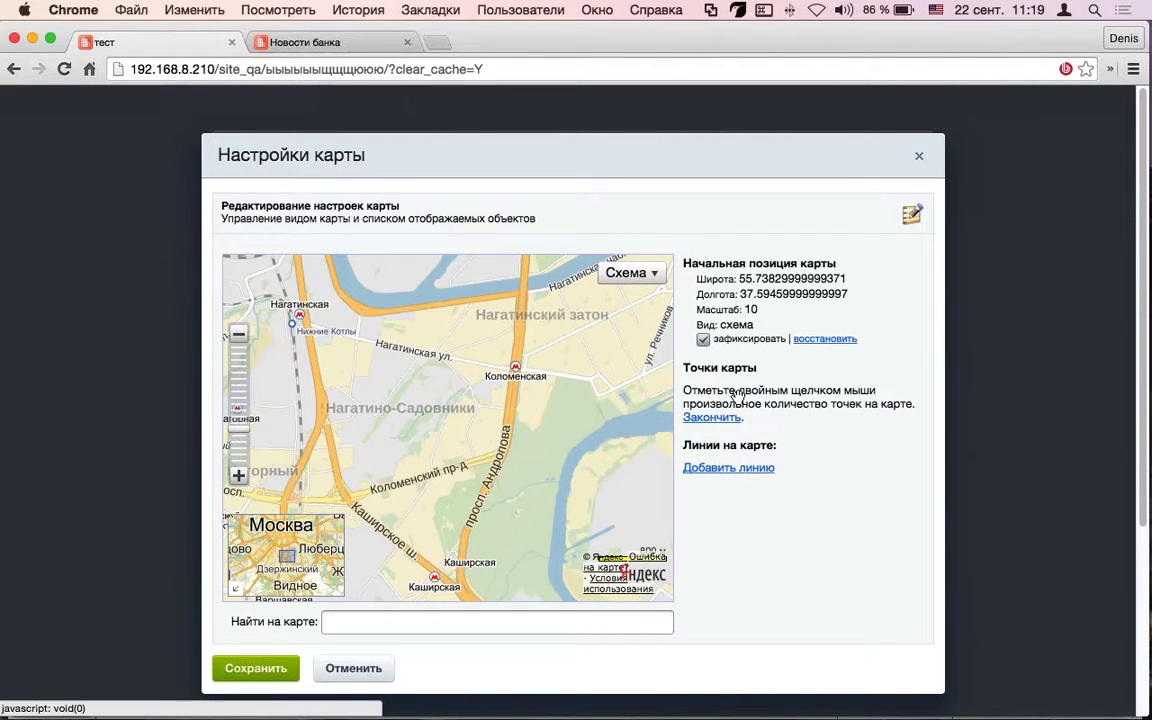
{"action": "double_click", "coordinate": [403, 371]}
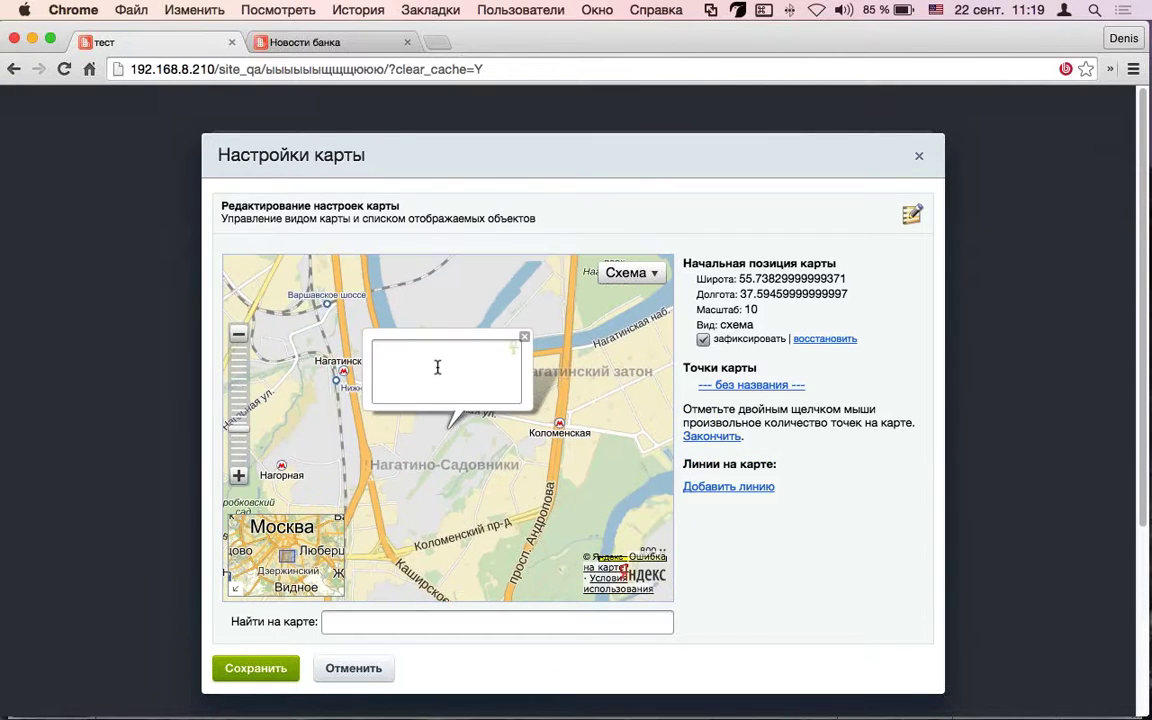
{"action": "type", "text": "sdvsdvsdv"}
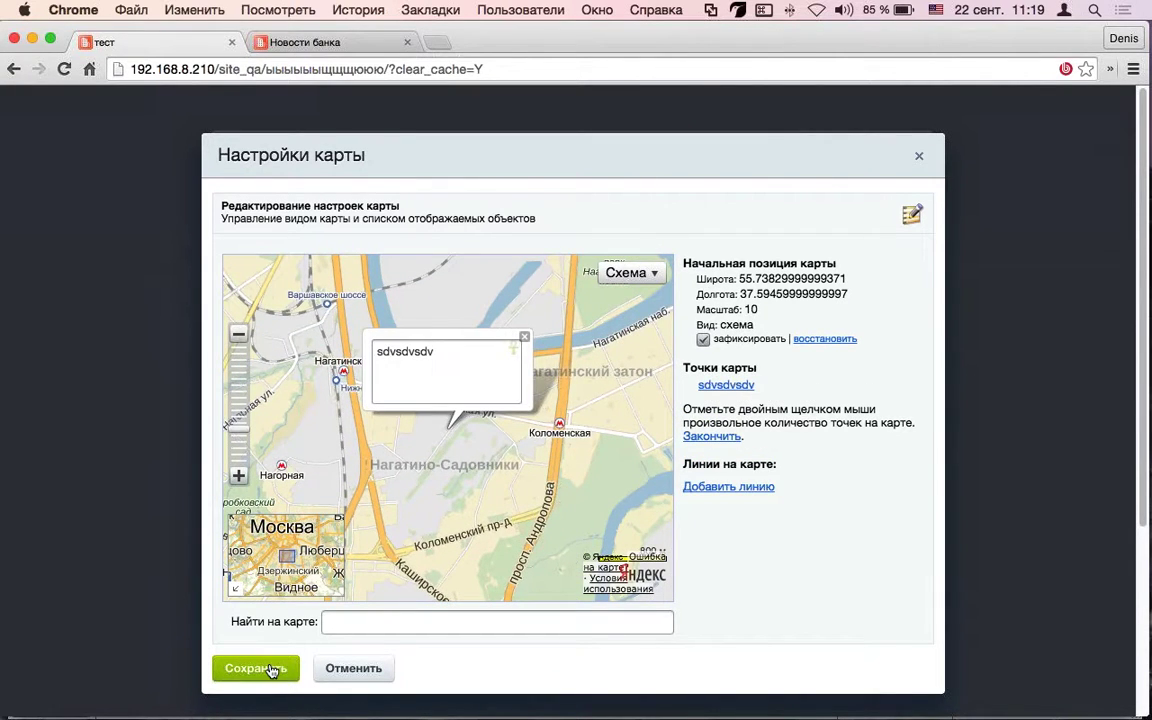
{"action": "left_click", "coordinate": [270, 668]}
{"action": "left_click", "coordinate": [522, 553]}
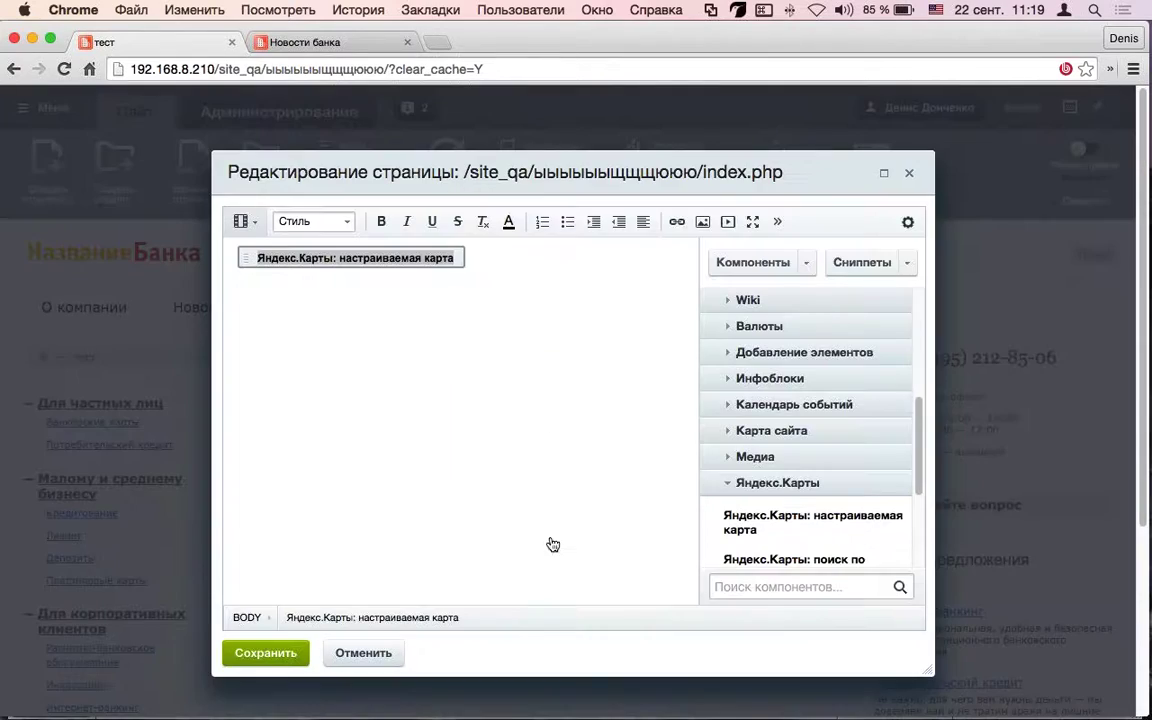
Save the тест page with the new Yandex map
{"action": "left_click", "coordinate": [266, 653]}
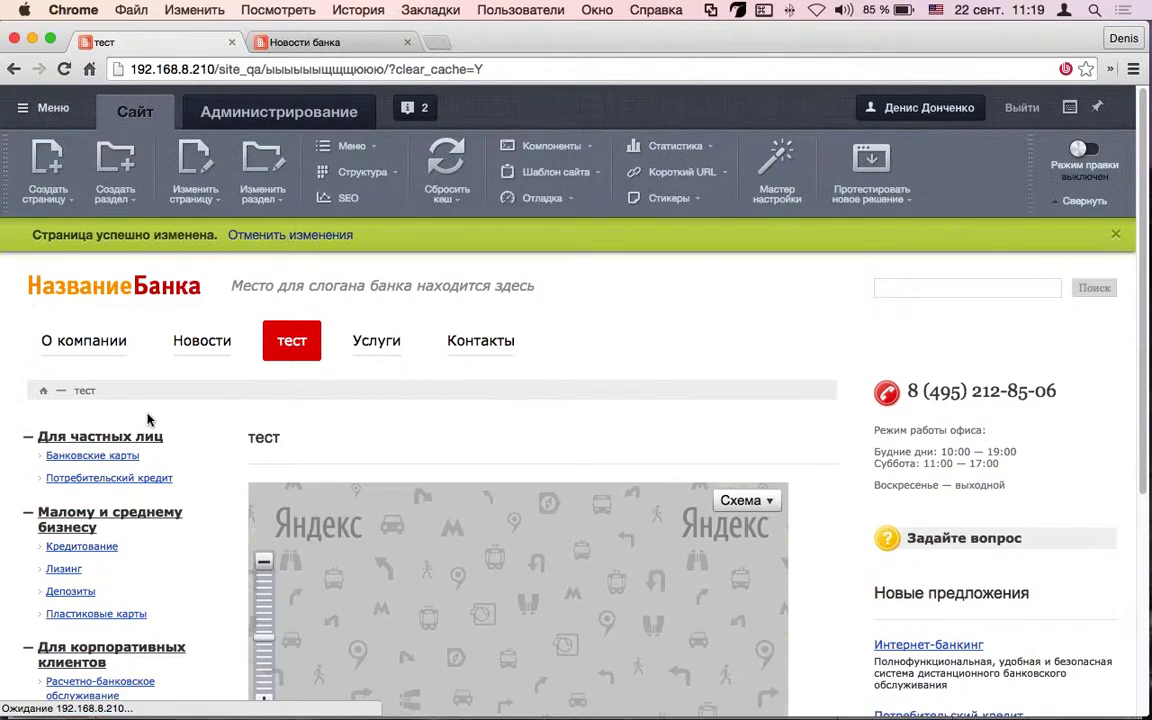
{"action": "scroll", "coordinate": [160, 415], "scroll_direction": "down", "scroll_amount": 2}
{"action": "scroll", "coordinate": [158, 390], "scroll_direction": "down", "scroll_amount": 5}
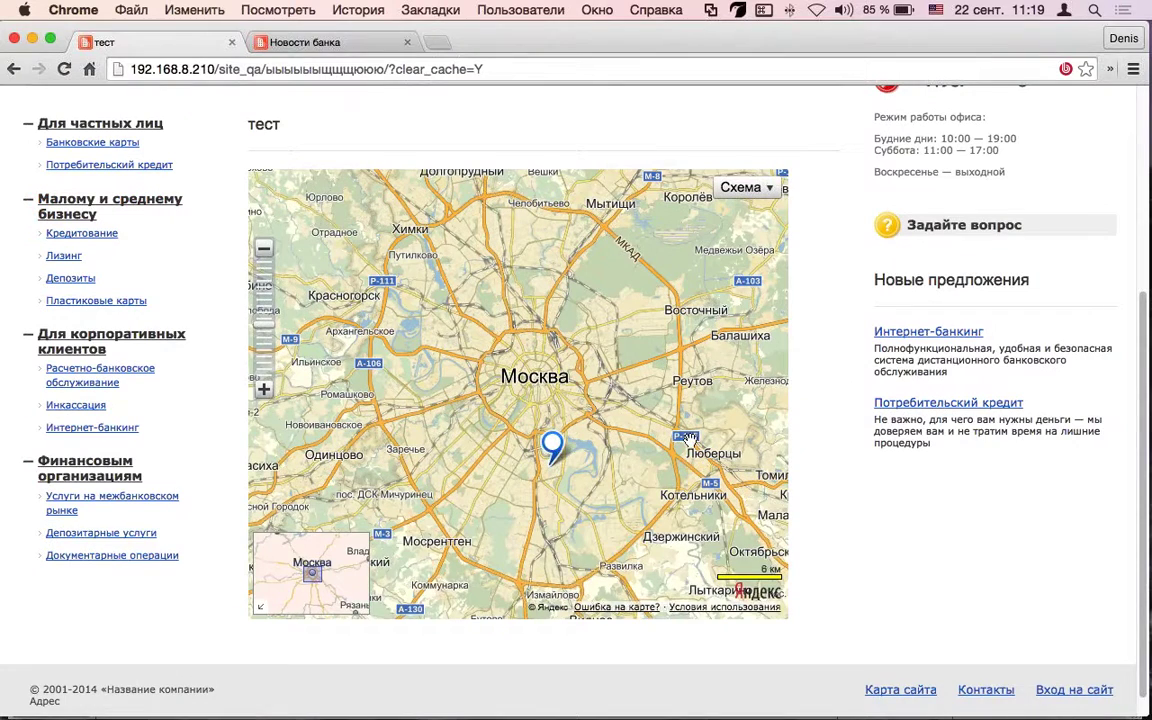
Centre the published map on Nagatino and open the placemark's label balloon
{"action": "left_click_drag", "start_coordinate": [548, 428], "coordinate": [546, 362]}
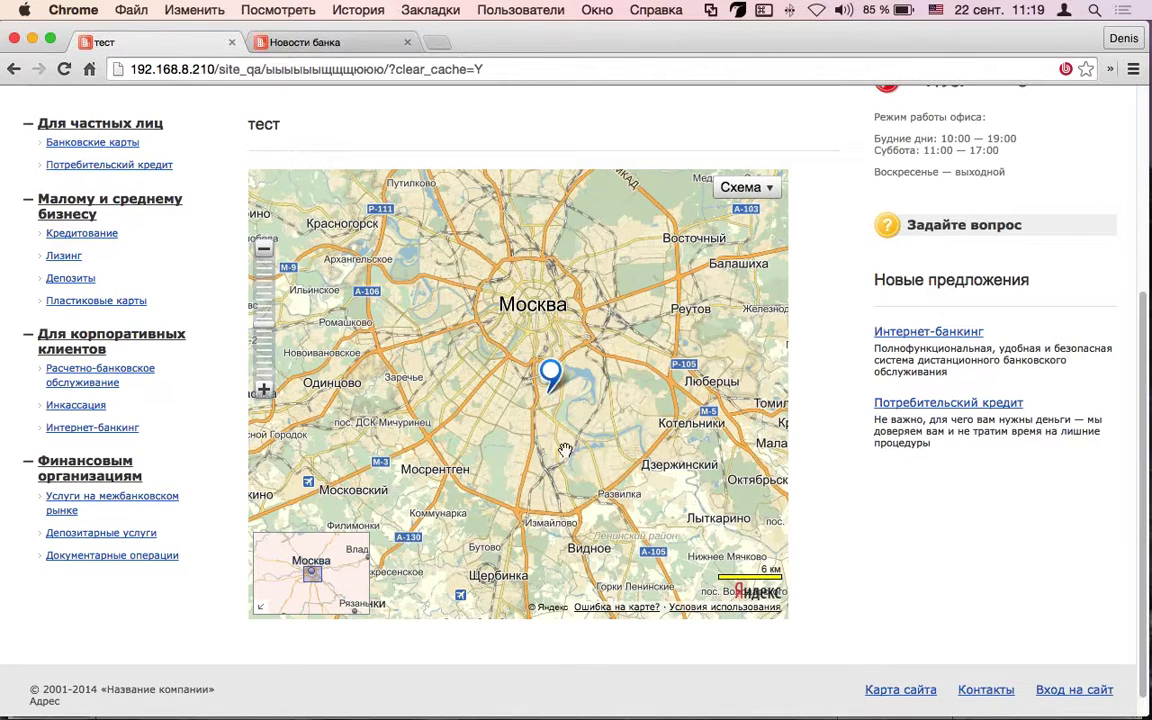
{"action": "mouse_move", "coordinate": [540, 385]}
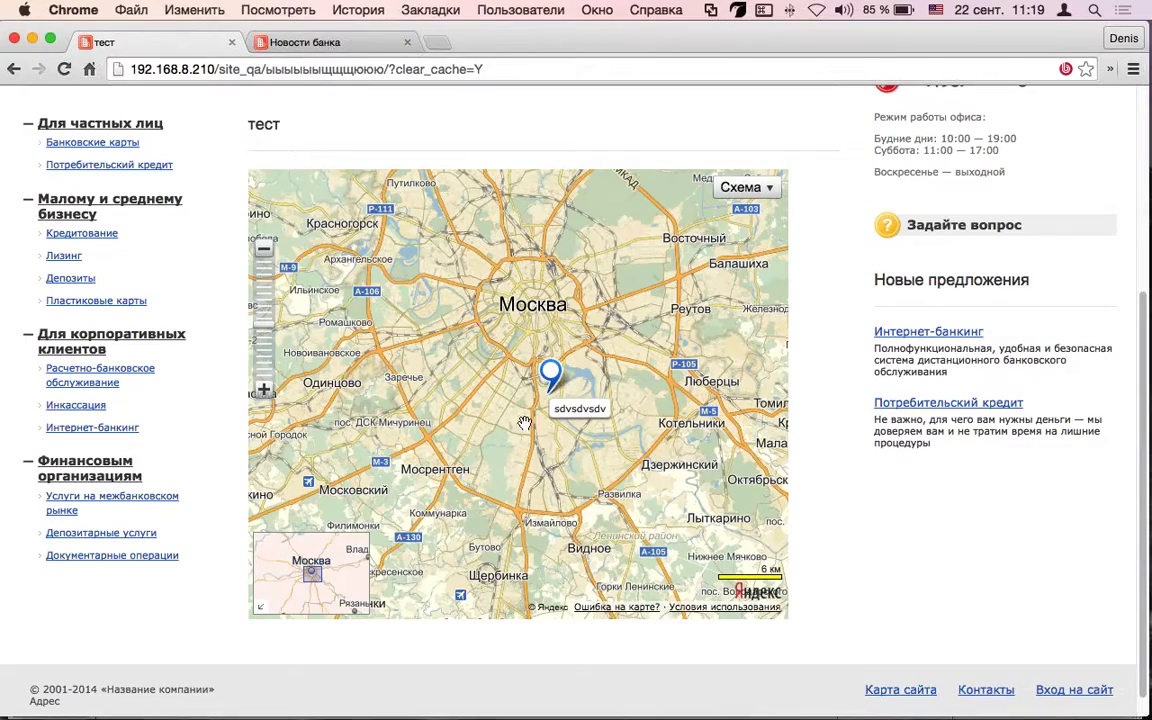
{"action": "scroll", "coordinate": [545, 385], "scroll_direction": "up", "scroll_amount": 1}
{"action": "scroll", "coordinate": [535, 422], "scroll_direction": "up", "scroll_amount": 2}
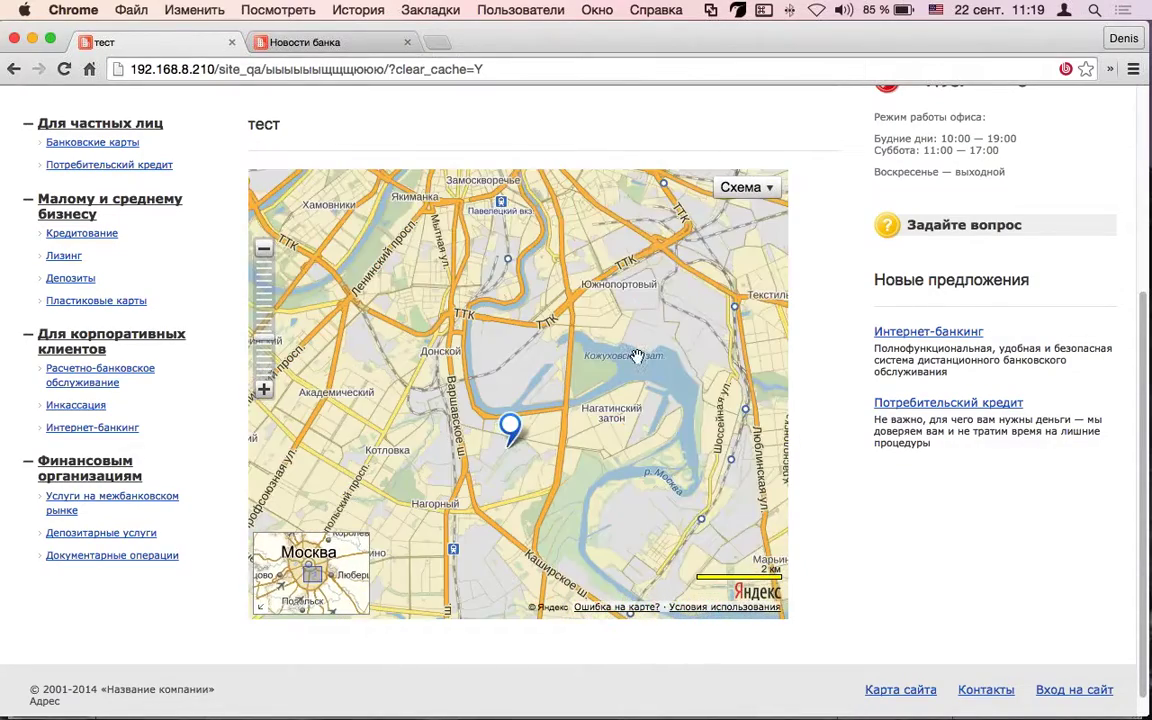
{"action": "scroll", "coordinate": [564, 452], "scroll_direction": "down", "scroll_amount": 1}
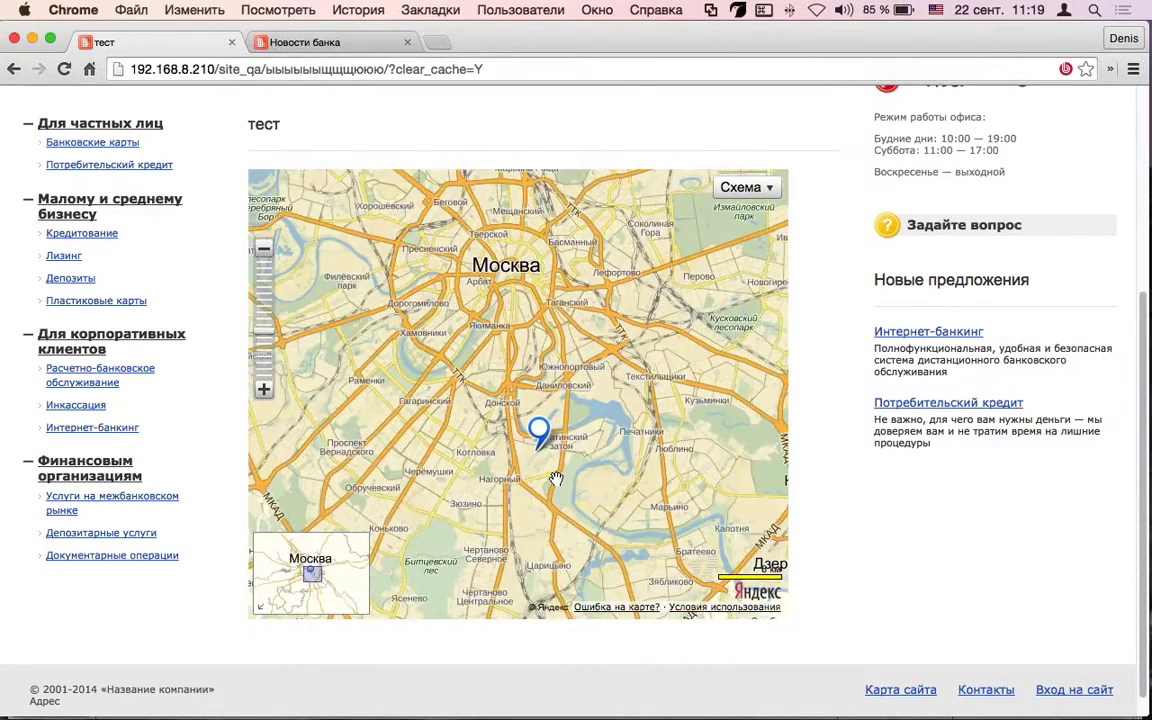
{"action": "scroll", "coordinate": [556, 479], "scroll_direction": "up", "scroll_amount": 2}
{"action": "scroll", "coordinate": [562, 380], "scroll_direction": "up", "scroll_amount": 1}
{"action": "left_click_drag", "start_coordinate": [522, 386], "coordinate": [640, 366]}
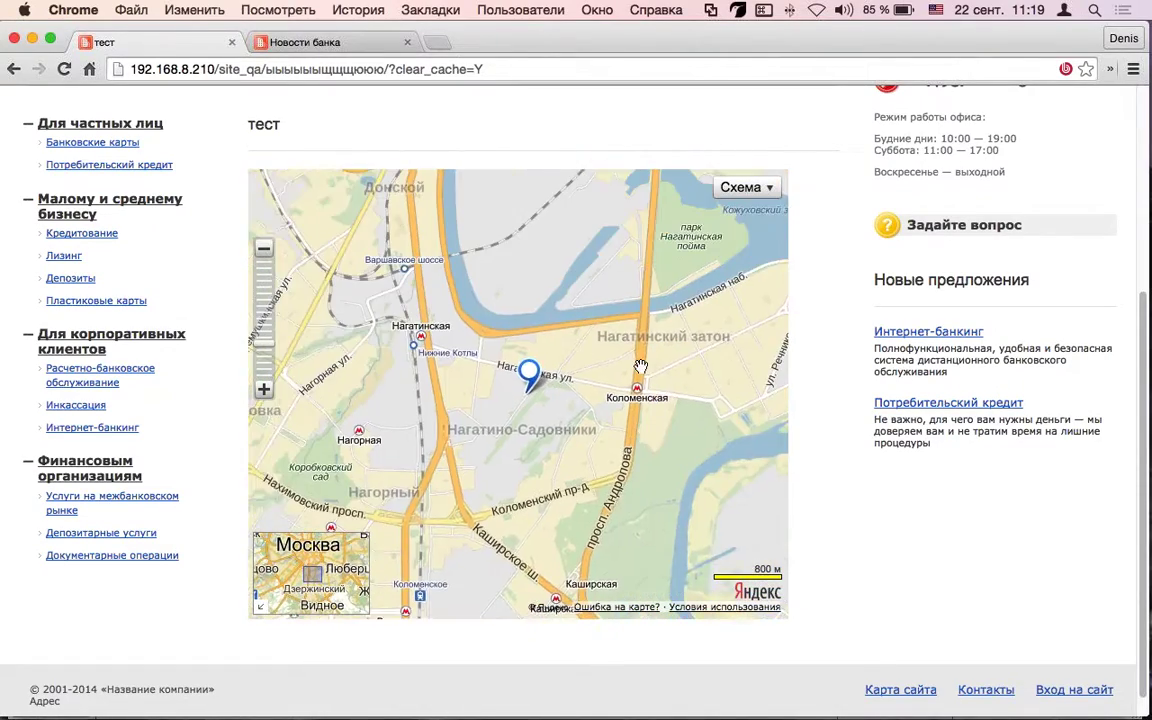
{"action": "scroll", "coordinate": [597, 388], "scroll_direction": "up", "scroll_amount": 1}
{"action": "left_click", "coordinate": [464, 388]}
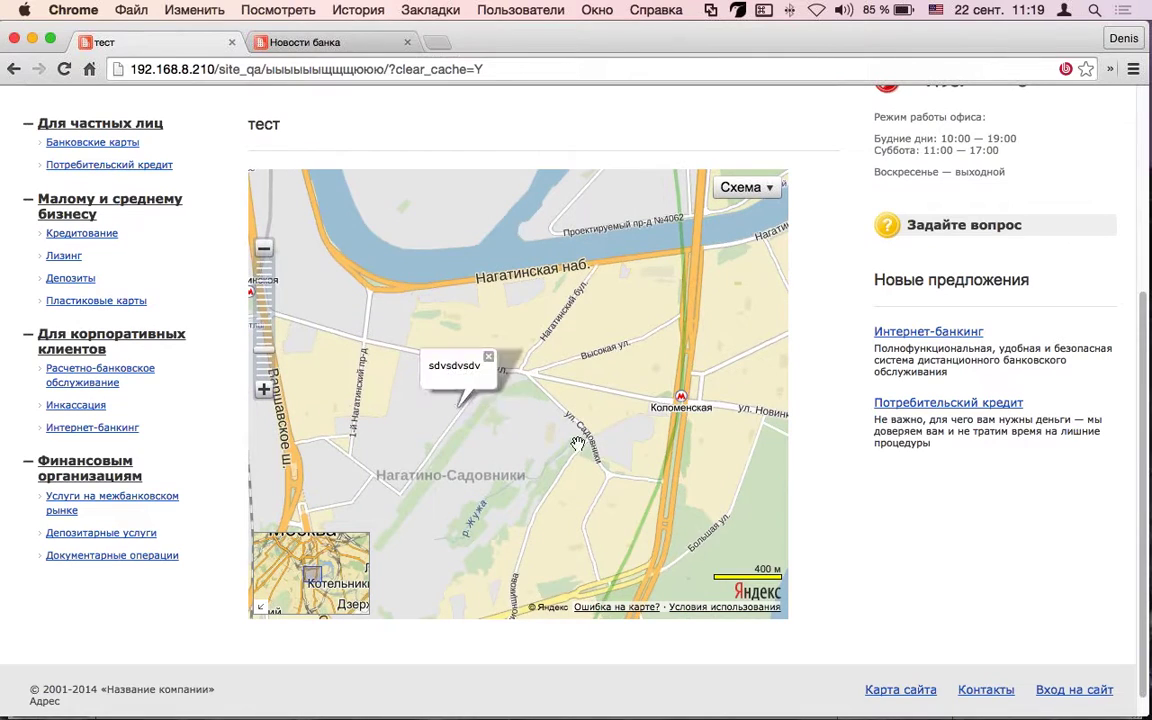
{"action": "scroll", "coordinate": [541, 482], "scroll_direction": "up", "scroll_amount": 3}
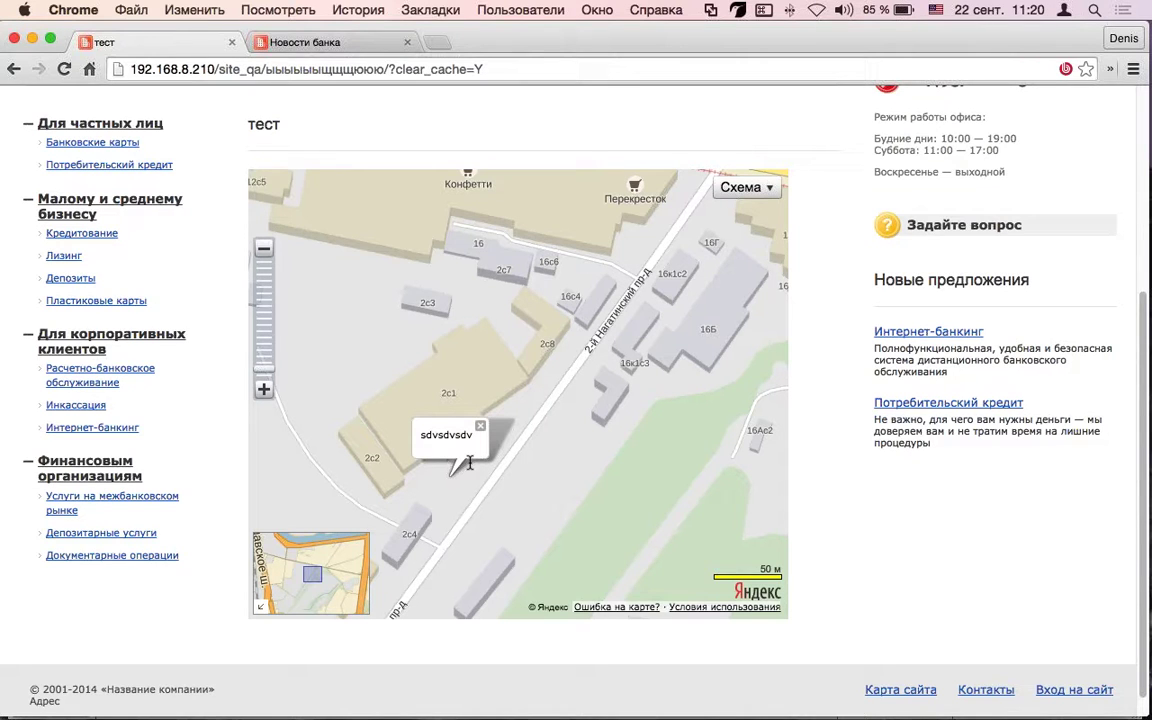
{"action": "scroll", "coordinate": [155, 370], "scroll_direction": "down", "scroll_amount": 1}
{"action": "scroll", "coordinate": [211, 445], "scroll_direction": "up", "scroll_amount": 5}
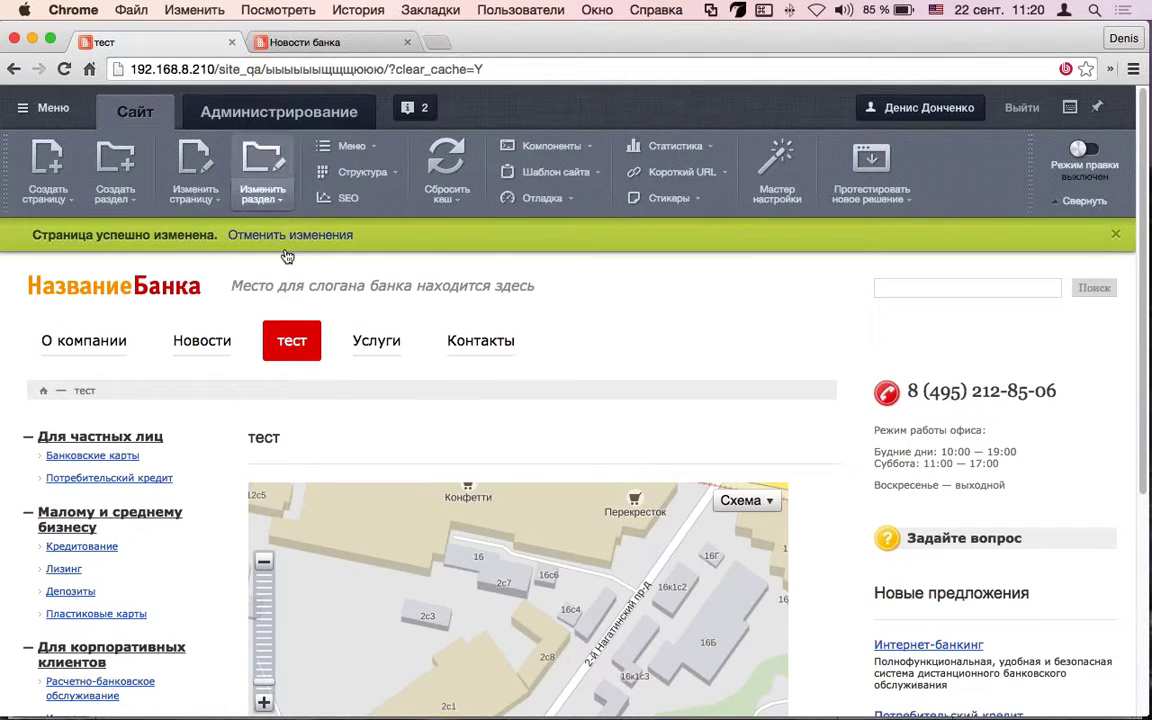
Delete the map from the тест page and type the lines ваиваиваи, в аи and ваи в аи ваиа
{"action": "left_click", "coordinate": [250, 160]}
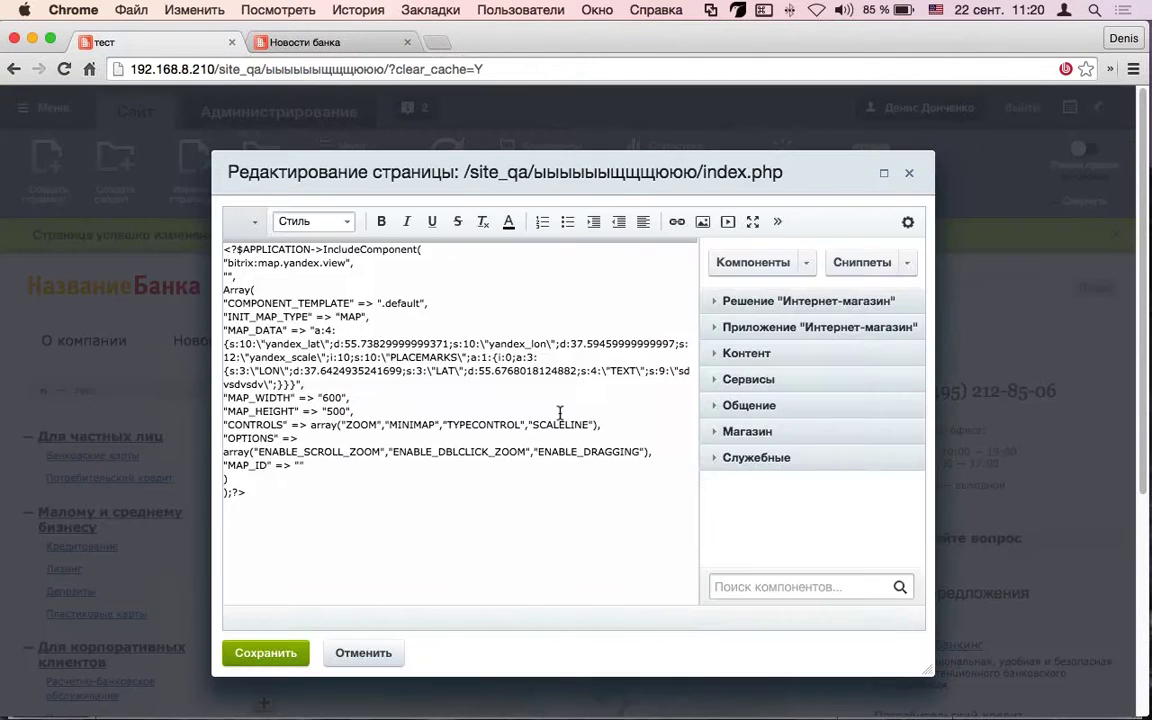
{"action": "key", "text": "super+a"}
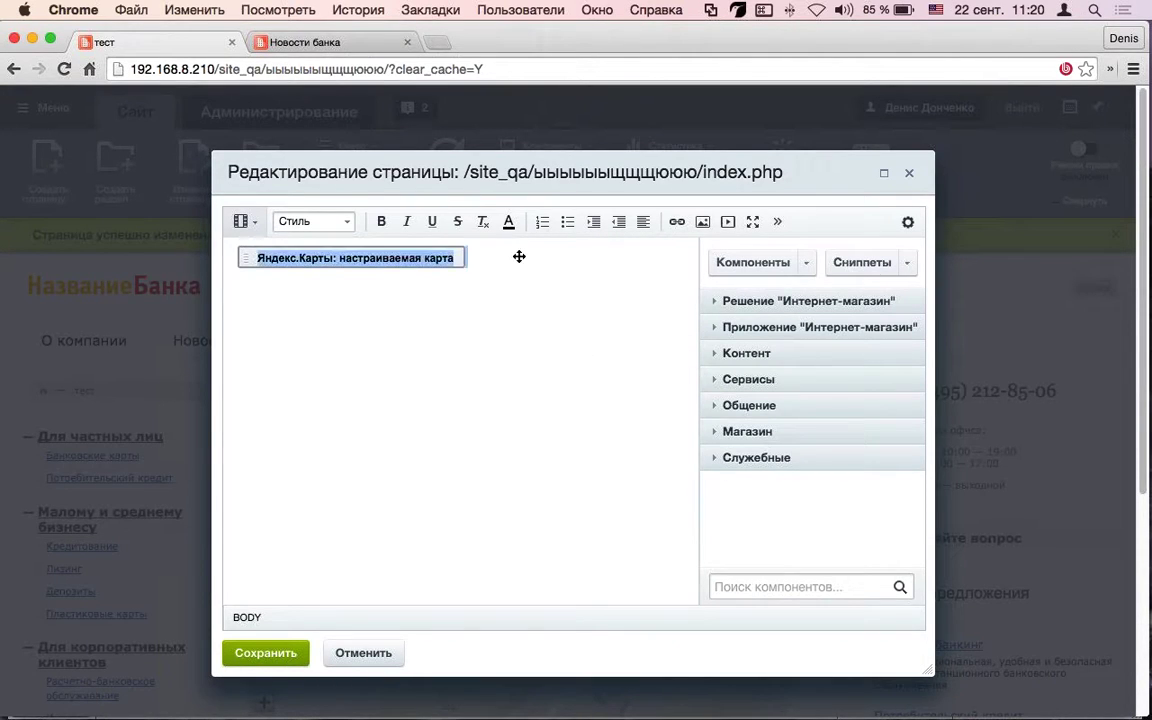
{"action": "key", "text": "BackSpace"}
{"action": "type", "text": "ваиваиваи"}
{"action": "key", "text": "Return"}
{"action": "type", "text": "в"}
{"action": "key", "text": "Return"}
{"action": "type", "text": "аи"}
{"action": "key", "text": "Return"}
{"action": "key", "text": "Return"}
{"action": "type", "text": "ваи в аи ваиа"}
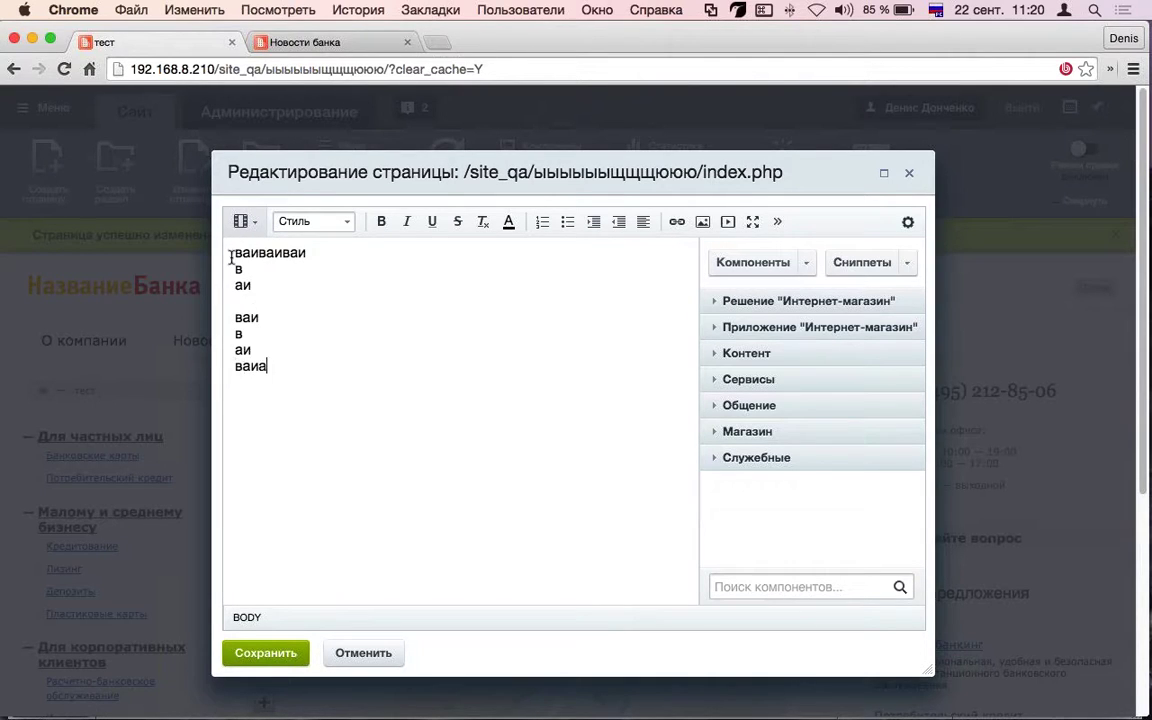
Bold the lower block of lines, italicize and underline its first word, and save
{"action": "left_click_drag", "start_coordinate": [268, 368], "coordinate": [191, 313]}
{"action": "left_click", "coordinate": [381, 221]}
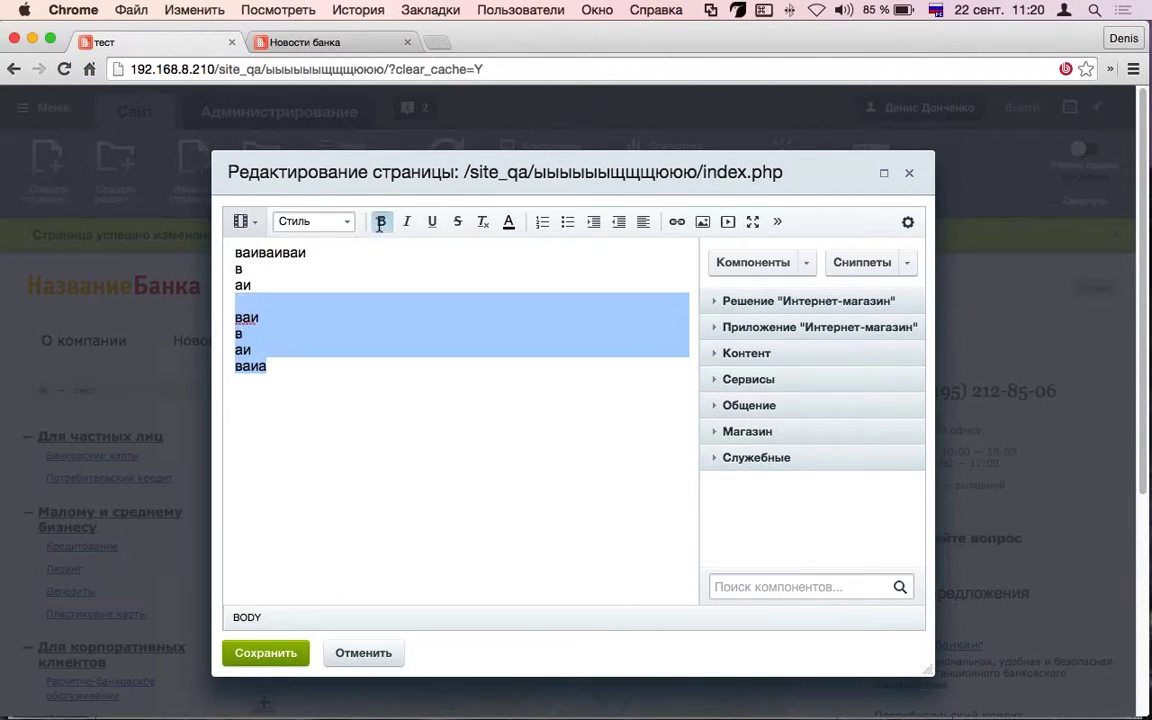
{"action": "double_click", "coordinate": [290, 321]}
{"action": "left_click", "coordinate": [407, 221]}
{"action": "left_click", "coordinate": [432, 221]}
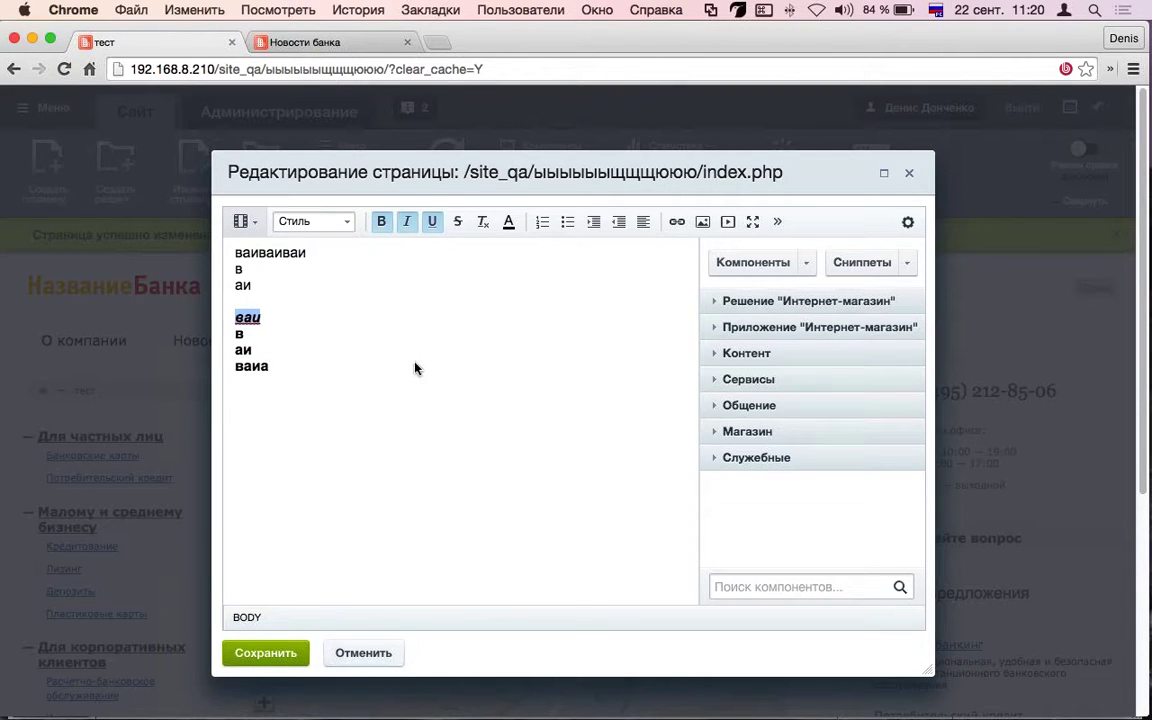
{"action": "left_click", "coordinate": [265, 652]}
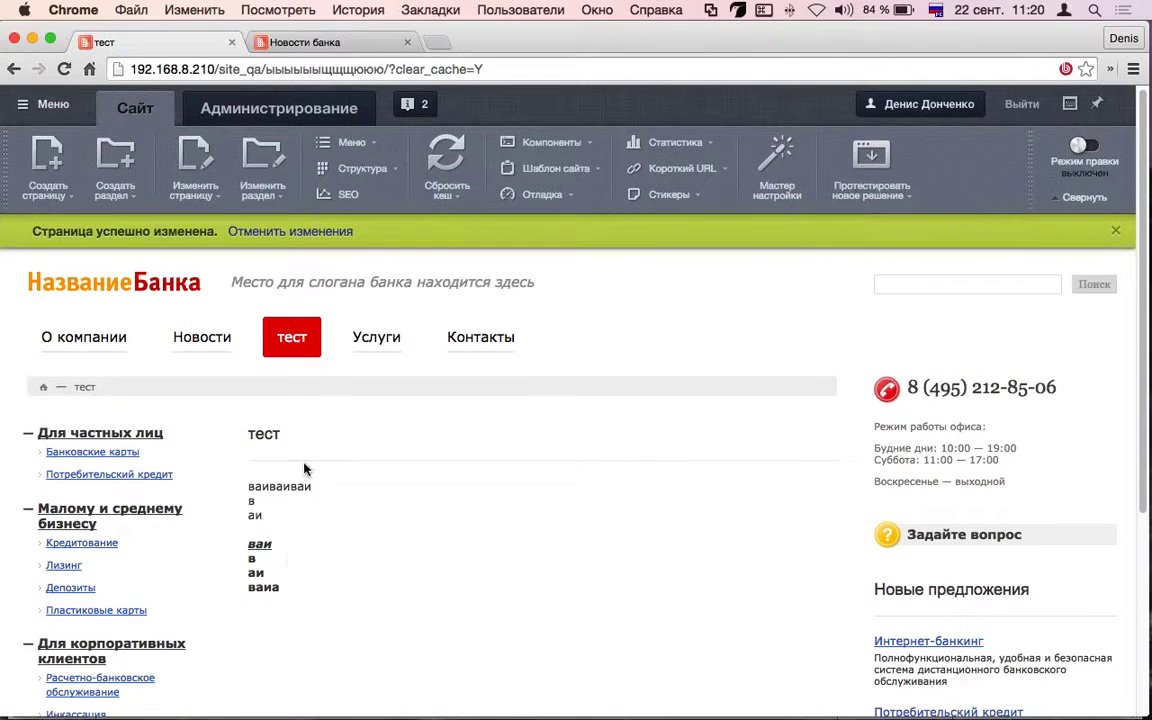
{"action": "left_click_drag", "start_coordinate": [248, 543], "coordinate": [324, 572]}
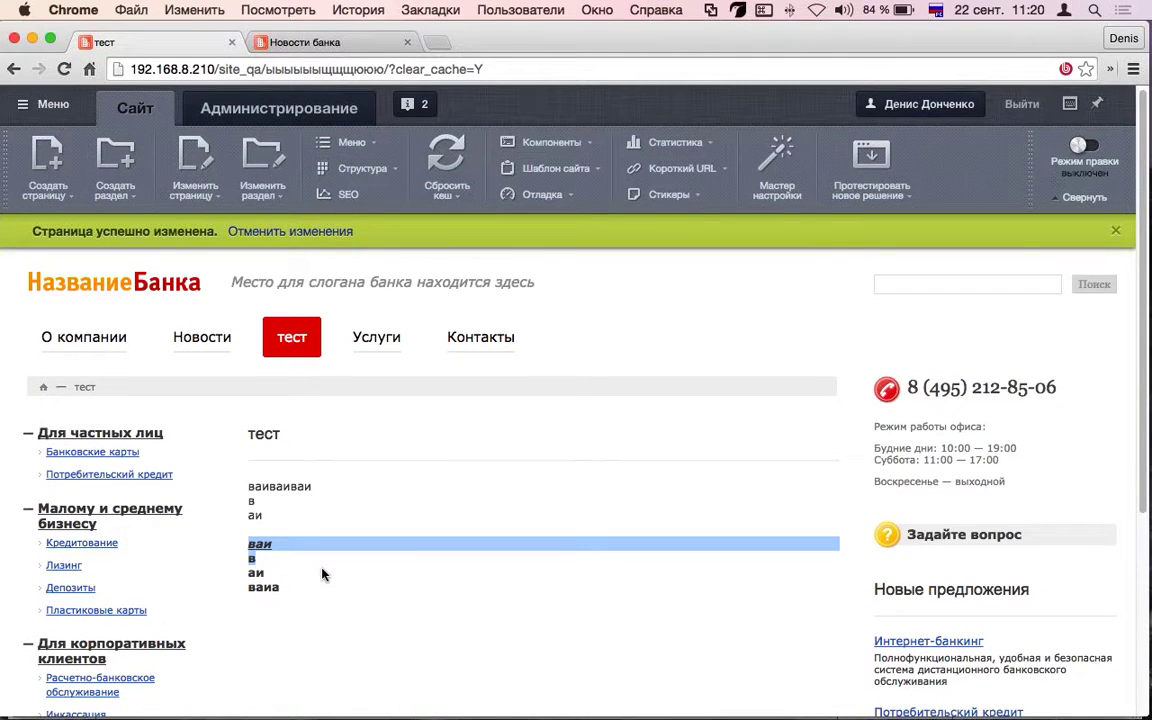
Insert the Новости news component on a new line below the bold text
{"action": "left_click", "coordinate": [205, 160]}
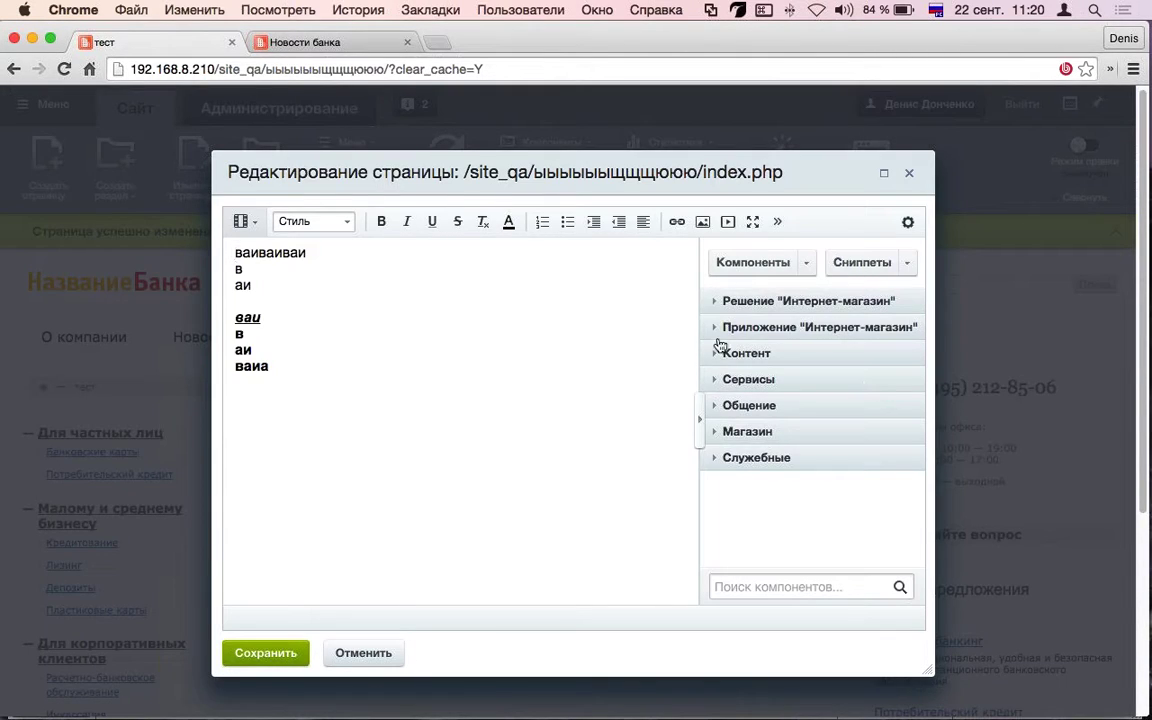
{"action": "left_click", "coordinate": [721, 355]}
{"action": "scroll", "coordinate": [722, 375], "scroll_direction": "down", "scroll_amount": 1}
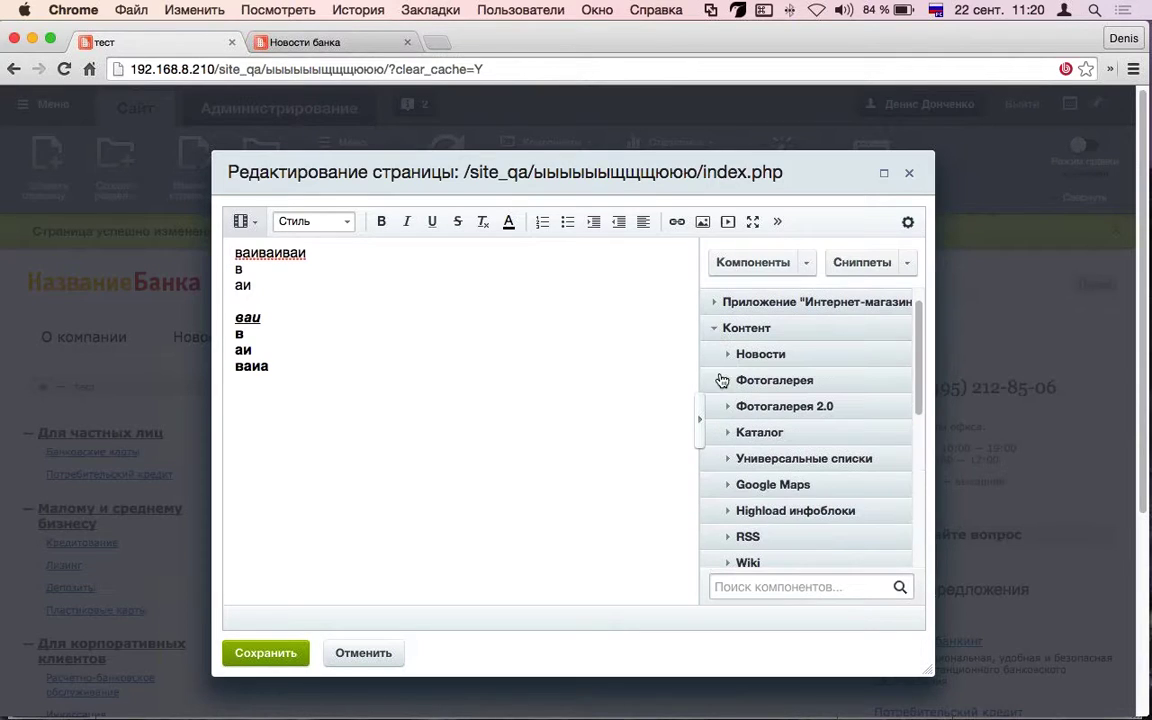
{"action": "left_click", "coordinate": [728, 355]}
{"action": "left_click", "coordinate": [360, 390]}
{"action": "key", "text": "Return"}
{"action": "left_click_drag", "start_coordinate": [771, 385], "coordinate": [290, 402]}
Set the component to infoblock type [news] Новости and infoblock [5] [qa] Новости, then save
{"action": "double_click", "coordinate": [262, 405]}
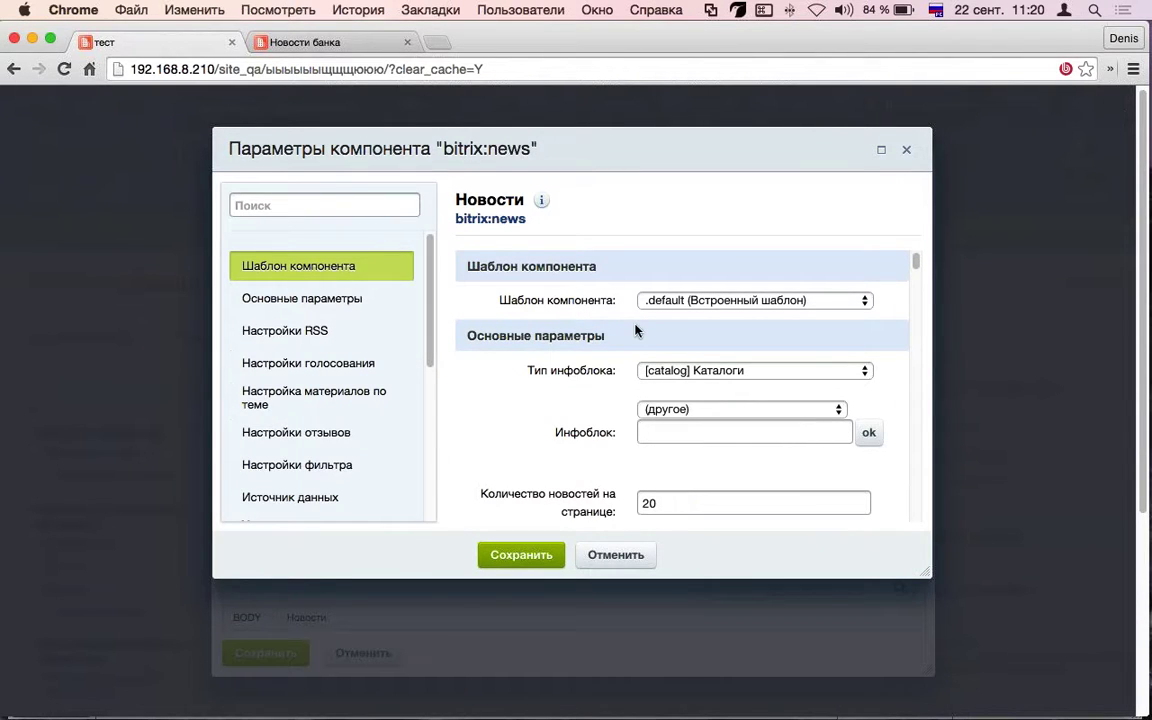
{"action": "left_click", "coordinate": [740, 409]}
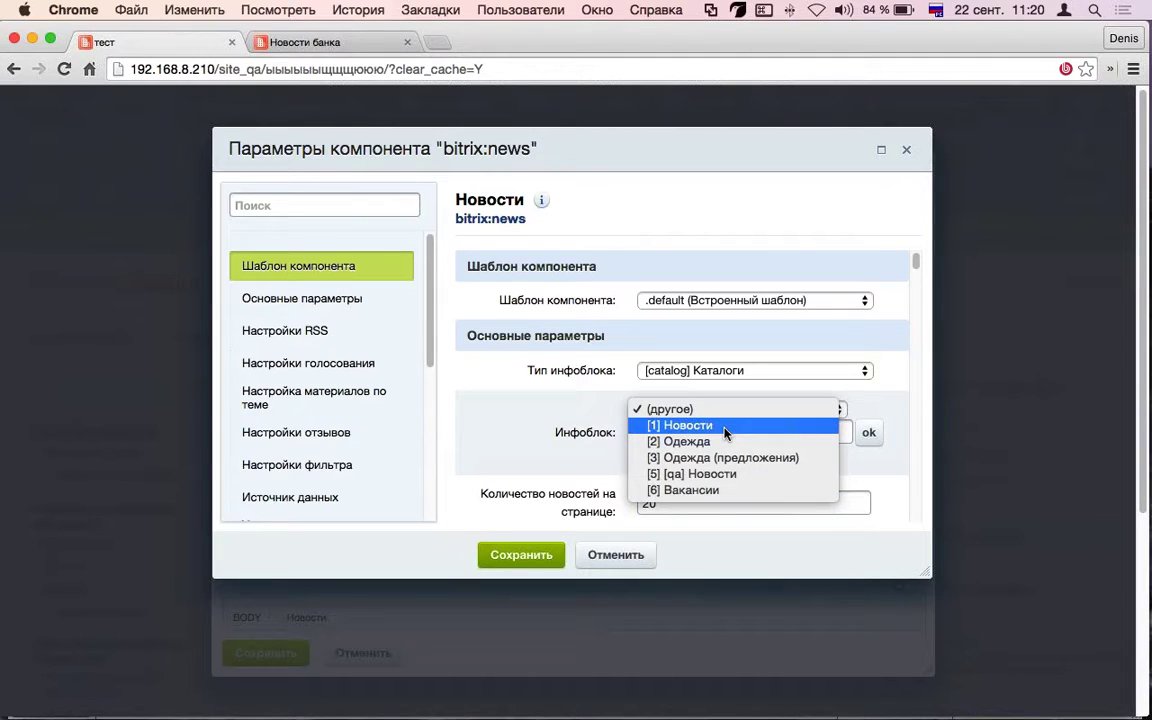
{"action": "left_click", "coordinate": [748, 373]}
{"action": "left_click", "coordinate": [748, 373]}
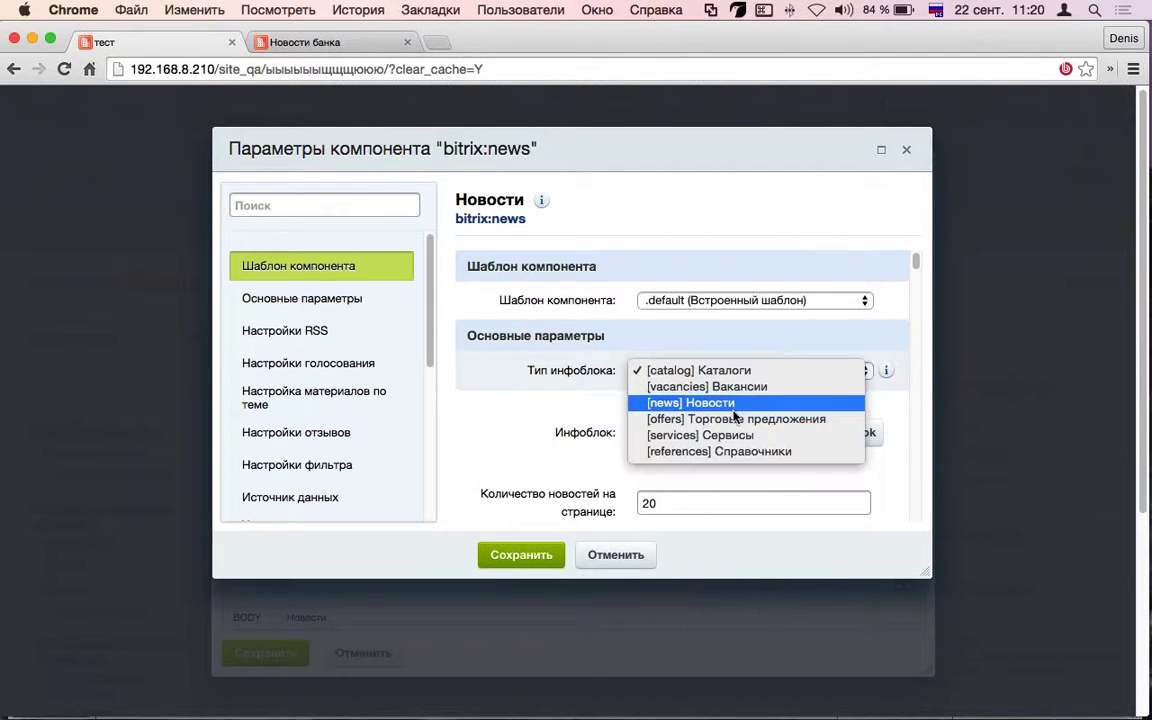
{"action": "left_click", "coordinate": [734, 403]}
{"action": "left_click", "coordinate": [738, 410]}
{"action": "left_click", "coordinate": [700, 440]}
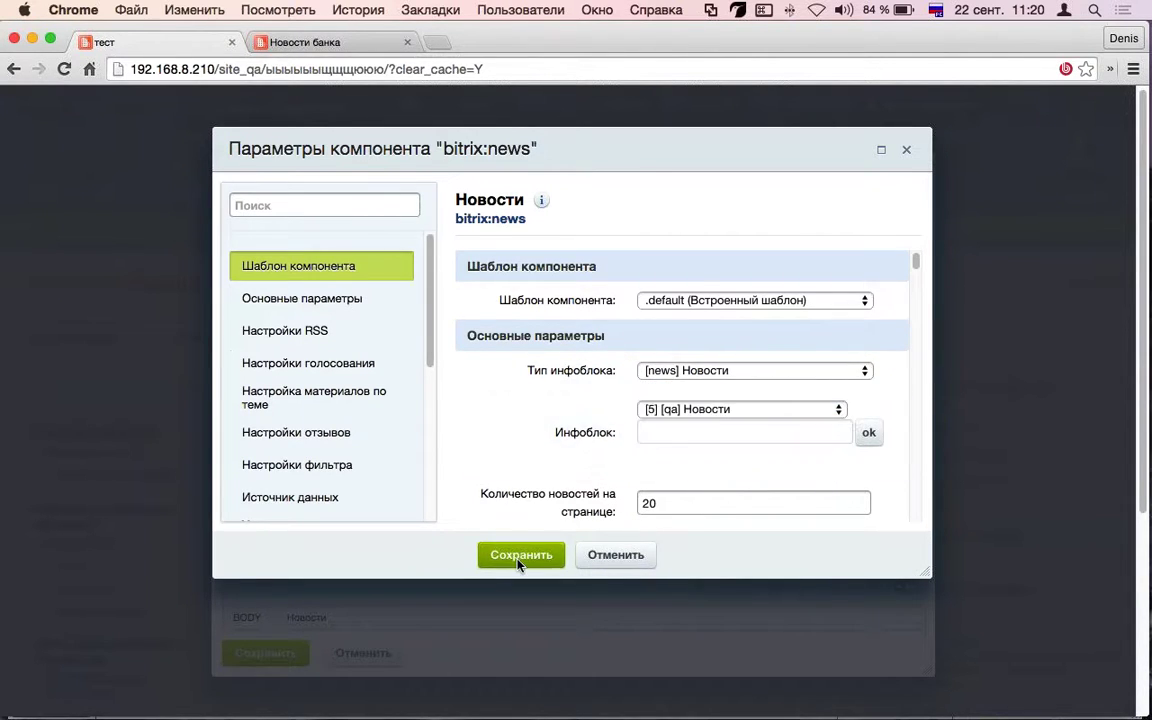
{"action": "left_click", "coordinate": [520, 556]}
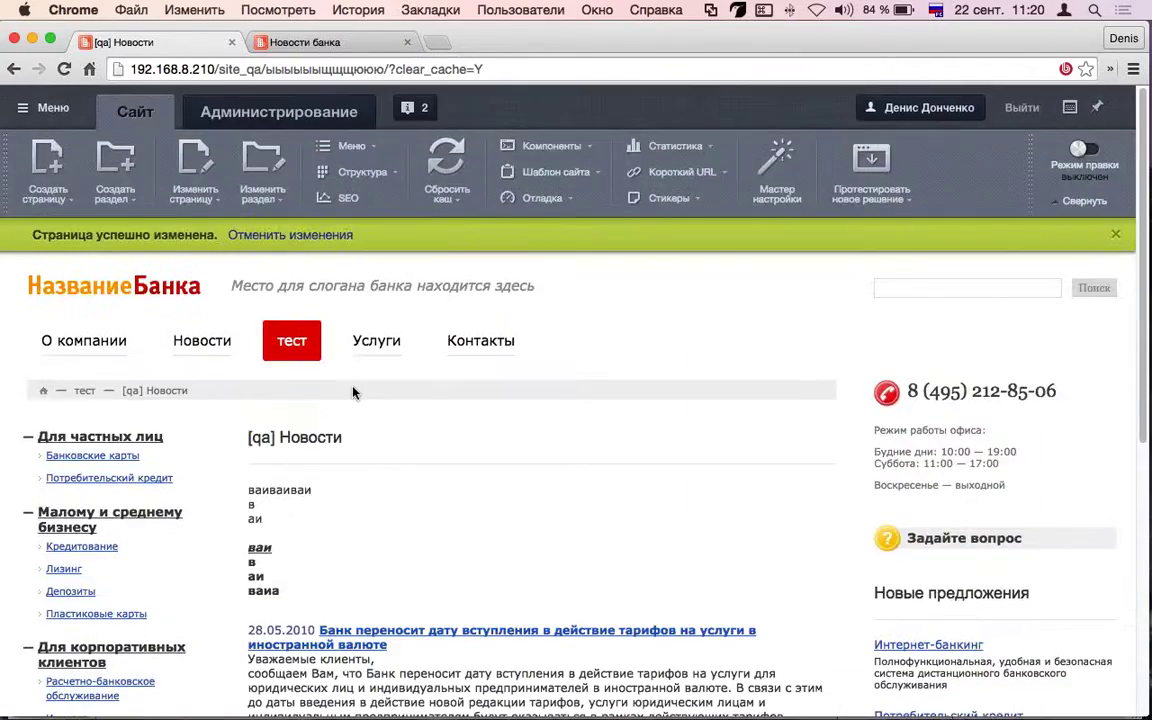
Turn on the site's Режим правки and collapse the admin panel
{"action": "scroll", "coordinate": [352, 392], "scroll_direction": "down", "scroll_amount": 3}
{"action": "scroll", "coordinate": [417, 478], "scroll_direction": "down", "scroll_amount": 4}
{"action": "scroll", "coordinate": [476, 543], "scroll_direction": "up", "scroll_amount": 6}
{"action": "scroll", "coordinate": [476, 543], "scroll_direction": "down", "scroll_amount": 6}
{"action": "scroll", "coordinate": [477, 540], "scroll_direction": "up", "scroll_amount": 2}
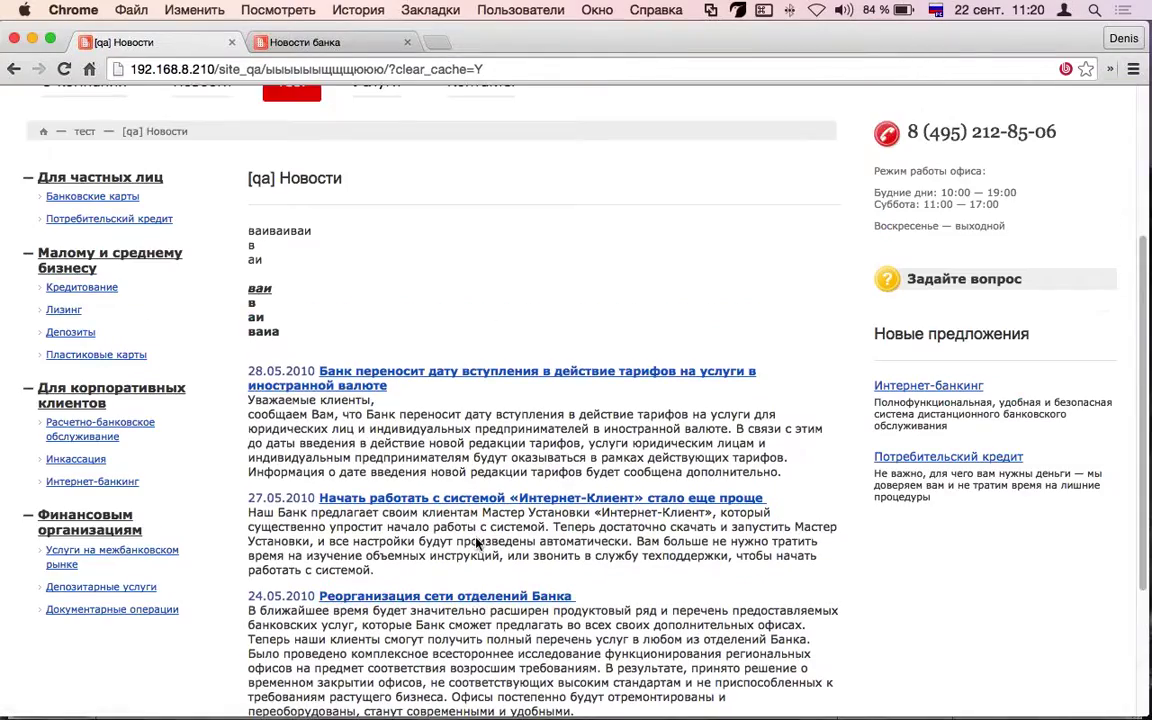
{"action": "scroll", "coordinate": [432, 488], "scroll_direction": "up", "scroll_amount": 5}
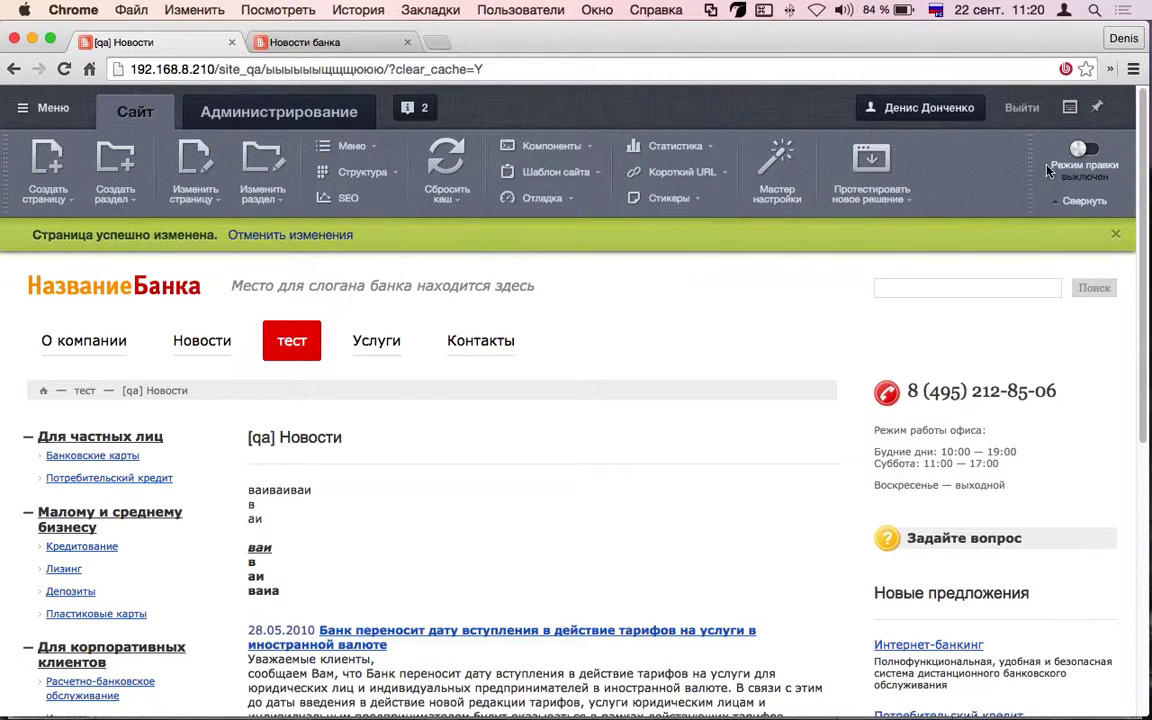
{"action": "left_click", "coordinate": [1085, 156]}
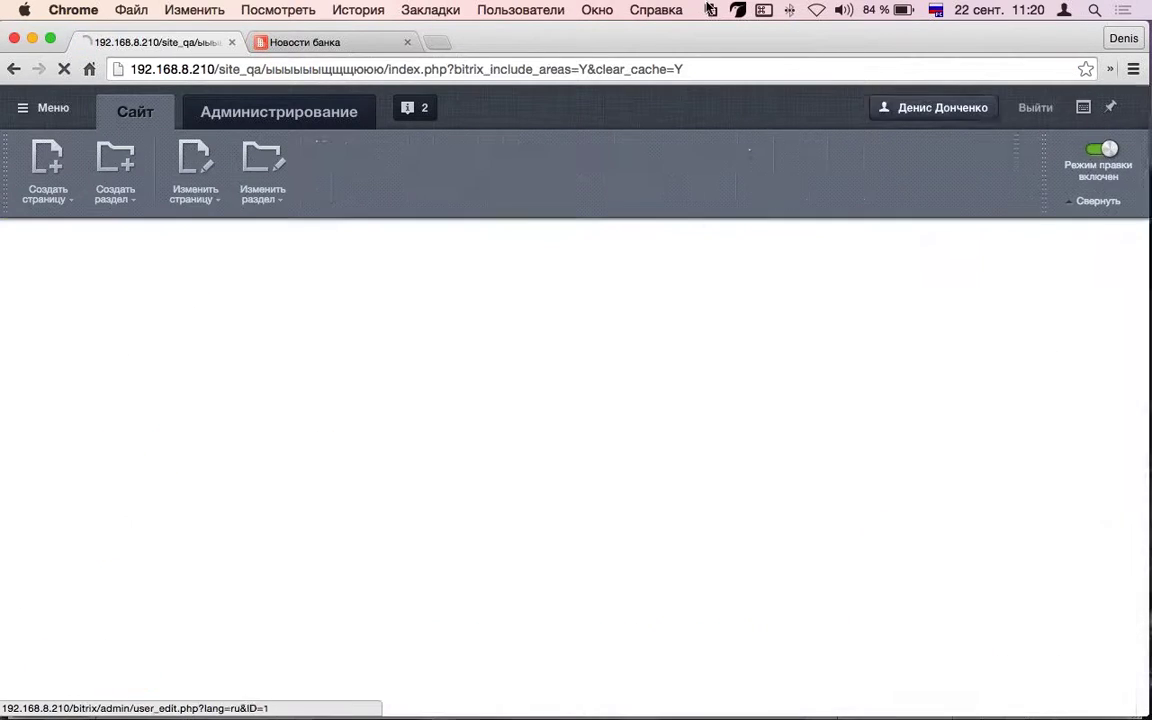
{"action": "left_click", "coordinate": [1085, 202]}
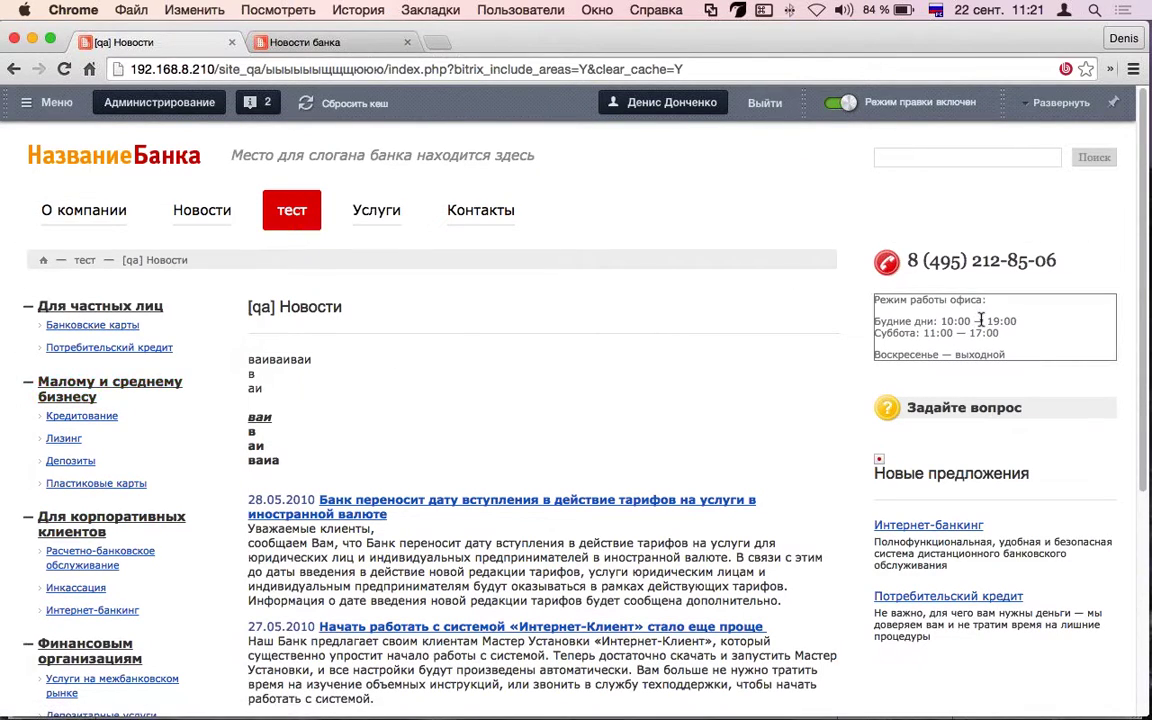
Open the page content in the editor and close it without saving
{"action": "mouse_move", "coordinate": [981, 320]}
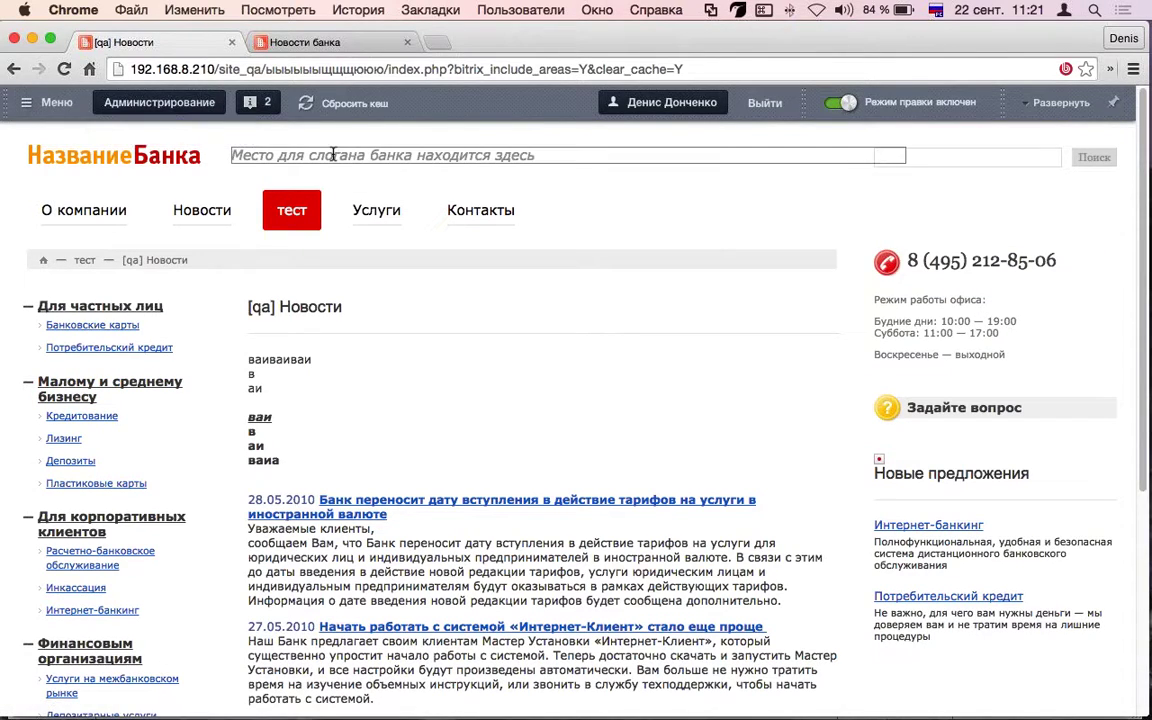
{"action": "mouse_move", "coordinate": [333, 155]}
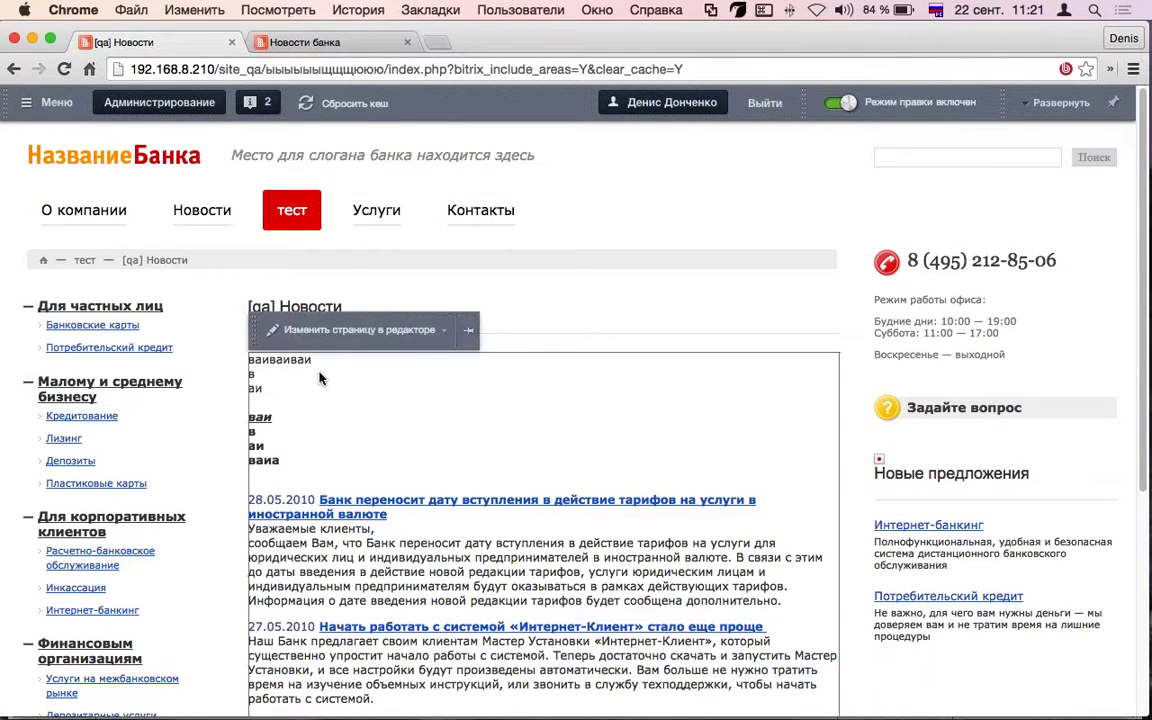
{"action": "left_click", "coordinate": [296, 326]}
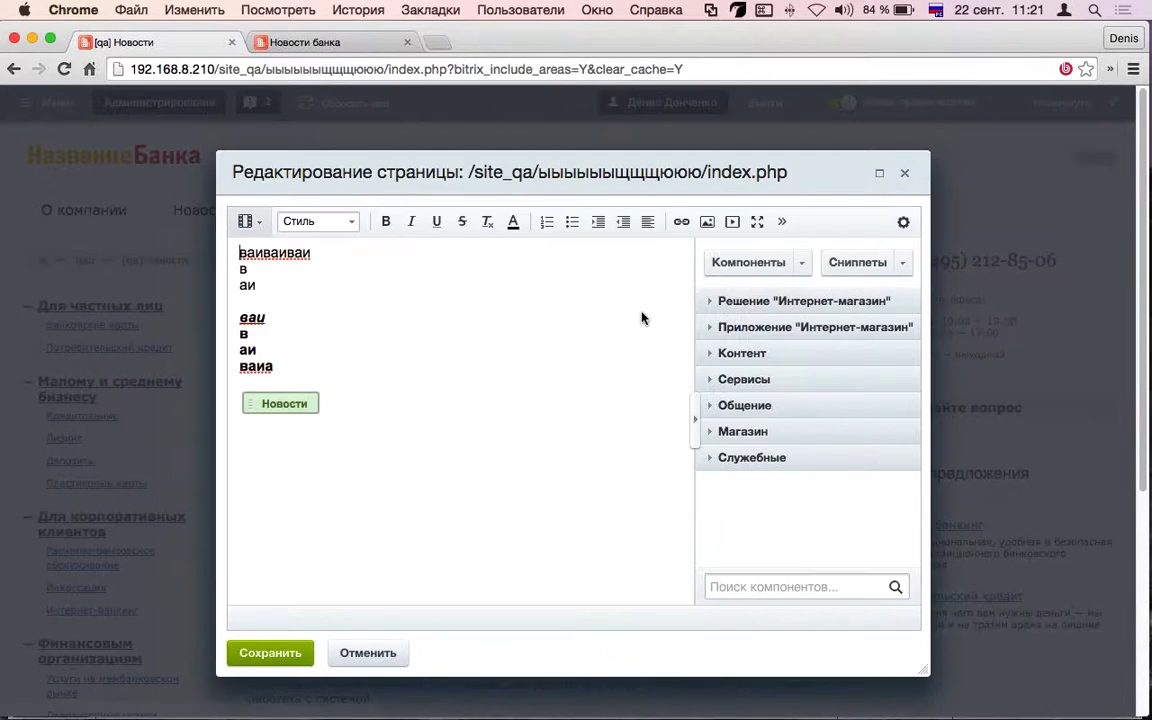
{"action": "left_click", "coordinate": [360, 653]}
{"action": "mouse_move", "coordinate": [982, 260]}
{"action": "scroll", "coordinate": [970, 265], "scroll_direction": "down", "scroll_amount": 2}
{"action": "scroll", "coordinate": [966, 263], "scroll_direction": "up", "scroll_amount": 2}
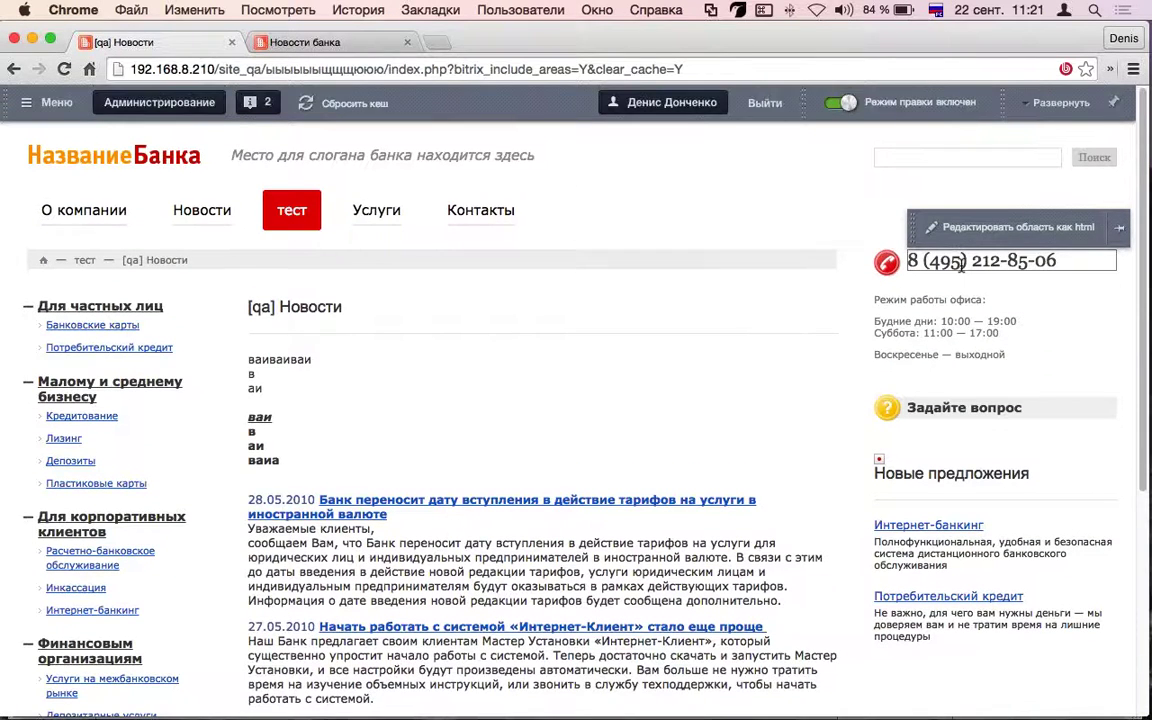
{"action": "left_click", "coordinate": [880, 222]}
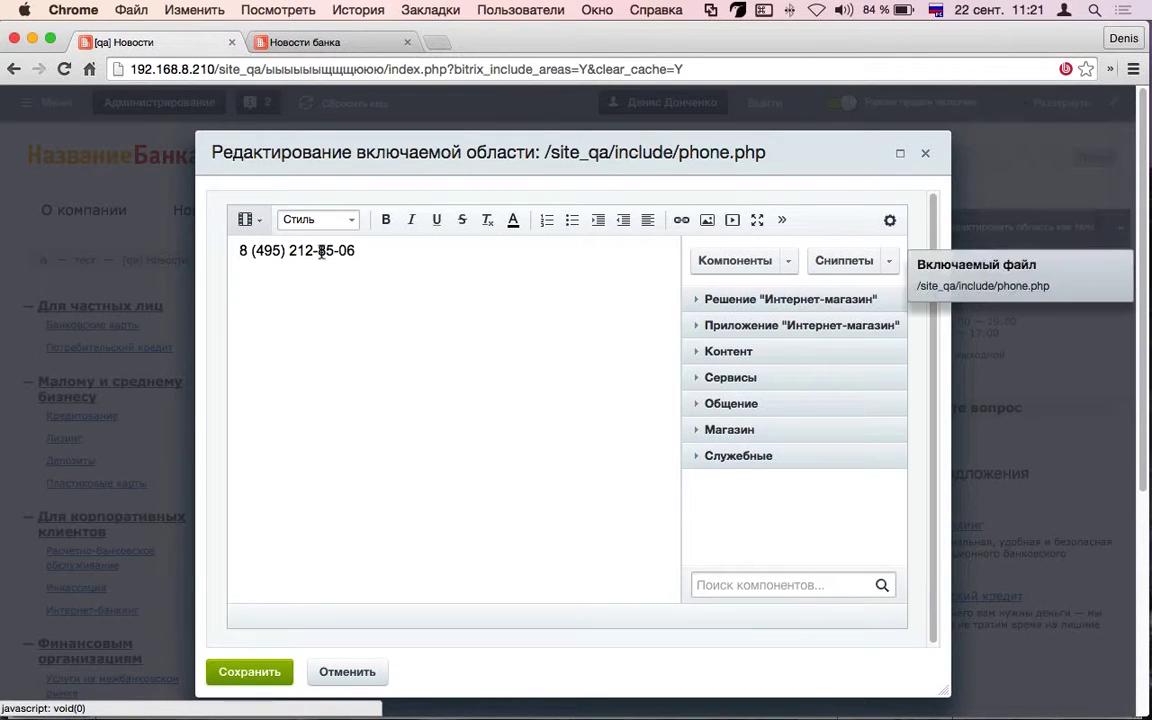
{"action": "left_click", "coordinate": [357, 250]}
{"action": "type", "text": "77"}
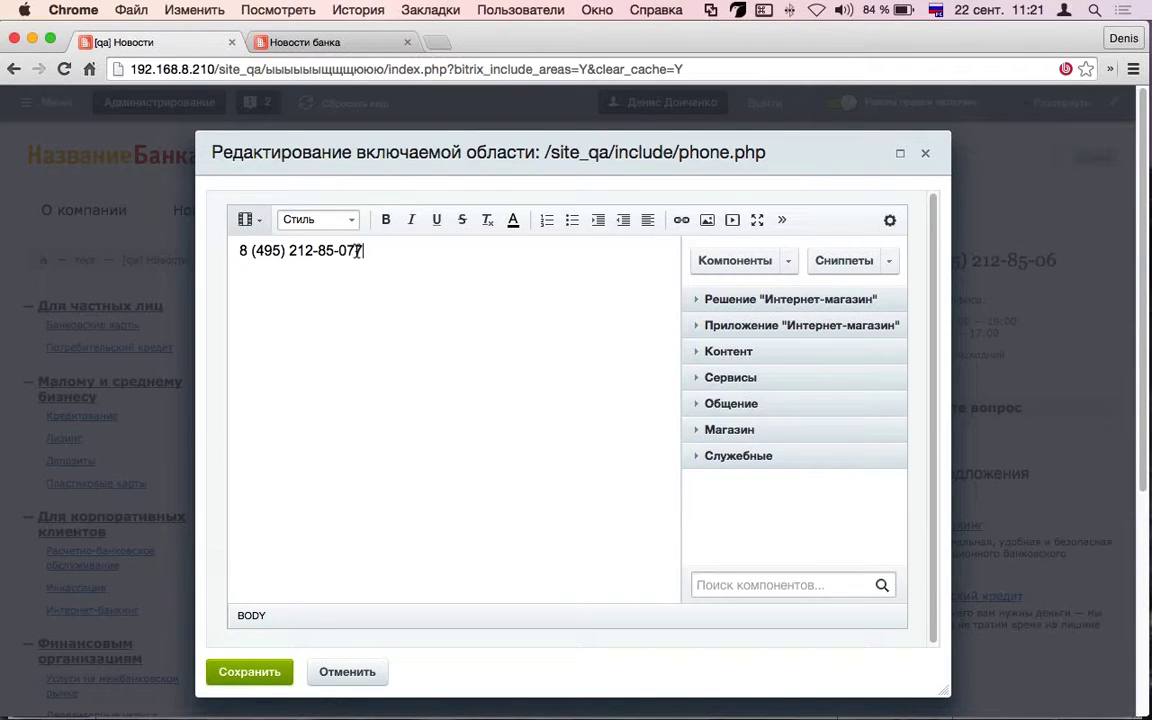
{"action": "key", "text": "Left"}
{"action": "key", "text": "Left"}
{"action": "key", "text": "BackSpace"}
{"action": "left_click", "coordinate": [247, 683]}
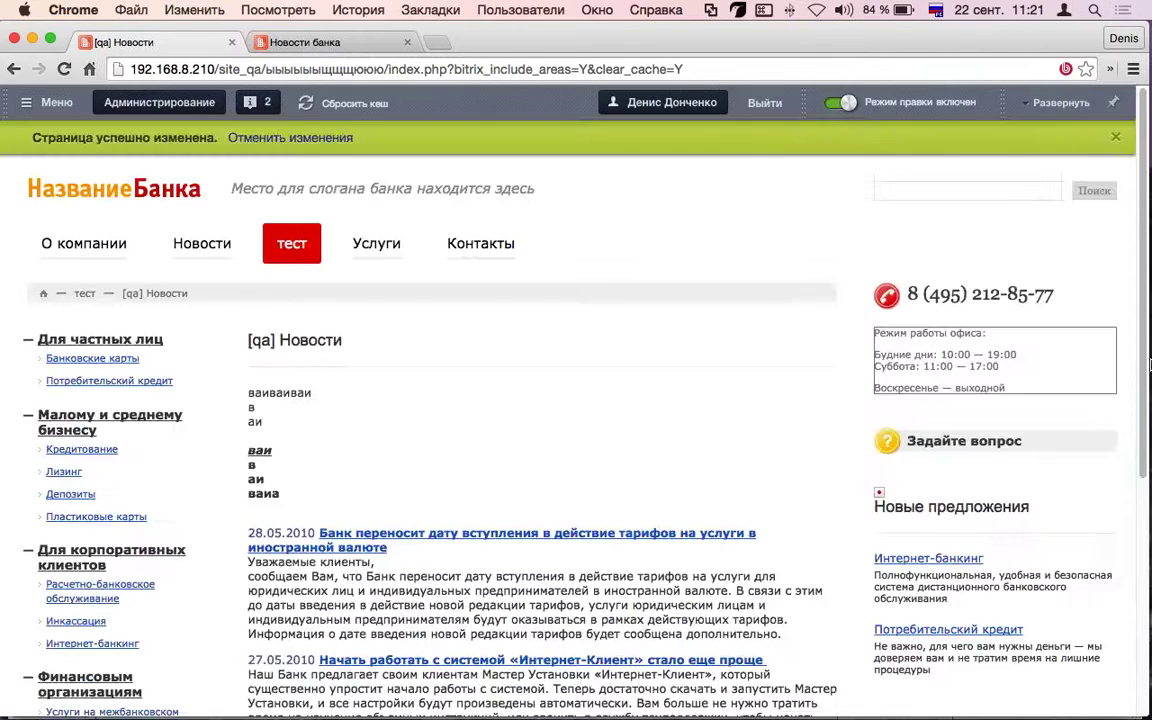
Replace the bank slogan with 'вавымвм a sdv sdv dv dv в sd sd vd' and save it
{"action": "mouse_move", "coordinate": [1027, 292]}
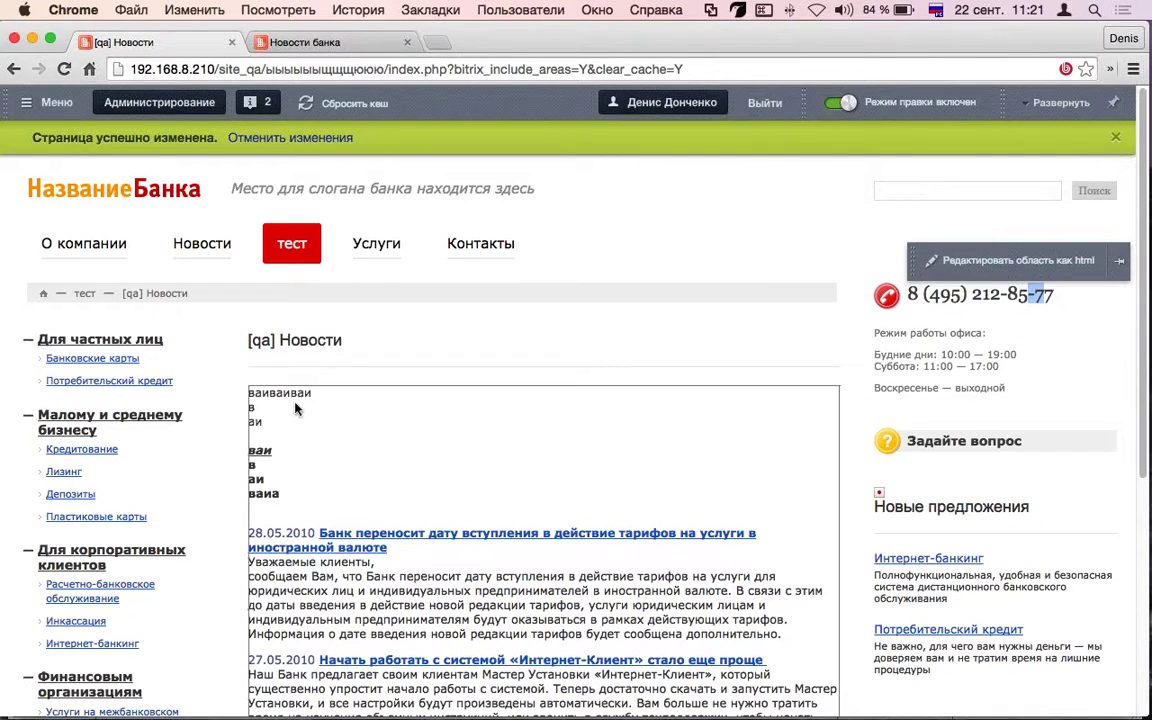
{"action": "mouse_move", "coordinate": [177, 177]}
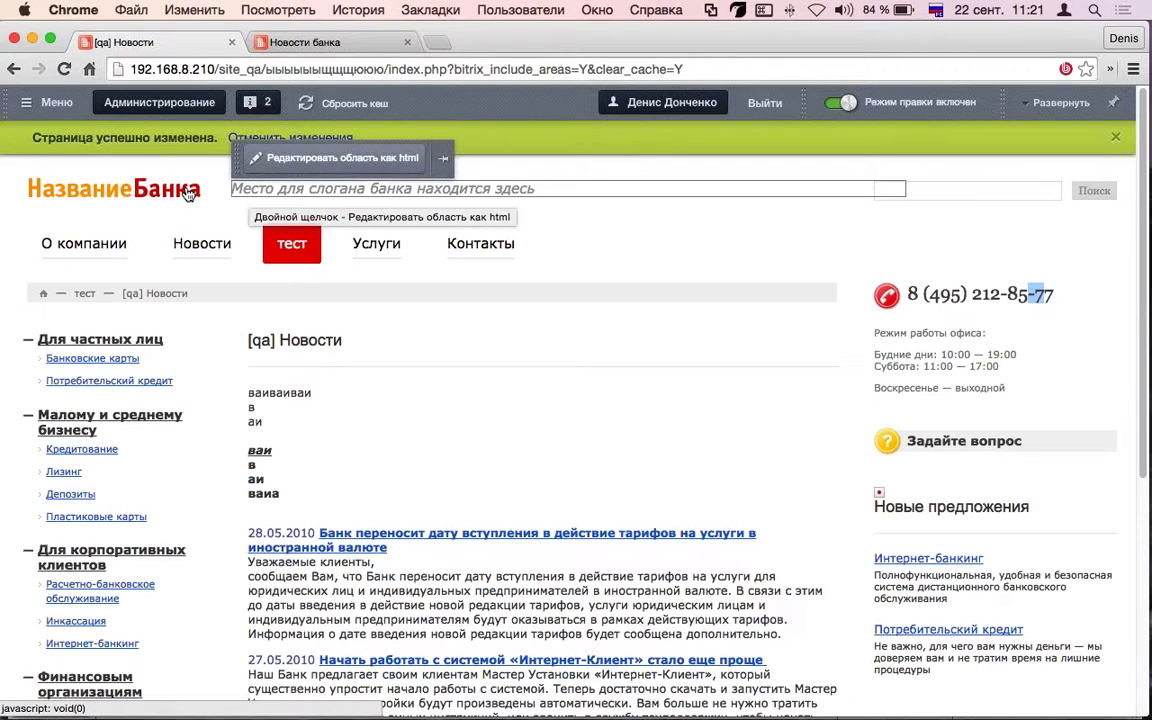
{"action": "double_click", "coordinate": [293, 180]}
{"action": "left_click_drag", "start_coordinate": [447, 270], "coordinate": [80, 215]}
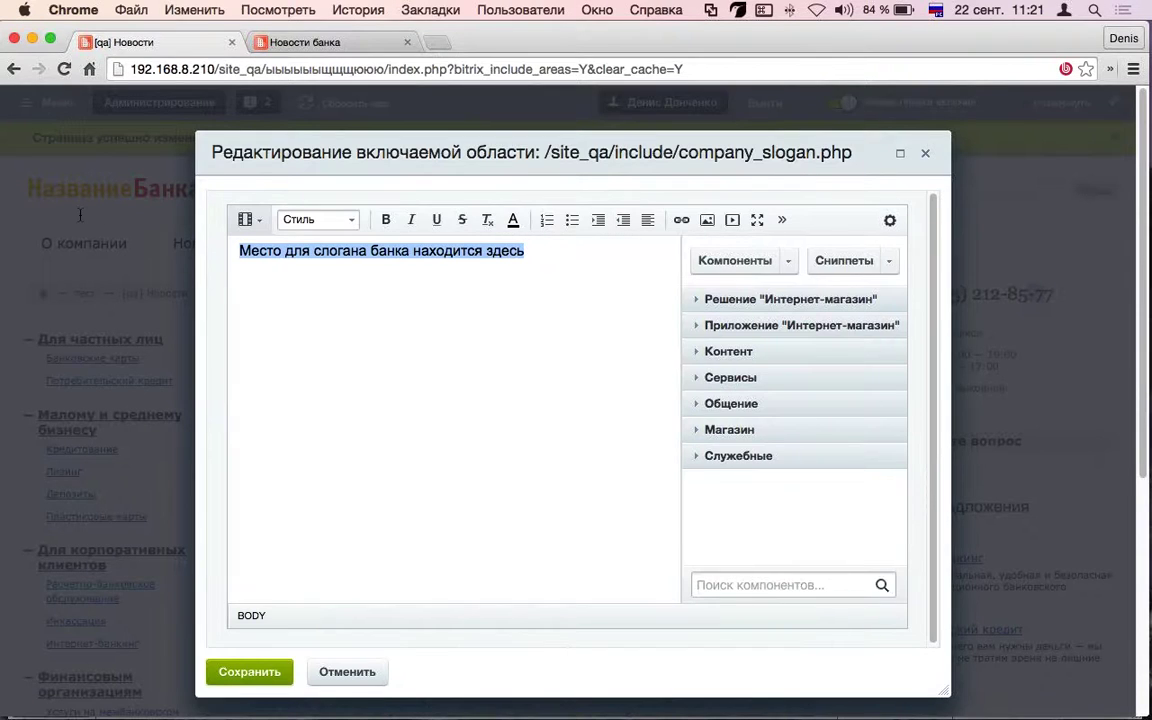
{"action": "type", "text": "вавымывм"}
{"action": "key", "text": "Return"}
{"action": "type", "text": "sdv"}
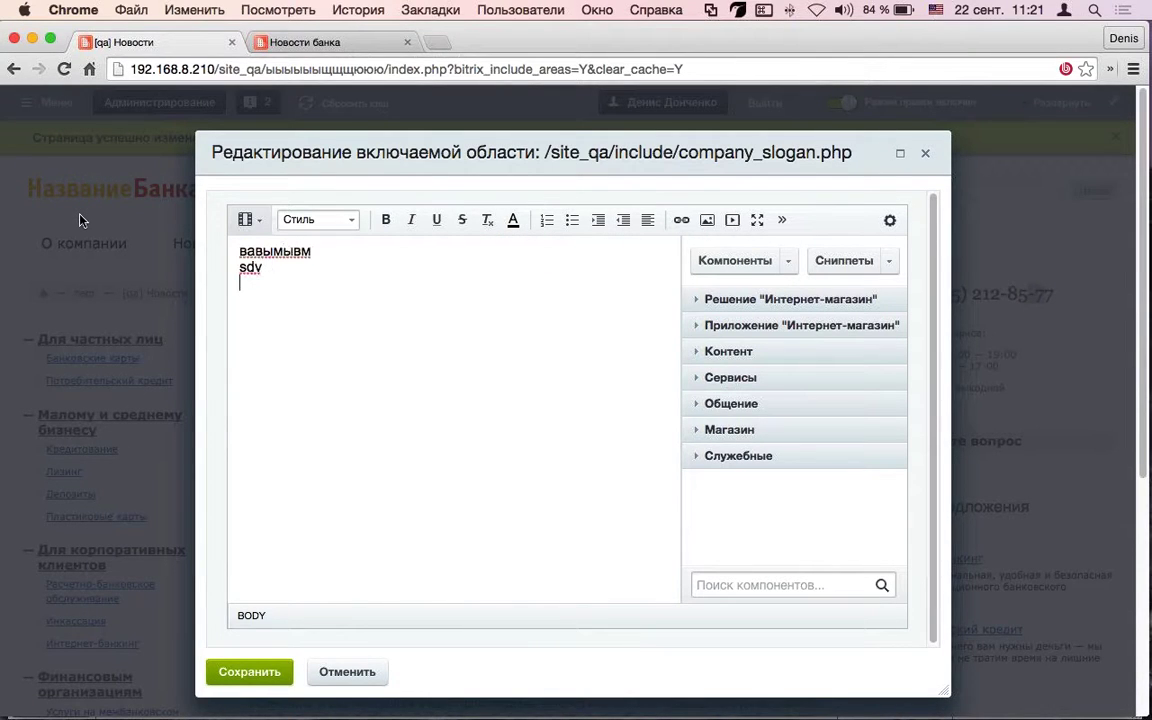
{"action": "key", "text": "BackSpace"}
{"action": "key", "text": "BackSpace"}
{"action": "key", "text": "BackSpace"}
{"action": "key", "text": "BackSpace"}
{"action": "type", "text": "a sdv sdv dv dv в sd sd vd"}
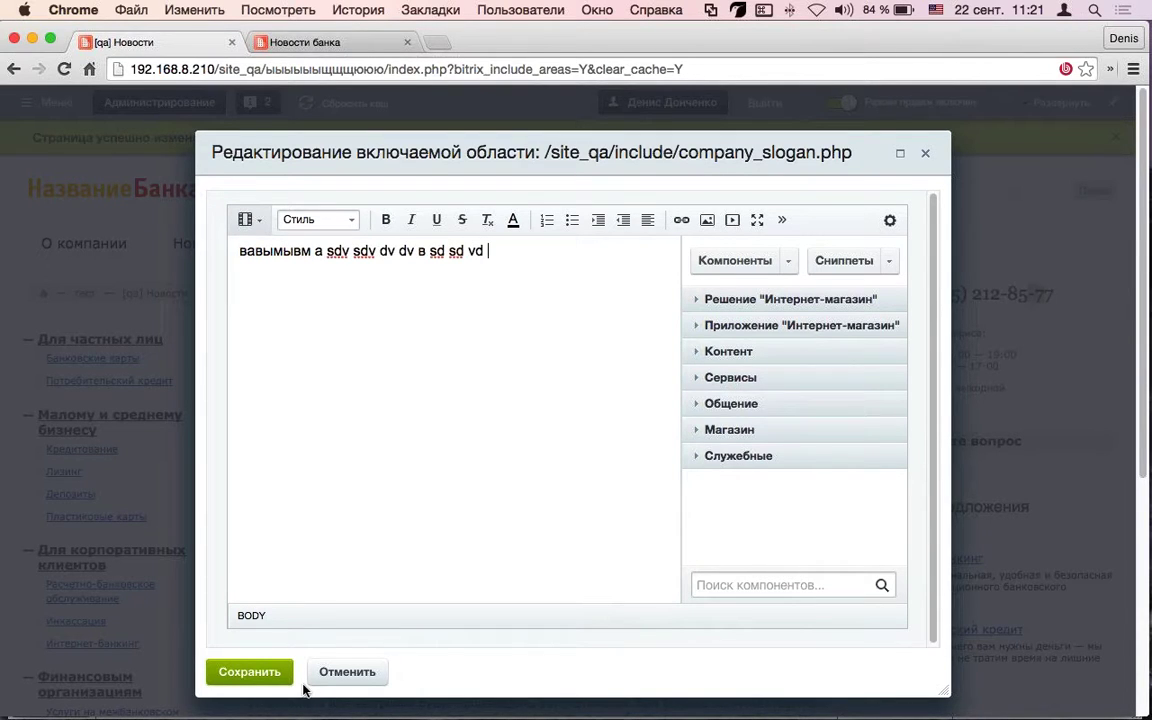
{"action": "left_click", "coordinate": [290, 677]}
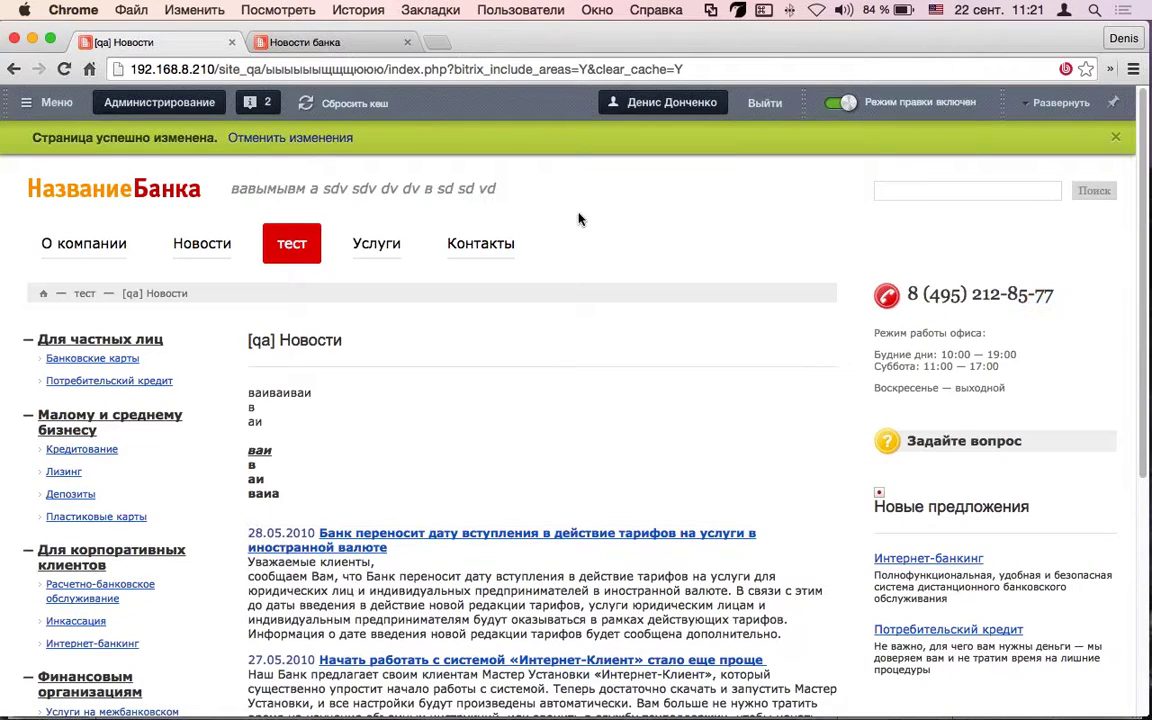
{"action": "left_click", "coordinate": [167, 217]}
Scroll through the home page showing the new slogan and phone number
{"action": "scroll", "coordinate": [165, 215], "scroll_direction": "down", "scroll_amount": 2}
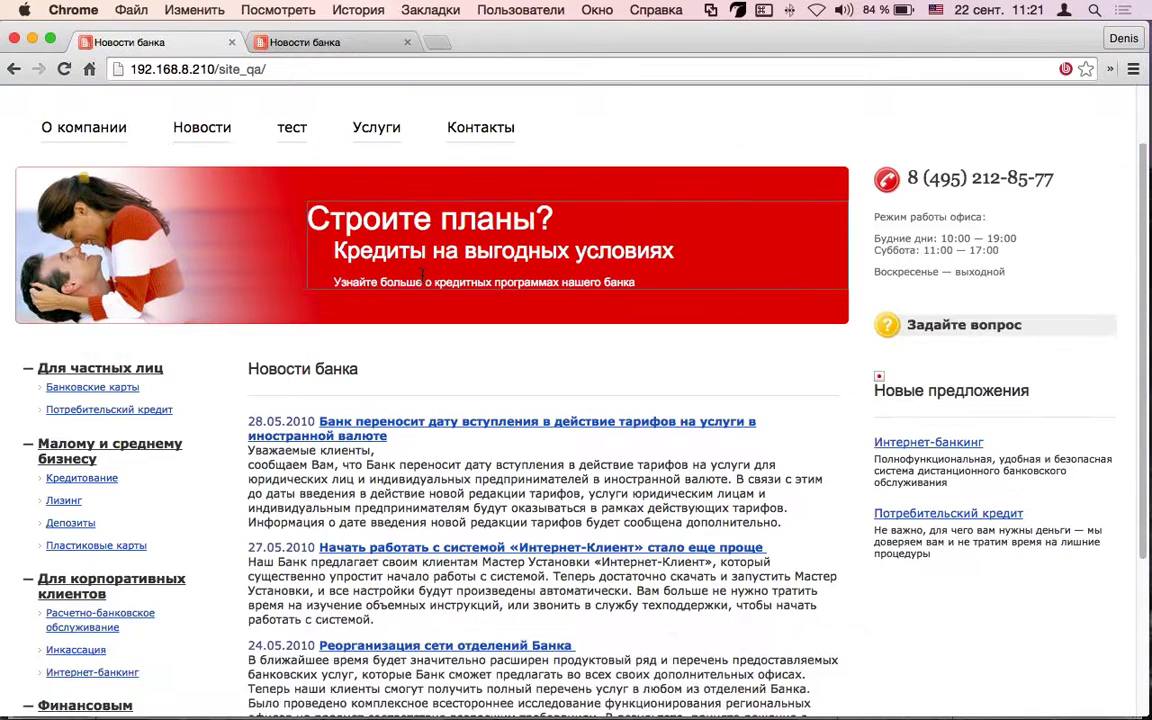
{"action": "scroll", "coordinate": [424, 282], "scroll_direction": "down", "scroll_amount": 3}
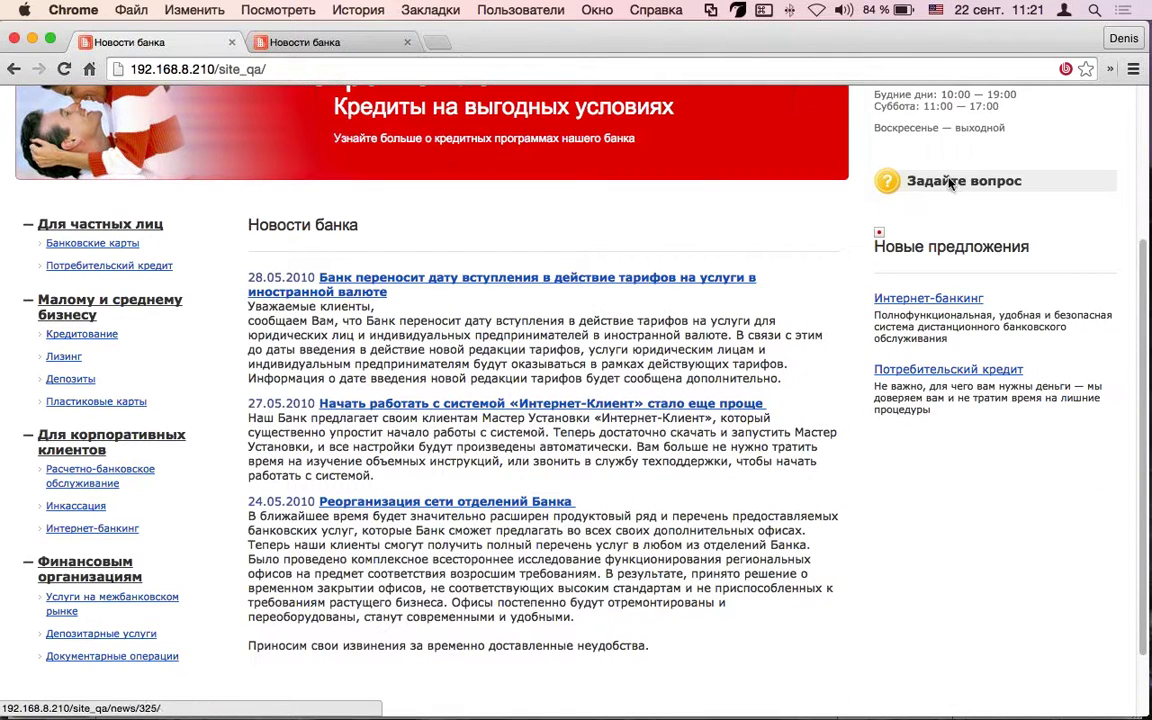
{"action": "scroll", "coordinate": [140, 403], "scroll_direction": "down", "scroll_amount": 2}
{"action": "scroll", "coordinate": [140, 403], "scroll_direction": "down", "scroll_amount": 1}
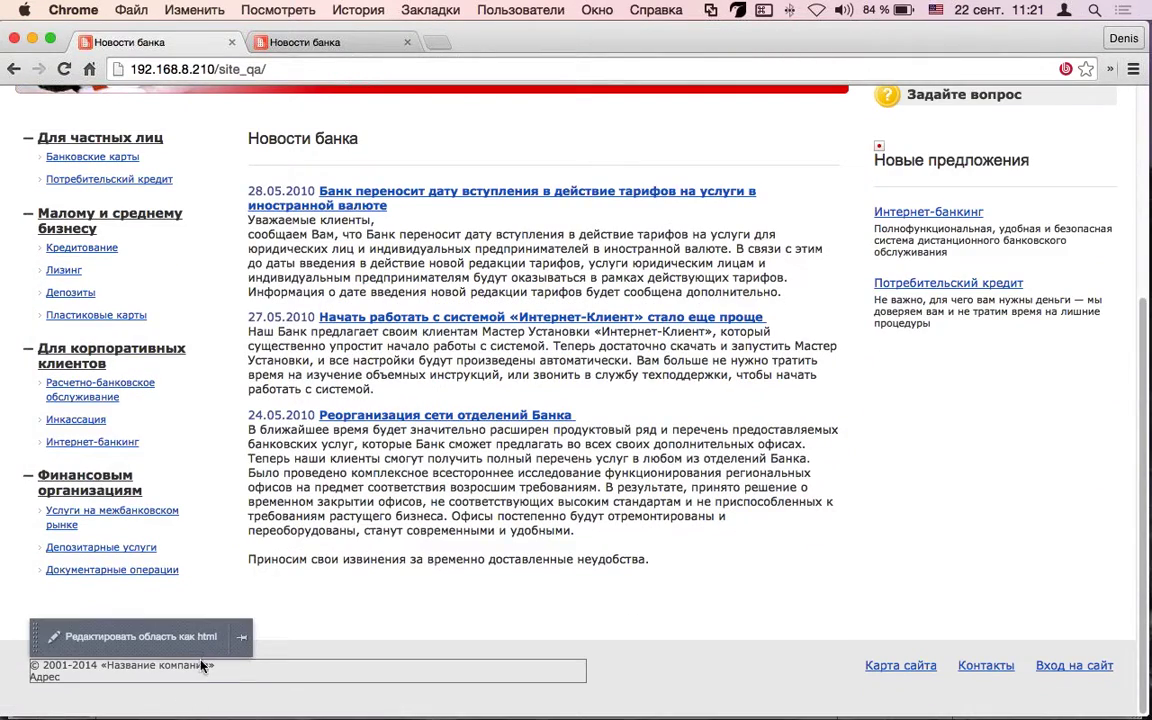
{"action": "scroll", "coordinate": [1010, 665], "scroll_direction": "up", "scroll_amount": 7}
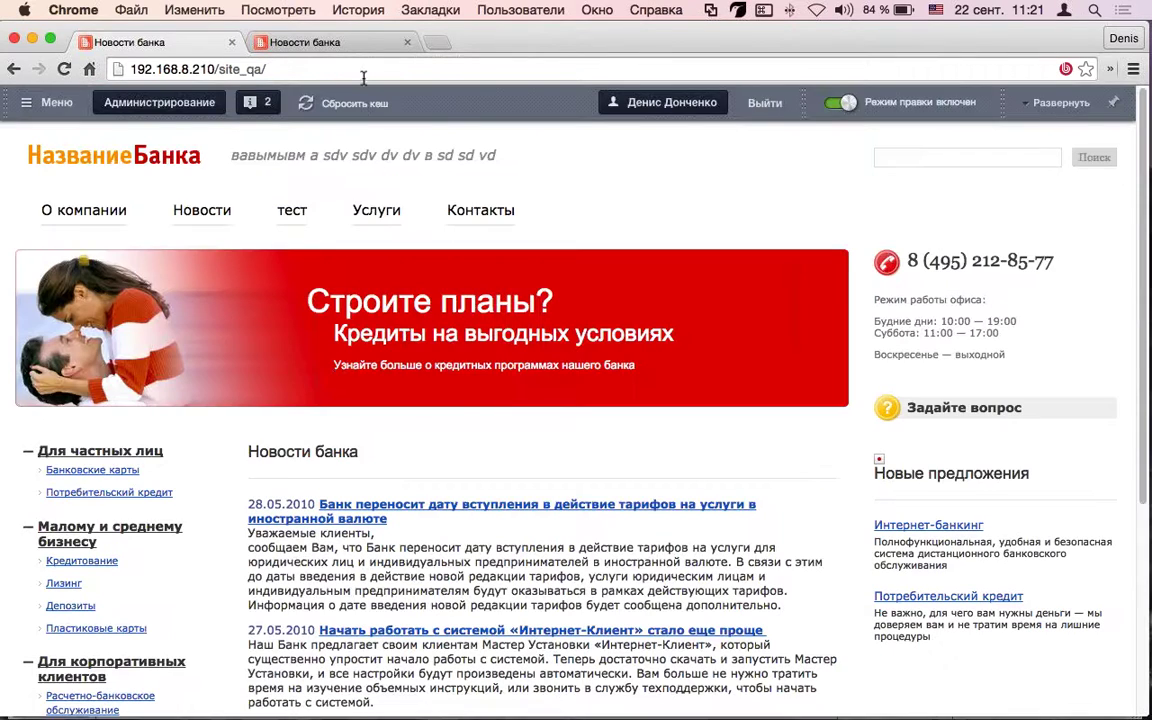
Move тест to the front of the top menu, rename it тес345345345, save, and open its page
{"action": "mouse_move", "coordinate": [232, 186]}
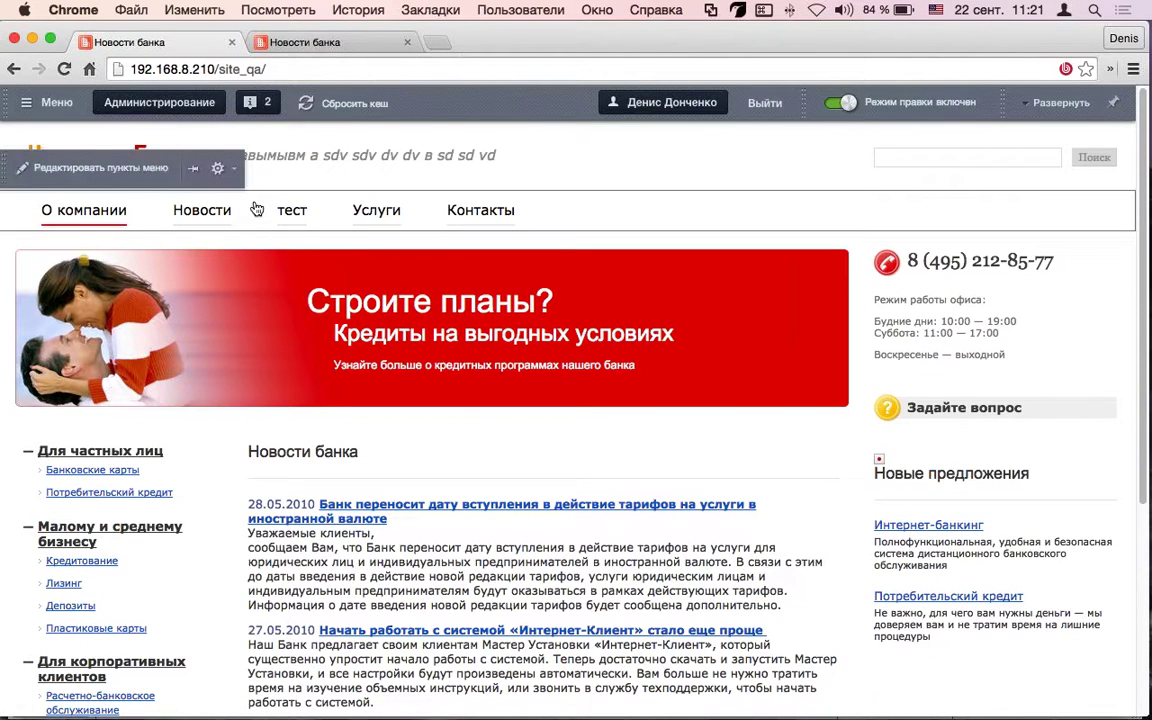
{"action": "left_click", "coordinate": [103, 169]}
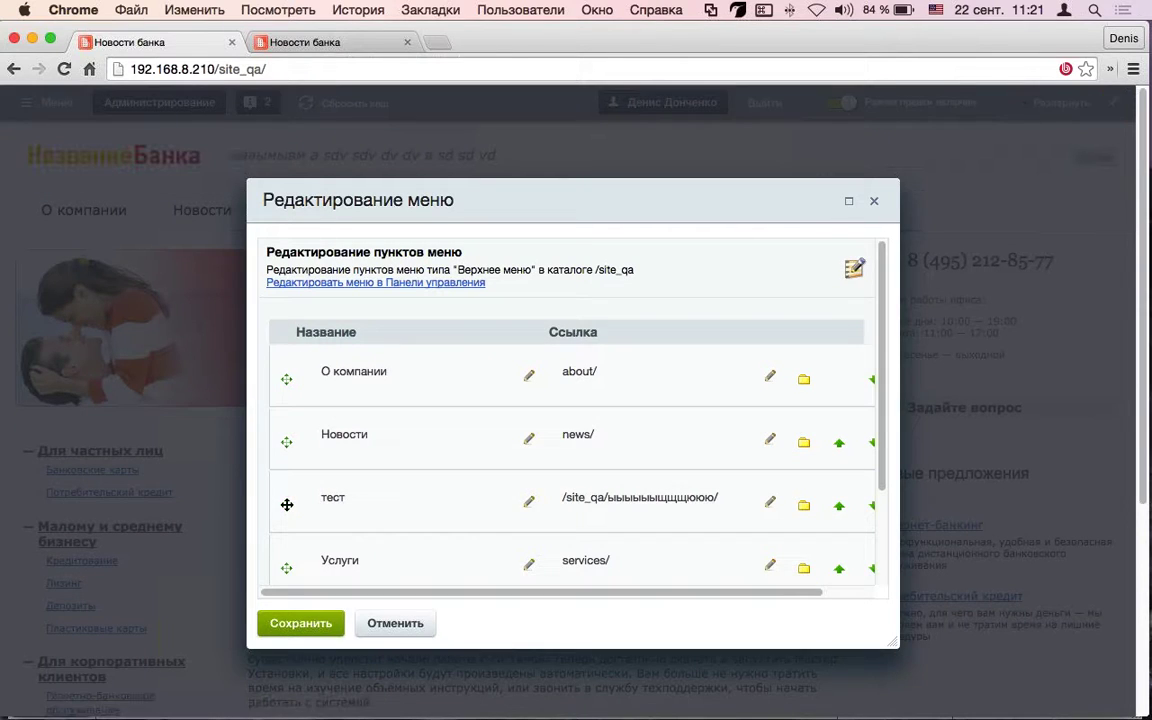
{"action": "left_click_drag", "start_coordinate": [288, 502], "coordinate": [292, 442]}
{"action": "left_click", "coordinate": [335, 434]}
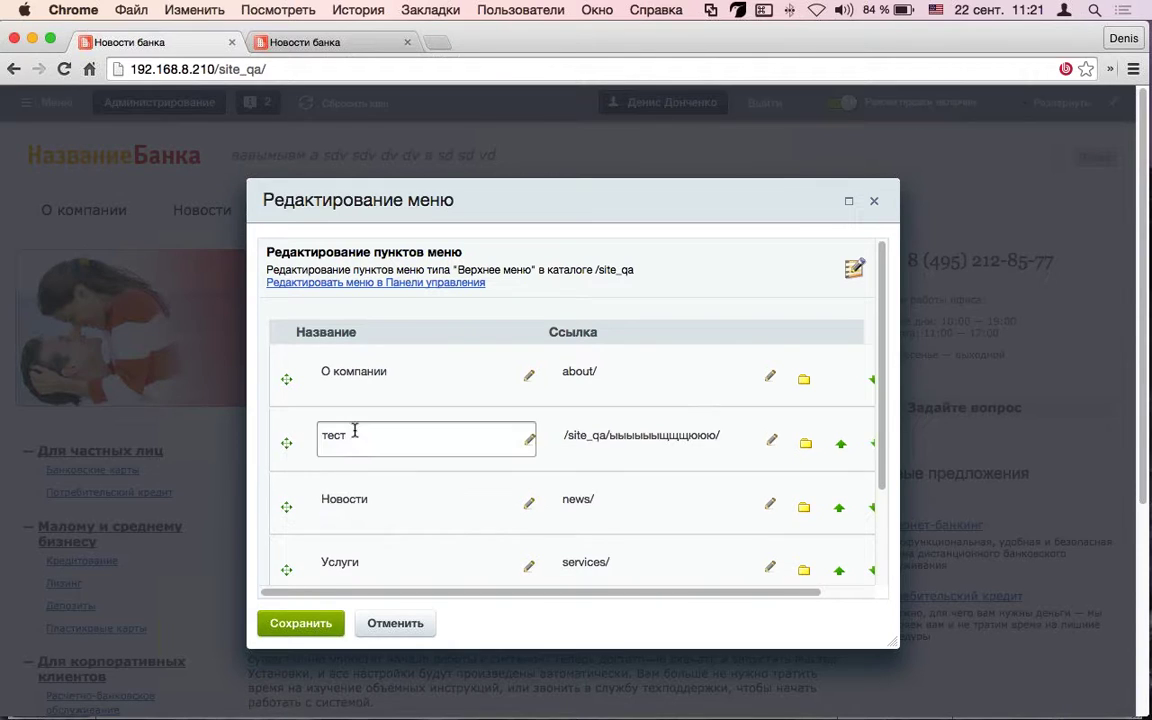
{"action": "left_click", "coordinate": [267, 447]}
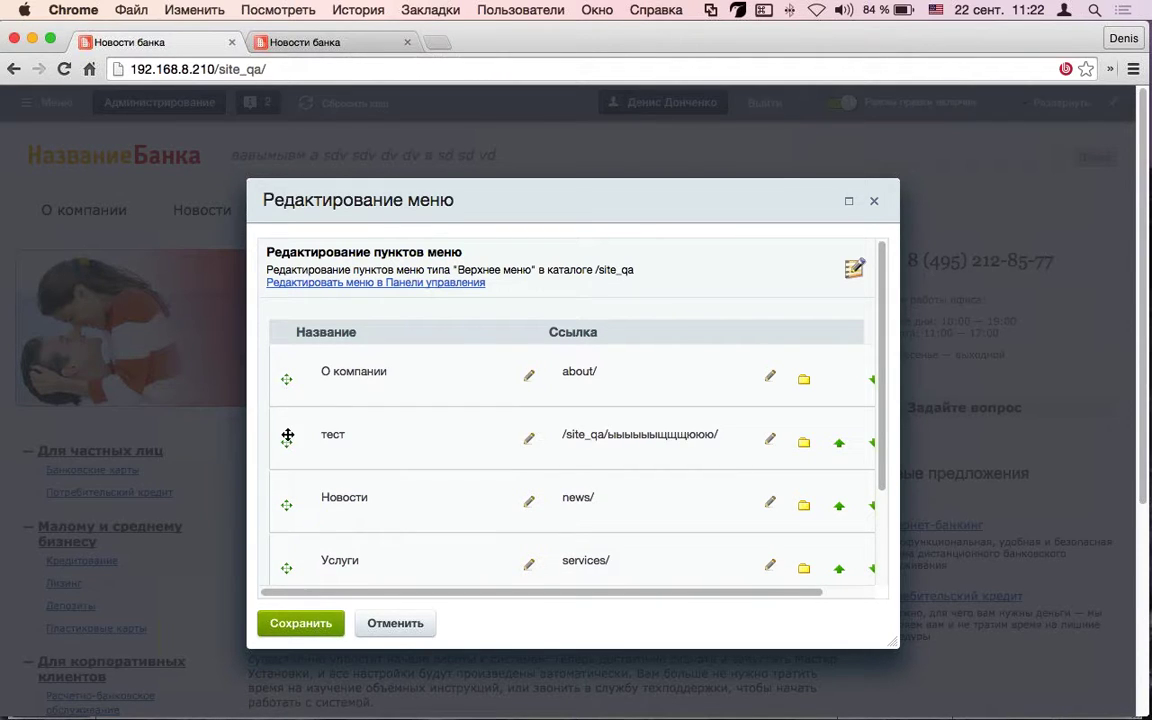
{"action": "left_click_drag", "start_coordinate": [287, 436], "coordinate": [290, 380]}
{"action": "left_click", "coordinate": [365, 374]}
{"action": "type", "text": "345345"}
{"action": "left_click", "coordinate": [312, 623]}
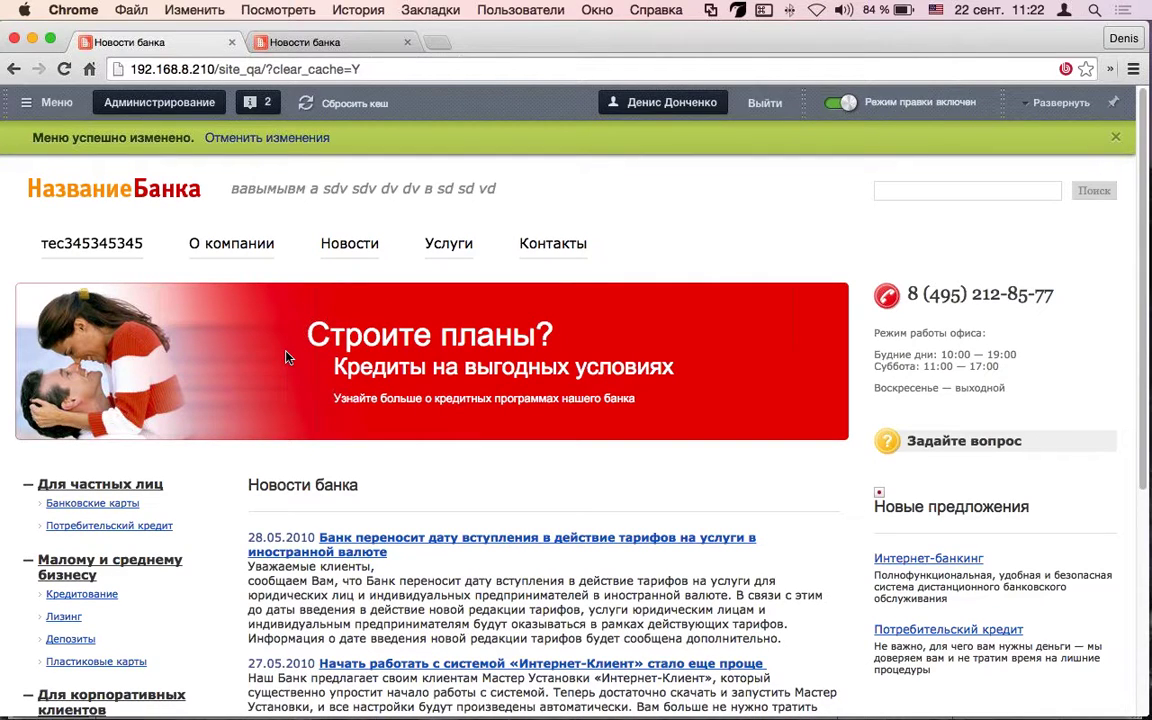
{"action": "left_click", "coordinate": [1113, 138]}
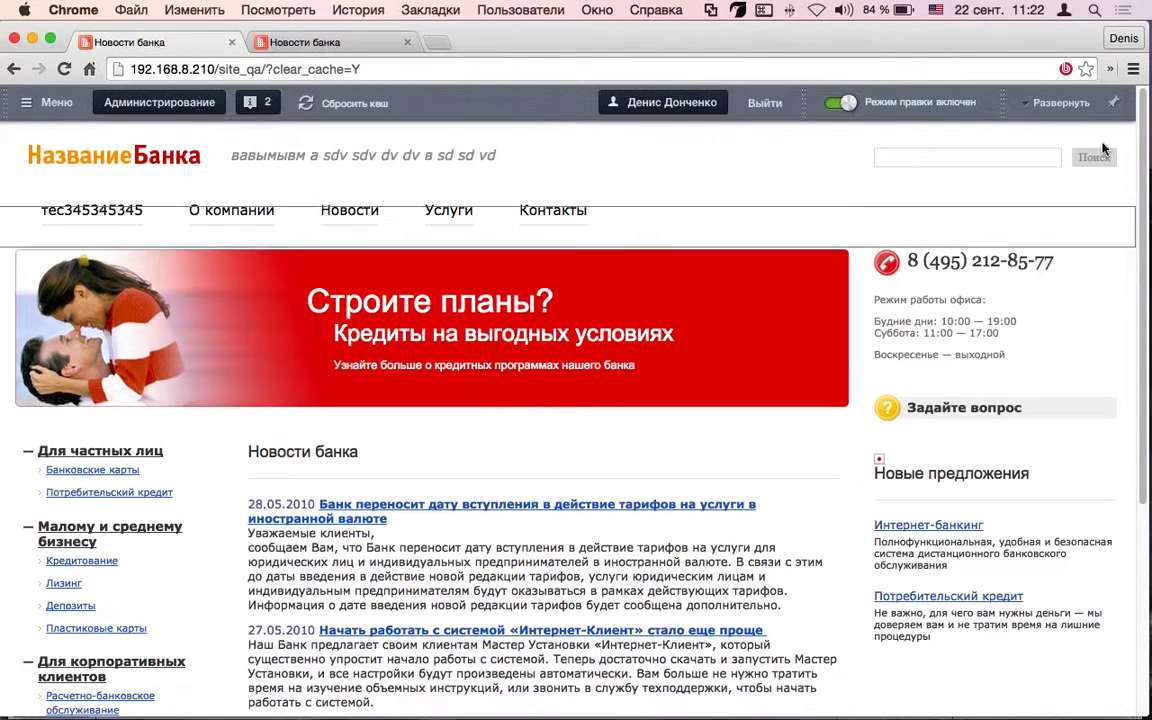
{"action": "left_click", "coordinate": [140, 210]}
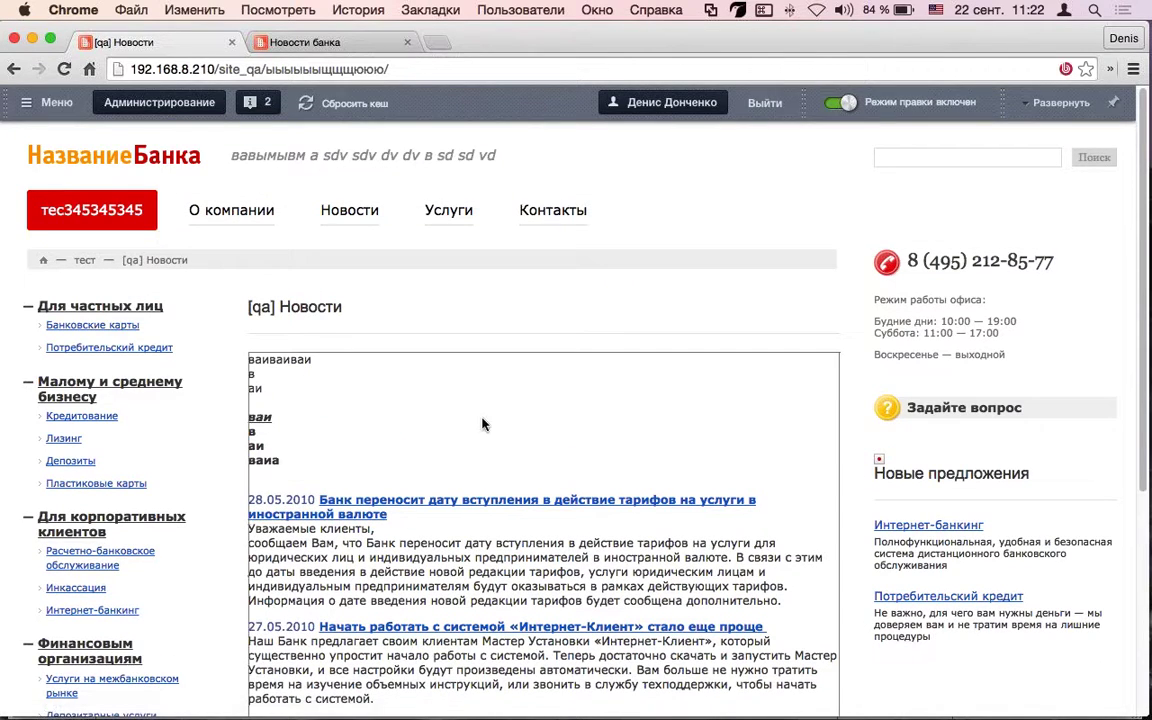
Start a new news item titled 'sdbsdbsdbsdb' with announcement text 'dbsdbdbsdbsdbdb'
{"action": "scroll", "coordinate": [432, 478], "scroll_direction": "down", "scroll_amount": 2}
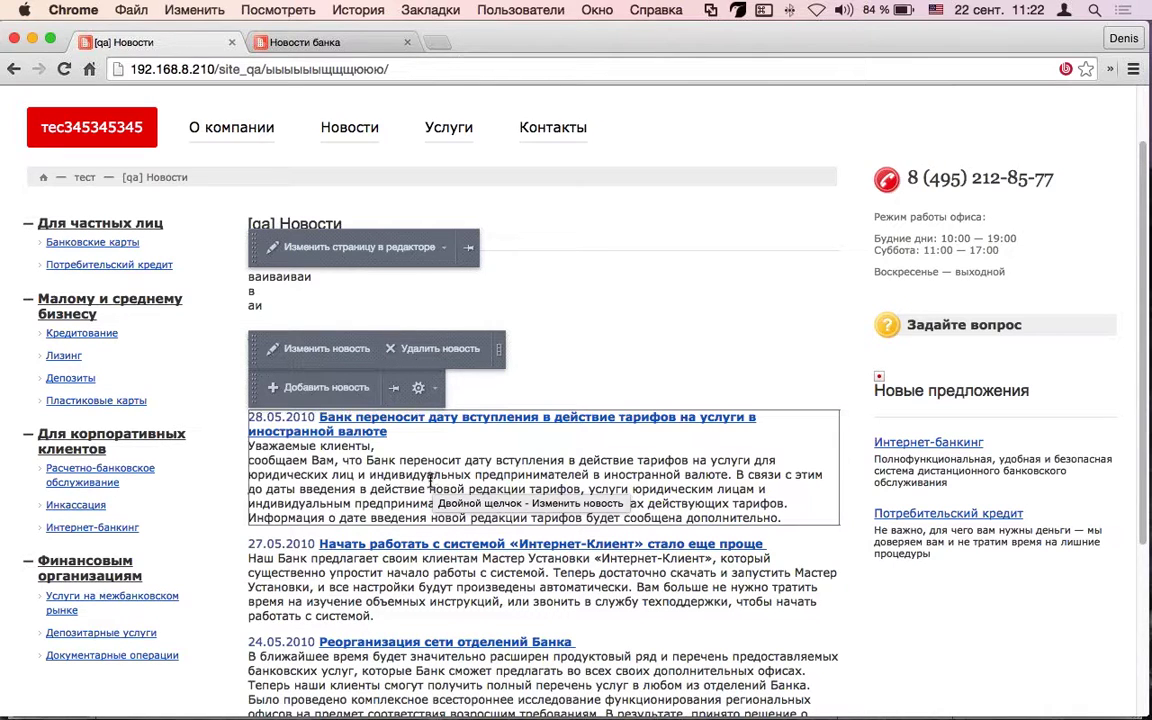
{"action": "left_click", "coordinate": [325, 387]}
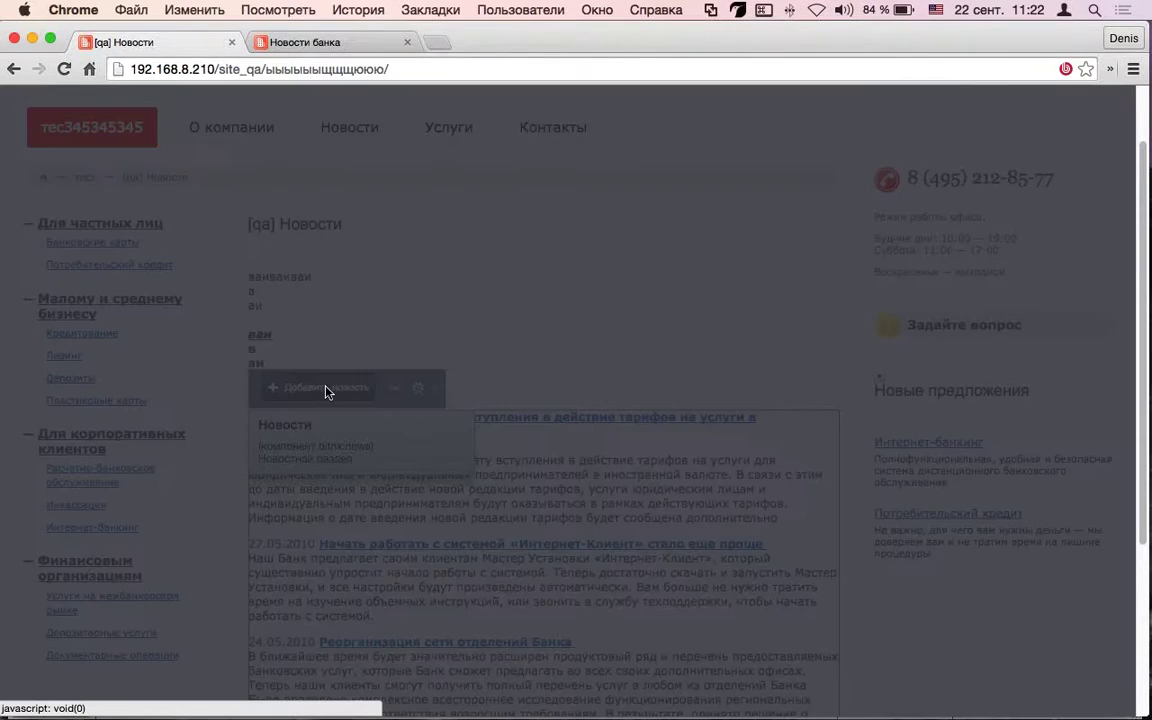
{"action": "left_click", "coordinate": [598, 383]}
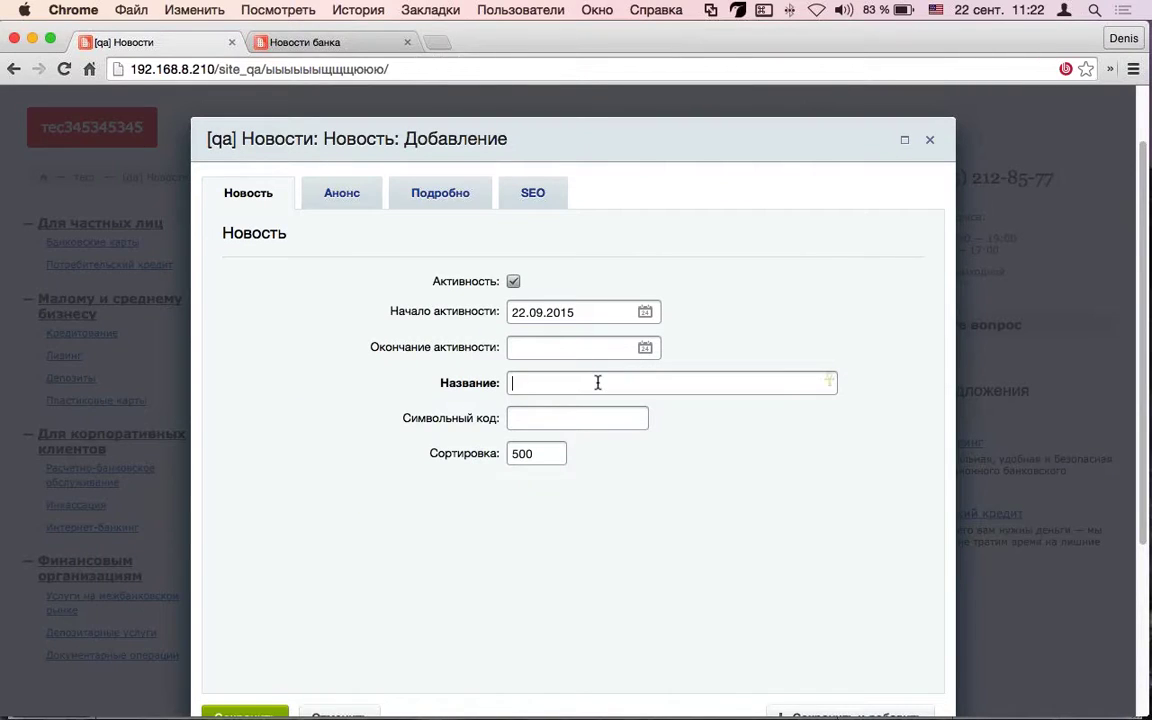
{"action": "type", "text": "sdbsdbsdbsdb"}
{"action": "left_click", "coordinate": [343, 191]}
{"action": "left_click", "coordinate": [404, 630]}
{"action": "type", "text": "dbsdbdbsdbsdbdb"}
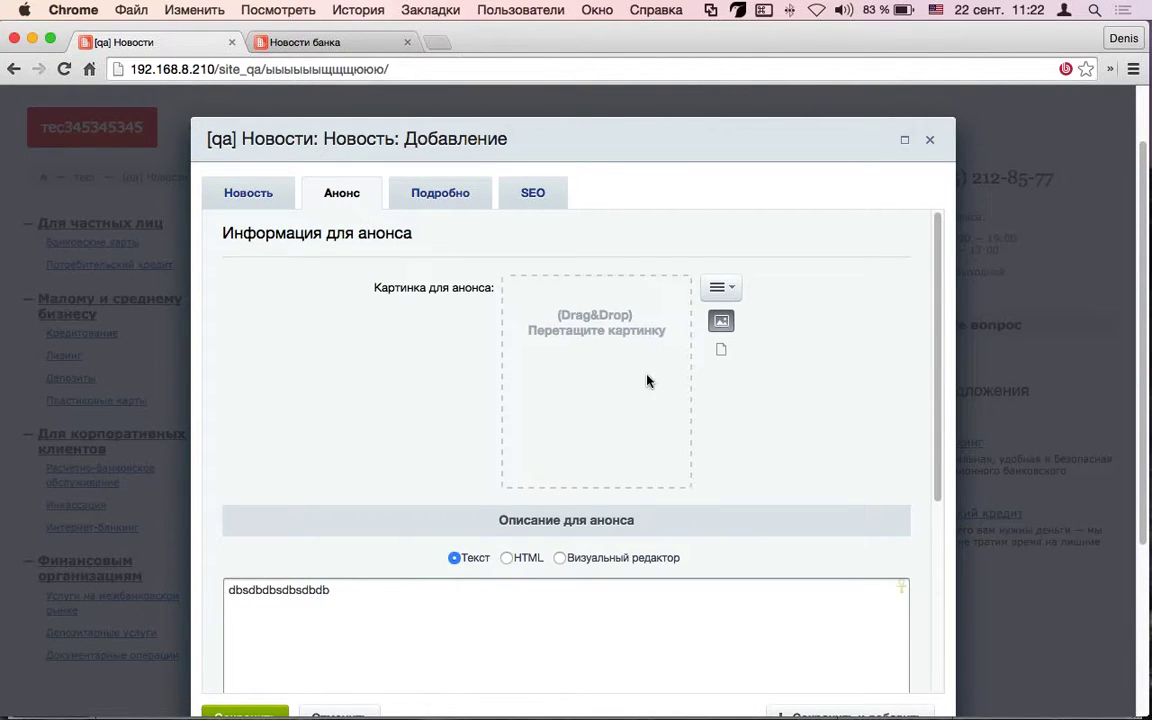
Enter the detailed description and make its two sdv lines bold in the visual editor
{"action": "left_click", "coordinate": [425, 191]}
{"action": "left_click", "coordinate": [341, 193]}
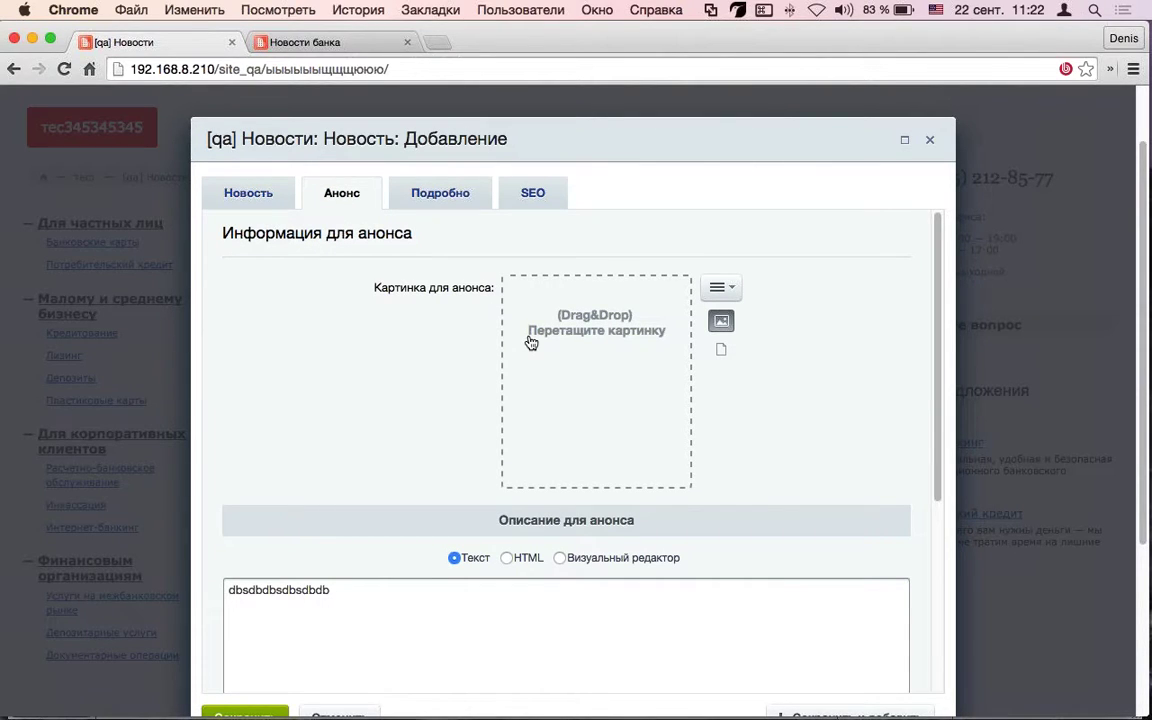
{"action": "left_click", "coordinate": [433, 189]}
{"action": "type", "text": "sdvsdv"}
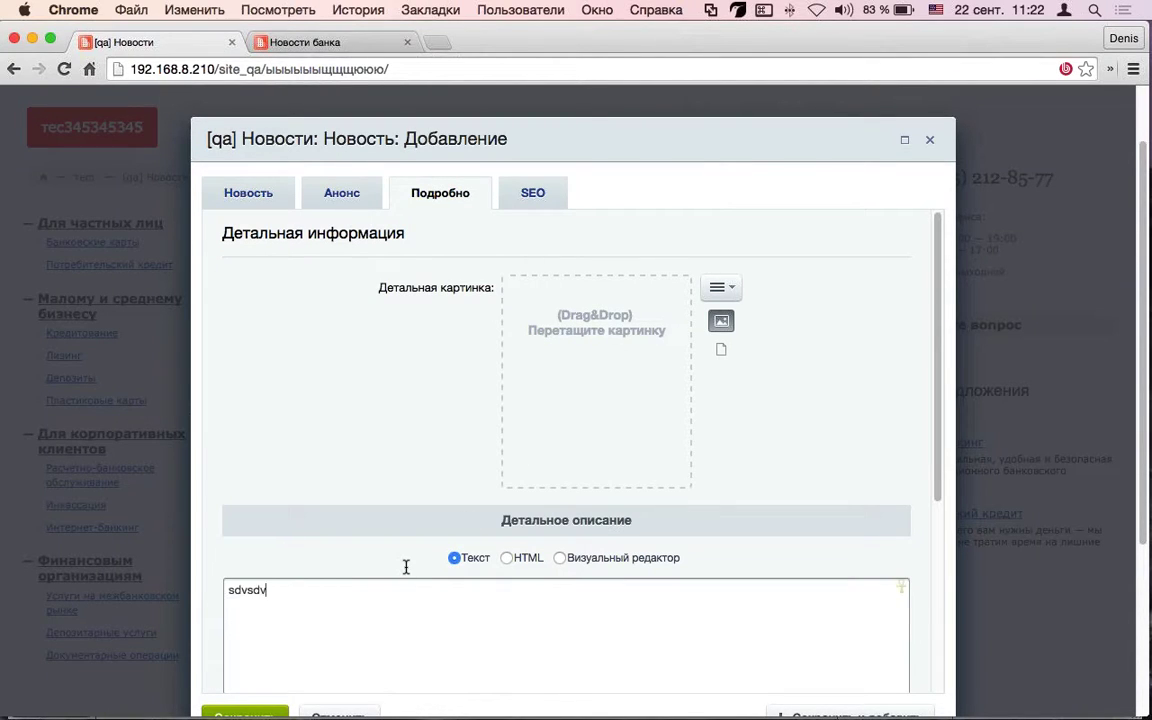
{"action": "type", "text": "sdvsdv sv sdv sdv sd v dsvdv sdv sdvsdv"}
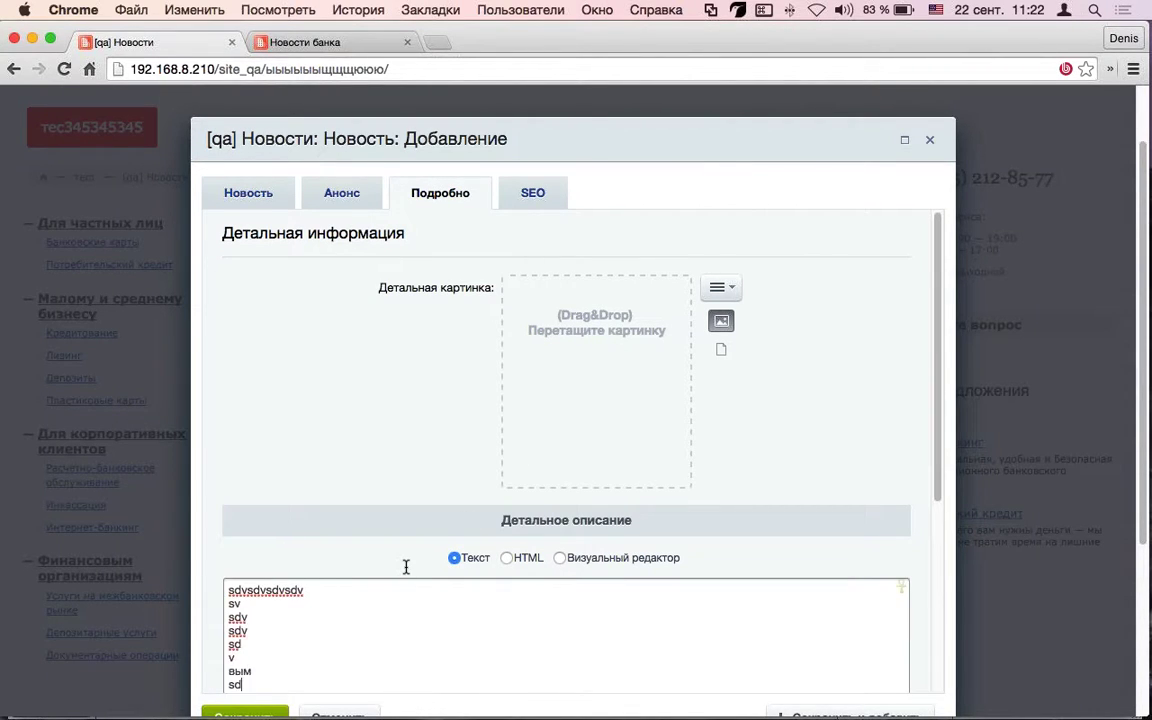
{"action": "scroll", "coordinate": [594, 455], "scroll_direction": "down", "scroll_amount": 2}
{"action": "left_click", "coordinate": [594, 456]}
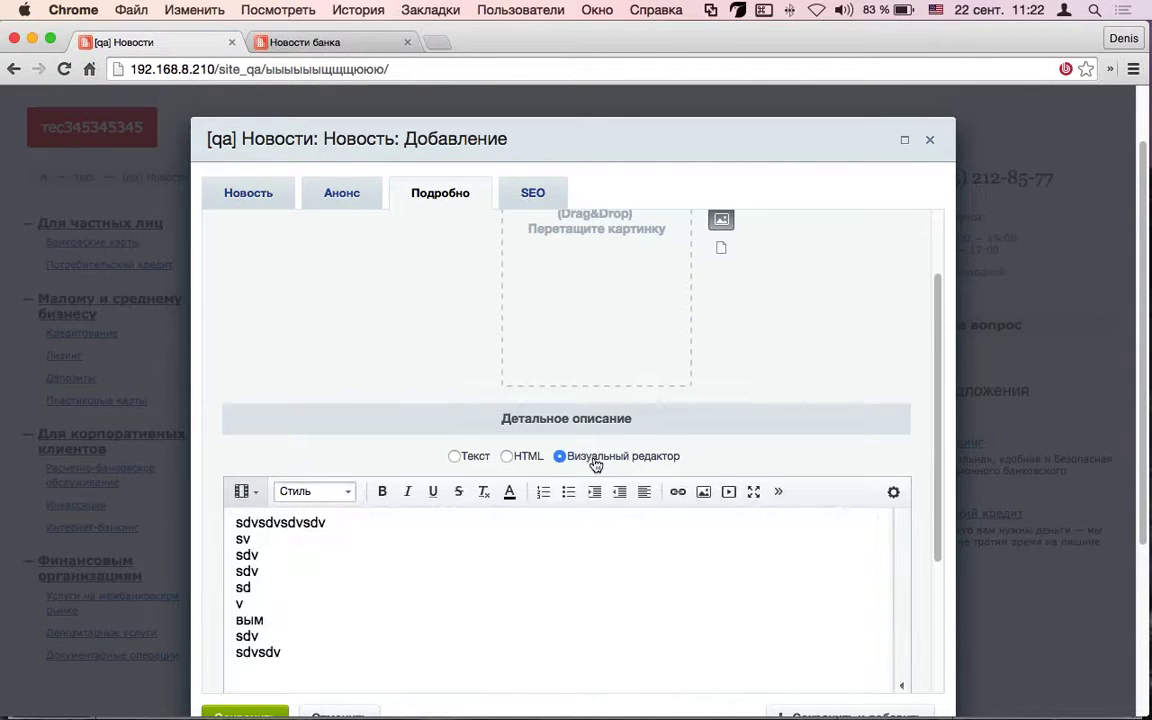
{"action": "scroll", "coordinate": [334, 489], "scroll_direction": "down", "scroll_amount": 1}
{"action": "left_click_drag", "start_coordinate": [259, 546], "coordinate": [326, 514]}
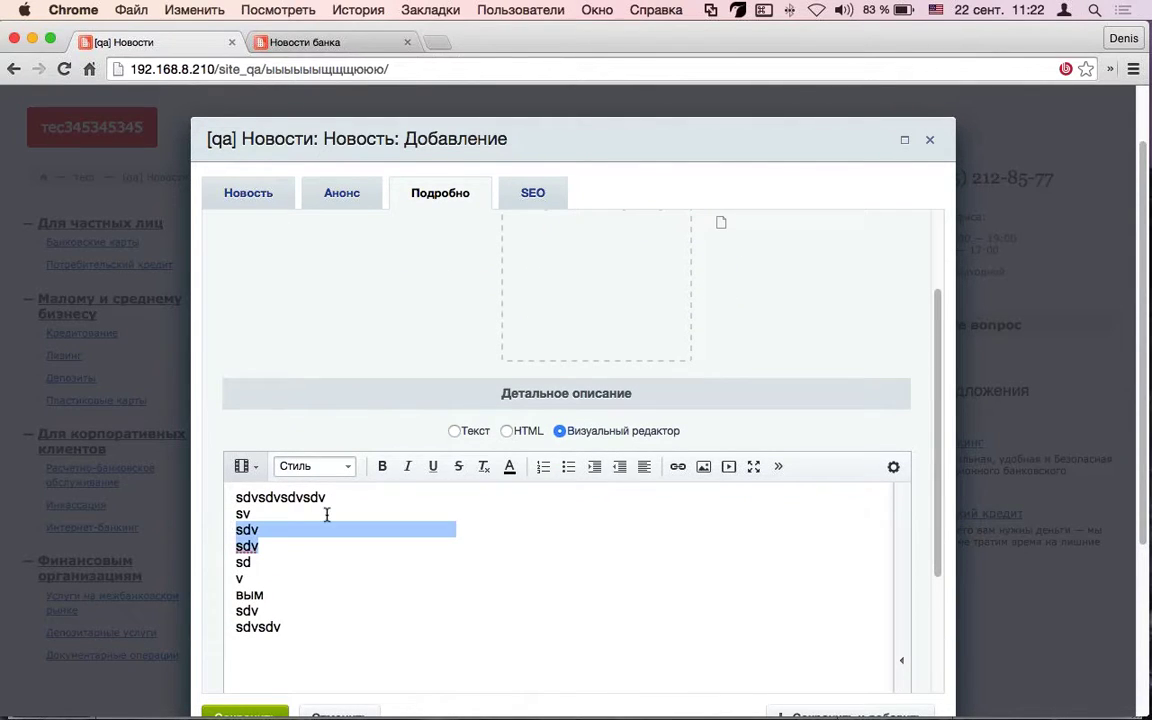
{"action": "left_click", "coordinate": [384, 467]}
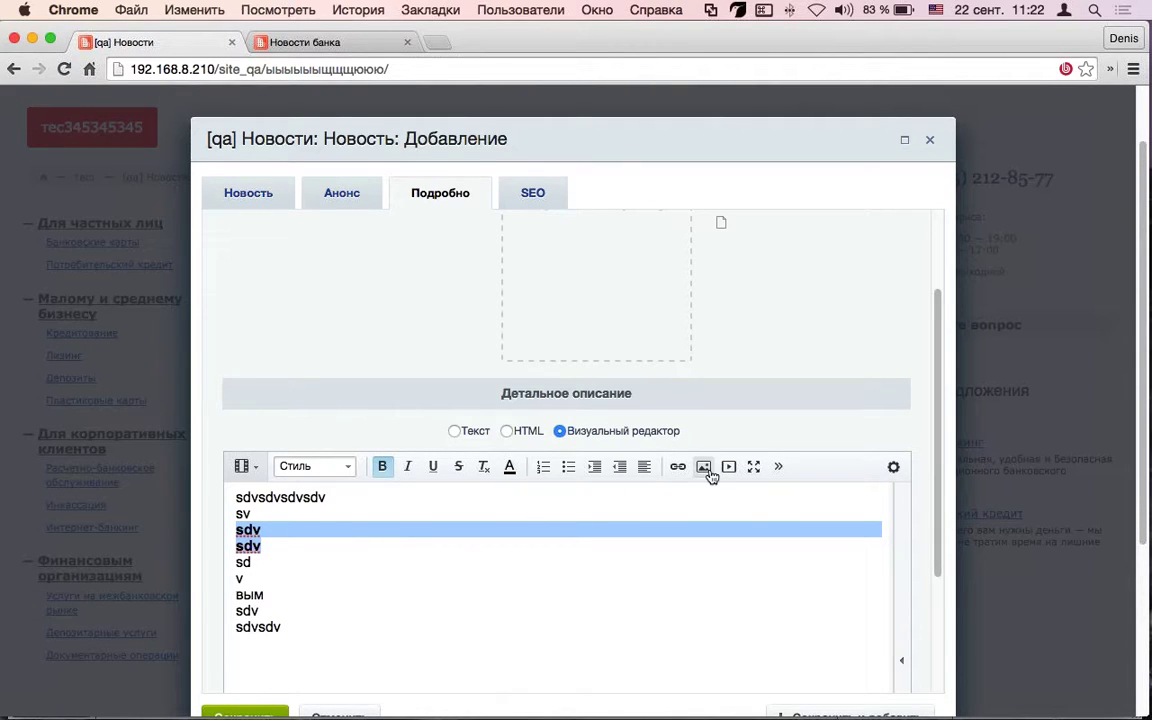
Look over the item's SEO settings, then return to the main news fields
{"action": "scroll", "coordinate": [381, 549], "scroll_direction": "down", "scroll_amount": 1}
{"action": "scroll", "coordinate": [381, 549], "scroll_direction": "down", "scroll_amount": 1}
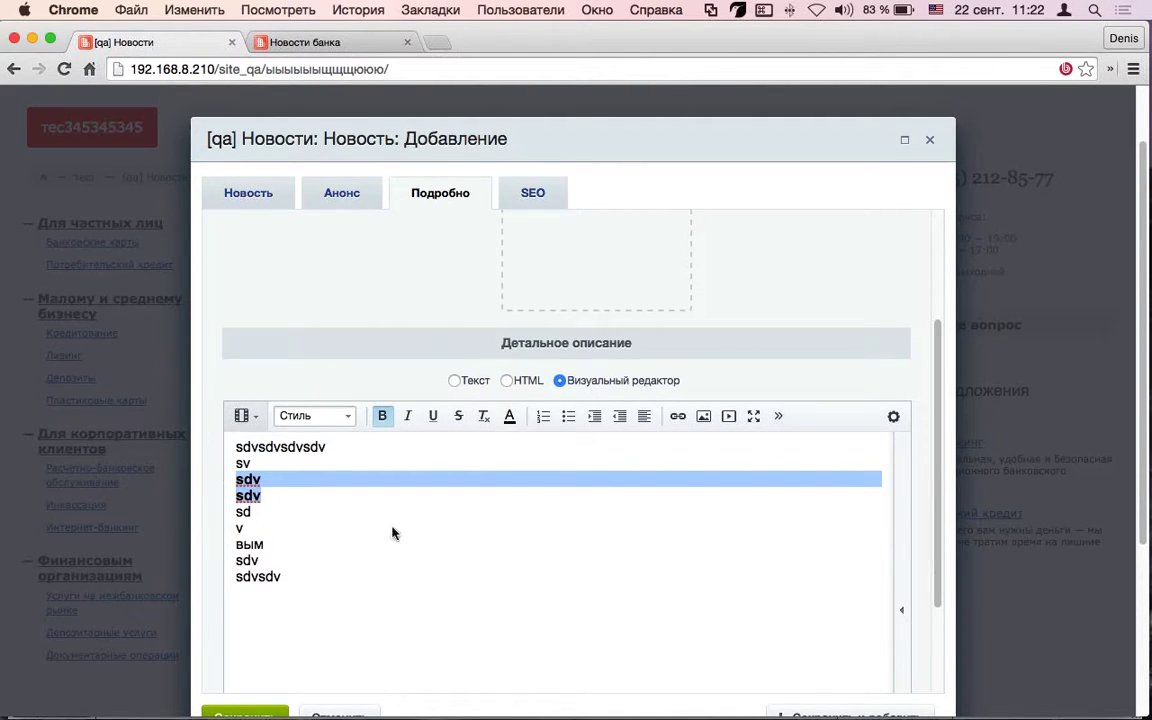
{"action": "left_click", "coordinate": [520, 196]}
{"action": "scroll", "coordinate": [381, 411], "scroll_direction": "down", "scroll_amount": 1}
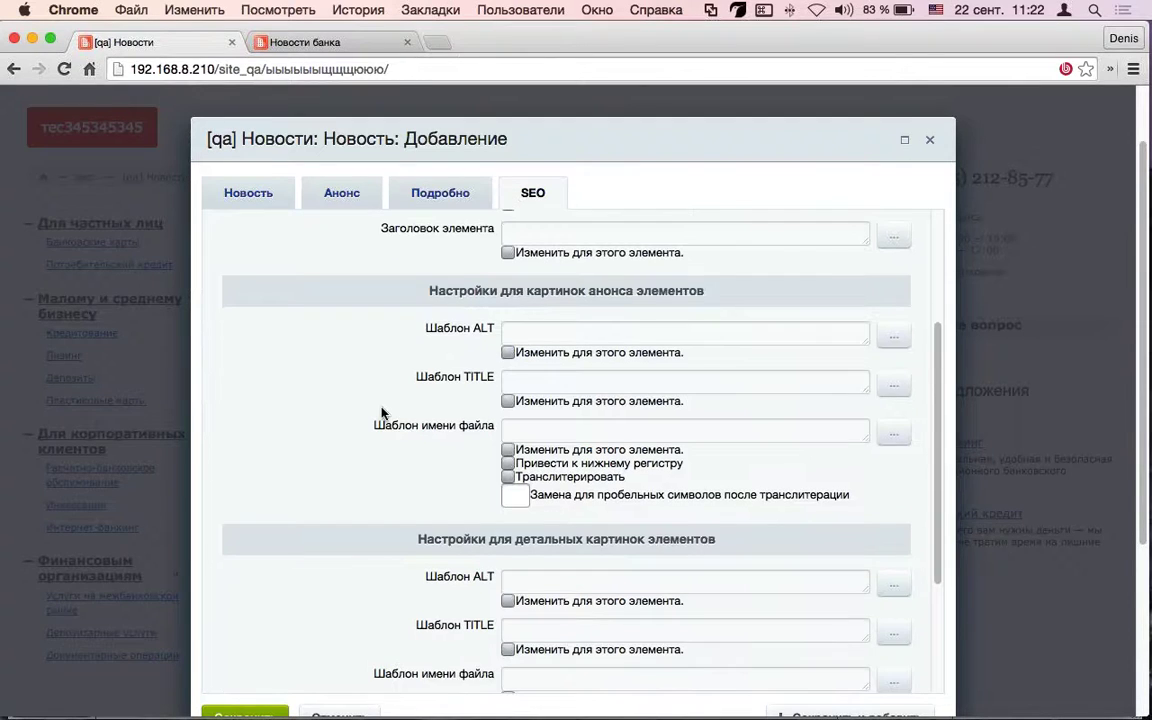
{"action": "scroll", "coordinate": [381, 411], "scroll_direction": "up", "scroll_amount": 10}
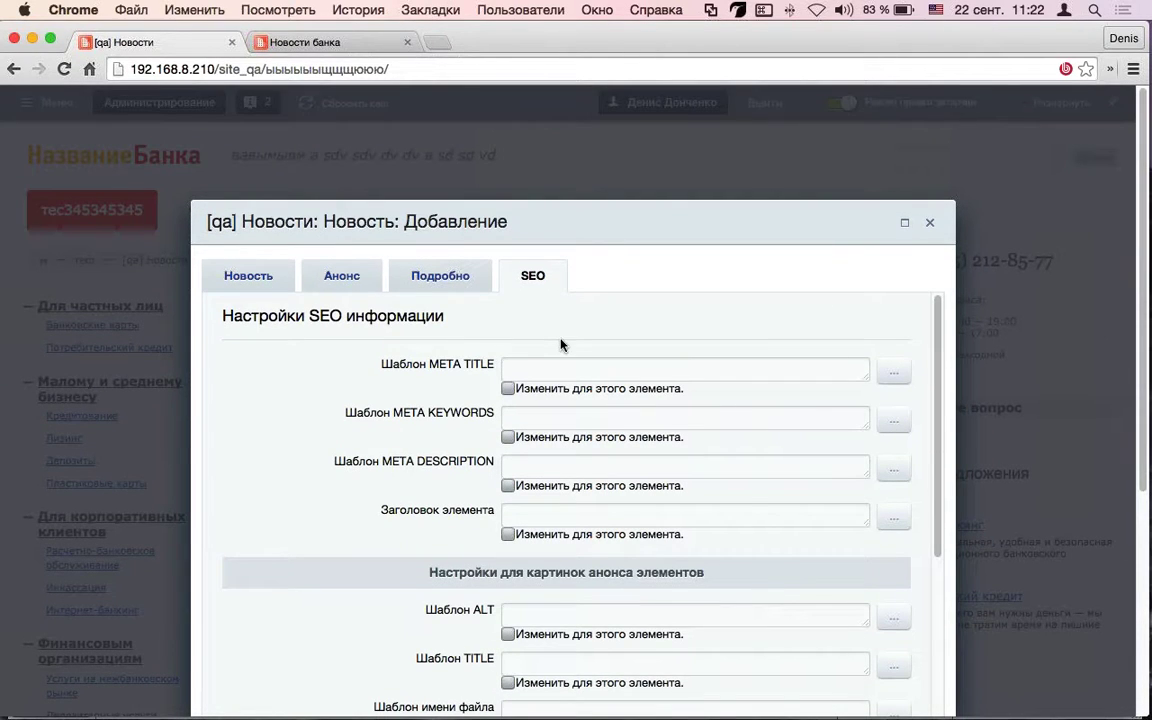
{"action": "left_click", "coordinate": [340, 277]}
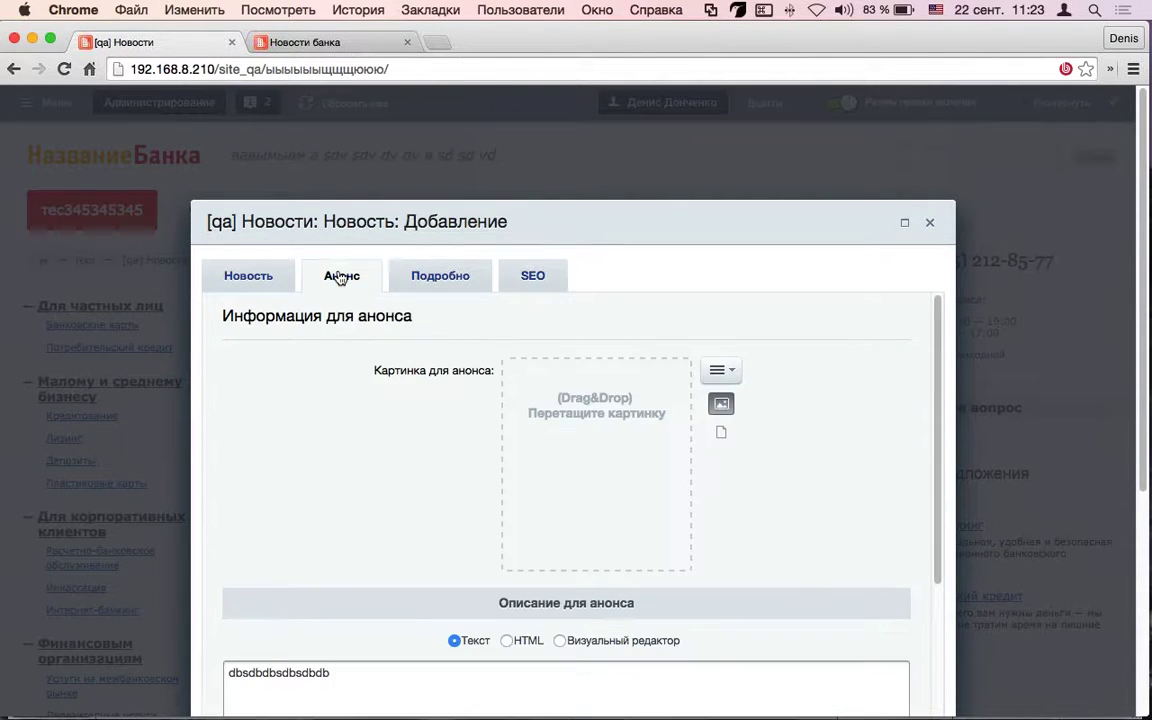
{"action": "left_click", "coordinate": [246, 279]}
{"action": "scroll", "coordinate": [391, 549], "scroll_direction": "down", "scroll_amount": 3}
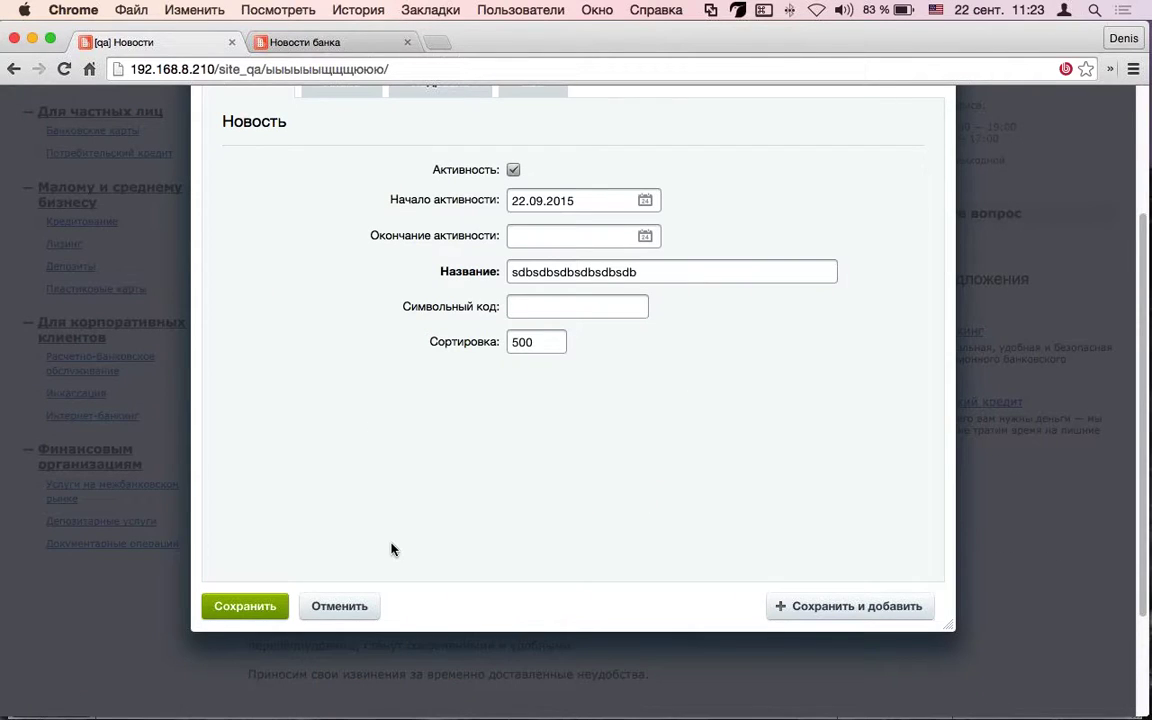
Save the new news item and view its detail page
{"action": "left_click", "coordinate": [262, 618]}
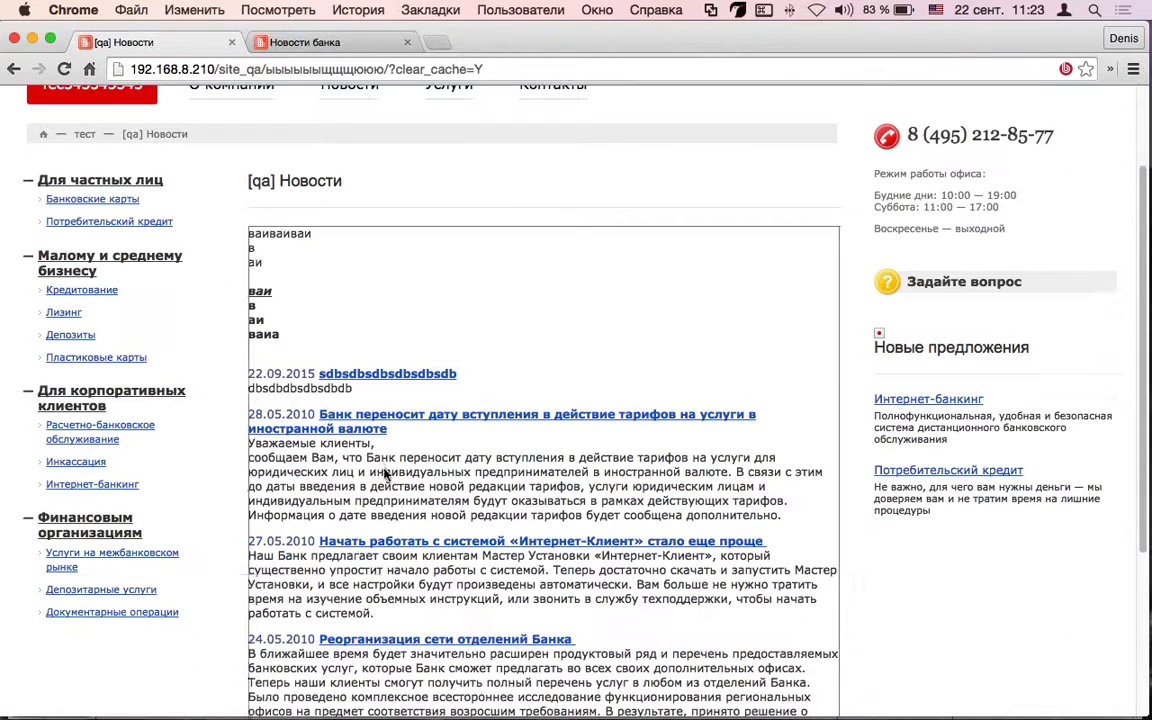
{"action": "left_click", "coordinate": [424, 372]}
{"action": "scroll", "coordinate": [410, 406], "scroll_direction": "down", "scroll_amount": 2}
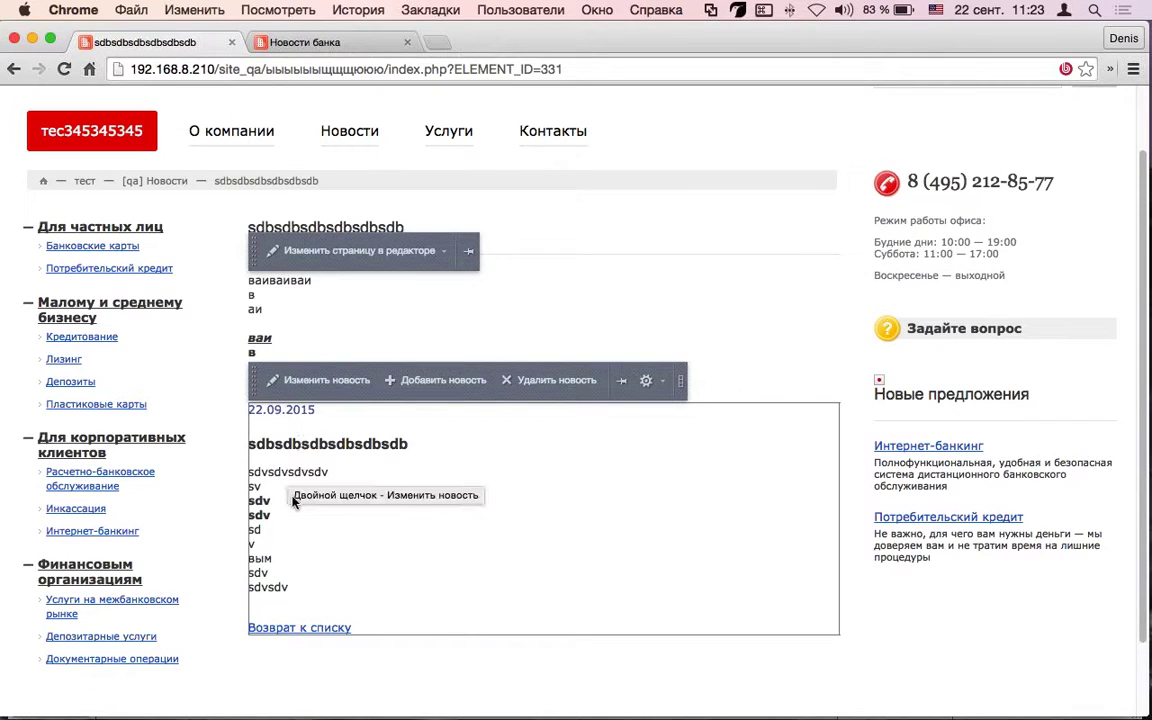
{"action": "scroll", "coordinate": [292, 470], "scroll_direction": "up", "scroll_amount": 2}
Open the first item from the news section, then return to the home page's Новости банка list
{"action": "left_click", "coordinate": [366, 221]}
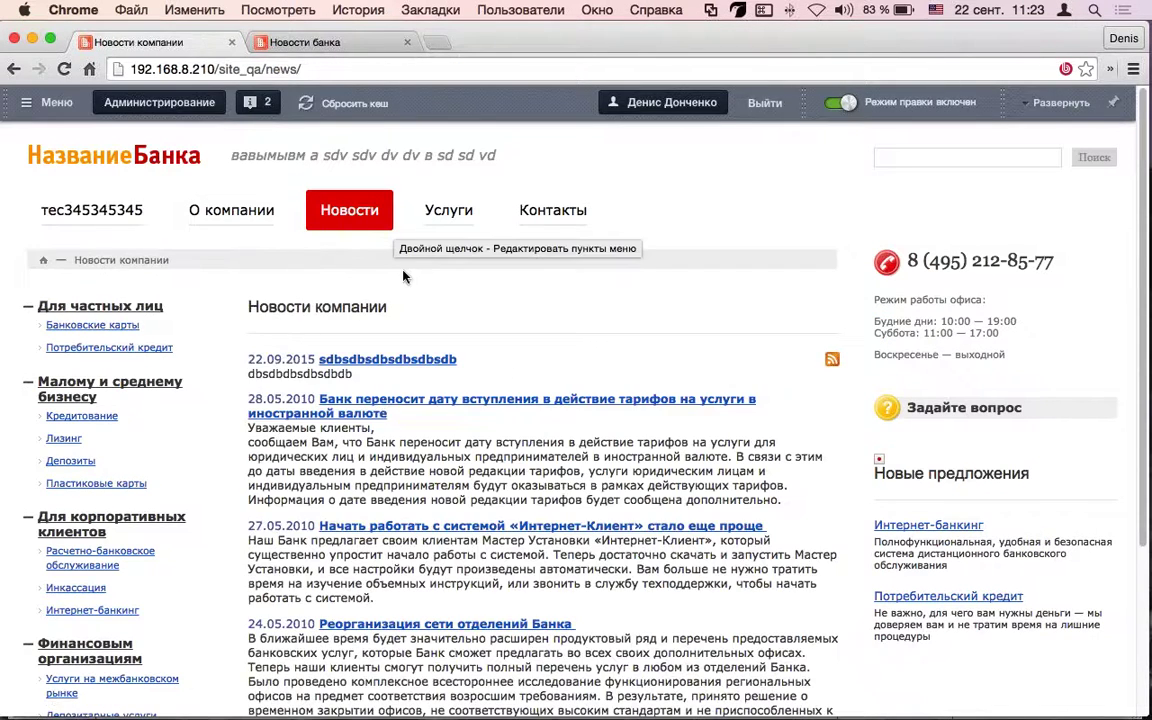
{"action": "scroll", "coordinate": [365, 276], "scroll_direction": "down", "scroll_amount": 1}
{"action": "left_click", "coordinate": [408, 346]}
{"action": "scroll", "coordinate": [77, 214], "scroll_direction": "down", "scroll_amount": 2}
{"action": "scroll", "coordinate": [103, 200], "scroll_direction": "up", "scroll_amount": 2}
{"action": "left_click", "coordinate": [117, 178]}
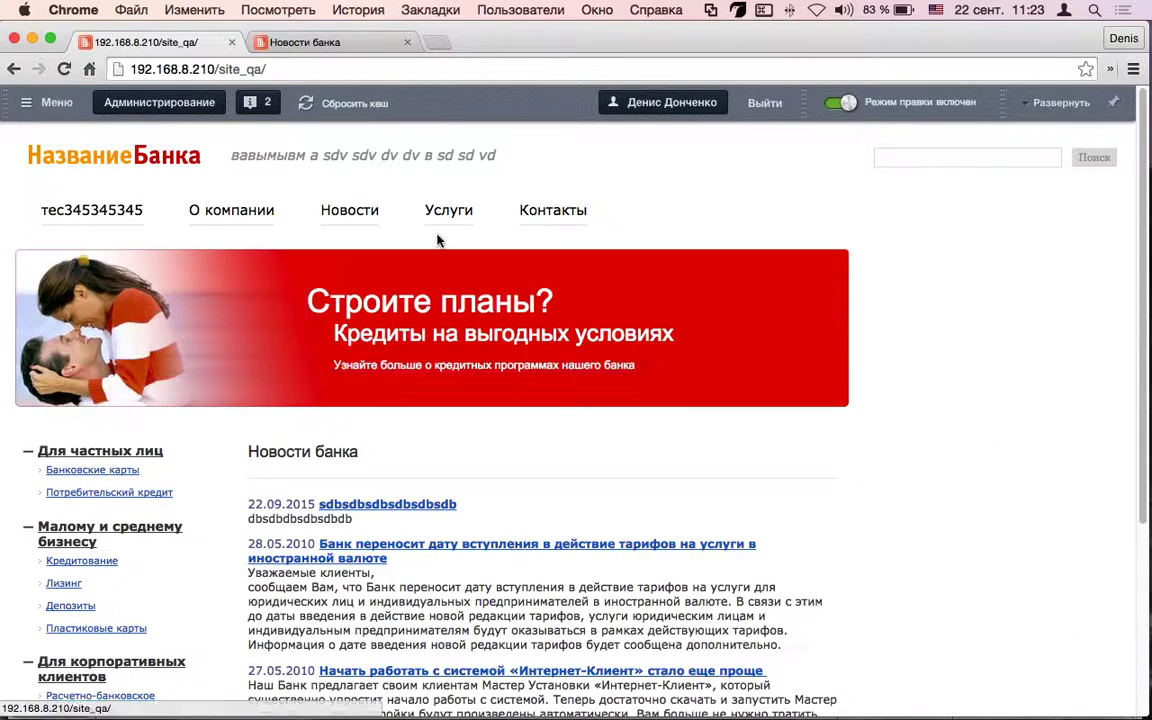
{"action": "scroll", "coordinate": [442, 380], "scroll_direction": "down", "scroll_amount": 1}
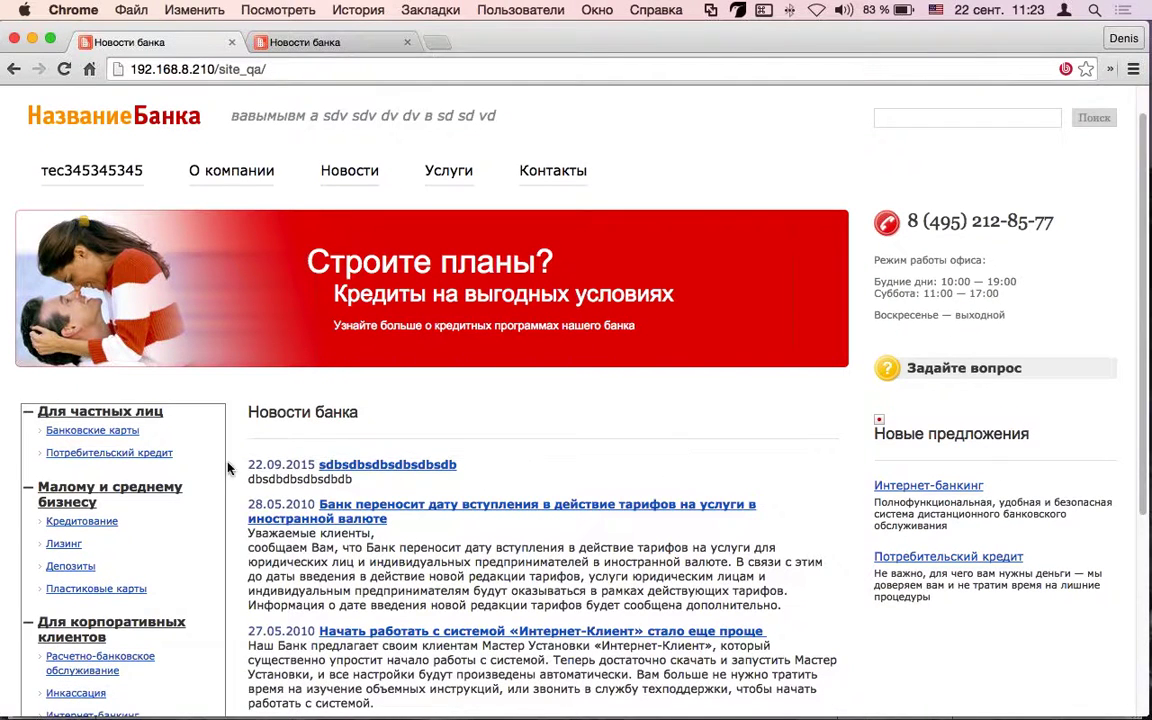
{"action": "mouse_move", "coordinate": [420, 458]}
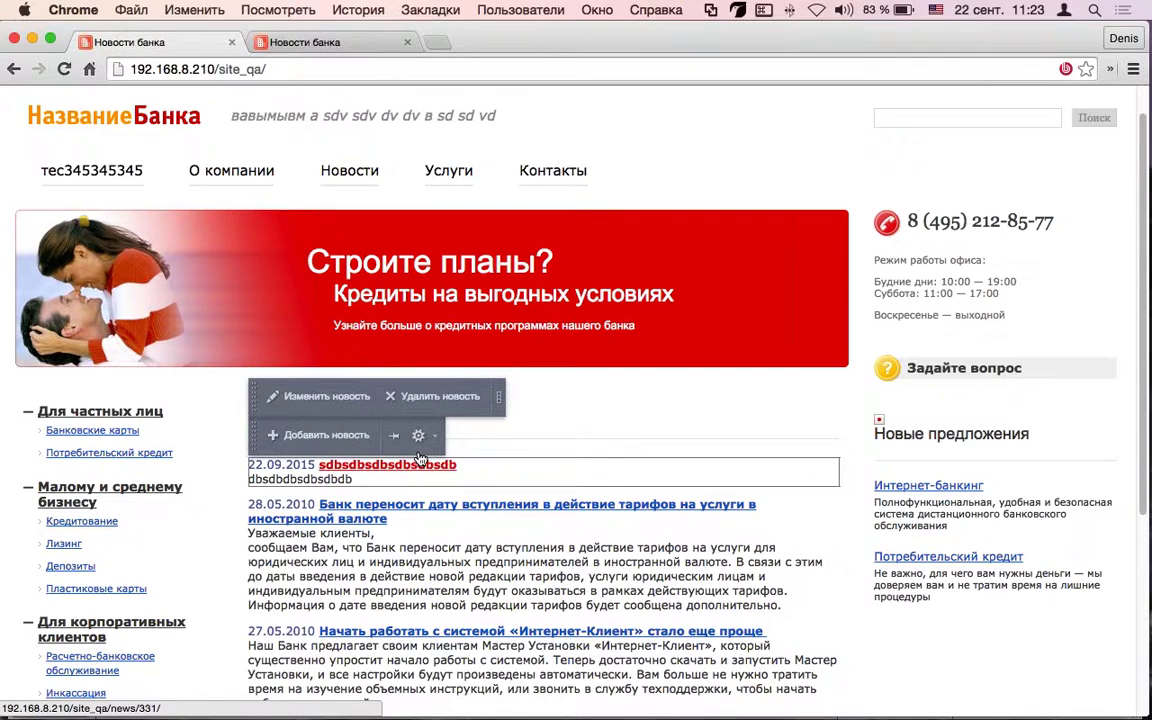
{"action": "mouse_move", "coordinate": [386, 514]}
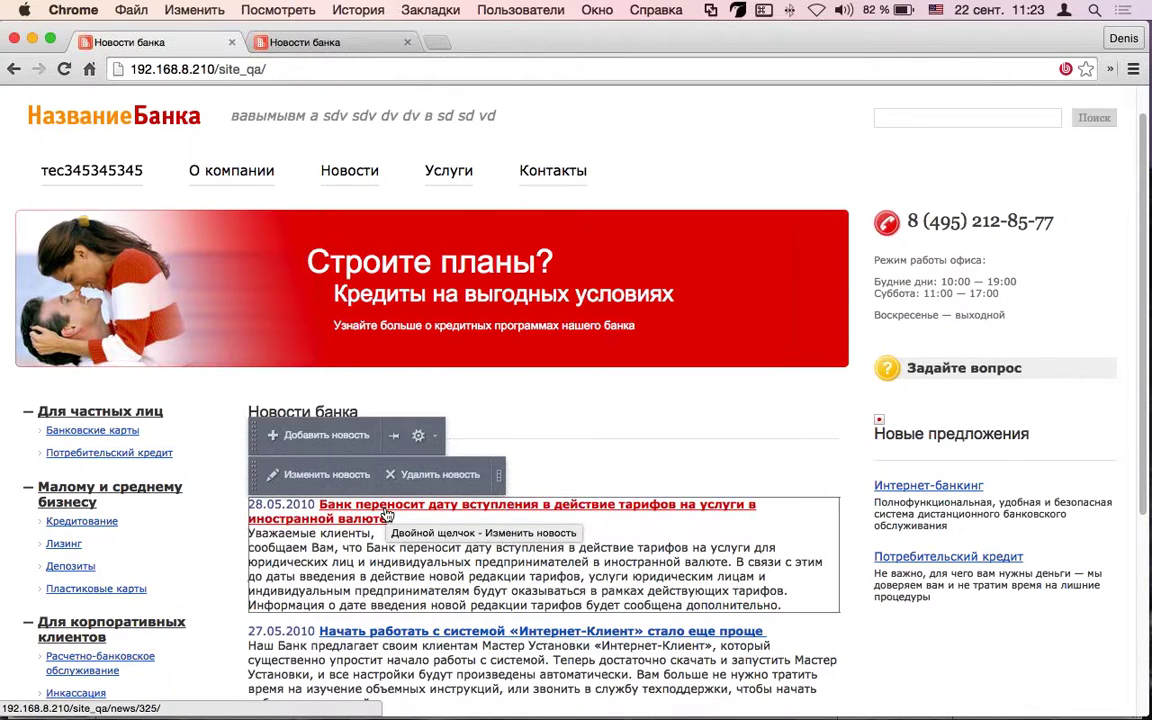
{"action": "left_click", "coordinate": [322, 474]}
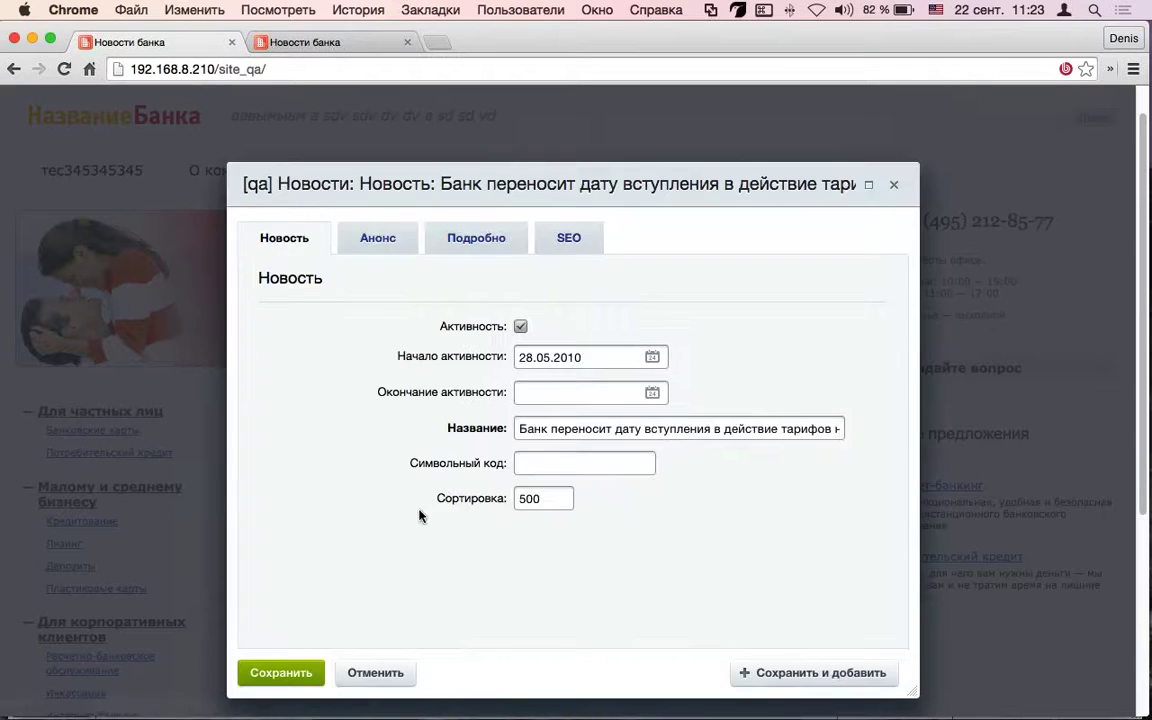
{"action": "left_click", "coordinate": [548, 430]}
{"action": "type", "text": "2"}
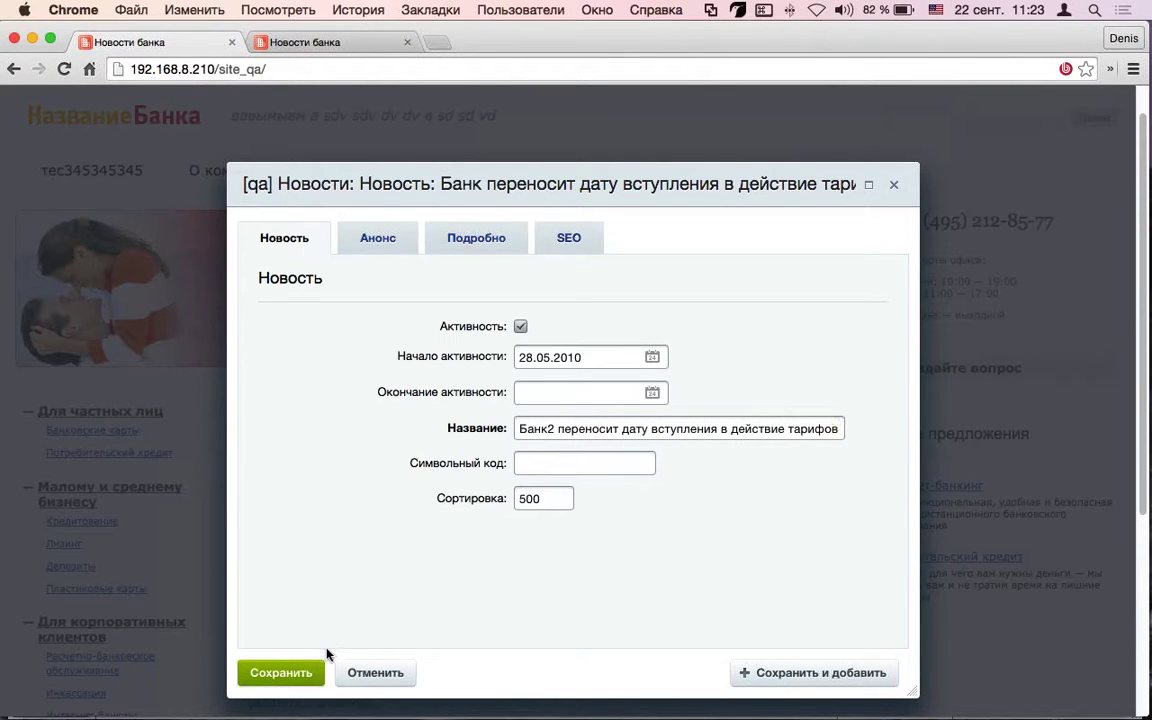
{"action": "left_click", "coordinate": [300, 671]}
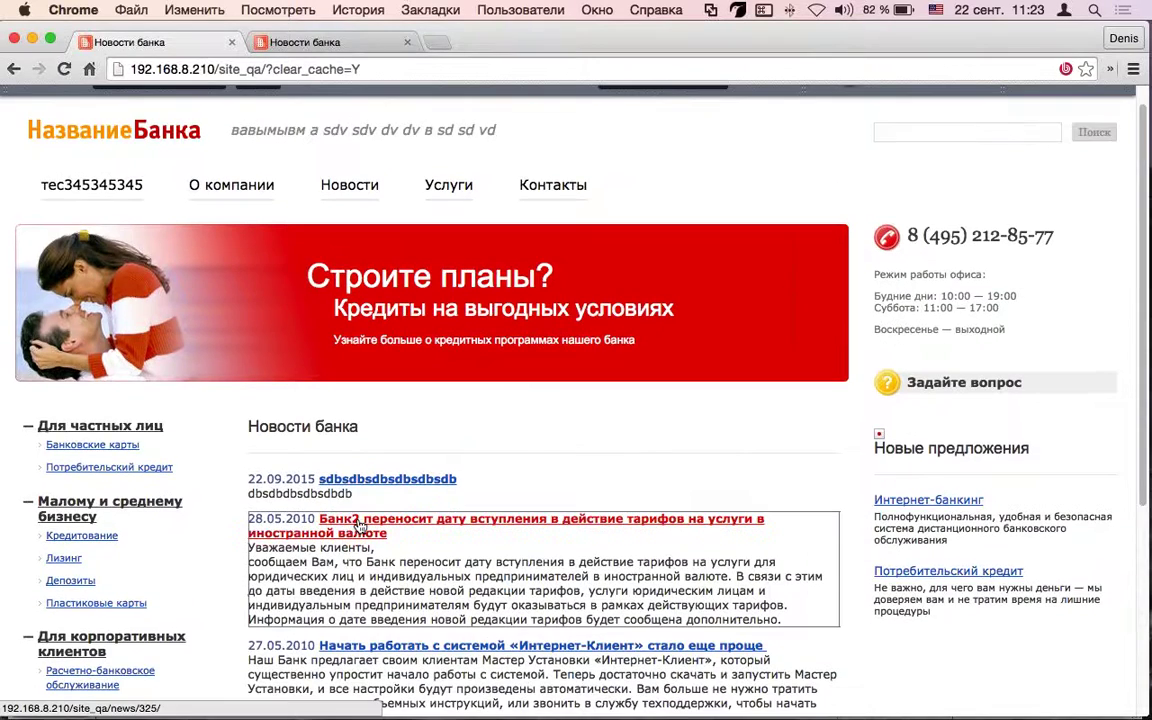
{"action": "mouse_move", "coordinate": [358, 524]}
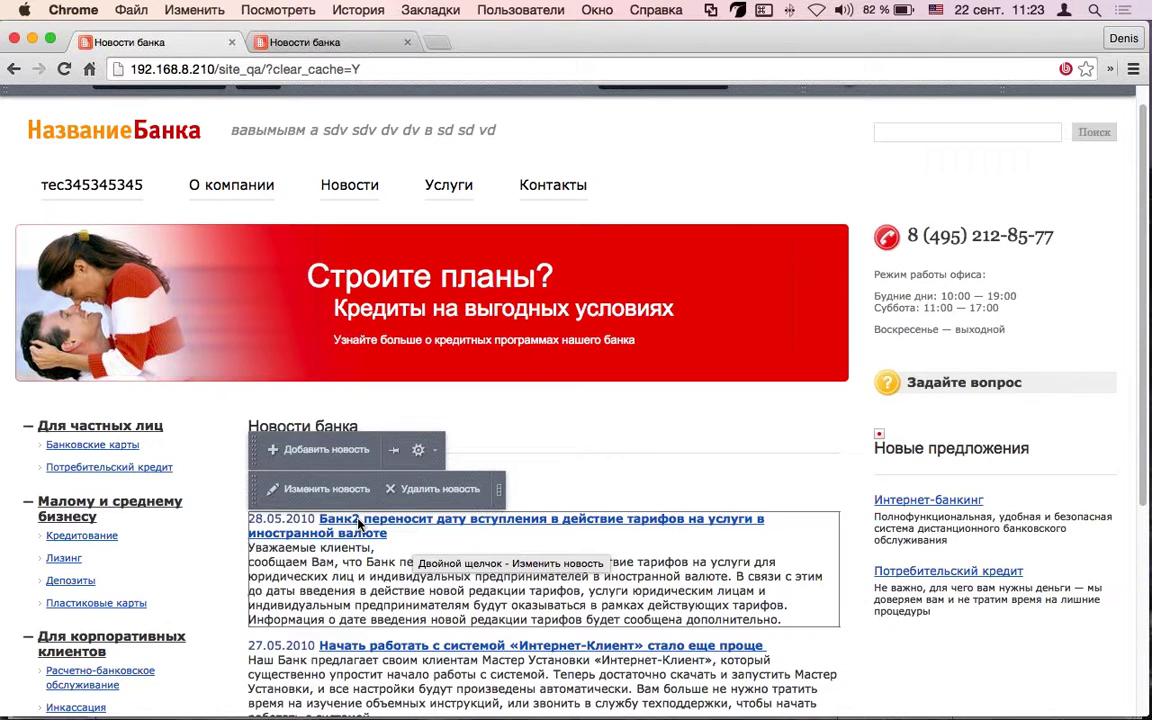
{"action": "scroll", "coordinate": [360, 527], "scroll_direction": "down", "scroll_amount": 3}
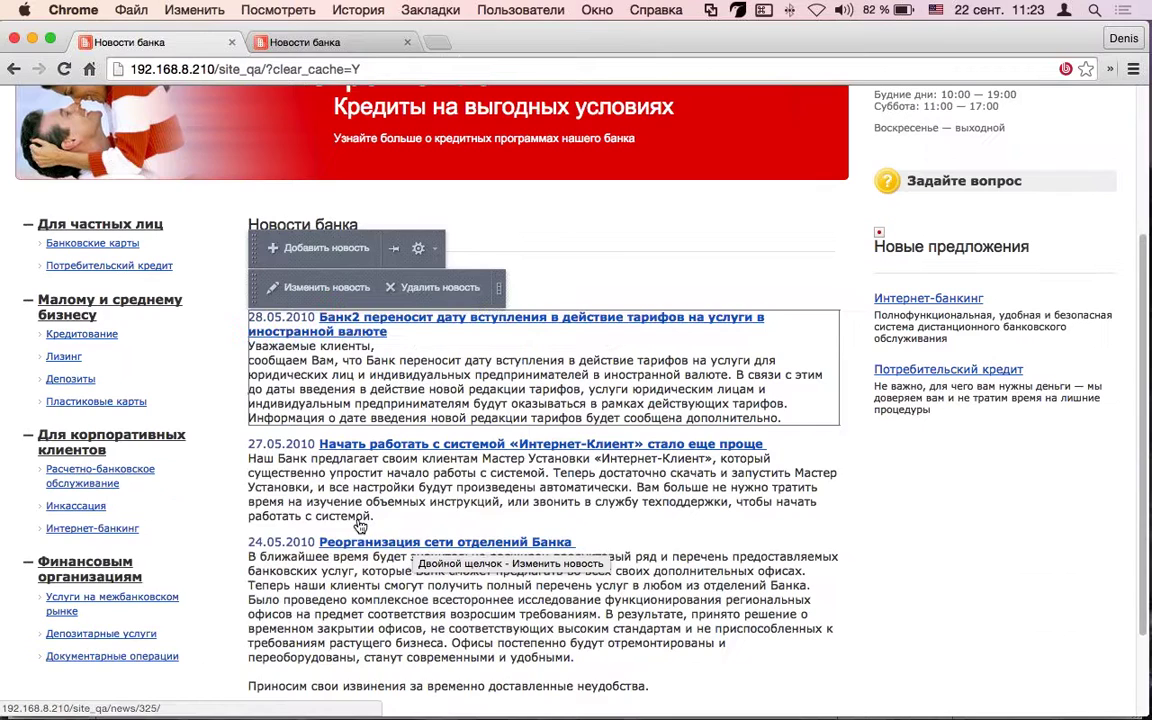
{"action": "scroll", "coordinate": [360, 527], "scroll_direction": "down", "scroll_amount": 2}
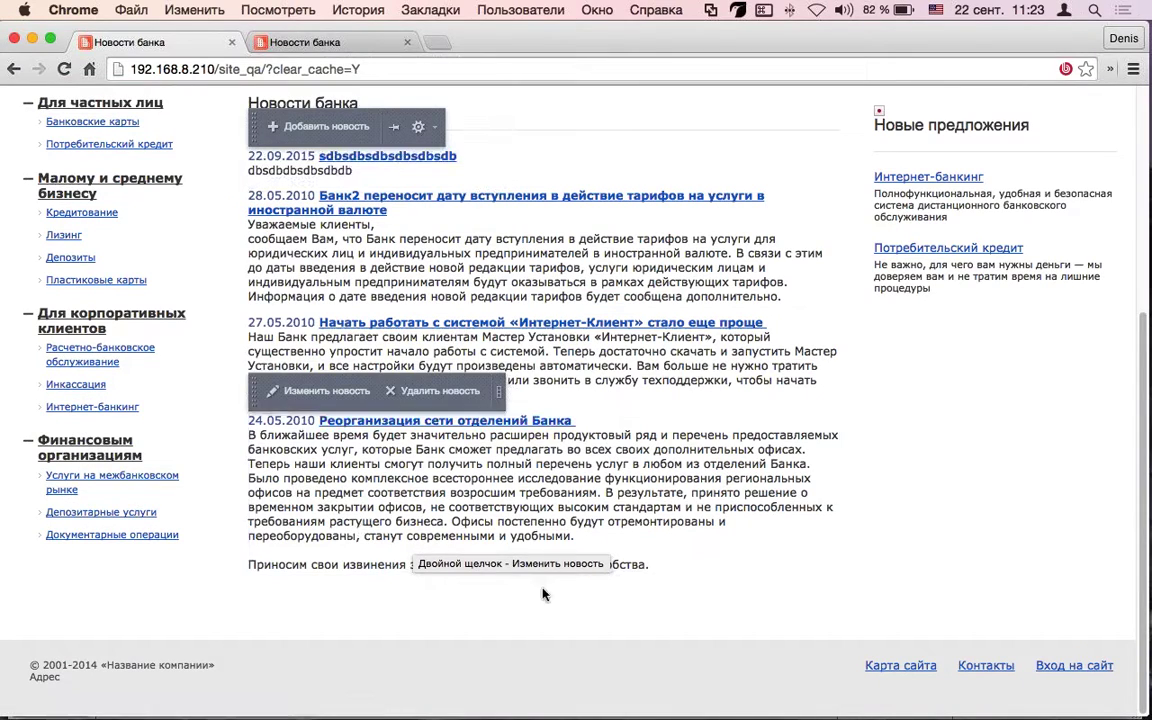
{"action": "scroll", "coordinate": [303, 495], "scroll_direction": "up", "scroll_amount": 2}
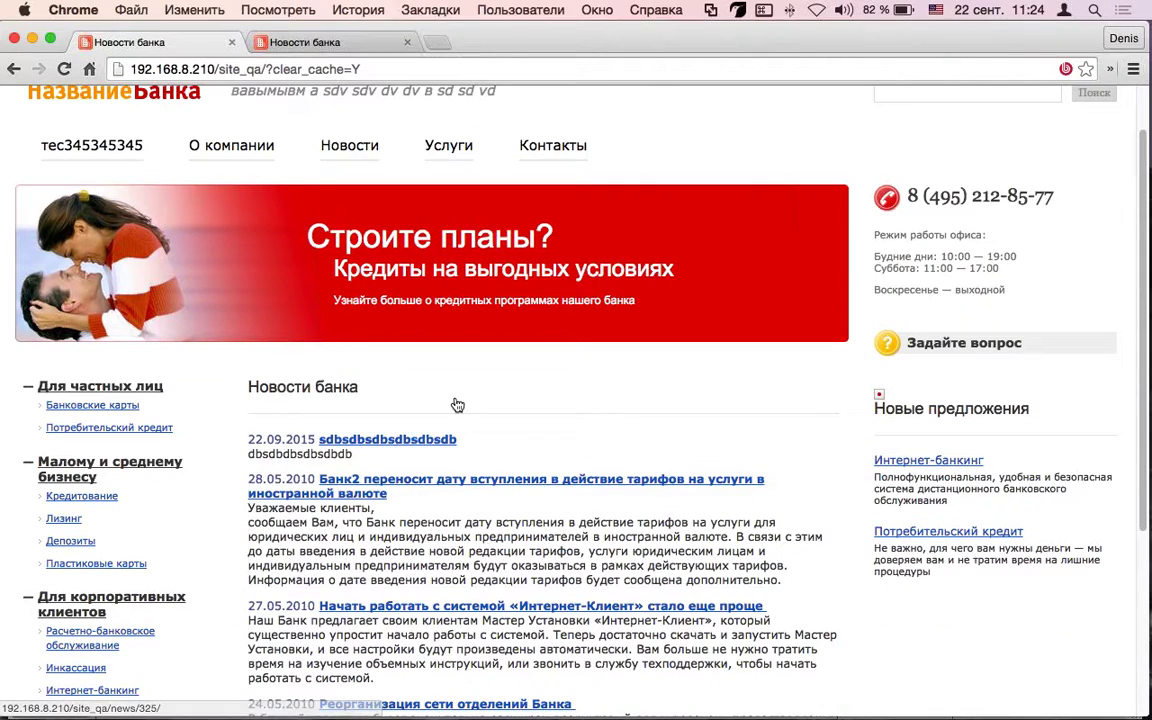
Browse from the news section back home, then open О компании > Вакансии
{"action": "left_click", "coordinate": [349, 145]}
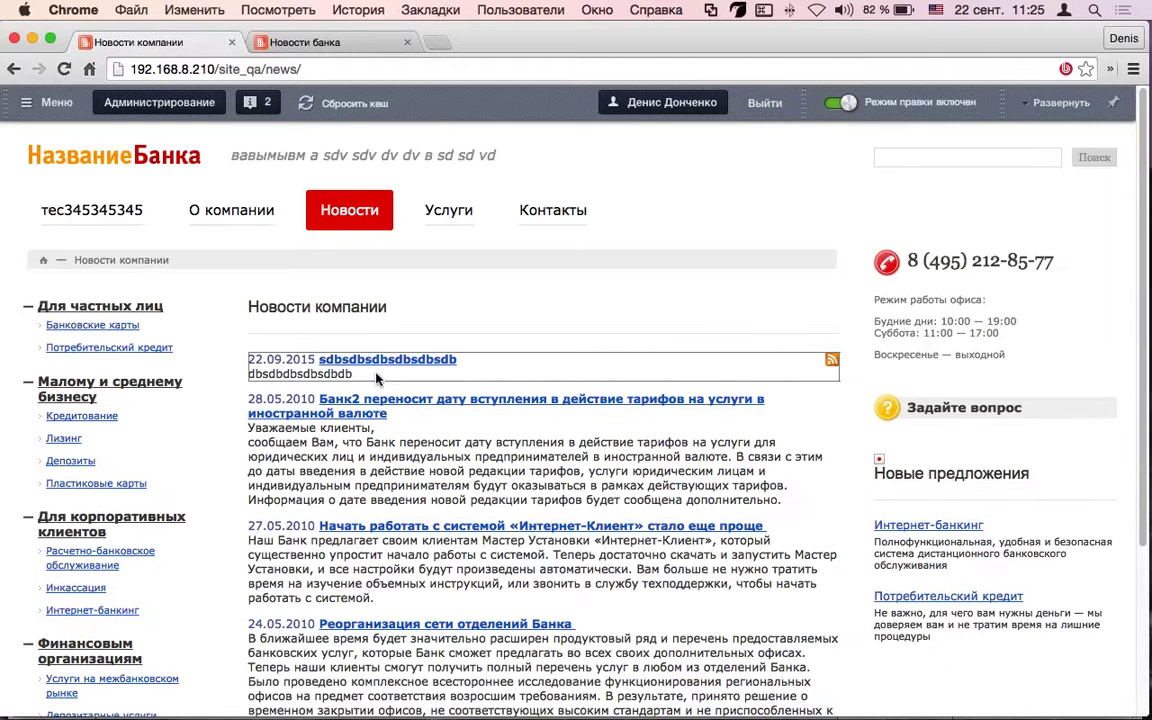
{"action": "mouse_move", "coordinate": [390, 375]}
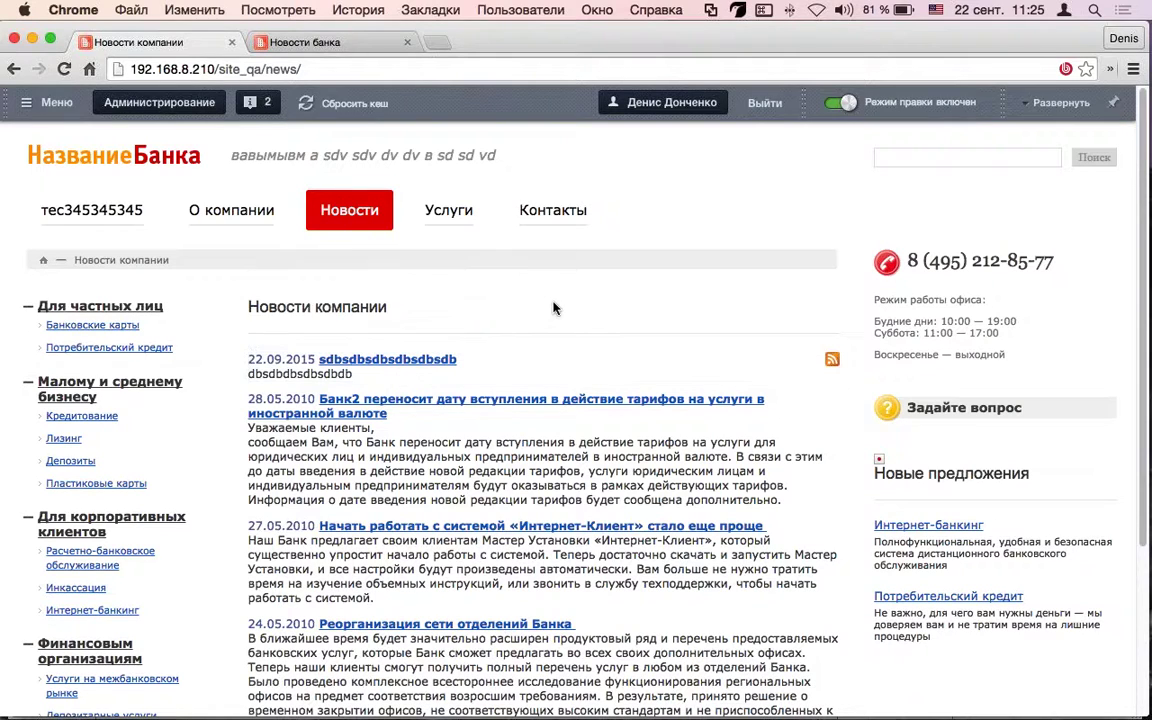
{"action": "left_click", "coordinate": [437, 162]}
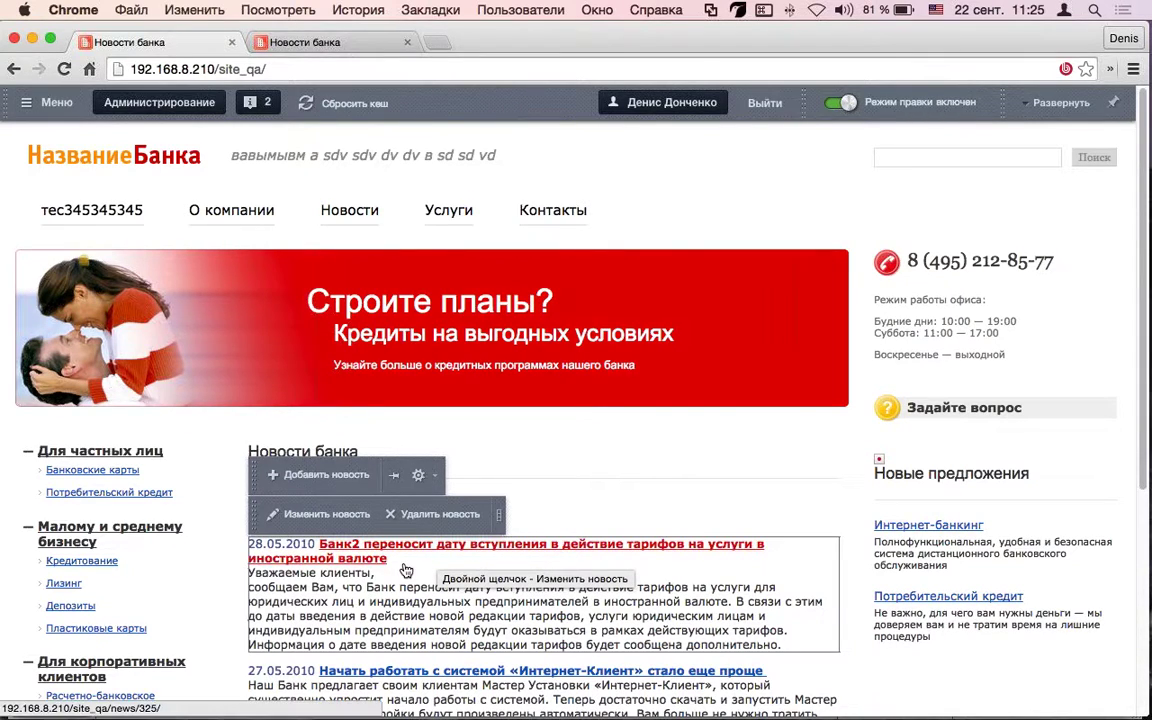
{"action": "scroll", "coordinate": [48, 532], "scroll_direction": "down", "scroll_amount": 2}
{"action": "left_click", "coordinate": [228, 133]}
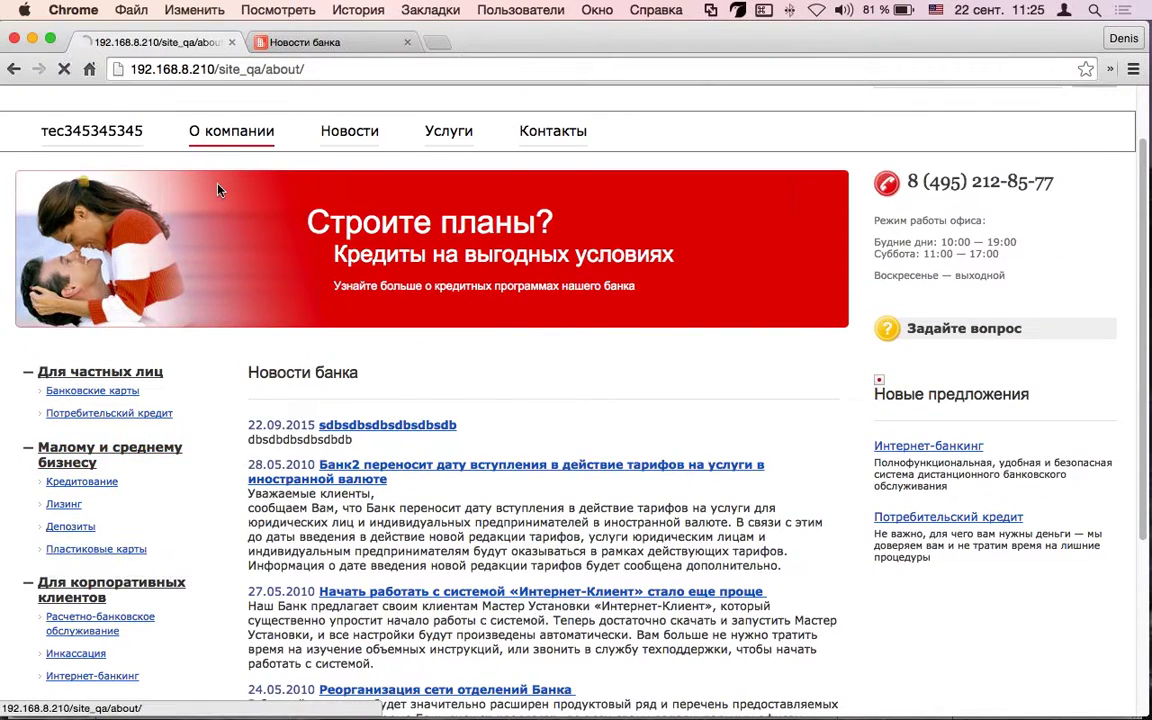
{"action": "left_click", "coordinate": [72, 417]}
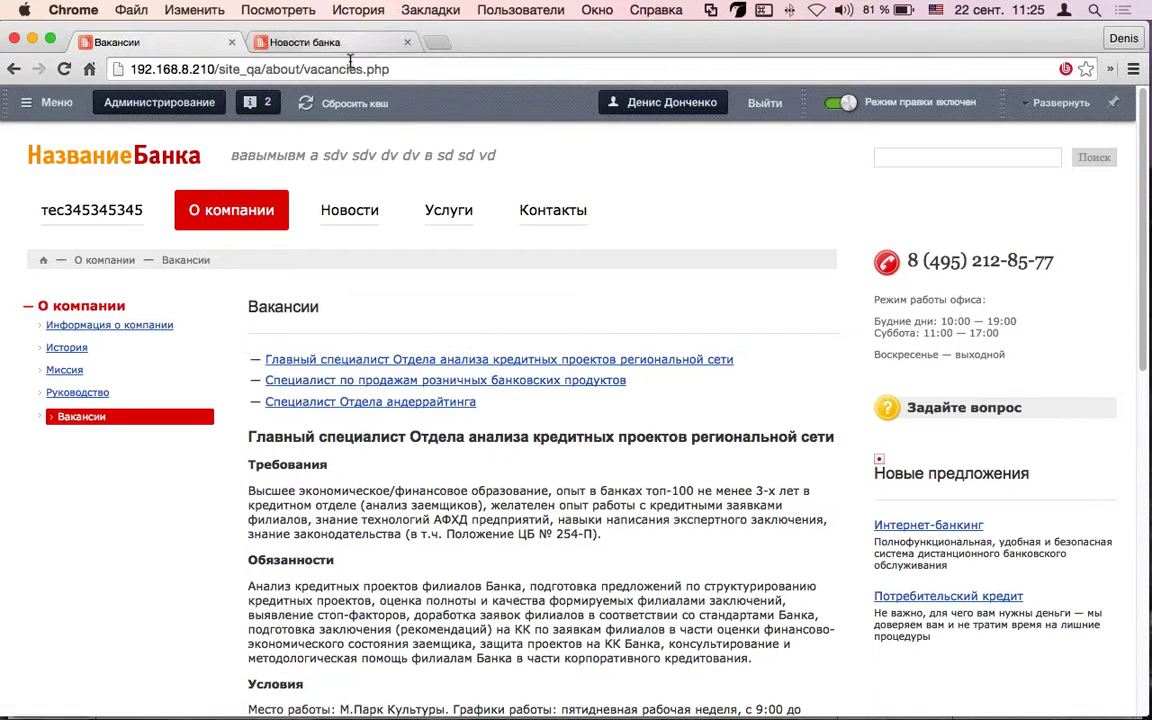
Open the [qa] Новости infoblock settings under Инфоблоки > Типы инфоблоков > Новости in the admin tab
{"action": "left_click", "coordinate": [160, 102], "text": "super"}
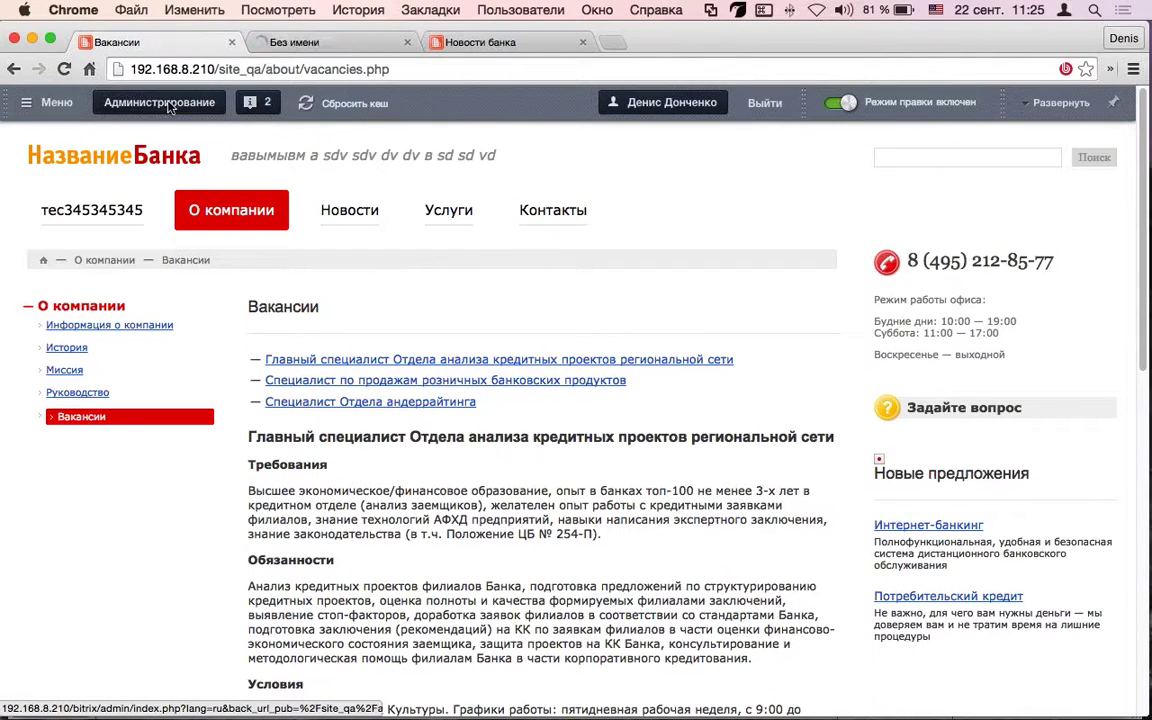
{"action": "left_click", "coordinate": [350, 44]}
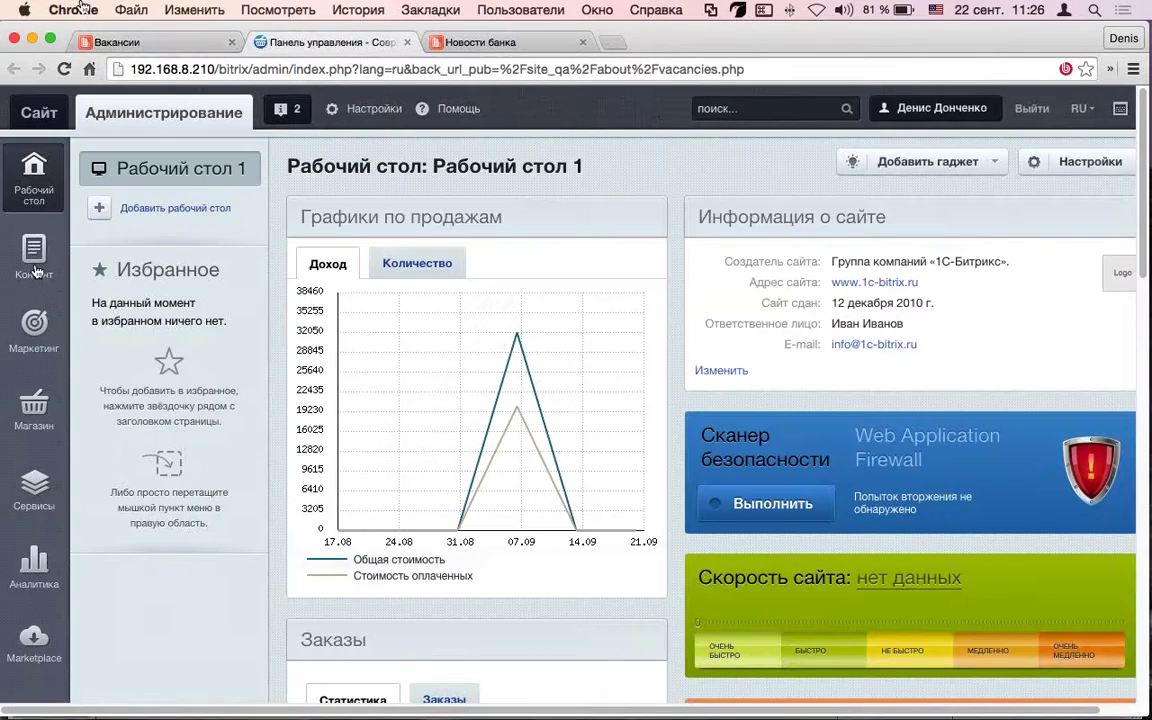
{"action": "left_click", "coordinate": [91, 366]}
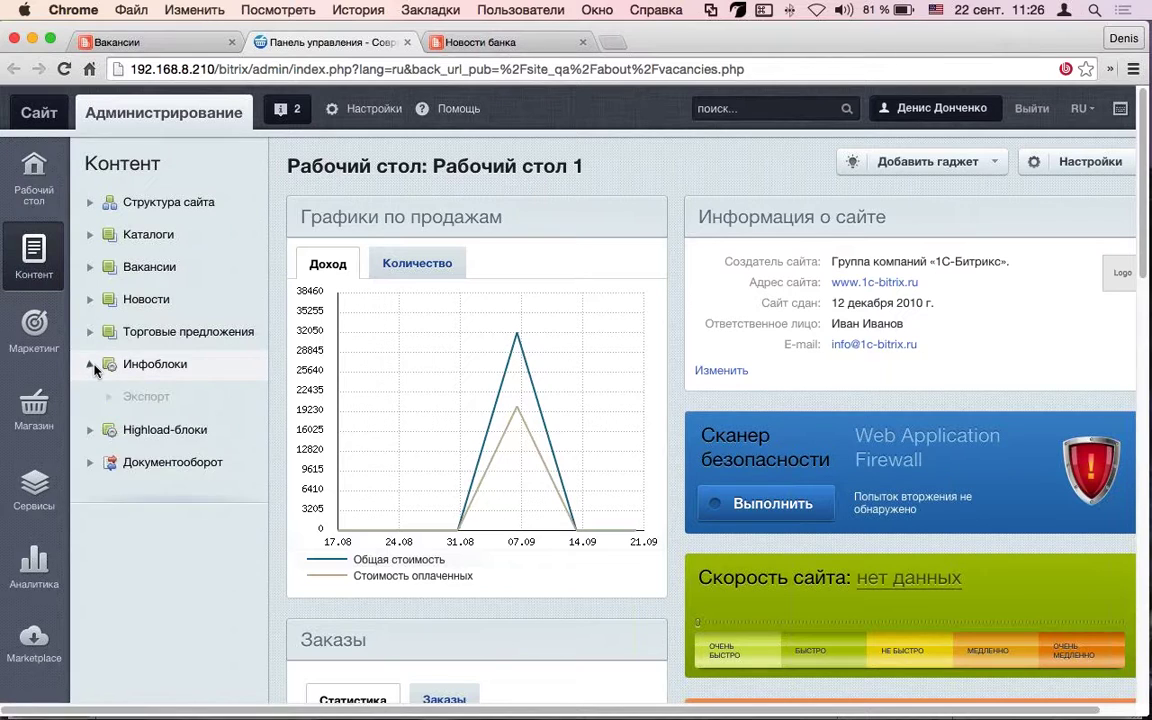
{"action": "left_click", "coordinate": [109, 461]}
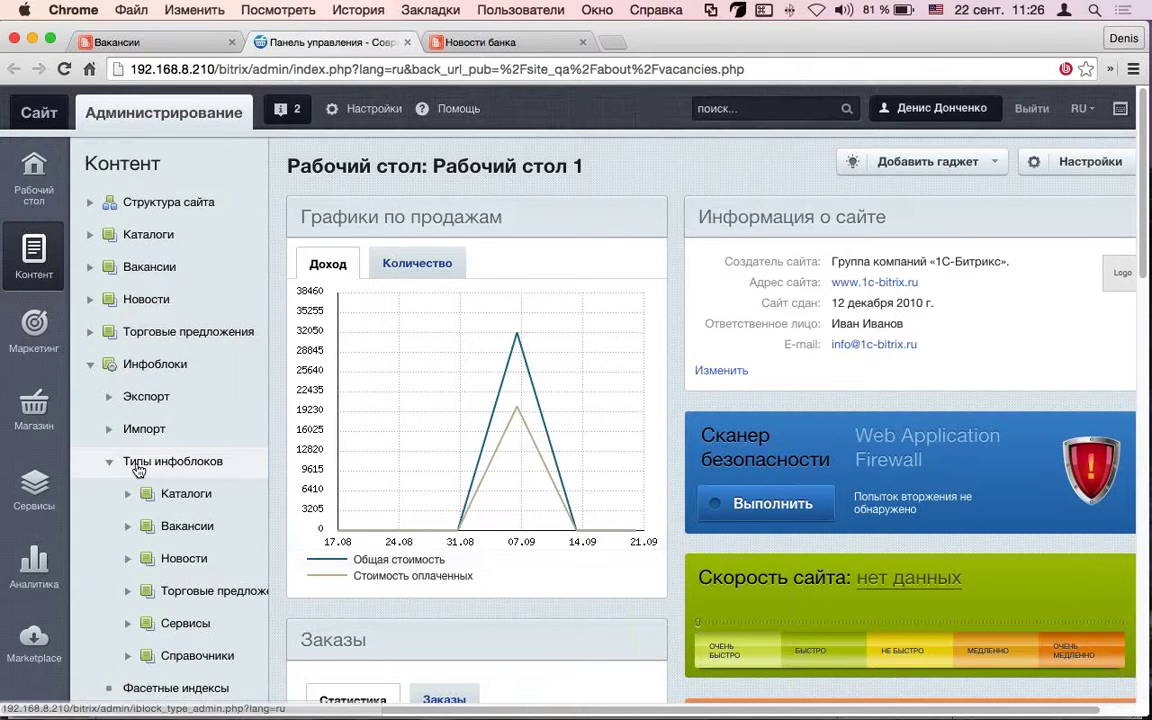
{"action": "scroll", "coordinate": [178, 414], "scroll_direction": "down", "scroll_amount": 2}
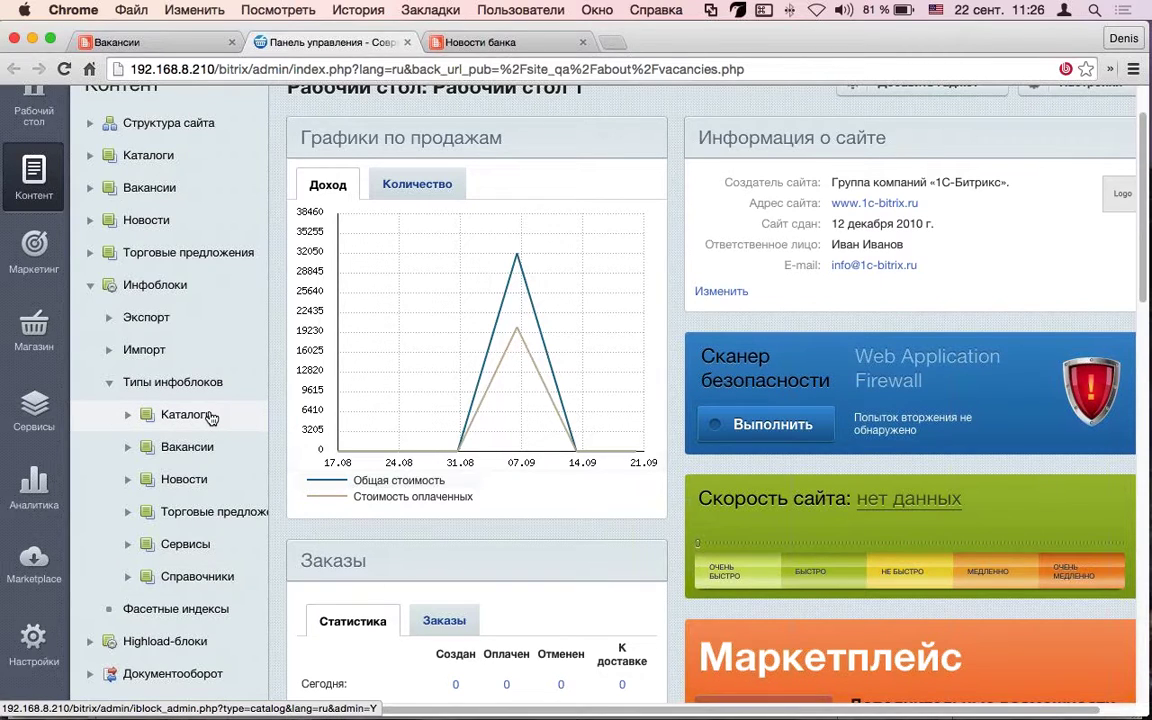
{"action": "left_click", "coordinate": [187, 480]}
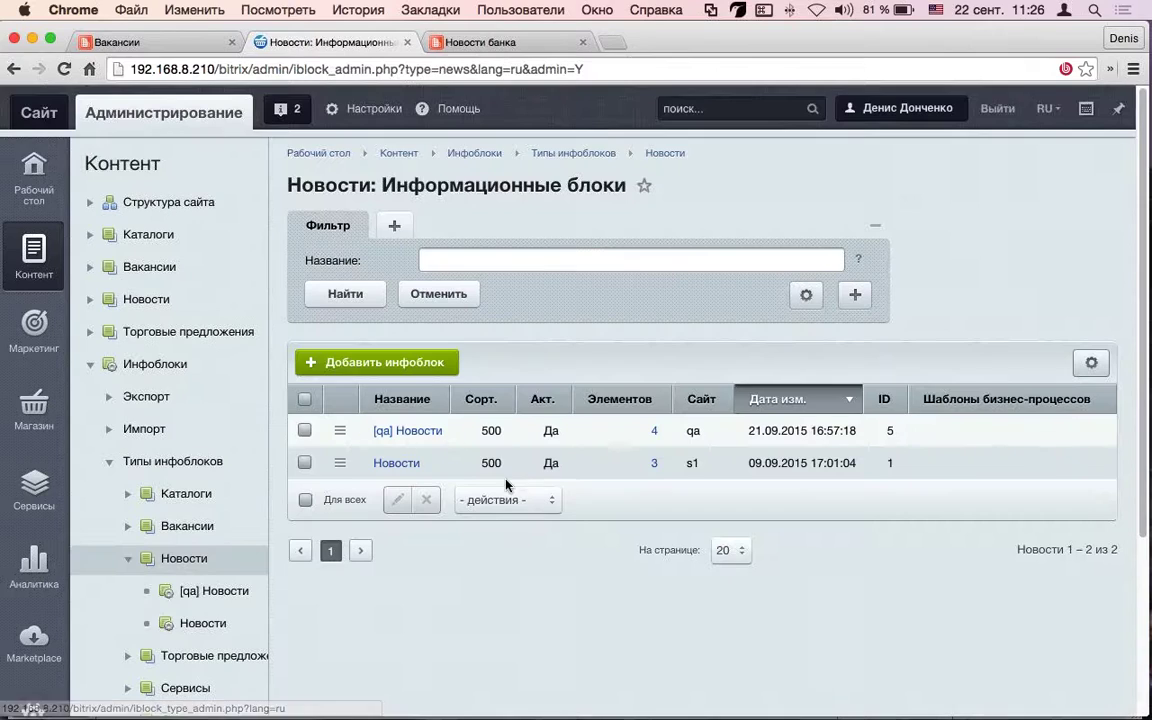
{"action": "left_click", "coordinate": [407, 431]}
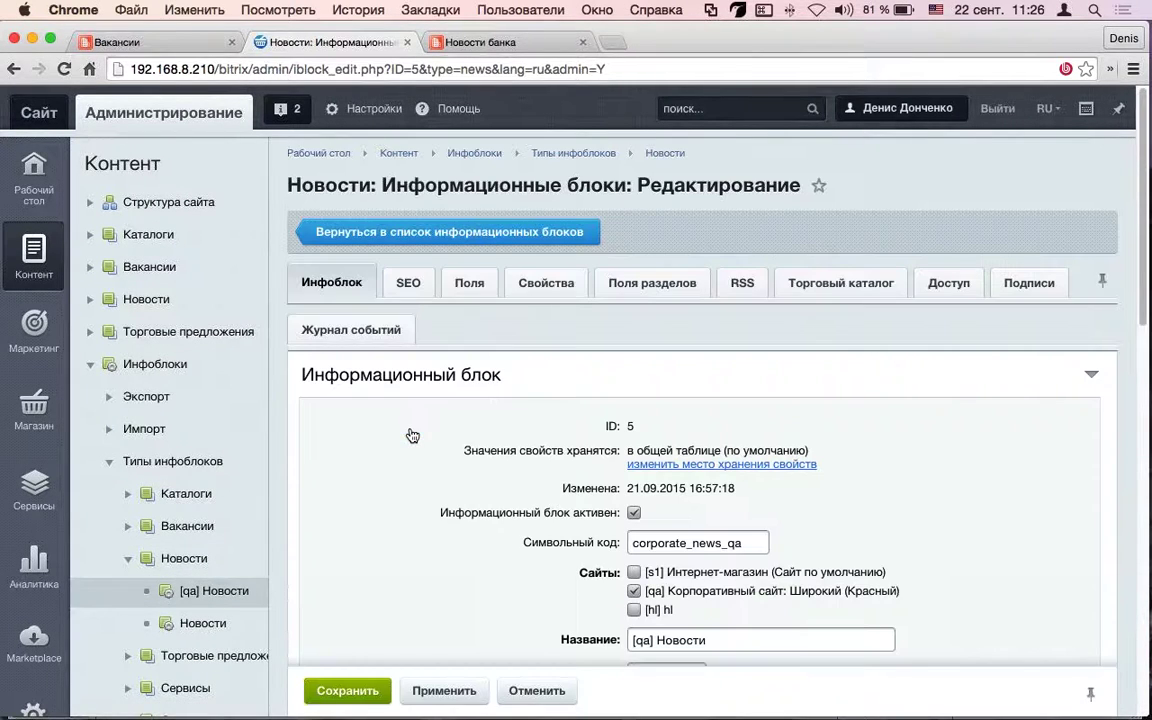
Review the infoblock's URL settings, its empty element properties and its access rights
{"action": "scroll", "coordinate": [412, 436], "scroll_direction": "down", "scroll_amount": 5}
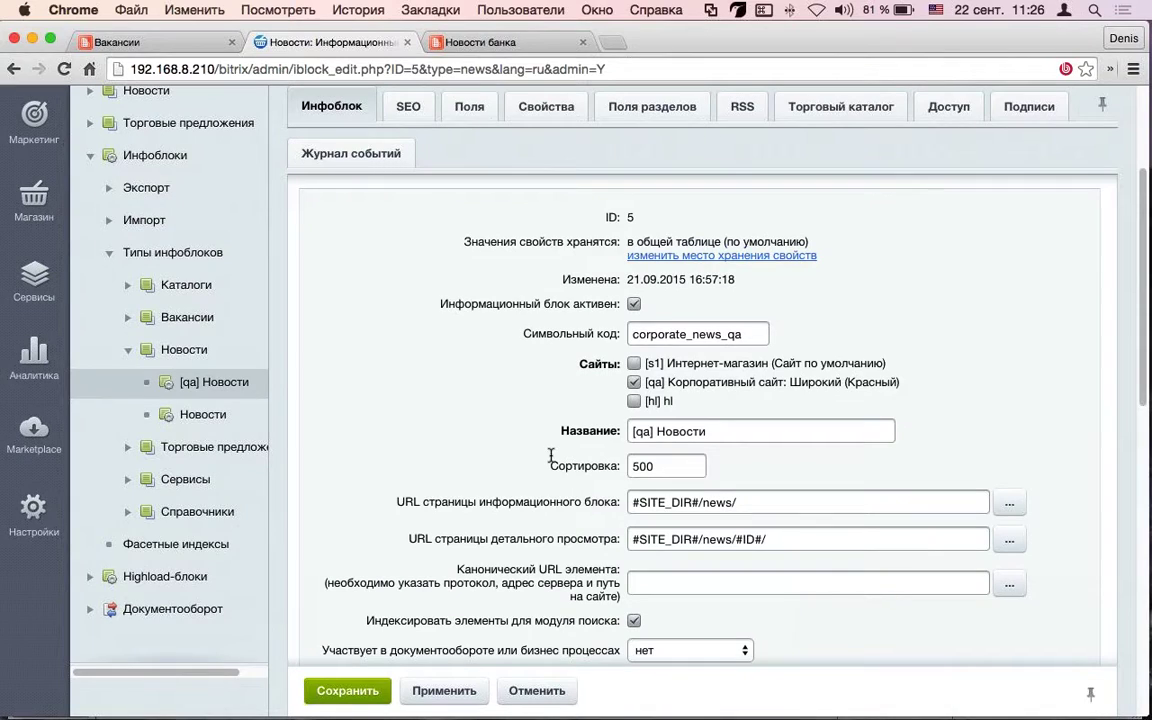
{"action": "scroll", "coordinate": [550, 456], "scroll_direction": "down", "scroll_amount": 5}
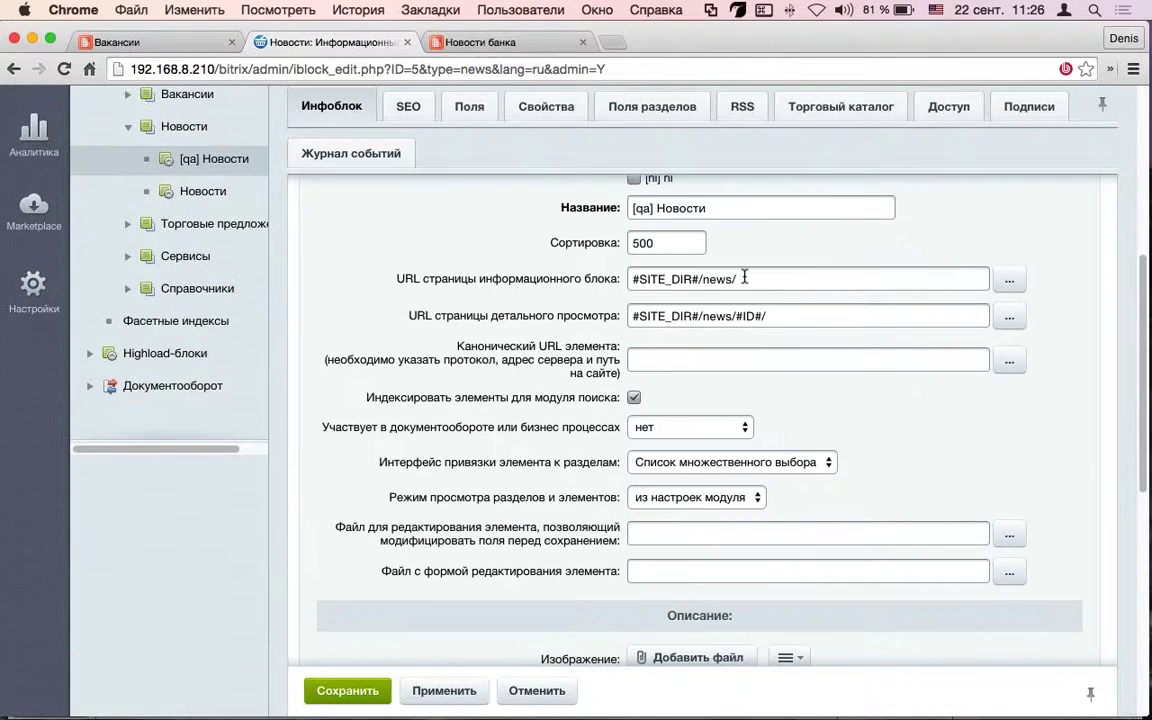
{"action": "left_click_drag", "start_coordinate": [738, 279], "coordinate": [698, 282]}
{"action": "scroll", "coordinate": [699, 282], "scroll_direction": "up", "scroll_amount": 5}
{"action": "scroll", "coordinate": [419, 399], "scroll_direction": "down", "scroll_amount": 3}
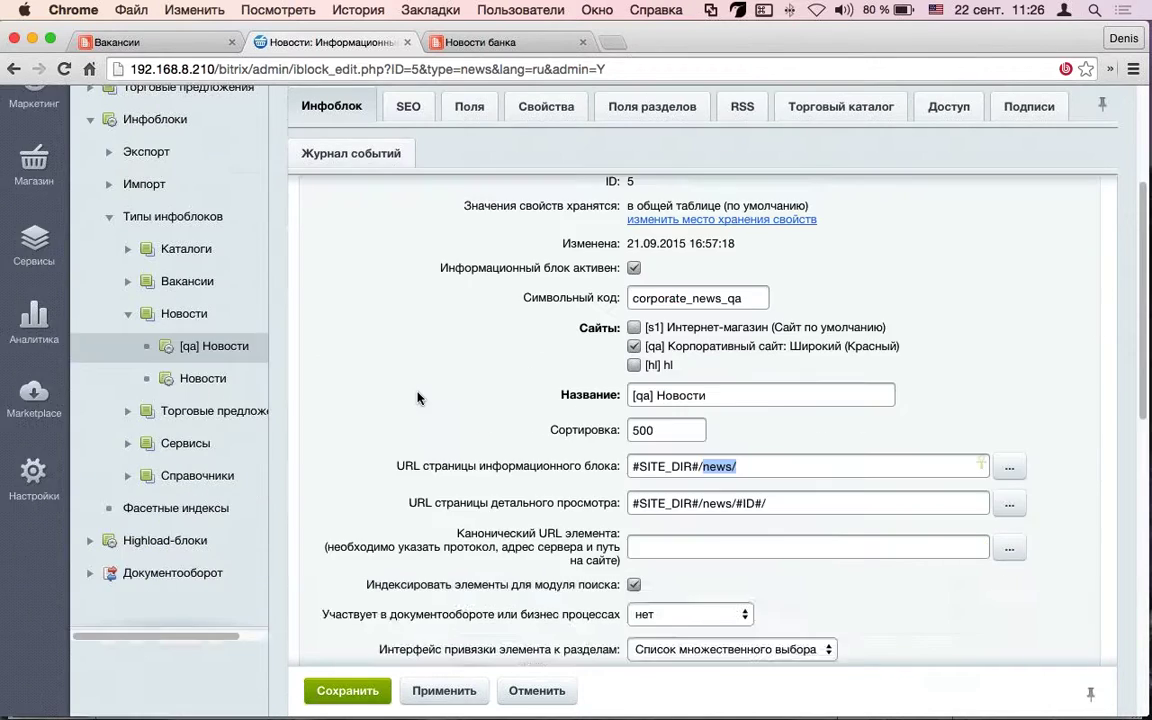
{"action": "scroll", "coordinate": [419, 399], "scroll_direction": "down", "scroll_amount": 5}
{"action": "left_click", "coordinate": [550, 128]}
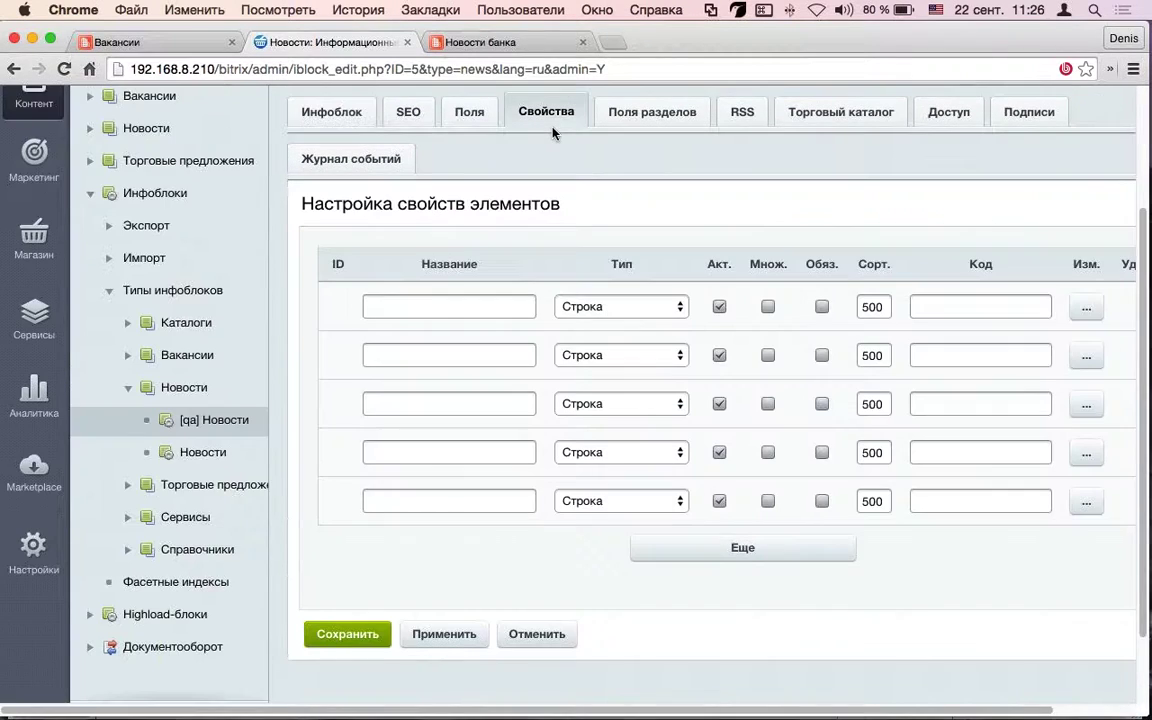
{"action": "scroll", "coordinate": [630, 190], "scroll_direction": "up", "scroll_amount": 2}
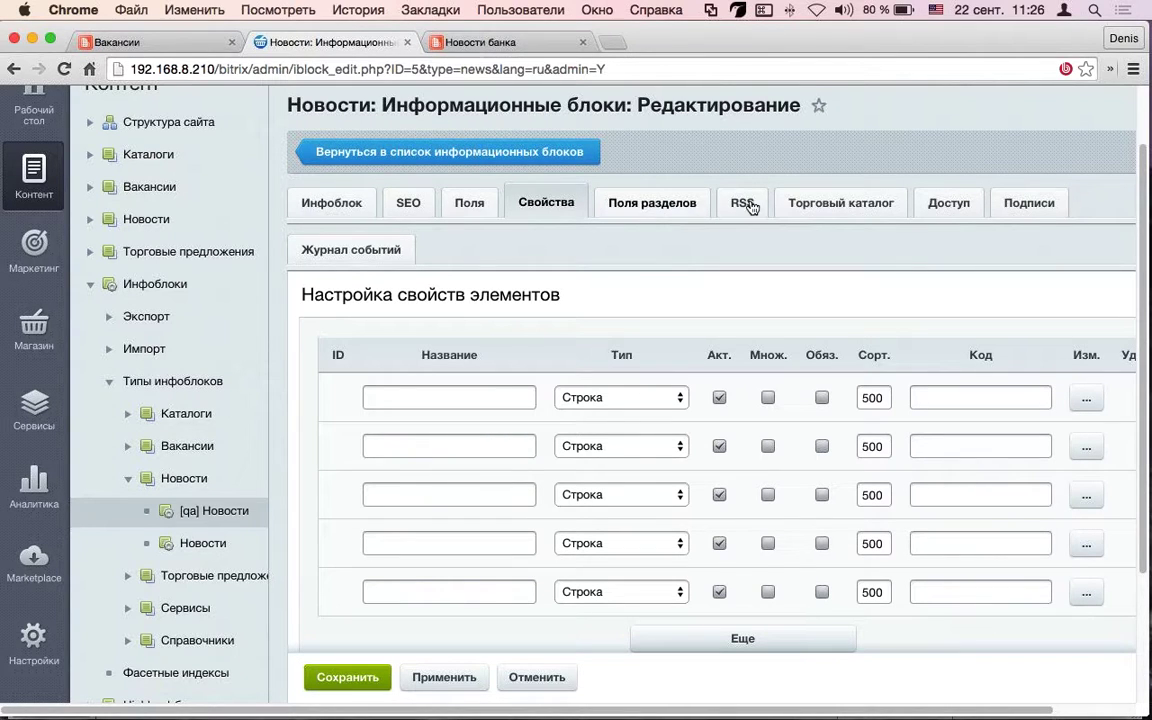
{"action": "left_click", "coordinate": [963, 209]}
Confirm all users keep Чтение as their default access level to [qa] Новости
{"action": "scroll", "coordinate": [652, 360], "scroll_direction": "down", "scroll_amount": 1}
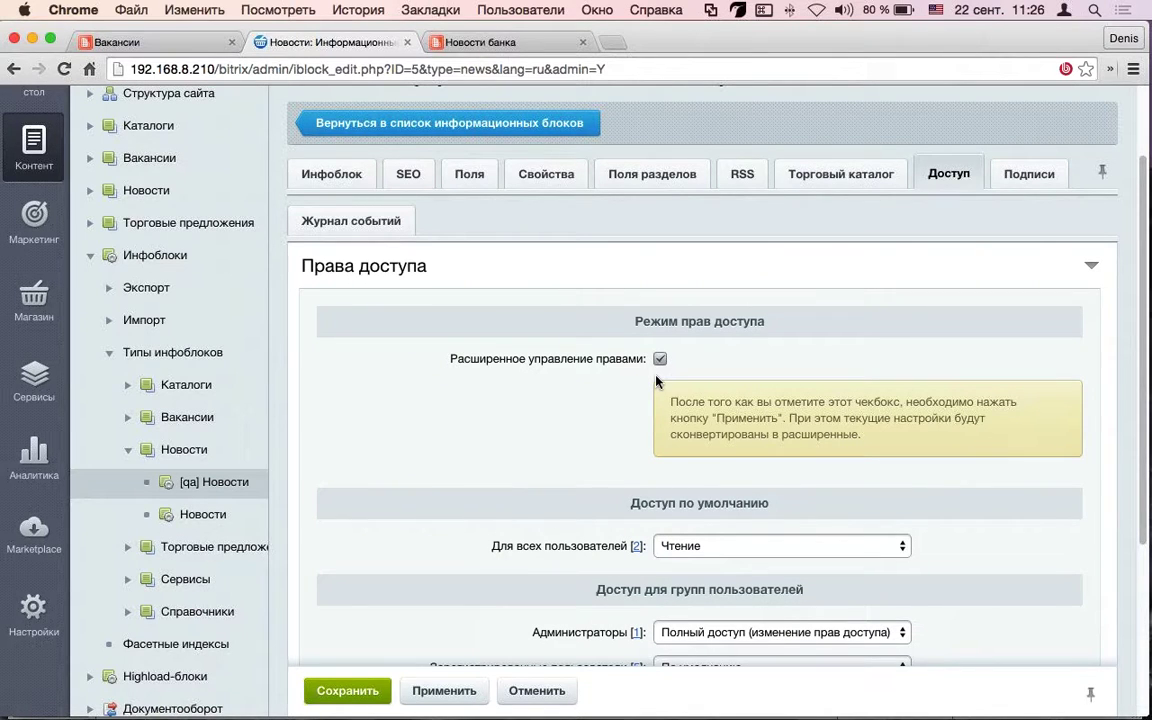
{"action": "scroll", "coordinate": [597, 465], "scroll_direction": "down", "scroll_amount": 2}
{"action": "scroll", "coordinate": [596, 464], "scroll_direction": "down", "scroll_amount": 5}
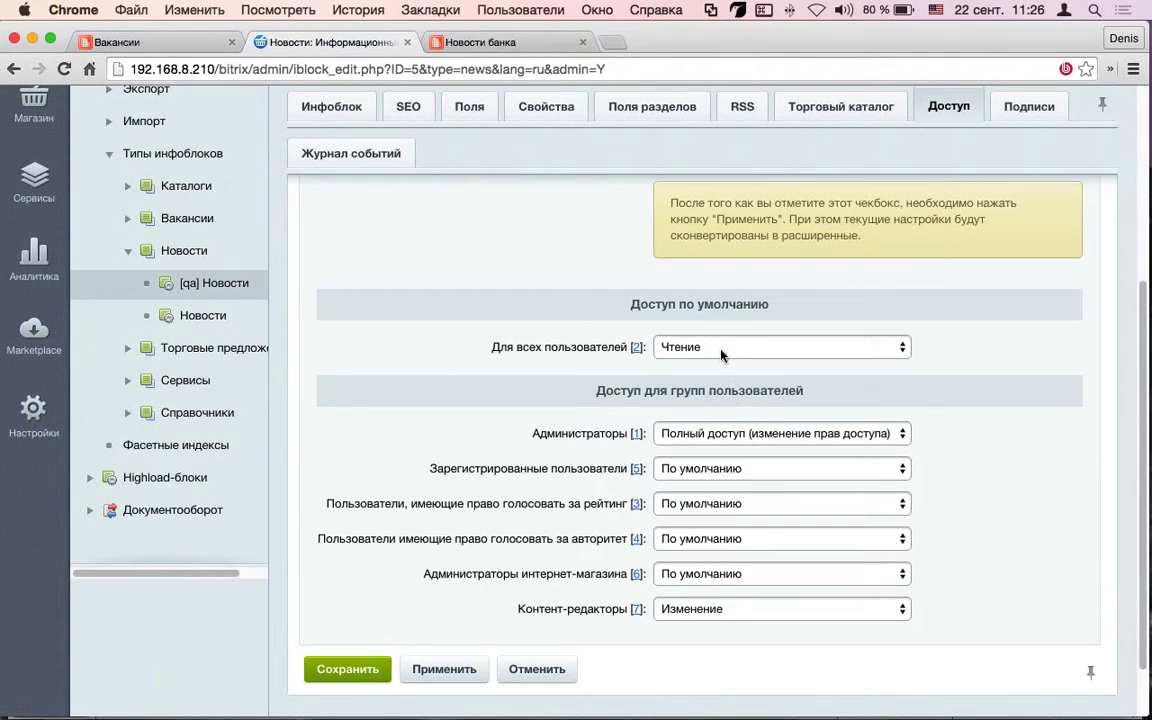
{"action": "left_click", "coordinate": [731, 350]}
{"action": "left_click", "coordinate": [565, 375]}
{"action": "left_click", "coordinate": [733, 347]}
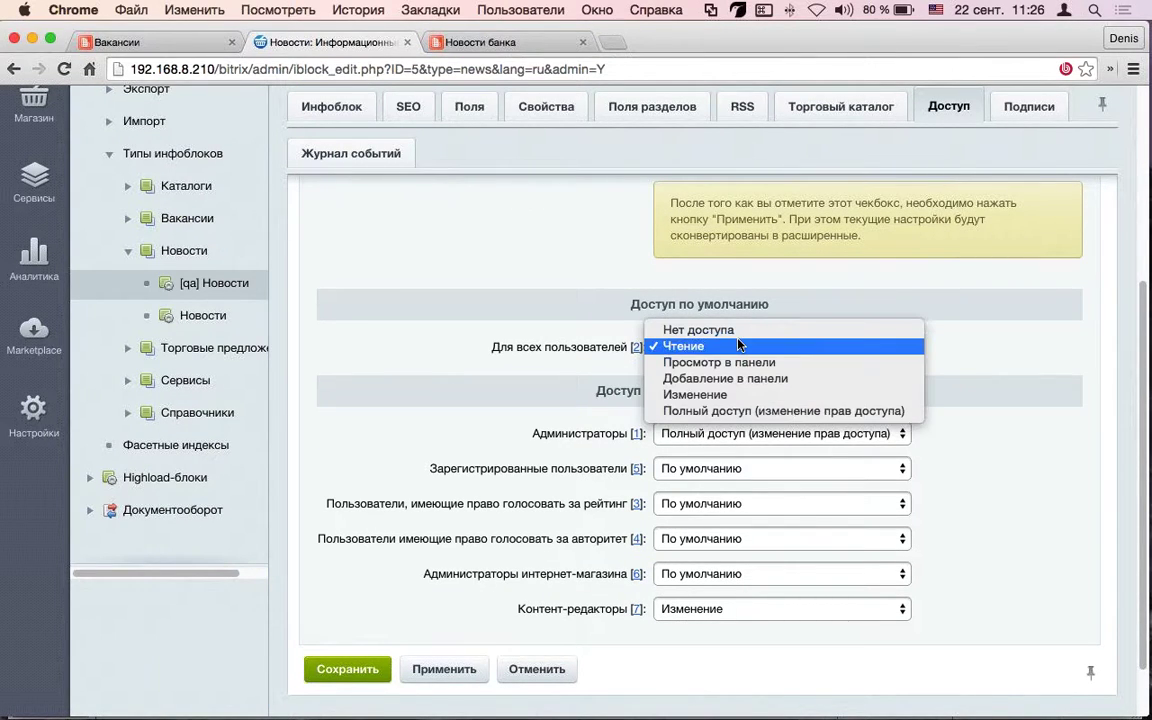
{"action": "left_click", "coordinate": [500, 367]}
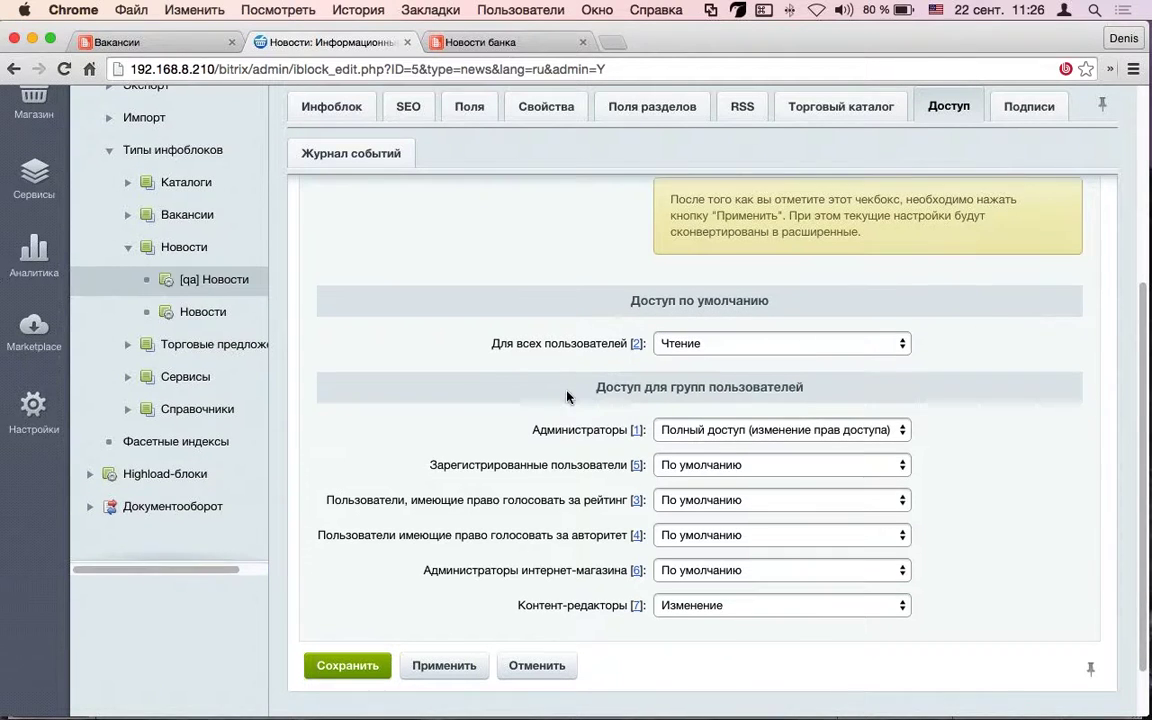
Leave the авторитет voting group's access at По умолчанию, then go to the Подписи captions
{"action": "scroll", "coordinate": [540, 484], "scroll_direction": "down", "scroll_amount": 1}
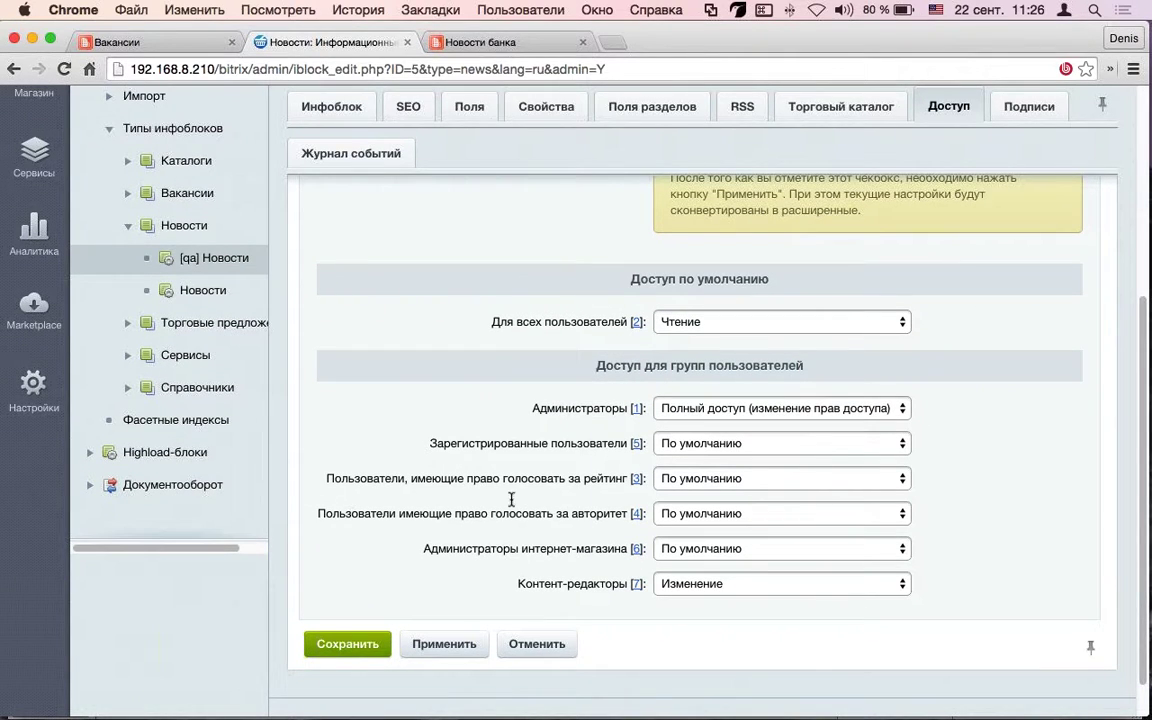
{"action": "left_click_drag", "start_coordinate": [318, 513], "coordinate": [630, 510]}
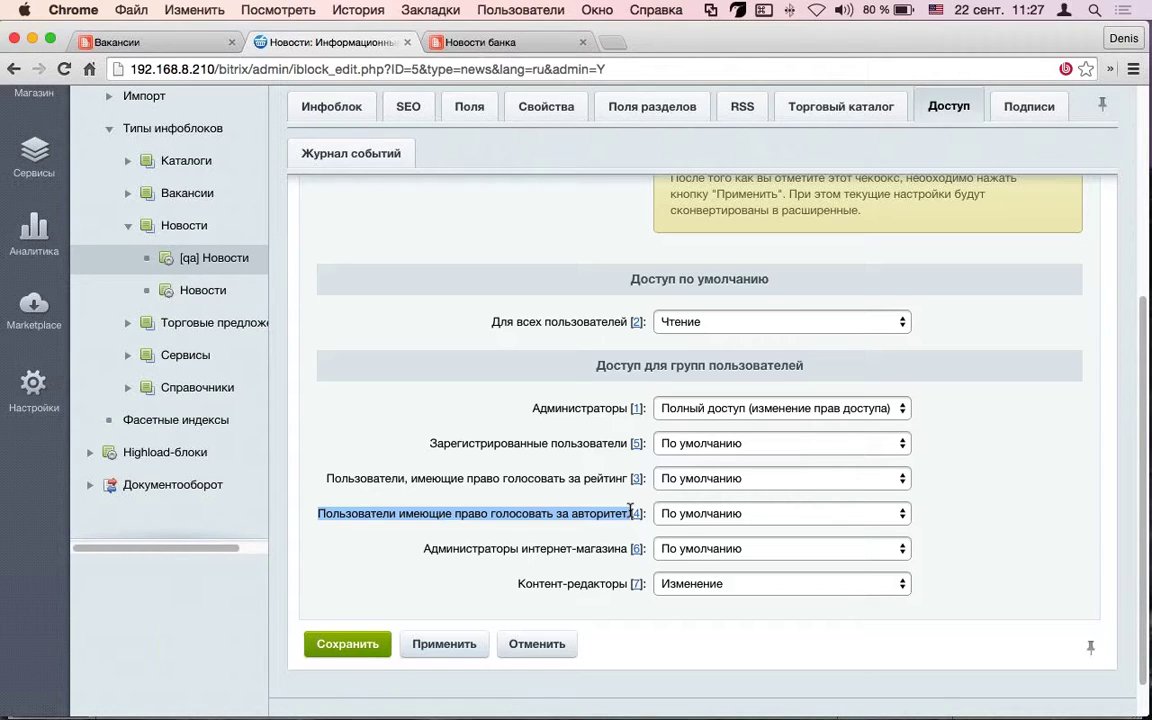
{"action": "left_click", "coordinate": [818, 516]}
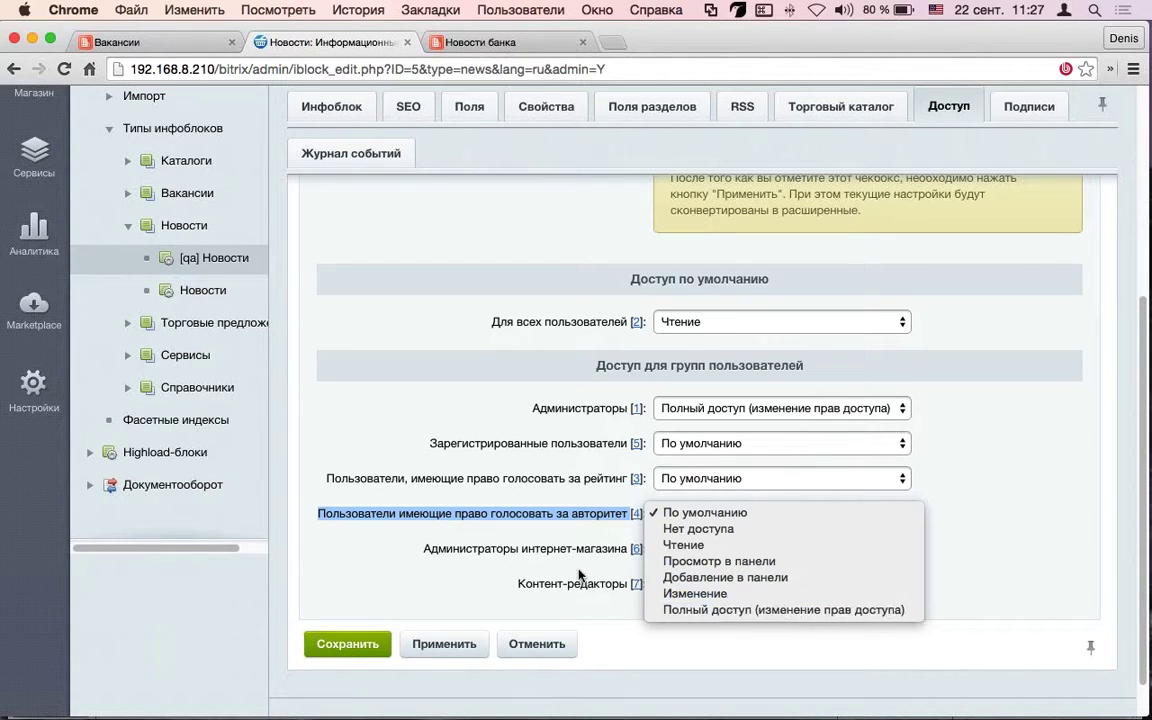
{"action": "left_click", "coordinate": [507, 514]}
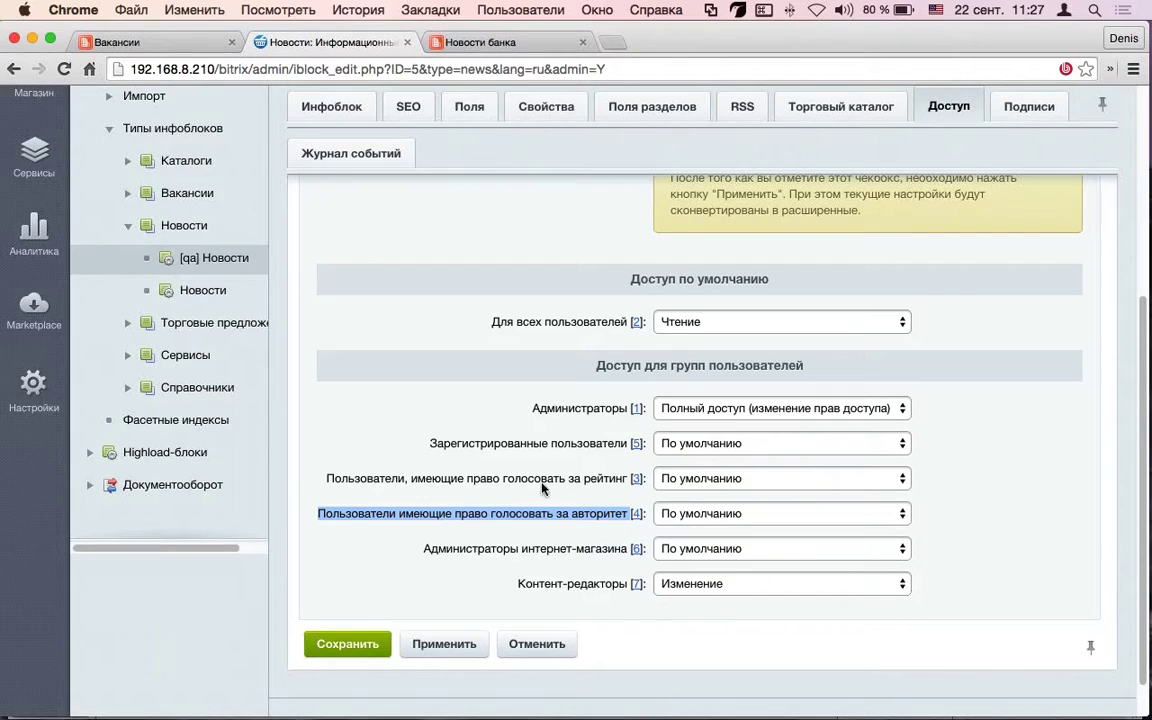
{"action": "scroll", "coordinate": [541, 483], "scroll_direction": "up", "scroll_amount": 5}
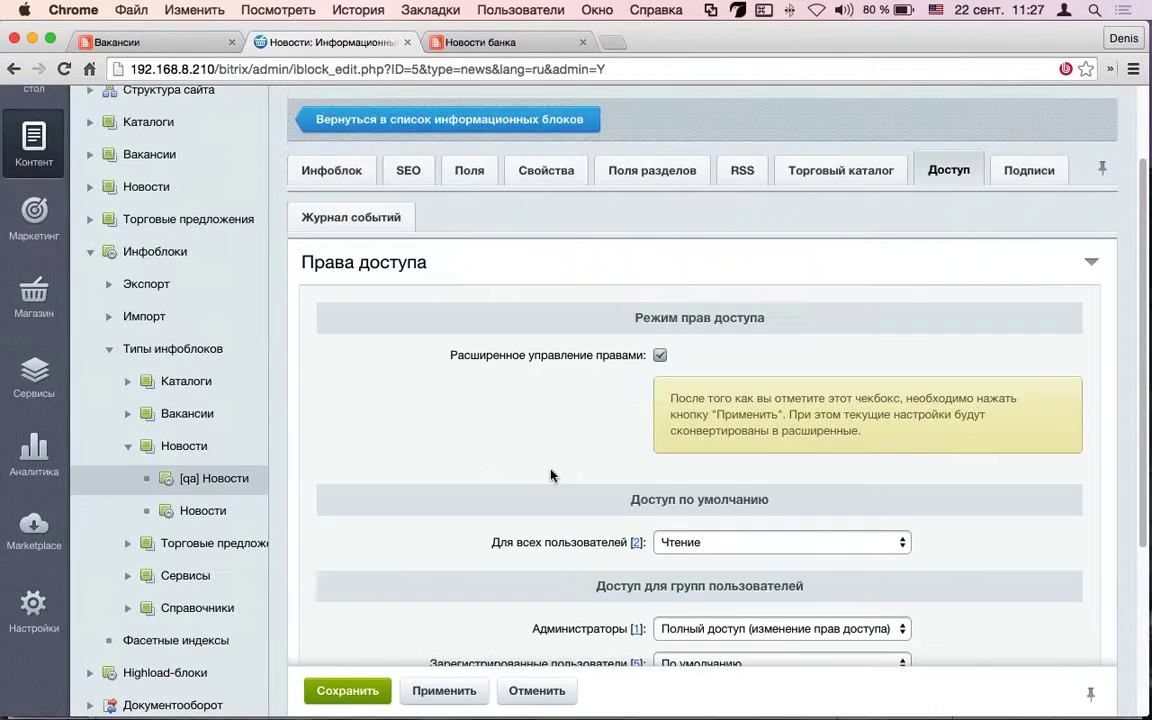
{"action": "left_click", "coordinate": [1015, 180]}
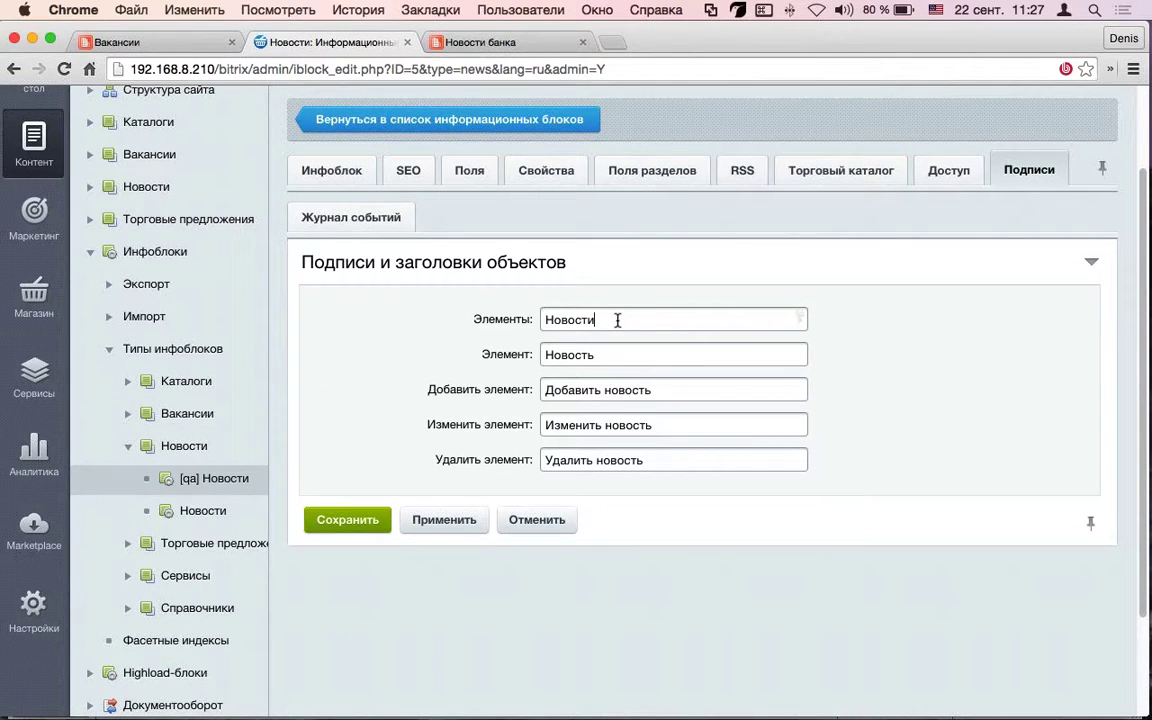
Change the add-item caption from Добавить новость to Добавить элемент and apply it
{"action": "left_click", "coordinate": [151, 38]}
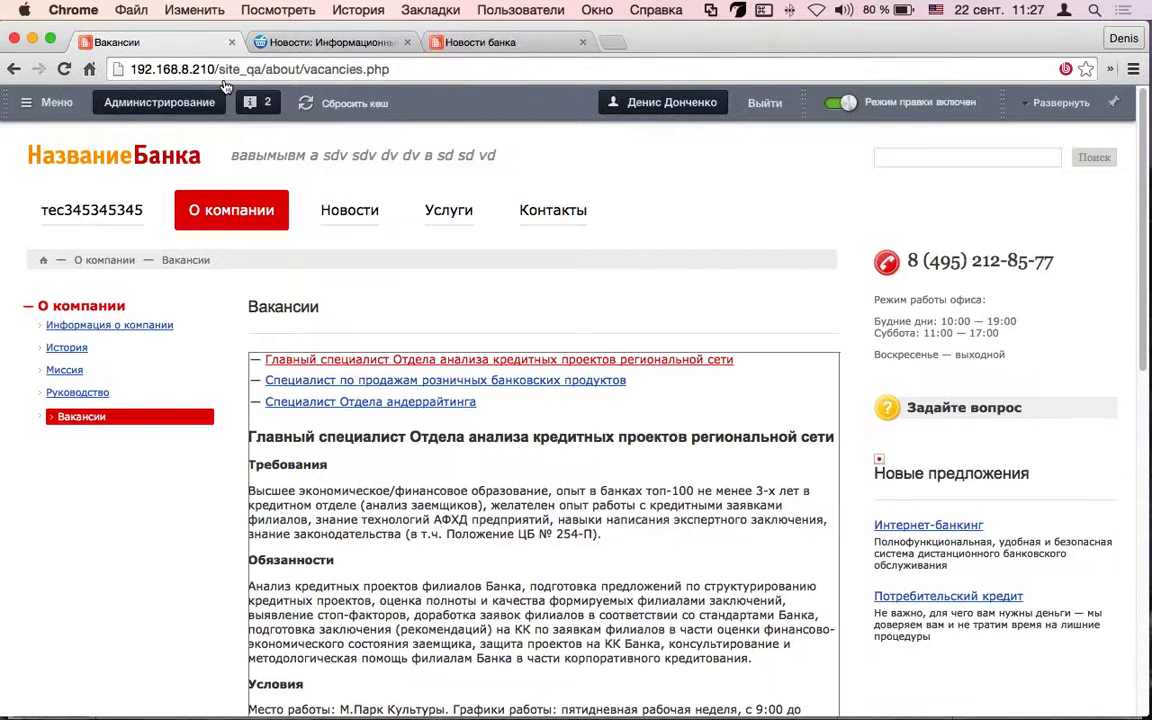
{"action": "left_click", "coordinate": [358, 213]}
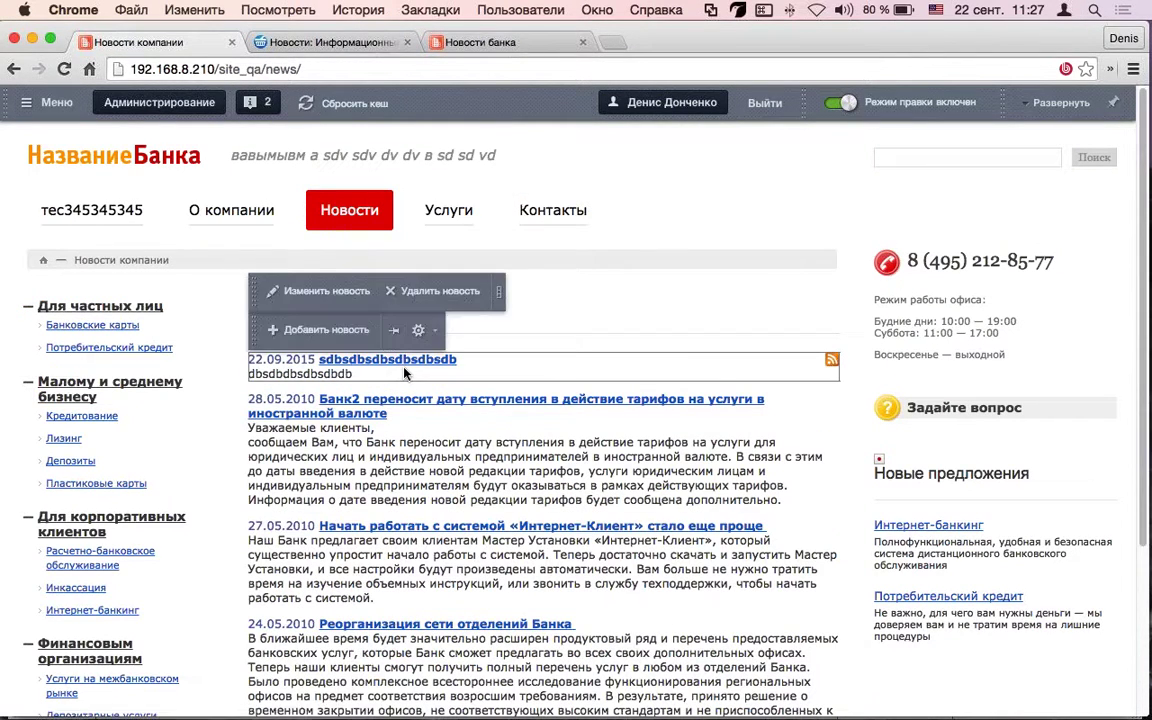
{"action": "left_click", "coordinate": [358, 45]}
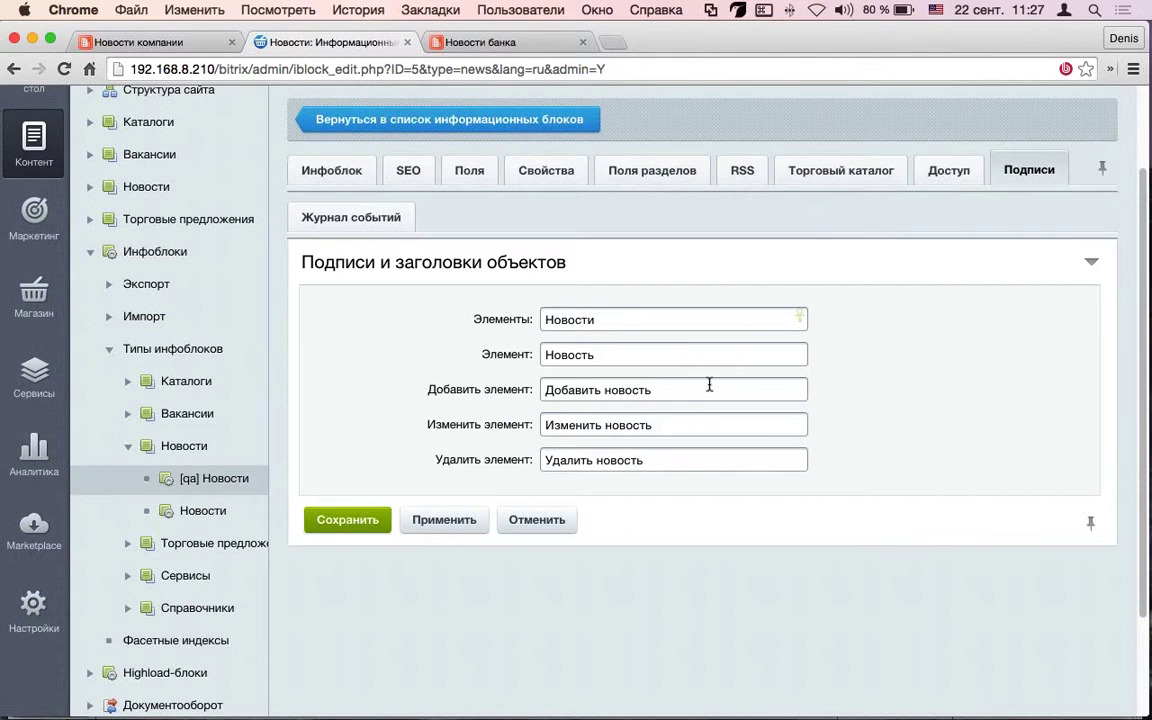
{"action": "left_click_drag", "start_coordinate": [707, 388], "coordinate": [607, 390]}
{"action": "type", "text": "элемент"}
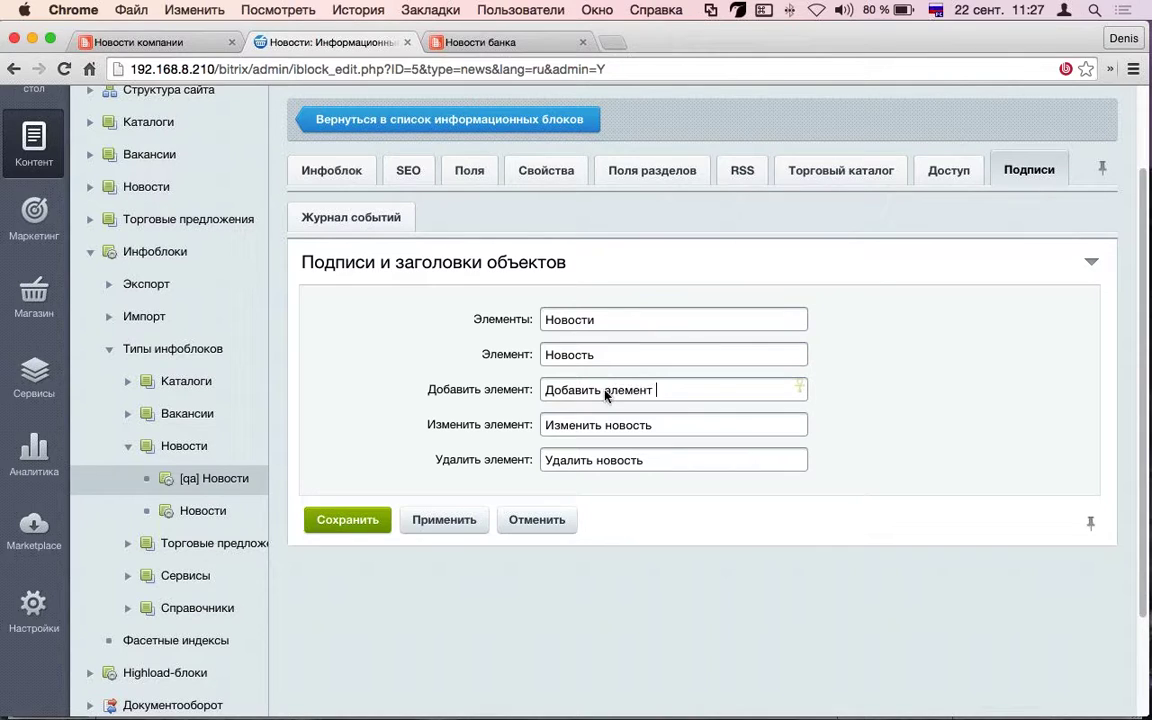
{"action": "left_click", "coordinate": [432, 520]}
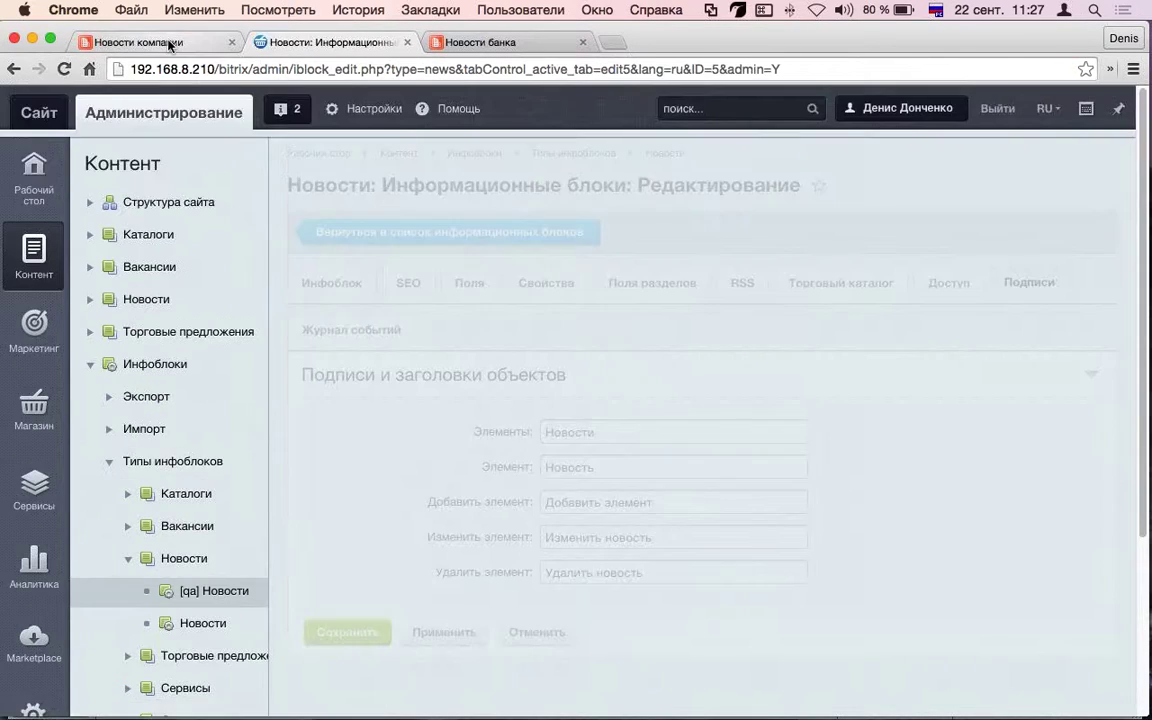
Check the public news page's controls for the new caption, then return to the infoblock settings
{"action": "left_click", "coordinate": [170, 44]}
{"action": "mouse_move", "coordinate": [403, 380]}
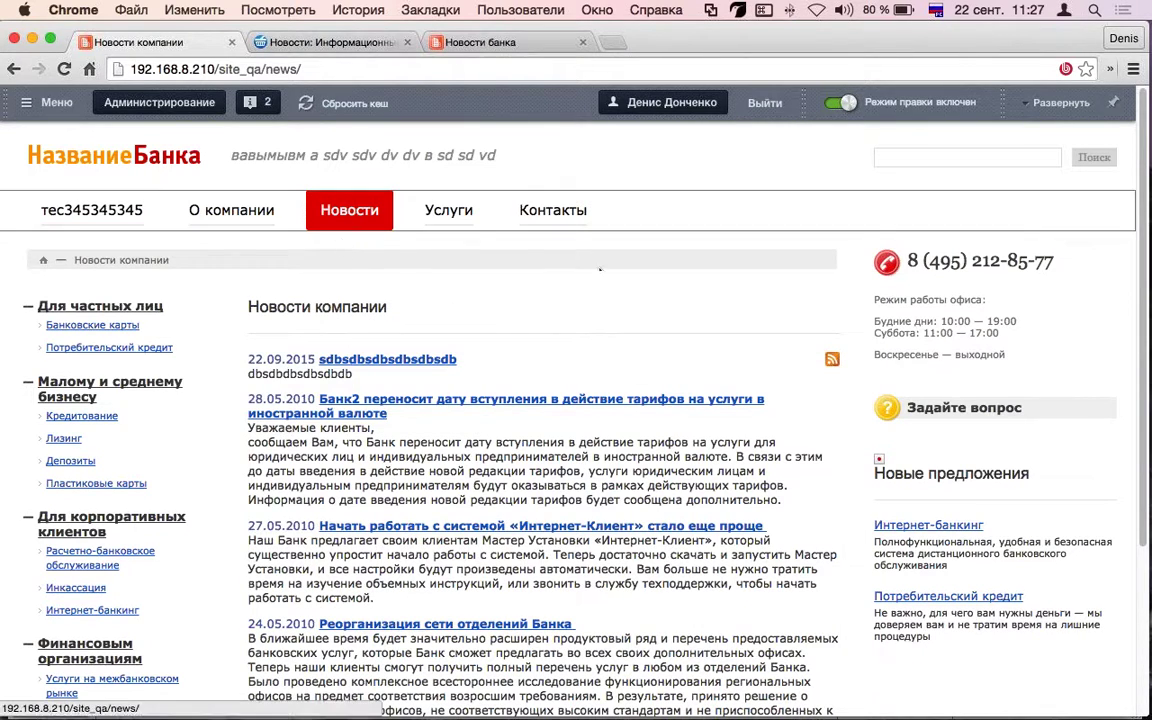
{"action": "mouse_move", "coordinate": [455, 458]}
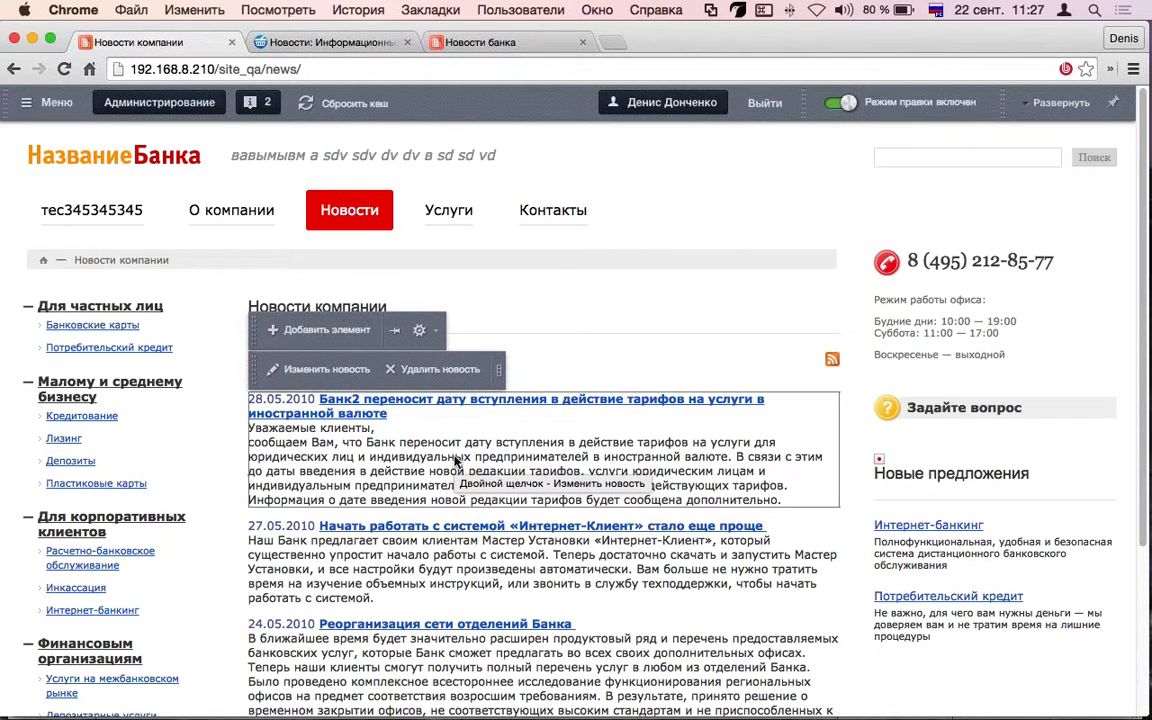
{"action": "left_click", "coordinate": [322, 43]}
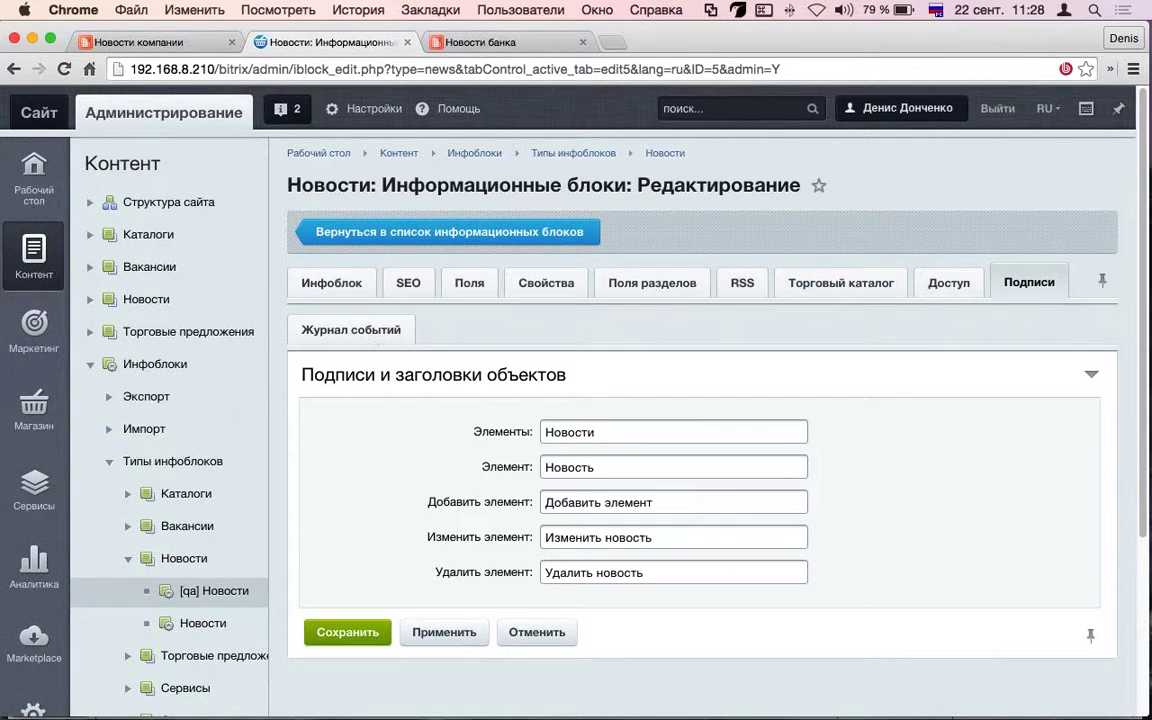
{"action": "left_click", "coordinate": [160, 44]}
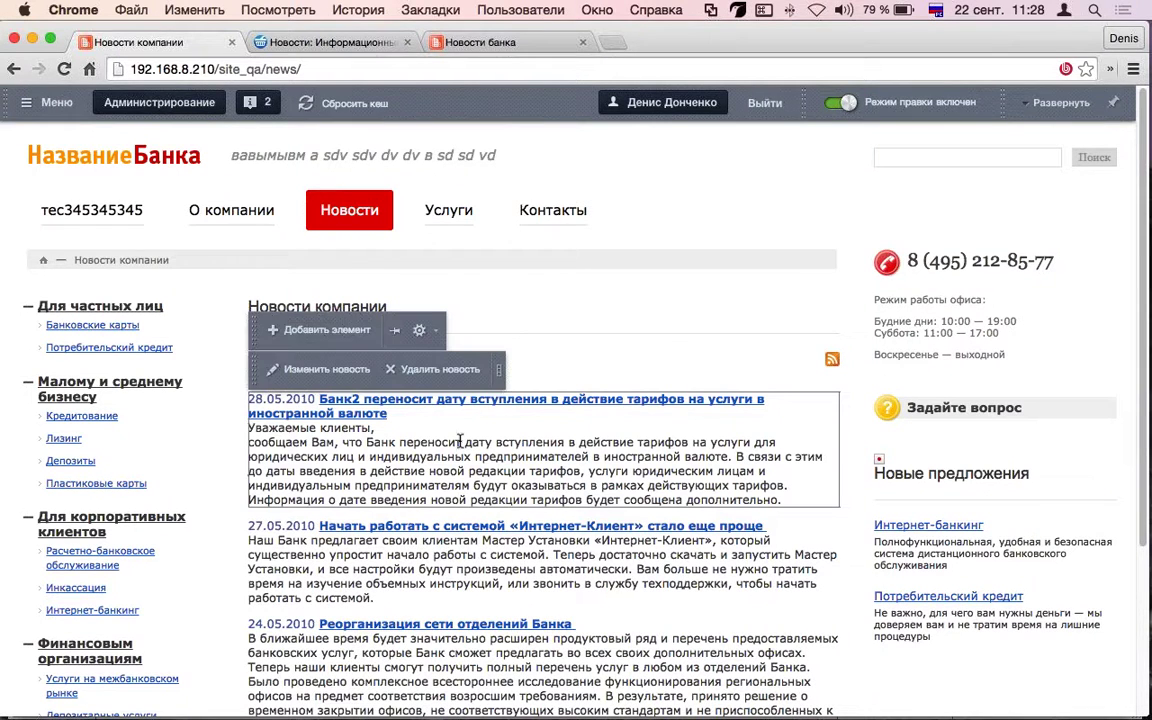
Inspect the public add-news form and its SEO tab, then expand Контент > Новости in admin
{"action": "left_click", "coordinate": [345, 339]}
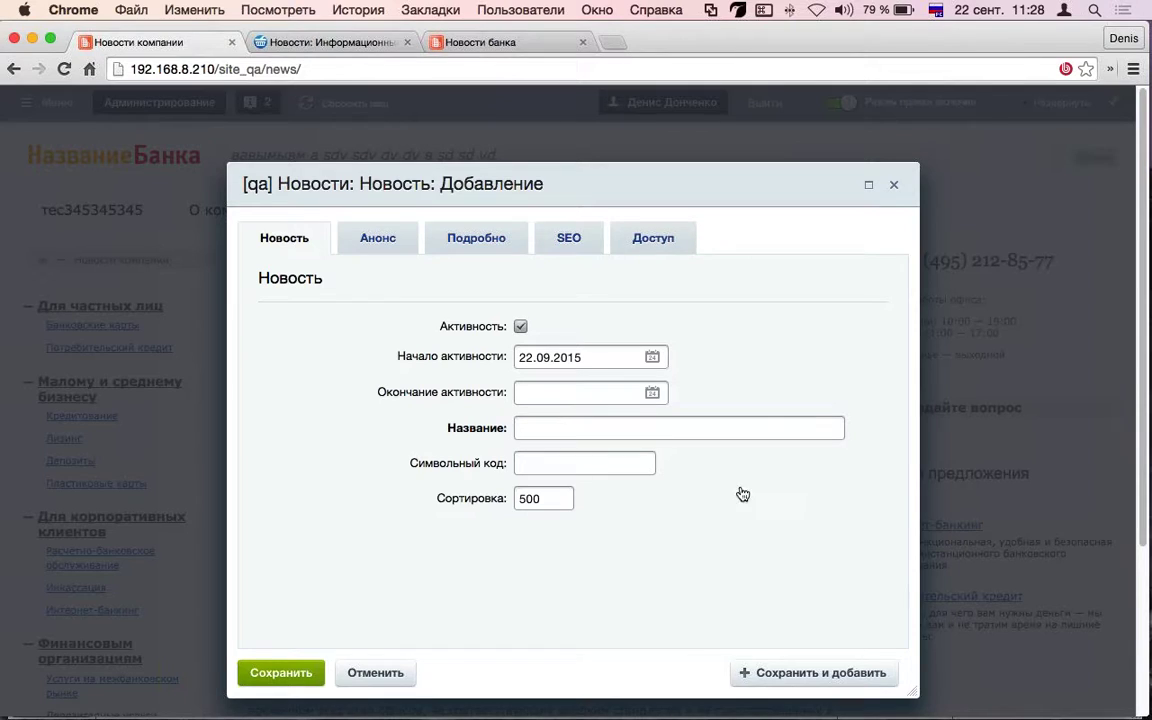
{"action": "left_click", "coordinate": [568, 240]}
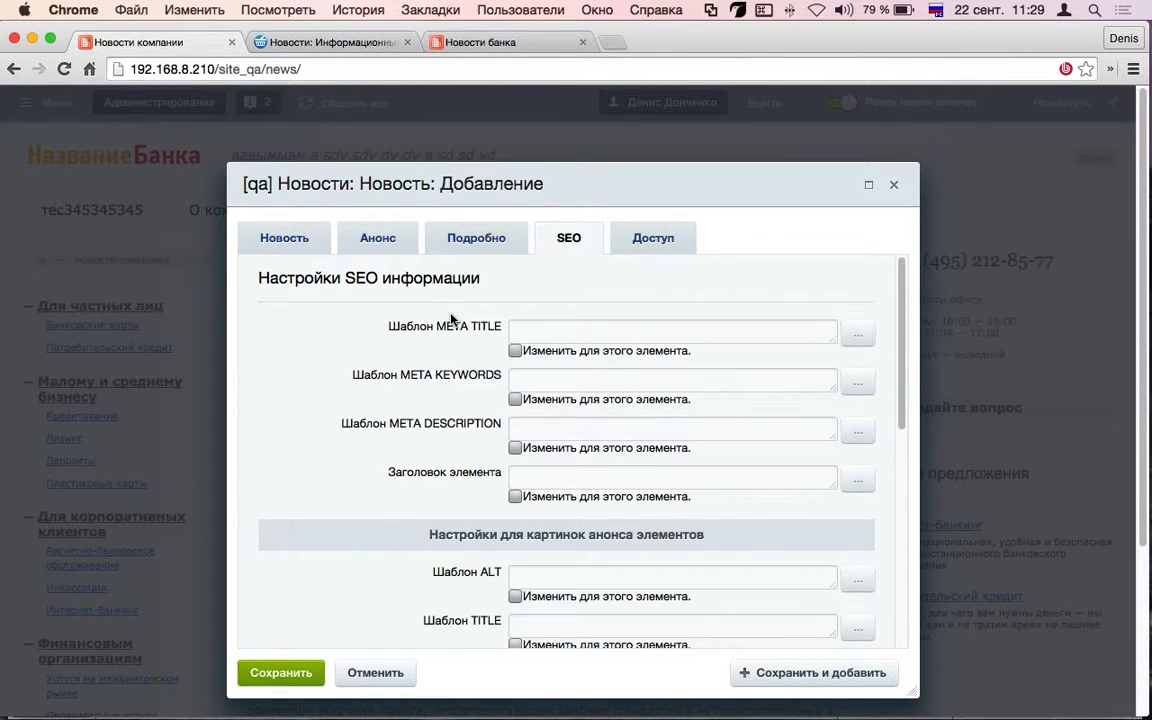
{"action": "left_click", "coordinate": [279, 244]}
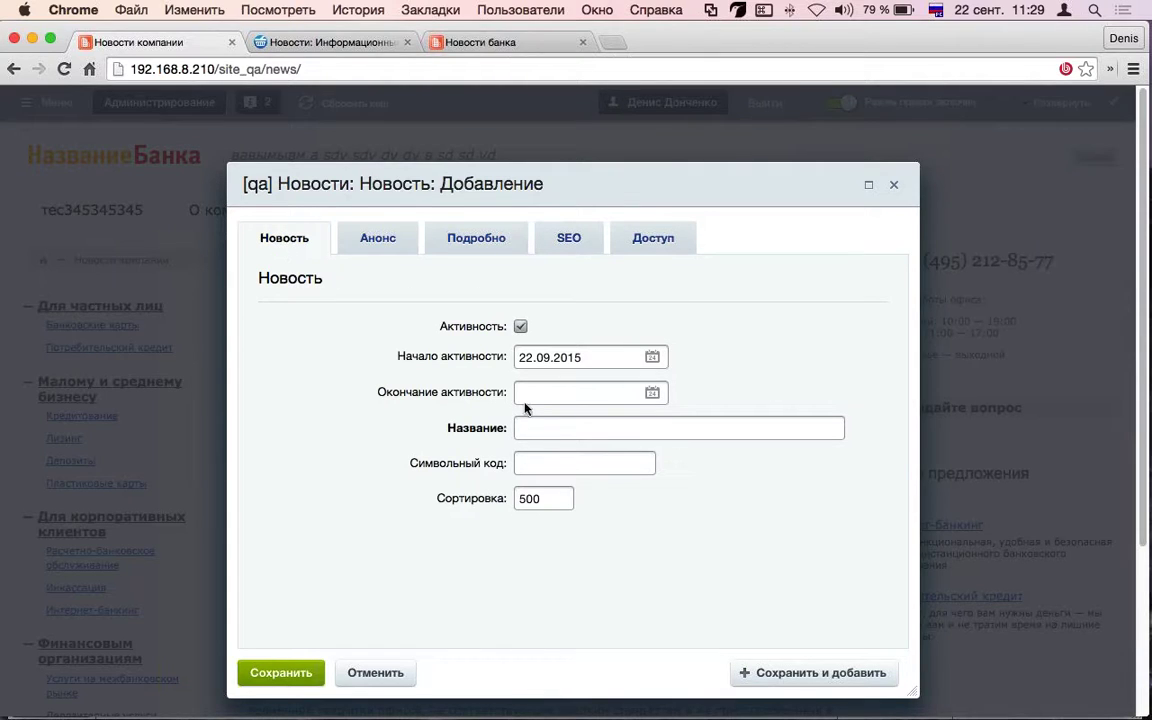
{"action": "left_click", "coordinate": [333, 43]}
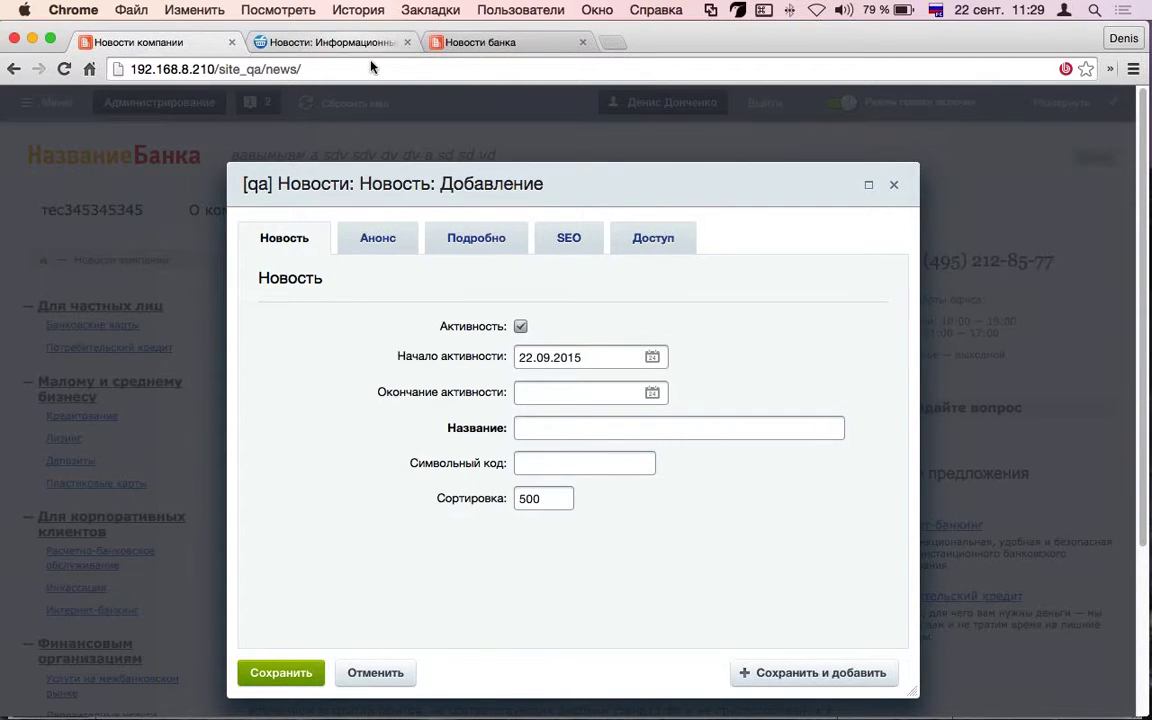
{"action": "left_click", "coordinate": [90, 299]}
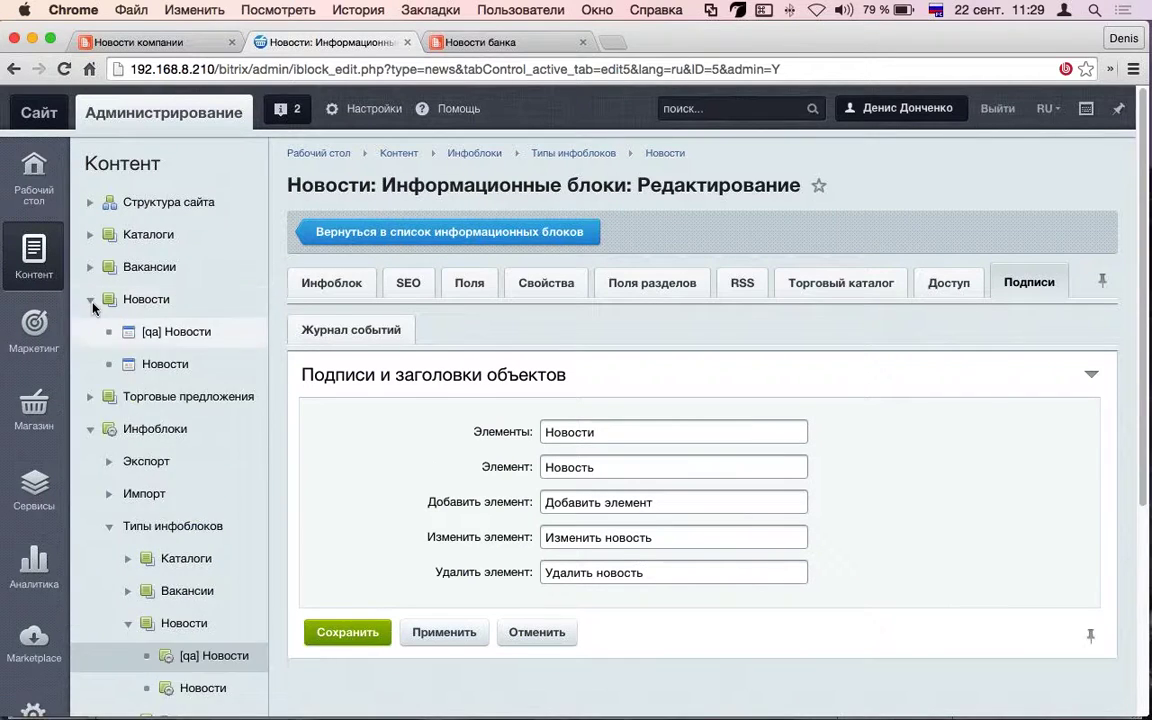
Open the [qa] Новости element list and its column settings via the gear menu's Настроить
{"action": "left_click", "coordinate": [143, 333]}
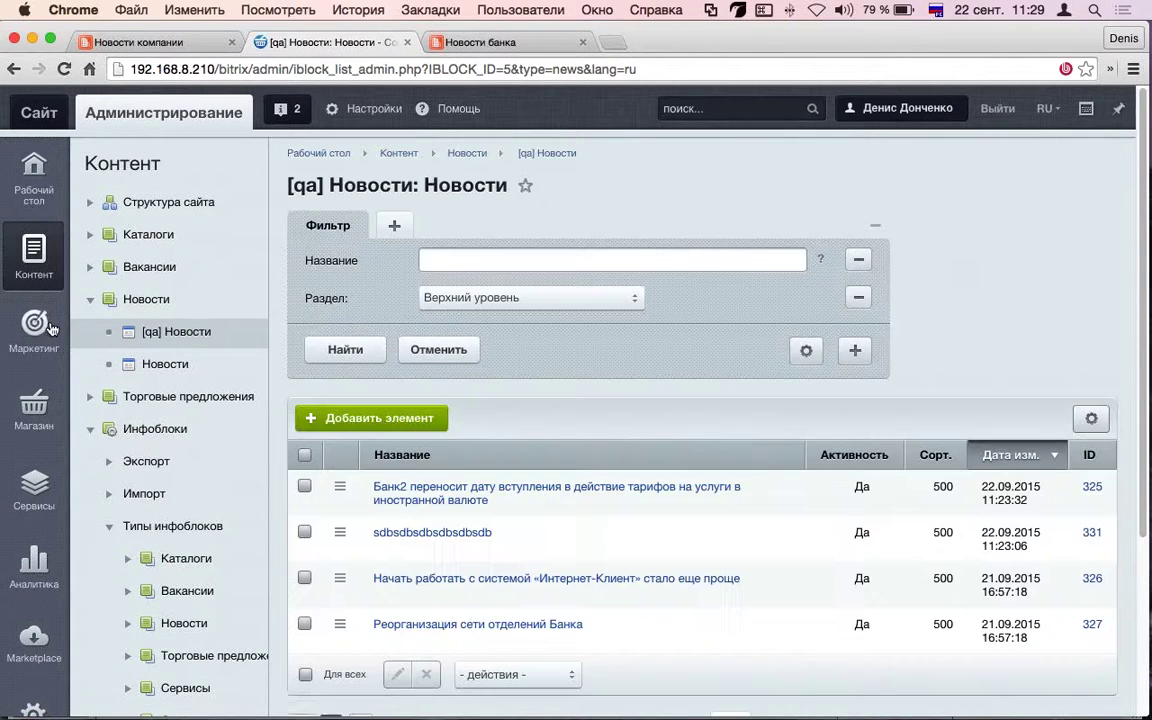
{"action": "left_click", "coordinate": [208, 332]}
{"action": "left_click", "coordinate": [1088, 423]}
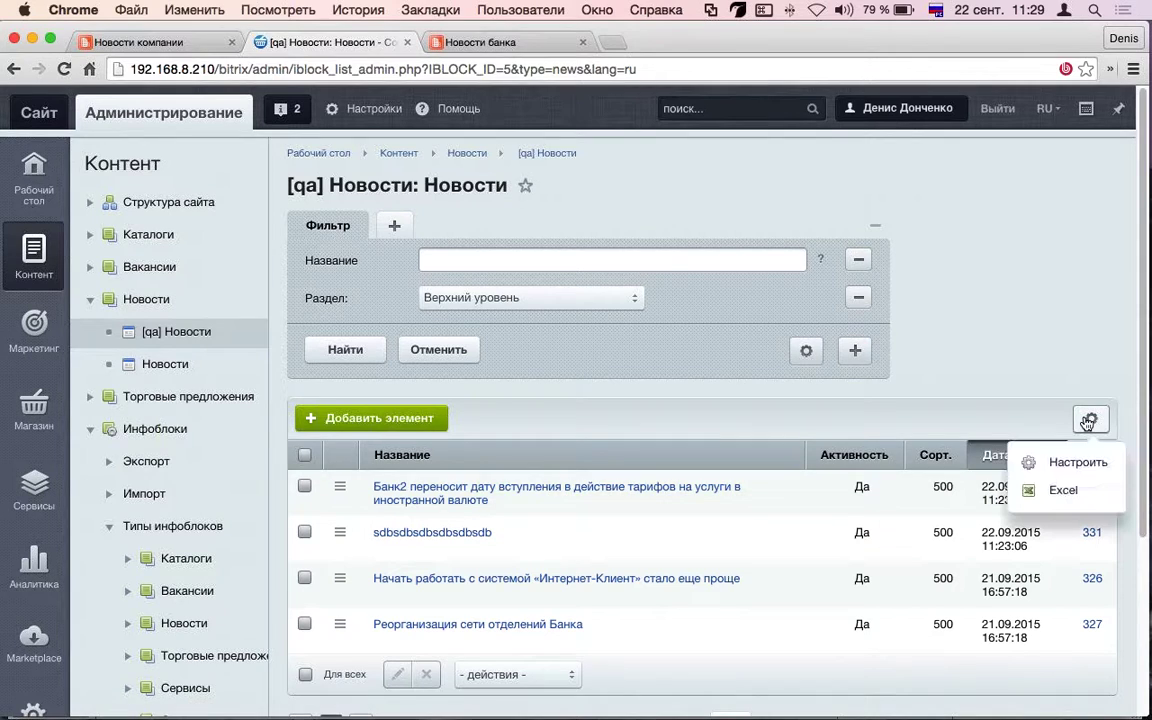
{"action": "left_click", "coordinate": [1055, 464]}
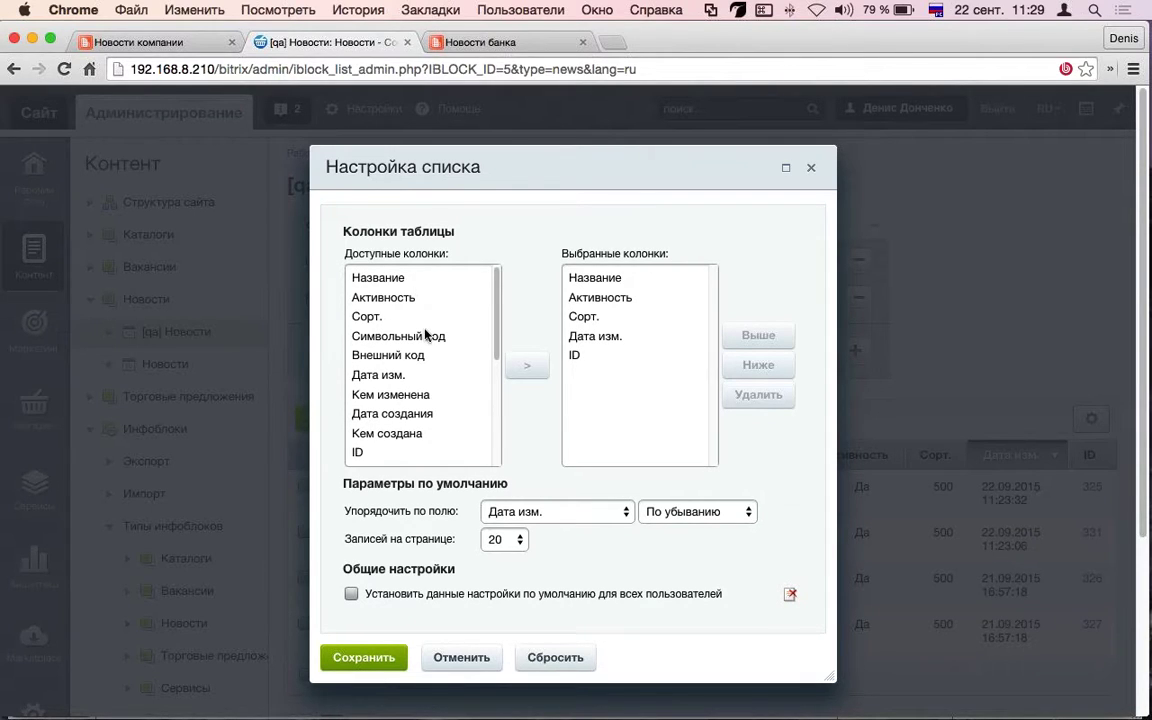
{"action": "left_click", "coordinate": [382, 277]}
{"action": "left_click", "coordinate": [398, 298]}
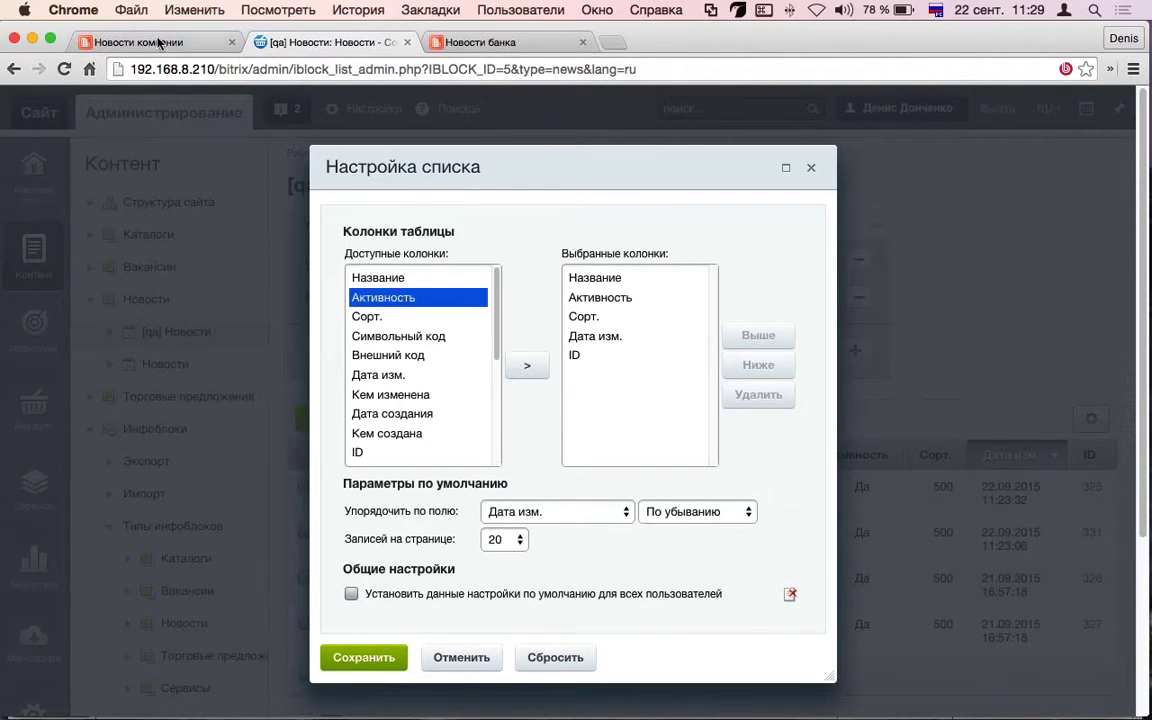
{"action": "left_click", "coordinate": [145, 41]}
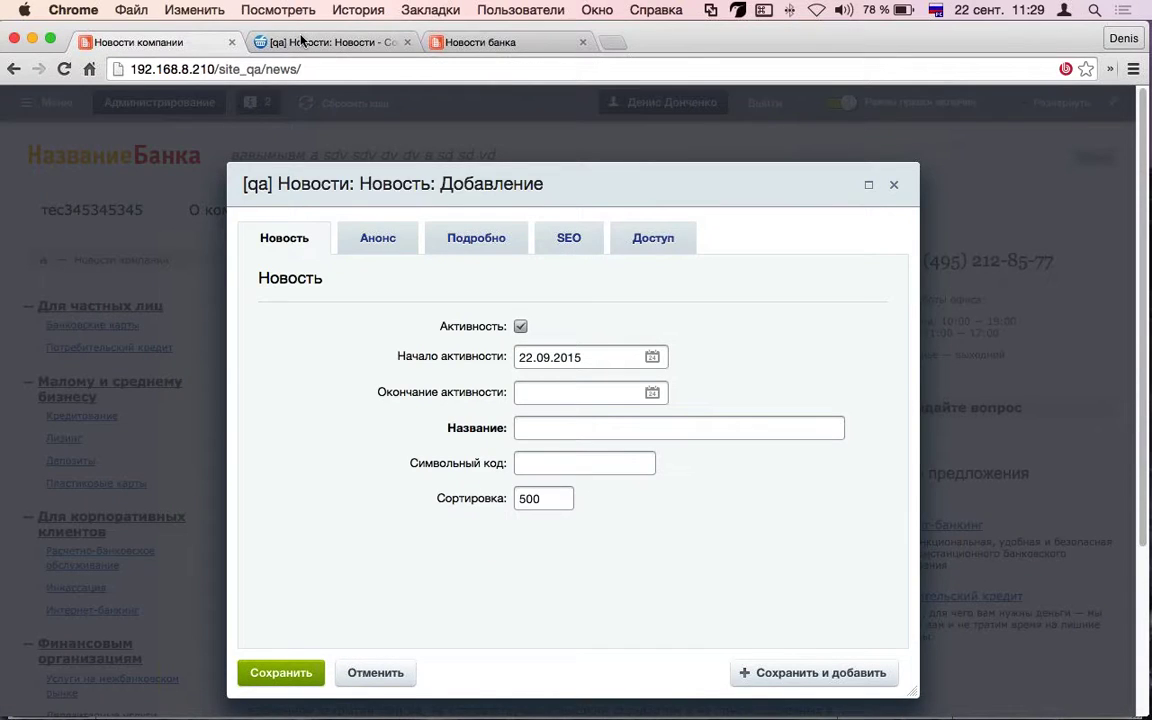
{"action": "left_click", "coordinate": [275, 41]}
Remove Активность, Сорт., Дата изм. and ID from the displayed columns, leaving Название, and save
{"action": "left_click", "coordinate": [603, 298]}
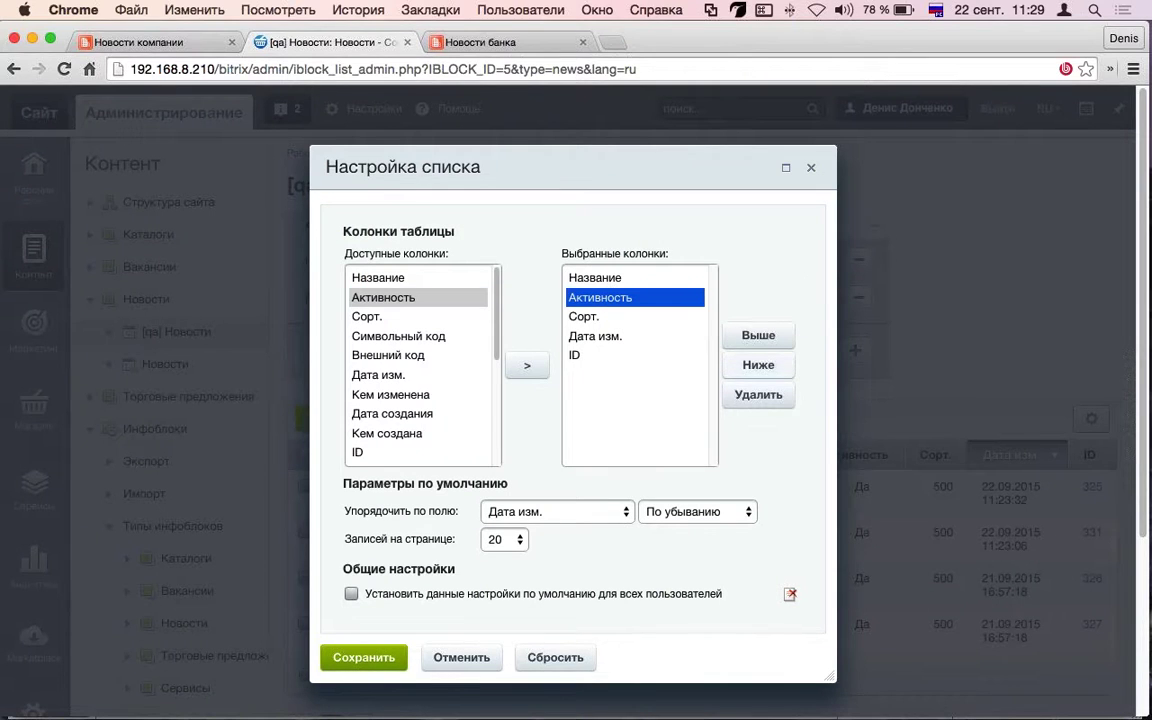
{"action": "left_click", "coordinate": [768, 395]}
{"action": "left_click", "coordinate": [576, 299]}
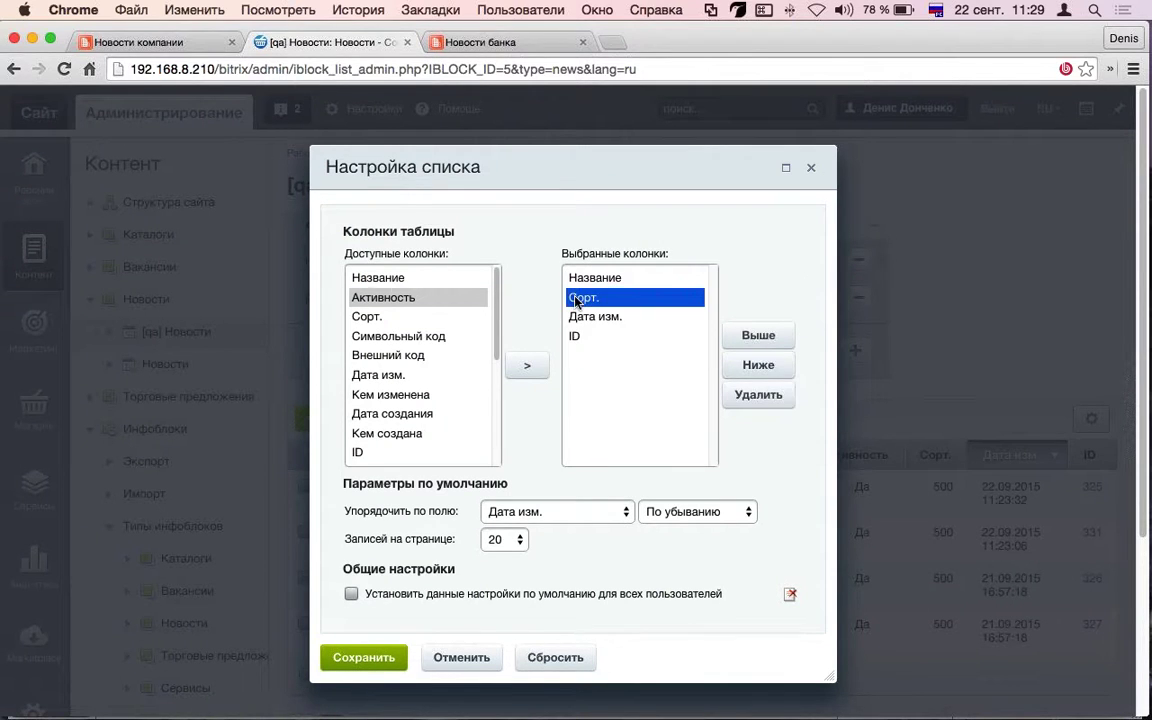
{"action": "left_click", "coordinate": [765, 396]}
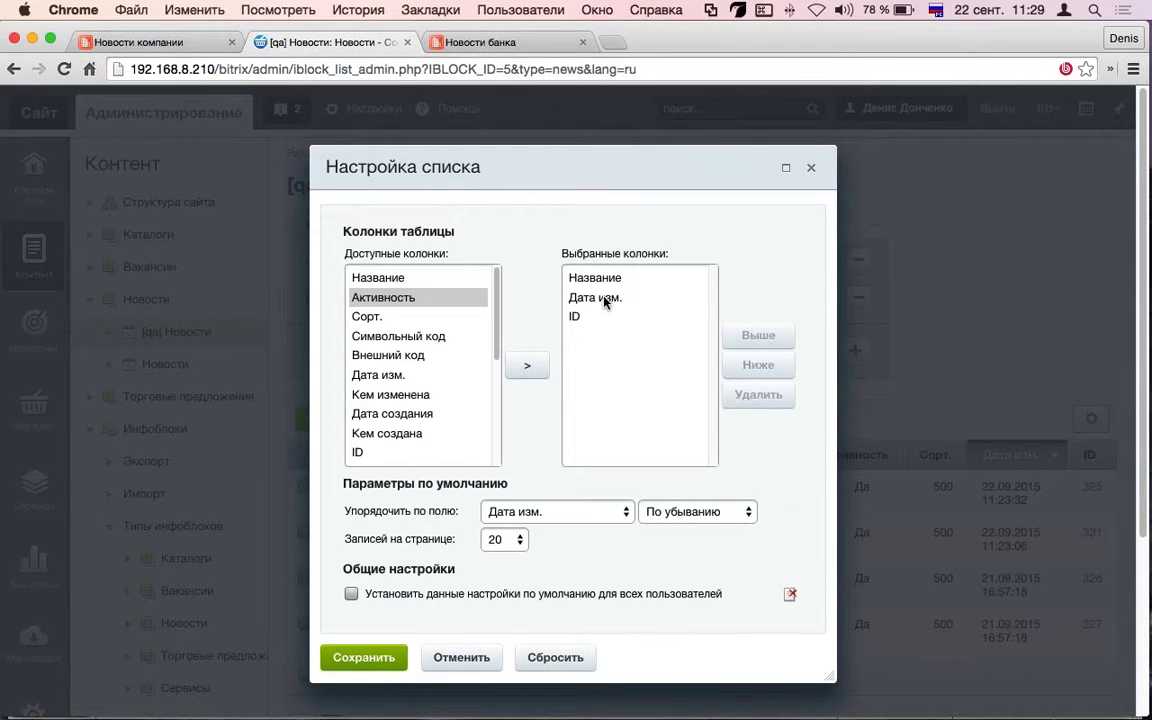
{"action": "left_click", "coordinate": [605, 299]}
{"action": "left_click", "coordinate": [745, 398]}
{"action": "left_click", "coordinate": [626, 299]}
{"action": "left_click", "coordinate": [758, 397]}
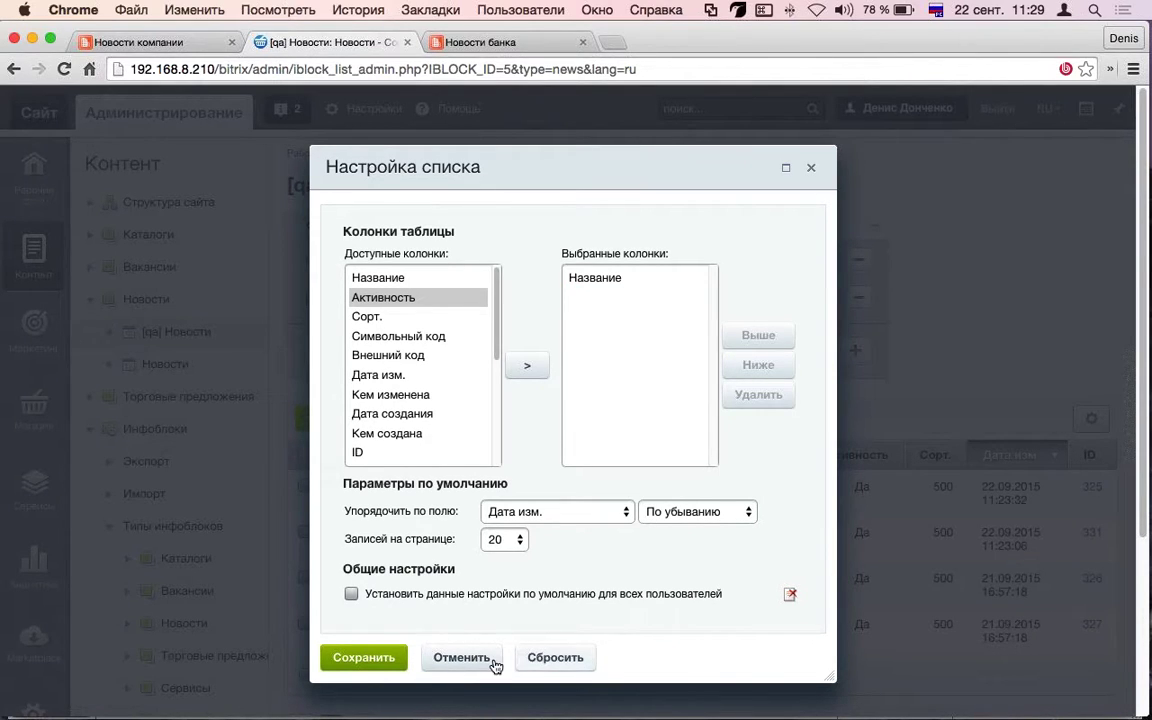
{"action": "left_click", "coordinate": [379, 658]}
{"action": "left_click", "coordinate": [175, 43]}
{"action": "key", "text": "super+r"}
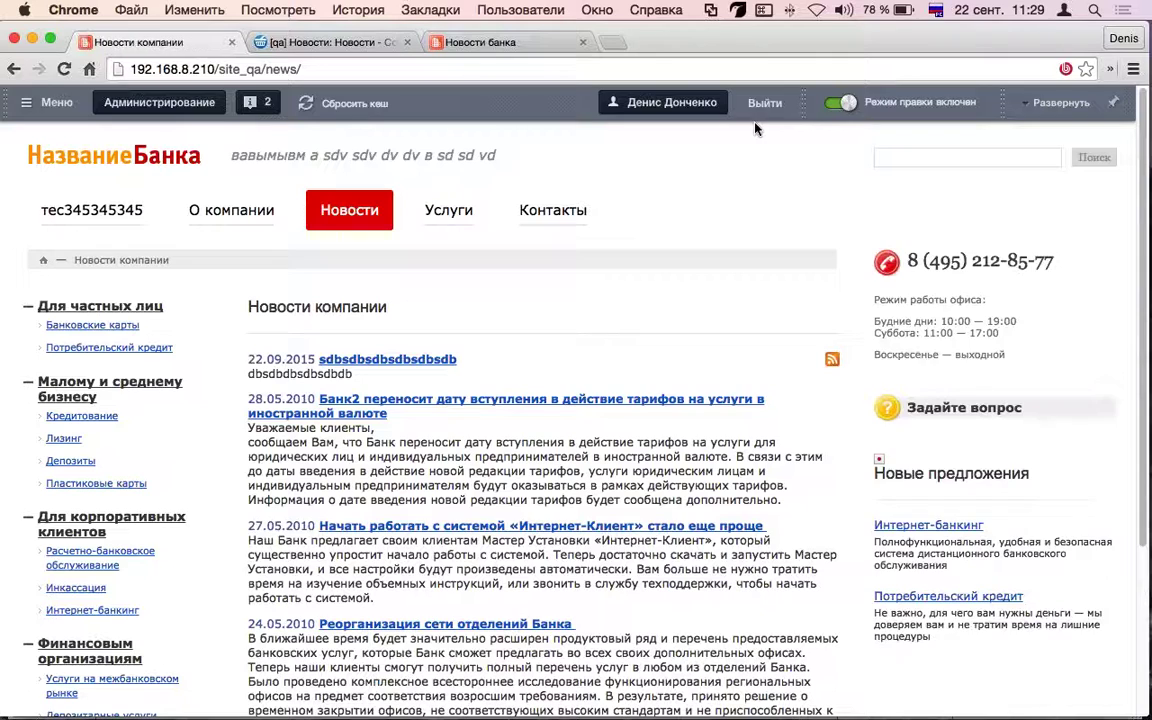
Clear the site cache and open the public add-news form to view its Анонс fields
{"action": "left_click", "coordinate": [343, 104]}
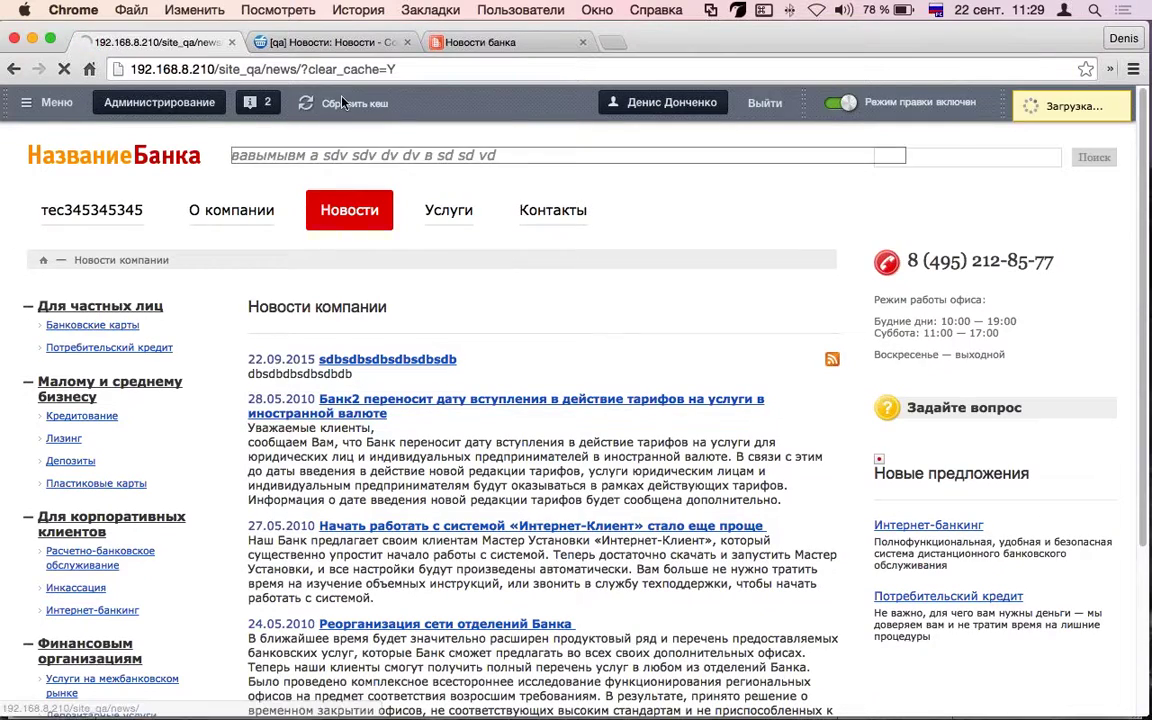
{"action": "left_click", "coordinate": [335, 337]}
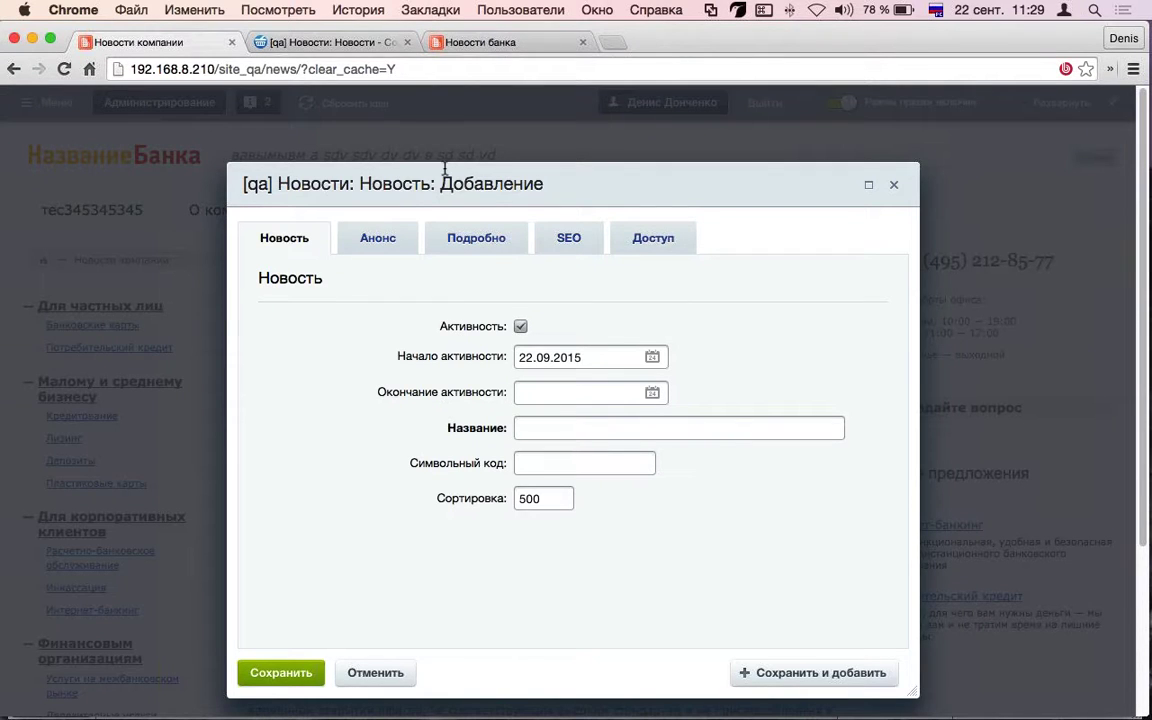
{"action": "left_click", "coordinate": [290, 43]}
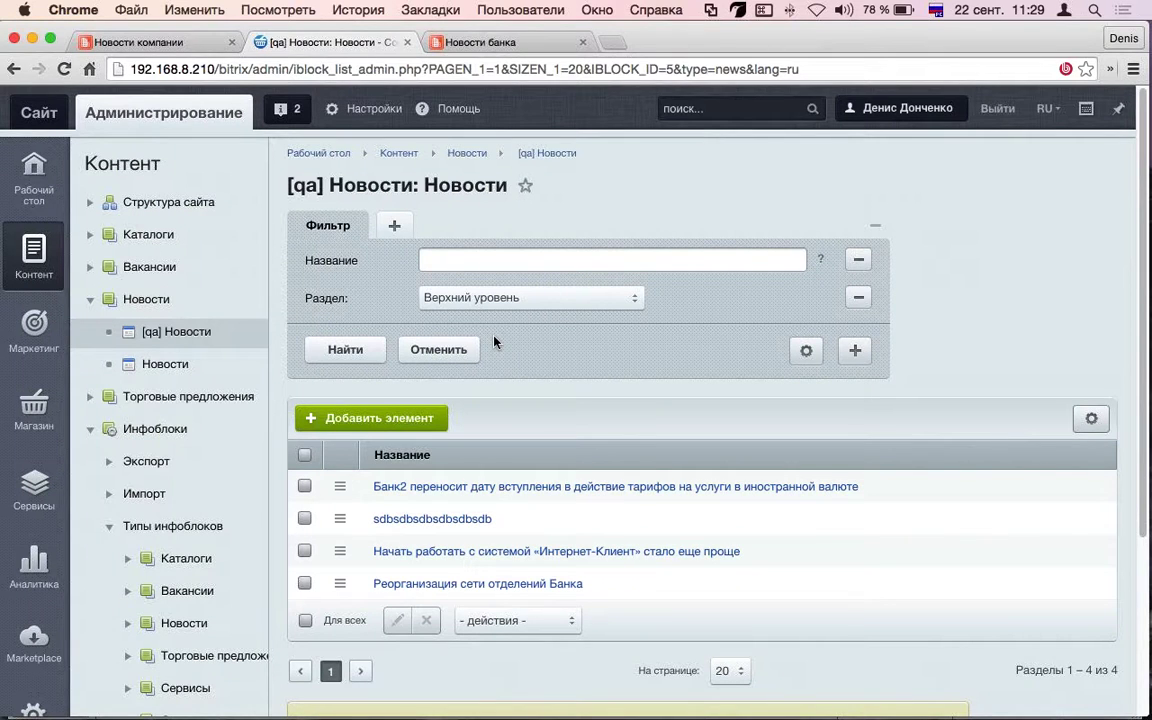
{"action": "left_click", "coordinate": [165, 45]}
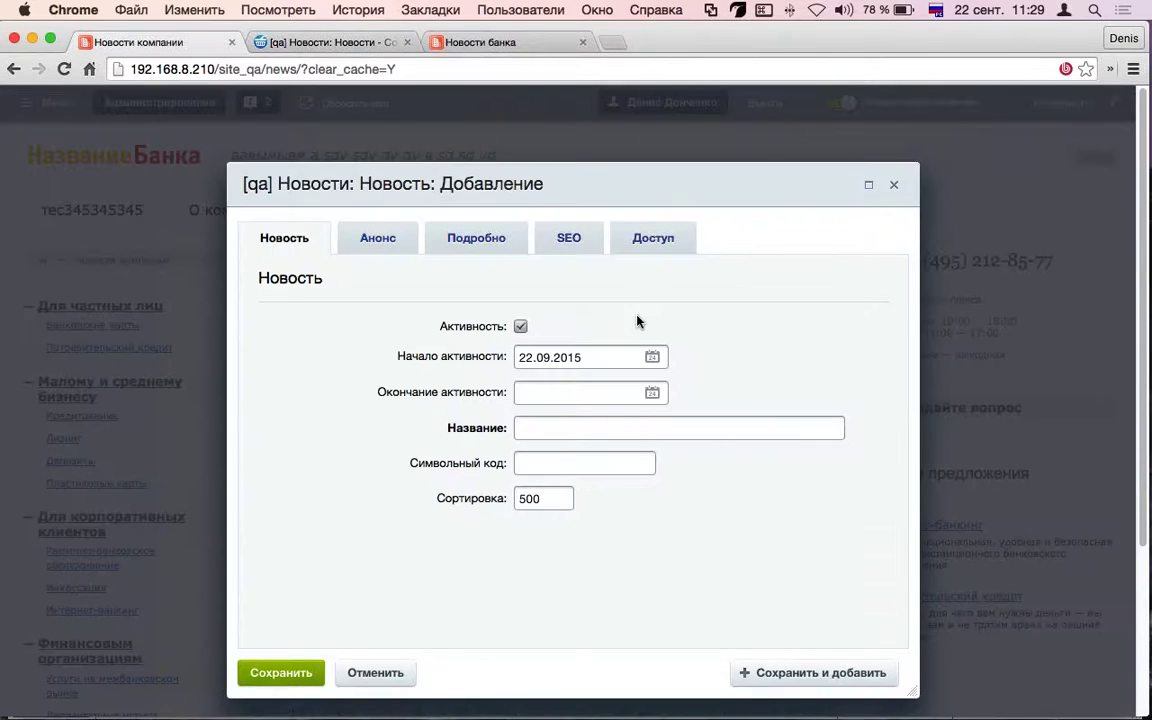
{"action": "left_click", "coordinate": [894, 184]}
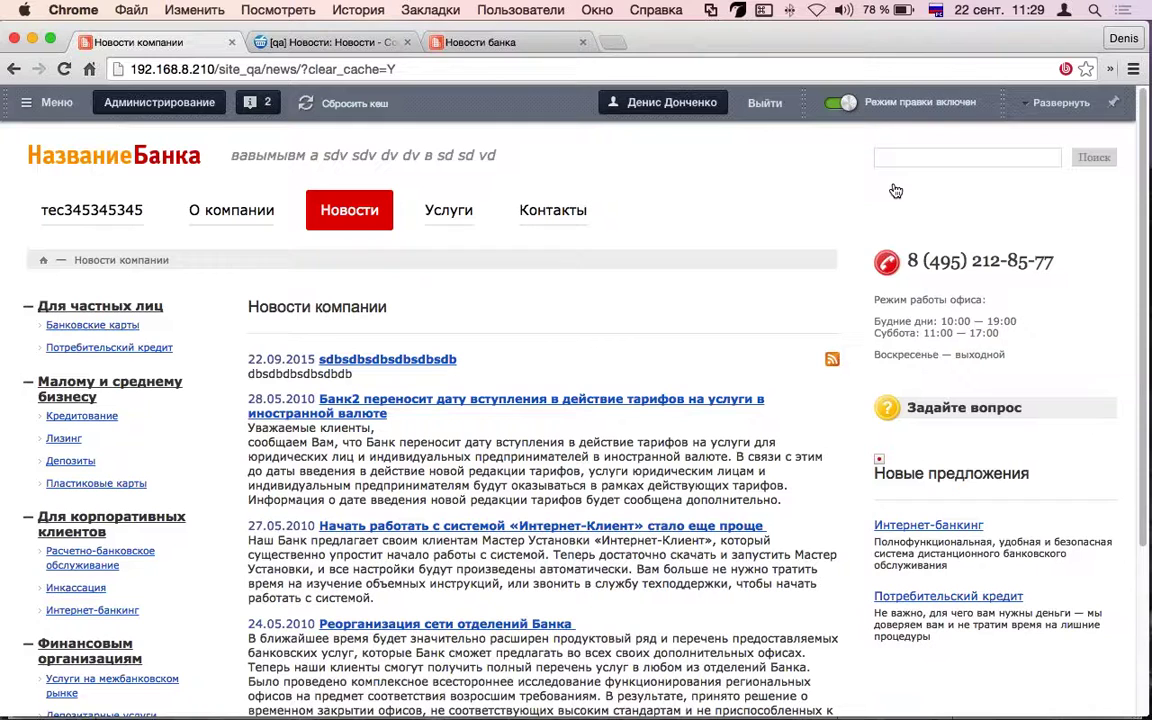
{"action": "left_click", "coordinate": [311, 104]}
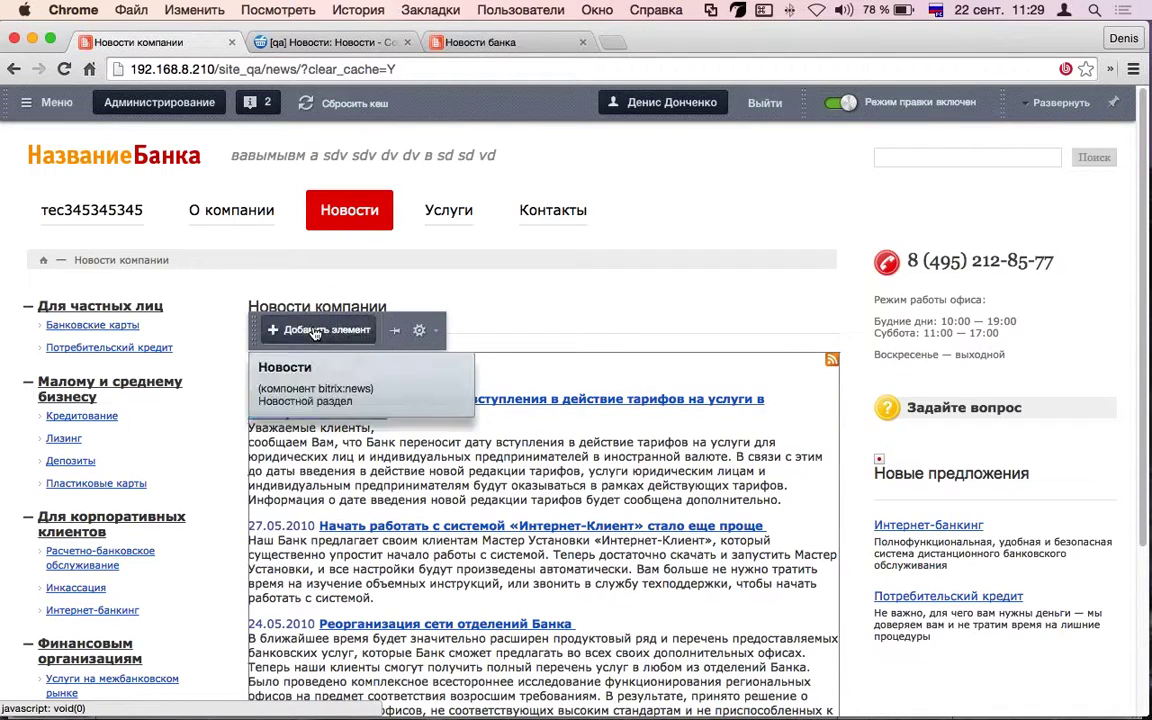
{"action": "left_click", "coordinate": [314, 334]}
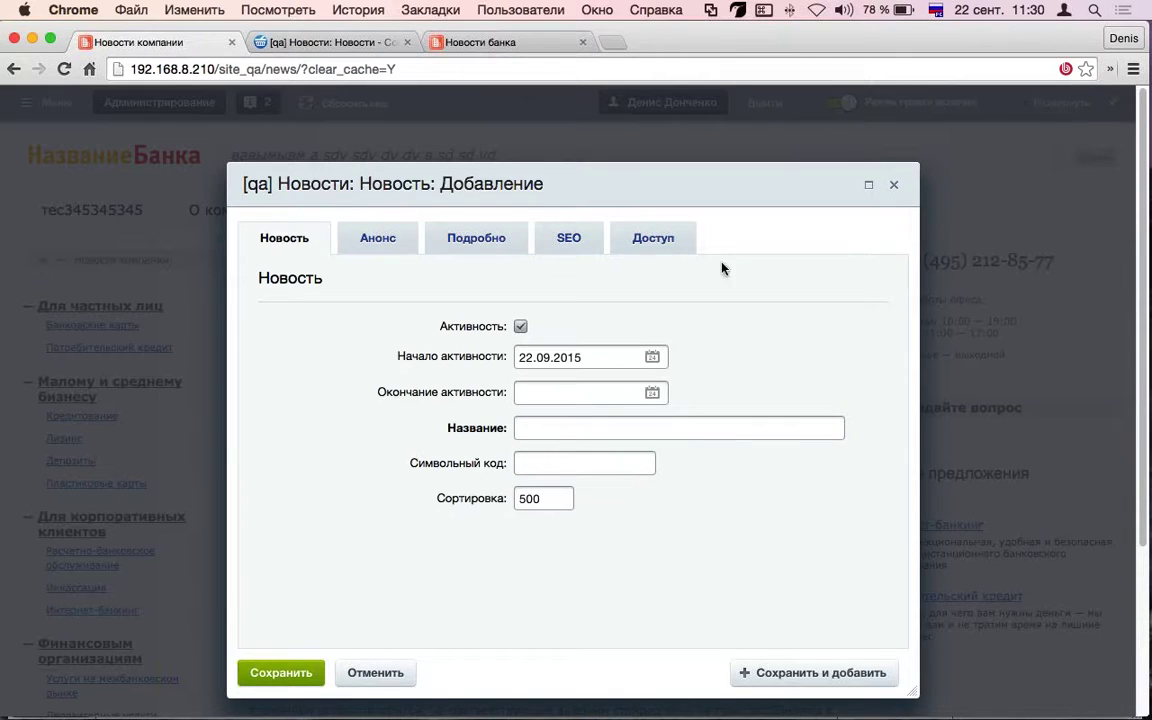
{"action": "left_click", "coordinate": [378, 236]}
{"action": "left_click", "coordinate": [340, 42]}
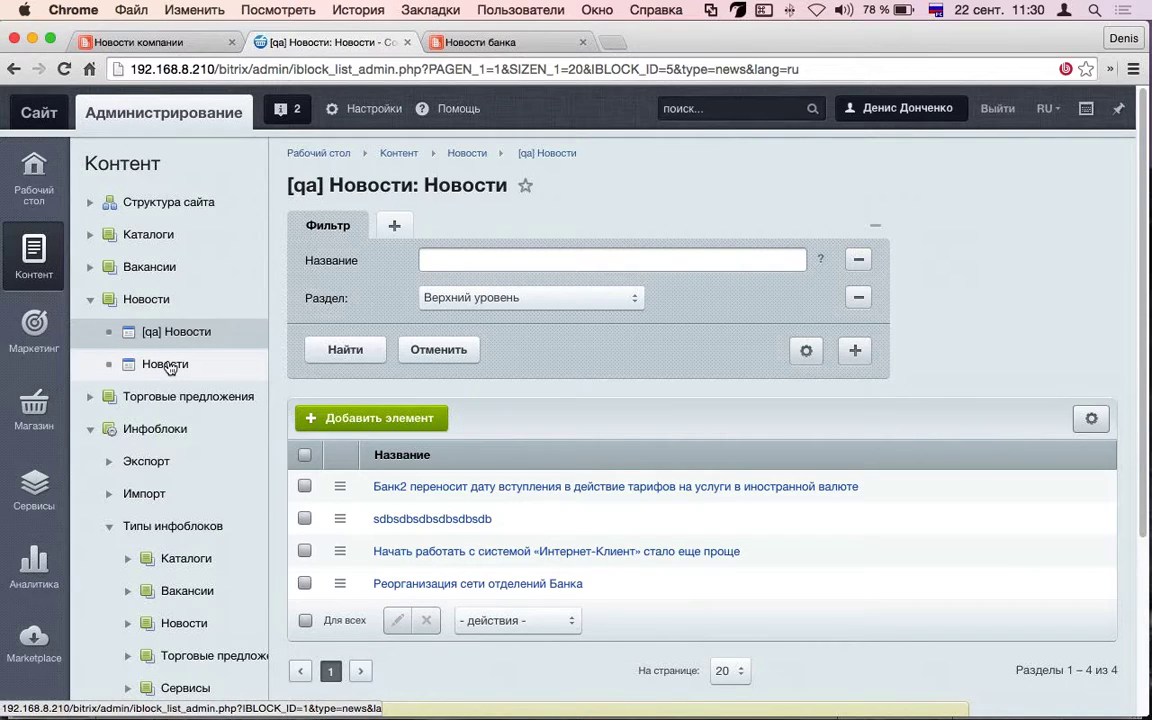
Inspect the [qa] Новости list column settings and close them unchanged
{"action": "left_click", "coordinate": [1091, 418]}
{"action": "left_click", "coordinate": [1003, 457]}
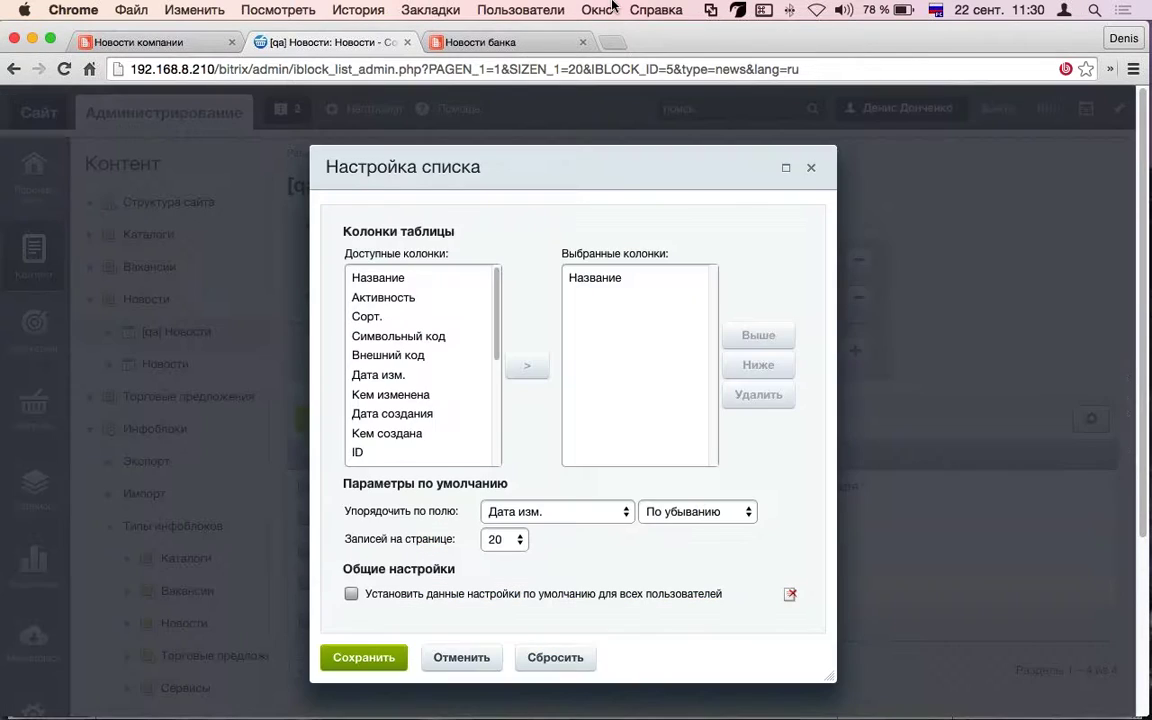
{"action": "scroll", "coordinate": [460, 360], "scroll_direction": "down", "scroll_amount": 5}
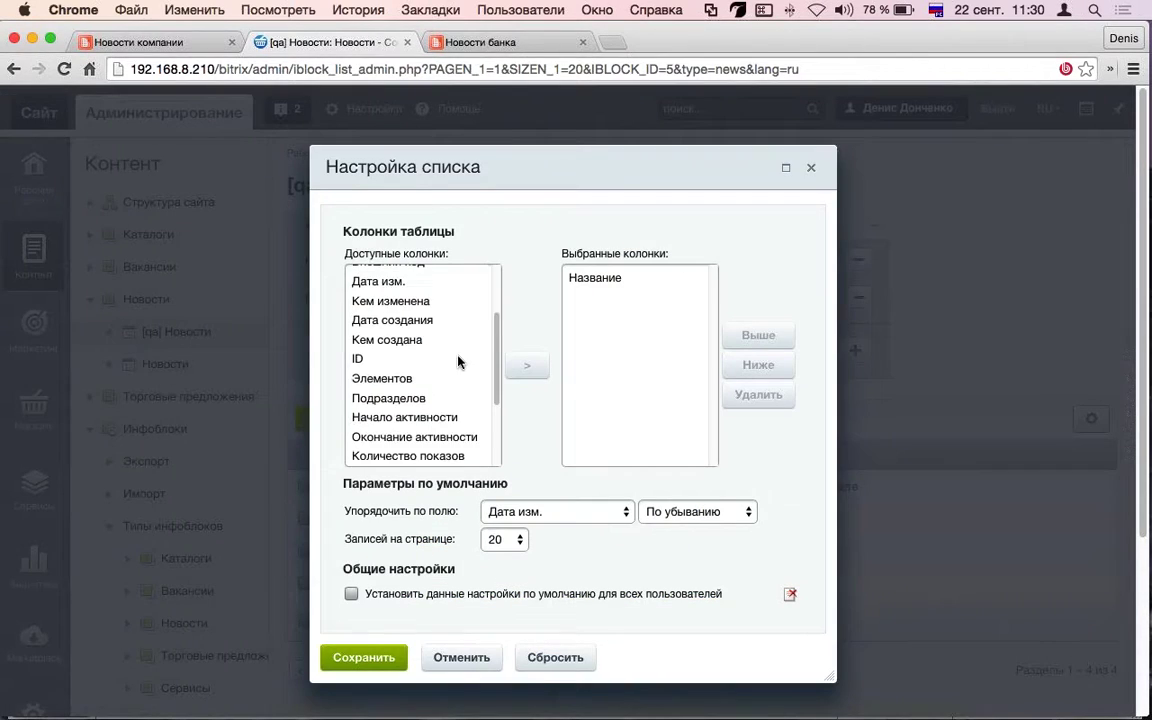
{"action": "left_click", "coordinate": [437, 594]}
{"action": "left_click", "coordinate": [378, 657]}
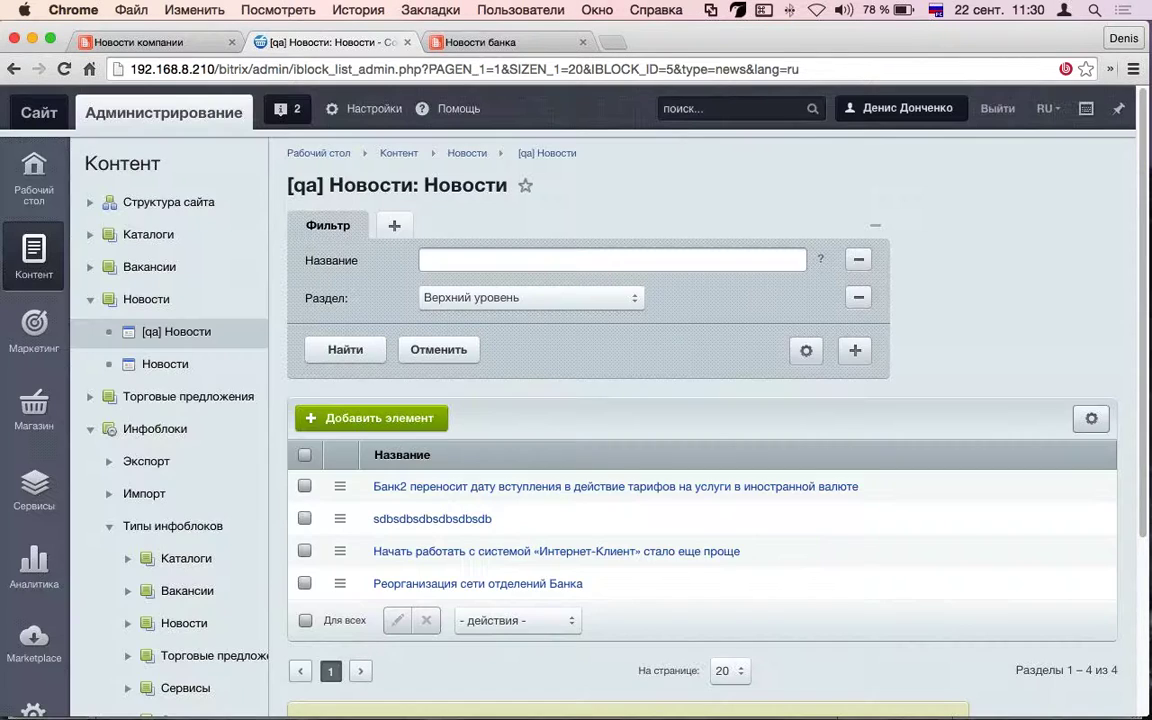
Reload the public news page and review the add-news form's Анонс fields, closing without saving
{"action": "left_click", "coordinate": [200, 42]}
{"action": "left_click", "coordinate": [207, 69]}
{"action": "key", "text": "Return"}
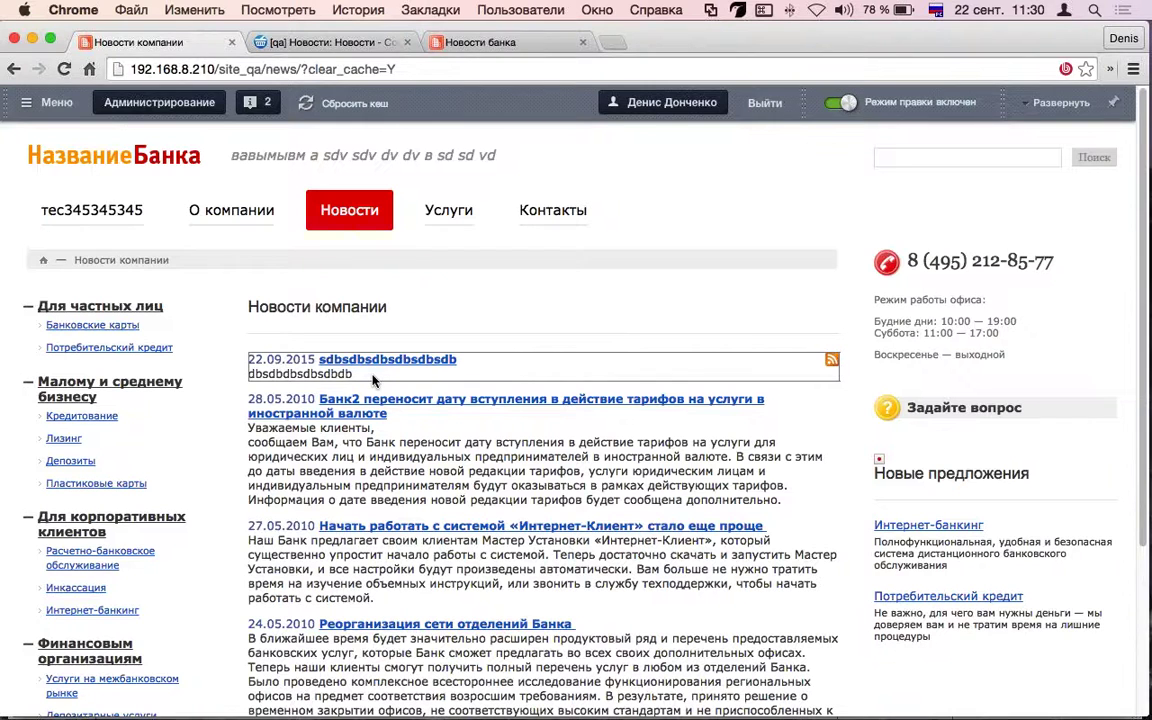
{"action": "left_click", "coordinate": [325, 329]}
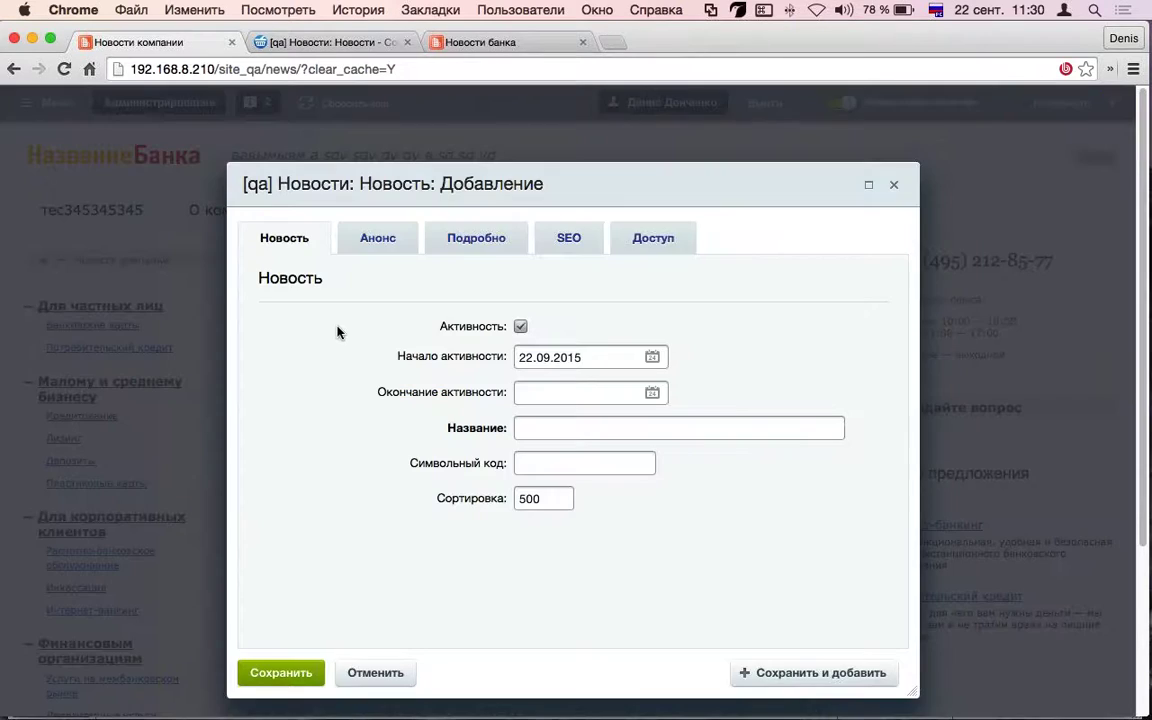
{"action": "left_click", "coordinate": [352, 234]}
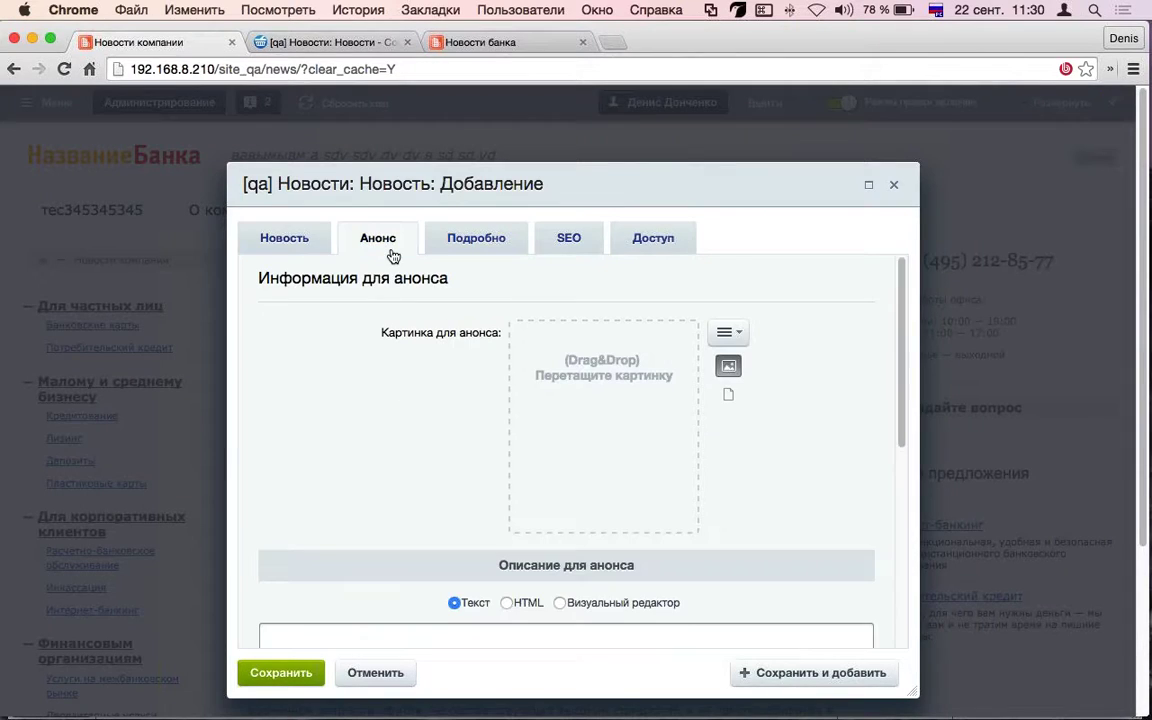
{"action": "left_click", "coordinate": [262, 230]}
{"action": "left_click", "coordinate": [895, 190]}
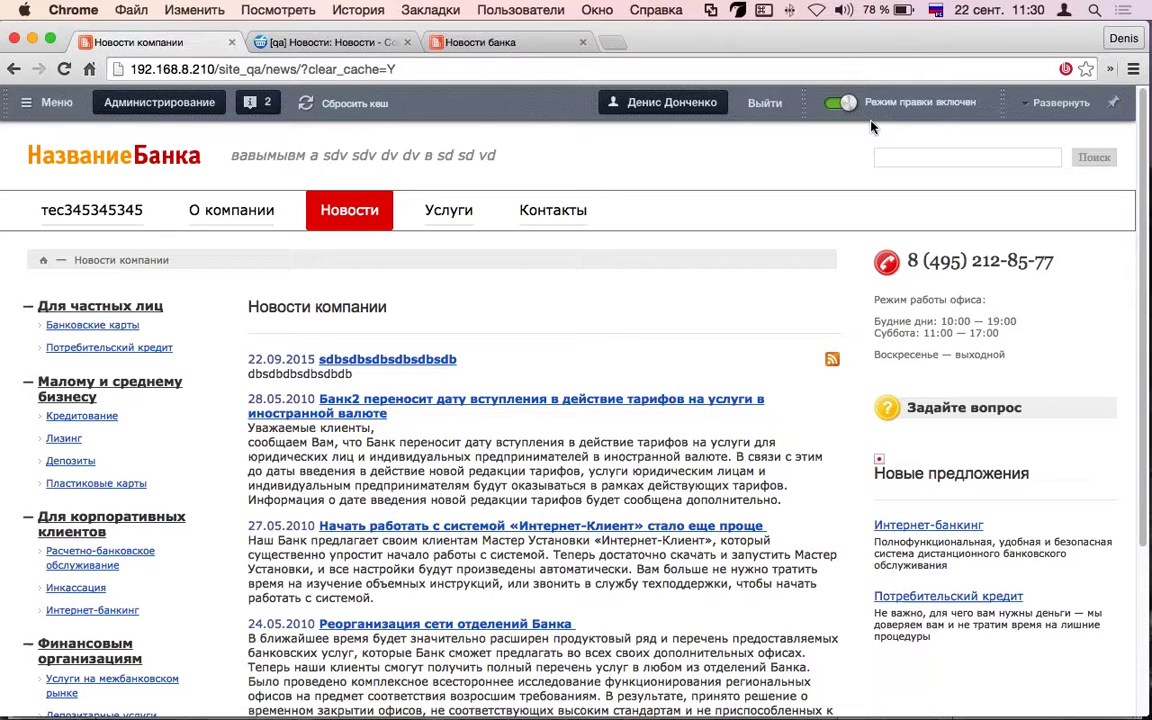
{"action": "left_click", "coordinate": [330, 42]}
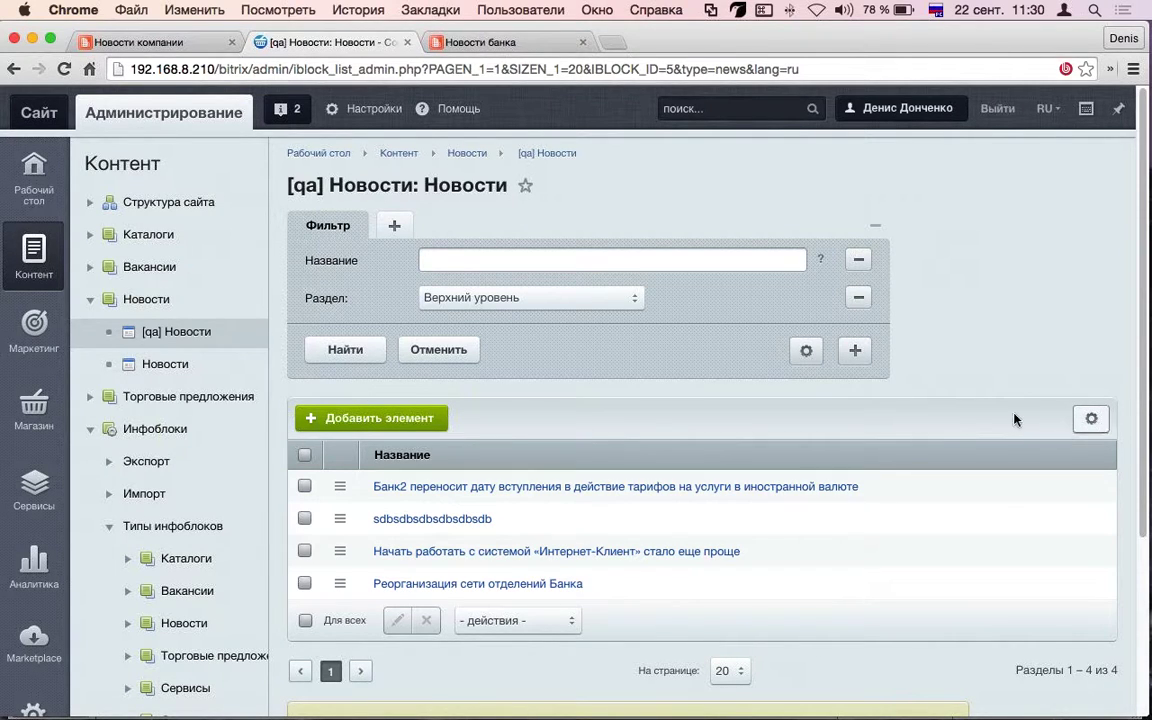
Try adding the Символьный код and Теги columns, then discard the change with Отменить
{"action": "left_click", "coordinate": [1091, 418]}
{"action": "left_click", "coordinate": [1074, 464]}
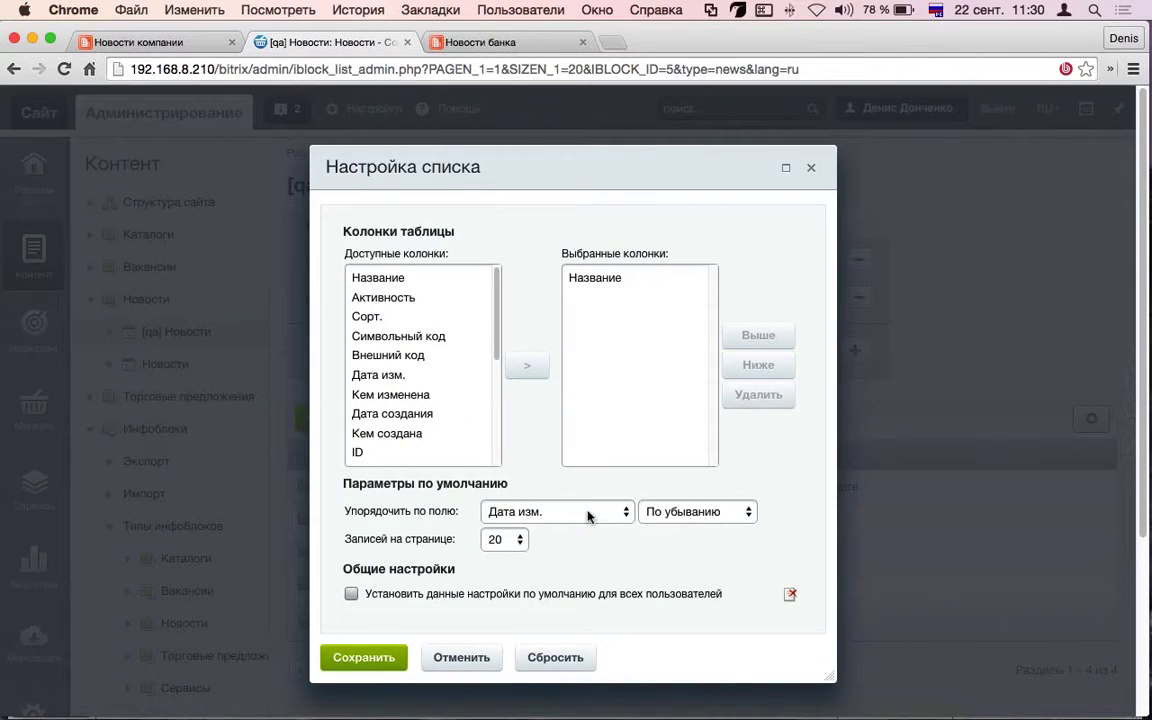
{"action": "left_click", "coordinate": [400, 296]}
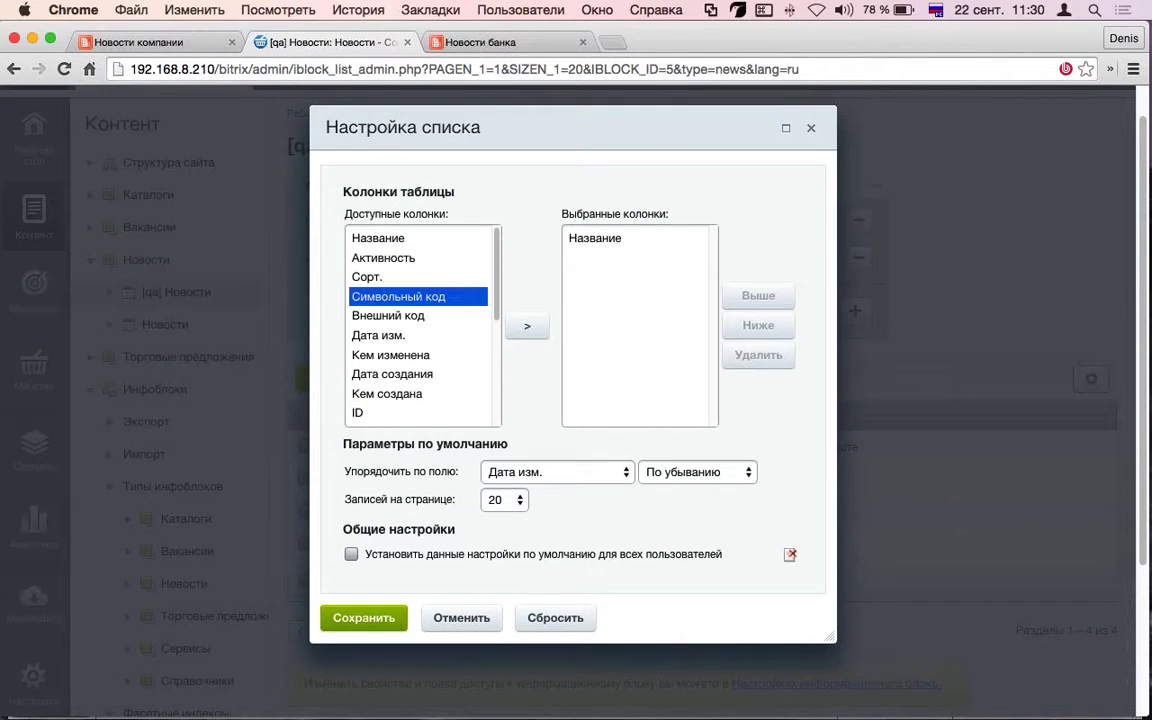
{"action": "scroll", "coordinate": [391, 411], "scroll_direction": "down", "scroll_amount": 5}
{"action": "left_click", "coordinate": [391, 419]}
{"action": "left_click", "coordinate": [462, 617]}
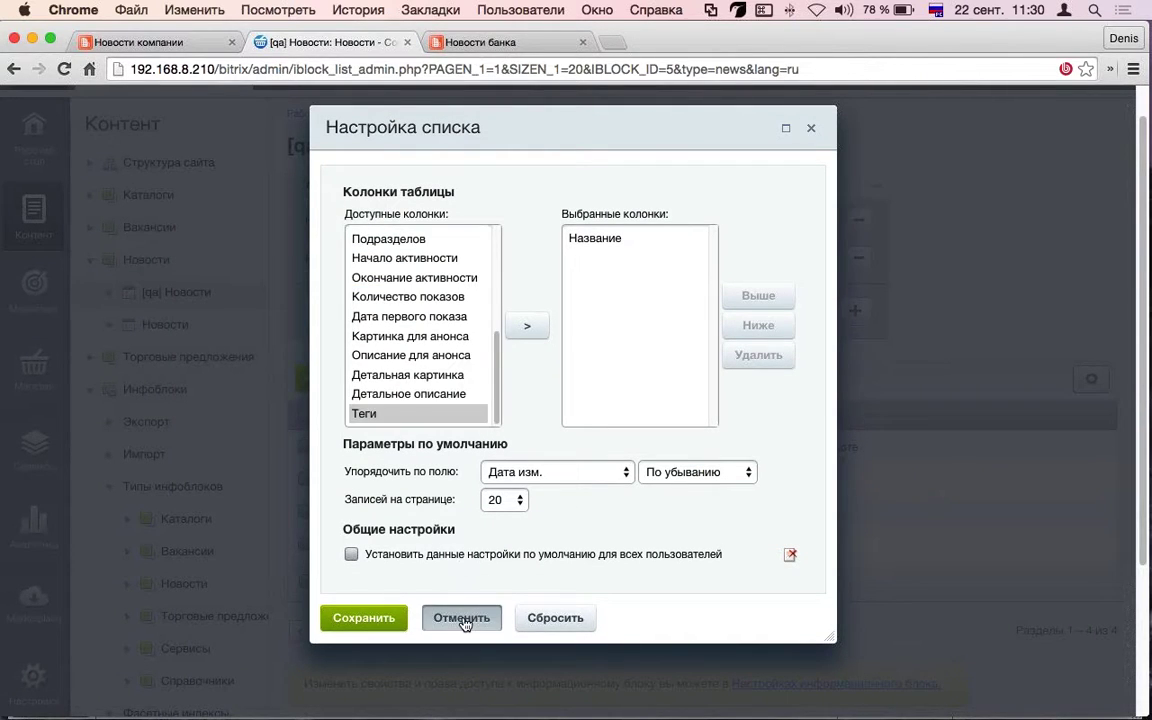
Go from the Новости компании page to the home page and expand the admin panel into the full toolbar
{"action": "left_click", "coordinate": [158, 44]}
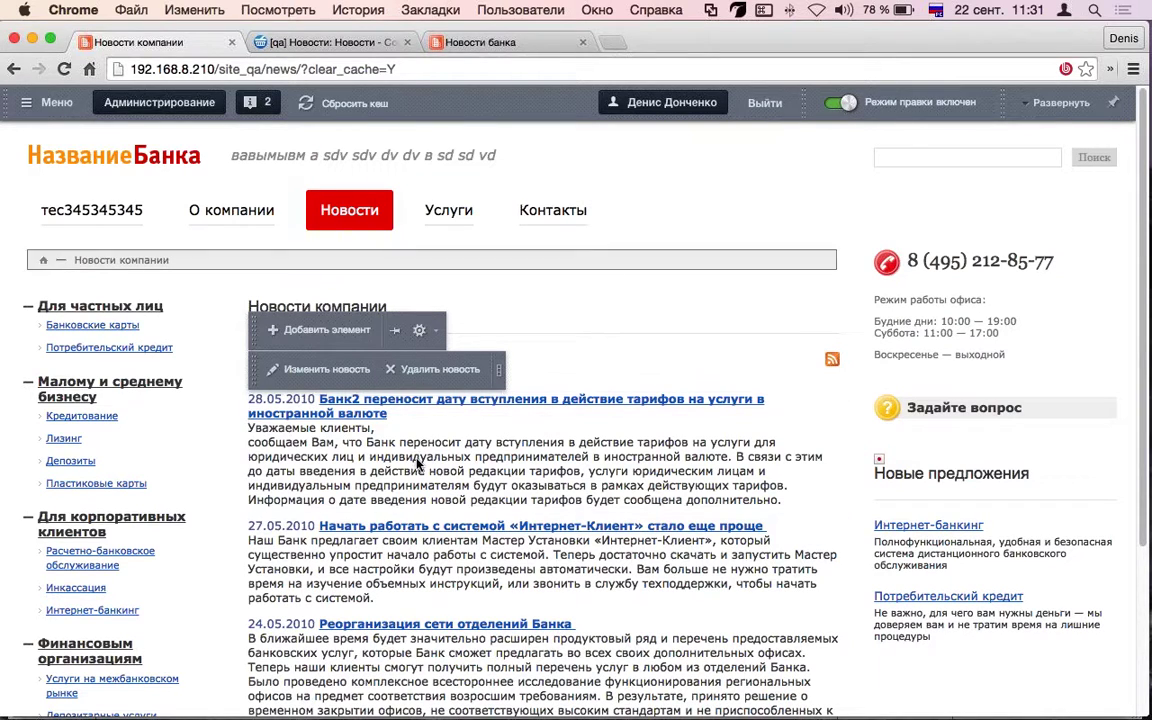
{"action": "left_click", "coordinate": [147, 211]}
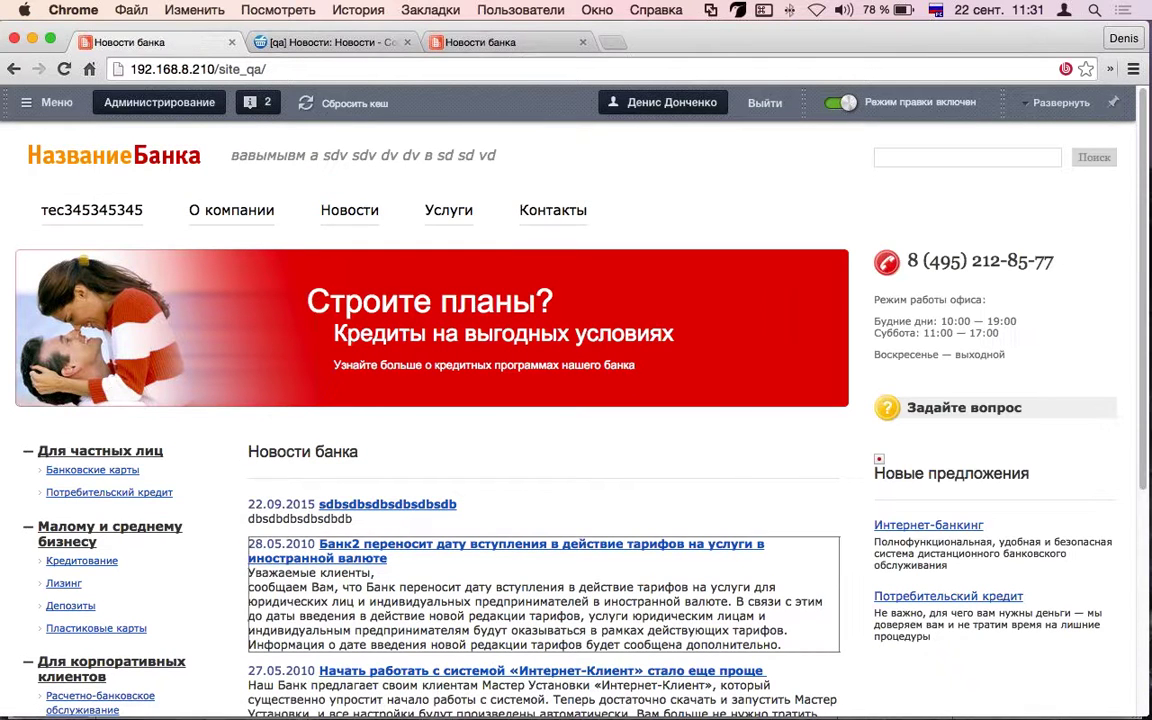
{"action": "mouse_move", "coordinate": [585, 523]}
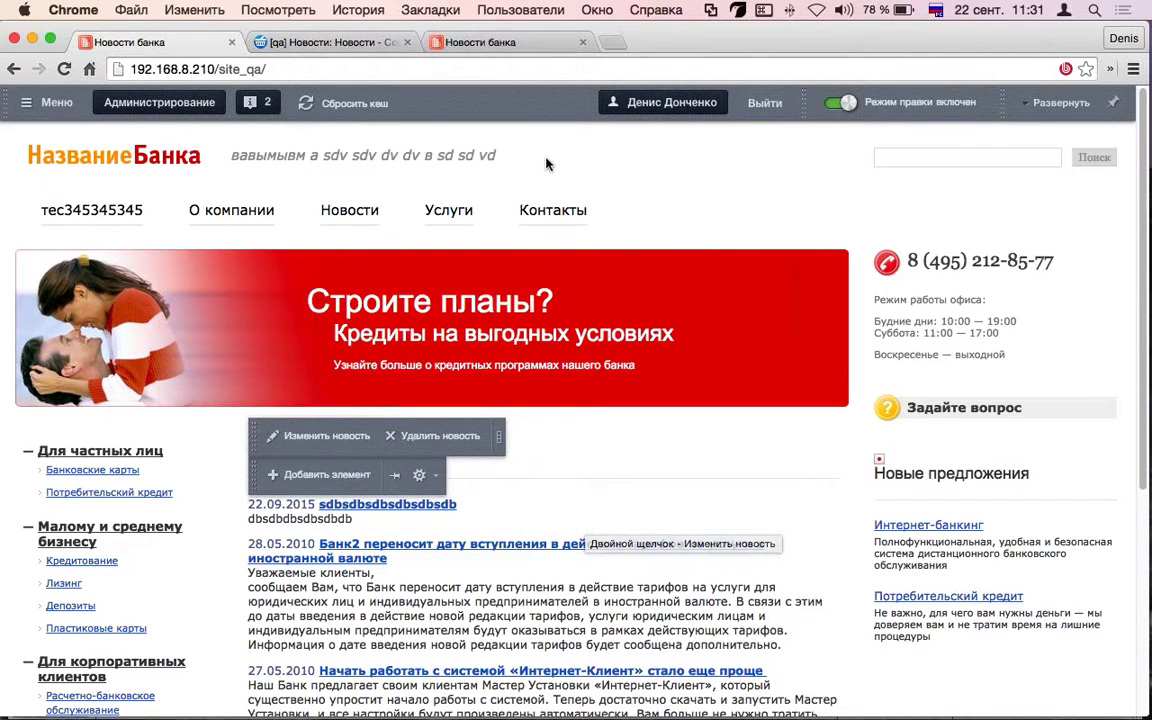
{"action": "double_click", "coordinate": [530, 108]}
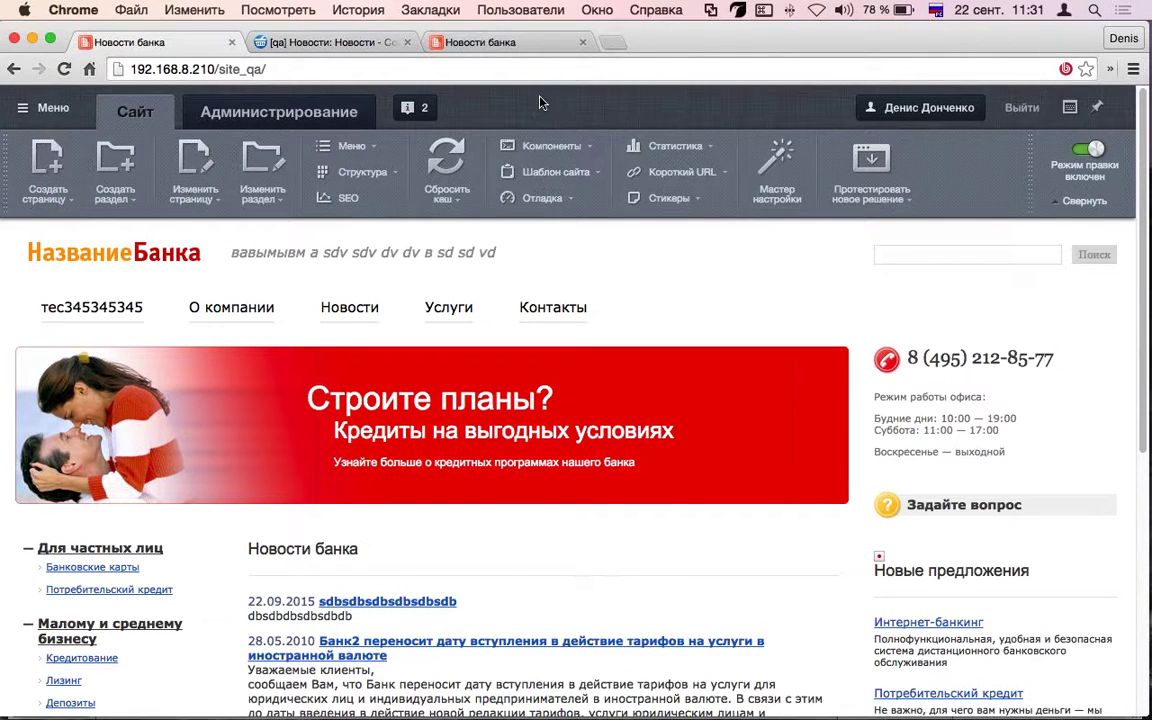
Open the admin Сервисы menu, then return to the [qa] Новости list and open the public site
{"action": "left_click", "coordinate": [279, 113]}
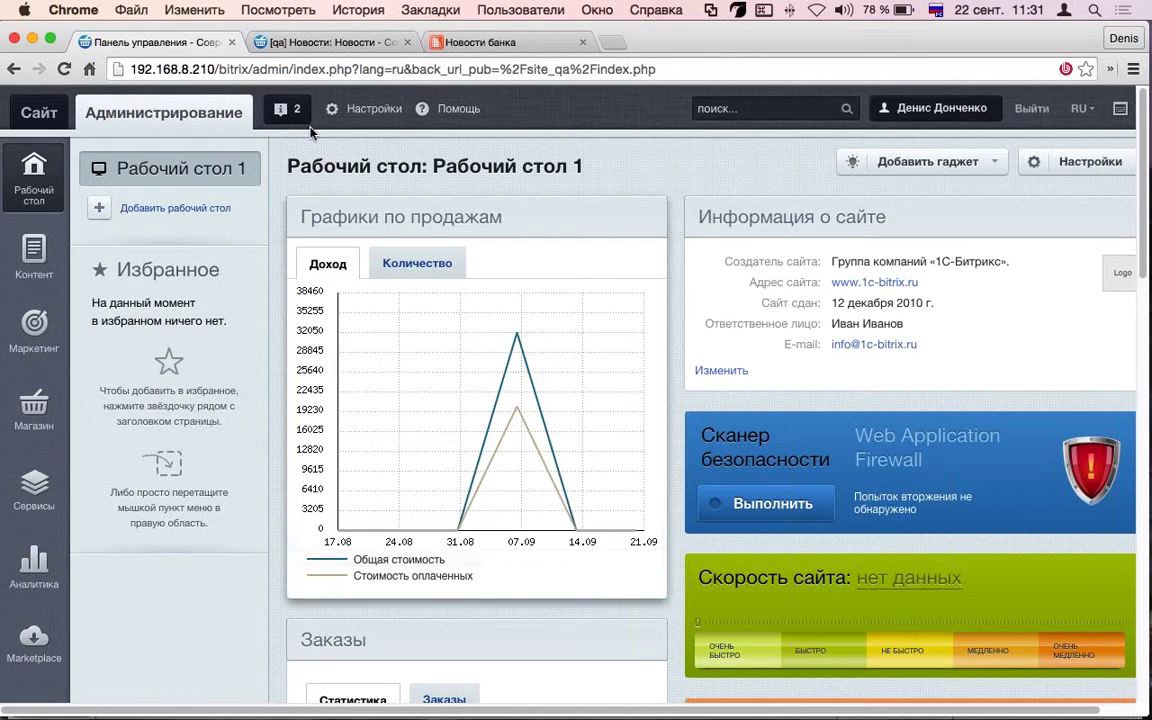
{"action": "left_click", "coordinate": [36, 488]}
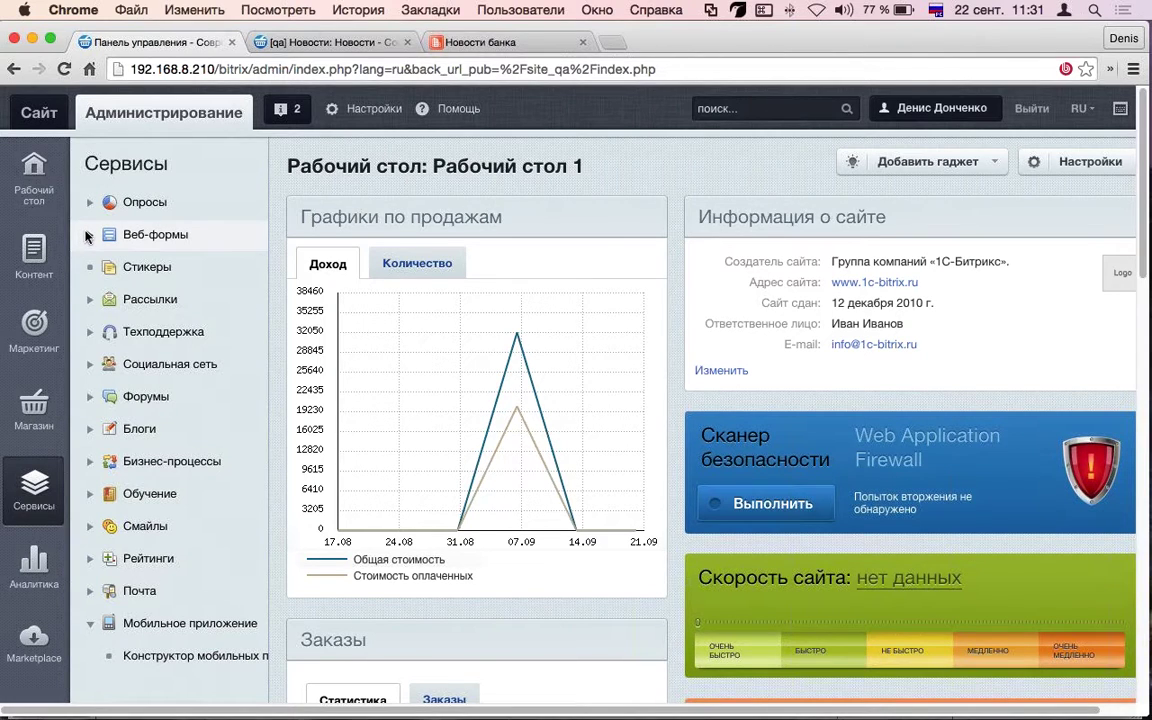
{"action": "left_click", "coordinate": [378, 44]}
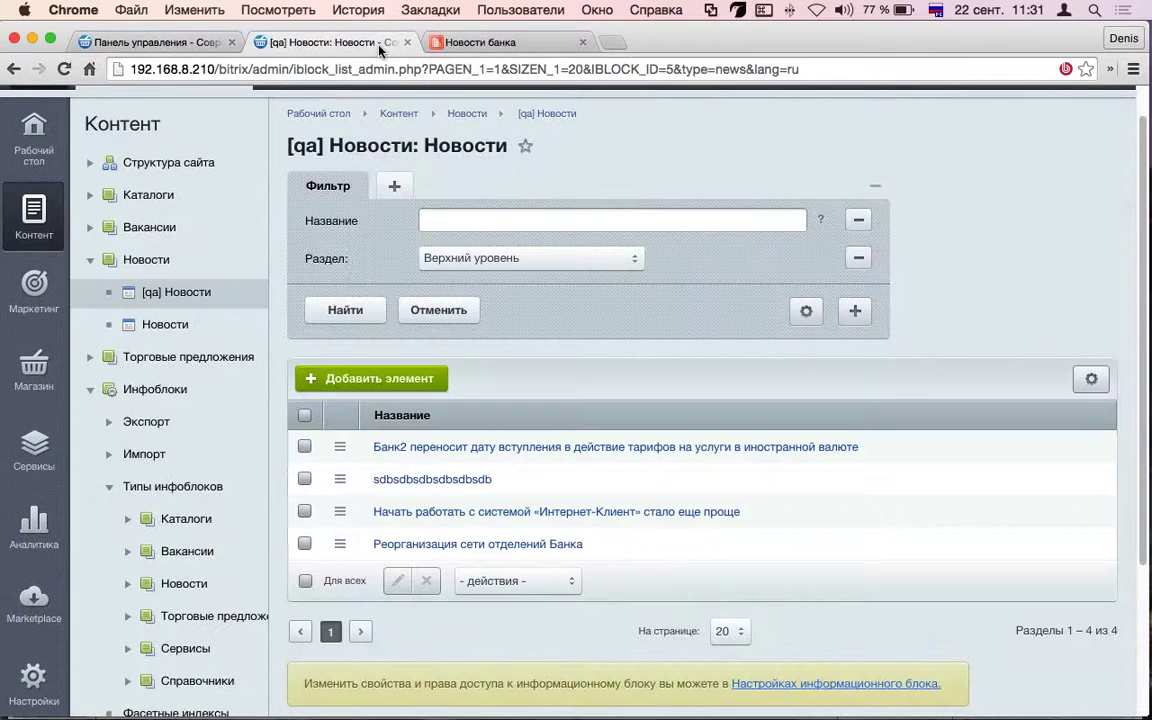
{"action": "scroll", "coordinate": [60, 140], "scroll_direction": "up", "scroll_amount": 2}
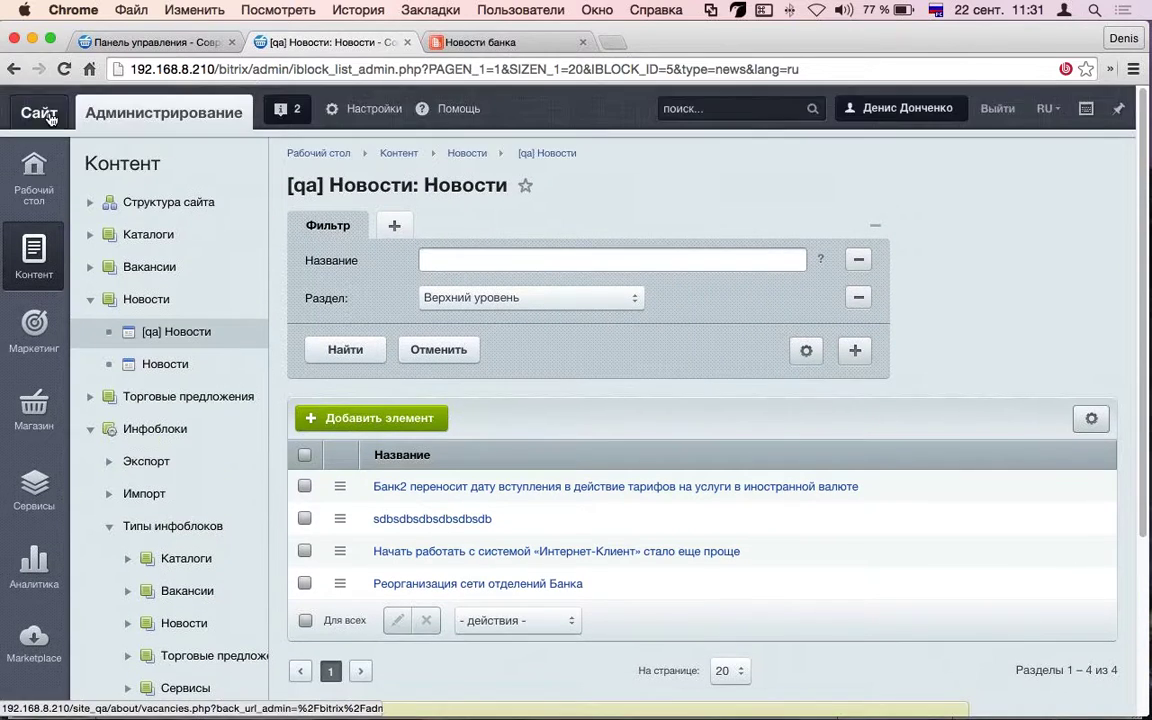
{"action": "left_click", "coordinate": [46, 114]}
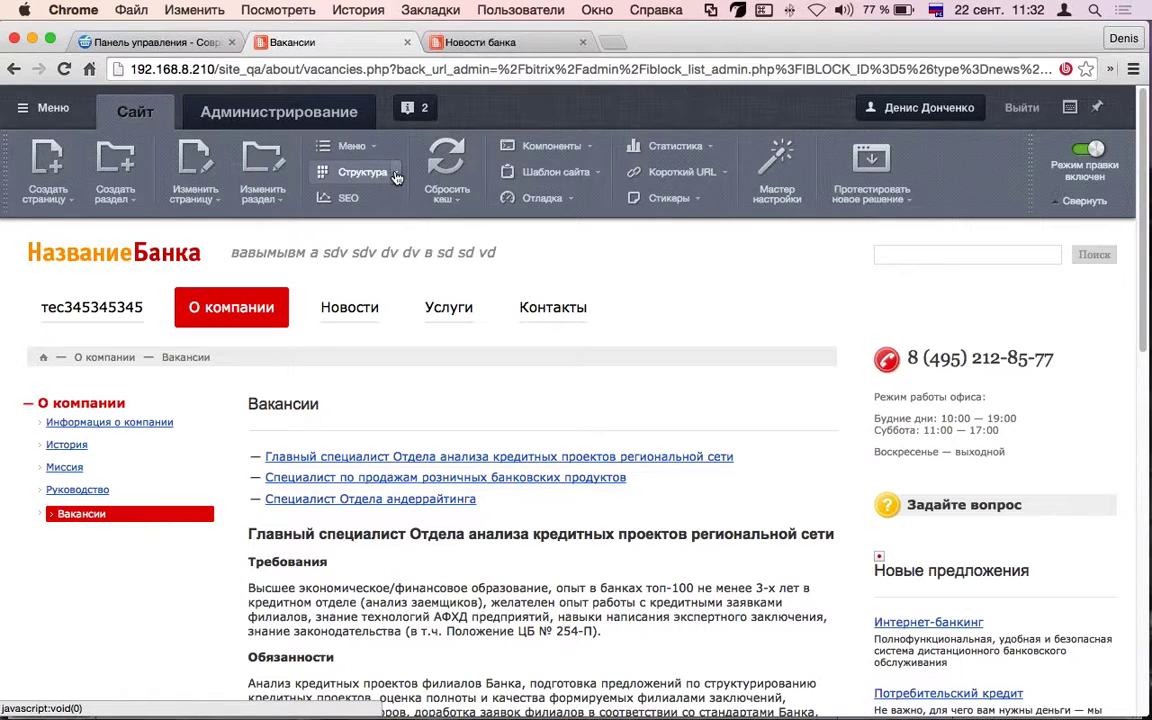
Return to the admin desktop and open Веб-формы > Настройка форм
{"action": "mouse_move", "coordinate": [590, 447]}
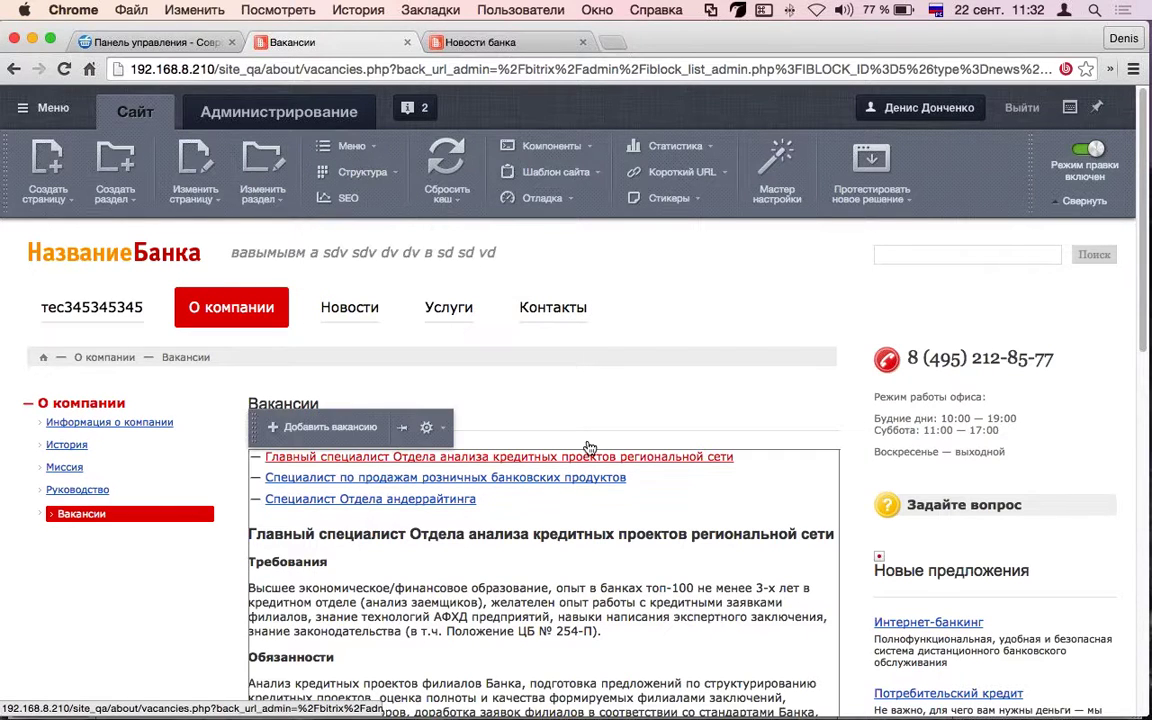
{"action": "left_click", "coordinate": [154, 43]}
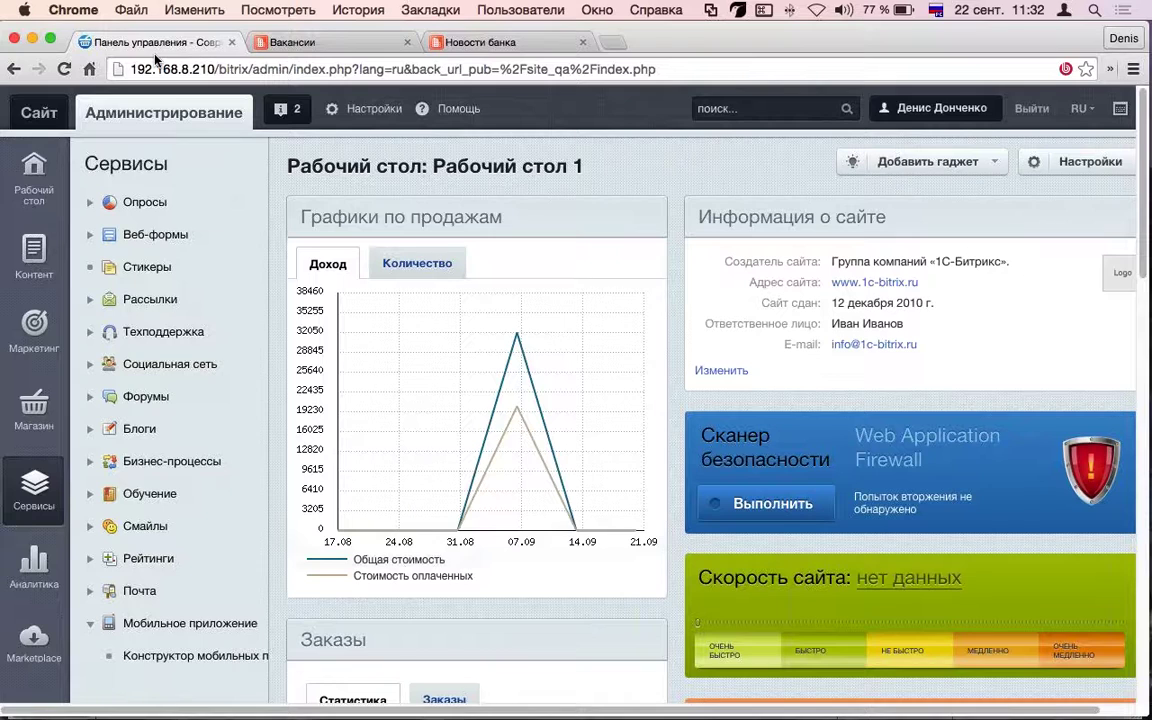
{"action": "left_click", "coordinate": [90, 235]}
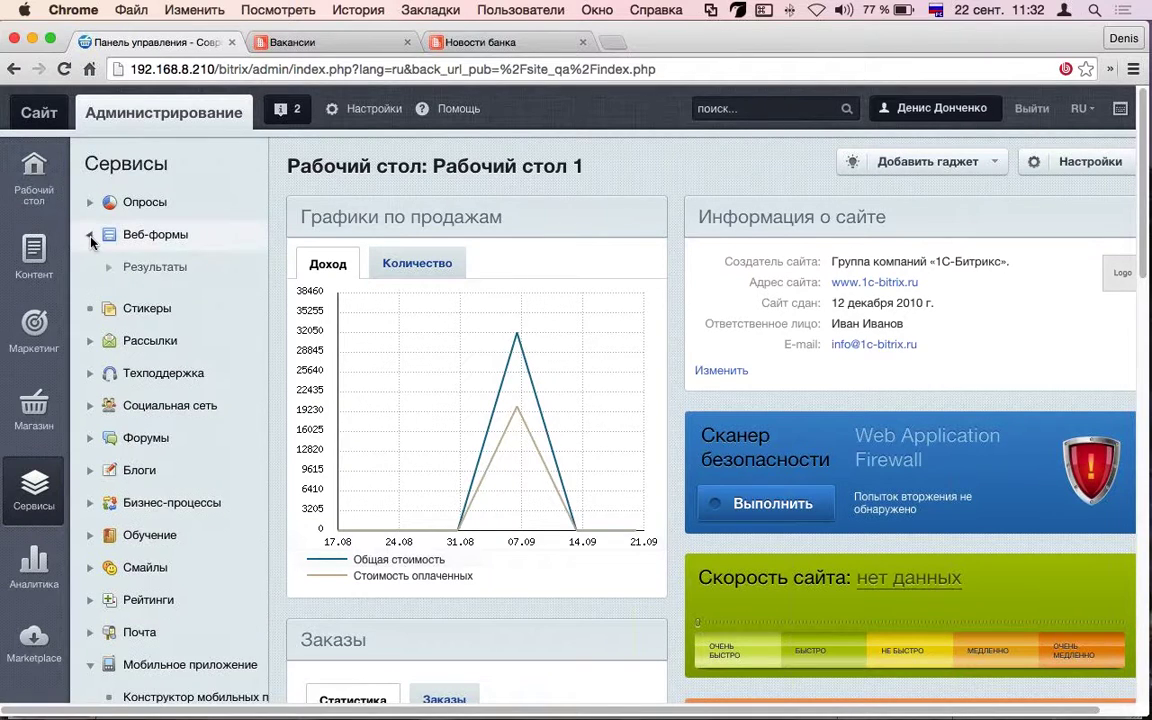
{"action": "left_click", "coordinate": [185, 299]}
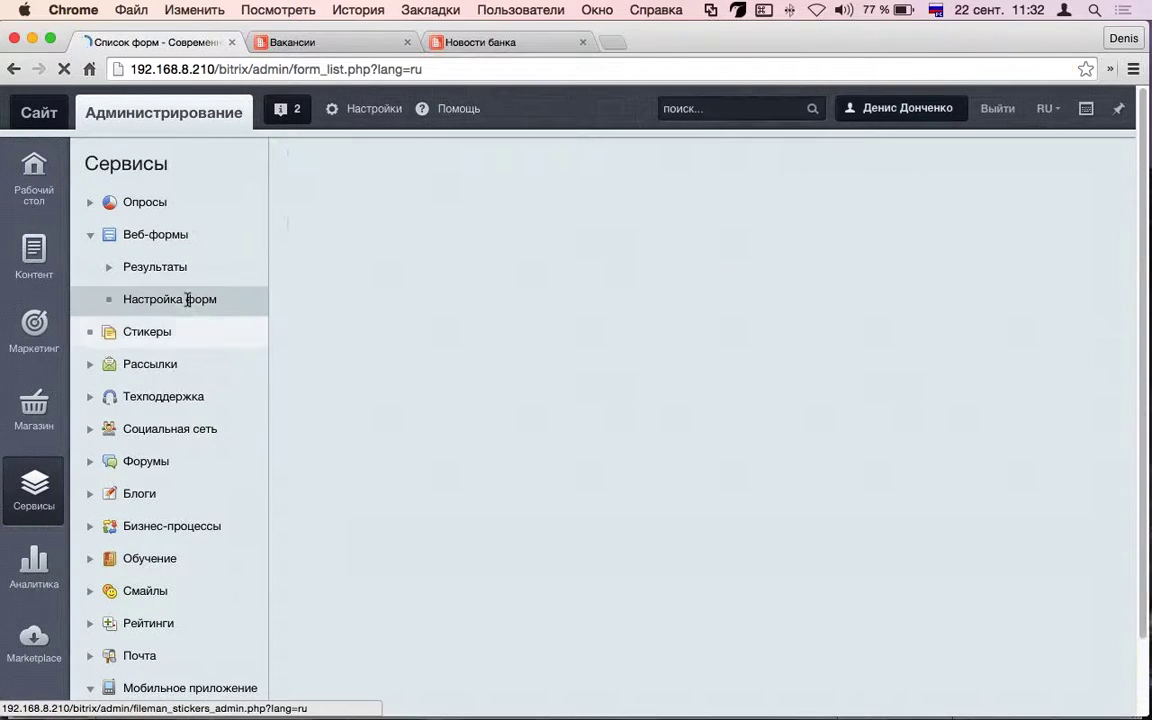
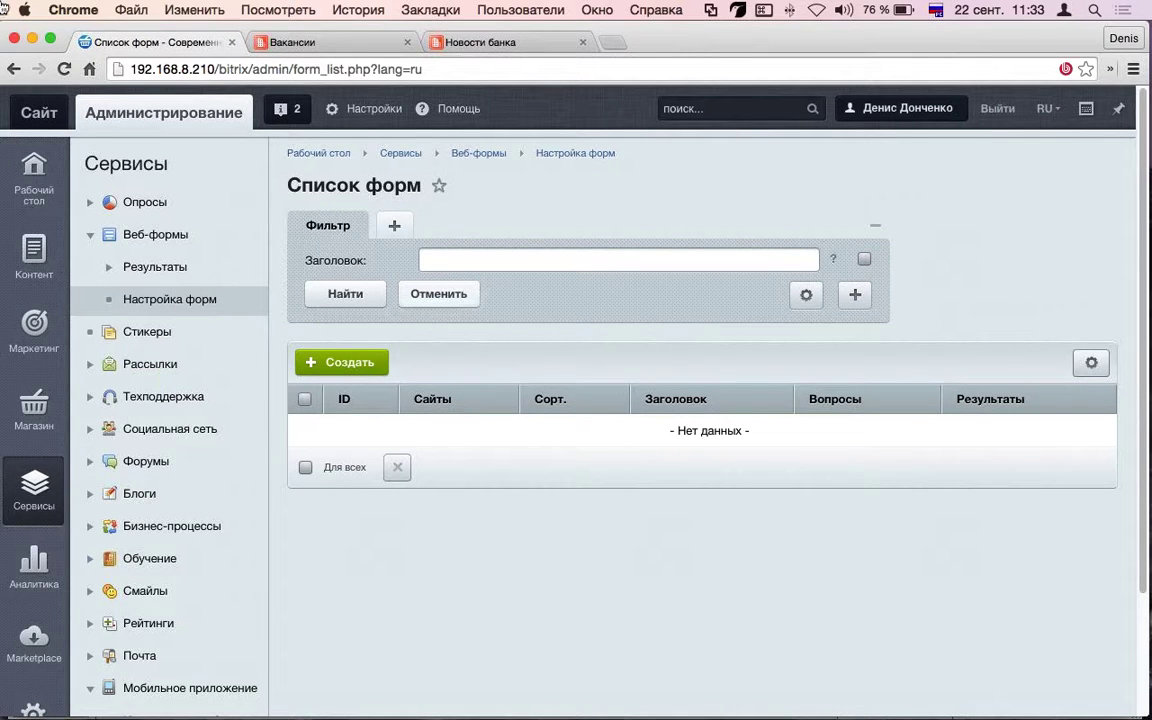
Browse the bank site's vacancies, services and contacts pages, then return to the web-forms list
{"action": "left_click", "coordinate": [348, 40]}
{"action": "left_click", "coordinate": [448, 307]}
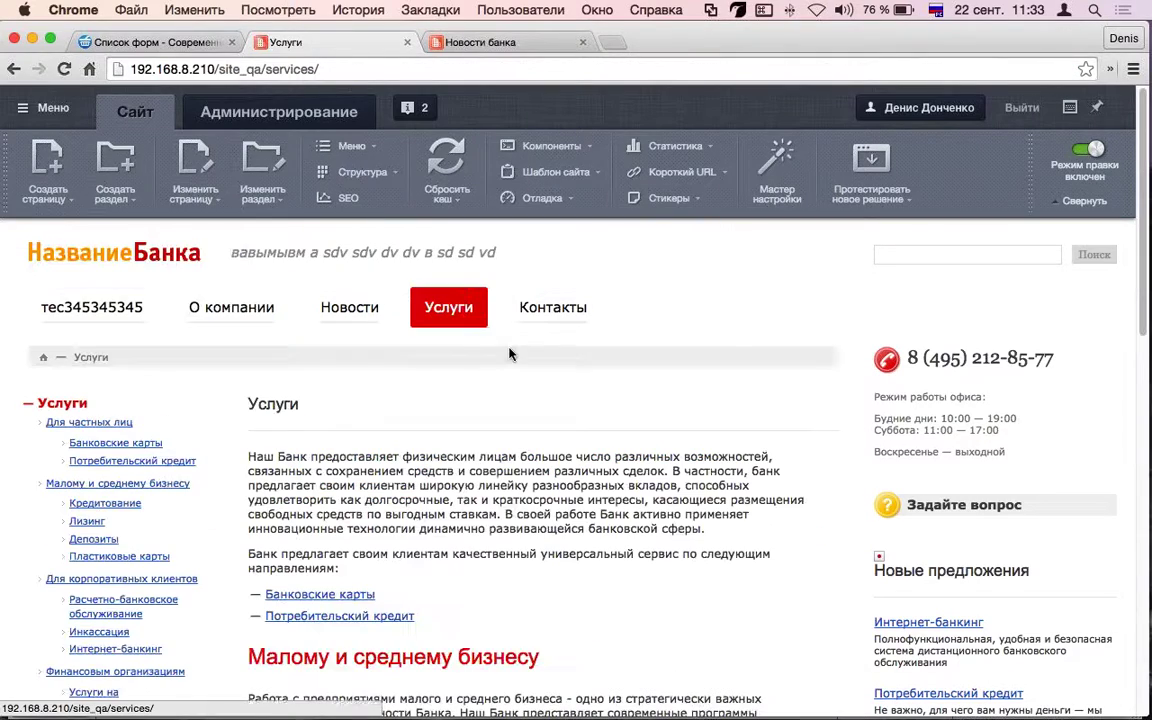
{"action": "left_click", "coordinate": [546, 318]}
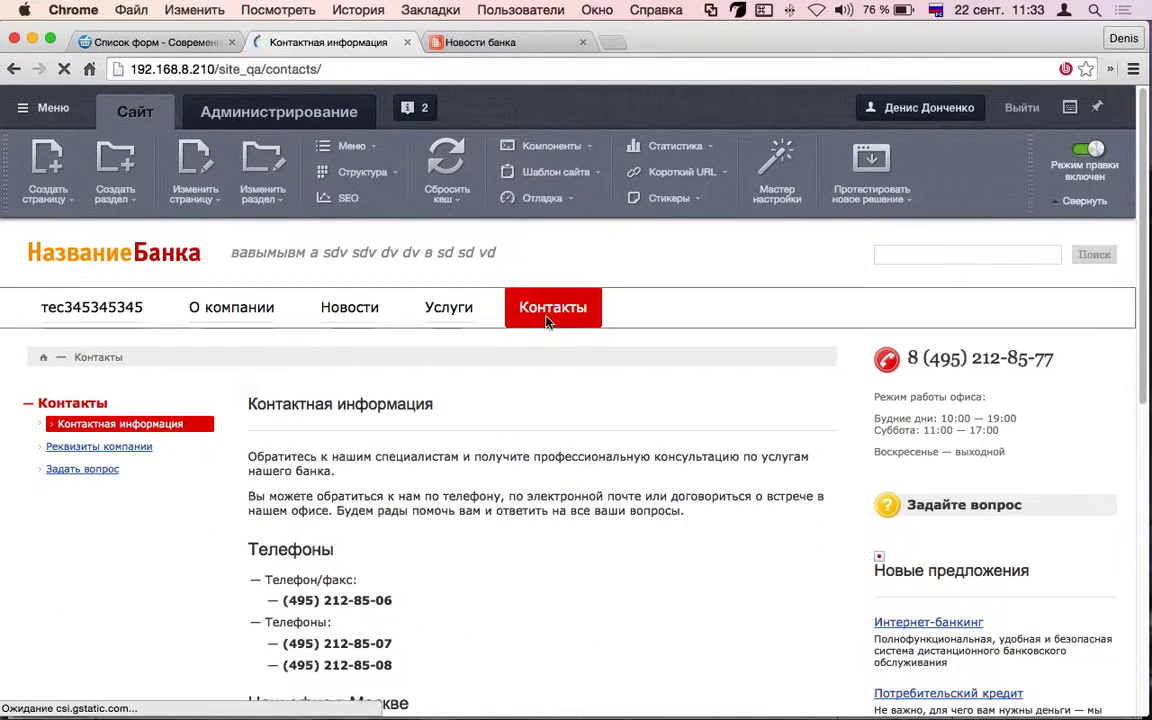
{"action": "scroll", "coordinate": [545, 321], "scroll_direction": "down", "scroll_amount": 5}
{"action": "left_click", "coordinate": [100, 42]}
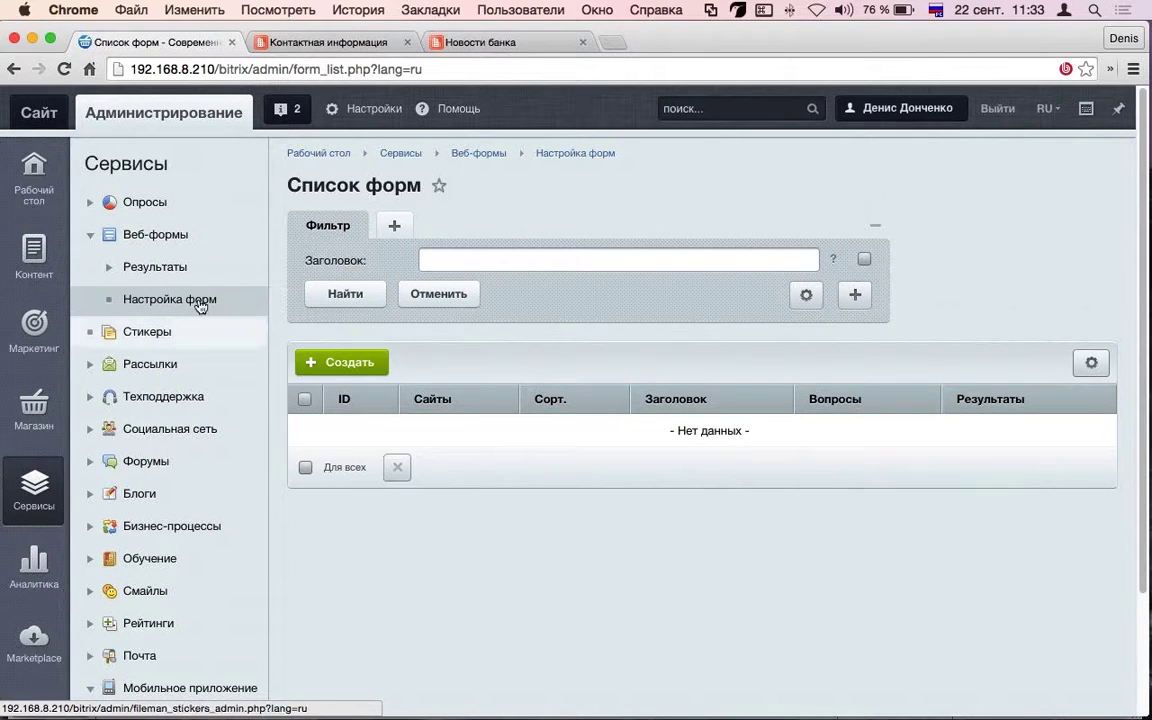
Create a new web form named 'форма обратной связи' assigned to both the s1 and qa sites
{"action": "left_click", "coordinate": [330, 362]}
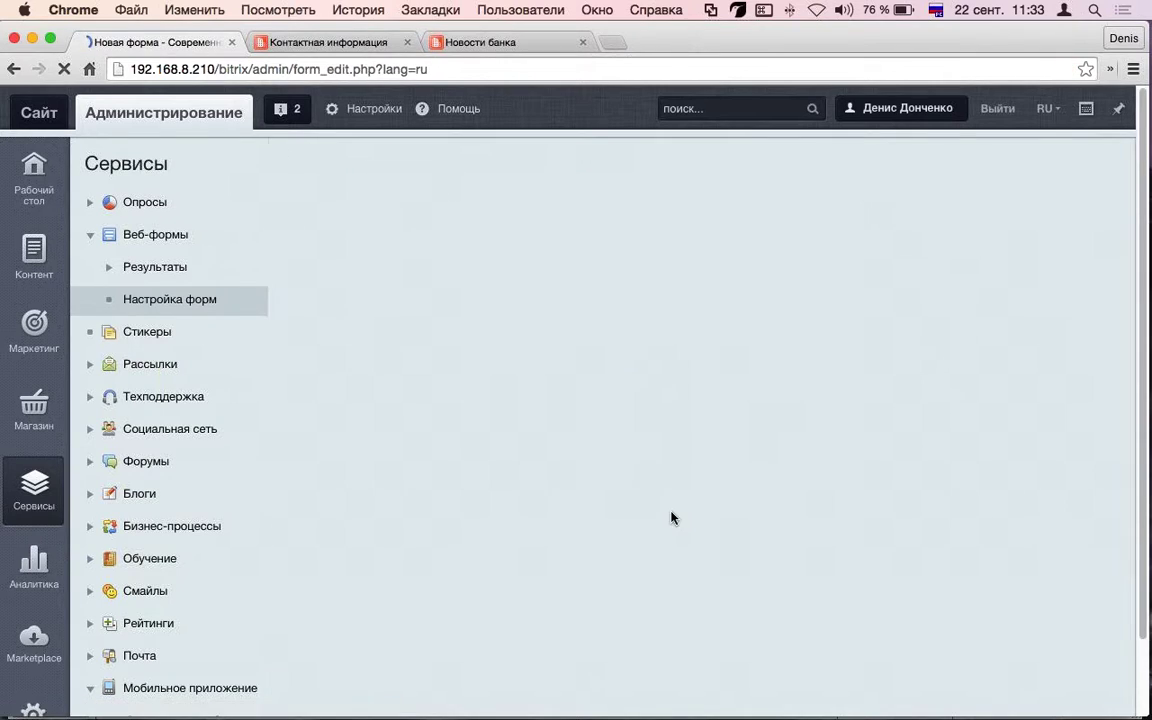
{"action": "type", "text": "форма обратной связи"}
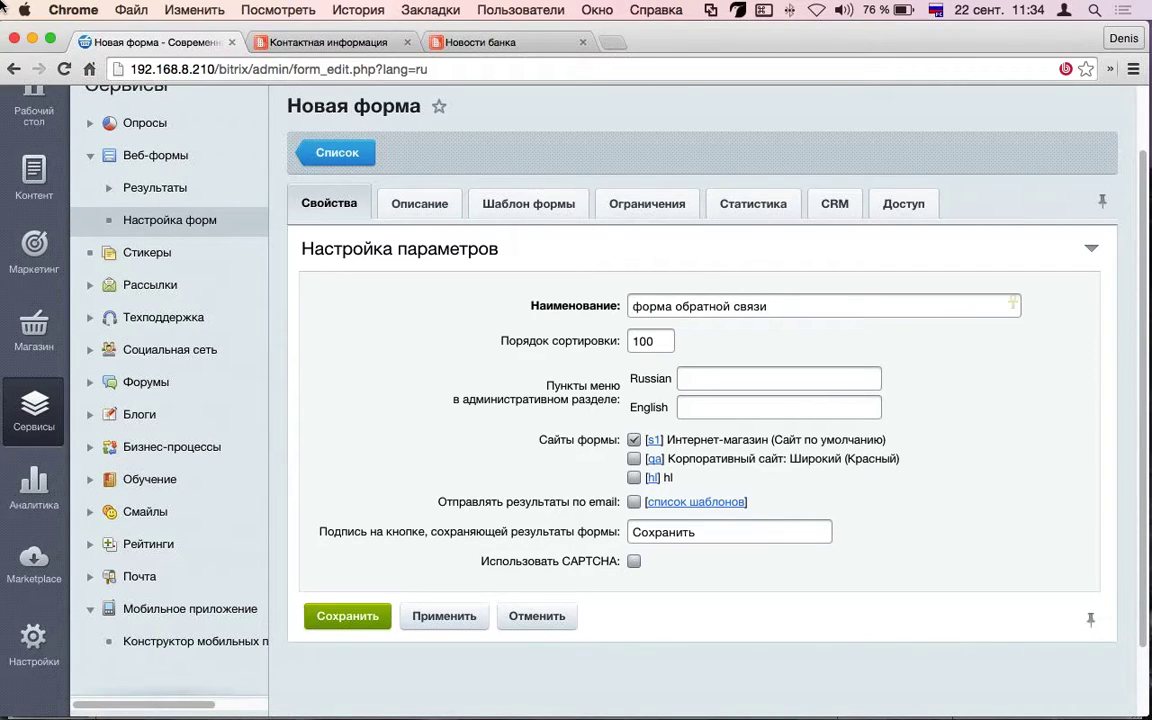
{"action": "left_click", "coordinate": [634, 459]}
{"action": "left_click_drag", "start_coordinate": [438, 502], "coordinate": [629, 512]}
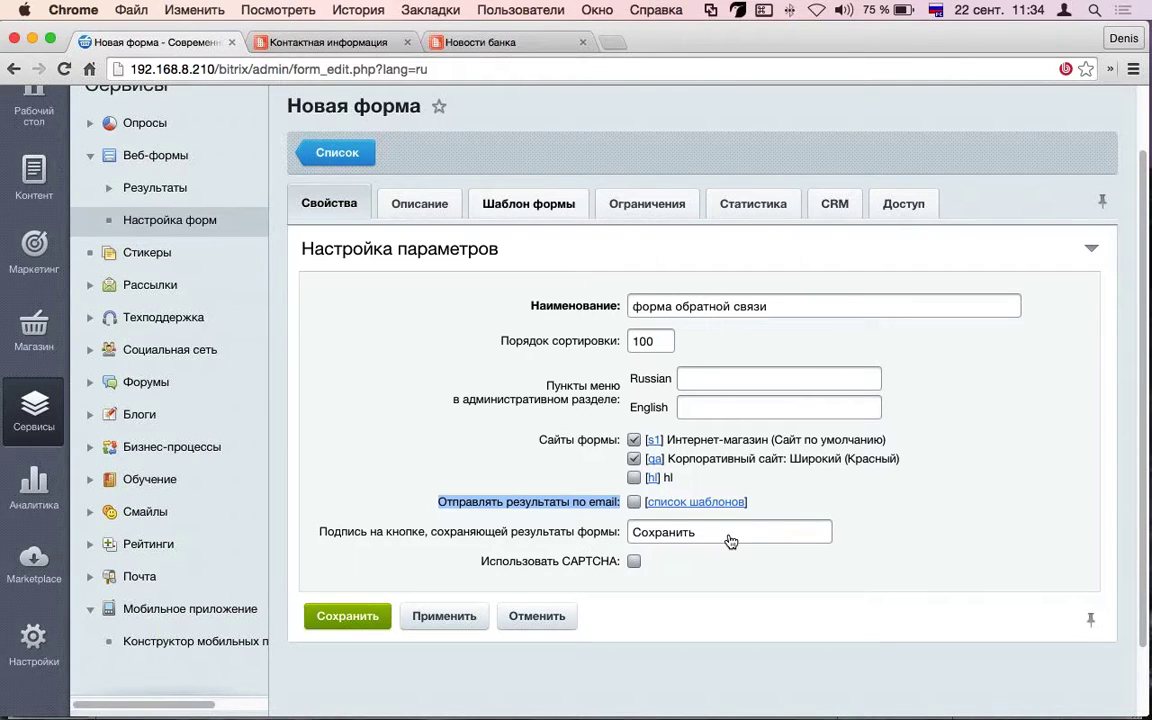
On the Свойства tab, enter 'форма1' as the form's Russian admin-menu item
{"action": "left_click", "coordinate": [416, 202]}
{"action": "left_click", "coordinate": [332, 205]}
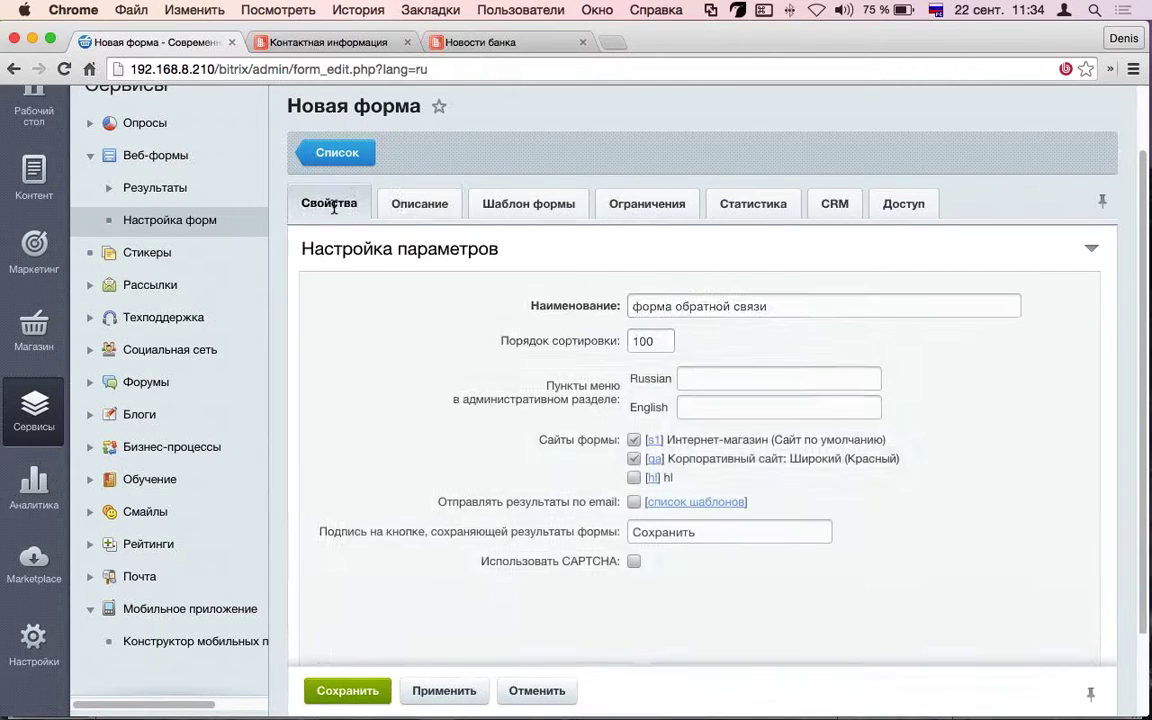
{"action": "left_click", "coordinate": [748, 376]}
{"action": "type", "text": "ве"}
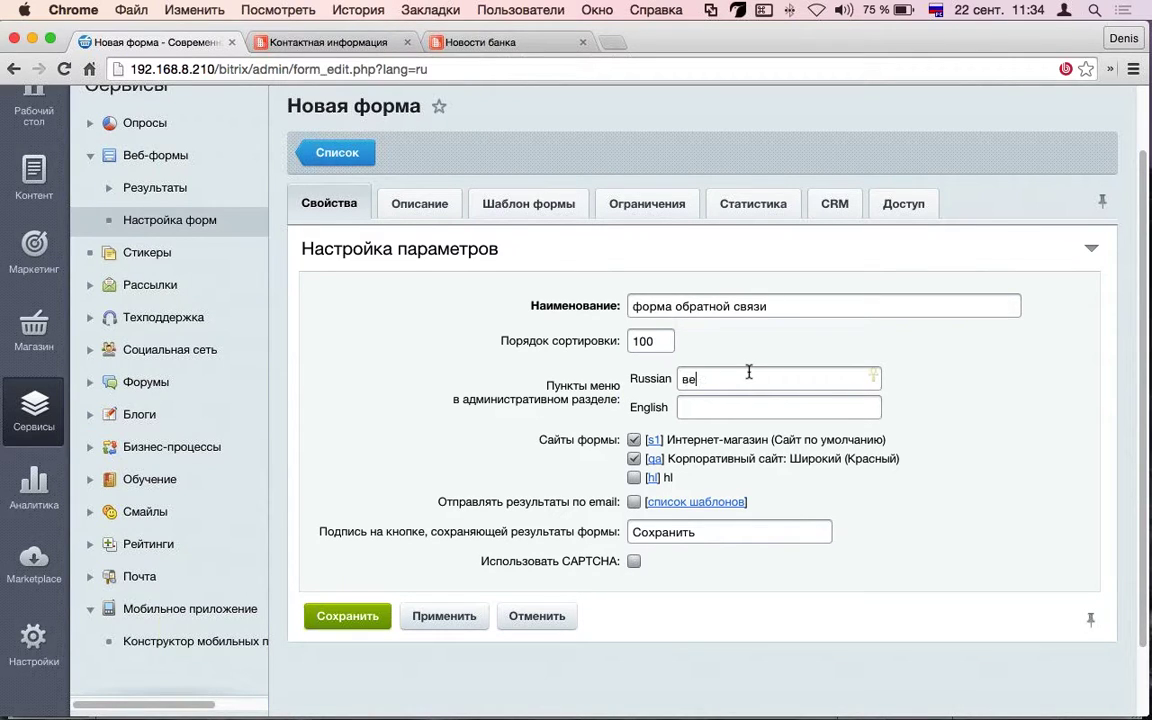
{"action": "key", "text": "BackSpace"}
{"action": "key", "text": "BackSpace"}
{"action": "type", "text": "форма"}
{"action": "left_click", "coordinate": [109, 187]}
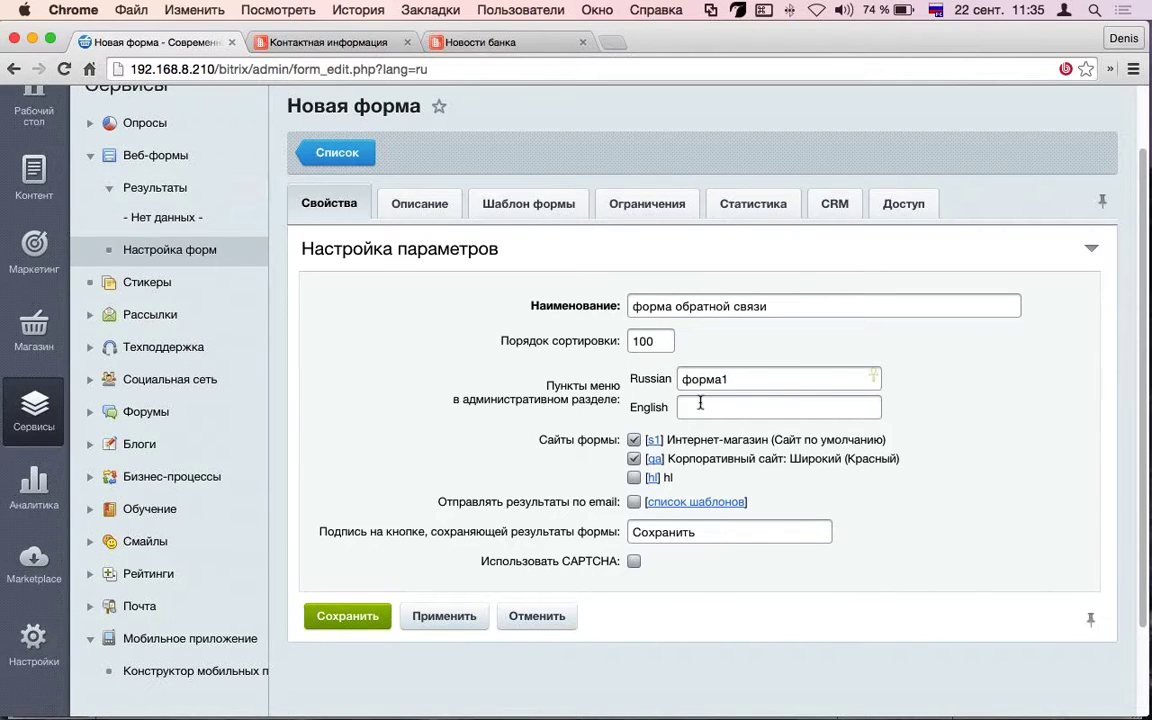
Review the Описание, Шаблон формы, Ограничения, Статистика, CRM and Доступ tabs, then save the form as ID 2
{"action": "left_click", "coordinate": [405, 205]}
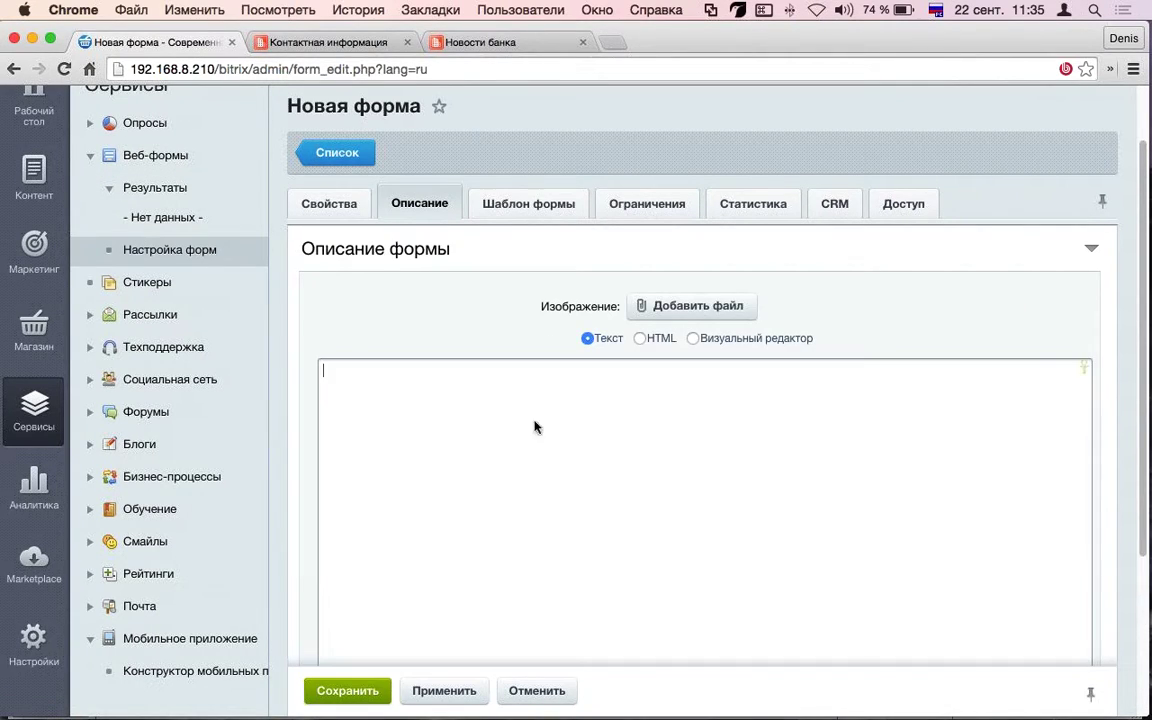
{"action": "left_click", "coordinate": [540, 205]}
{"action": "left_click", "coordinate": [647, 204]}
{"action": "left_click", "coordinate": [753, 204]}
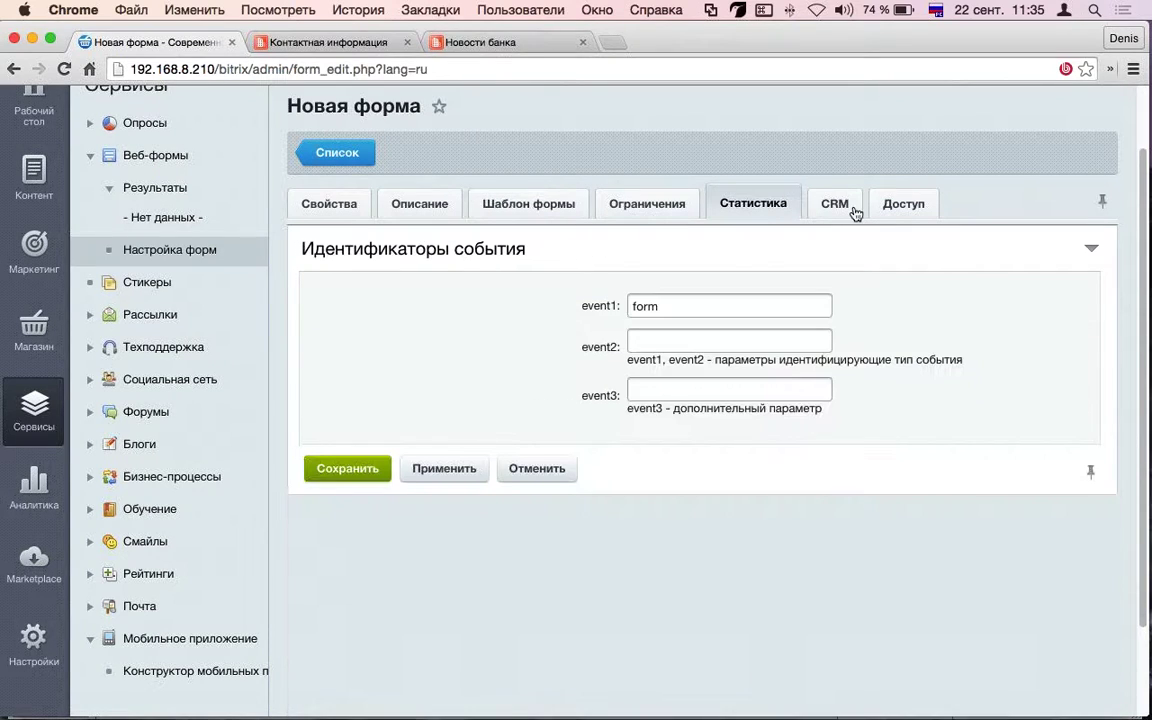
{"action": "left_click", "coordinate": [855, 213]}
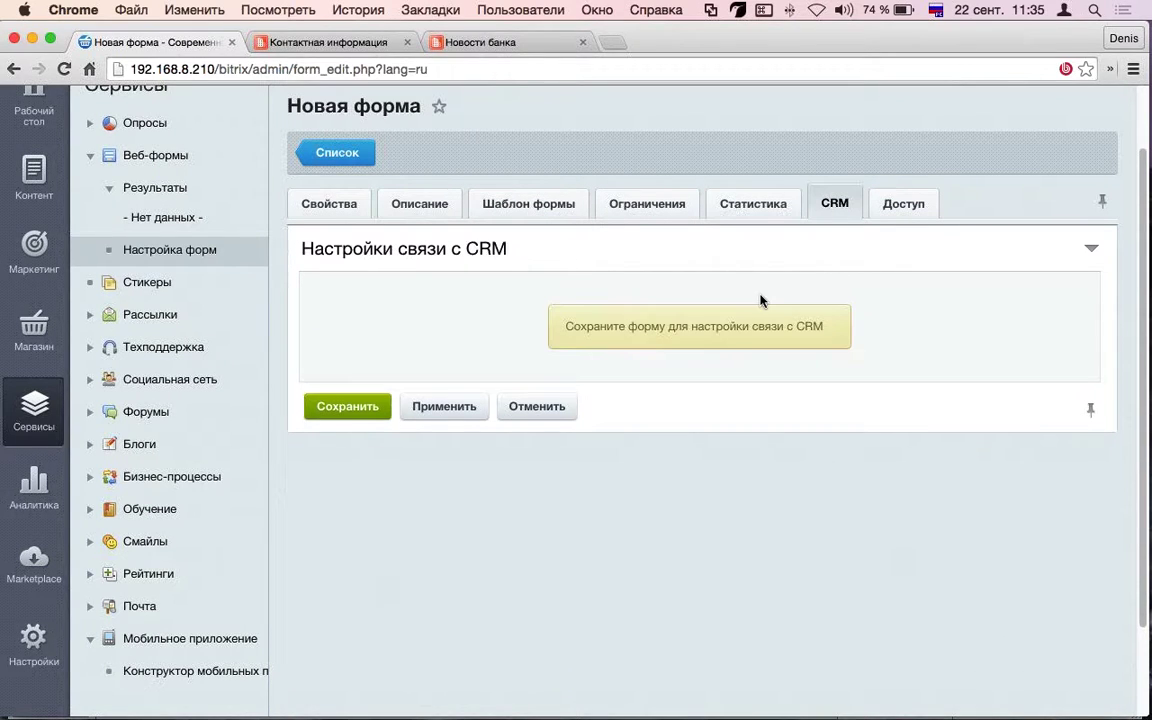
{"action": "left_click", "coordinate": [903, 208]}
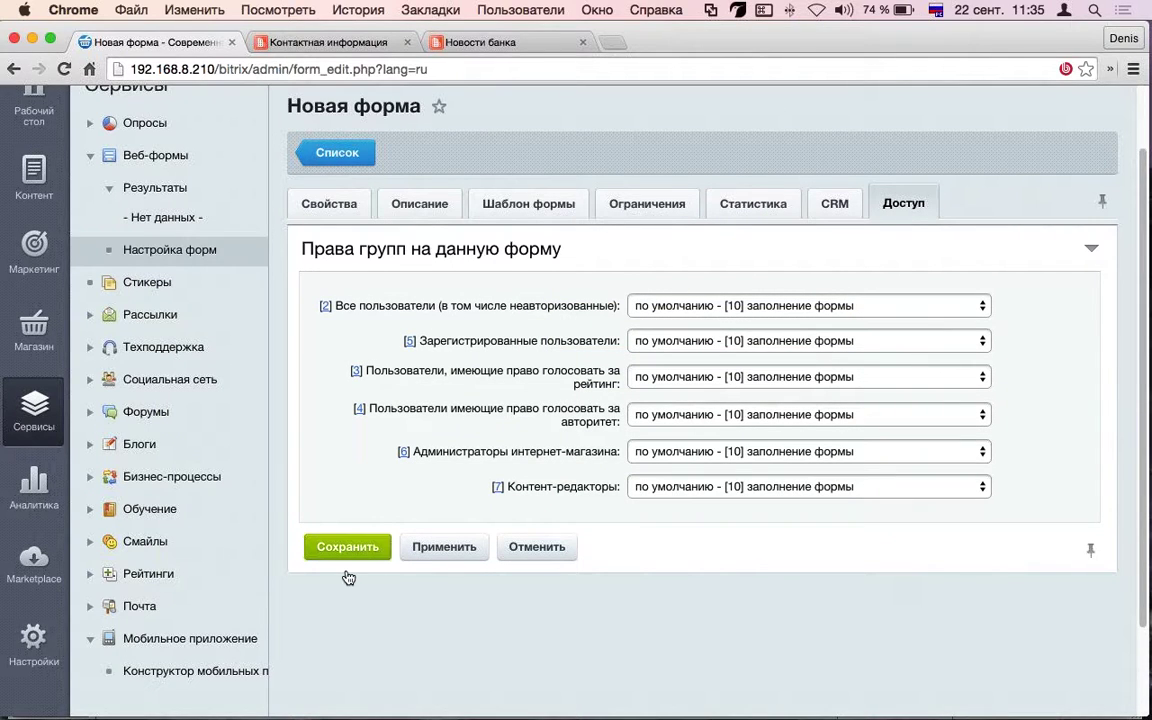
{"action": "left_click", "coordinate": [347, 546]}
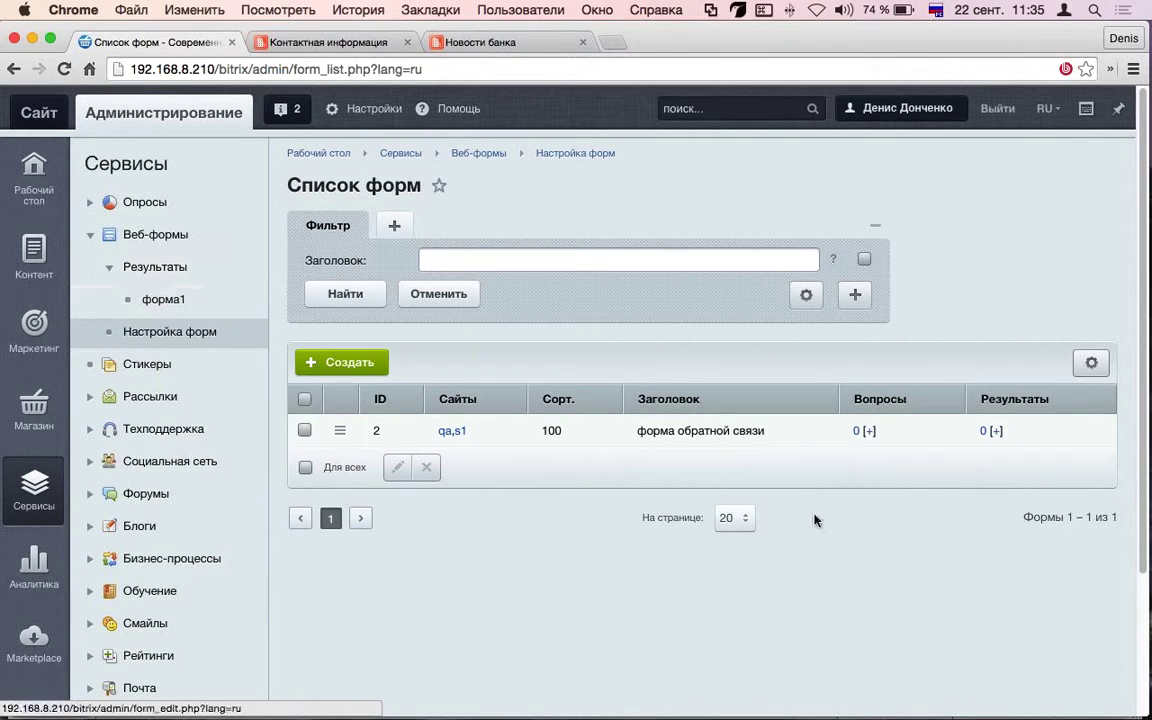
Add the question 'Имя' with a single-line text answer
{"action": "left_click", "coordinate": [868, 431]}
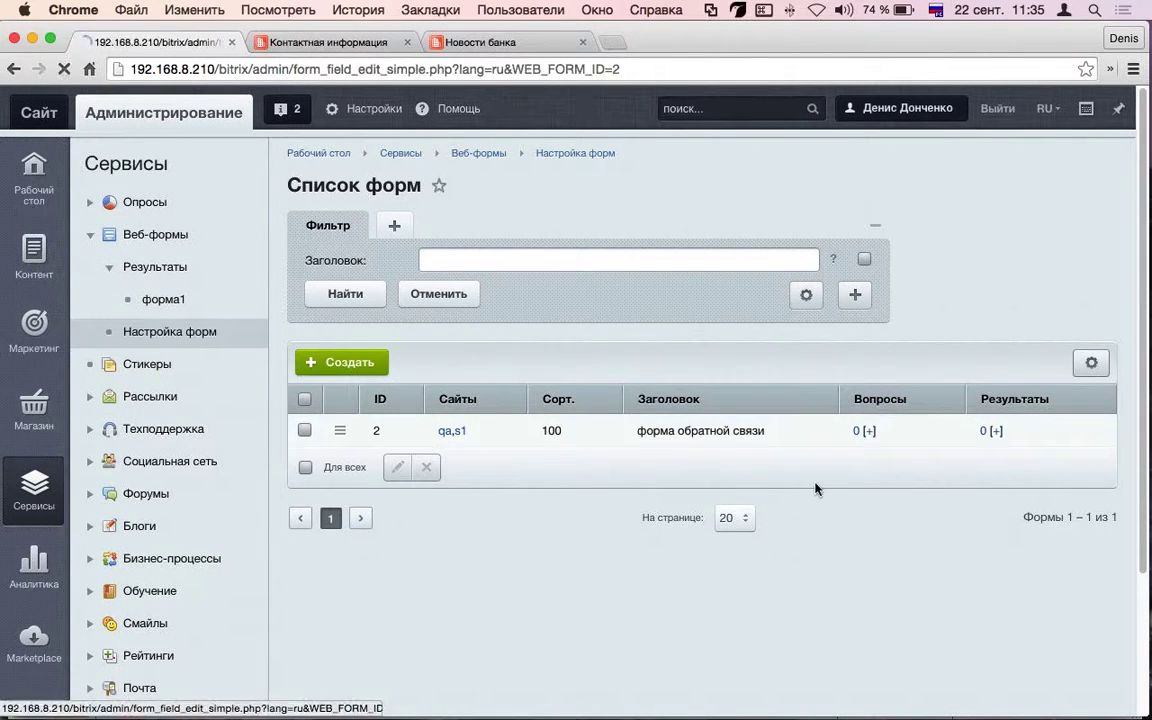
{"action": "scroll", "coordinate": [663, 522], "scroll_direction": "down", "scroll_amount": 5}
{"action": "left_click", "coordinate": [740, 357]}
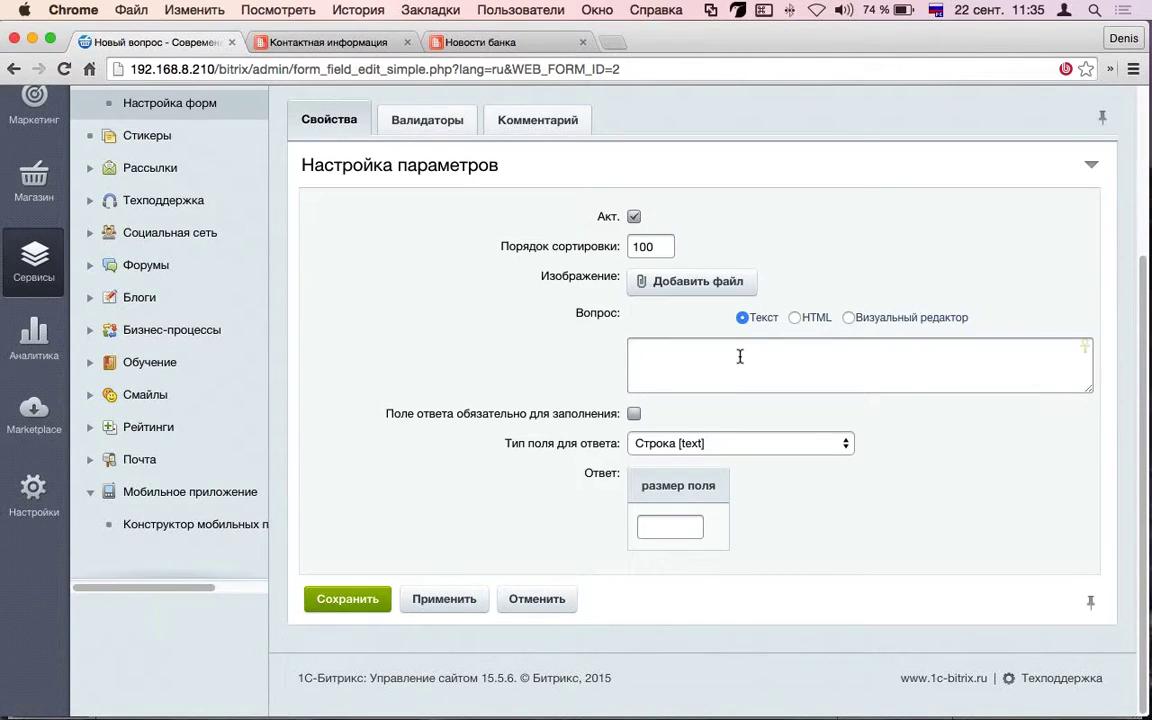
{"action": "type", "text": "Имя"}
{"action": "left_click", "coordinate": [730, 443]}
{"action": "left_click", "coordinate": [650, 443]}
{"action": "left_click", "coordinate": [444, 599]}
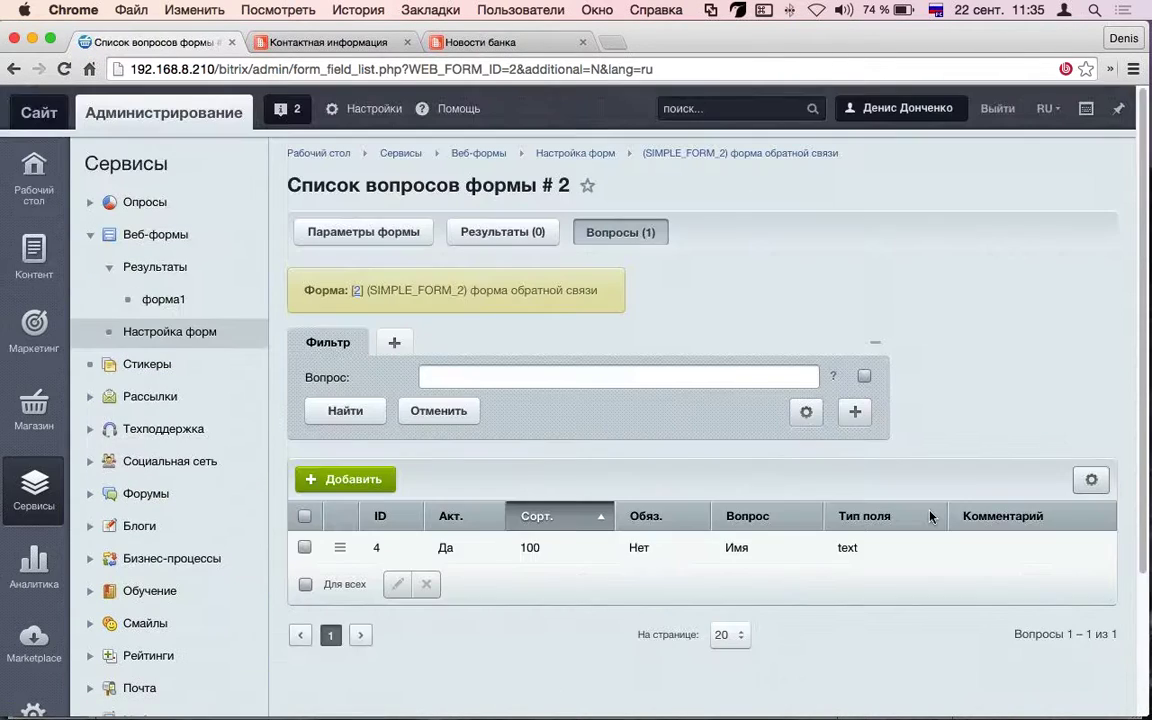
Add a second single-line text question 'Фамилия' and save it
{"action": "left_click", "coordinate": [345, 479]}
{"action": "type", "text": "Фамилия"}
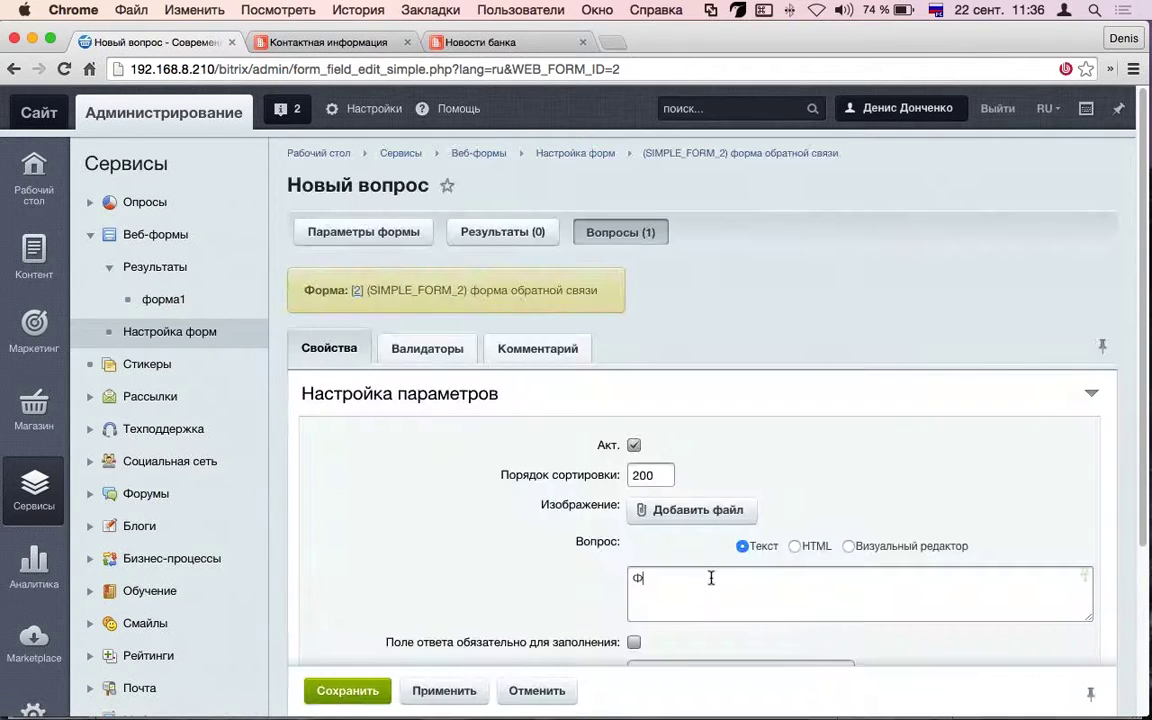
{"action": "scroll", "coordinate": [352, 597], "scroll_direction": "down", "scroll_amount": 1}
{"action": "scroll", "coordinate": [352, 597], "scroll_direction": "down", "scroll_amount": 2}
{"action": "left_click", "coordinate": [347, 690]}
Add the question 'Ваш вопрос' with a multi-line Текст [textarea] answer
{"action": "left_click", "coordinate": [349, 484]}
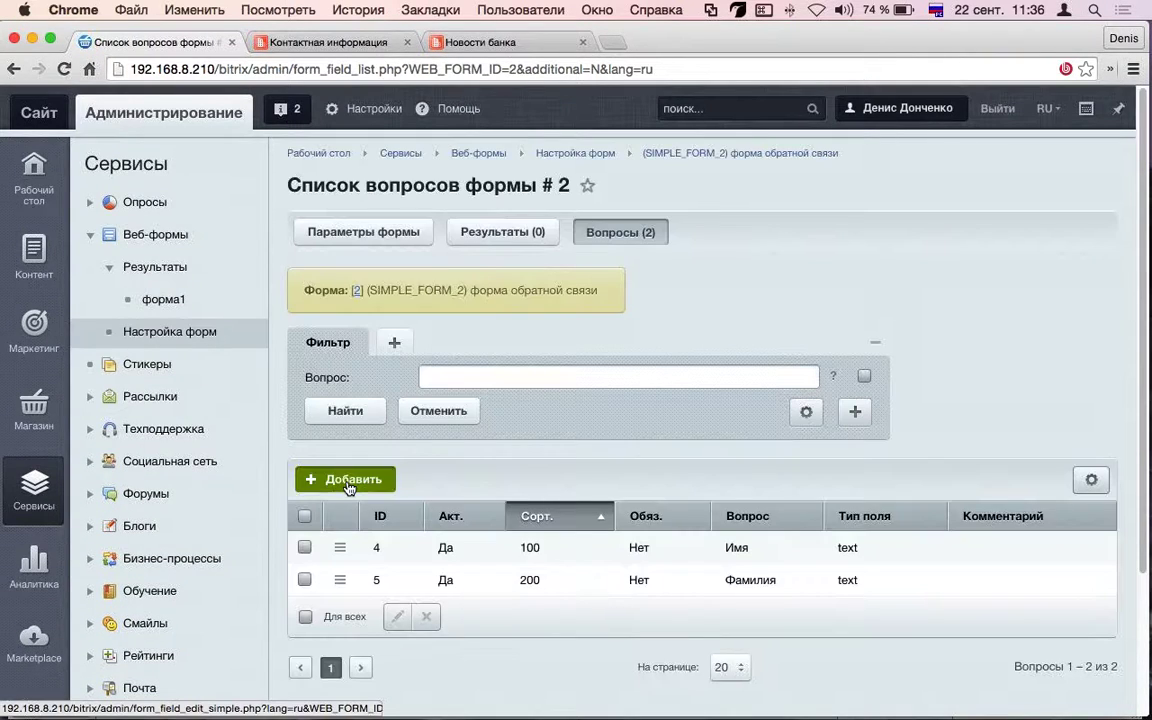
{"action": "scroll", "coordinate": [697, 545], "scroll_direction": "down", "scroll_amount": 3}
{"action": "type", "text": "Ваш вопросы"}
{"action": "key", "text": "BackSpace"}
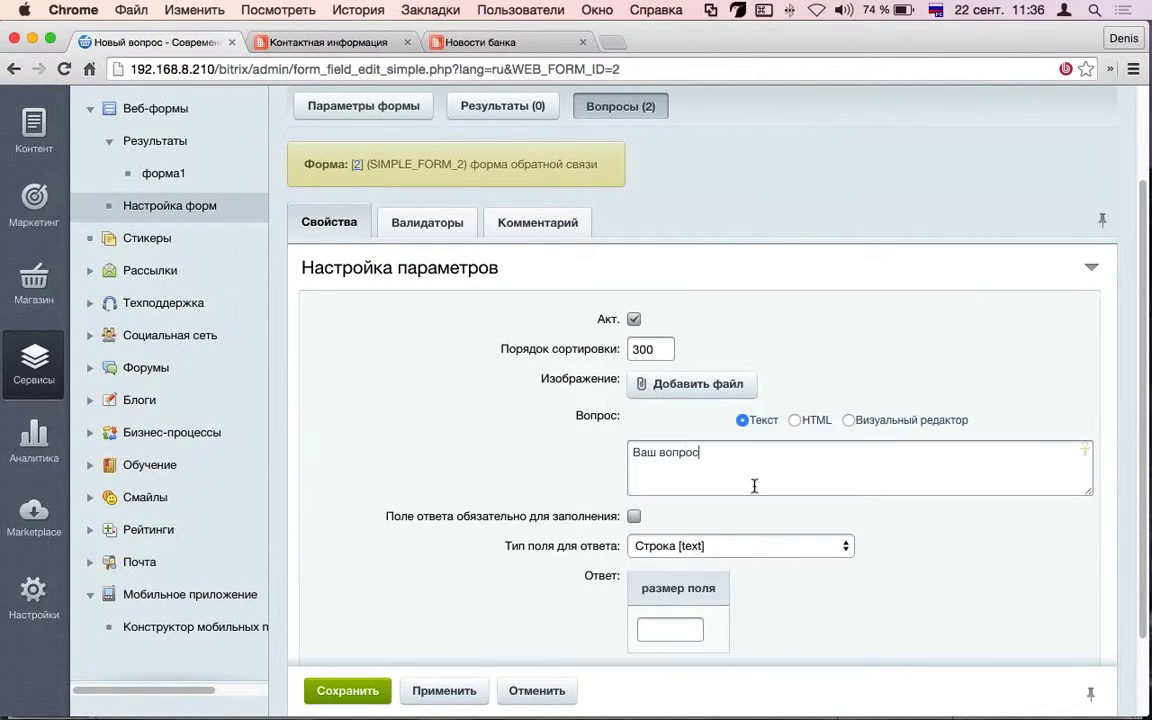
{"action": "left_click", "coordinate": [740, 546]}
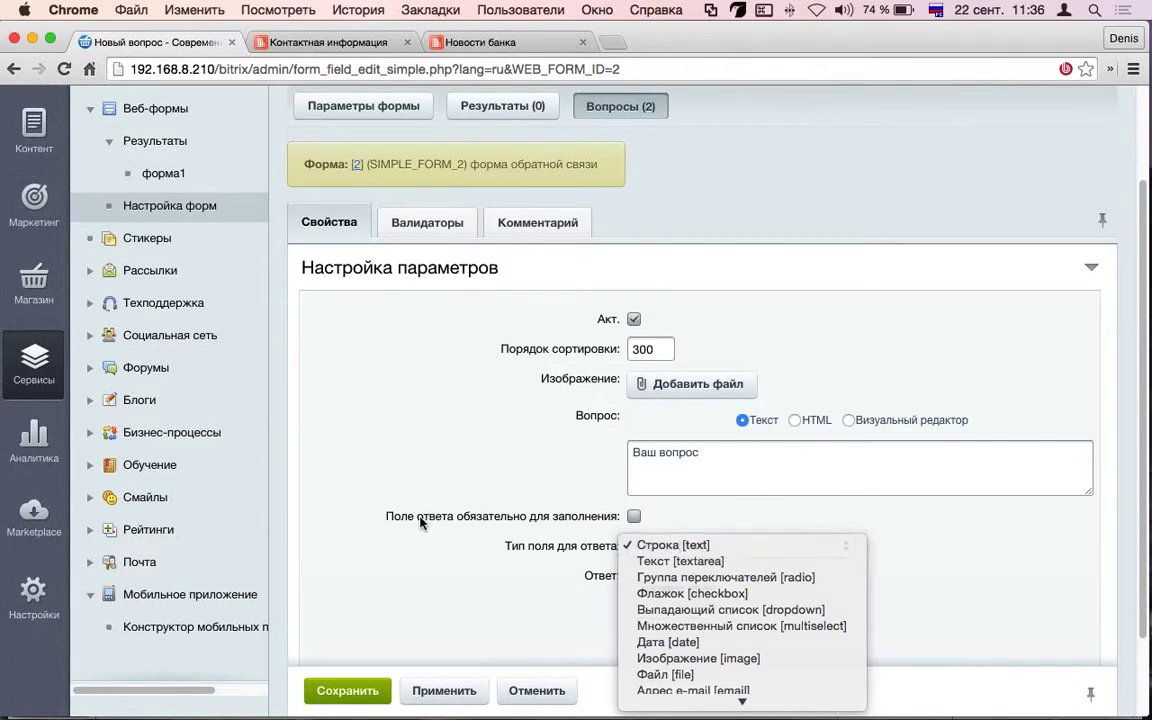
{"action": "left_click", "coordinate": [740, 506]}
{"action": "scroll", "coordinate": [300, 600], "scroll_direction": "down", "scroll_amount": 2}
{"action": "left_click", "coordinate": [338, 599]}
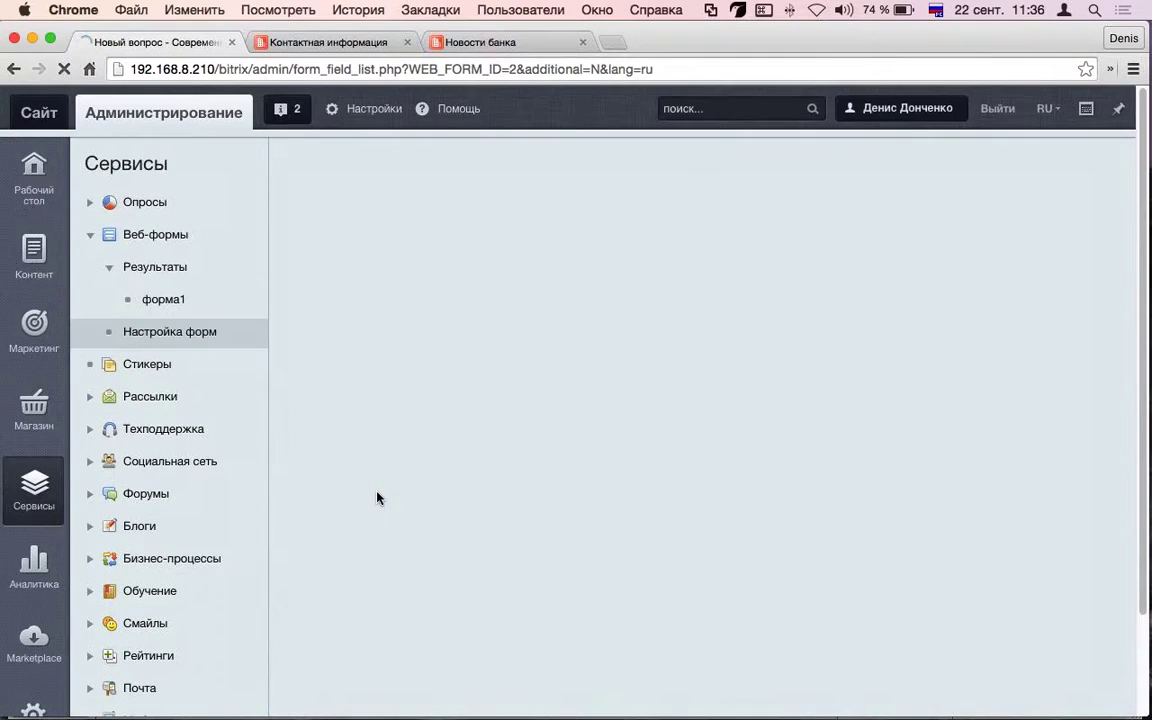
Add the question 'email' with an Адрес e-mail [email] answer type
{"action": "left_click", "coordinate": [342, 478]}
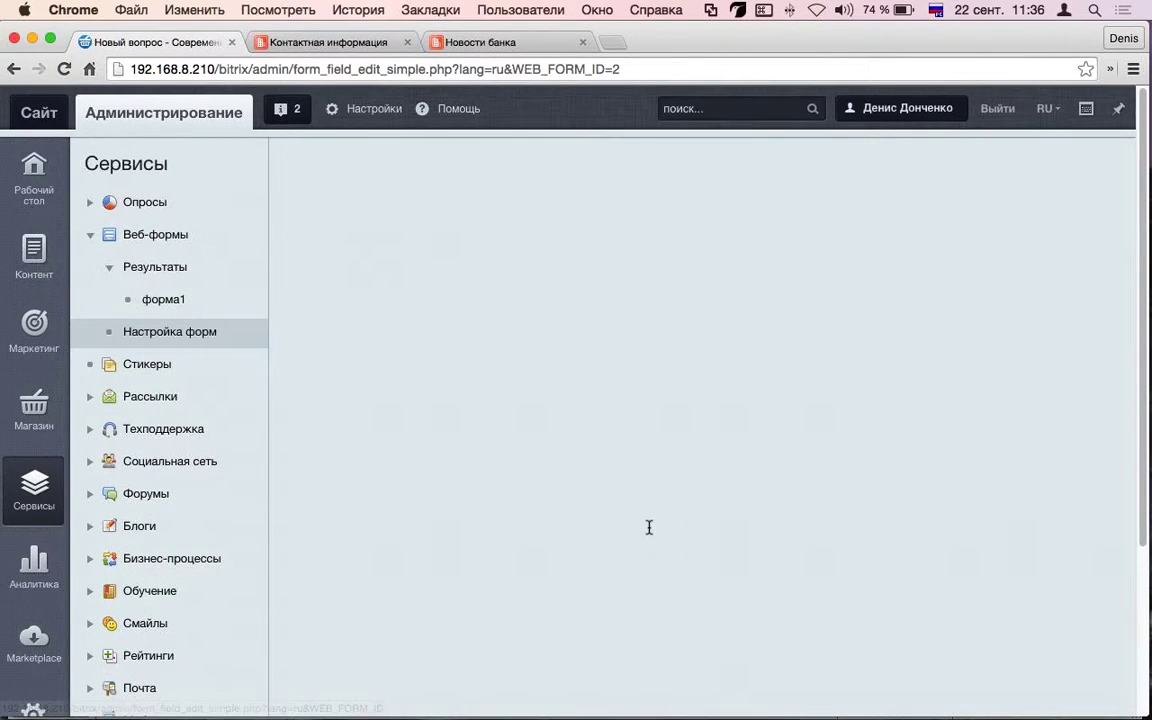
{"action": "scroll", "coordinate": [630, 500], "scroll_direction": "down", "scroll_amount": 3}
{"action": "left_click", "coordinate": [684, 455]}
{"action": "type", "text": "email"}
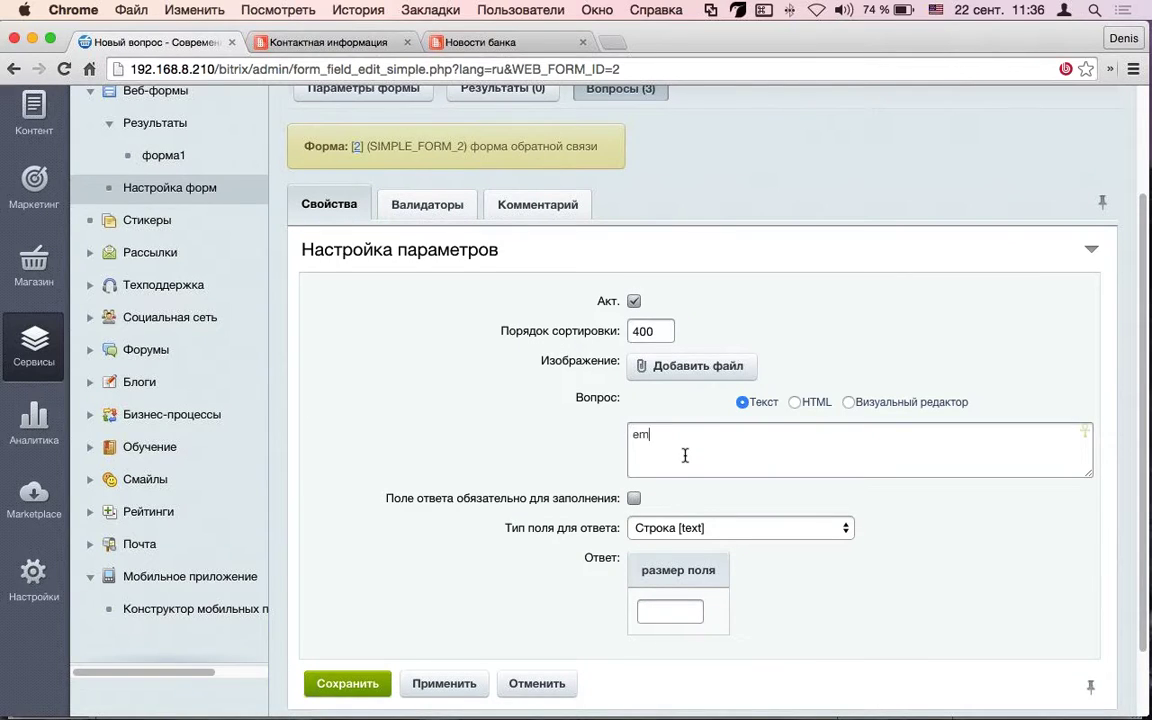
{"action": "left_click", "coordinate": [929, 405]}
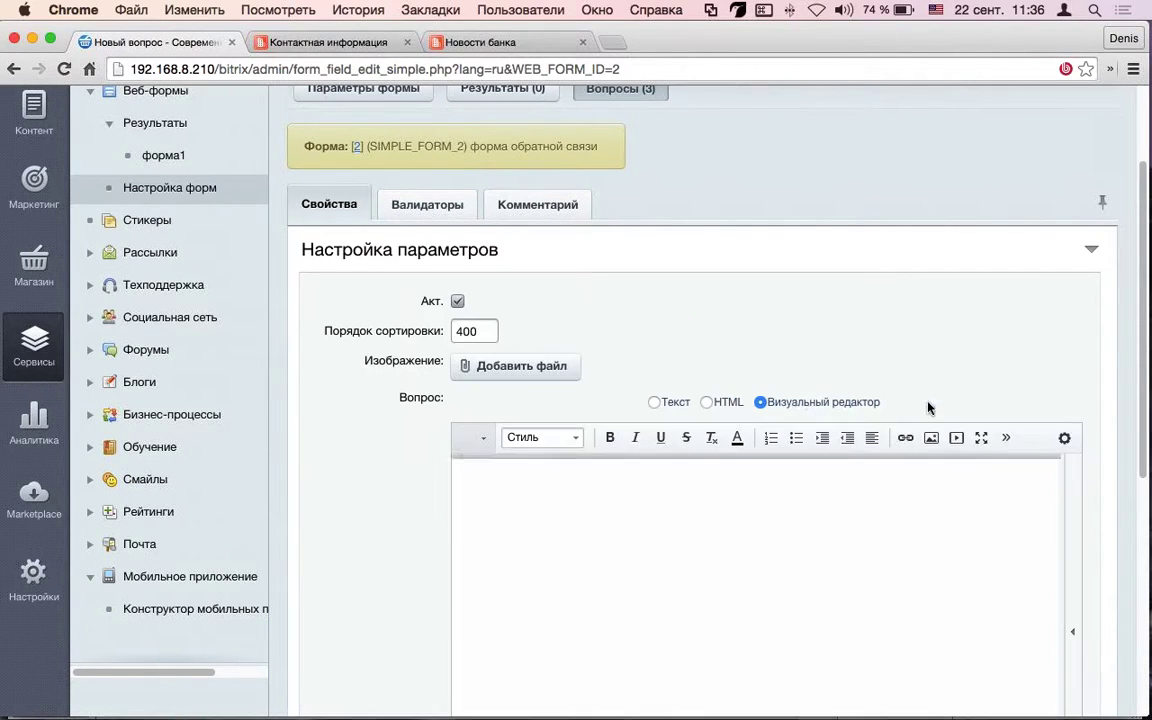
{"action": "left_click", "coordinate": [671, 405]}
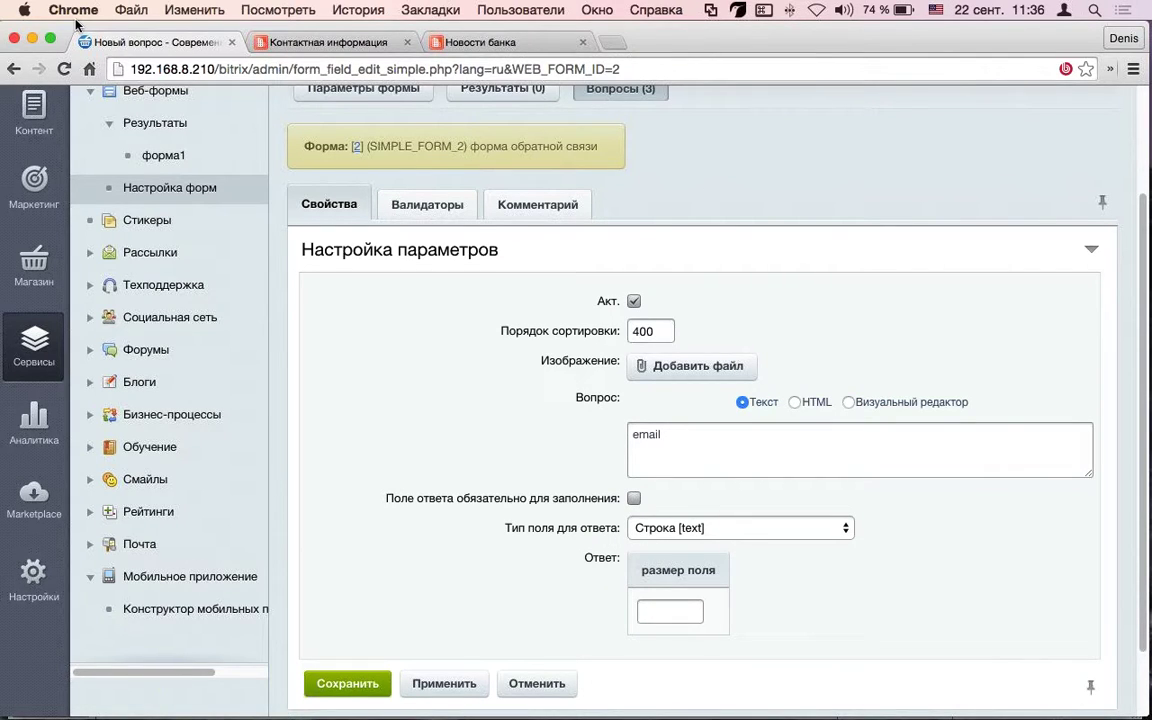
{"action": "scroll", "coordinate": [646, 413], "scroll_direction": "down", "scroll_amount": 2}
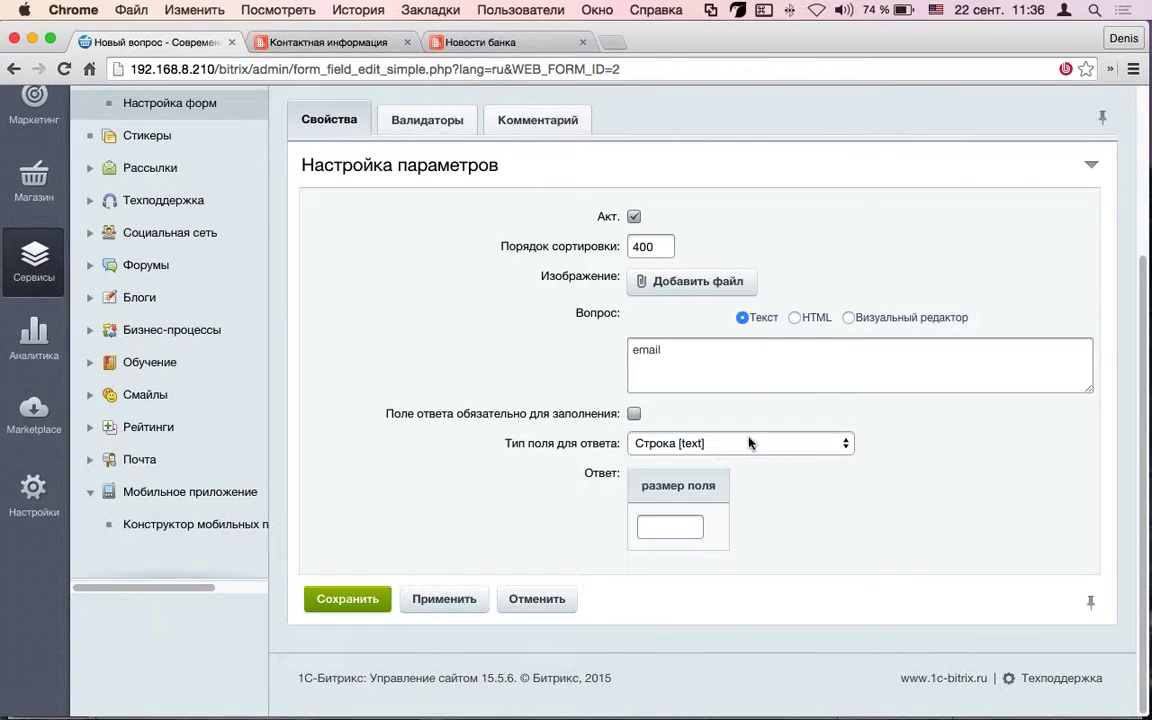
{"action": "left_click", "coordinate": [747, 443]}
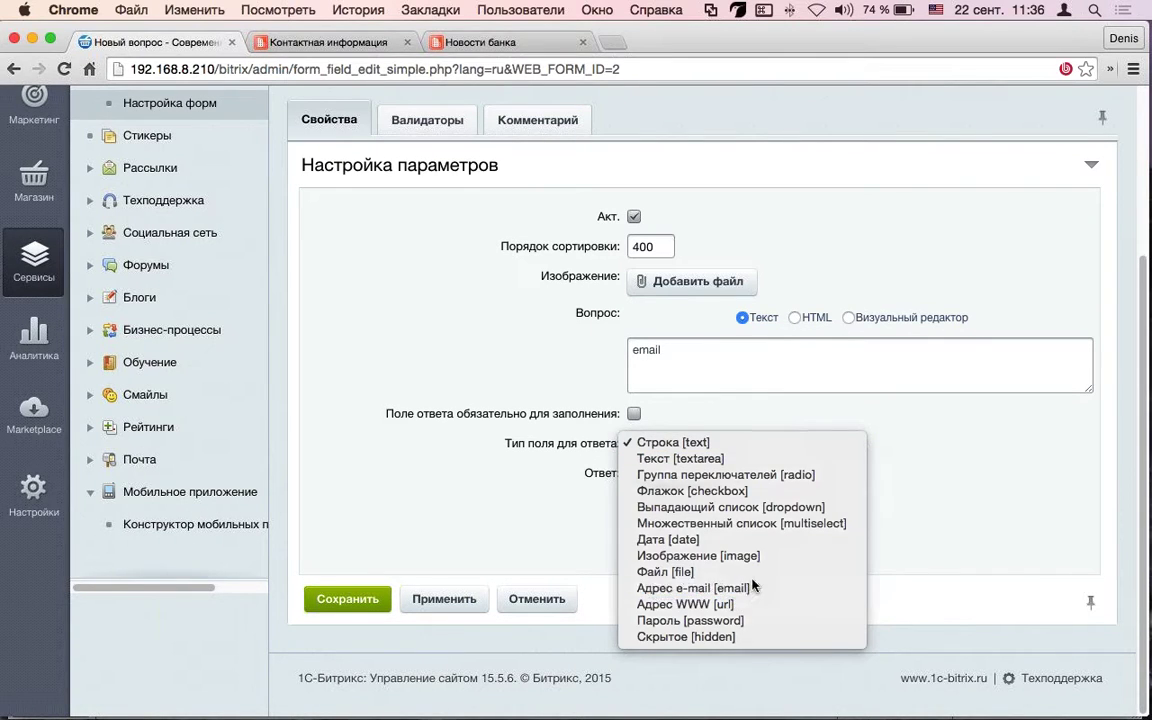
{"action": "left_click", "coordinate": [752, 586]}
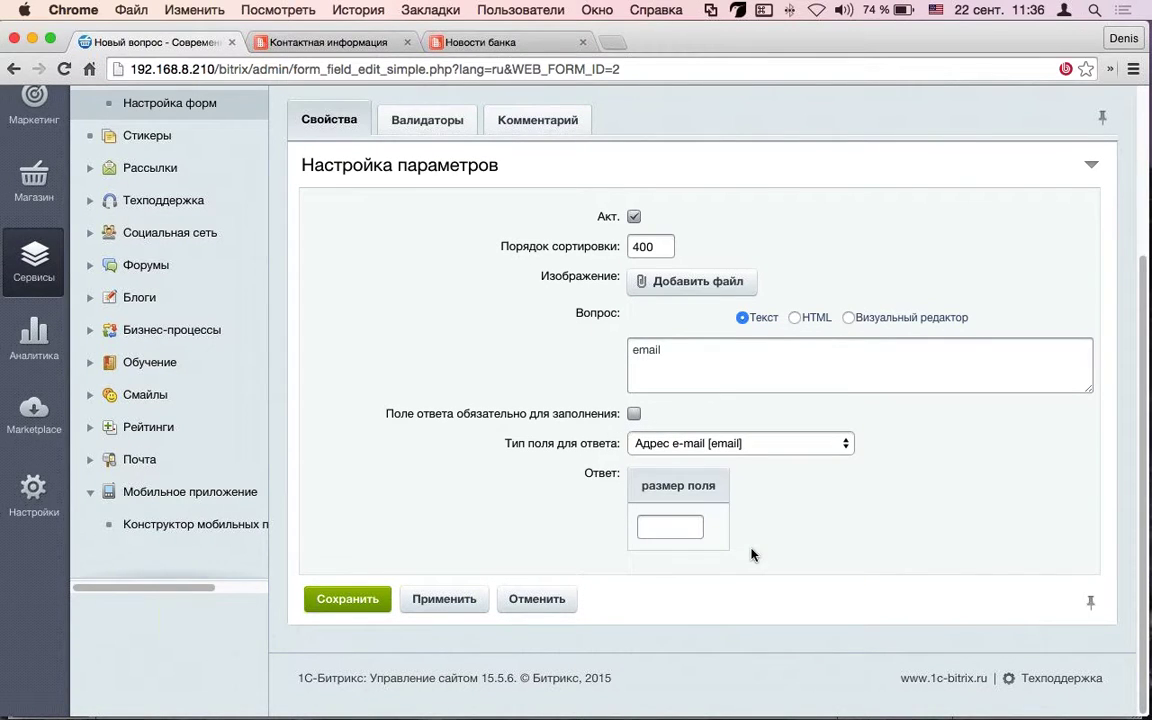
{"action": "left_click", "coordinate": [376, 601]}
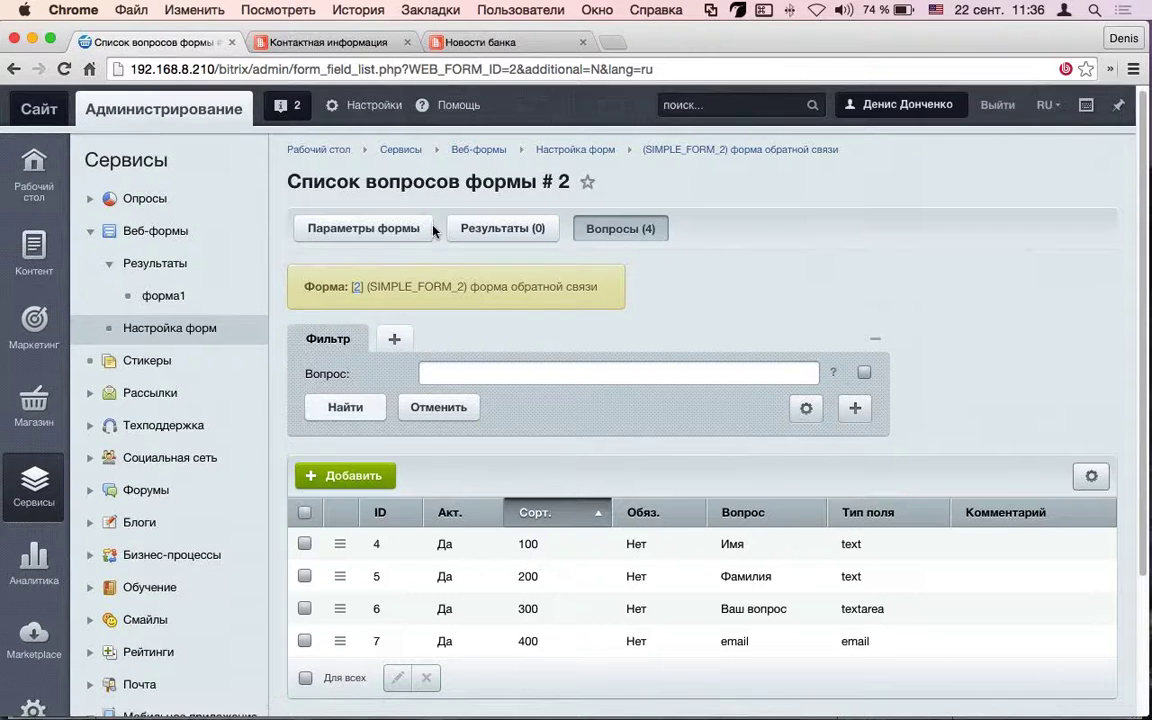
Start a new radio-group question with the text 'перезвонить вам?'
{"action": "scroll", "coordinate": [433, 230], "scroll_direction": "down", "scroll_amount": 1}
{"action": "left_click", "coordinate": [334, 455]}
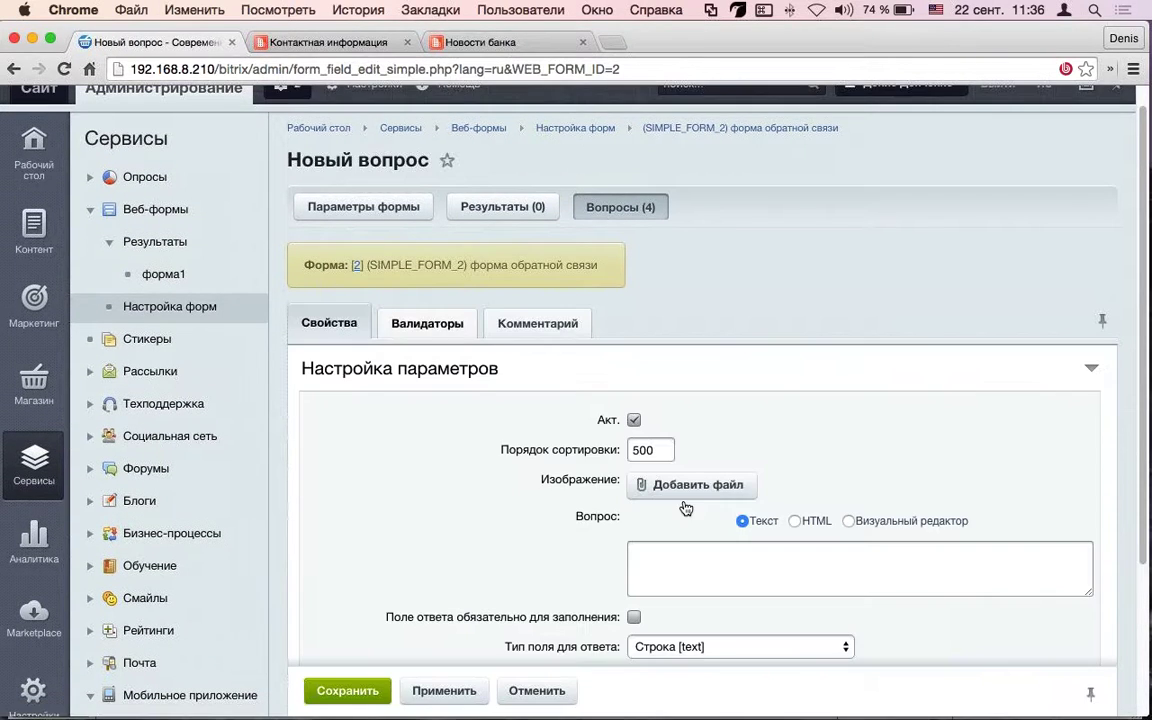
{"action": "scroll", "coordinate": [450, 390], "scroll_direction": "down", "scroll_amount": 2}
{"action": "left_click", "coordinate": [705, 550]}
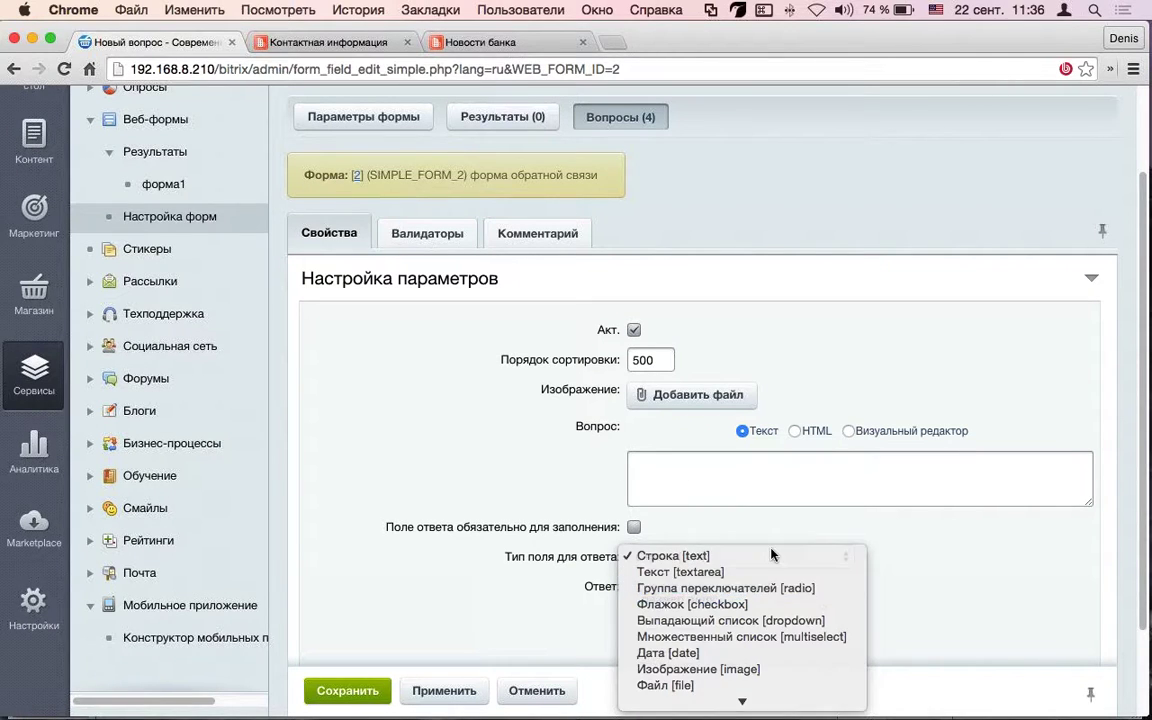
{"action": "left_click", "coordinate": [726, 588]}
{"action": "scroll", "coordinate": [726, 588], "scroll_direction": "down", "scroll_amount": 1}
{"action": "left_click", "coordinate": [710, 415]}
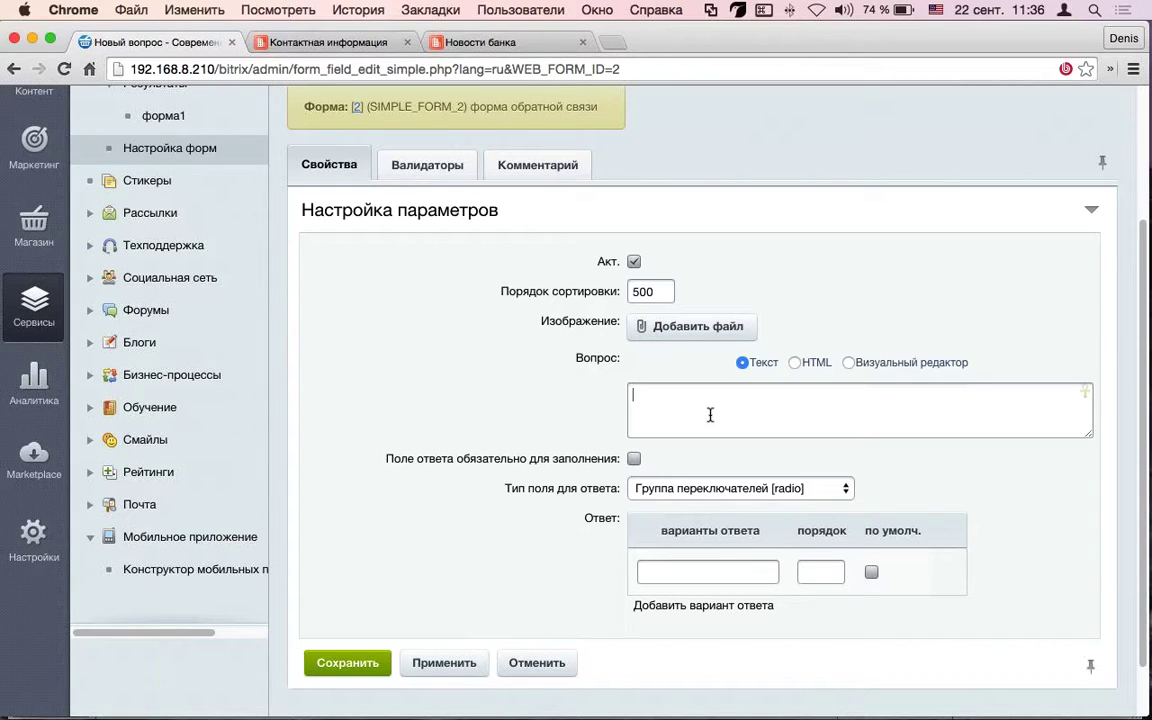
{"action": "type", "text": "согласны на обр"}
{"action": "key", "text": "BackSpace"}
{"action": "key", "text": "BackSpace"}
{"action": "key", "text": "BackSpace"}
{"action": "key", "text": "super+a"}
{"action": "type", "text": "перезвонить вам?"}
Give it answers 'да' (default) and 'нет' and save the question
{"action": "left_click", "coordinate": [676, 573]}
{"action": "type", "text": "да"}
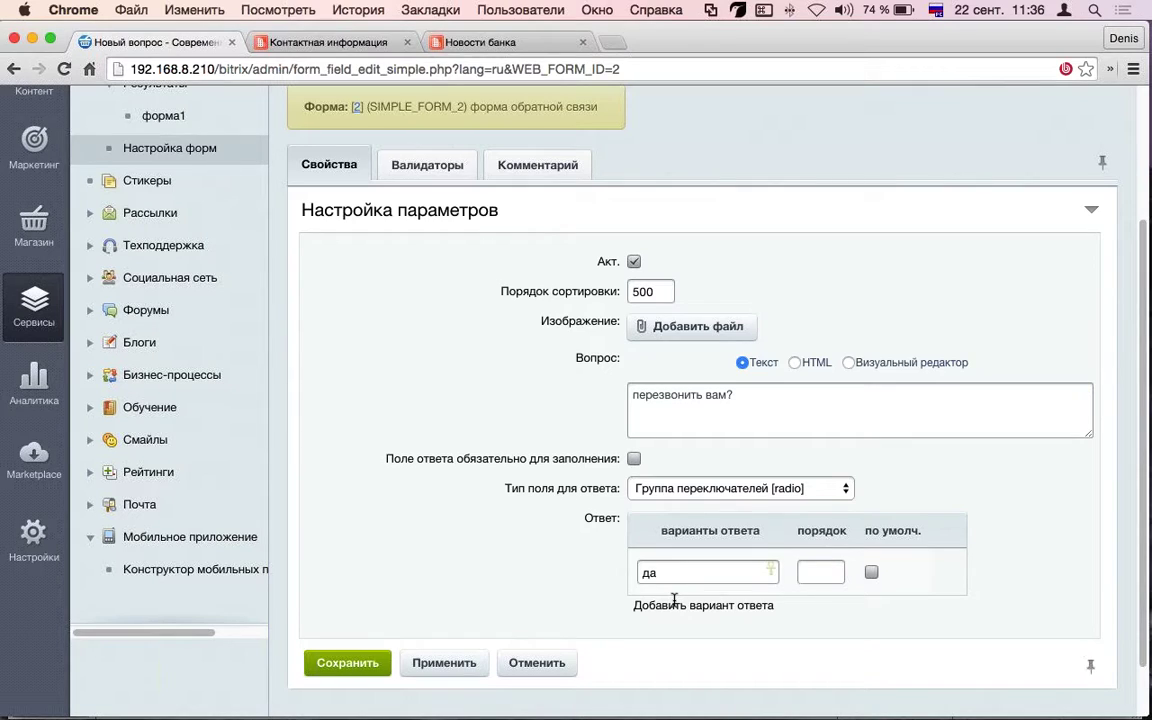
{"action": "left_click", "coordinate": [705, 606]}
{"action": "left_click", "coordinate": [674, 622]}
{"action": "type", "text": "нет"}
{"action": "left_click", "coordinate": [871, 572]}
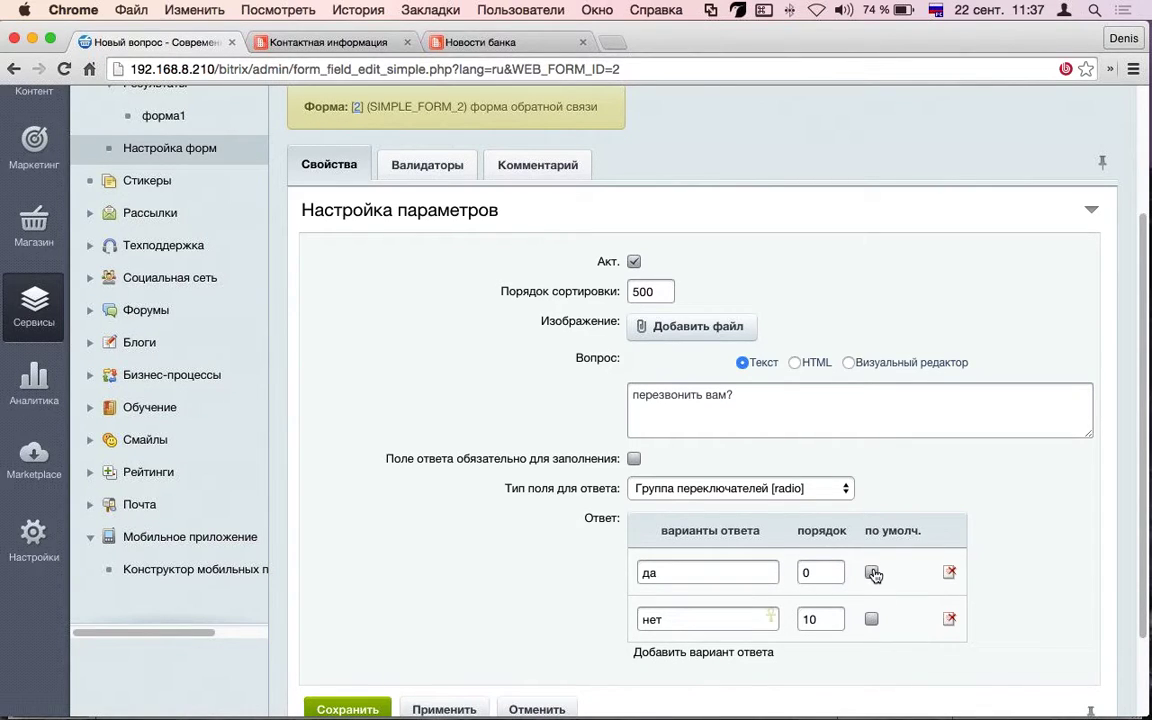
{"action": "left_click", "coordinate": [350, 709]}
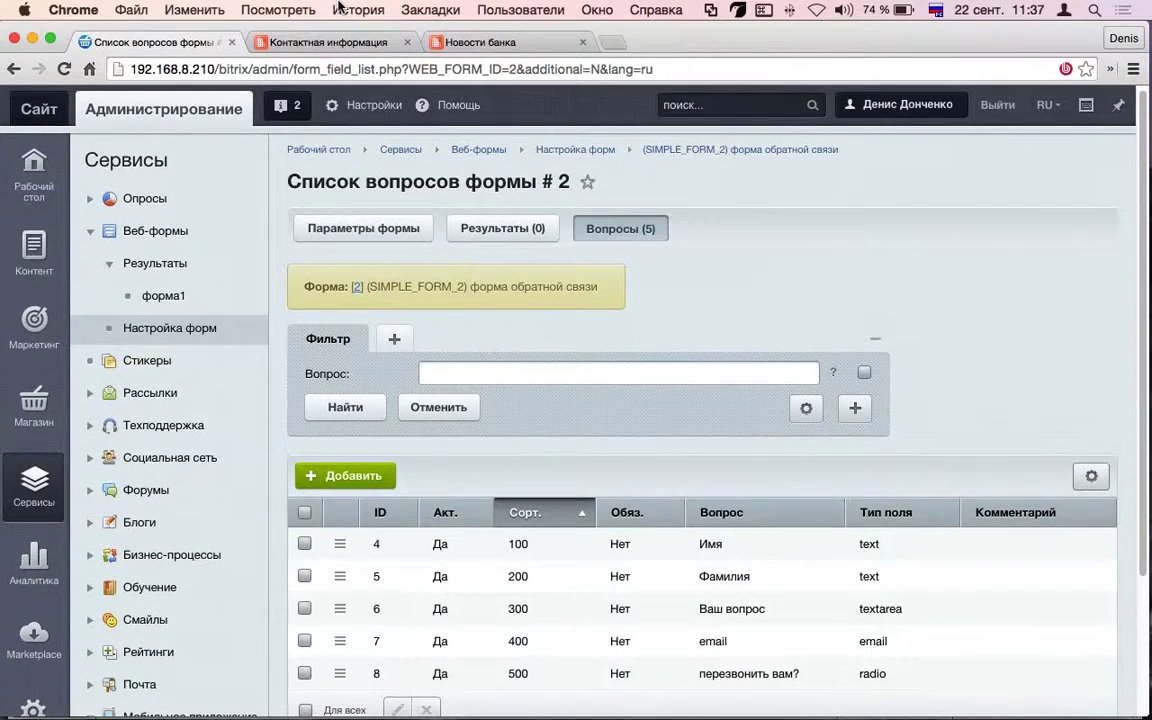
{"action": "scroll", "coordinate": [535, 390], "scroll_direction": "down", "scroll_amount": 3}
{"action": "scroll", "coordinate": [535, 390], "scroll_direction": "up", "scroll_amount": 3}
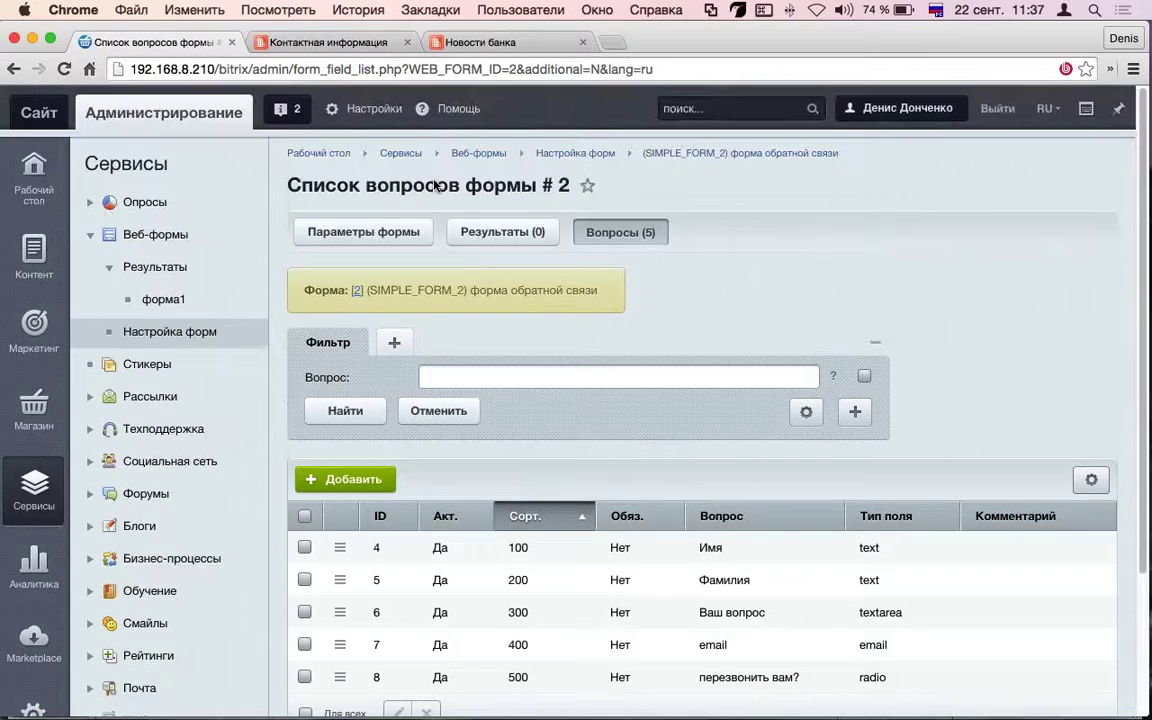
Open the тес345345345 section page on the site and switch it into the page editor
{"action": "left_click", "coordinate": [290, 42]}
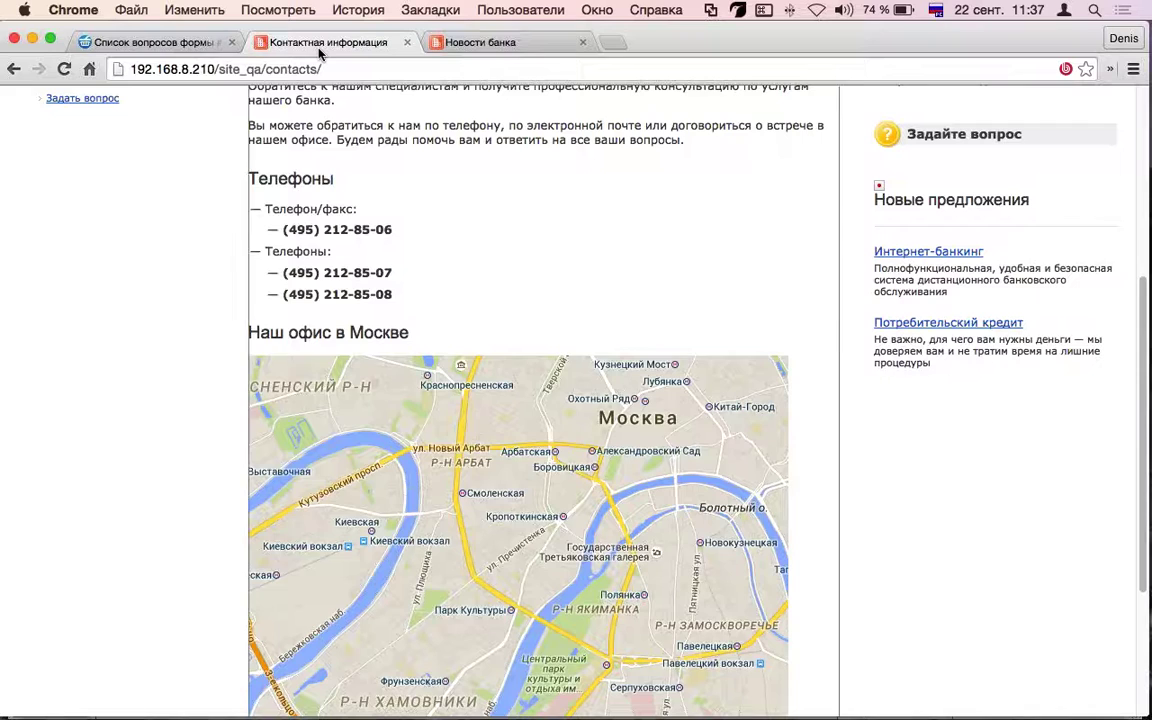
{"action": "scroll", "coordinate": [671, 251], "scroll_direction": "up", "scroll_amount": 5}
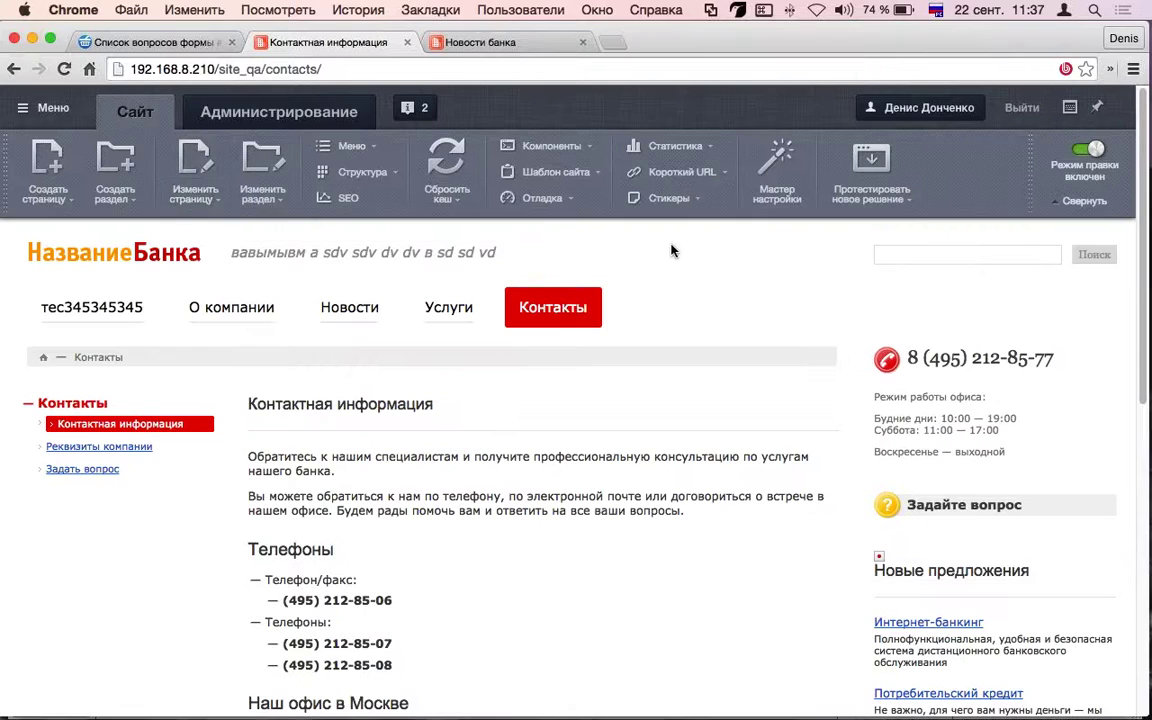
{"action": "mouse_move", "coordinate": [555, 312]}
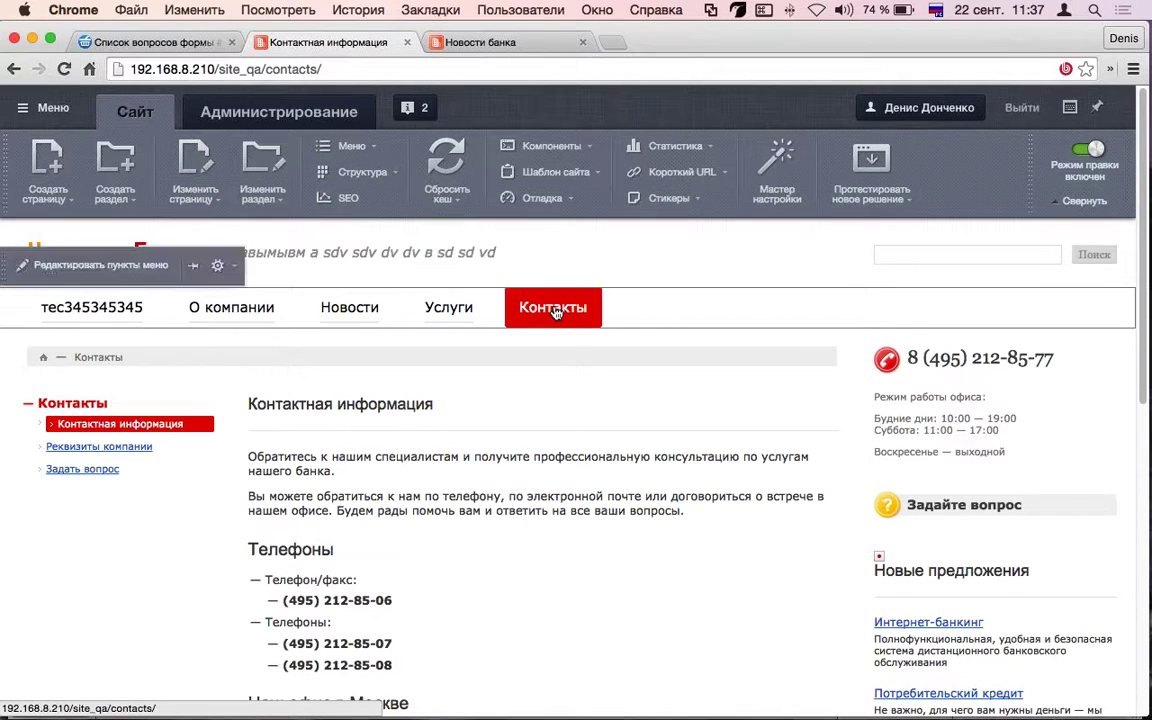
{"action": "left_click", "coordinate": [128, 309]}
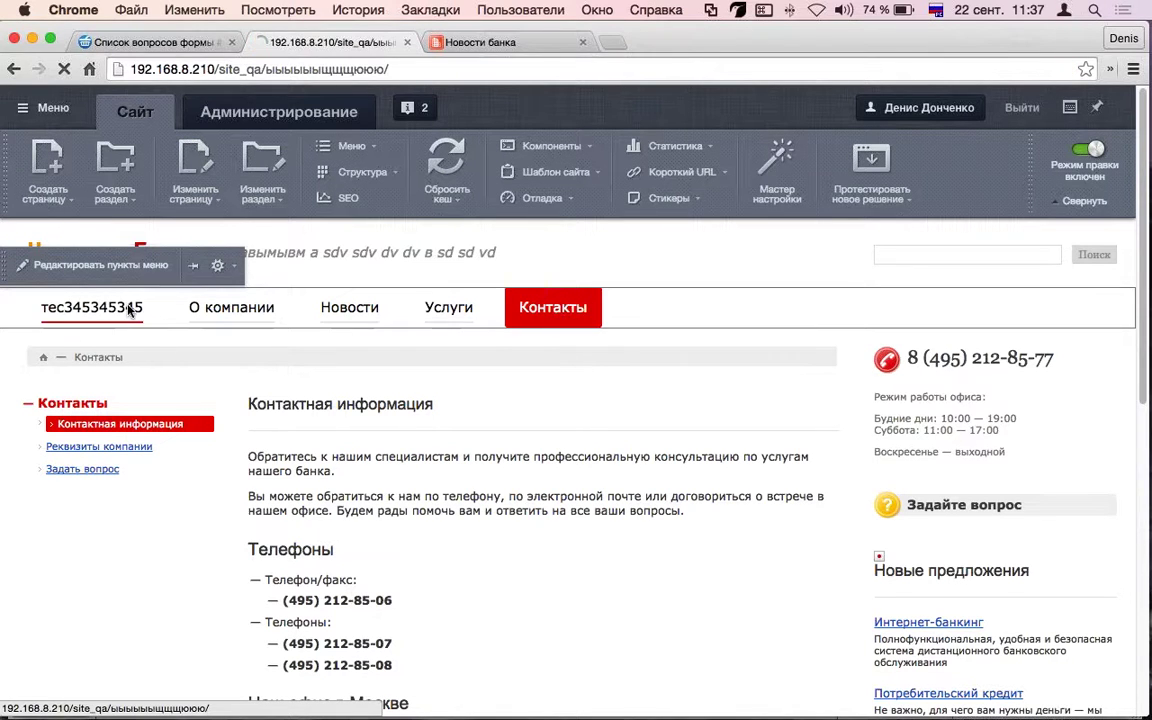
{"action": "scroll", "coordinate": [358, 394], "scroll_direction": "down", "scroll_amount": 3}
{"action": "scroll", "coordinate": [358, 394], "scroll_direction": "up", "scroll_amount": 3}
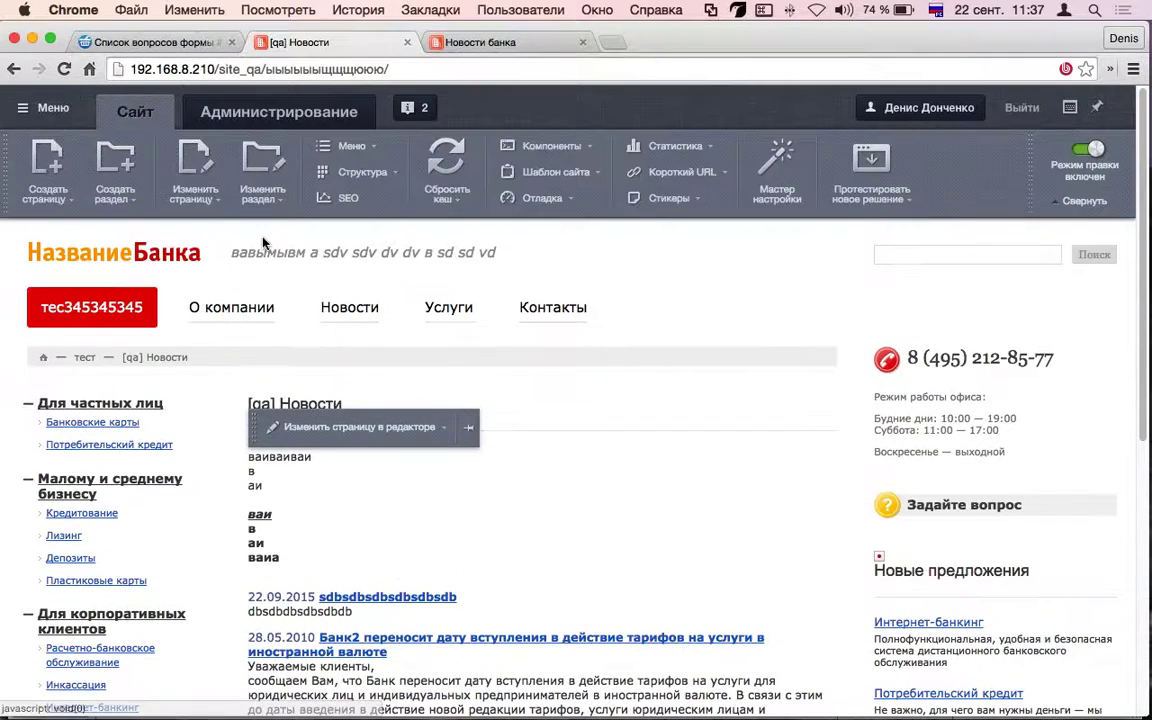
{"action": "left_click", "coordinate": [196, 165]}
Clear the page content and insert the Сервисы > Веб-формы > Веб-форма component
{"action": "key", "text": "super+a"}
{"action": "key", "text": "Delete"}
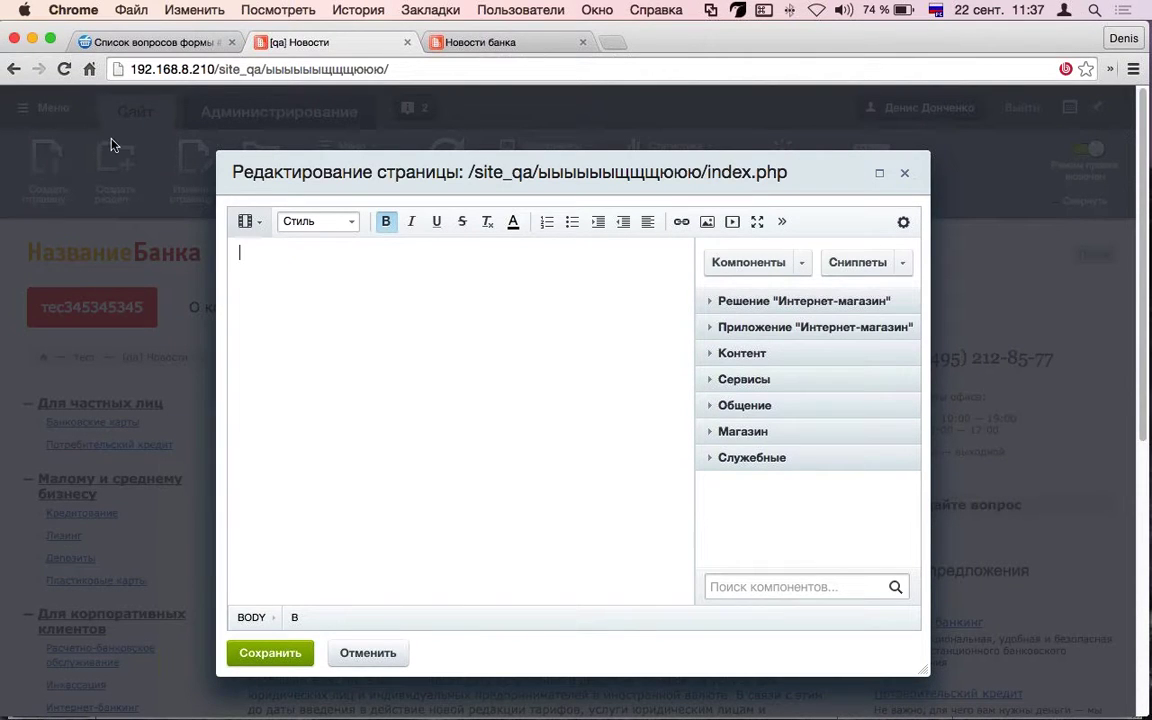
{"action": "left_click", "coordinate": [711, 382]}
{"action": "scroll", "coordinate": [728, 391], "scroll_direction": "down", "scroll_amount": 3}
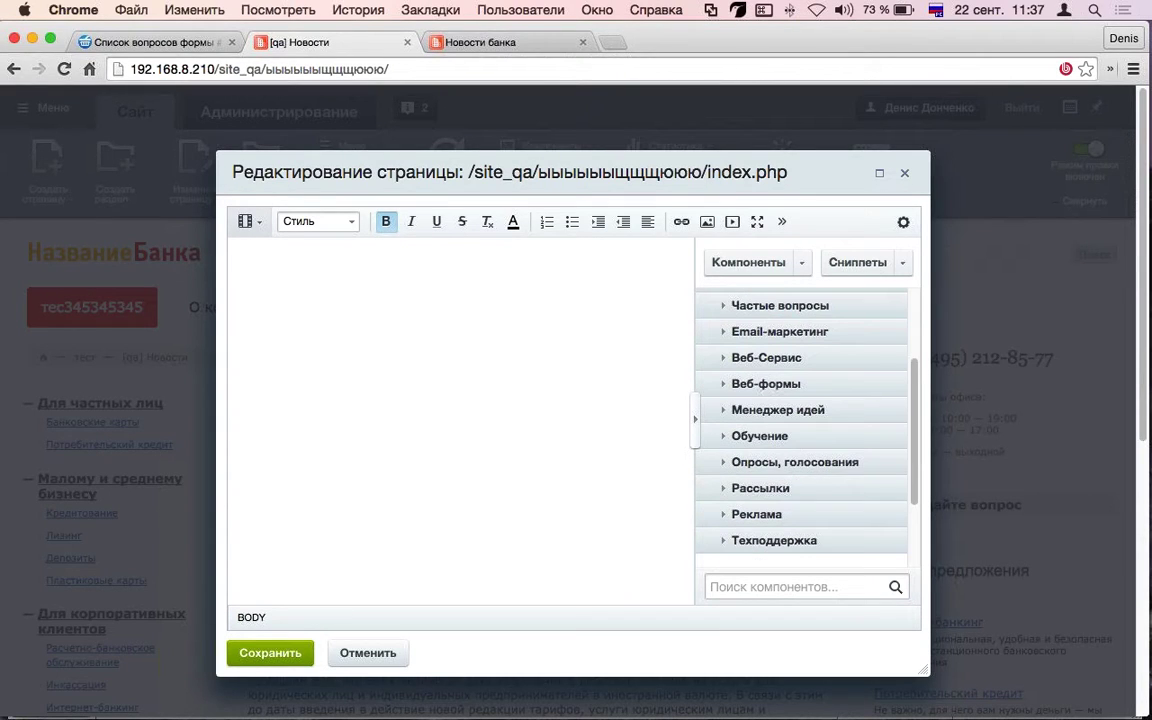
{"action": "left_click", "coordinate": [722, 385]}
{"action": "left_click_drag", "start_coordinate": [772, 420], "coordinate": [314, 298]}
{"action": "double_click", "coordinate": [288, 262]}
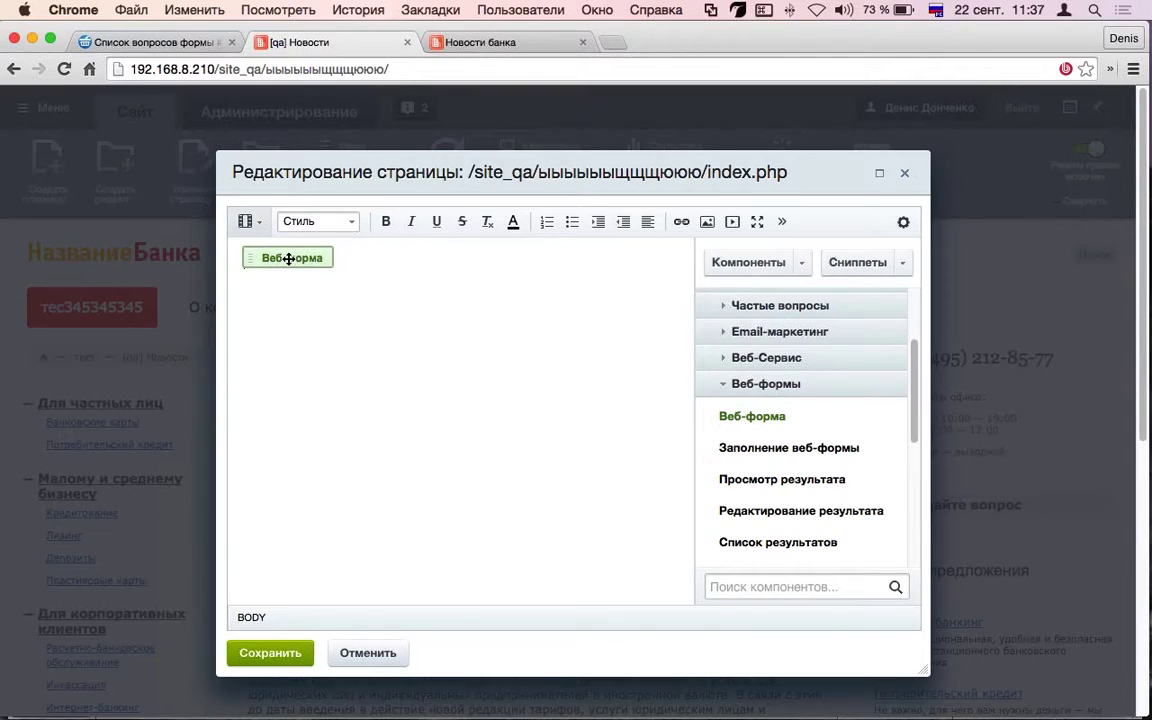
Set the component to form [2] форма обратной связи, turn off results, edit and status options, and save the page
{"action": "scroll", "coordinate": [753, 287], "scroll_direction": "down", "scroll_amount": 3}
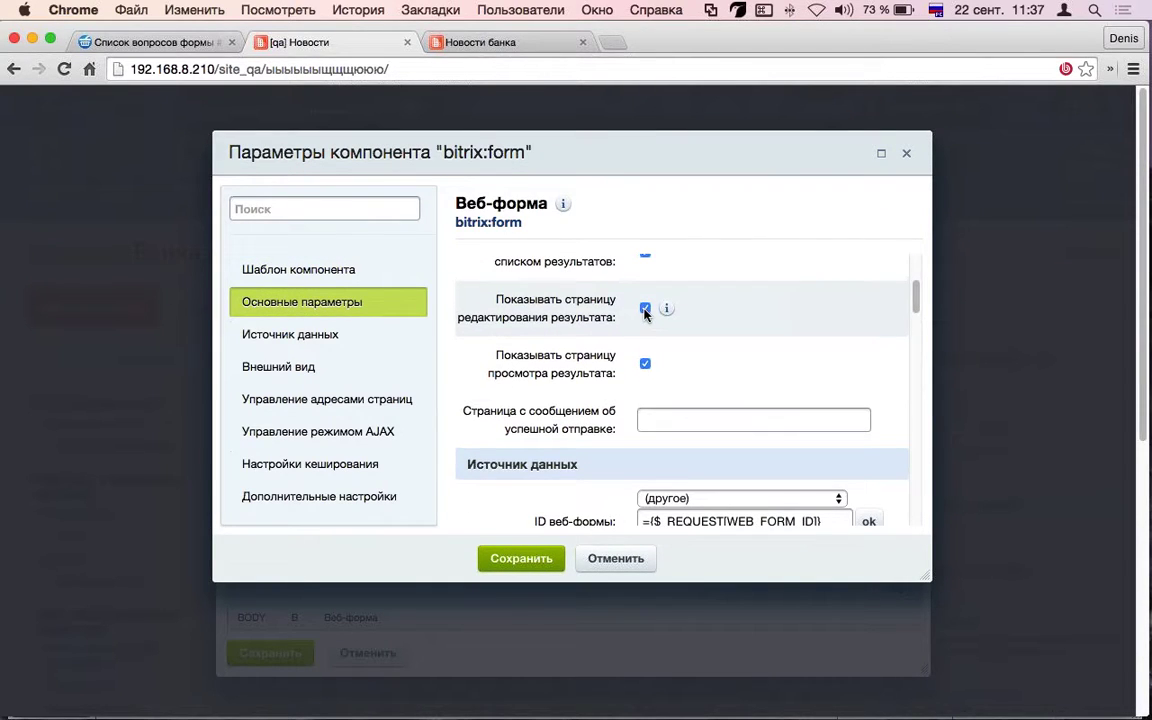
{"action": "left_click", "coordinate": [645, 305]}
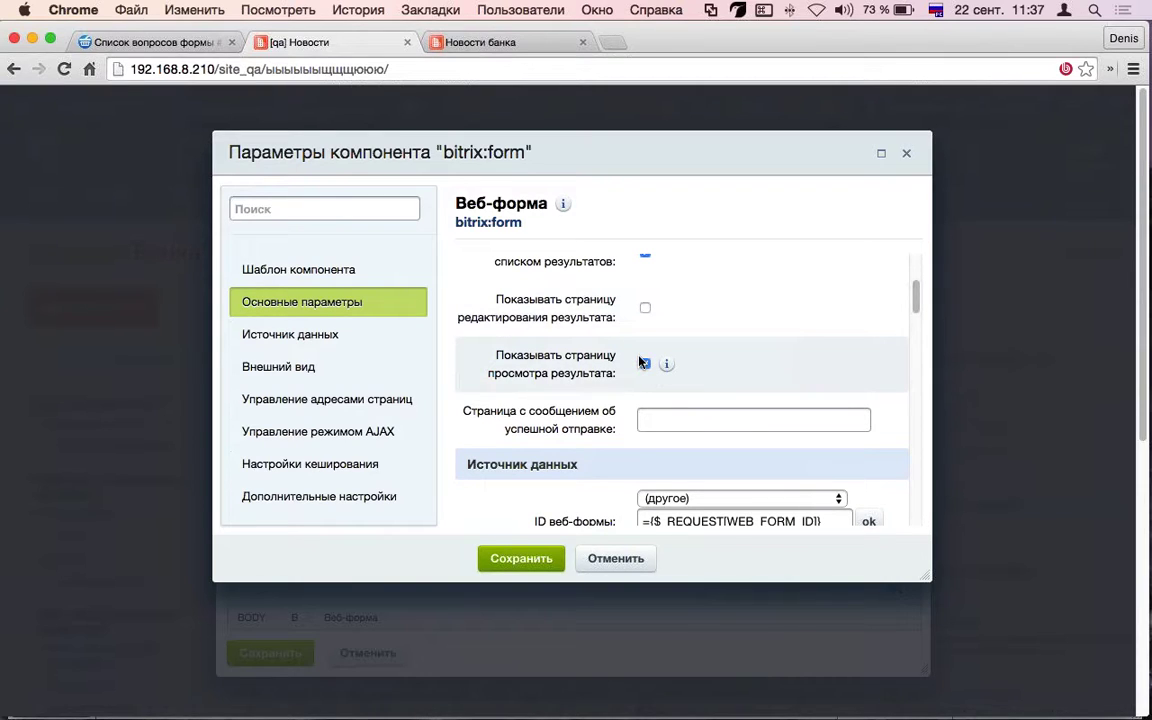
{"action": "scroll", "coordinate": [643, 301], "scroll_direction": "up", "scroll_amount": 1}
{"action": "left_click", "coordinate": [645, 262]}
{"action": "scroll", "coordinate": [605, 337], "scroll_direction": "down", "scroll_amount": 2}
{"action": "left_click", "coordinate": [665, 405]}
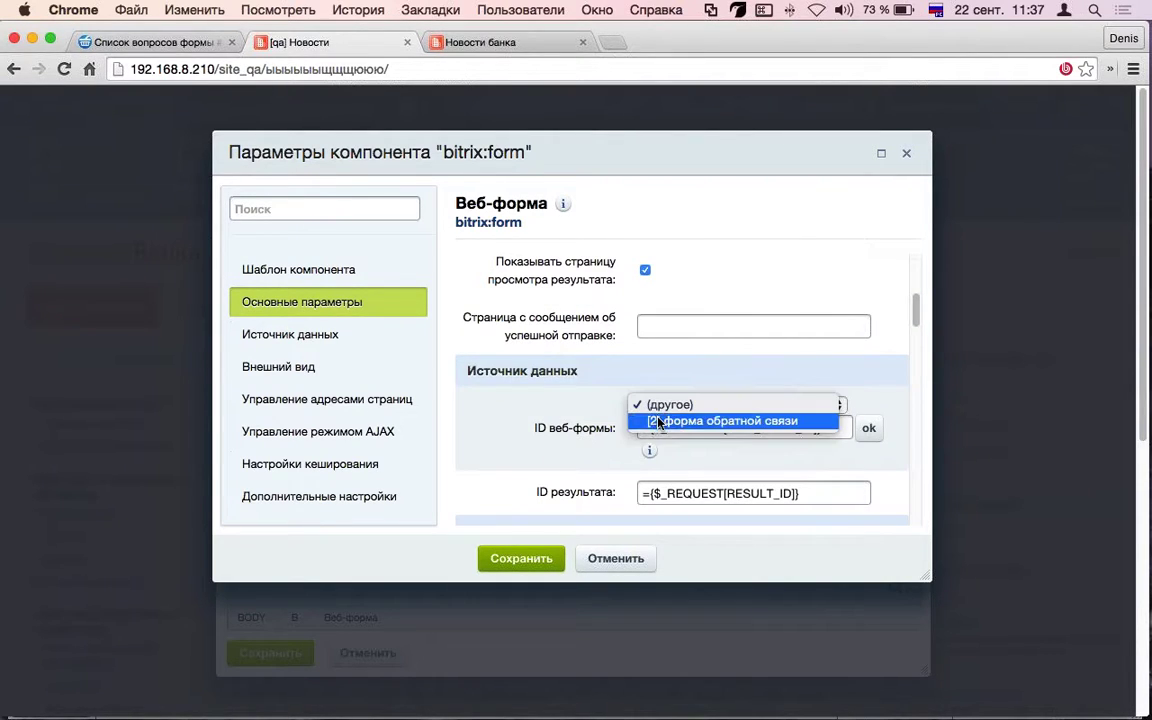
{"action": "left_click", "coordinate": [659, 421]}
{"action": "scroll", "coordinate": [627, 391], "scroll_direction": "down", "scroll_amount": 2}
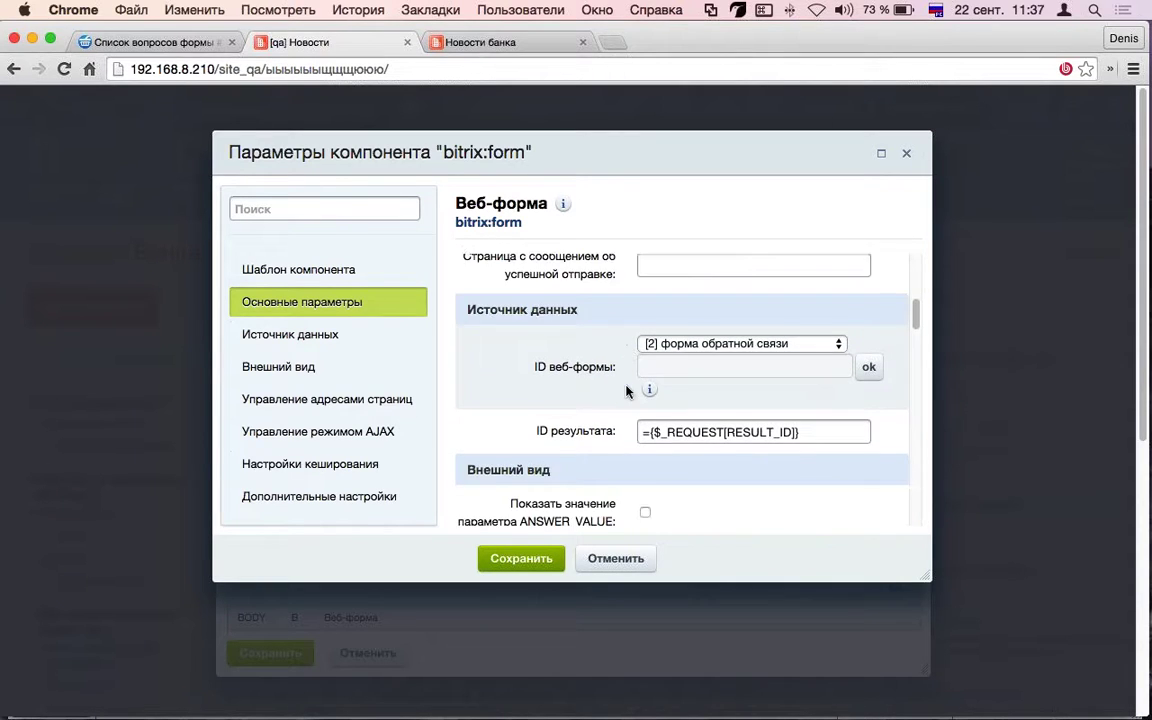
{"action": "scroll", "coordinate": [627, 391], "scroll_direction": "down", "scroll_amount": 4}
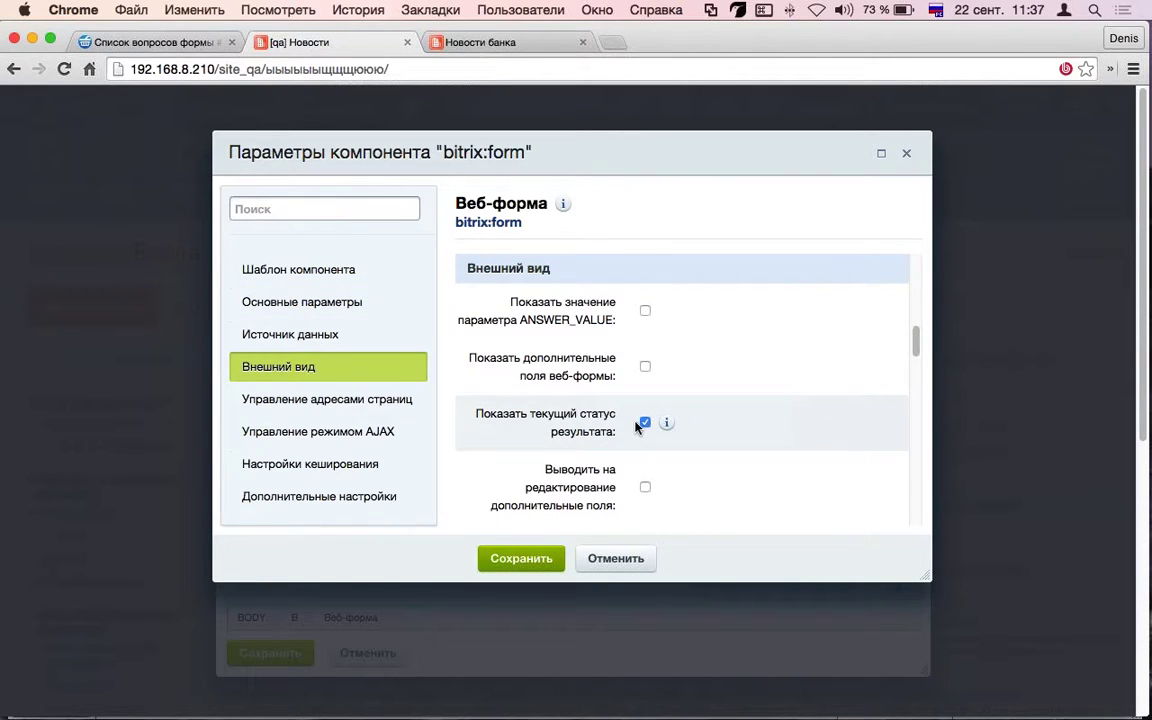
{"action": "left_click", "coordinate": [645, 423]}
{"action": "scroll", "coordinate": [609, 404], "scroll_direction": "down", "scroll_amount": 6}
{"action": "scroll", "coordinate": [618, 313], "scroll_direction": "up", "scroll_amount": 3}
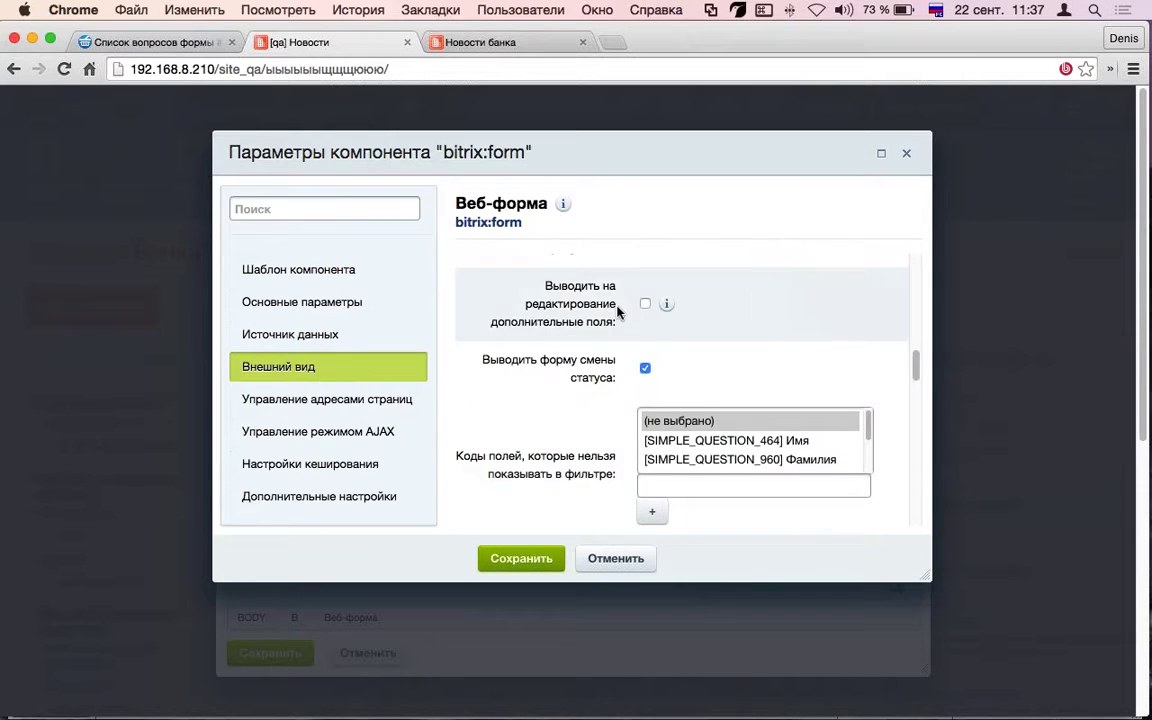
{"action": "left_click", "coordinate": [645, 368]}
{"action": "left_click", "coordinate": [548, 558]}
{"action": "left_click", "coordinate": [240, 655]}
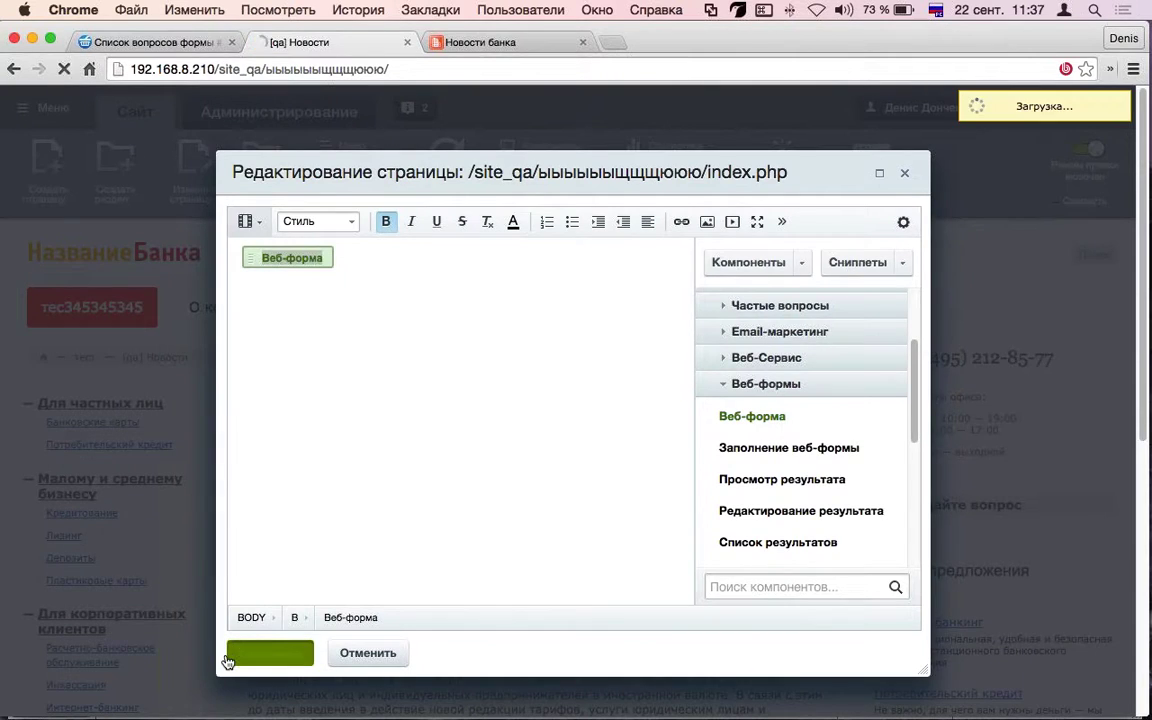
Fill the live feedback form with placeholder name, surname, question and email text, and submit it
{"action": "scroll", "coordinate": [482, 250], "scroll_direction": "down", "scroll_amount": 2}
{"action": "scroll", "coordinate": [482, 250], "scroll_direction": "down", "scroll_amount": 2}
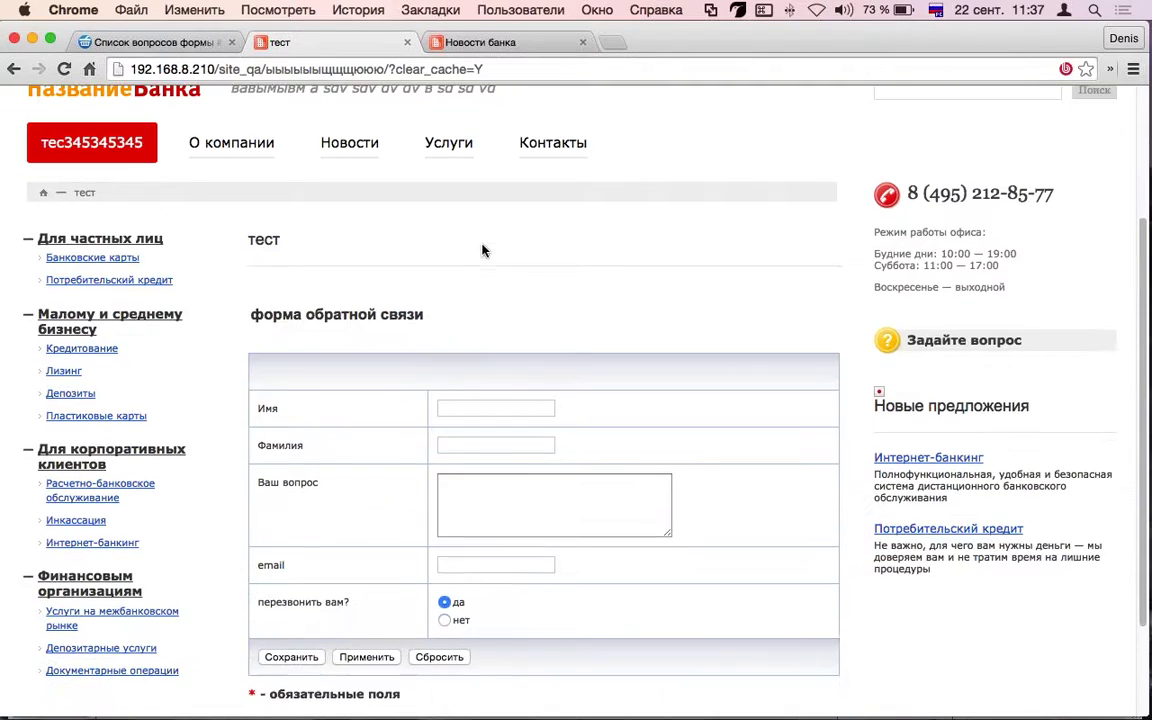
{"action": "left_click", "coordinate": [512, 408]}
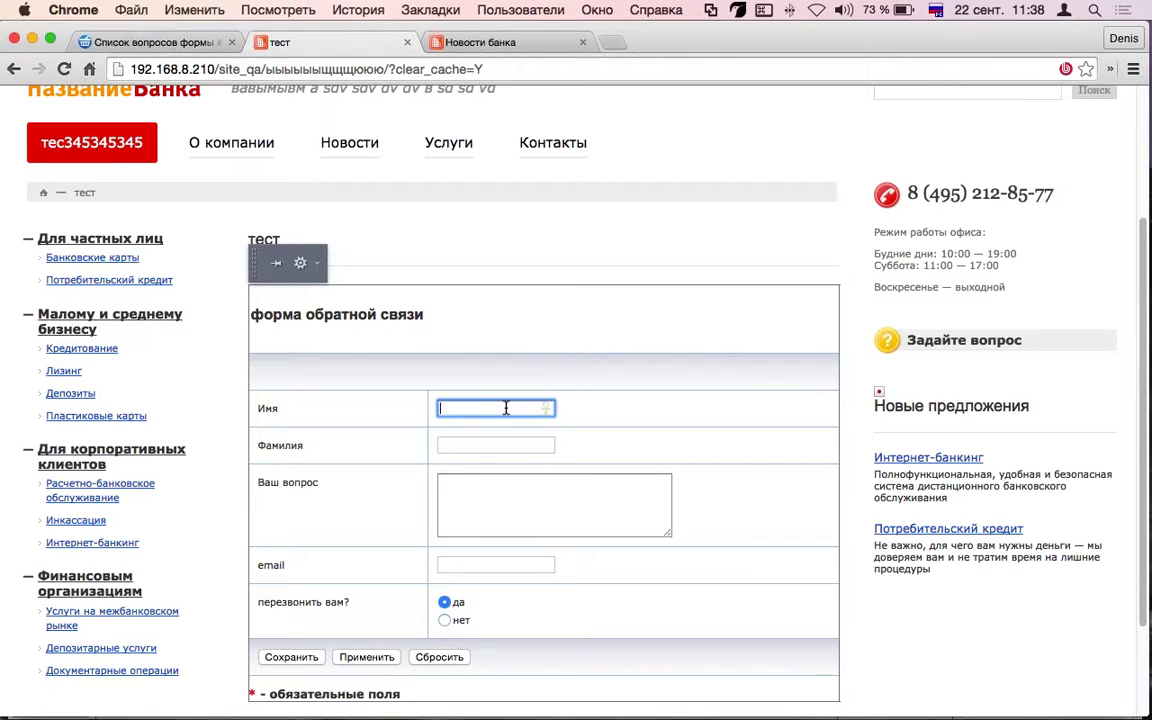
{"action": "scroll", "coordinate": [506, 408], "scroll_direction": "down", "scroll_amount": 3}
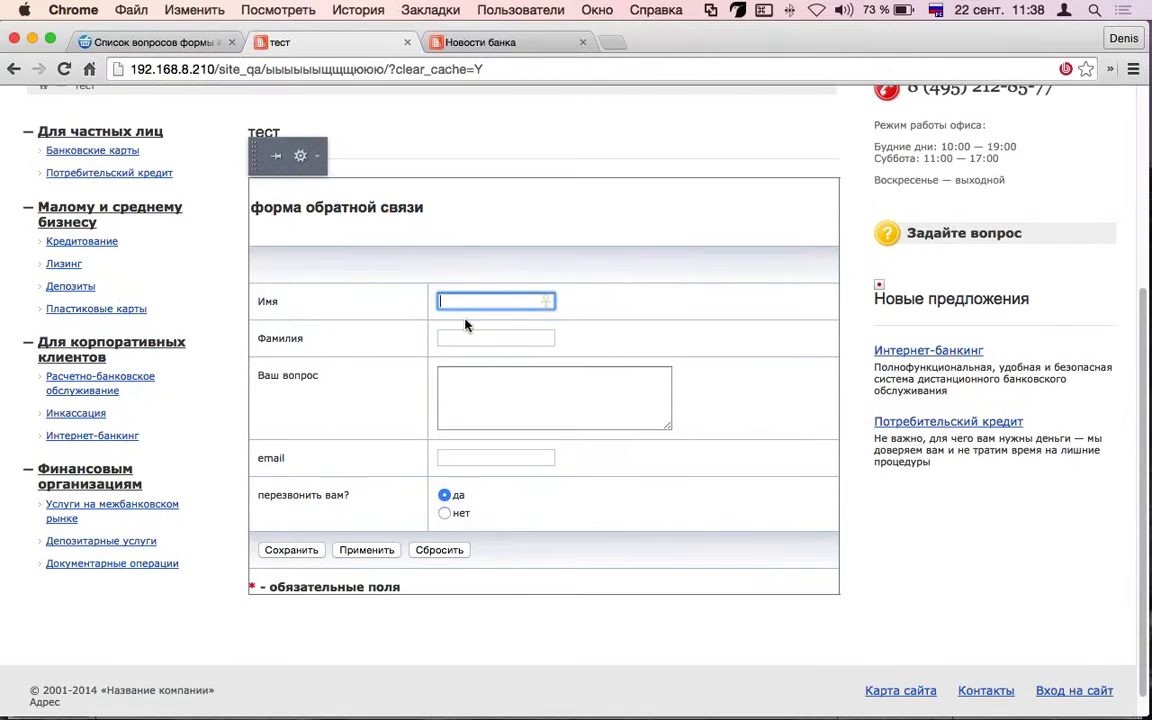
{"action": "type", "text": "sdvsdvsdv"}
{"action": "key", "text": "Tab"}
{"action": "type", "text": "sdvsdvs"}
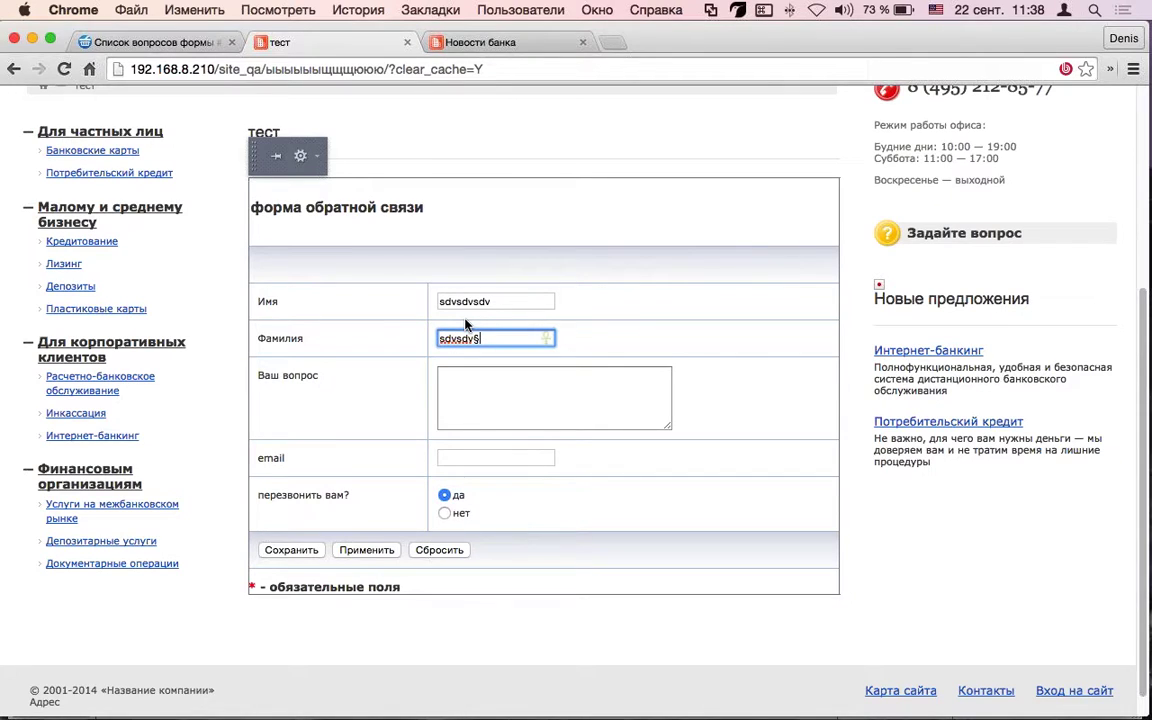
{"action": "key", "text": "Tab"}
{"action": "type", "text": "амывмывм"}
{"action": "key", "text": "Tab"}
{"action": "key", "text": "Tab"}
{"action": "key", "text": "shift+Tab"}
{"action": "type", "text": "вмывмв"}
{"action": "left_click", "coordinate": [339, 546]}
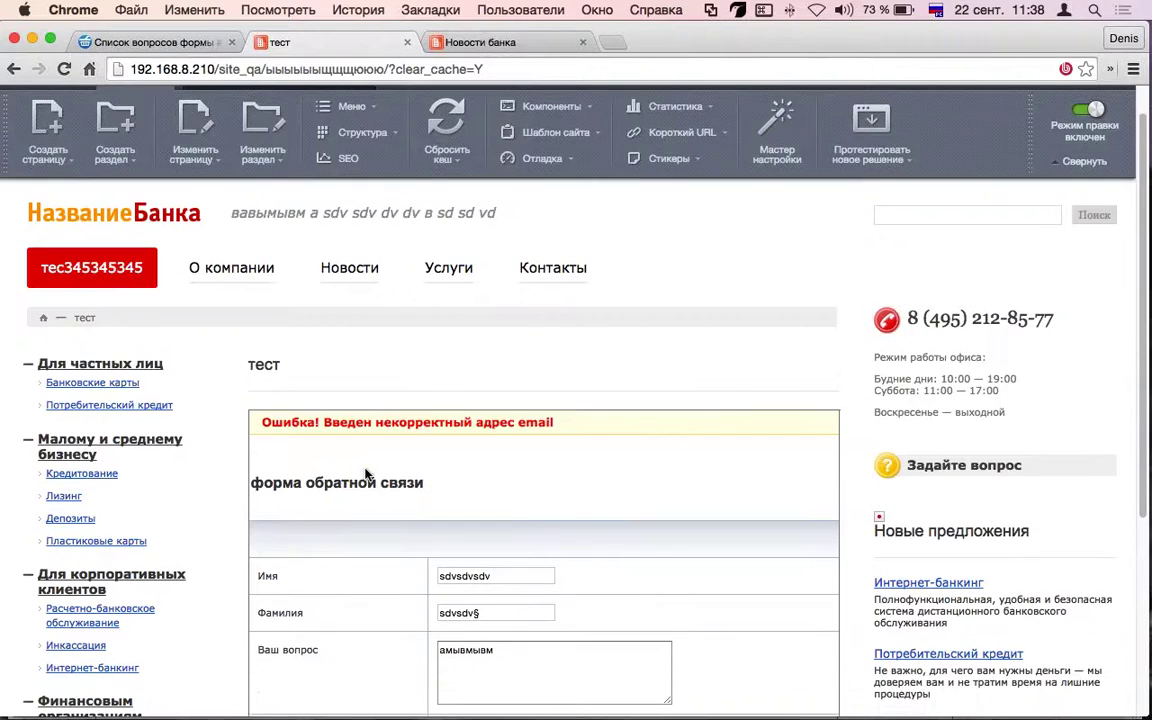
{"action": "scroll", "coordinate": [366, 475], "scroll_direction": "down", "scroll_amount": 3}
{"action": "left_click", "coordinate": [515, 588]}
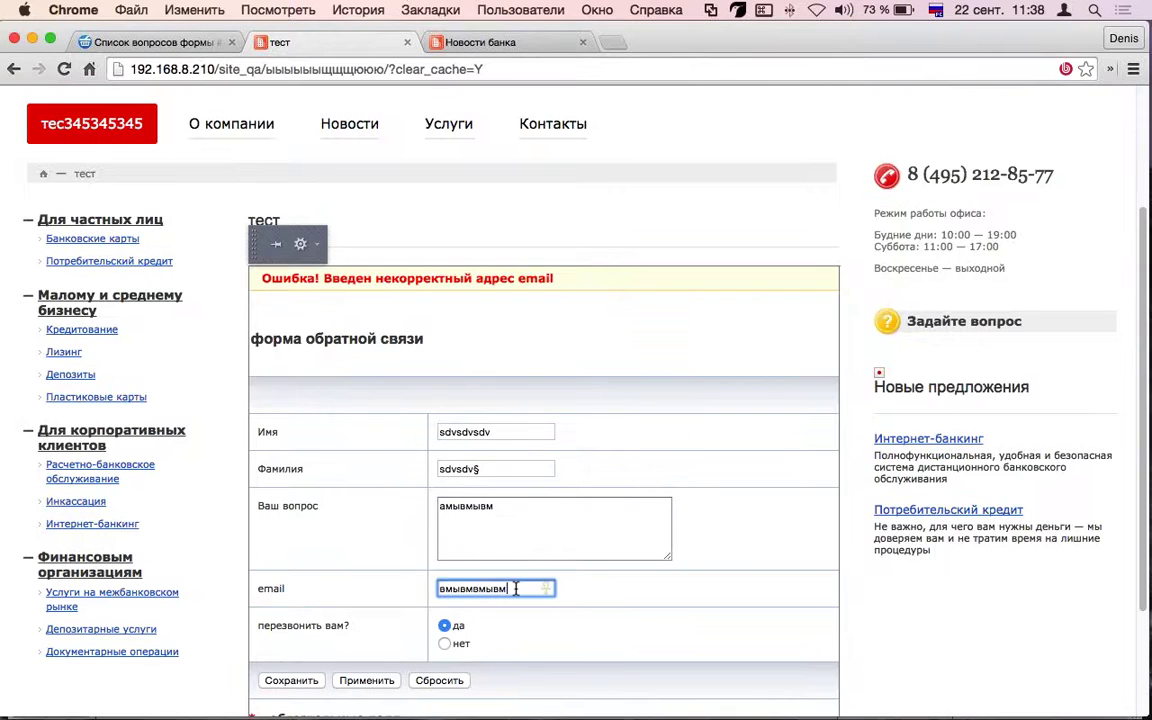
{"action": "type", "text": "\""}
{"action": "key", "text": "BackSpace"}
{"action": "type", "text": "@dfxsdy.ru"}
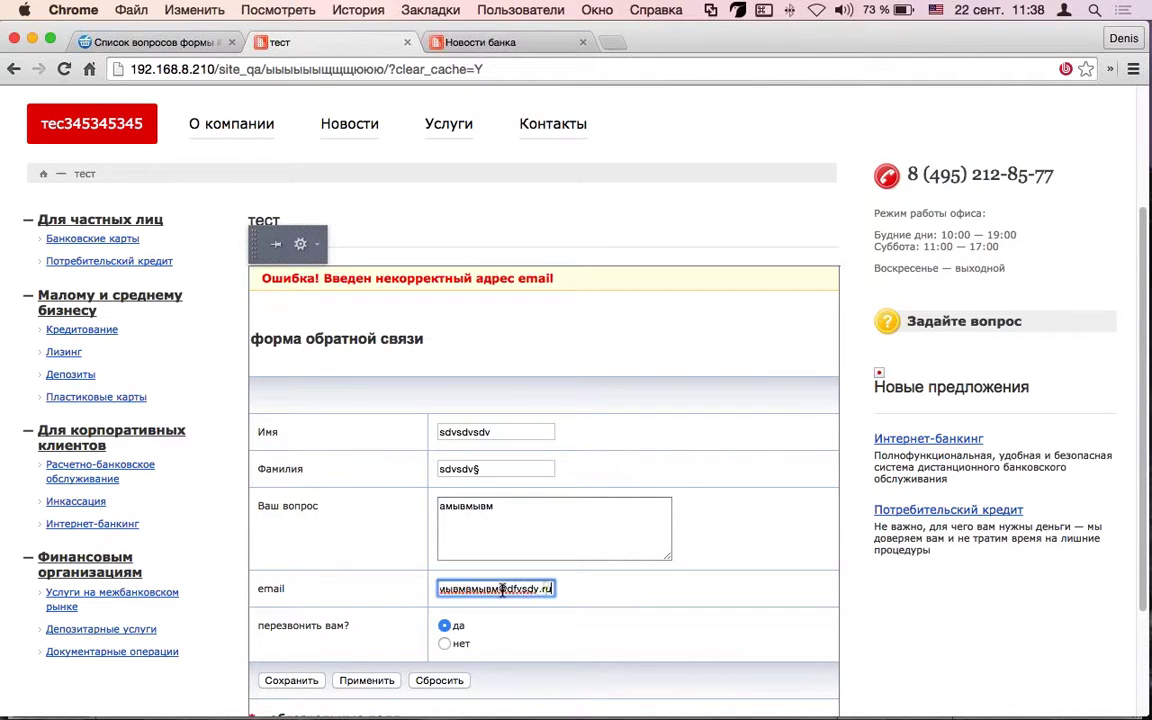
{"action": "left_click", "coordinate": [270, 679]}
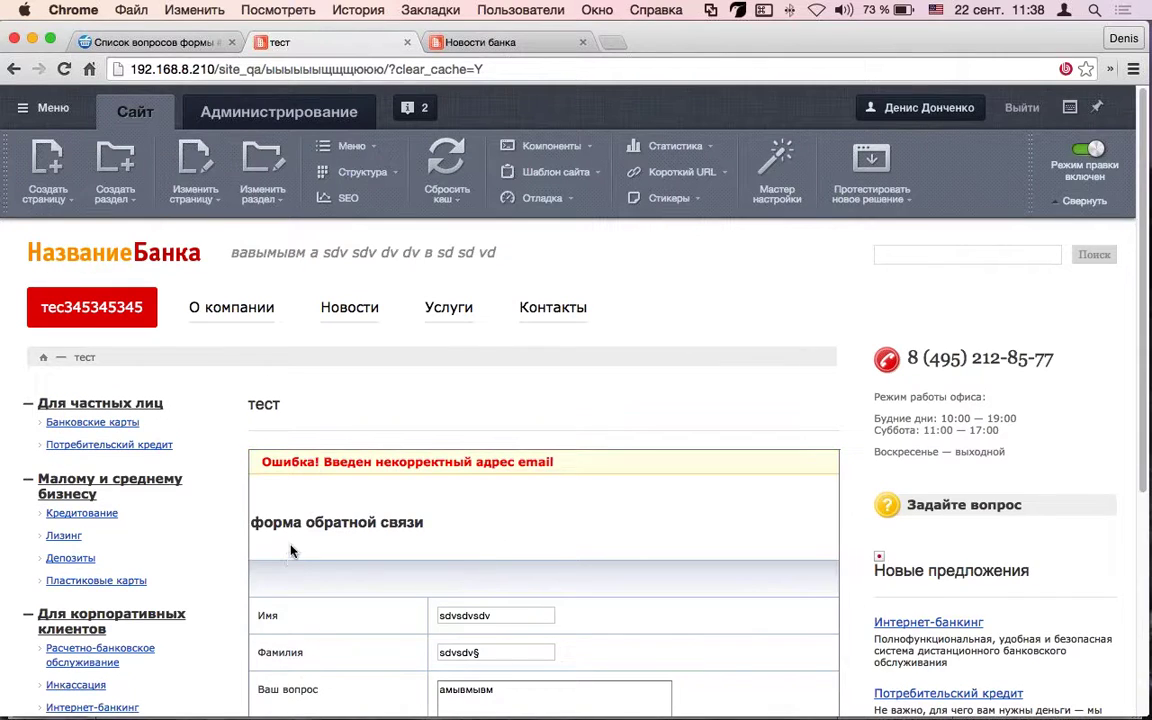
Replace the email with a correctly formatted test address and submit the form again
{"action": "scroll", "coordinate": [265, 500], "scroll_direction": "down", "scroll_amount": 5}
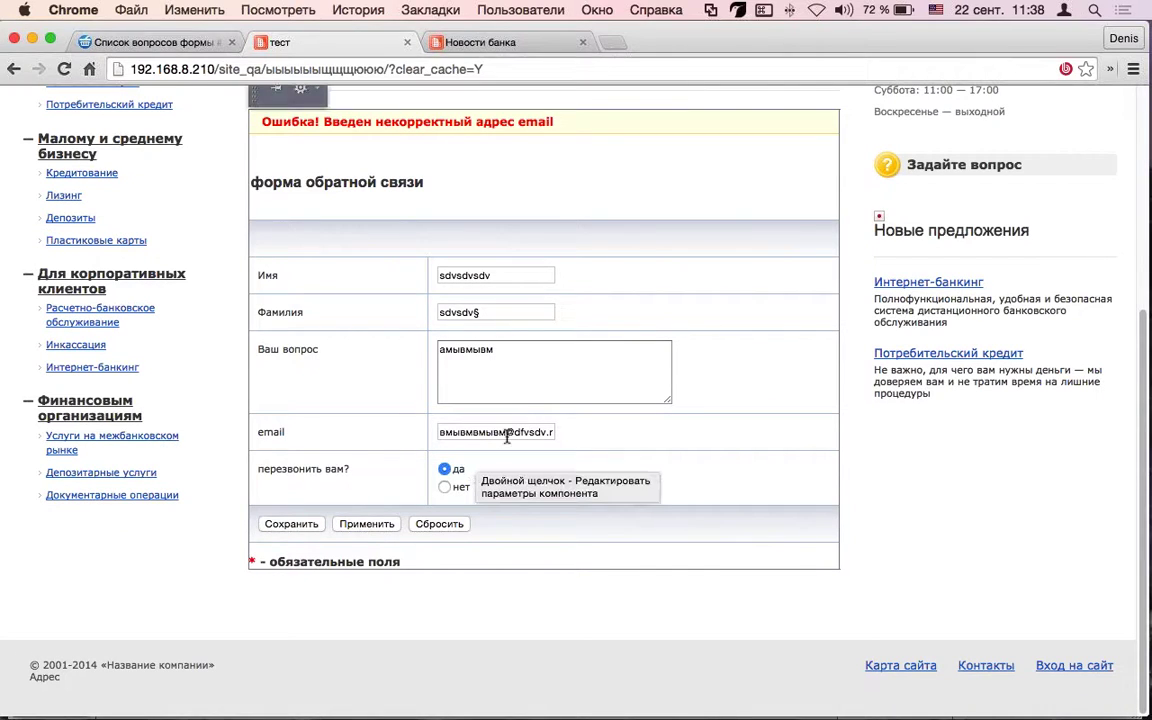
{"action": "triple_click", "coordinate": [507, 432]}
{"action": "type", "text": "fvdvdfv@dfvsdv.ru"}
{"action": "left_click", "coordinate": [316, 521]}
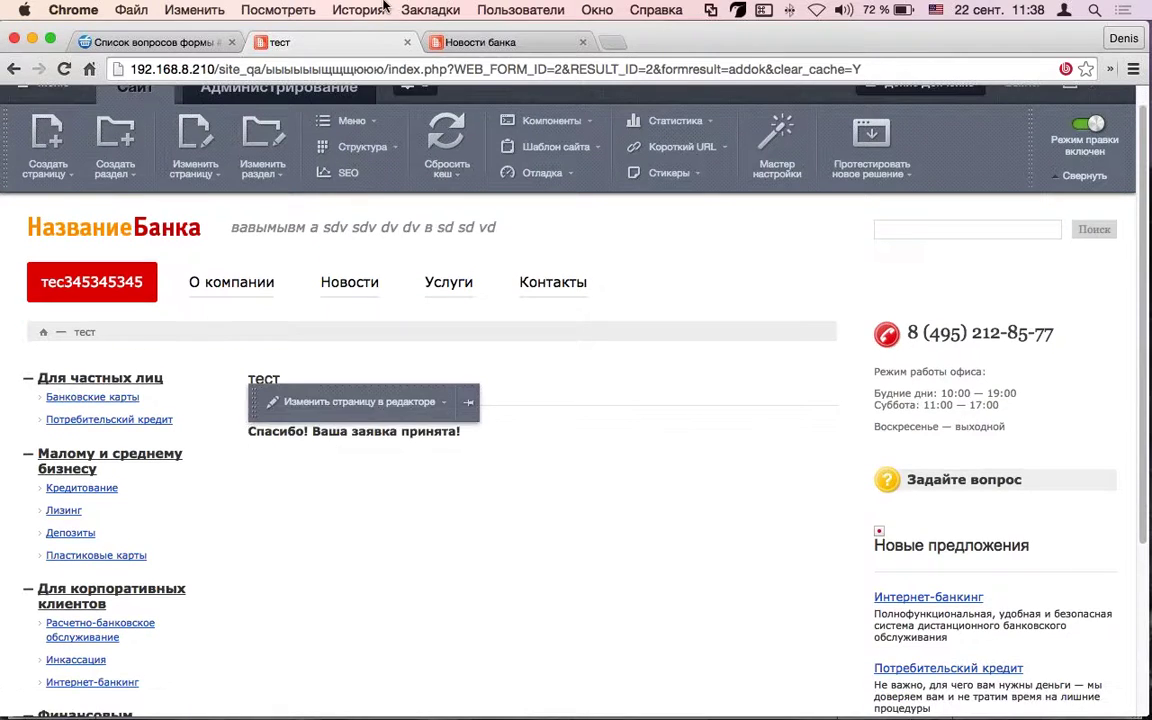
{"action": "left_click", "coordinate": [120, 40]}
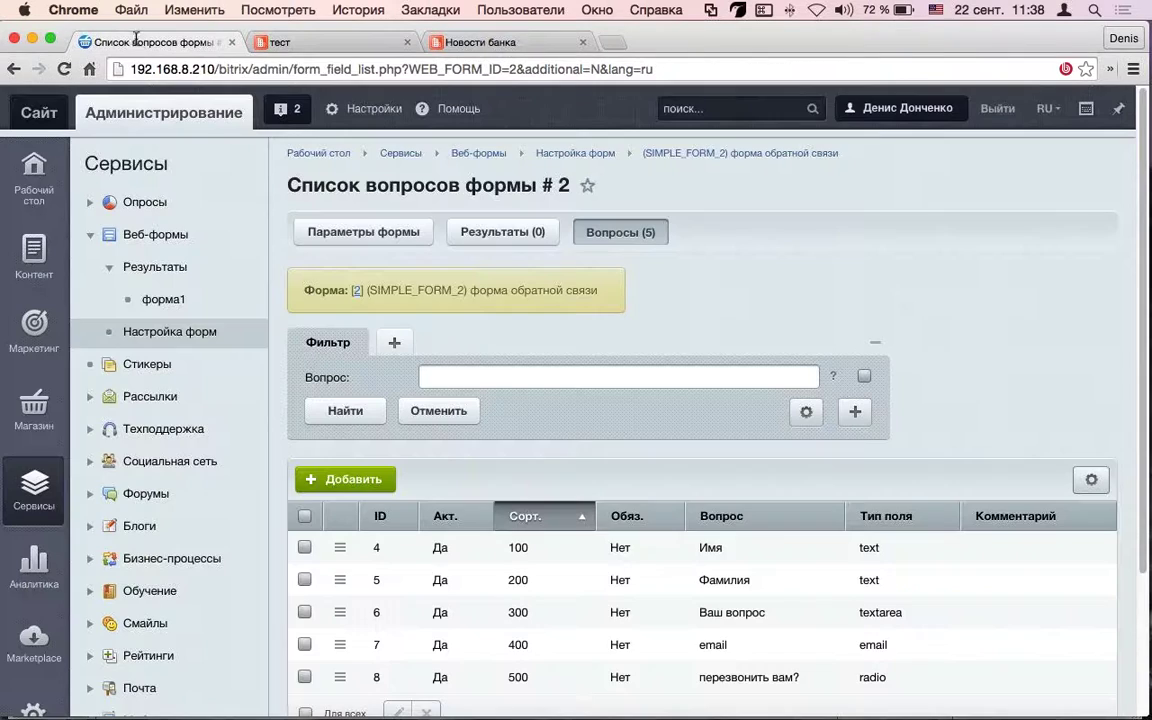
Open форма1's results and view submitted result #2 with its test answers
{"action": "left_click", "coordinate": [180, 313]}
{"action": "scroll", "coordinate": [450, 480], "scroll_direction": "down", "scroll_amount": 2}
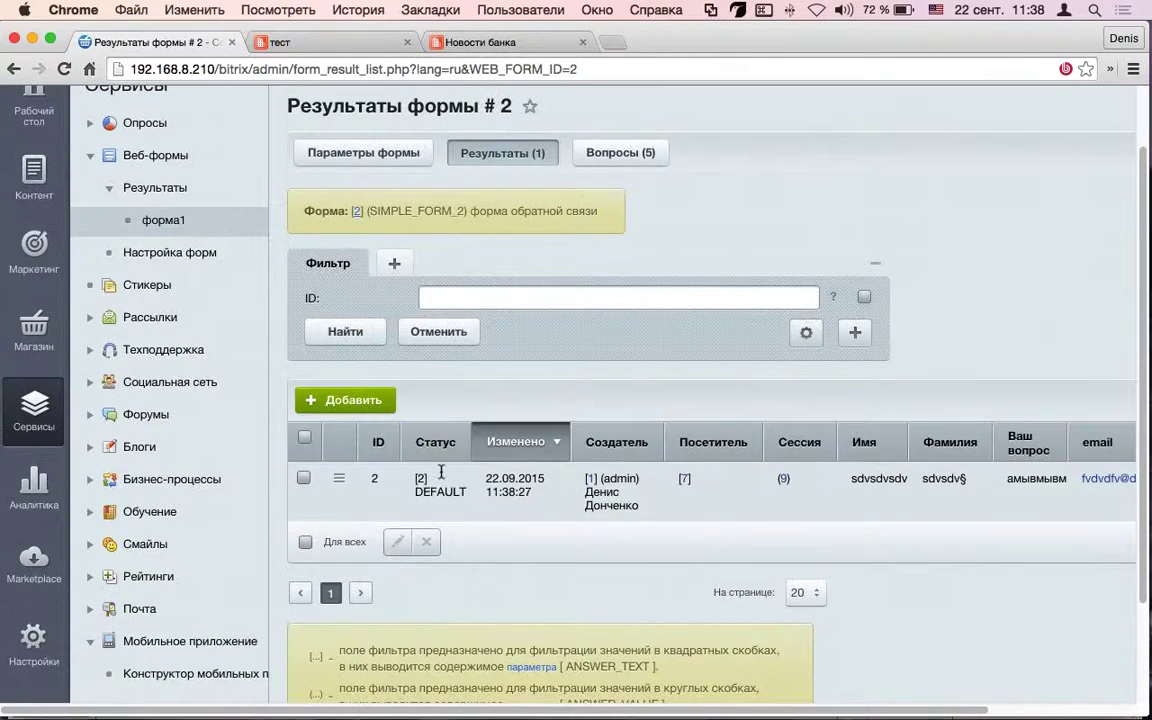
{"action": "double_click", "coordinate": [636, 490]}
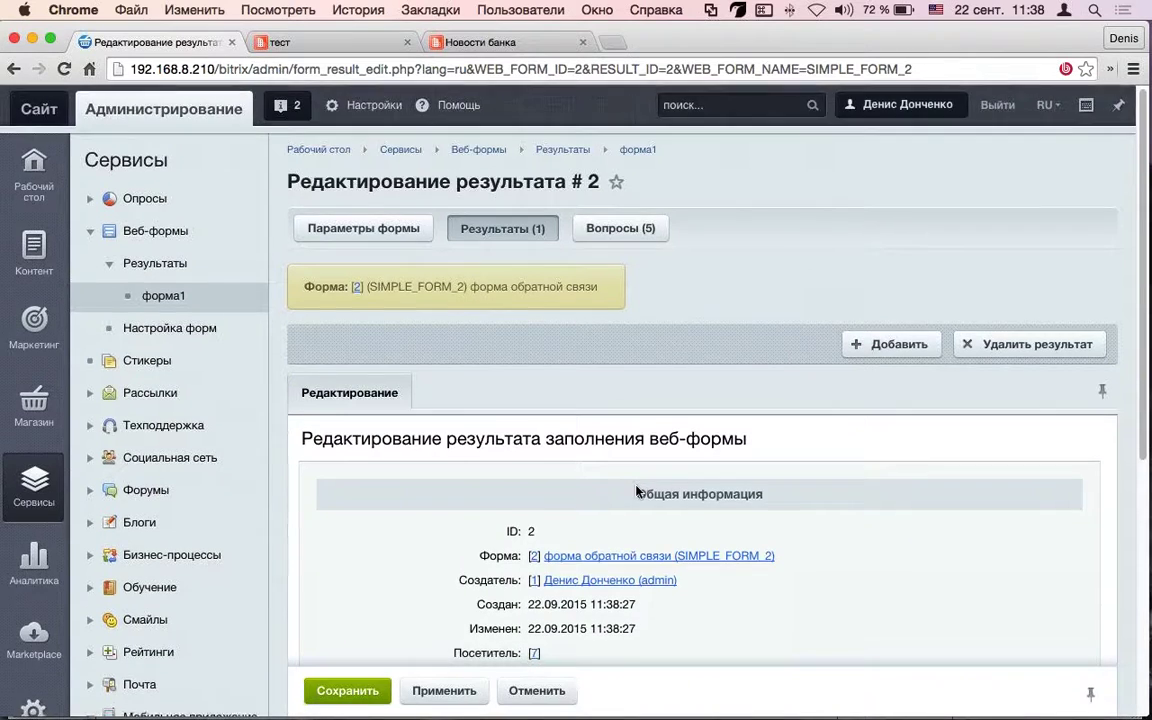
{"action": "scroll", "coordinate": [636, 490], "scroll_direction": "down", "scroll_amount": 3}
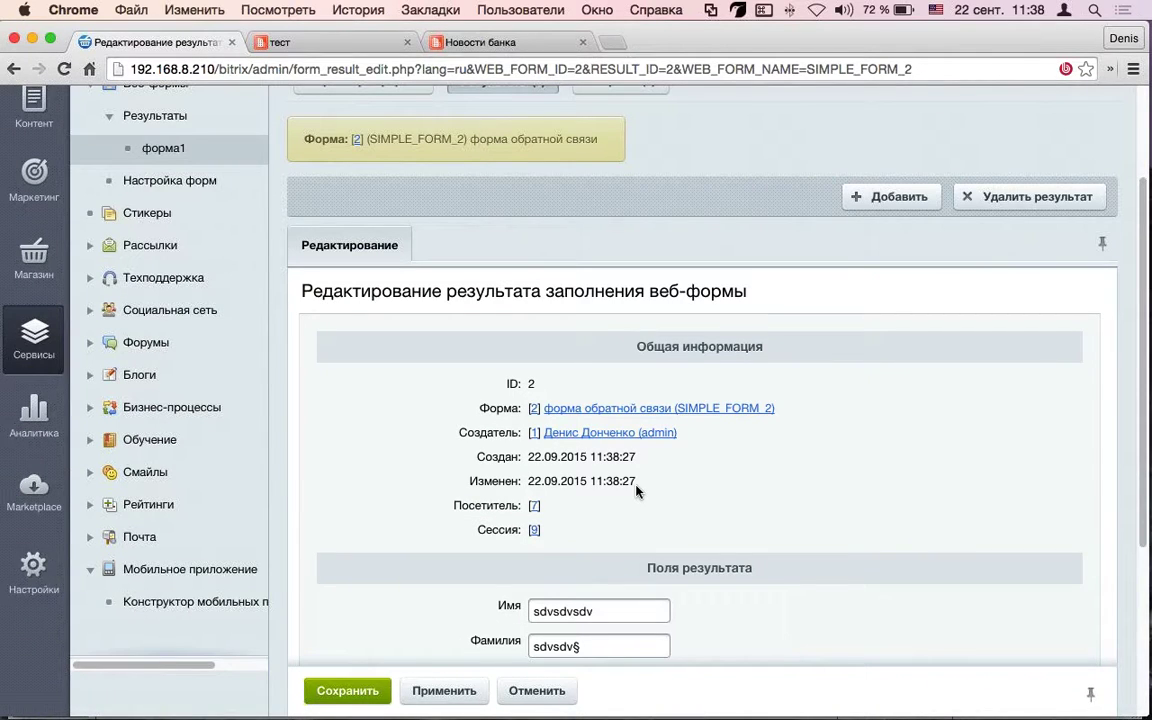
{"action": "scroll", "coordinate": [499, 456], "scroll_direction": "down", "scroll_amount": 1}
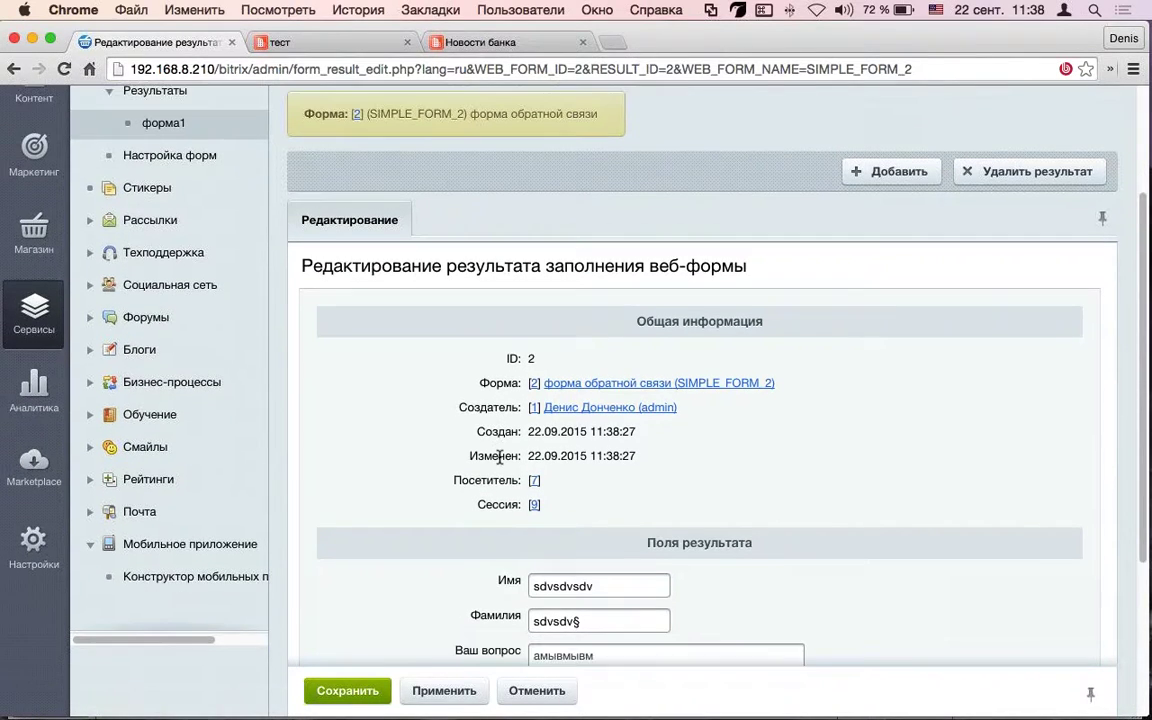
{"action": "scroll", "coordinate": [600, 410], "scroll_direction": "down", "scroll_amount": 2}
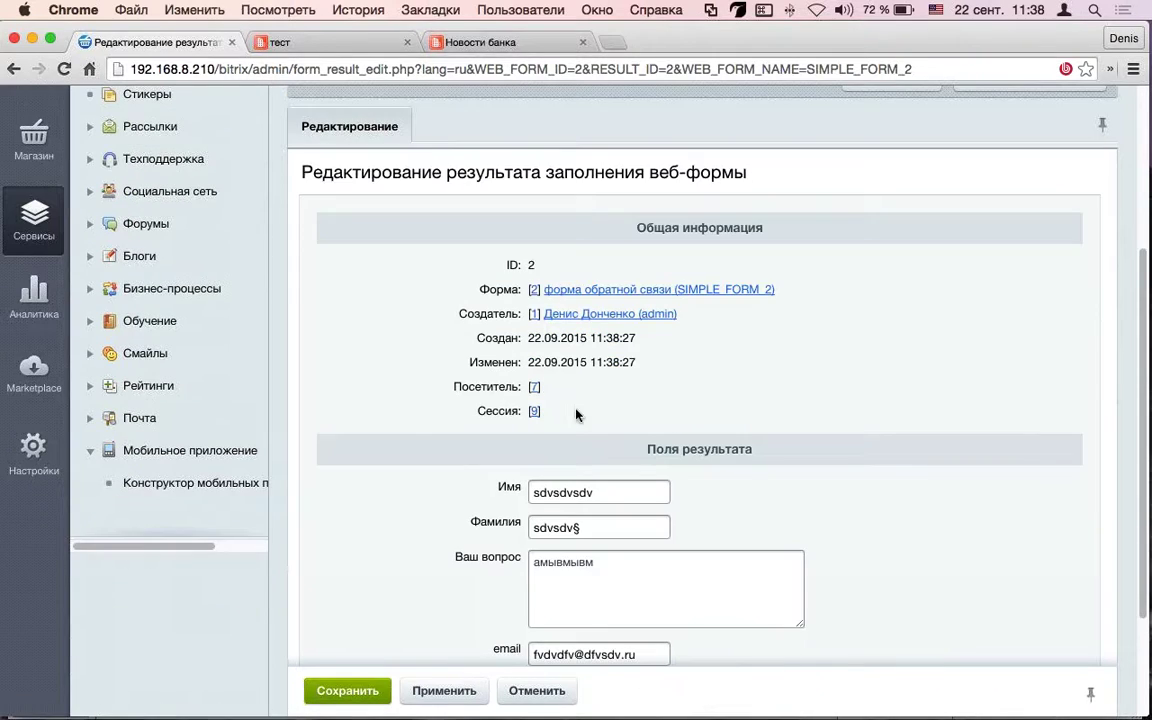
{"action": "scroll", "coordinate": [572, 322], "scroll_direction": "down", "scroll_amount": 1}
{"action": "left_click_drag", "start_coordinate": [700, 289], "coordinate": [463, 286]}
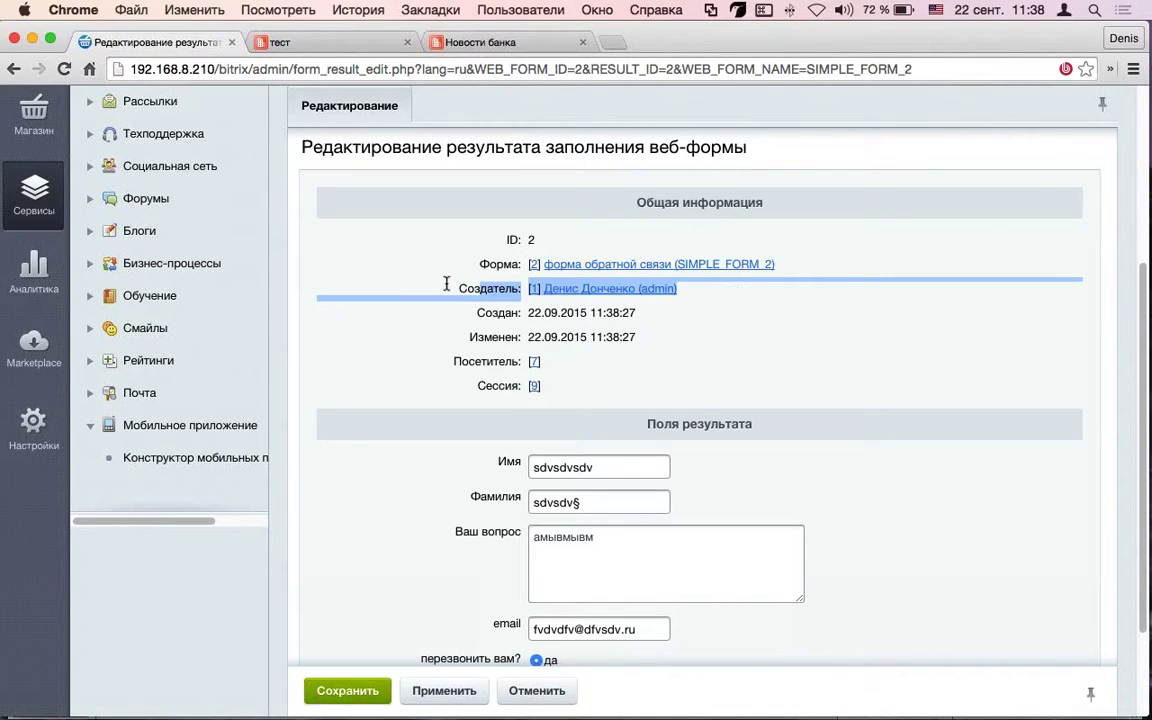
Finish reading result #2, then return to the форма1 results list
{"action": "scroll", "coordinate": [746, 463], "scroll_direction": "down", "scroll_amount": 1}
{"action": "scroll", "coordinate": [746, 463], "scroll_direction": "down", "scroll_amount": 3}
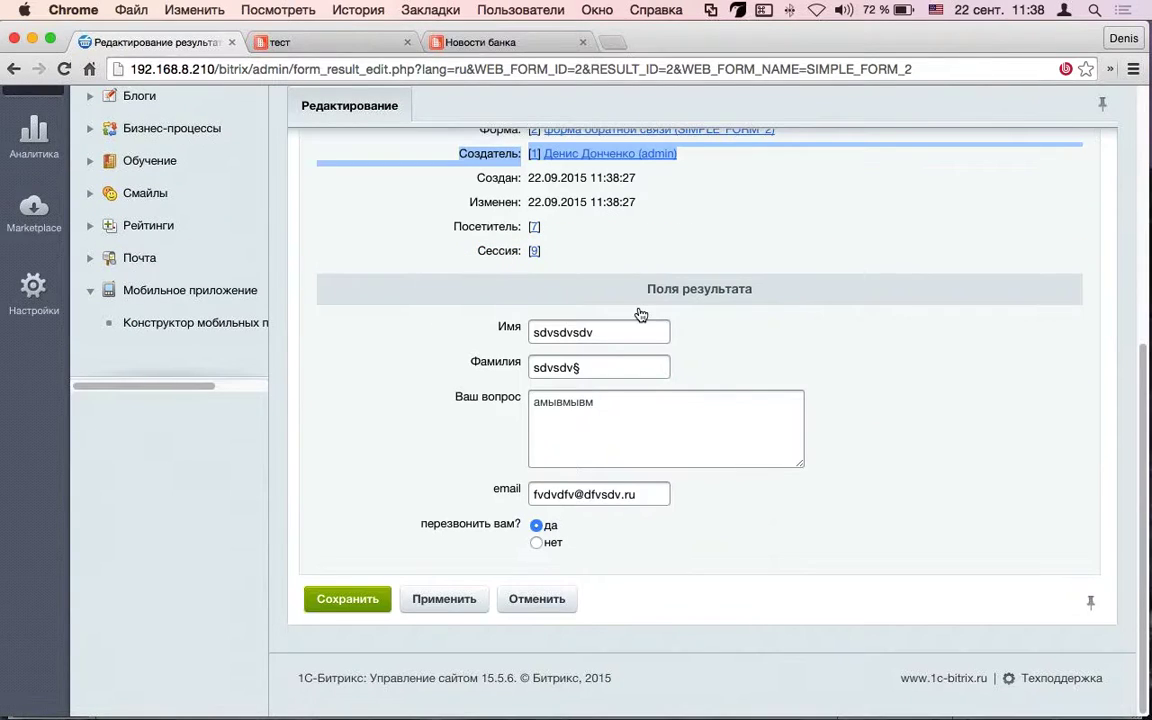
{"action": "scroll", "coordinate": [351, 411], "scroll_direction": "up", "scroll_amount": 2}
{"action": "scroll", "coordinate": [351, 411], "scroll_direction": "up", "scroll_amount": 5}
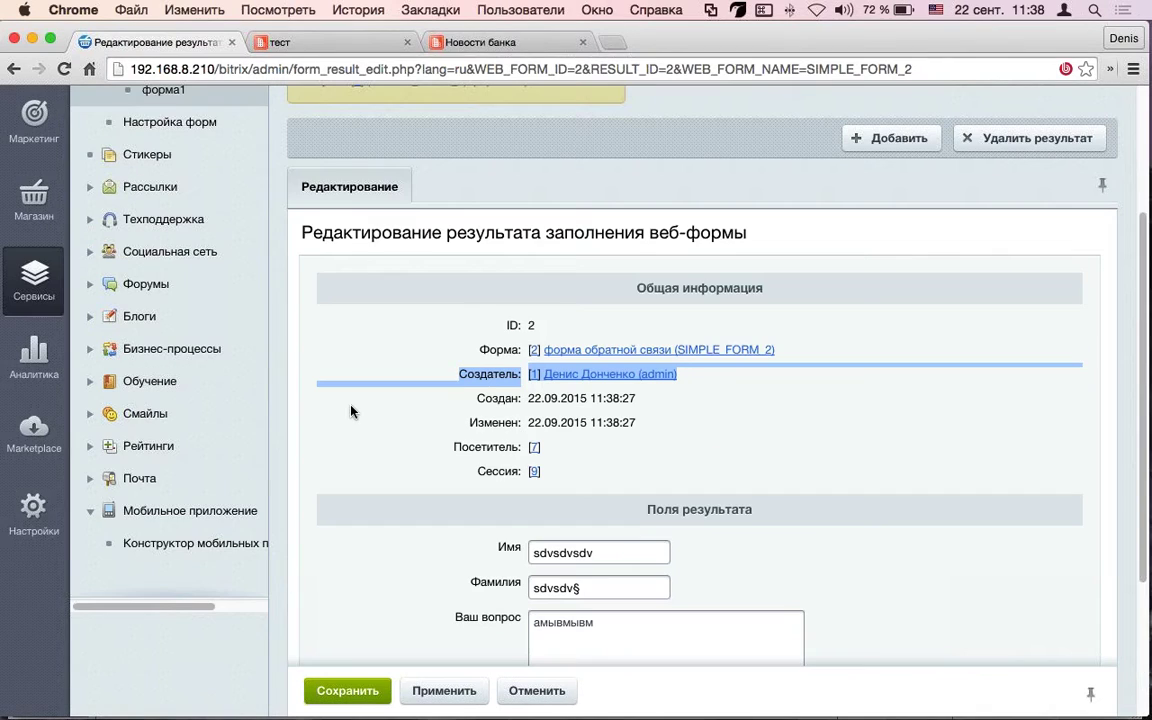
{"action": "scroll", "coordinate": [351, 411], "scroll_direction": "down", "scroll_amount": 5}
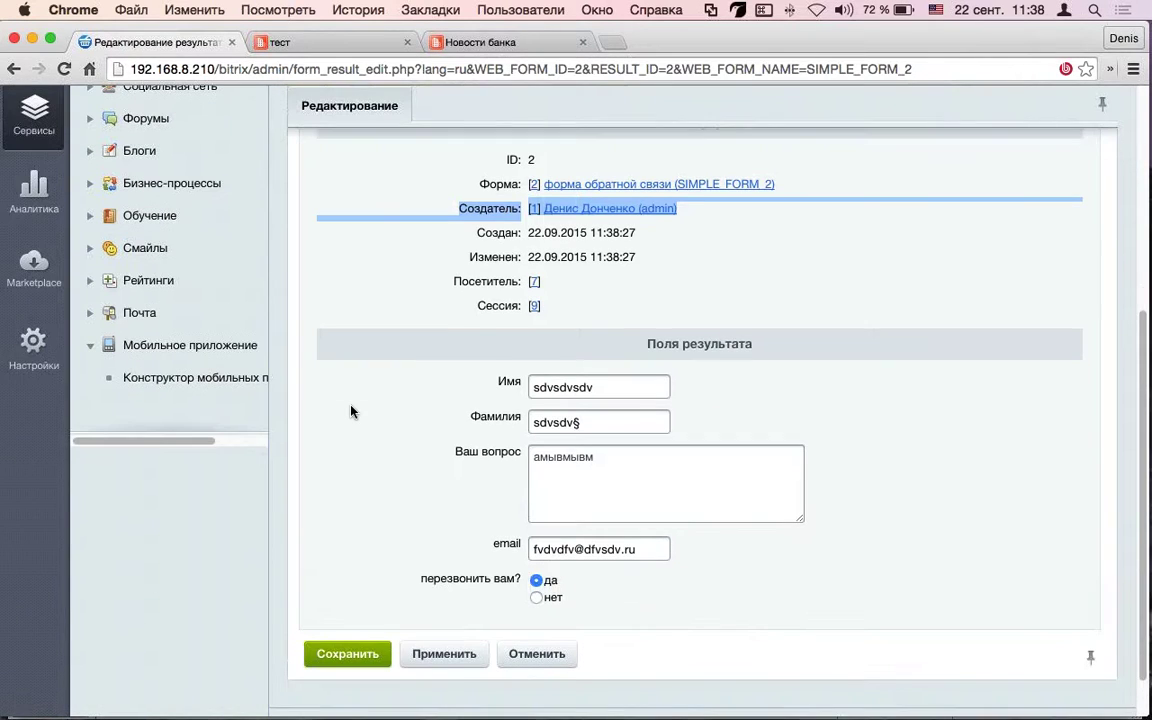
{"action": "scroll", "coordinate": [351, 411], "scroll_direction": "up", "scroll_amount": 4}
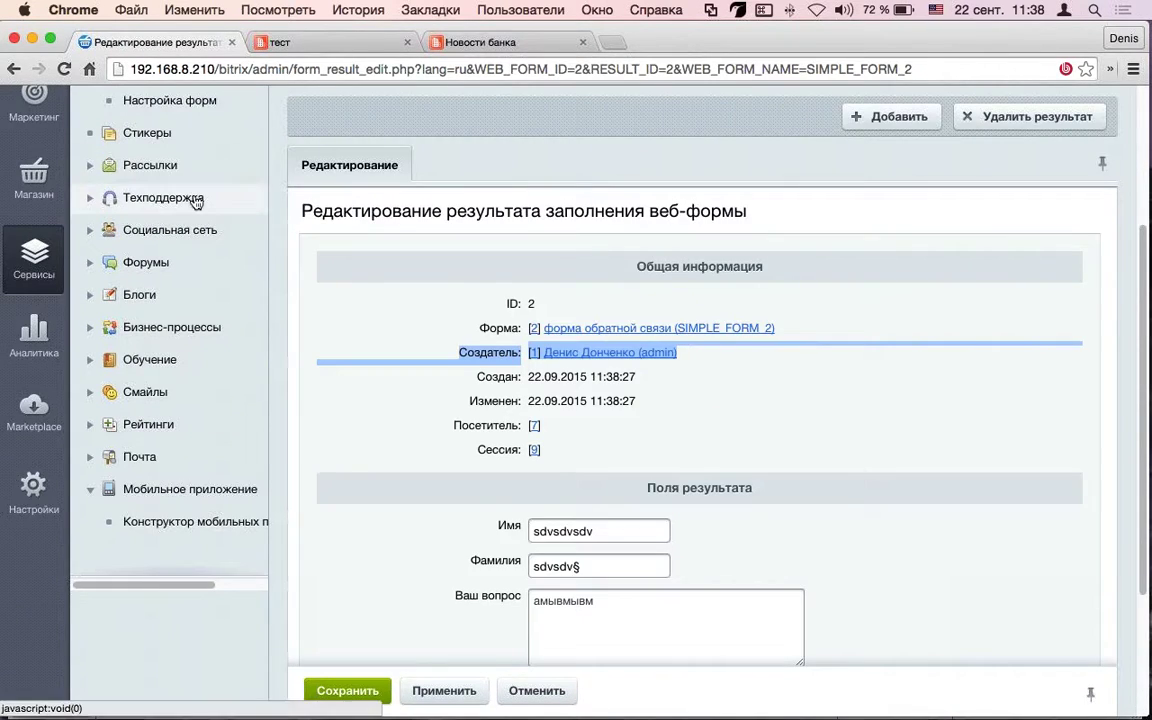
{"action": "scroll", "coordinate": [198, 198], "scroll_direction": "up", "scroll_amount": 3}
{"action": "left_click", "coordinate": [165, 147]}
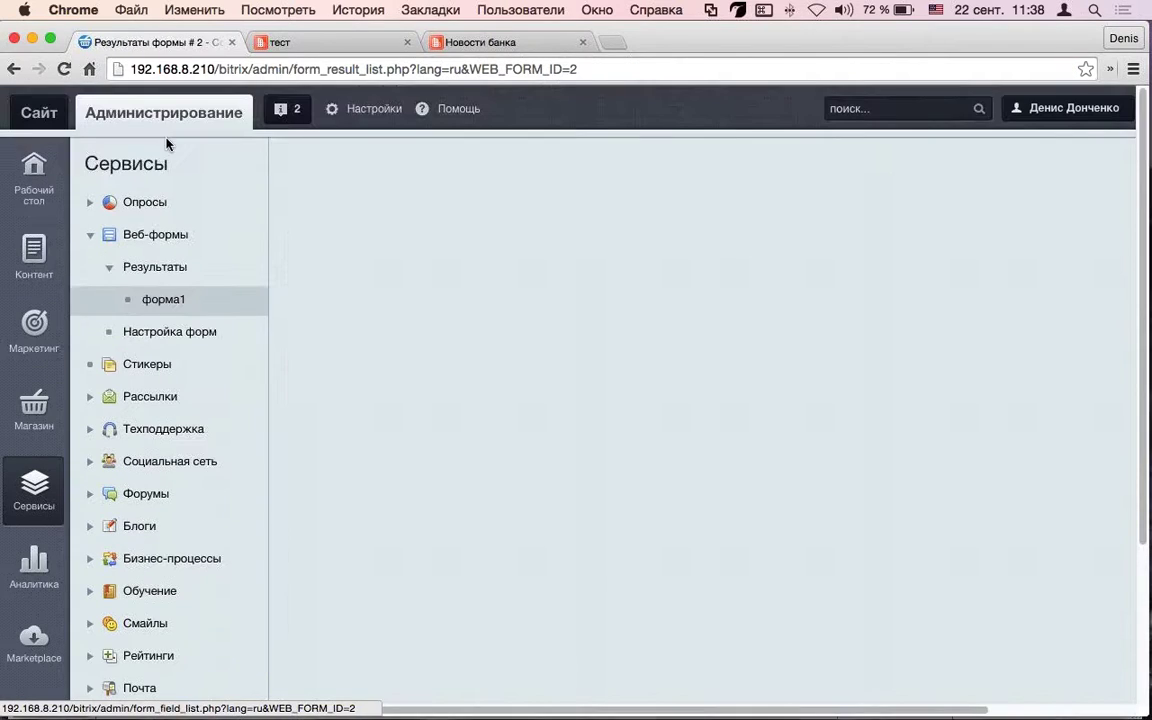
Open the column settings (Настроить) of the форма1 results table
{"action": "scroll", "coordinate": [1047, 639], "scroll_direction": "right", "scroll_amount": 5}
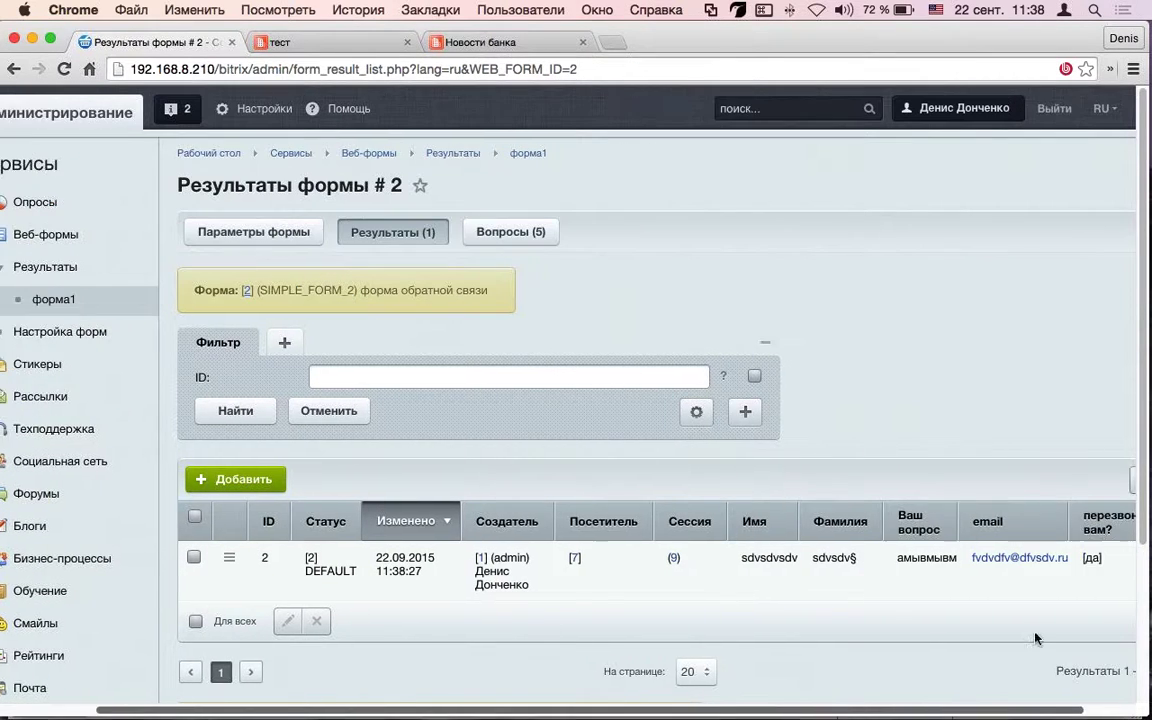
{"action": "left_click", "coordinate": [1091, 479]}
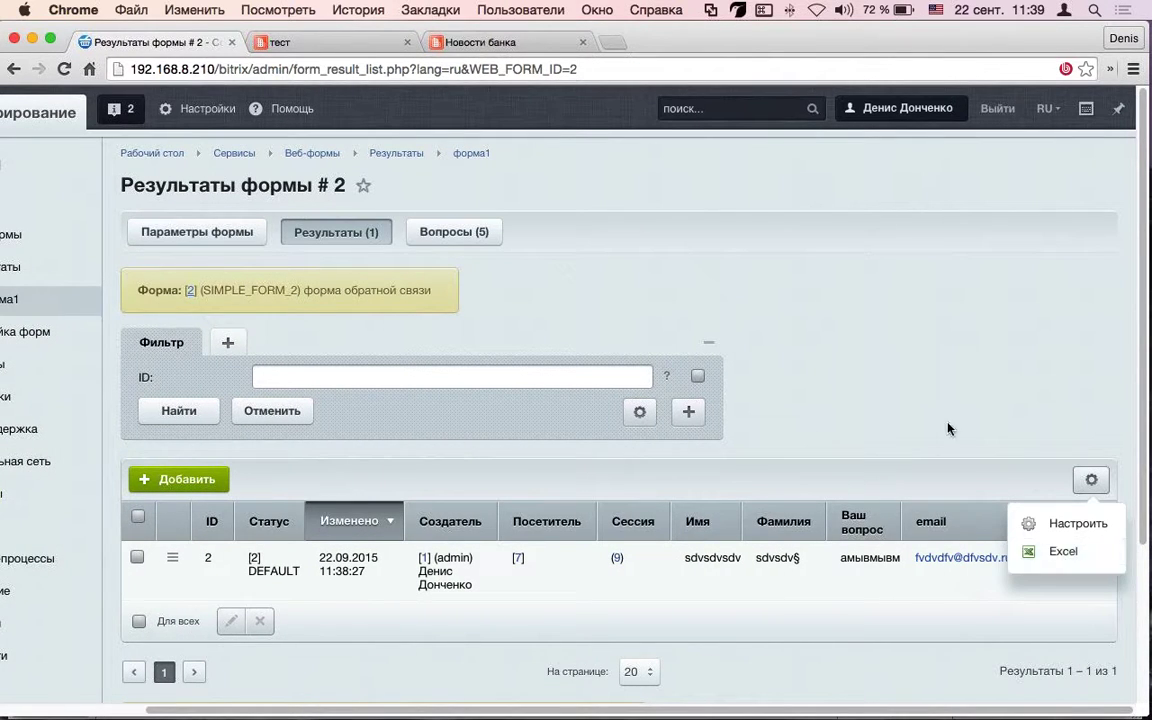
{"action": "left_click", "coordinate": [1014, 447]}
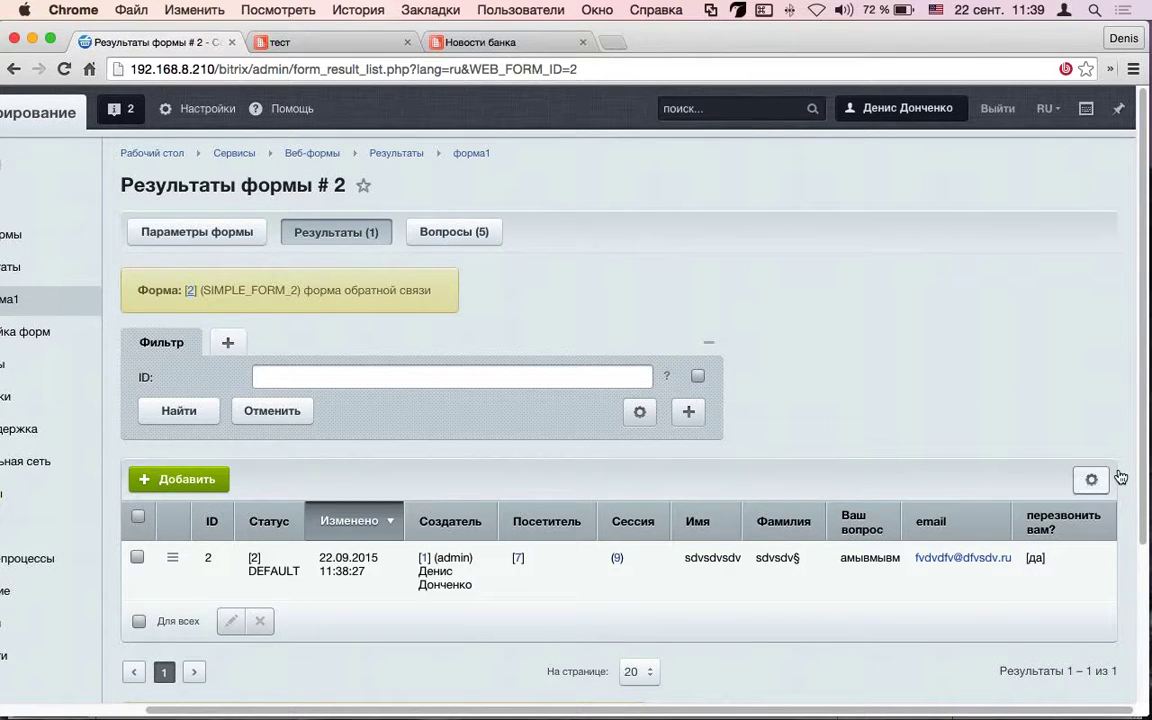
{"action": "left_click", "coordinate": [1091, 479]}
{"action": "left_click", "coordinate": [1074, 523]}
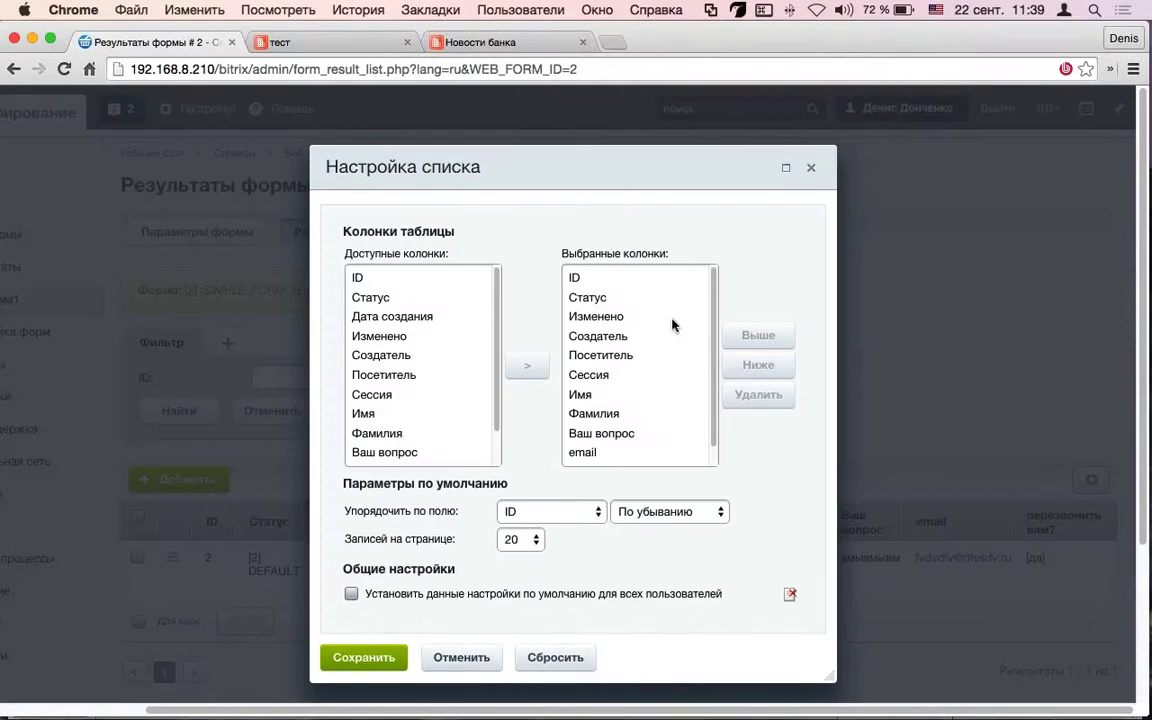
Remove the Посетитель, Сессия, Создатель, Изменено and ID columns and save the layout
{"action": "double_click", "coordinate": [608, 357]}
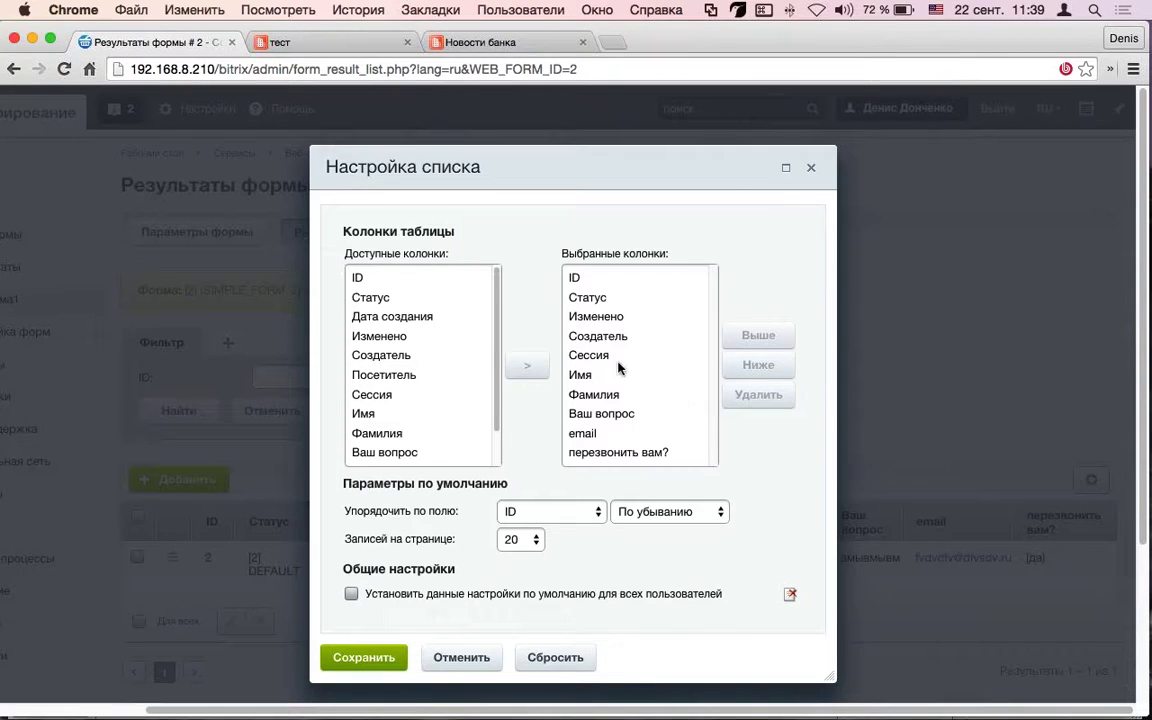
{"action": "left_click", "coordinate": [620, 356]}
{"action": "left_click", "coordinate": [757, 396]}
{"action": "double_click", "coordinate": [662, 336]}
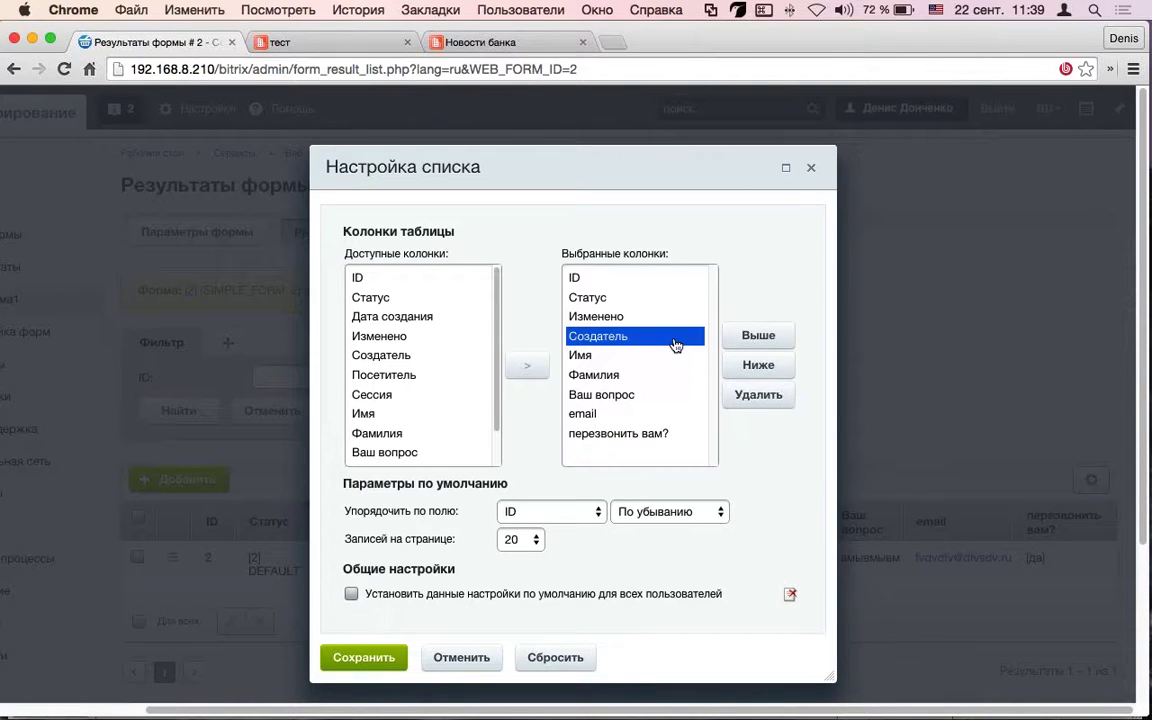
{"action": "left_click", "coordinate": [609, 316]}
{"action": "left_click", "coordinate": [745, 394]}
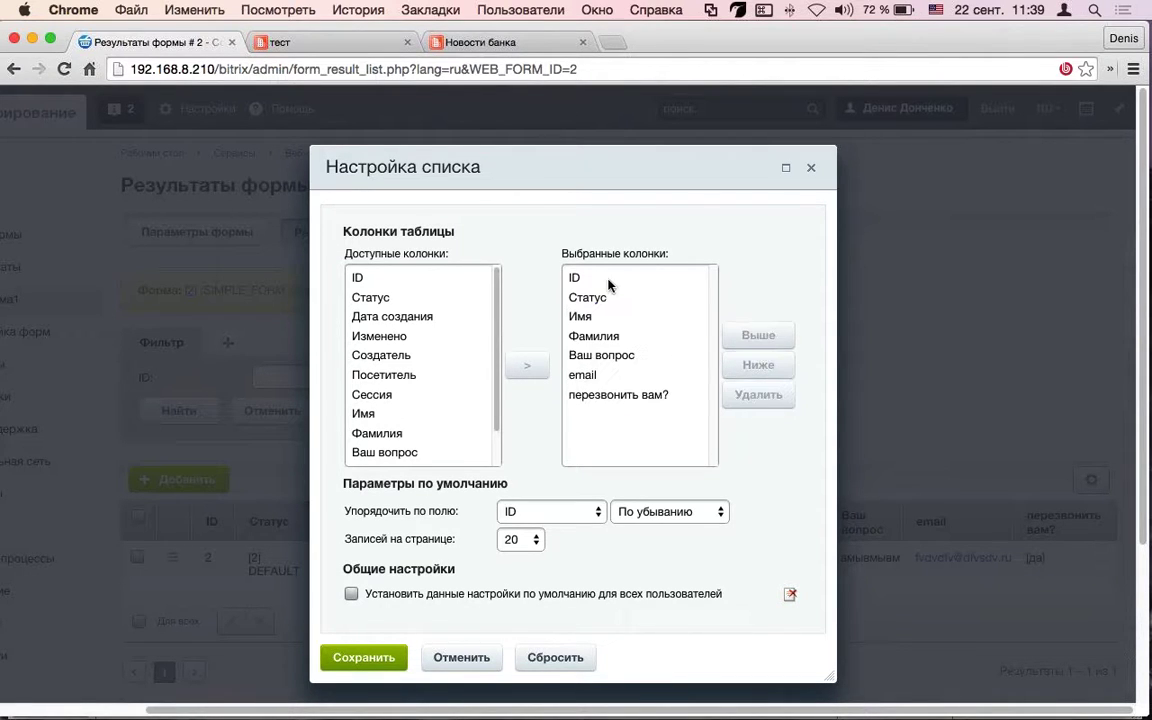
{"action": "left_click", "coordinate": [603, 281]}
{"action": "left_click", "coordinate": [758, 394]}
{"action": "left_click", "coordinate": [364, 657]}
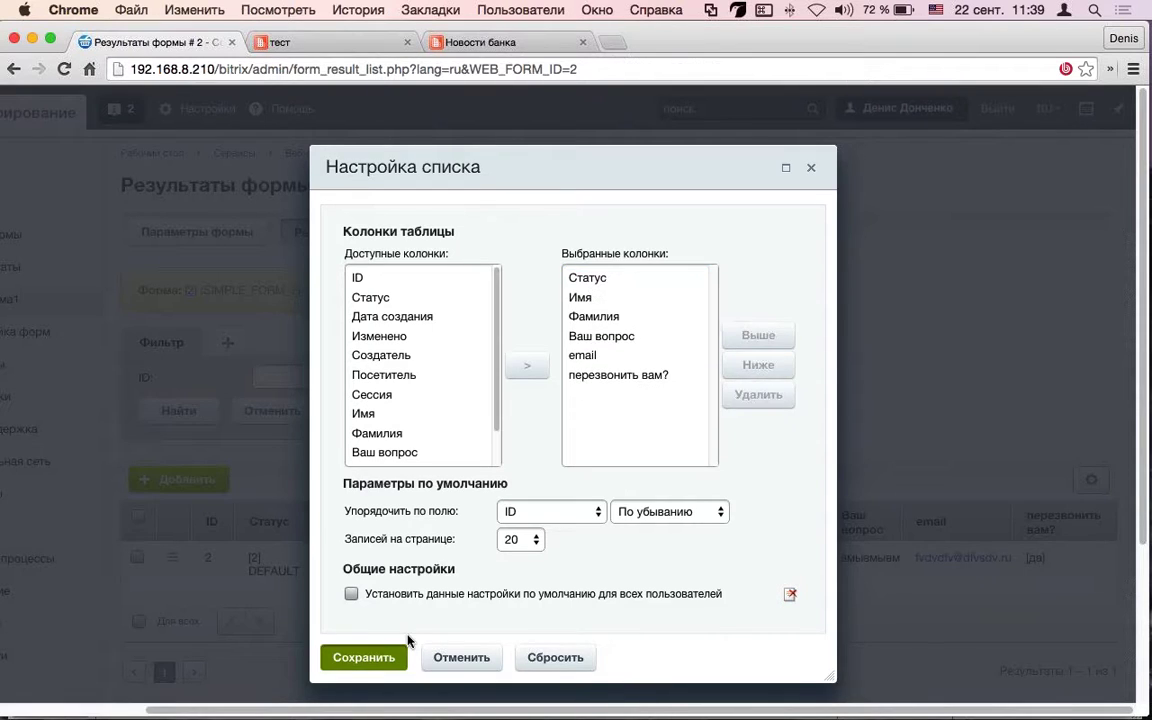
{"action": "scroll", "coordinate": [600, 470], "scroll_direction": "down", "scroll_amount": 3}
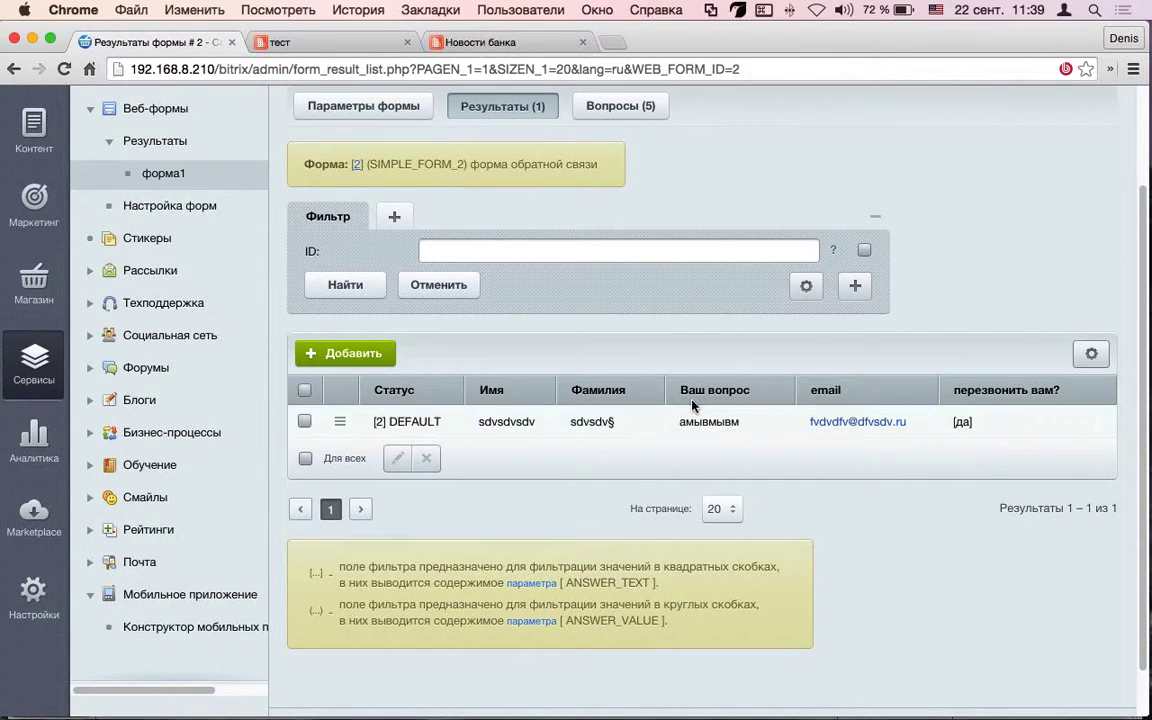
Compare the trimmed results with the тест confirmation tab, then collapse Веб-формы in the menu
{"action": "left_click_drag", "start_coordinate": [1000, 385], "coordinate": [571, 417]}
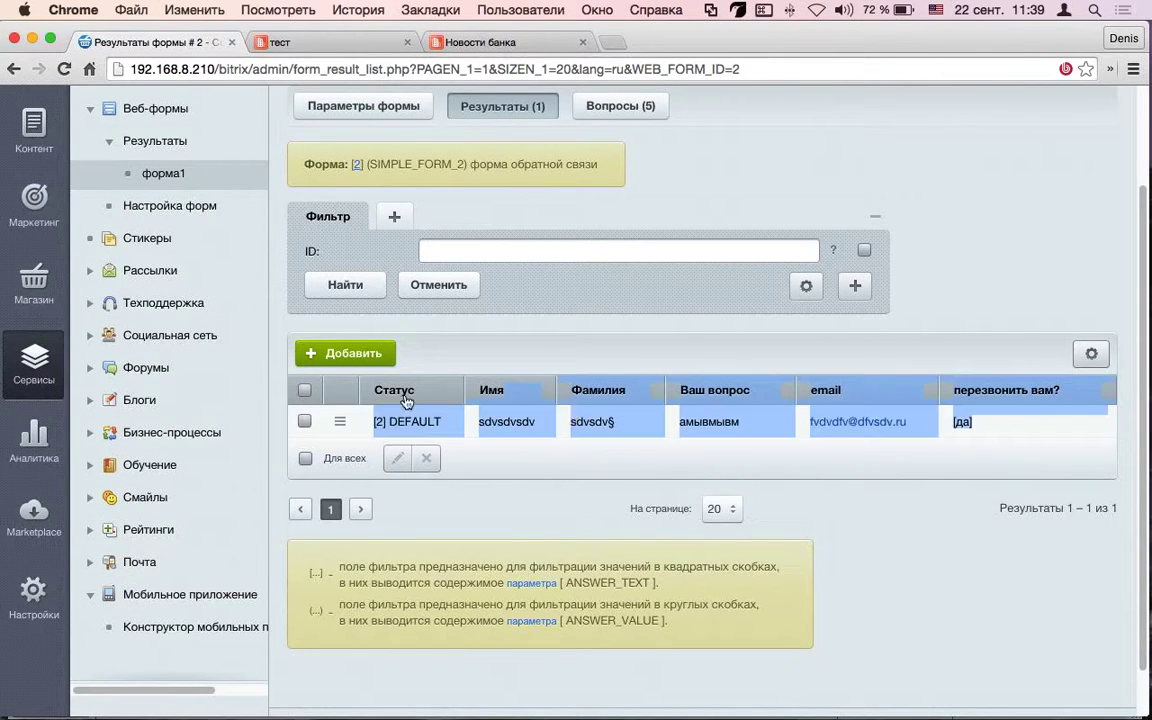
{"action": "left_click", "coordinate": [615, 340]}
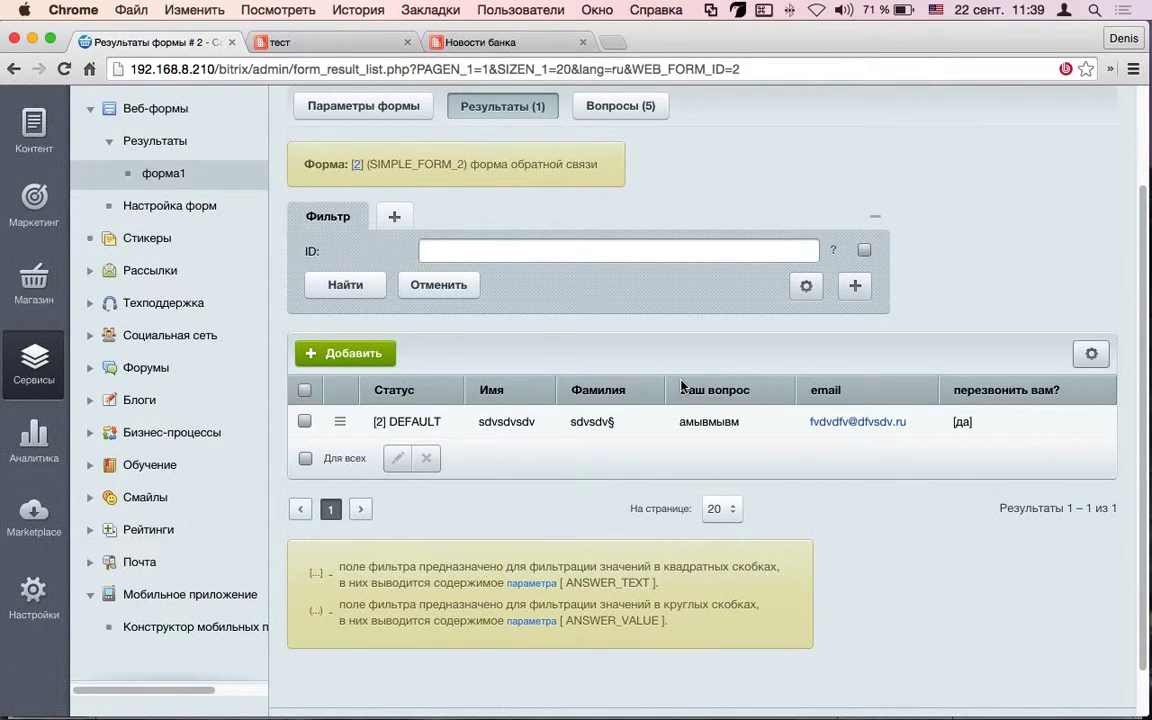
{"action": "scroll", "coordinate": [685, 383], "scroll_direction": "up", "scroll_amount": 1}
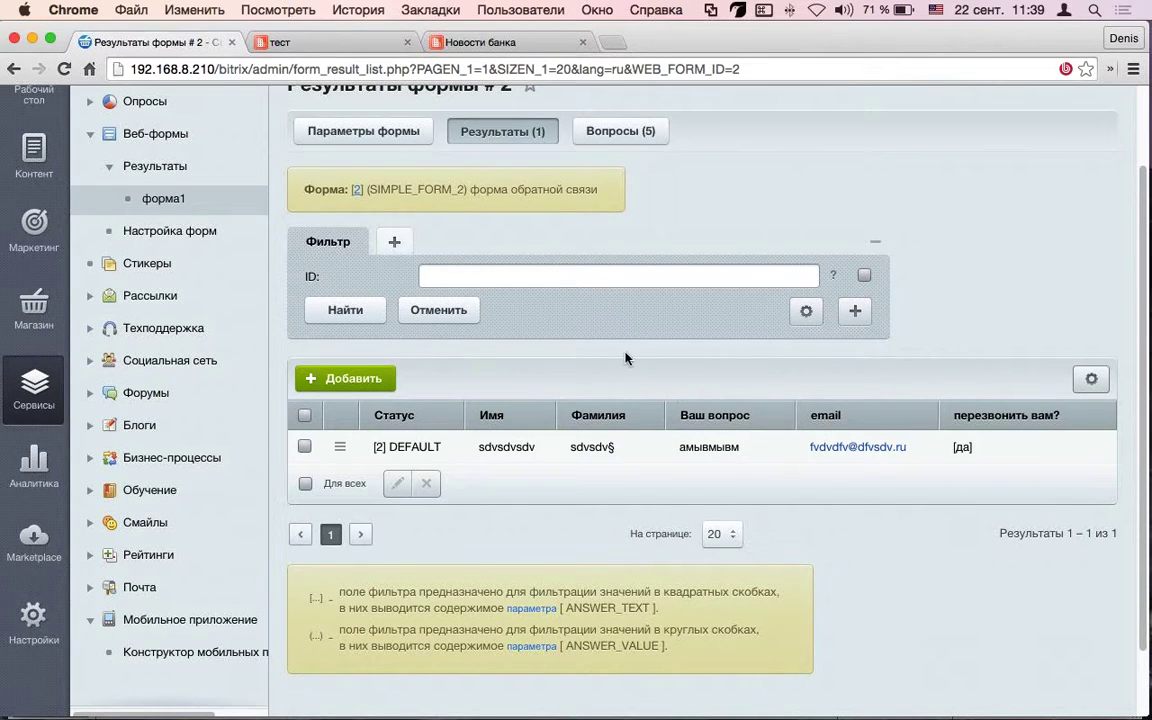
{"action": "left_click", "coordinate": [298, 43]}
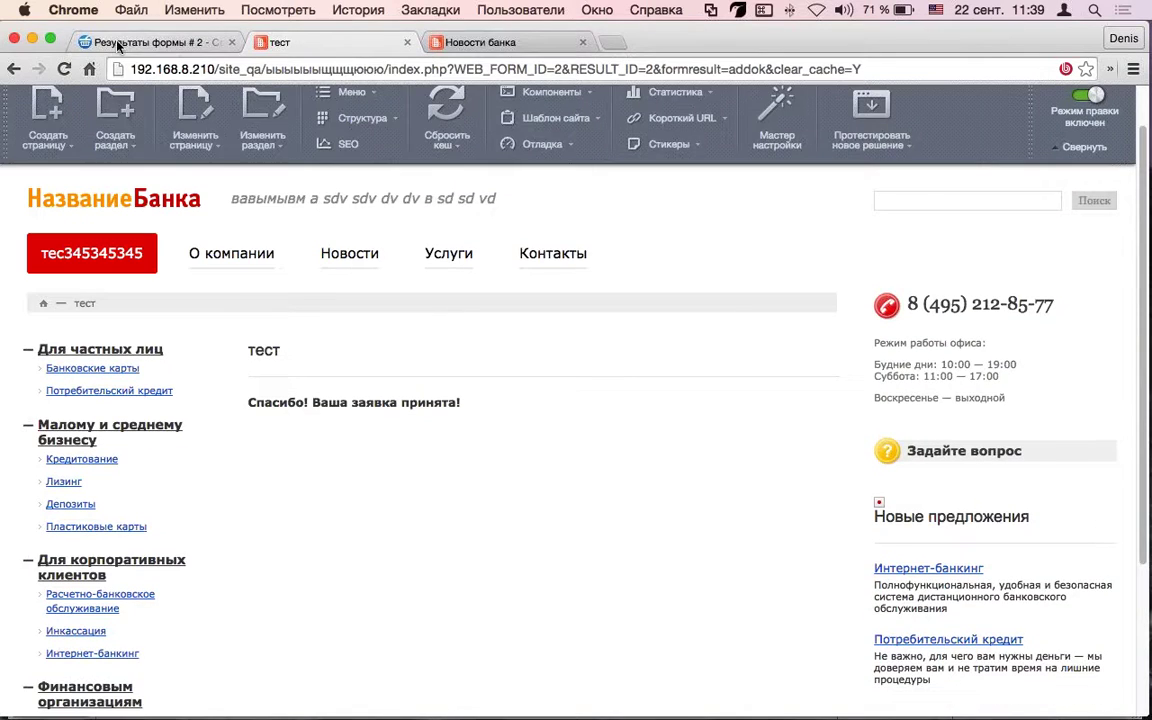
{"action": "left_click", "coordinate": [170, 44]}
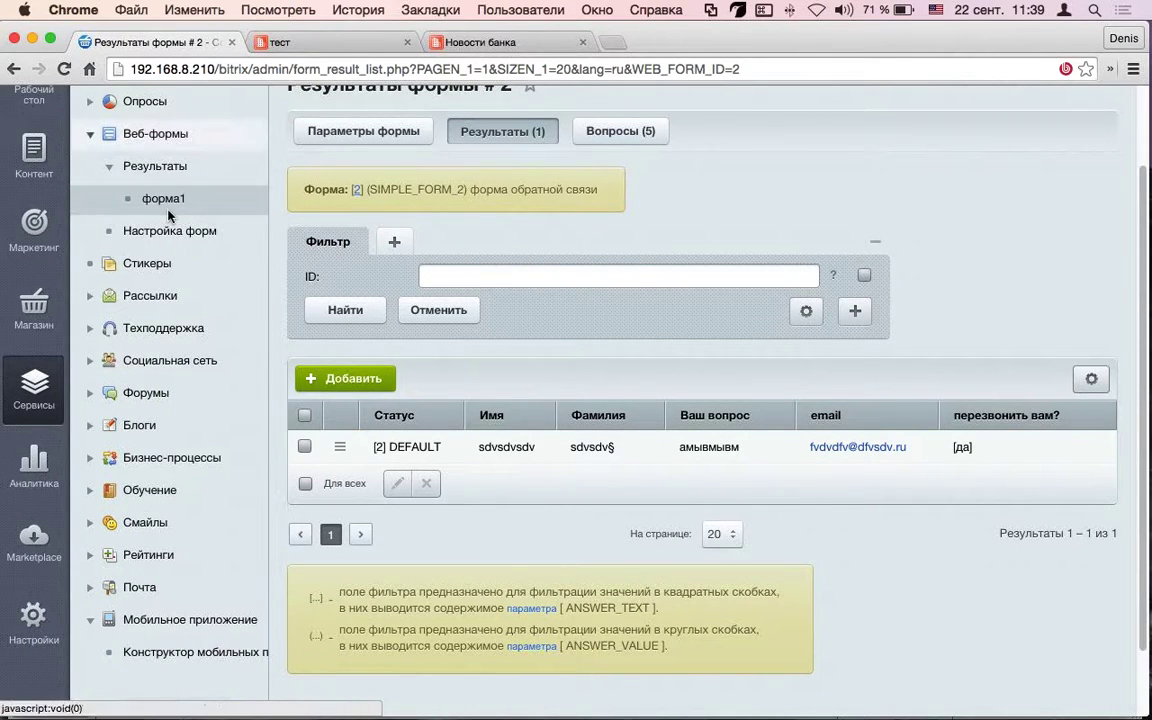
{"action": "left_click", "coordinate": [88, 138]}
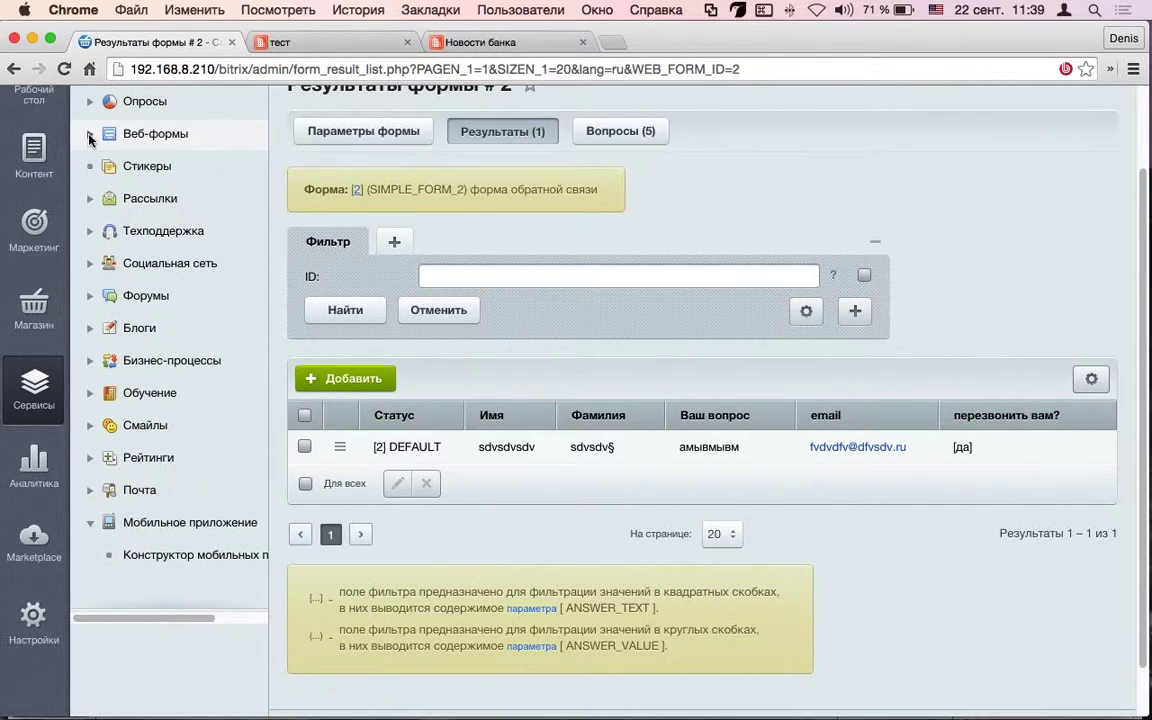
In the Marketing menu, expand Email-маркетинг, view svdsdvd's Выпуски, then open Список рассылок
{"action": "left_click", "coordinate": [34, 225]}
{"action": "scroll", "coordinate": [125, 232], "scroll_direction": "up", "scroll_amount": 2}
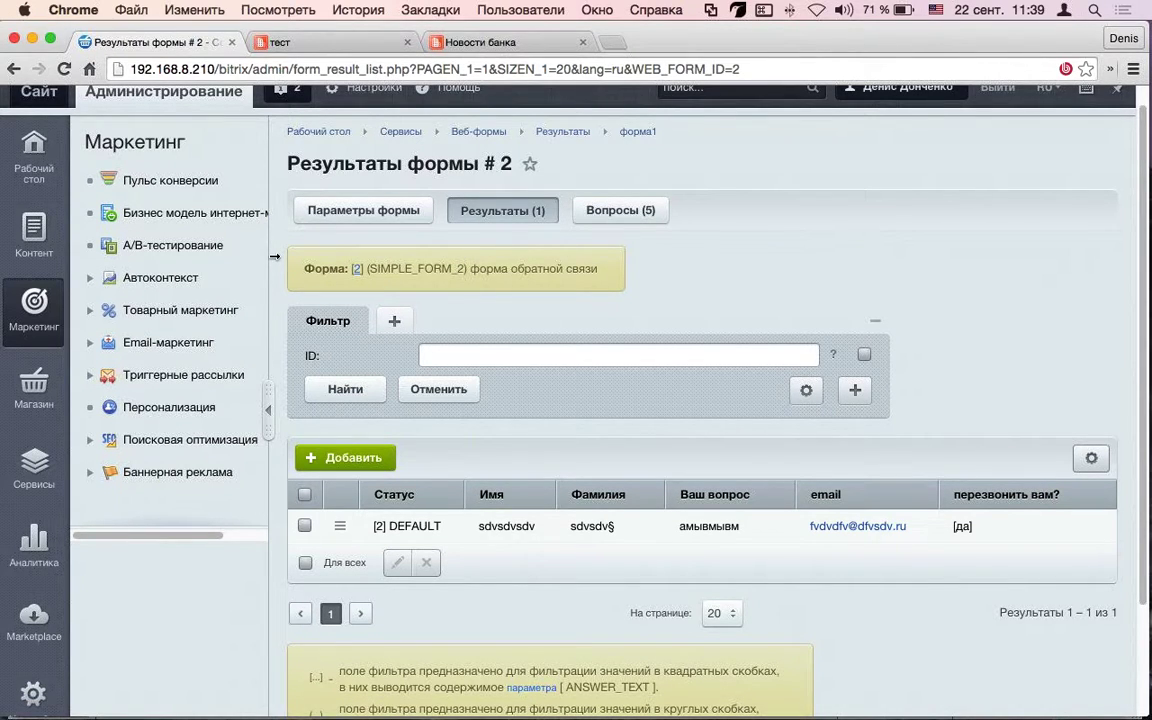
{"action": "left_click_drag", "start_coordinate": [273, 257], "coordinate": [328, 256]}
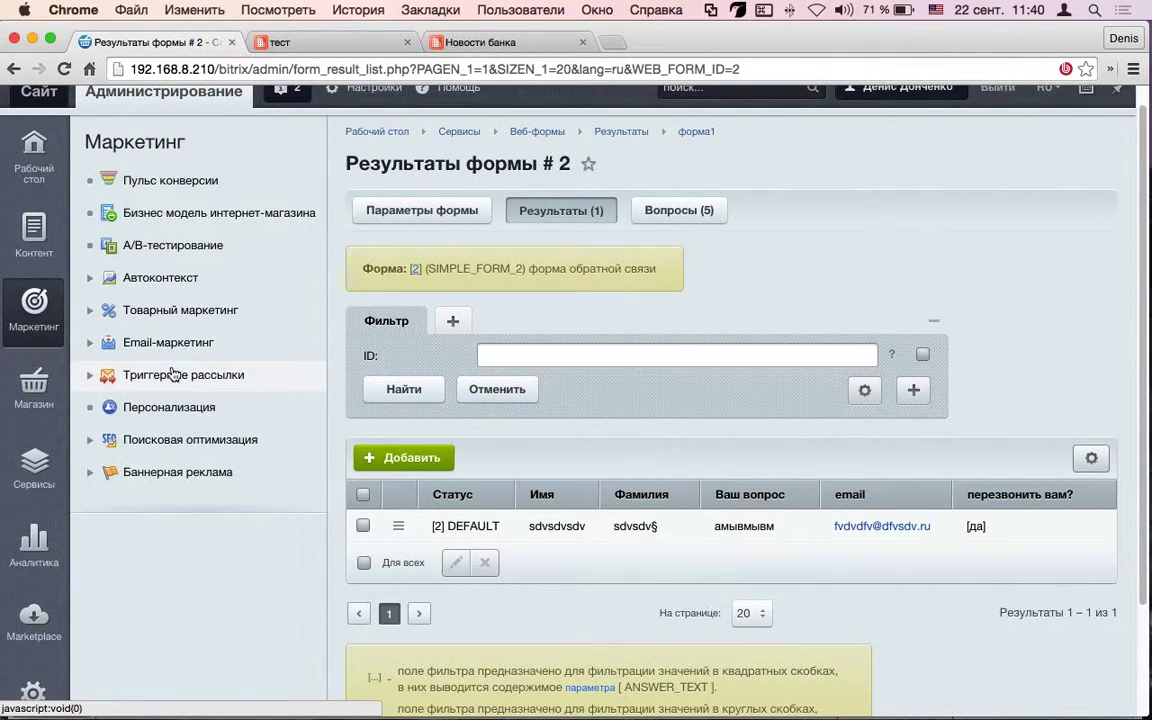
{"action": "left_click", "coordinate": [90, 342]}
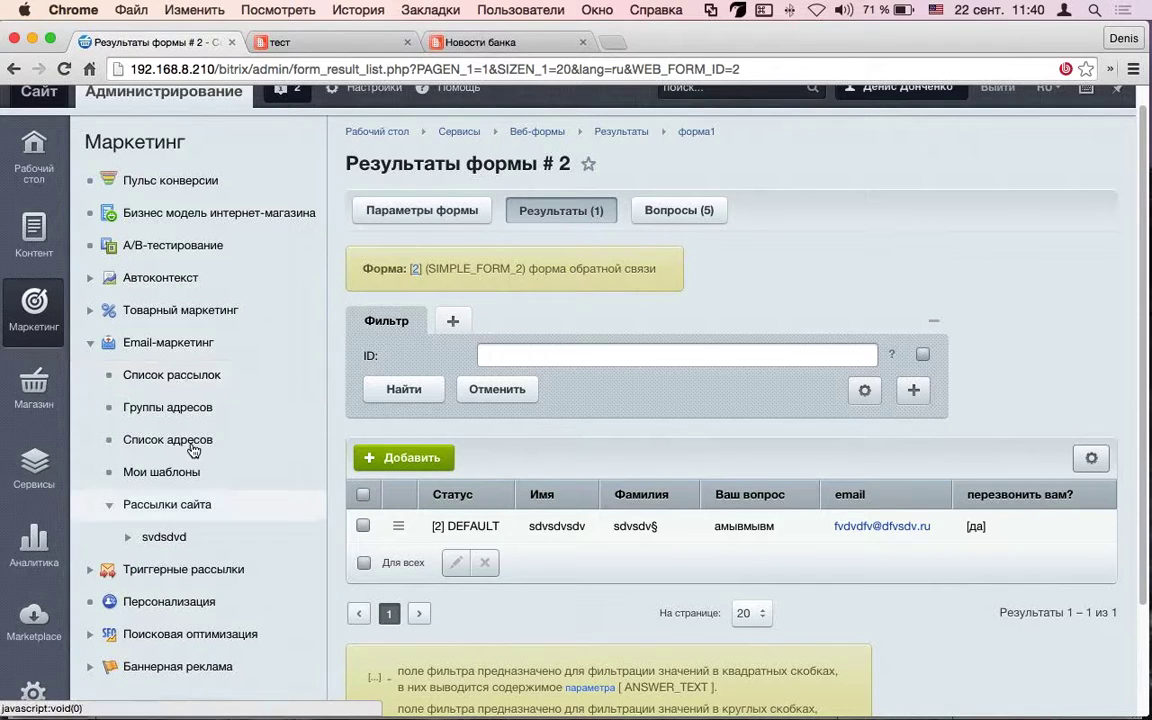
{"action": "left_click", "coordinate": [127, 536]}
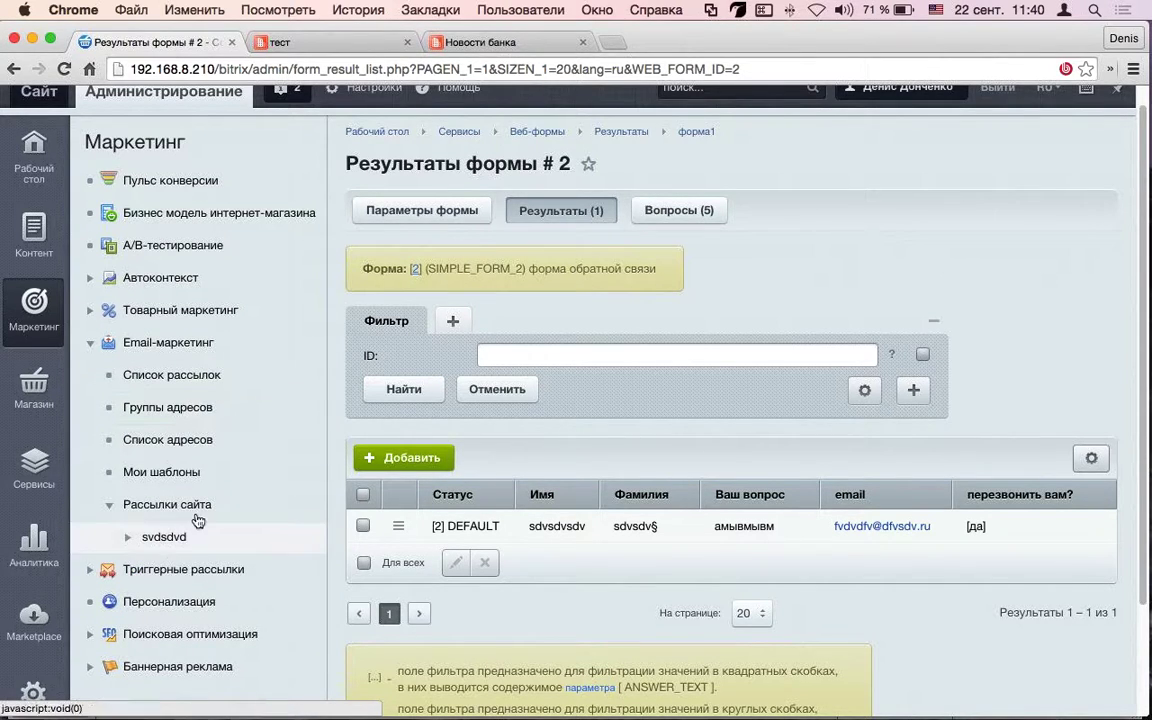
{"action": "left_click", "coordinate": [201, 570]}
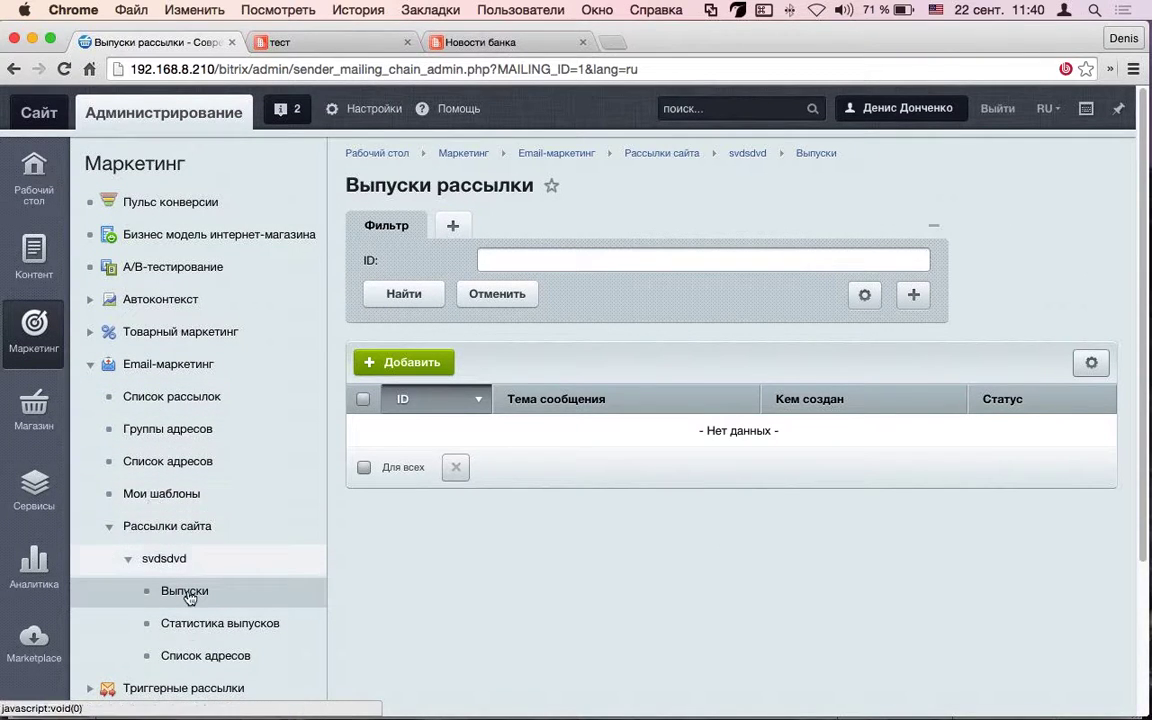
{"action": "left_click", "coordinate": [165, 398]}
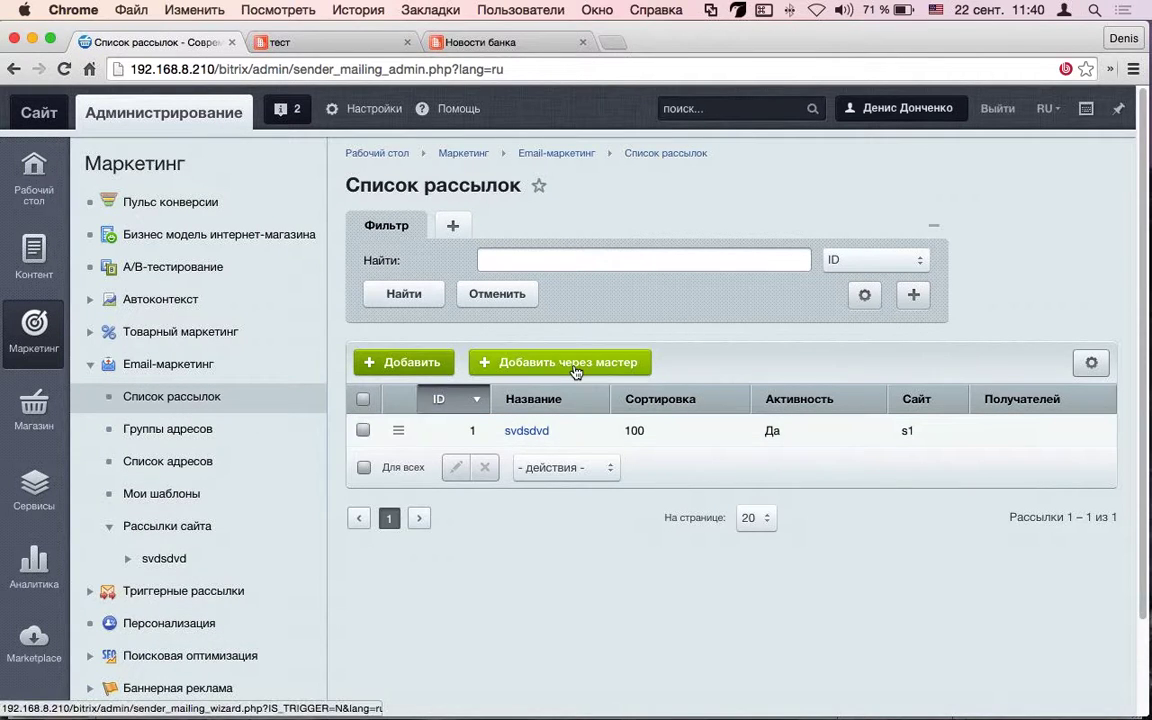
Start the mailing wizard and choose to create a new mailing
{"action": "left_click", "coordinate": [575, 371]}
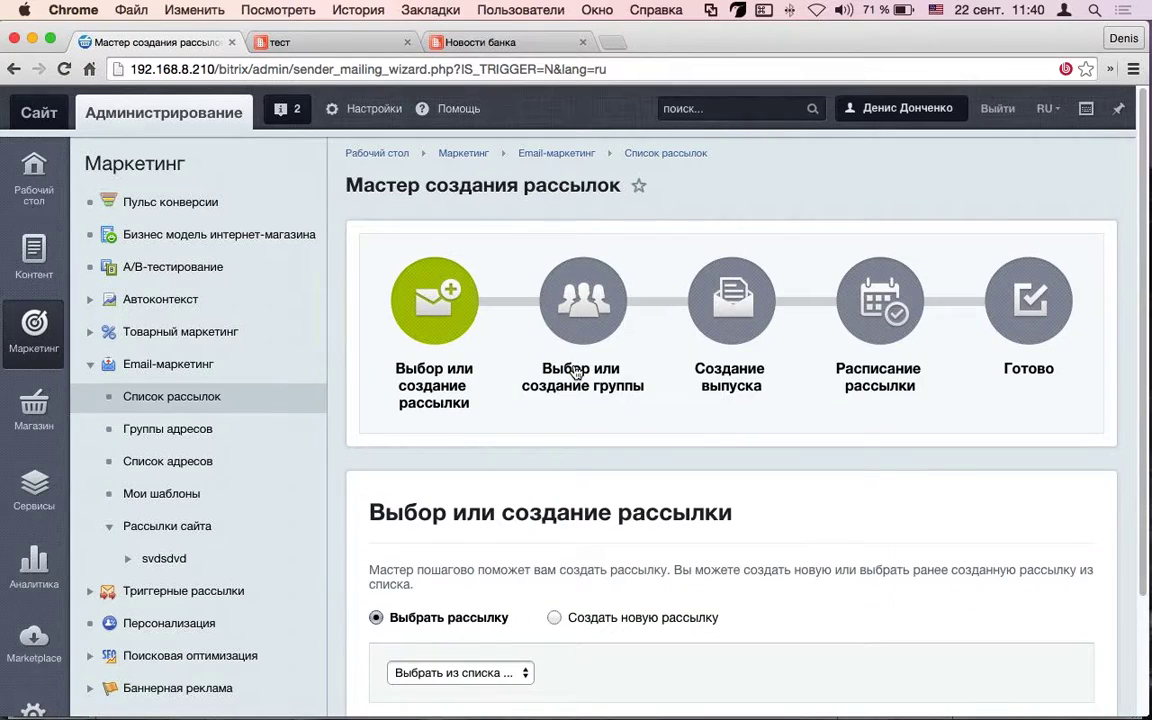
{"action": "scroll", "coordinate": [575, 371], "scroll_direction": "down", "scroll_amount": 3}
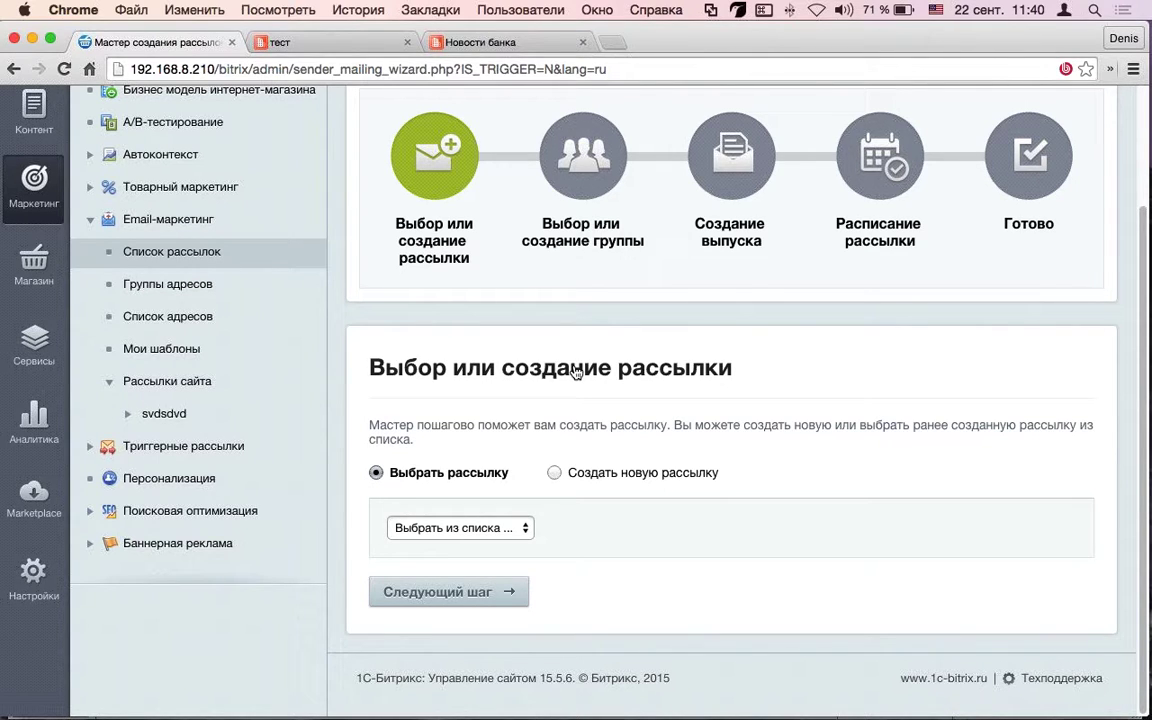
{"action": "left_click", "coordinate": [719, 481]}
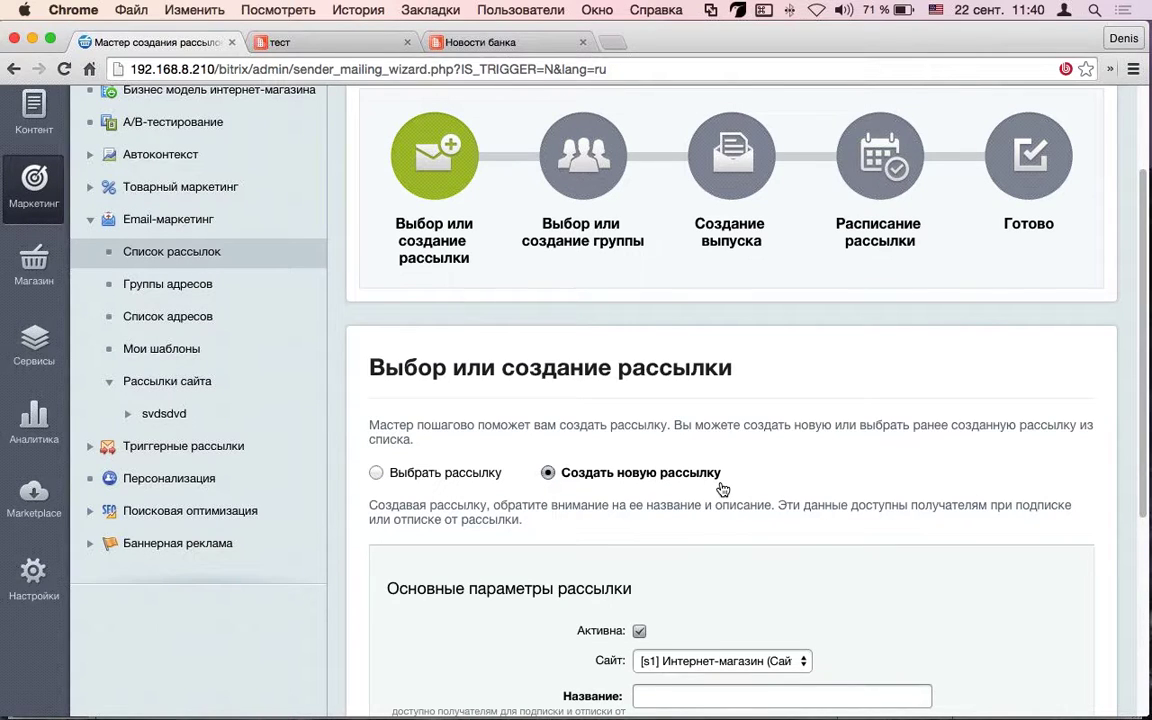
{"action": "scroll", "coordinate": [722, 488], "scroll_direction": "down", "scroll_amount": 5}
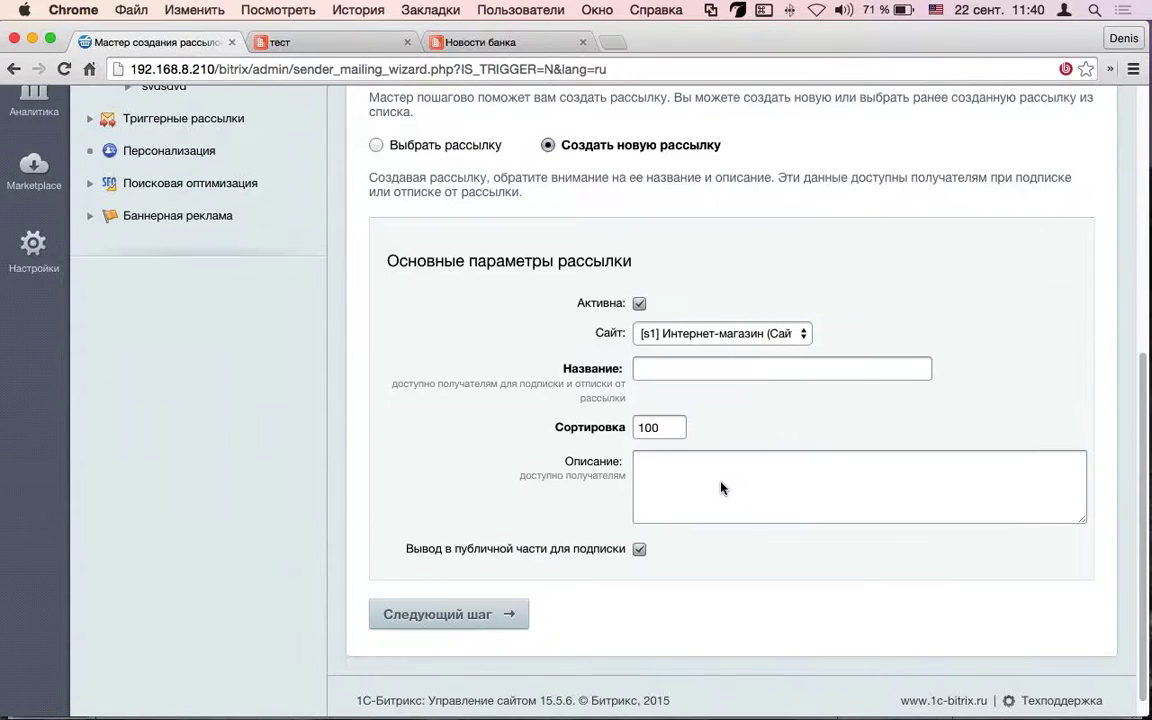
Assign the mailing to the [qa] site, name it рассылка2, and proceed to creating a new group
{"action": "left_click", "coordinate": [760, 334]}
{"action": "left_click", "coordinate": [765, 350]}
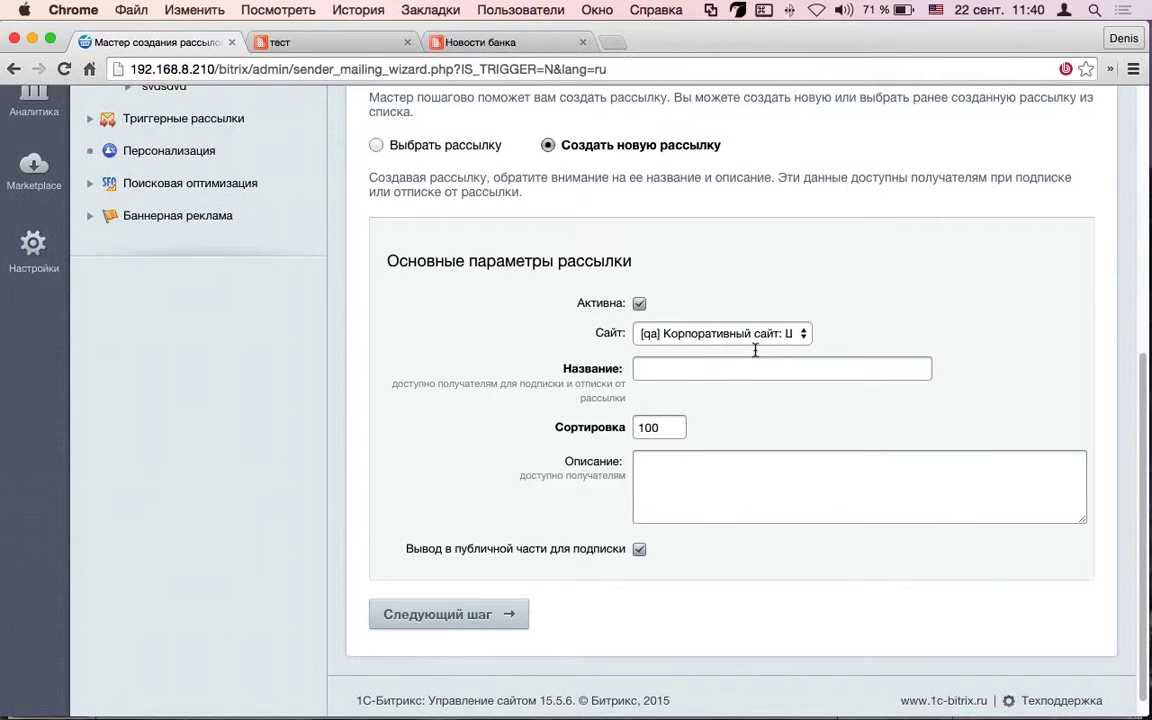
{"action": "key", "text": "Tab"}
{"action": "type", "text": "рассылка2"}
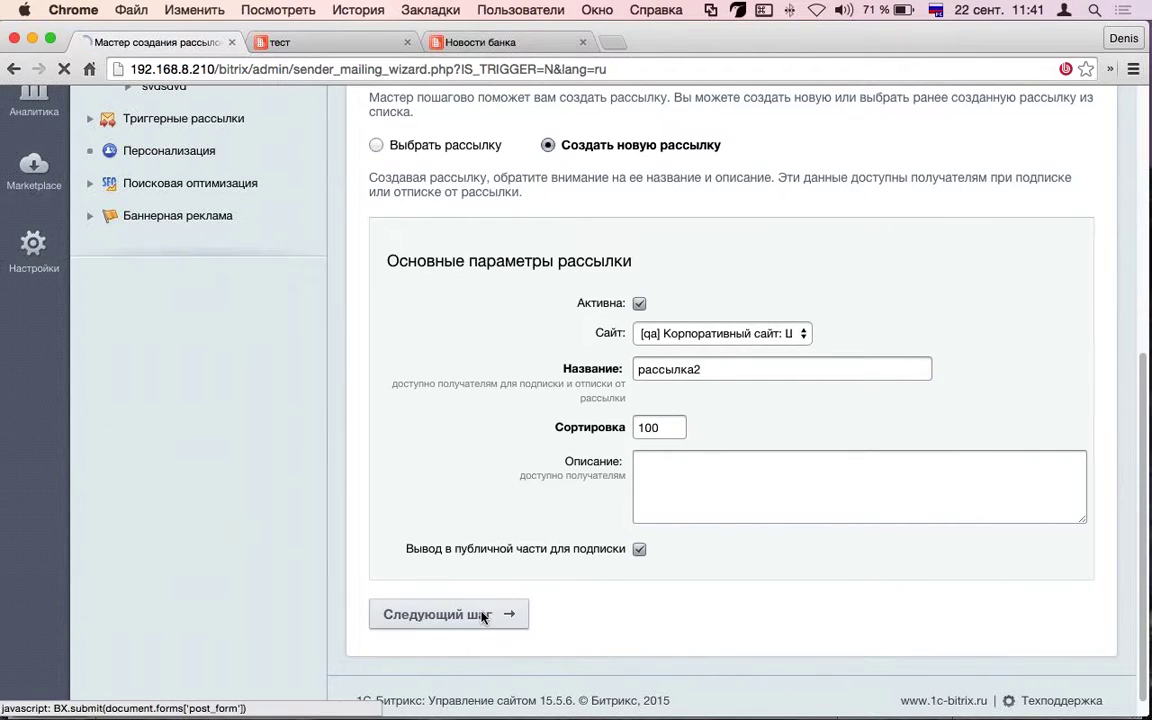
{"action": "left_click", "coordinate": [445, 614]}
{"action": "scroll", "coordinate": [447, 563], "scroll_direction": "down", "scroll_amount": 1}
{"action": "left_click", "coordinate": [977, 517]}
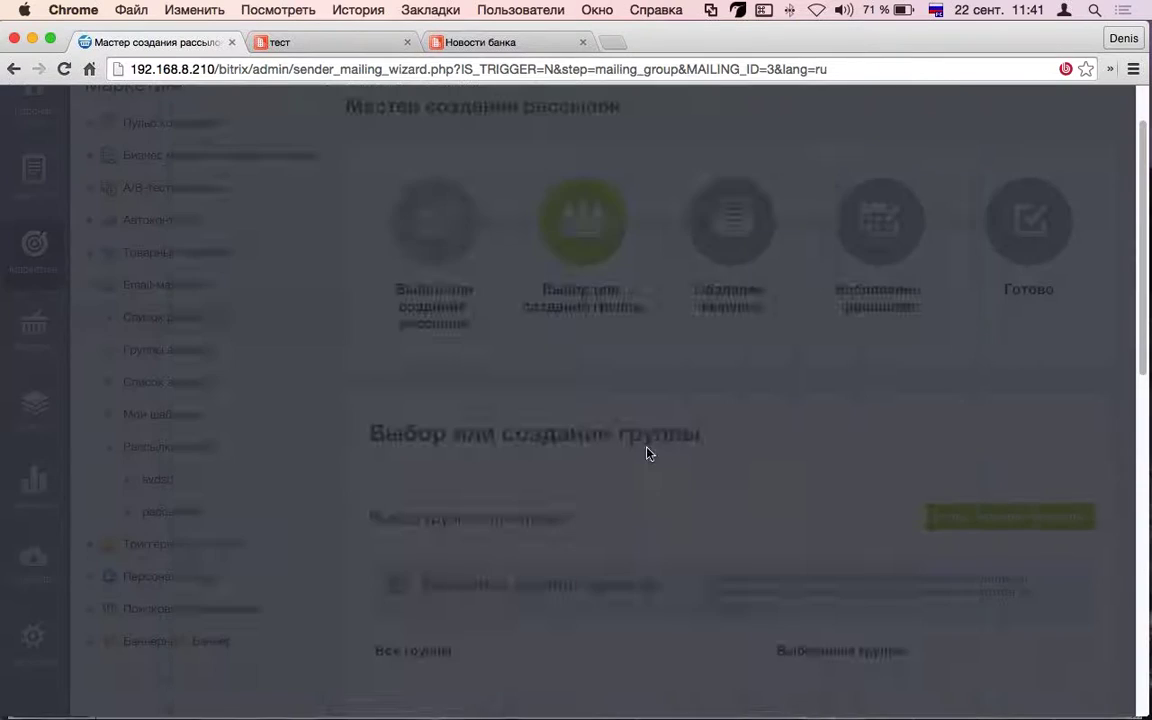
Add a Пользователи recipient filter to the new address group
{"action": "left_click", "coordinate": [430, 518]}
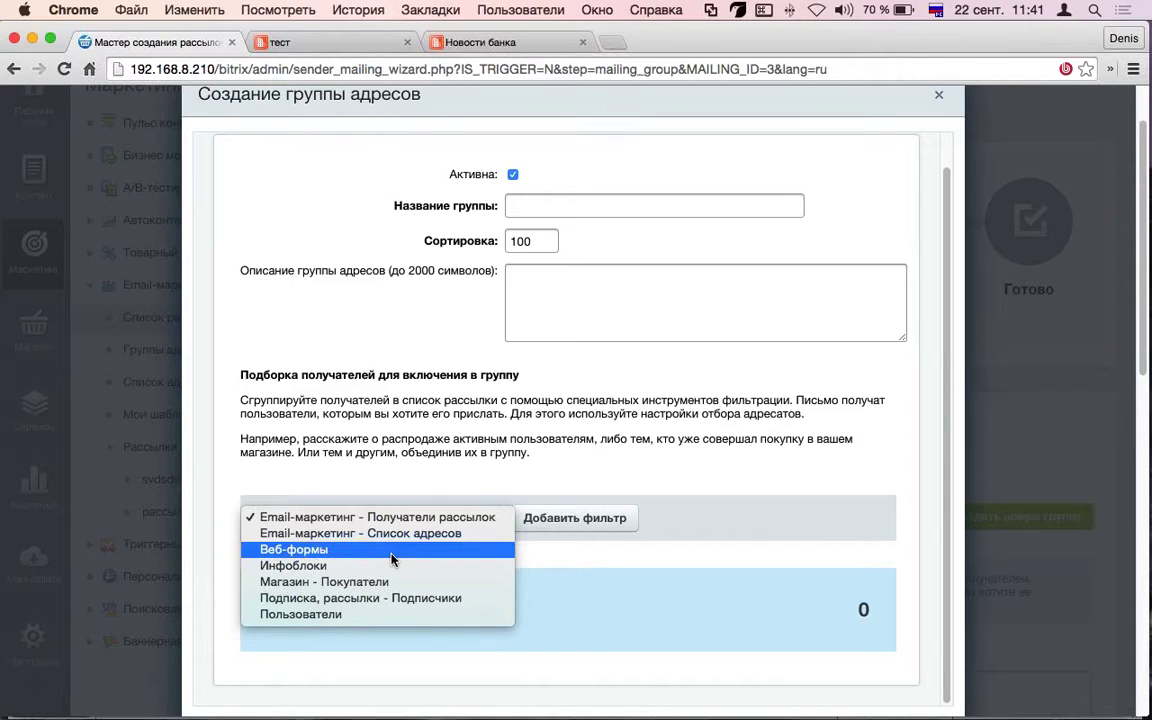
{"action": "left_click", "coordinate": [437, 658]}
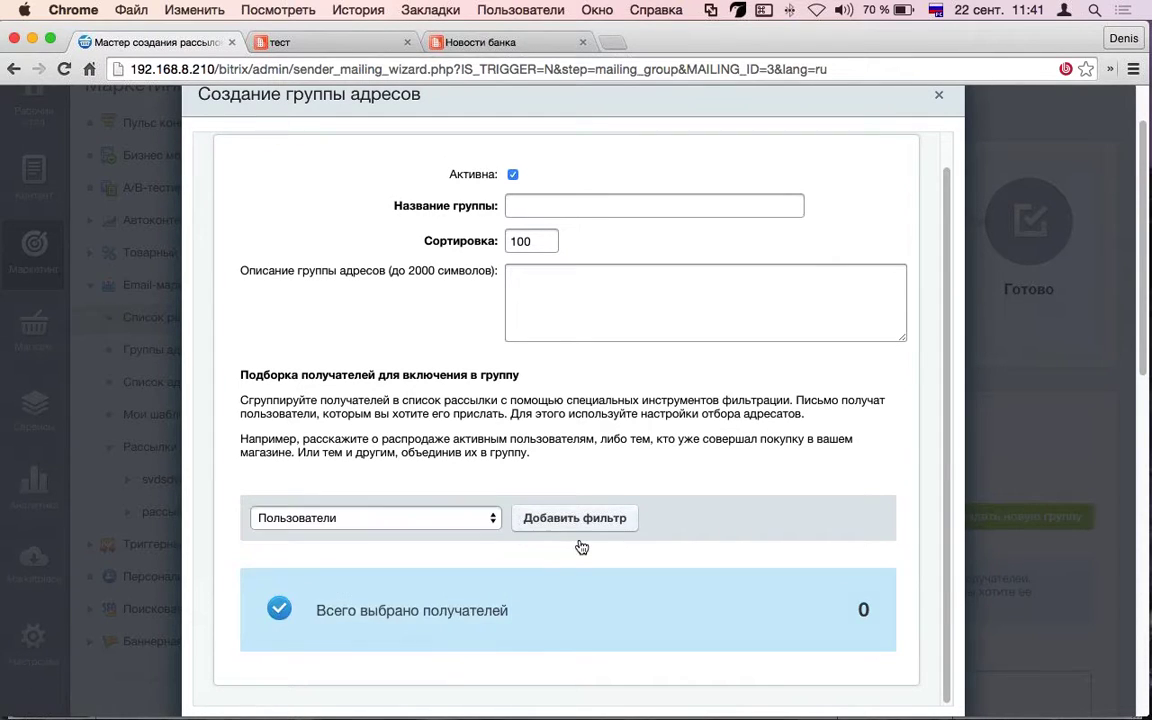
{"action": "left_click", "coordinate": [560, 517]}
{"action": "scroll", "coordinate": [493, 526], "scroll_direction": "down", "scroll_amount": 5}
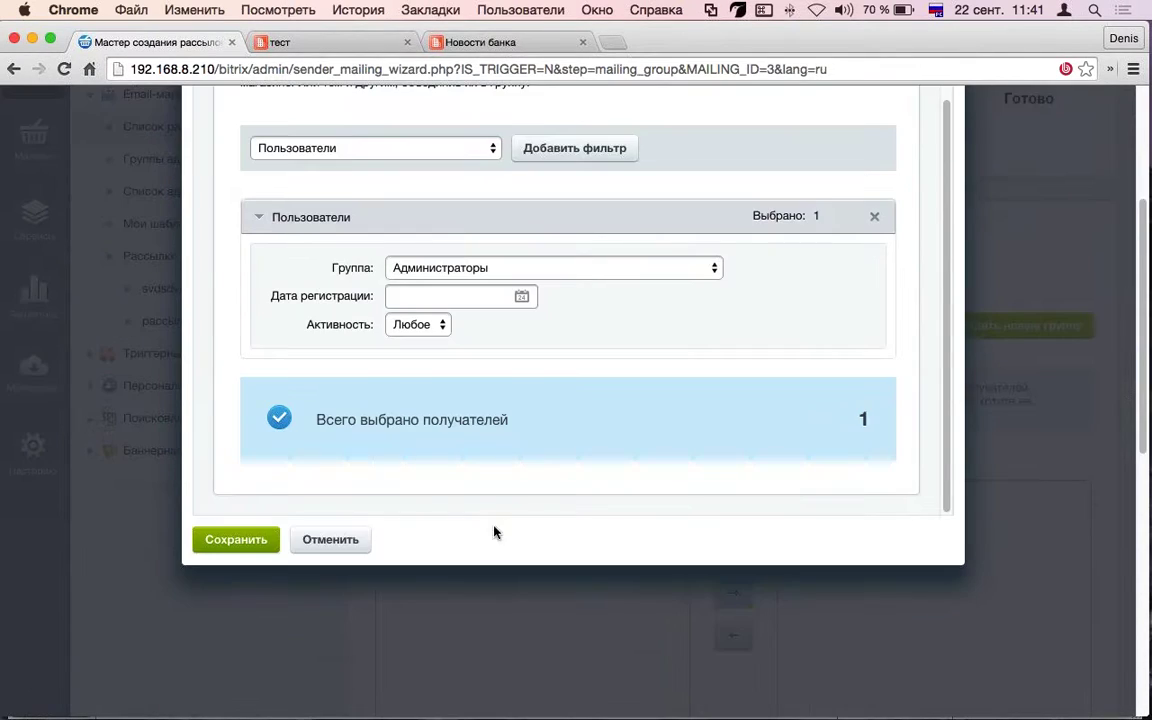
{"action": "left_click", "coordinate": [442, 296]}
Add a Веб-формы recipient filter and check its form, name and email field options
{"action": "left_click", "coordinate": [437, 144]}
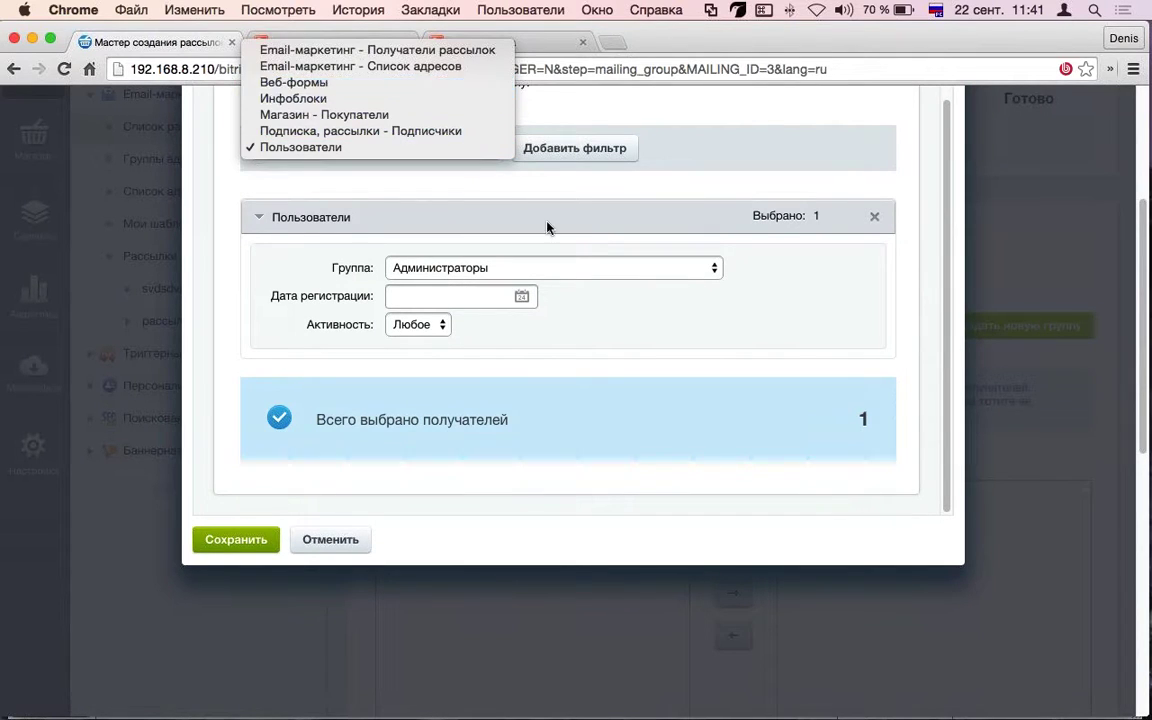
{"action": "key", "text": "Up"}
{"action": "key", "text": "Up"}
{"action": "key", "text": "Up"}
{"action": "key", "text": "Up"}
{"action": "key", "text": "Return"}
{"action": "left_click", "coordinate": [575, 148]}
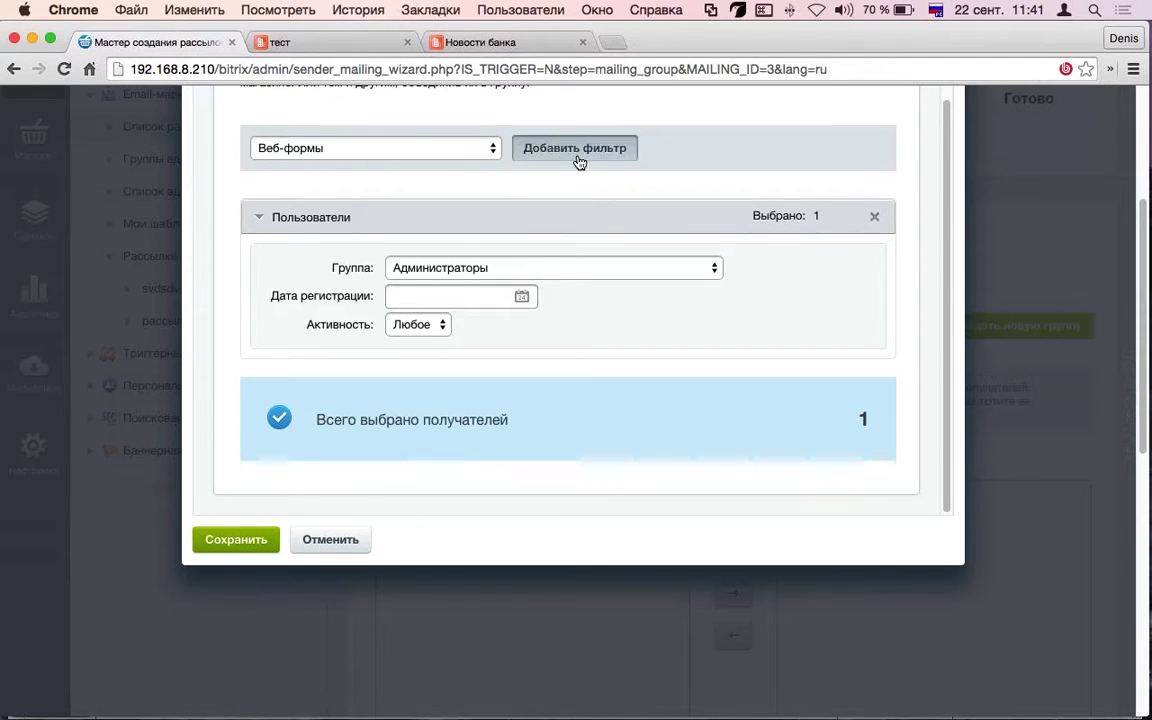
{"action": "left_click", "coordinate": [488, 295]}
{"action": "left_click", "coordinate": [630, 350]}
{"action": "left_click", "coordinate": [450, 322]}
{"action": "left_click", "coordinate": [465, 350]}
{"action": "left_click", "coordinate": [465, 350]}
{"action": "left_click", "coordinate": [517, 344]}
{"action": "left_click", "coordinate": [426, 327]}
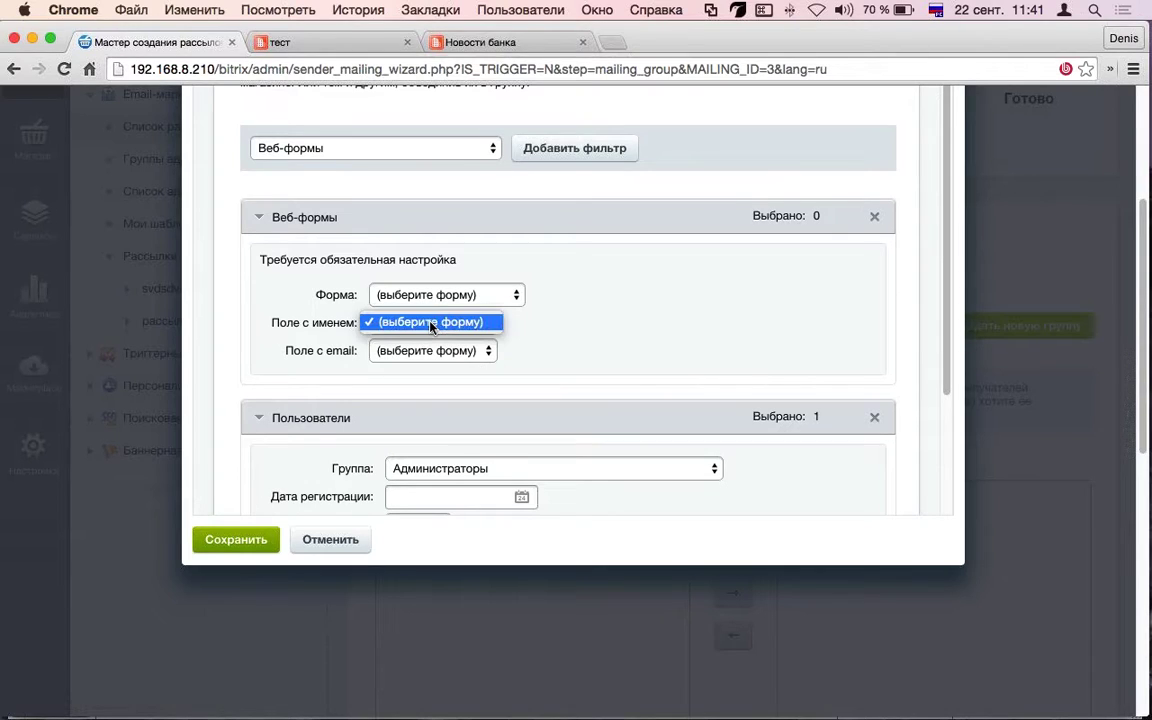
{"action": "left_click", "coordinate": [585, 340]}
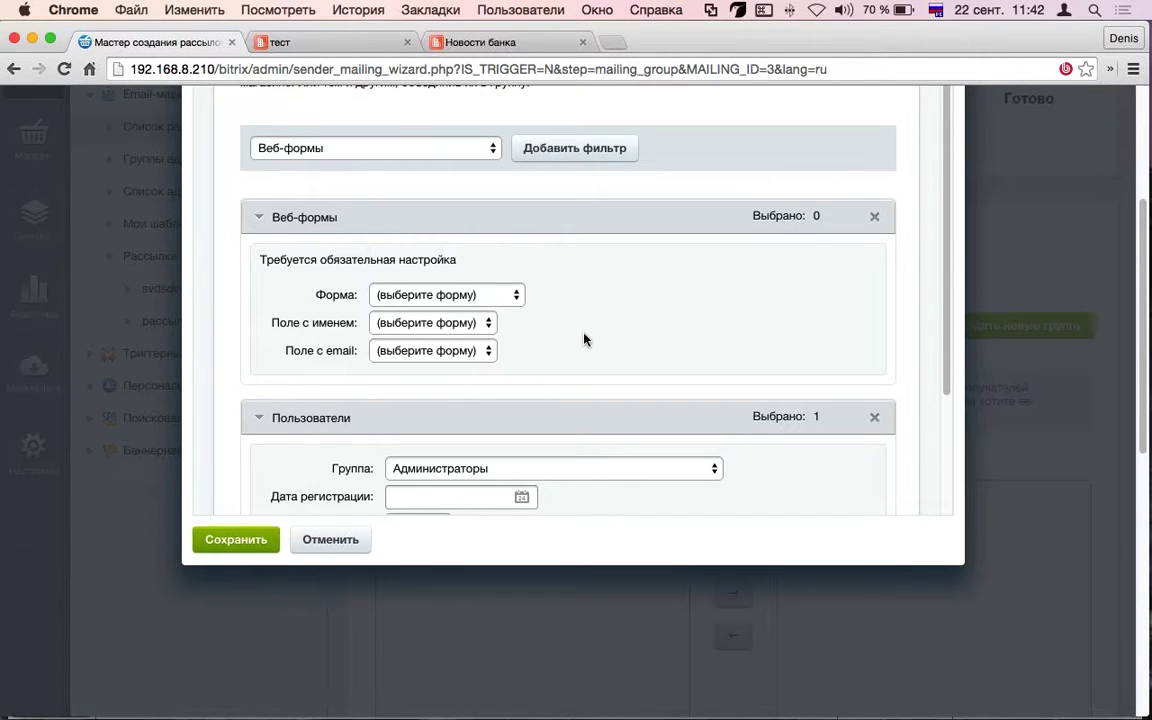
{"action": "left_click_drag", "start_coordinate": [269, 322], "coordinate": [280, 349]}
{"action": "scroll", "coordinate": [373, 305], "scroll_direction": "up", "scroll_amount": 5}
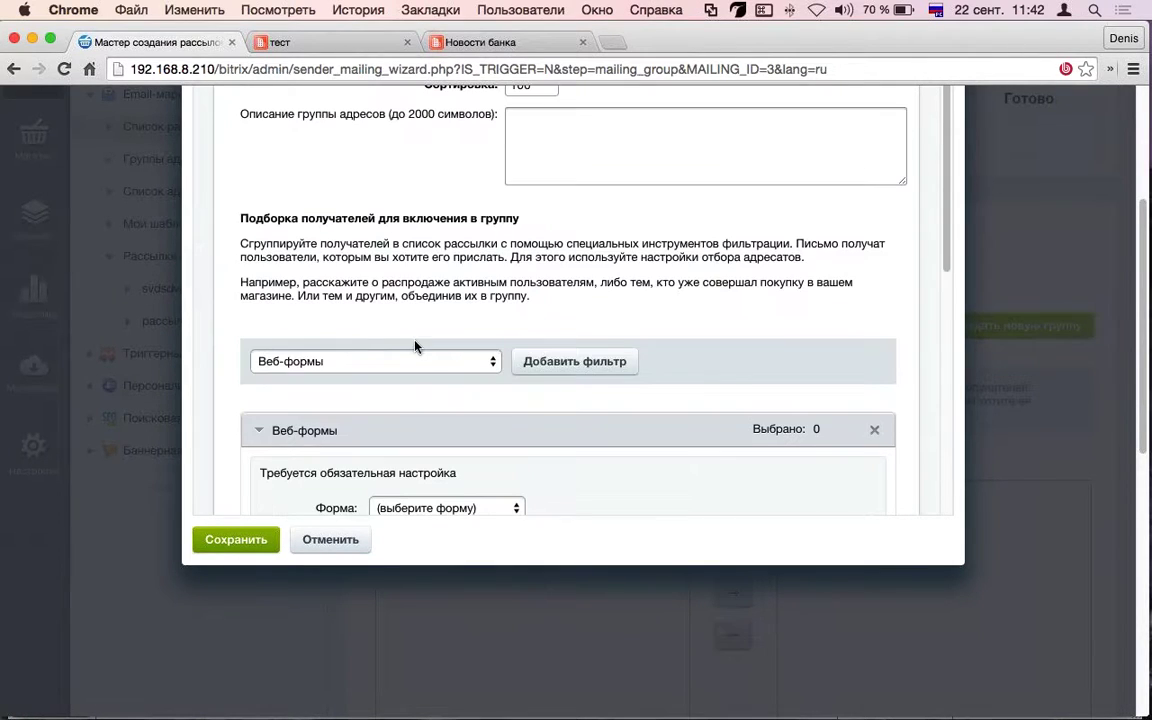
Add an Email-маркетинг - Список адресов filter, try saving, then close the unnamed group form
{"action": "left_click", "coordinate": [411, 365]}
{"action": "left_click", "coordinate": [398, 372]}
{"action": "left_click", "coordinate": [398, 372]}
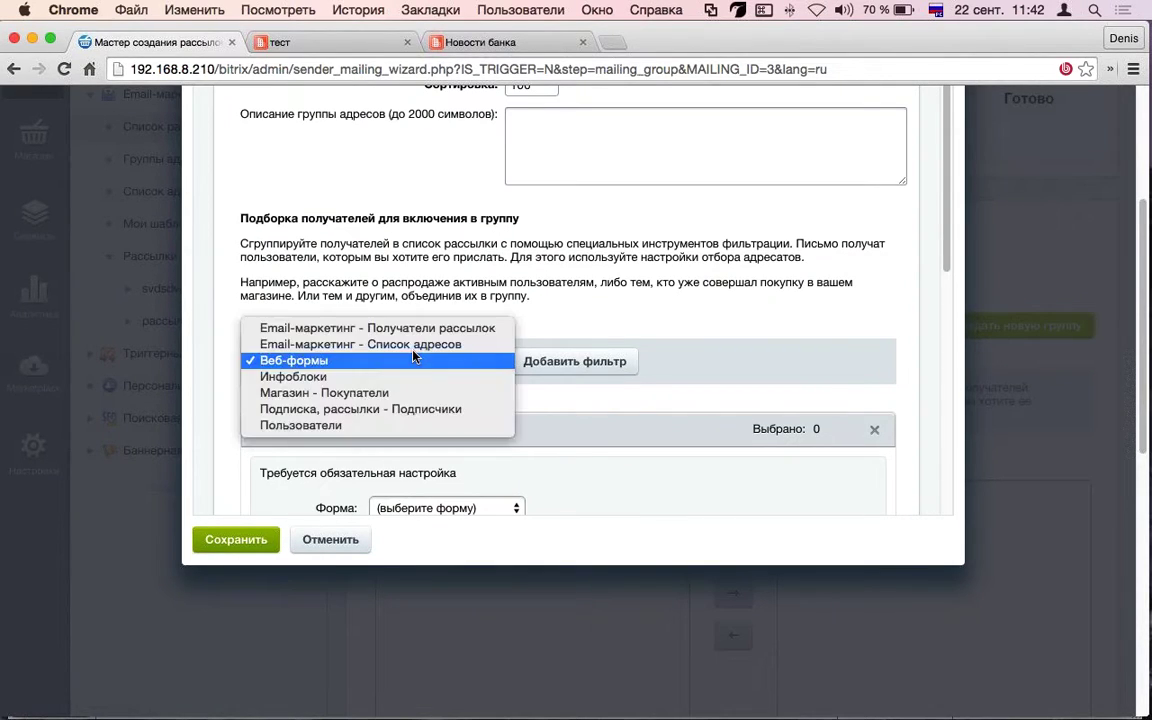
{"action": "left_click", "coordinate": [405, 347]}
{"action": "left_click", "coordinate": [574, 362]}
{"action": "scroll", "coordinate": [357, 401], "scroll_direction": "down", "scroll_amount": 2}
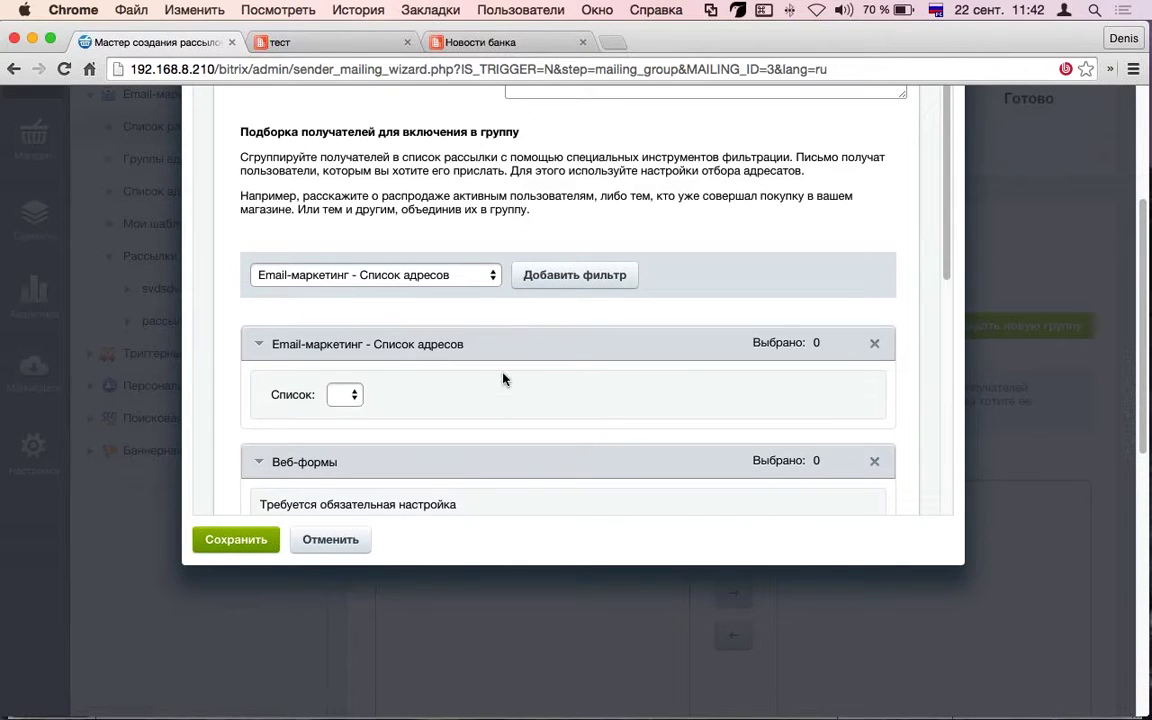
{"action": "scroll", "coordinate": [419, 342], "scroll_direction": "up", "scroll_amount": 2}
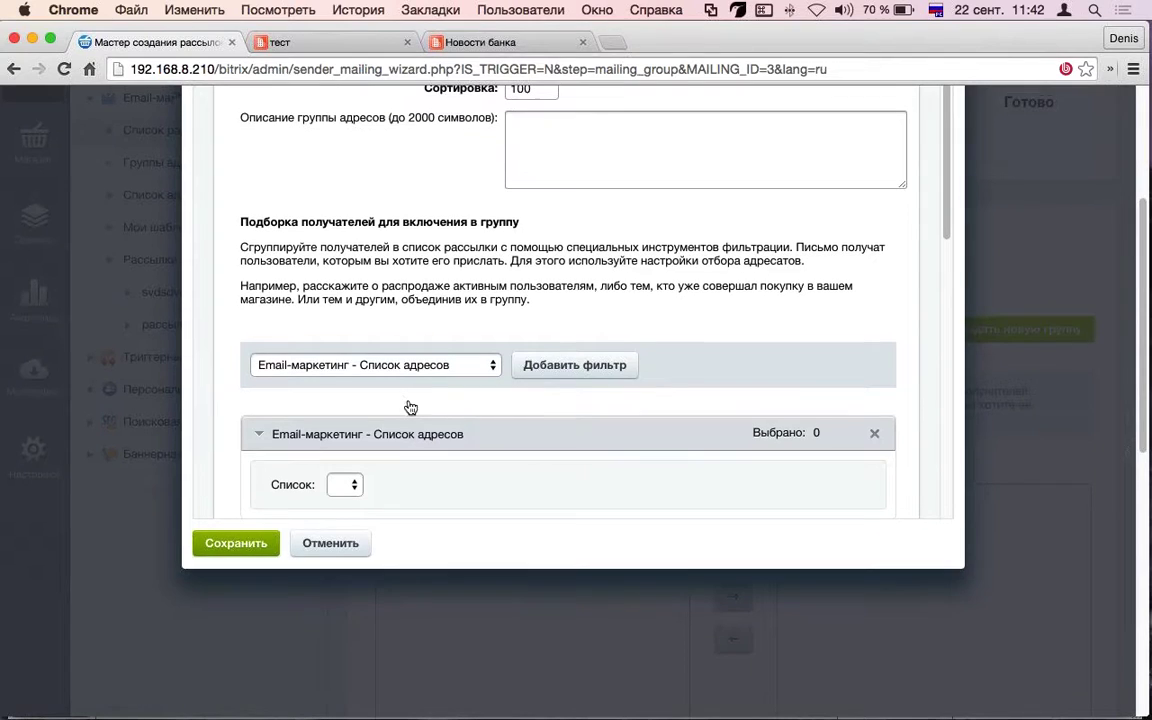
{"action": "left_click", "coordinate": [240, 546]}
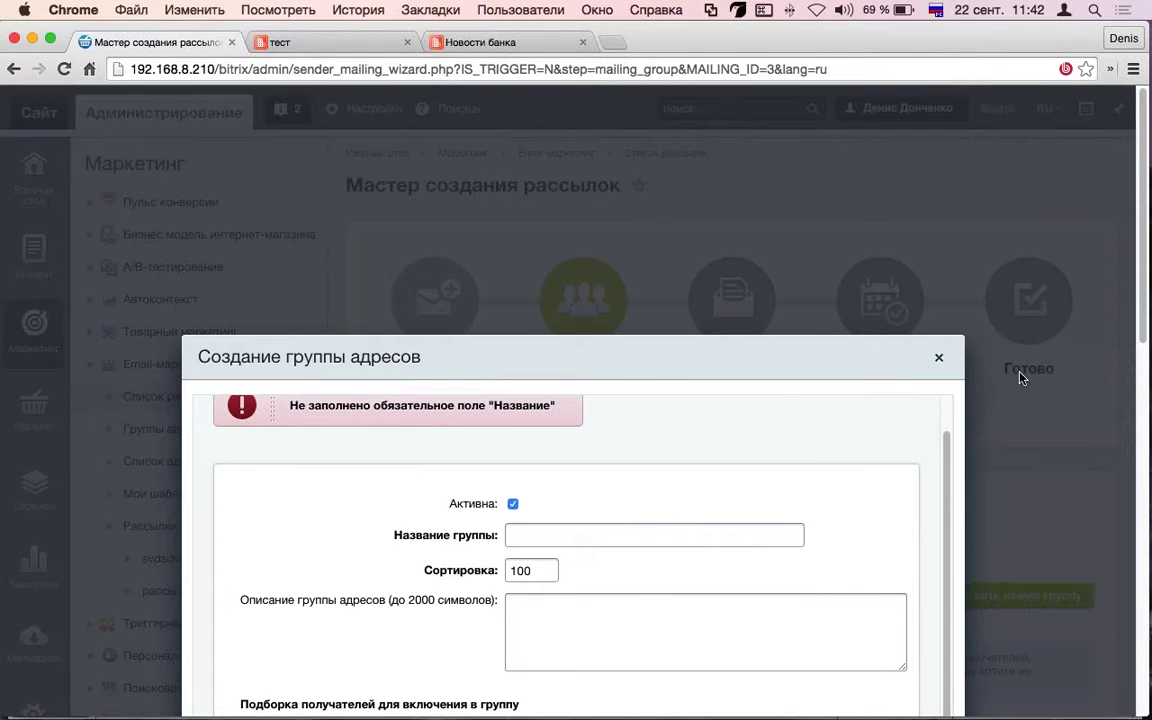
{"action": "left_click", "coordinate": [939, 357]}
Expand svdsdvd under Рассылки сайта and open its Статистика выпусков page
{"action": "scroll", "coordinate": [593, 200], "scroll_direction": "down", "scroll_amount": 3}
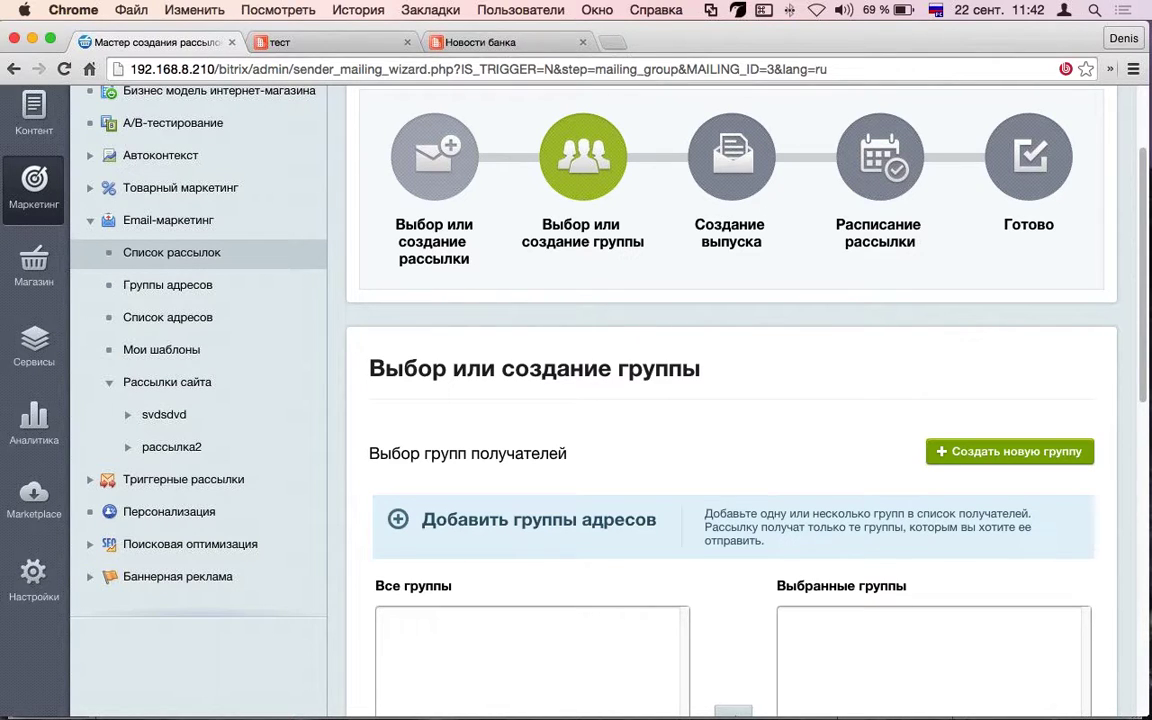
{"action": "scroll", "coordinate": [710, 327], "scroll_direction": "down", "scroll_amount": 10}
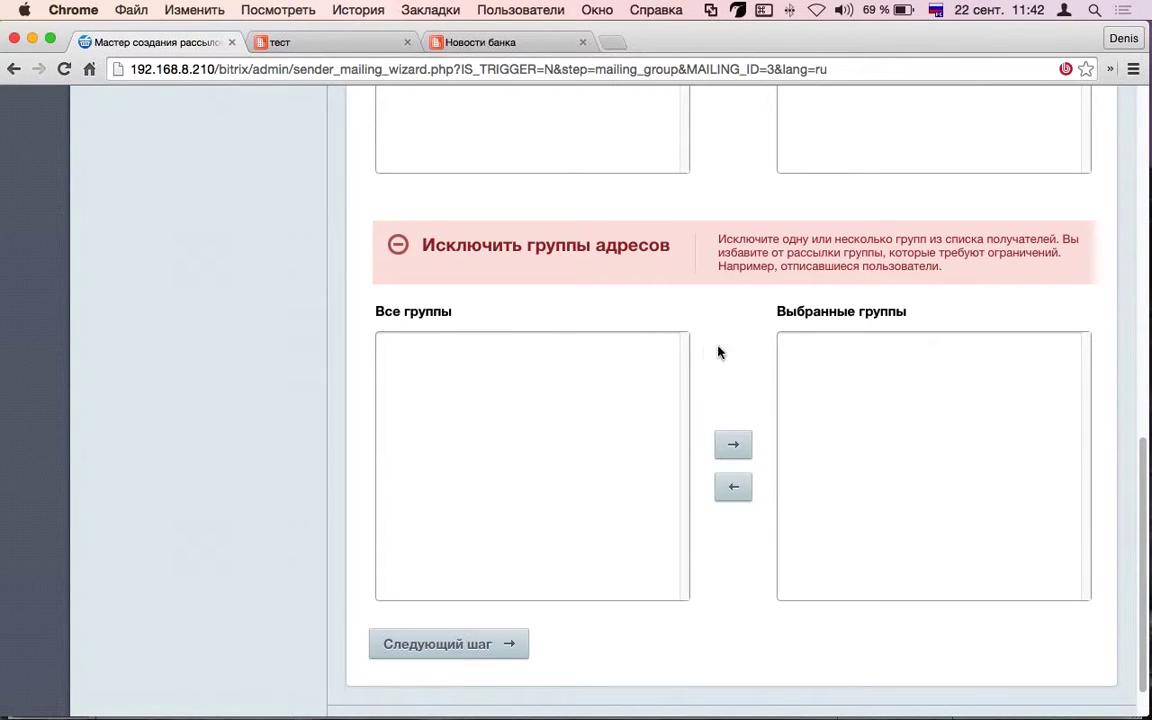
{"action": "scroll", "coordinate": [732, 332], "scroll_direction": "up", "scroll_amount": 10}
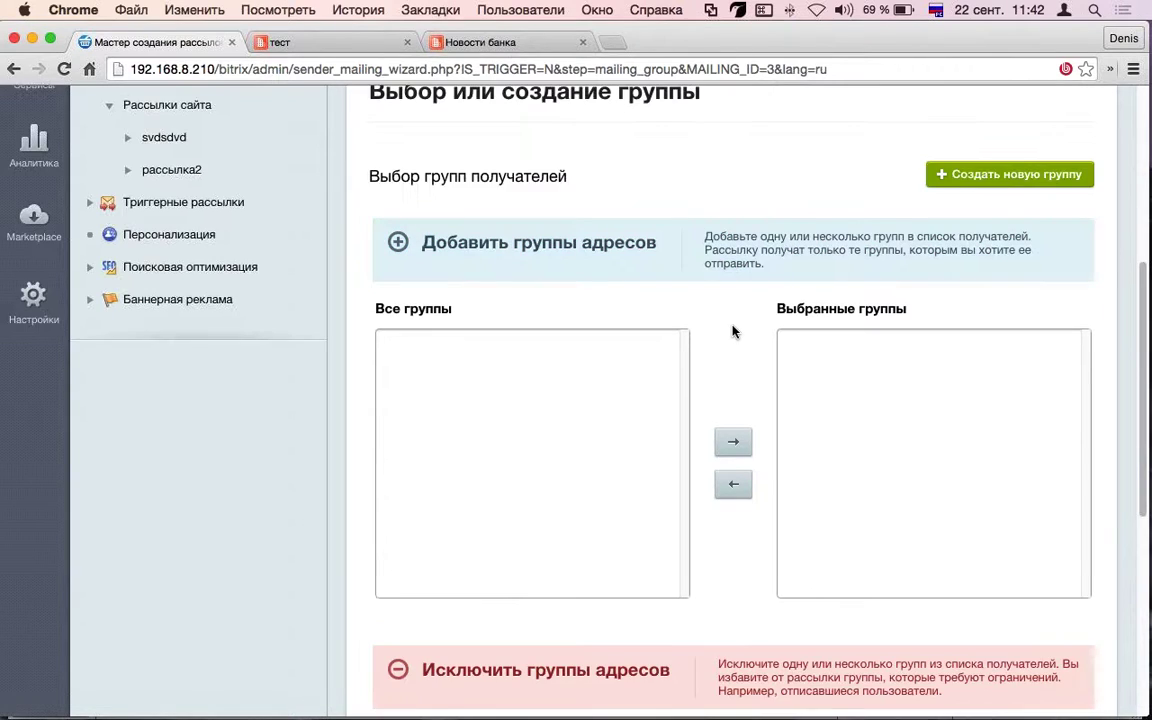
{"action": "scroll", "coordinate": [700, 320], "scroll_direction": "up", "scroll_amount": 5}
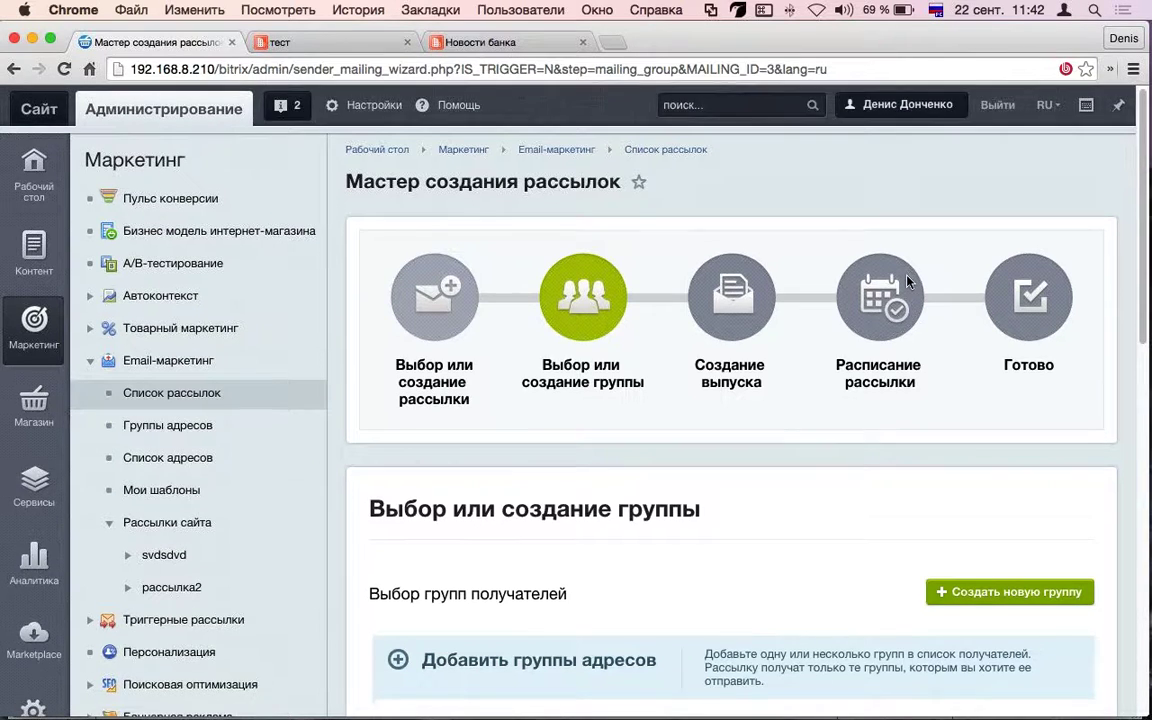
{"action": "scroll", "coordinate": [640, 537], "scroll_direction": "down", "scroll_amount": 3}
{"action": "scroll", "coordinate": [769, 524], "scroll_direction": "down", "scroll_amount": 5}
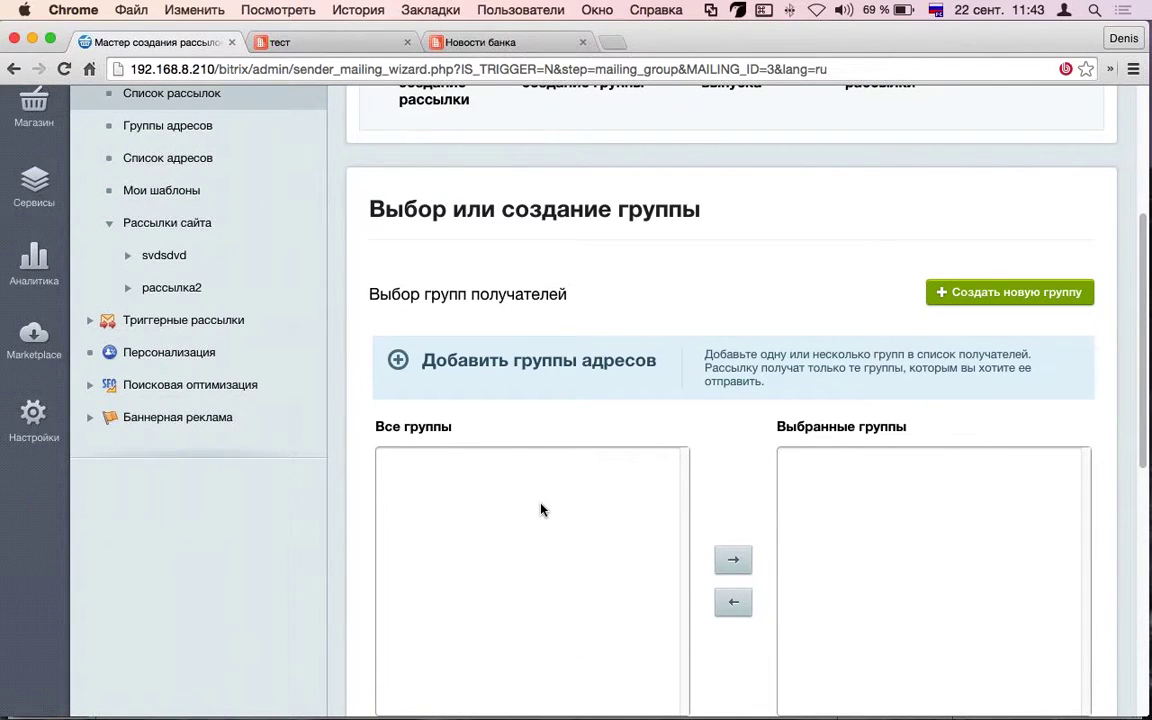
{"action": "scroll", "coordinate": [540, 508], "scroll_direction": "up", "scroll_amount": 3}
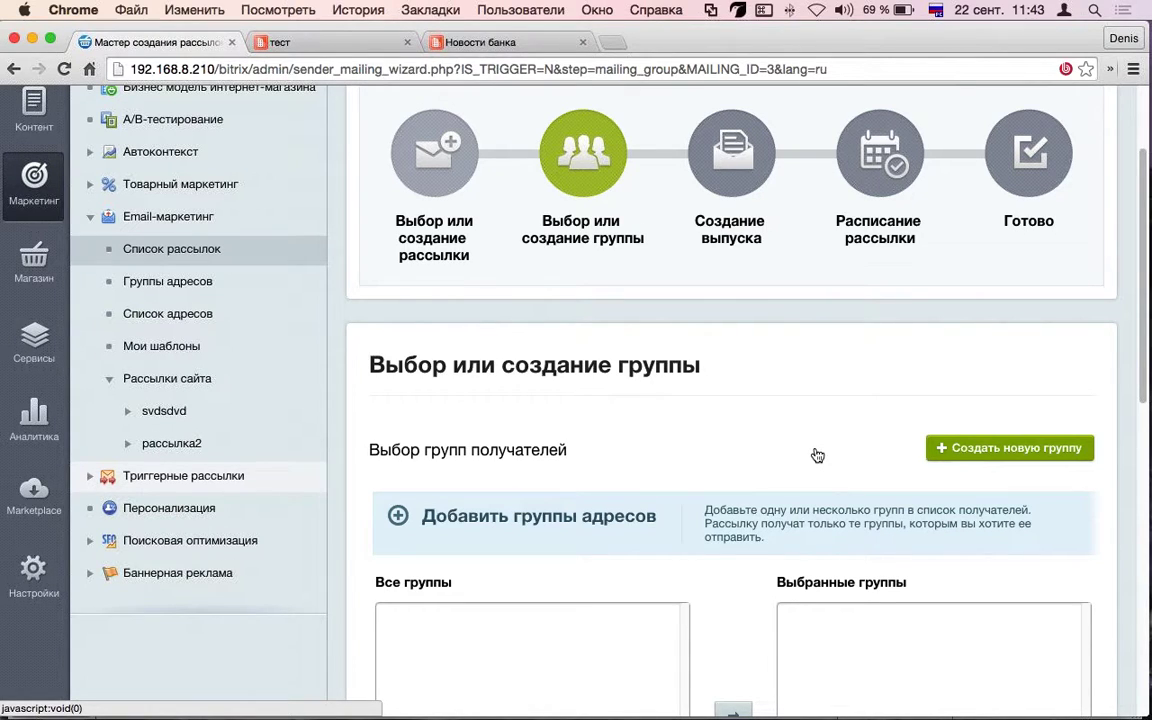
{"action": "left_click", "coordinate": [128, 413]}
{"action": "left_click", "coordinate": [173, 475]}
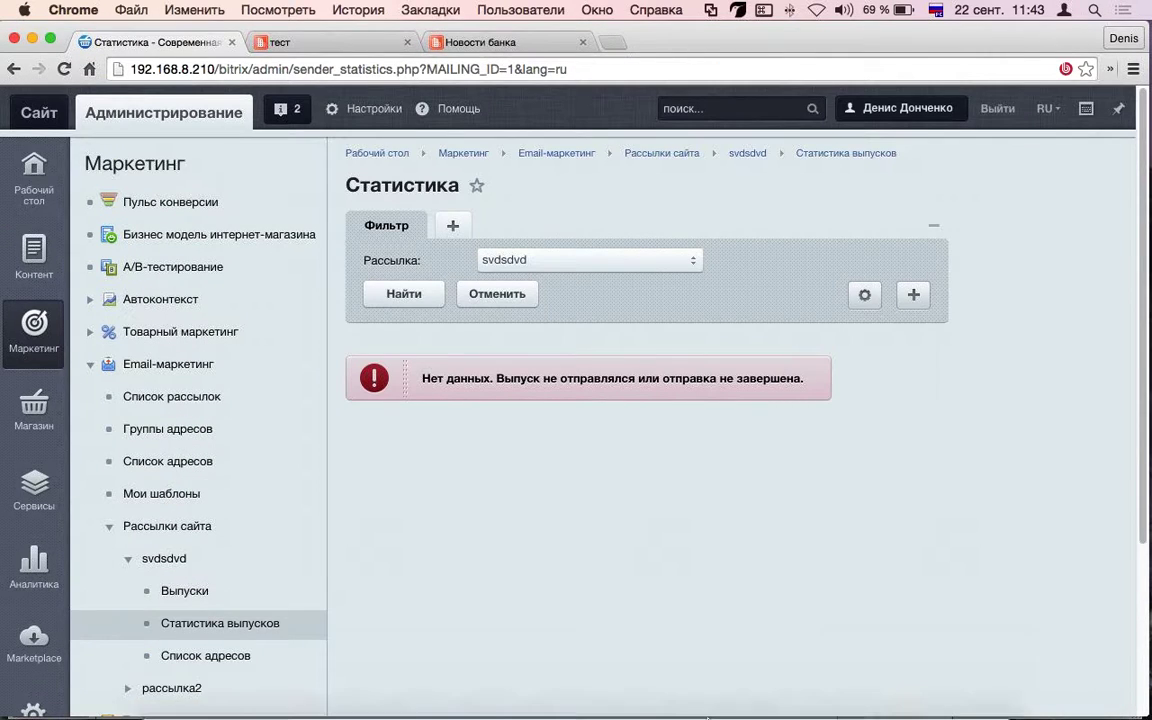
{"action": "mouse_move", "coordinate": [737, 695]}
{"action": "key", "text": "super+Tab"}
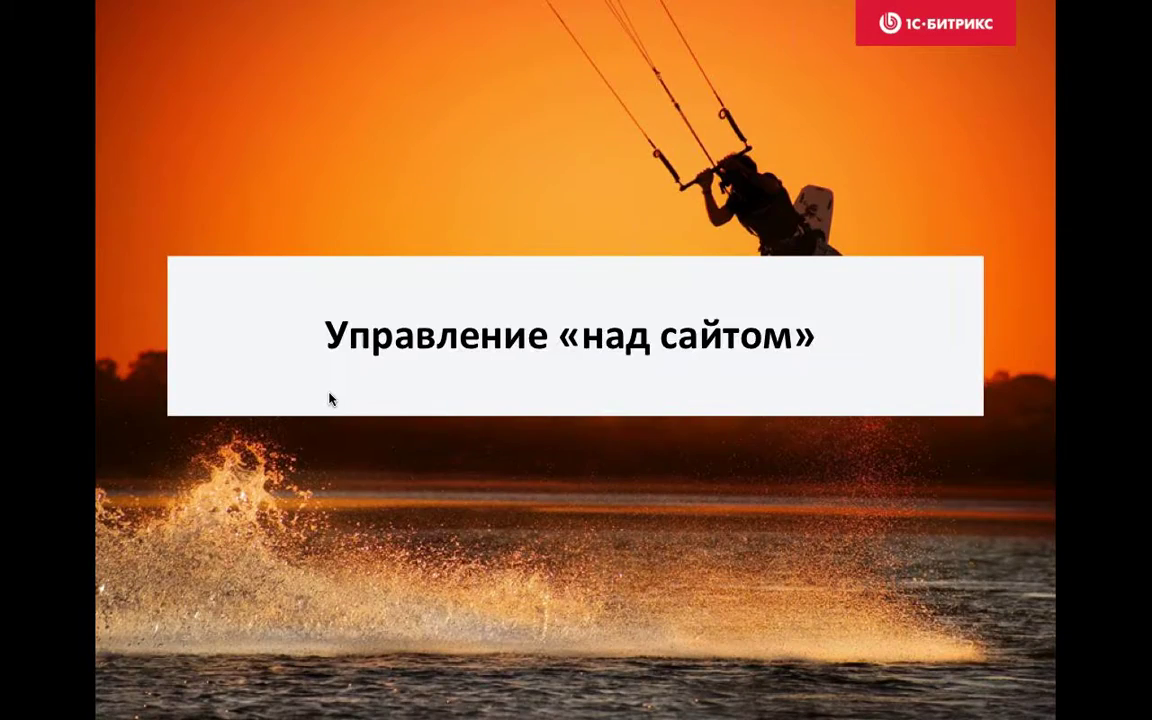
Advance the PowerPoint slideshow two slides to «Эффективность рассылки», then return to the browser
{"action": "key", "text": "Right"}
{"action": "key", "text": "Right"}
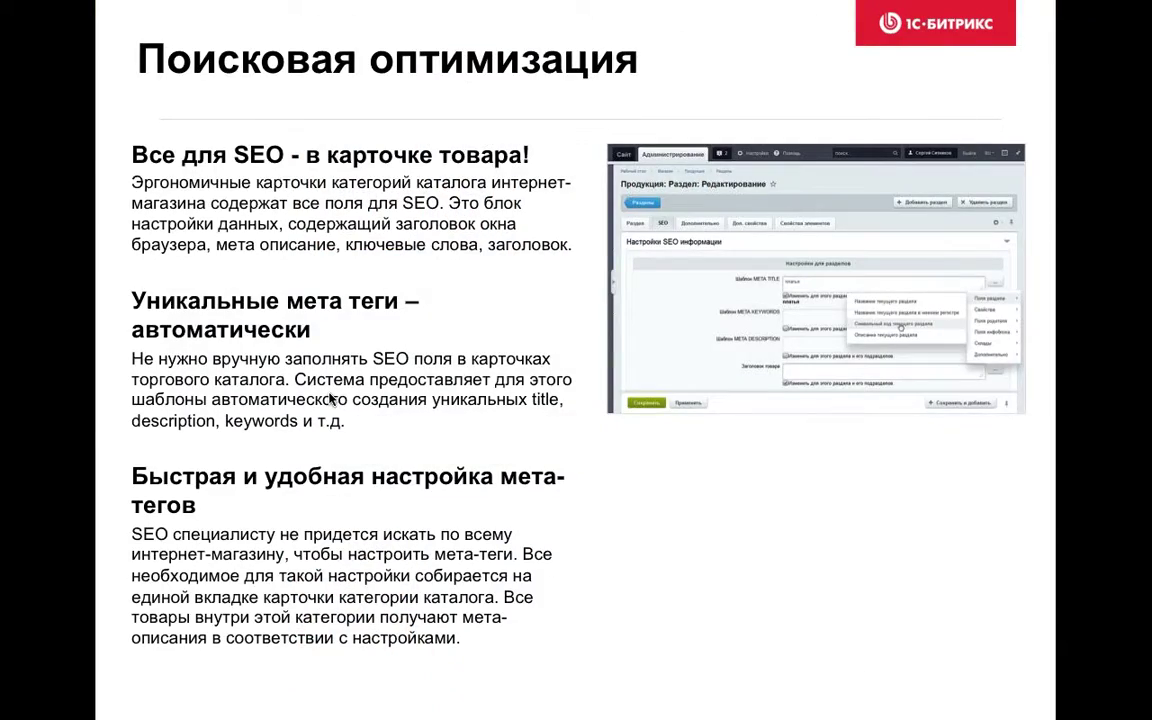
{"action": "key", "text": "Right"}
{"action": "key", "text": "Right"}
{"action": "key", "text": "Right"}
{"action": "key", "text": "Right"}
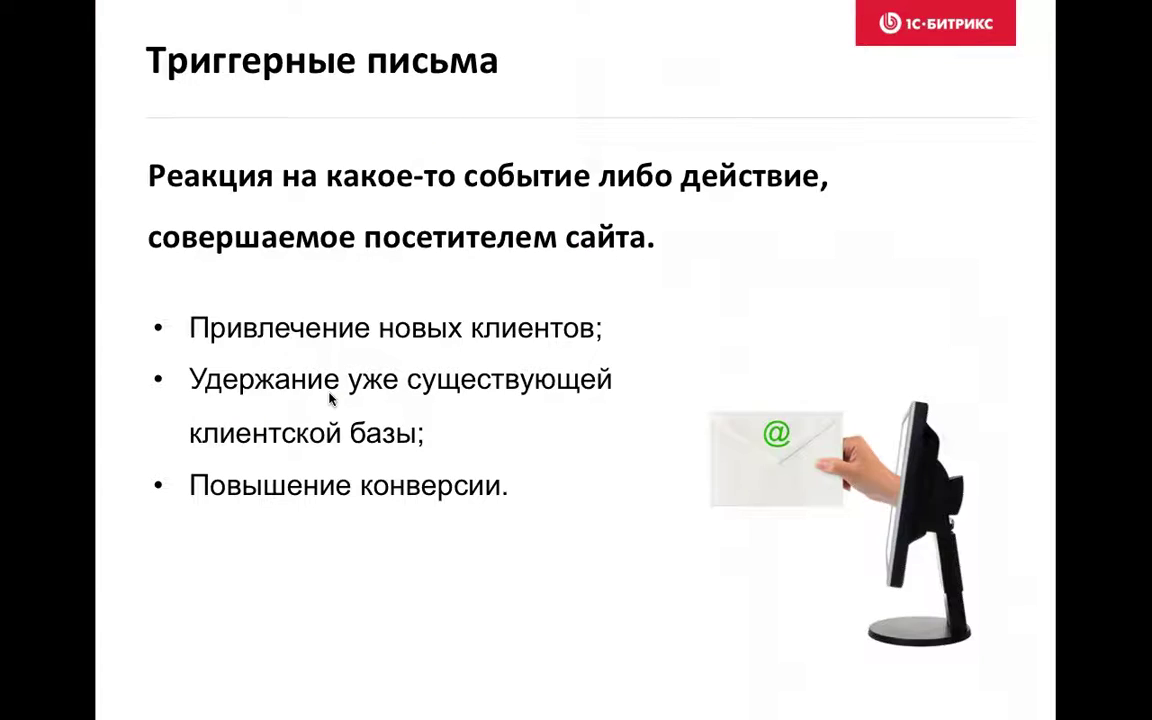
{"action": "key", "text": "Right"}
{"action": "key", "text": "Right"}
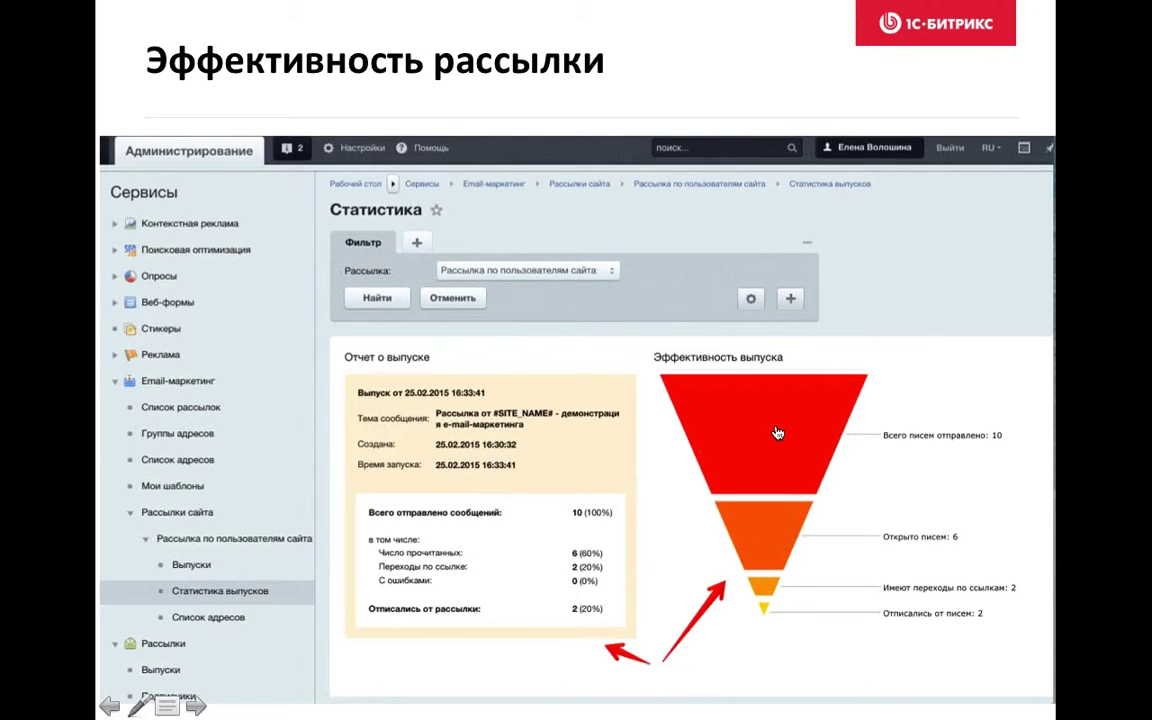
{"action": "key", "text": "super+Tab"}
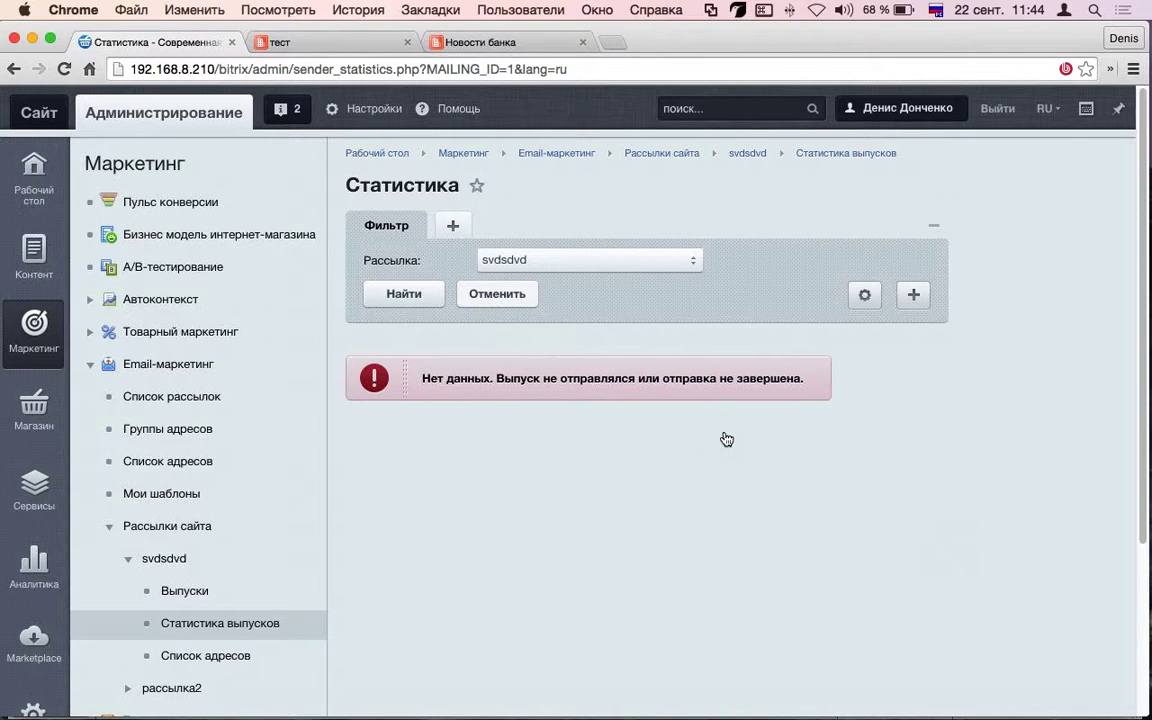
Collapse Email-маркетинг, open the Триггерные рассылки list, and launch Добавить через мастер
{"action": "left_click", "coordinate": [111, 368]}
{"action": "left_click", "coordinate": [92, 398]}
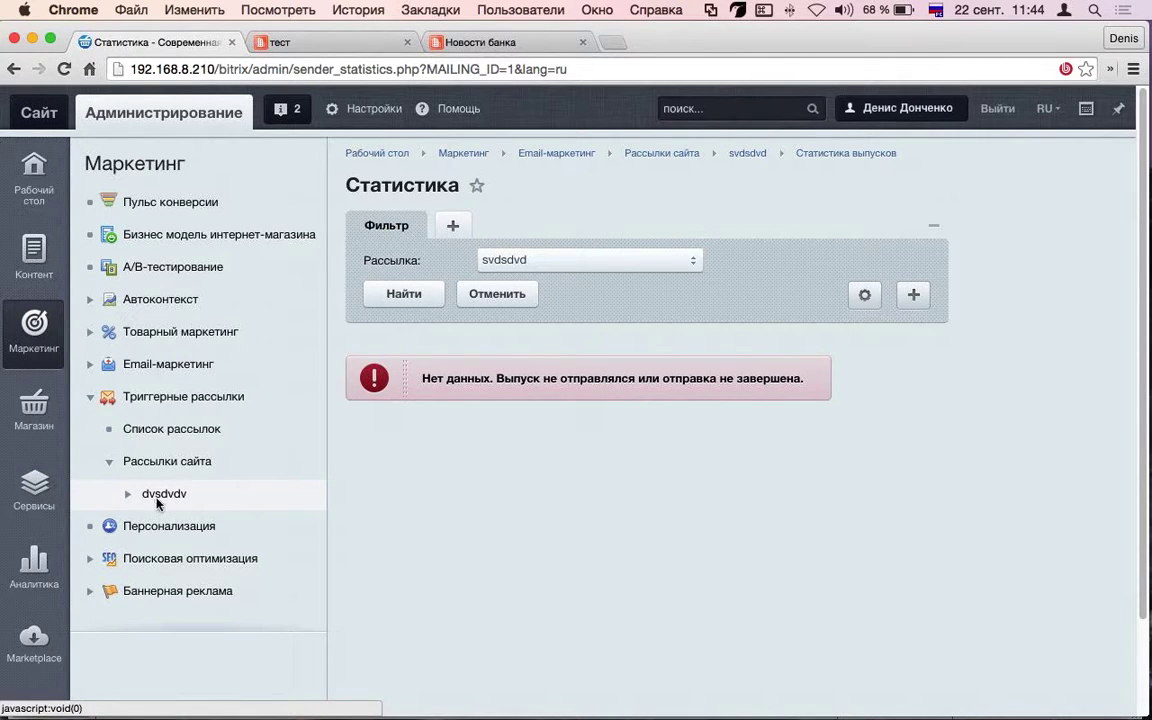
{"action": "left_click", "coordinate": [129, 495]}
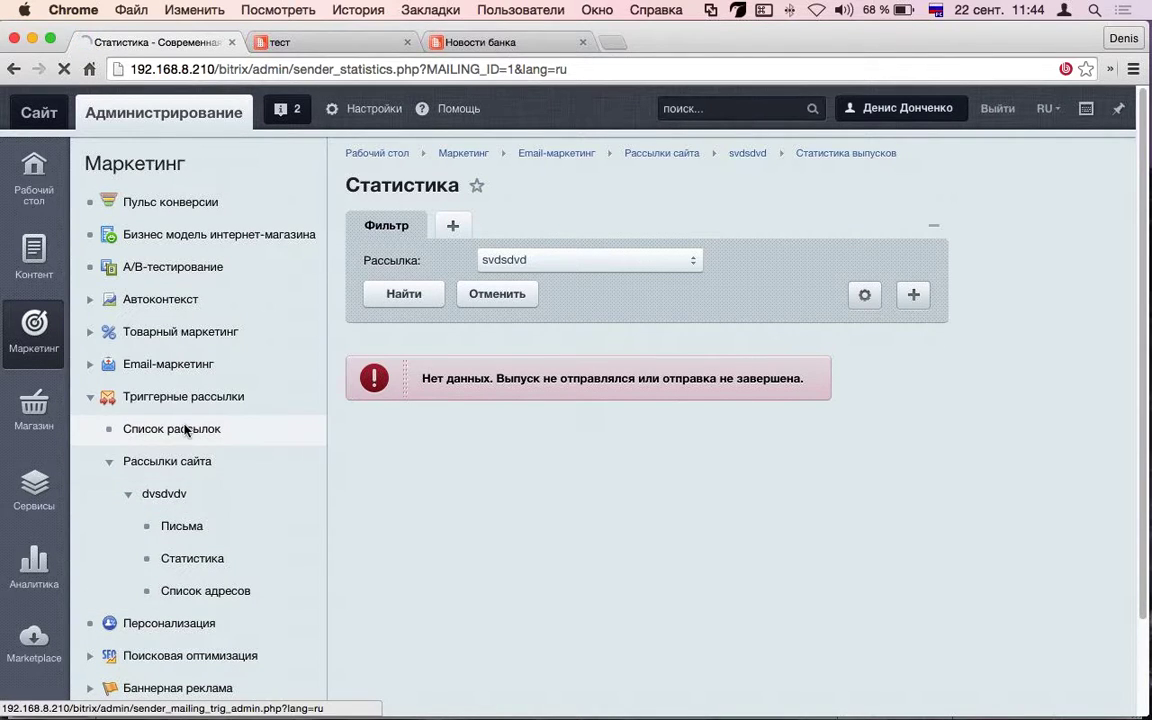
{"action": "left_click", "coordinate": [185, 430]}
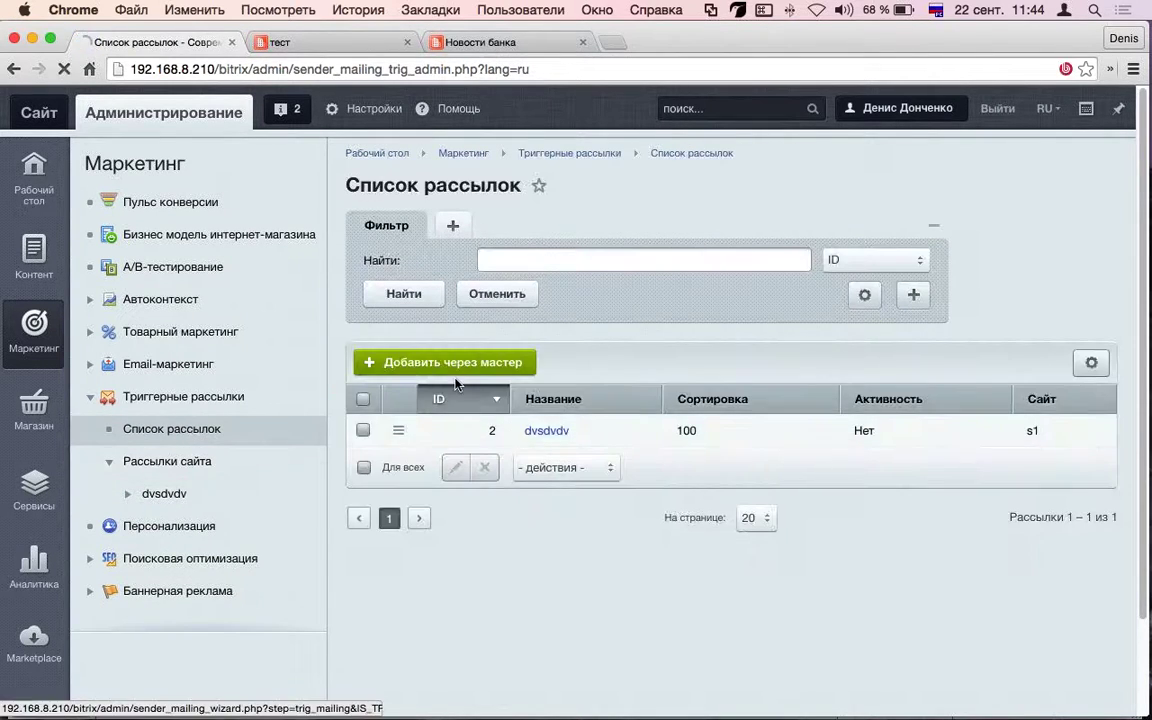
{"action": "left_click", "coordinate": [455, 376]}
{"action": "scroll", "coordinate": [660, 428], "scroll_direction": "down", "scroll_amount": 5}
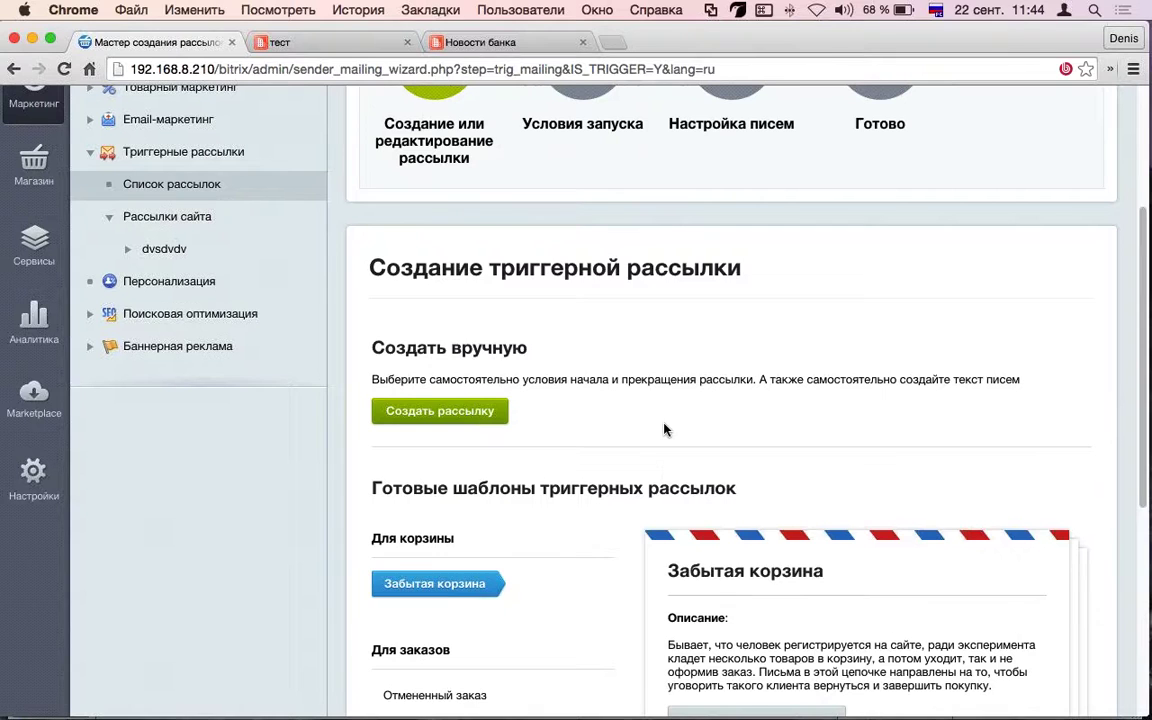
Preview the Отмененный заказ order template among the ready-made trigger templates
{"action": "scroll", "coordinate": [665, 430], "scroll_direction": "up", "scroll_amount": 2}
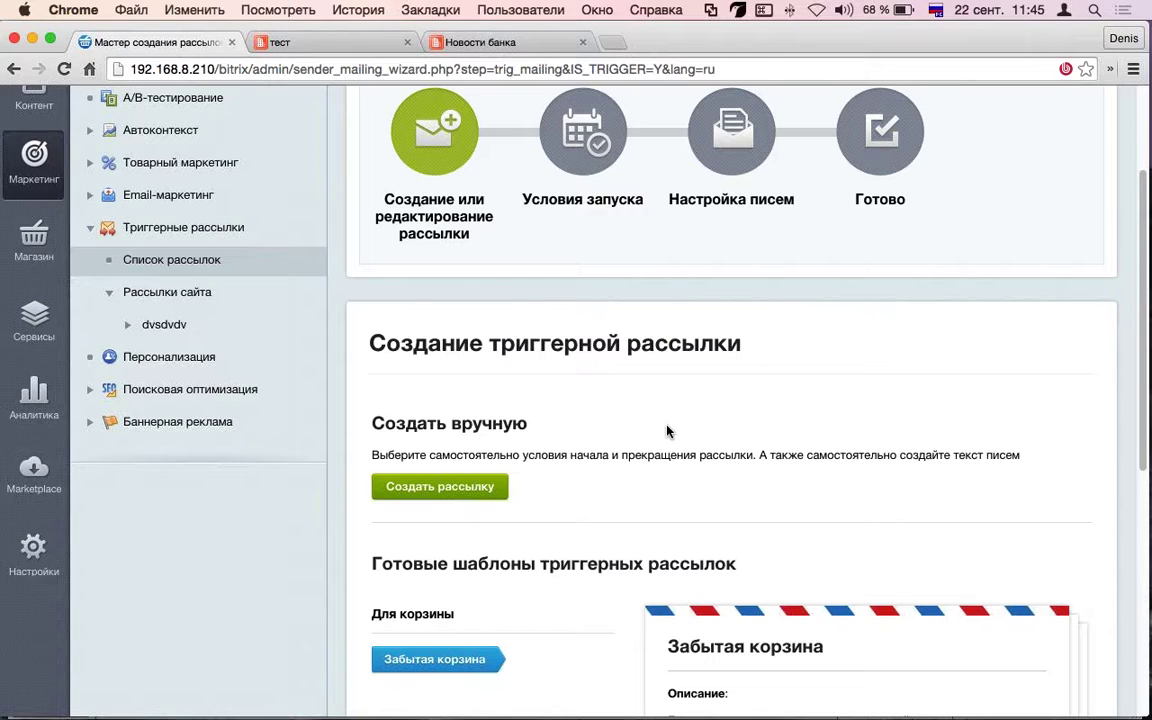
{"action": "scroll", "coordinate": [667, 431], "scroll_direction": "down", "scroll_amount": 8}
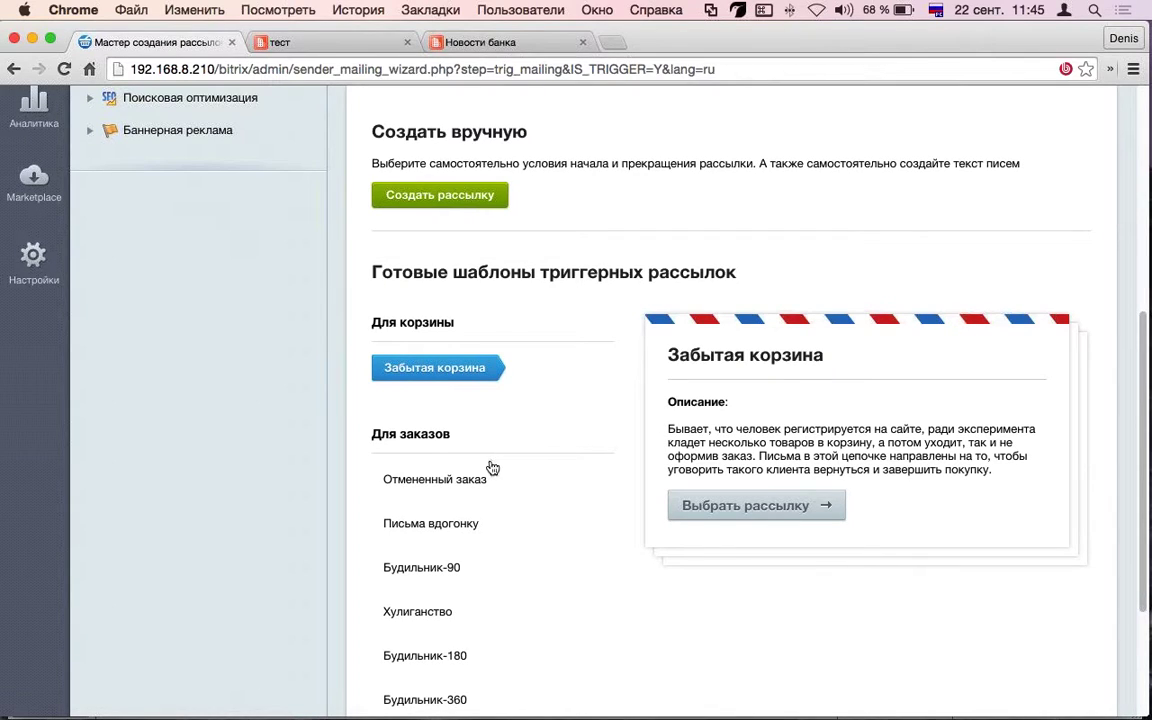
{"action": "scroll", "coordinate": [479, 484], "scroll_direction": "down", "scroll_amount": 2}
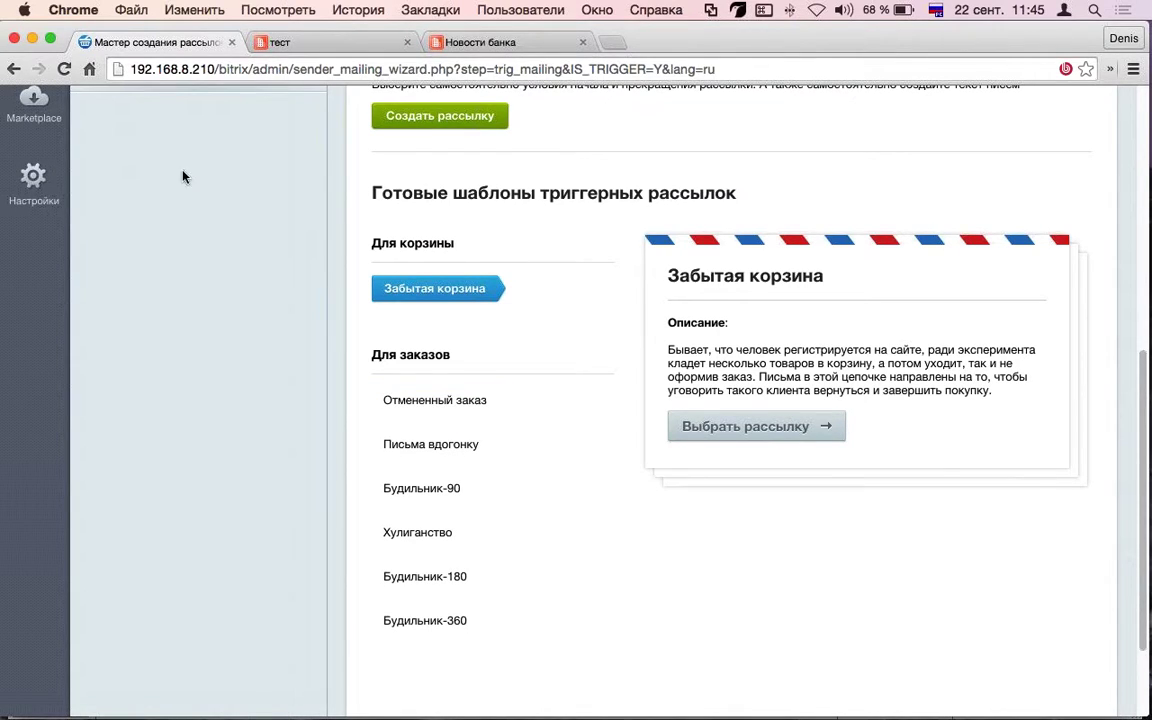
{"action": "left_click", "coordinate": [456, 401]}
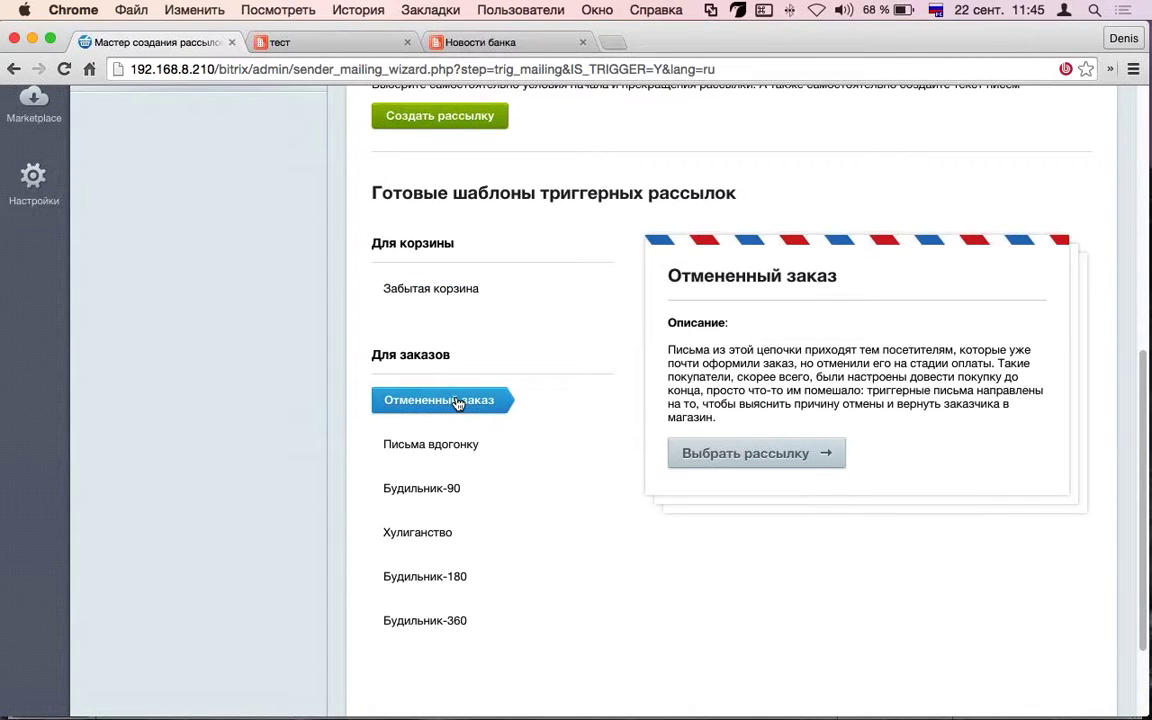
{"action": "scroll", "coordinate": [456, 402], "scroll_direction": "up", "scroll_amount": 5}
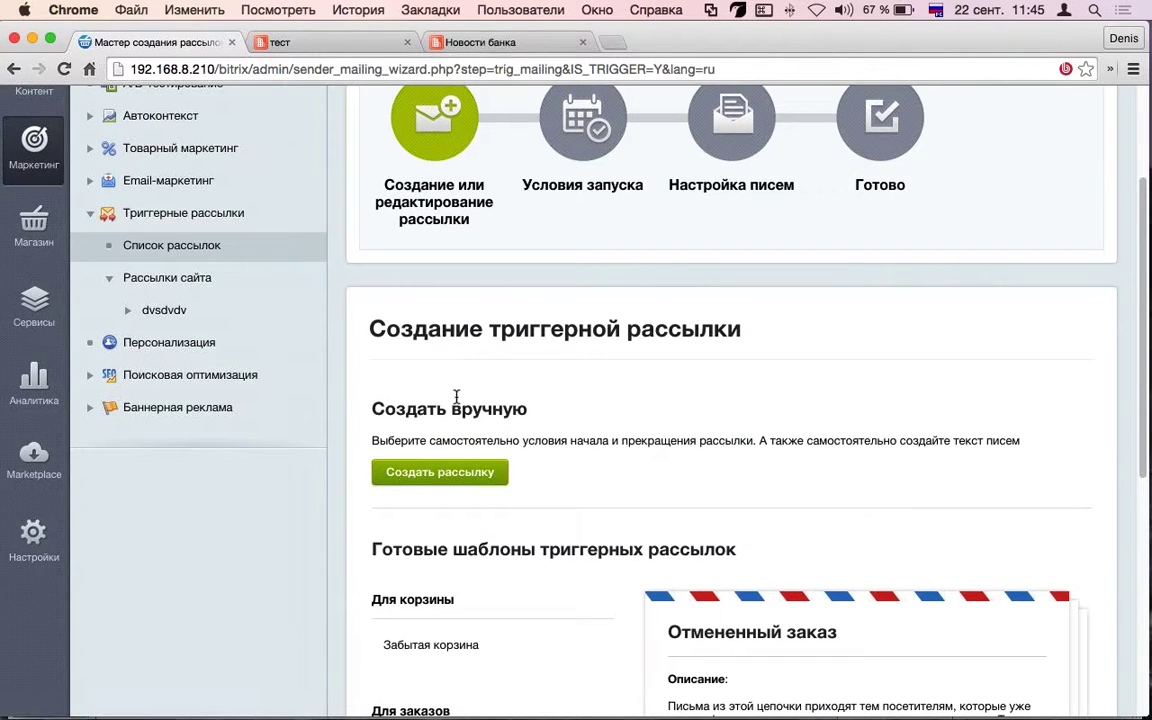
{"action": "scroll", "coordinate": [457, 402], "scroll_direction": "down", "scroll_amount": 5}
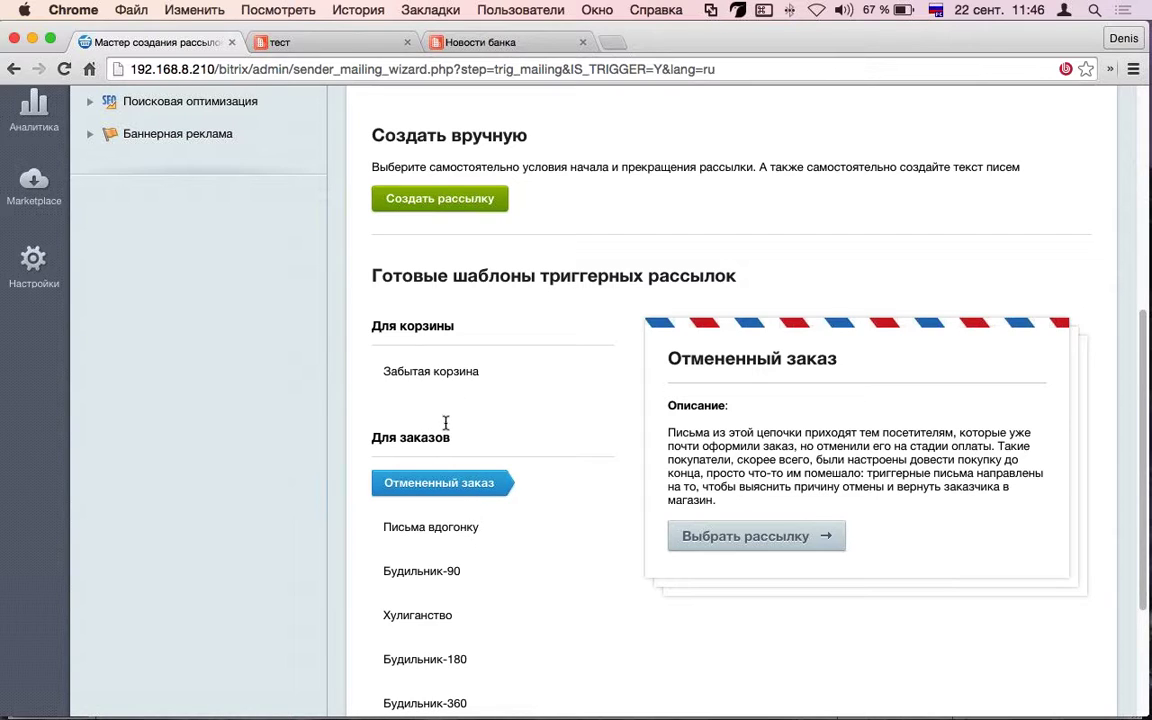
{"action": "scroll", "coordinate": [445, 424], "scroll_direction": "down", "scroll_amount": 1}
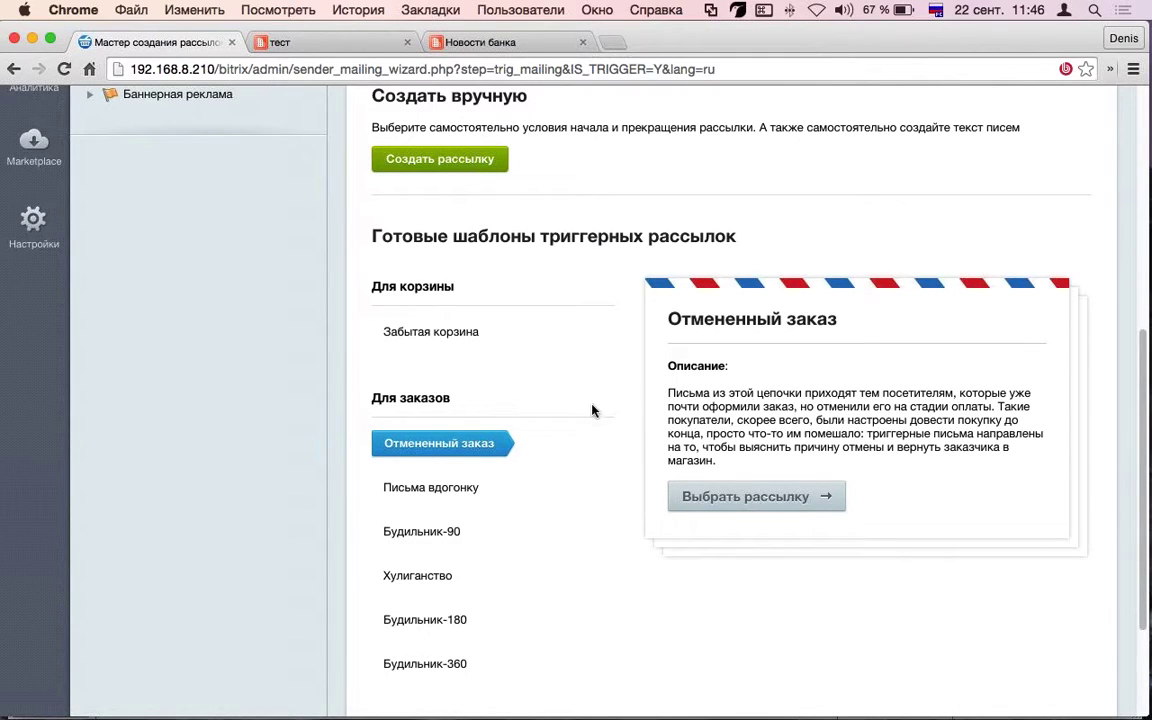
{"action": "scroll", "coordinate": [538, 485], "scroll_direction": "down", "scroll_amount": 3}
Preview the Письма вдогонку, Будильник-90 and Хулиганство templates, then settle on Будильник-180
{"action": "left_click", "coordinate": [463, 370]}
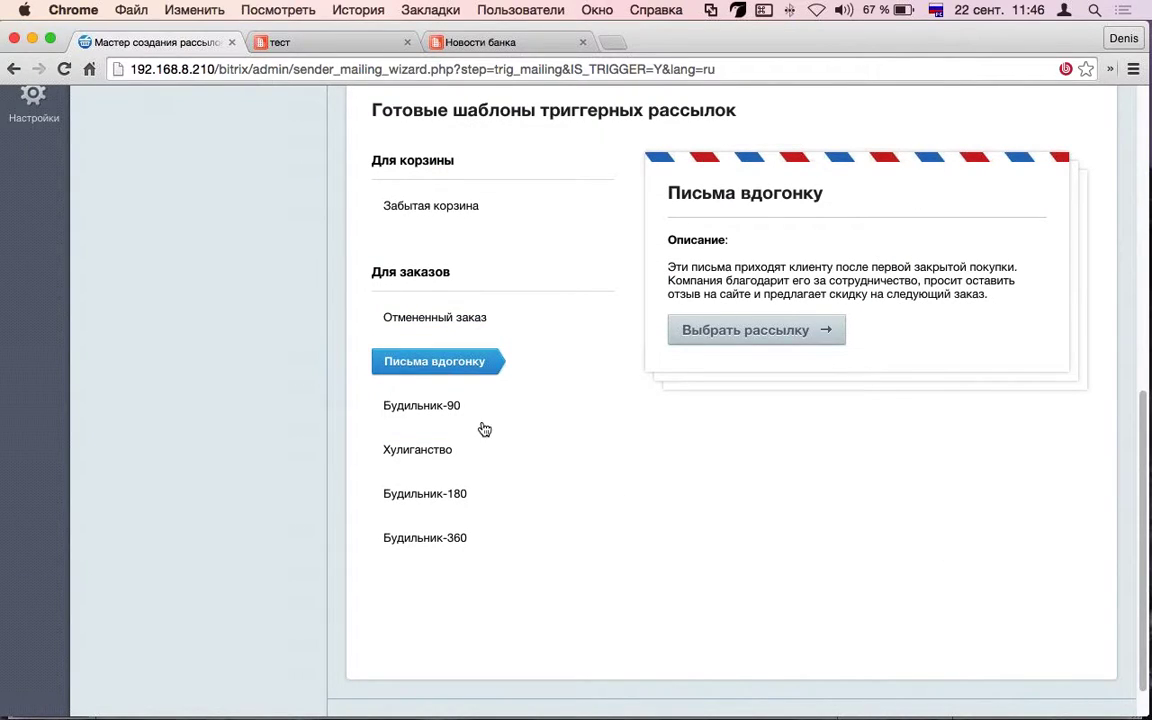
{"action": "left_click", "coordinate": [465, 408]}
{"action": "left_click", "coordinate": [455, 450]}
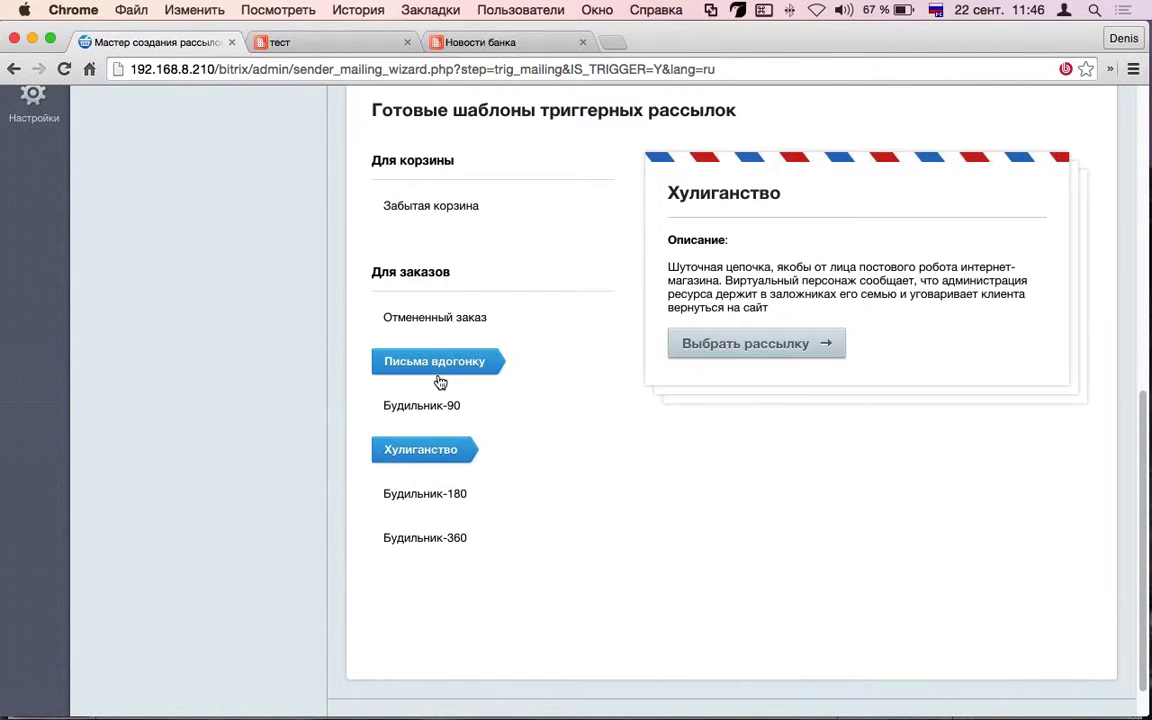
{"action": "left_click", "coordinate": [441, 368]}
{"action": "scroll", "coordinate": [441, 368], "scroll_direction": "up", "scroll_amount": 2}
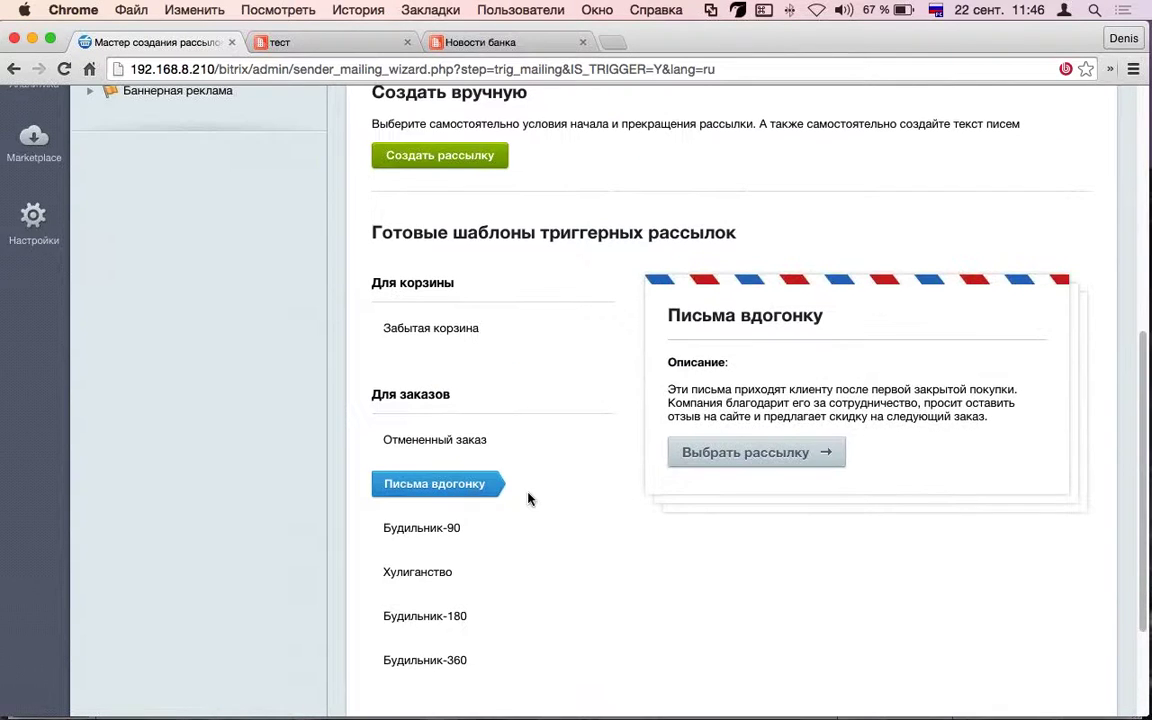
{"action": "scroll", "coordinate": [529, 498], "scroll_direction": "down", "scroll_amount": 1}
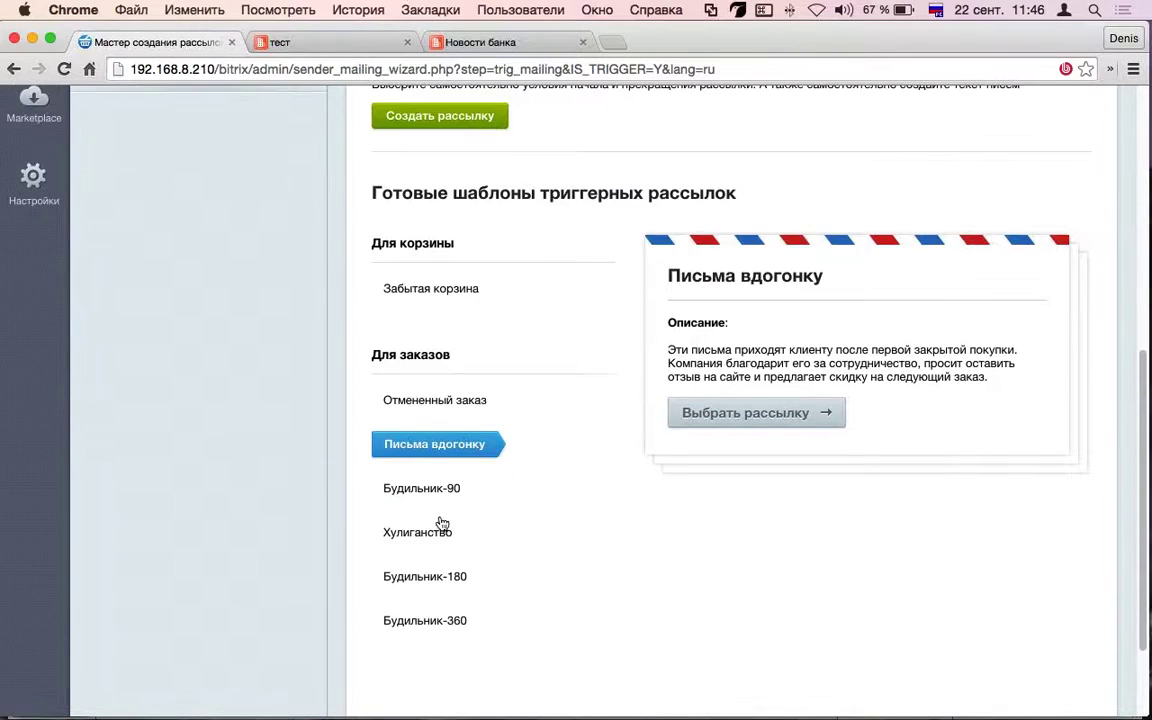
{"action": "left_click", "coordinate": [465, 573]}
{"action": "scroll", "coordinate": [466, 560], "scroll_direction": "down", "scroll_amount": 1}
{"action": "scroll", "coordinate": [470, 549], "scroll_direction": "up", "scroll_amount": 3}
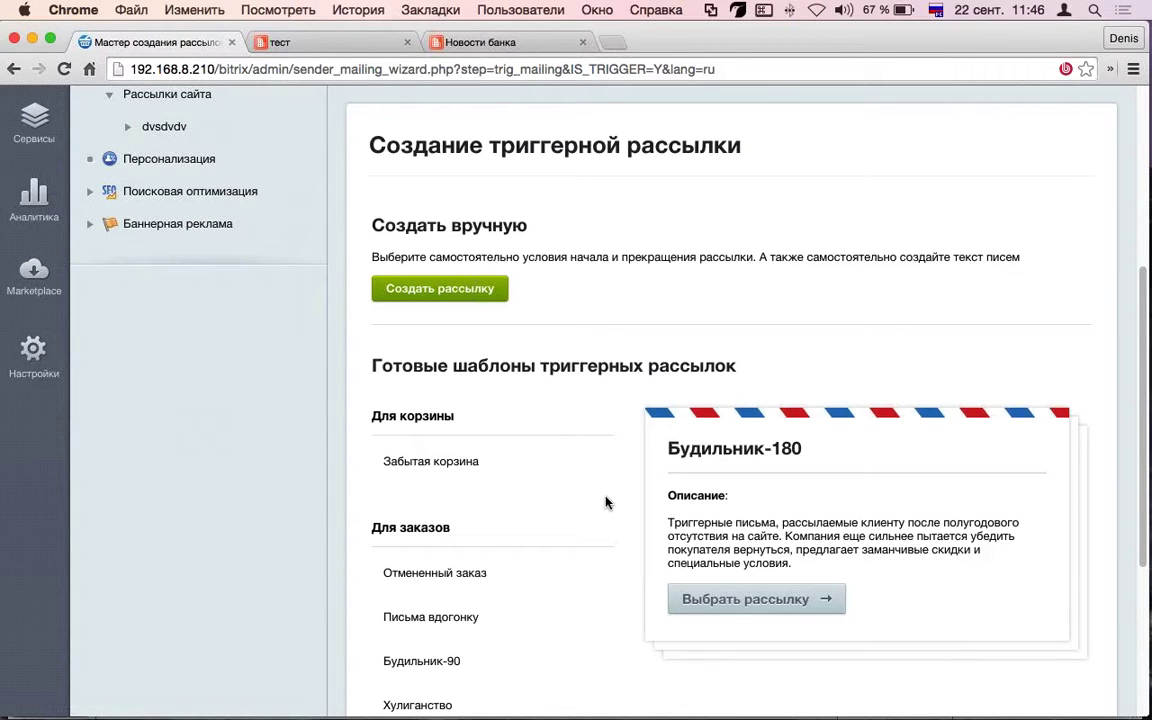
{"action": "scroll", "coordinate": [525, 508], "scroll_direction": "up", "scroll_amount": 6}
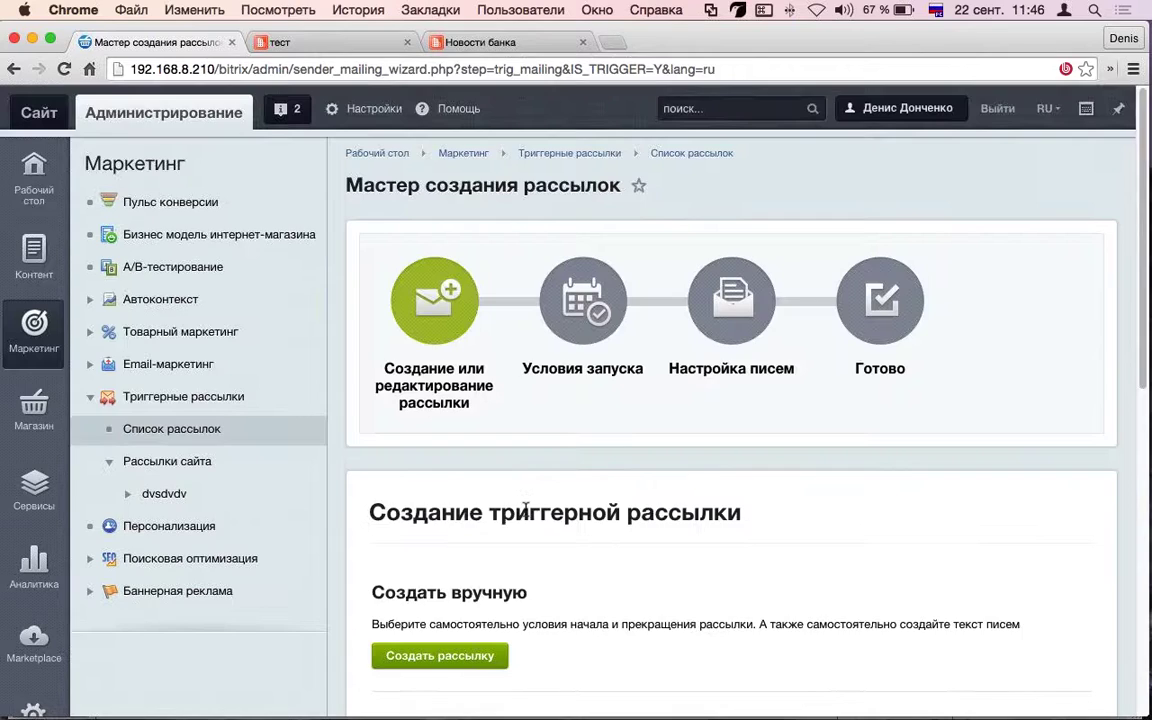
{"action": "scroll", "coordinate": [535, 508], "scroll_direction": "down", "scroll_amount": 2}
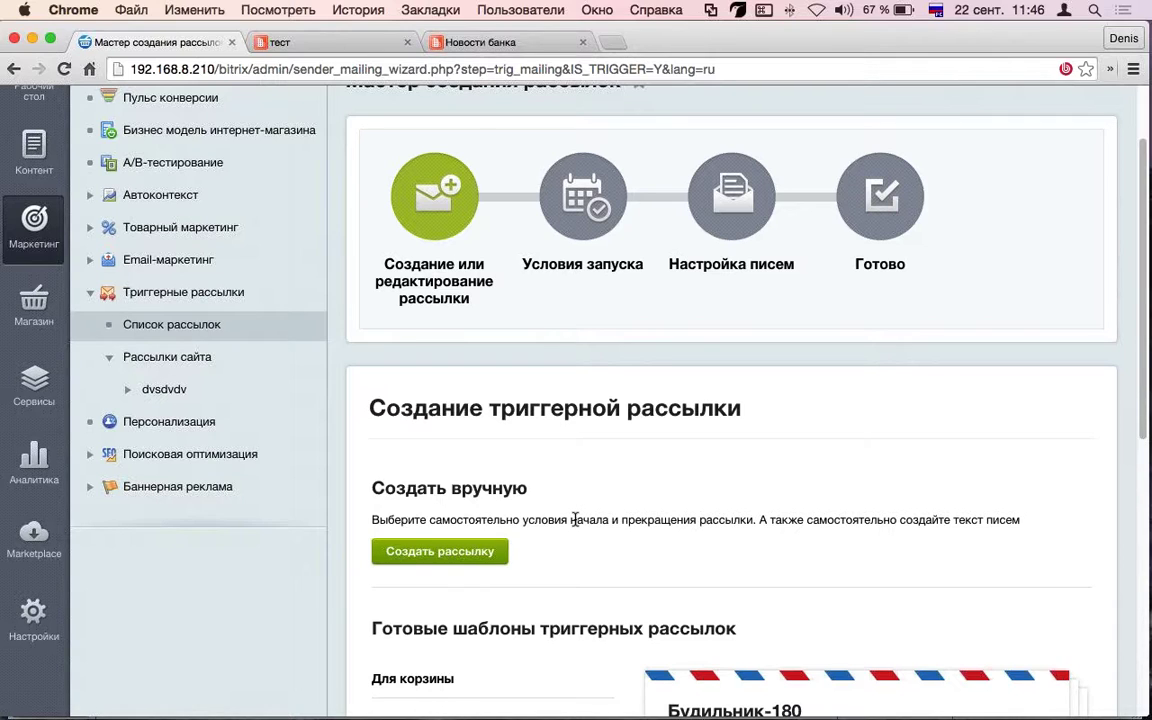
Create a manual trigger mailing named 'sdbsdvsdv' with the site's suggested address as sender
{"action": "left_click", "coordinate": [482, 551]}
{"action": "scroll", "coordinate": [484, 575], "scroll_direction": "down", "scroll_amount": 1}
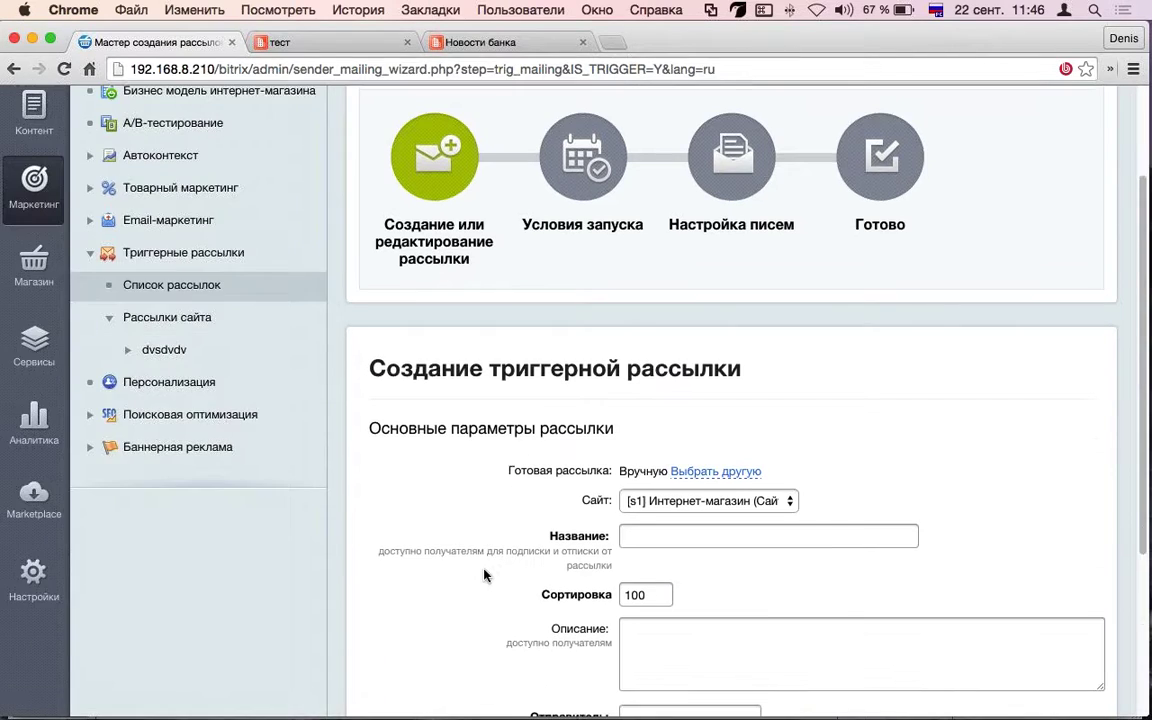
{"action": "scroll", "coordinate": [484, 575], "scroll_direction": "down", "scroll_amount": 5}
{"action": "type", "text": "sdbsdvsdv"}
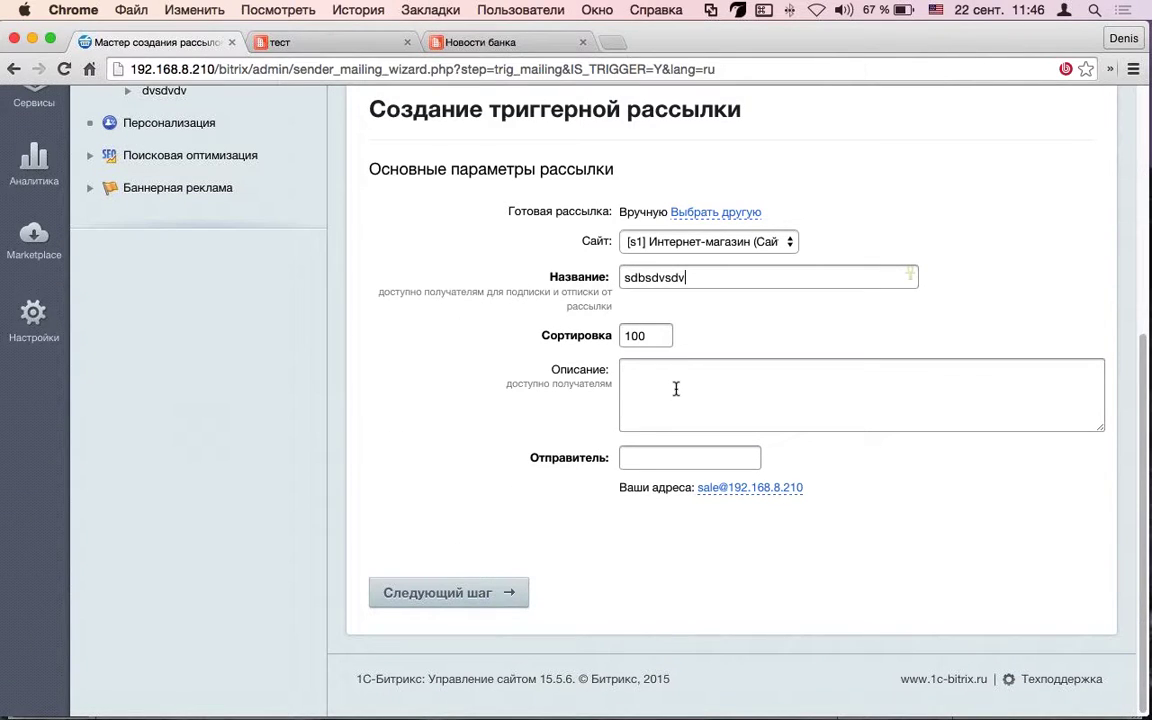
{"action": "left_click", "coordinate": [758, 487]}
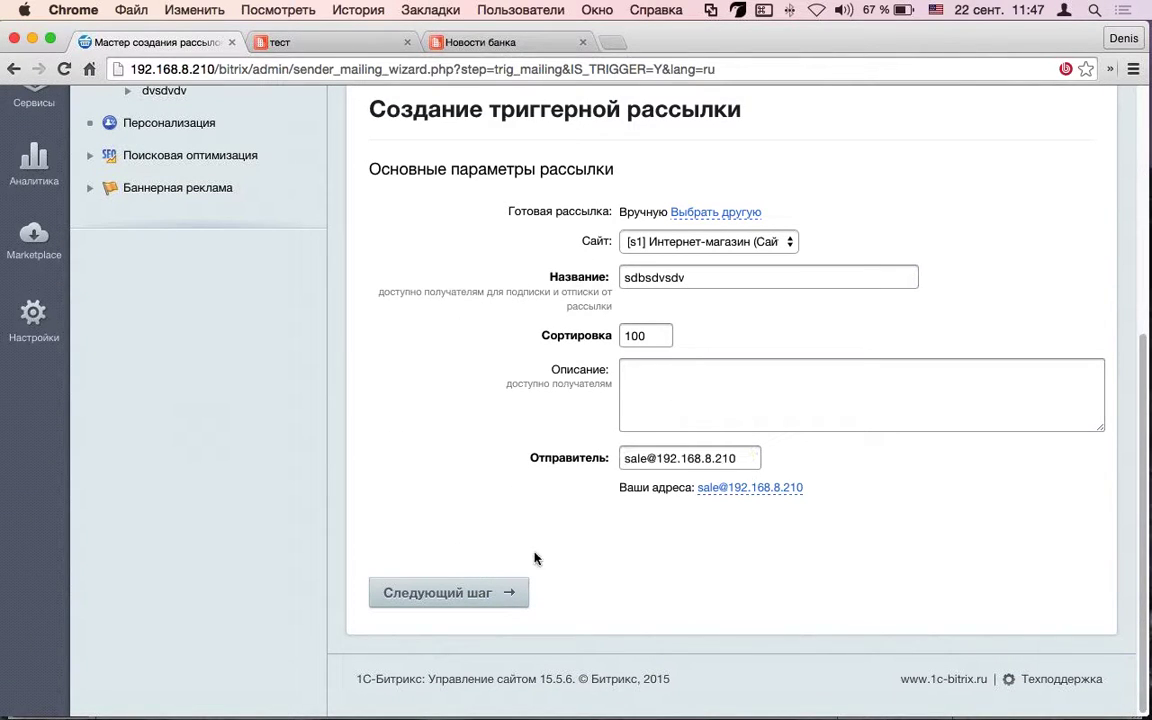
{"action": "left_click", "coordinate": [450, 592]}
Keep Давно не заходил на сайт as the mailing's launch condition
{"action": "scroll", "coordinate": [595, 511], "scroll_direction": "down", "scroll_amount": 5}
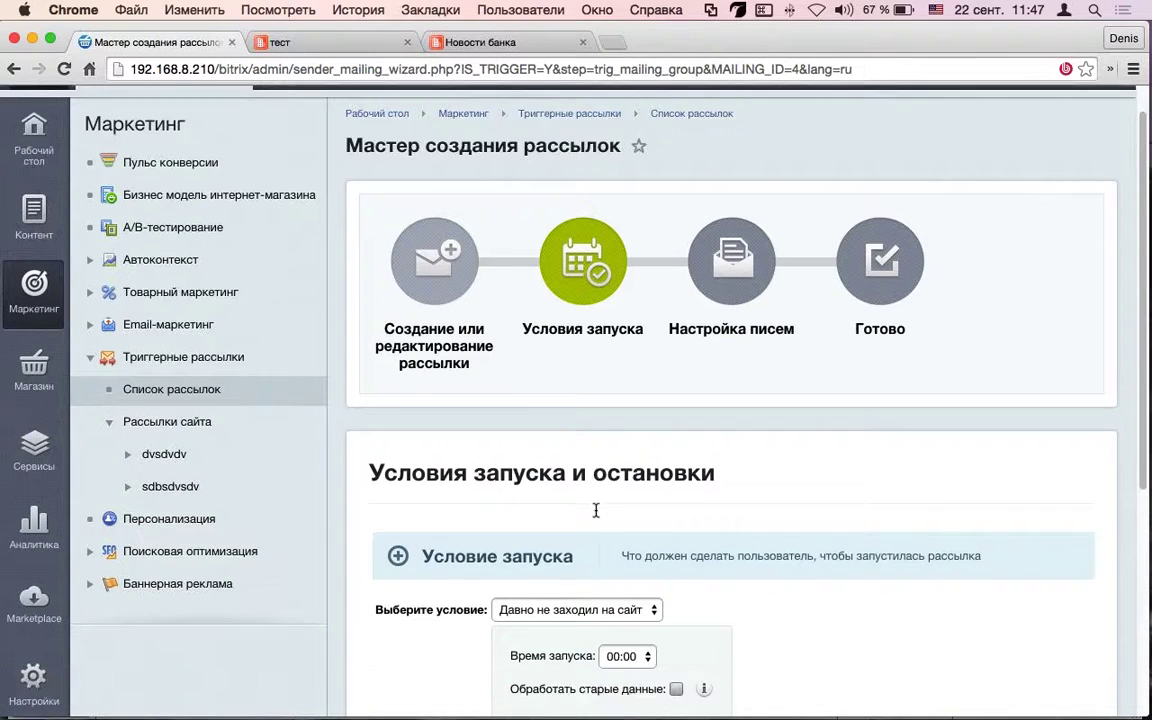
{"action": "left_click", "coordinate": [617, 391]}
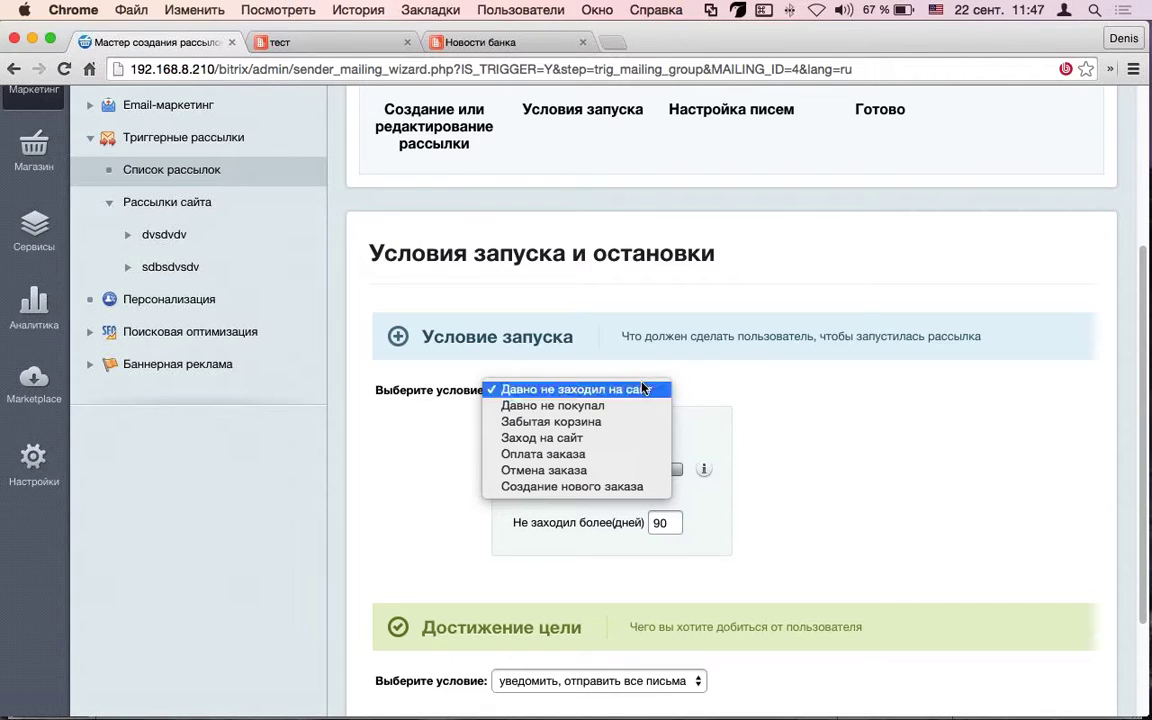
{"action": "left_click", "coordinate": [810, 390]}
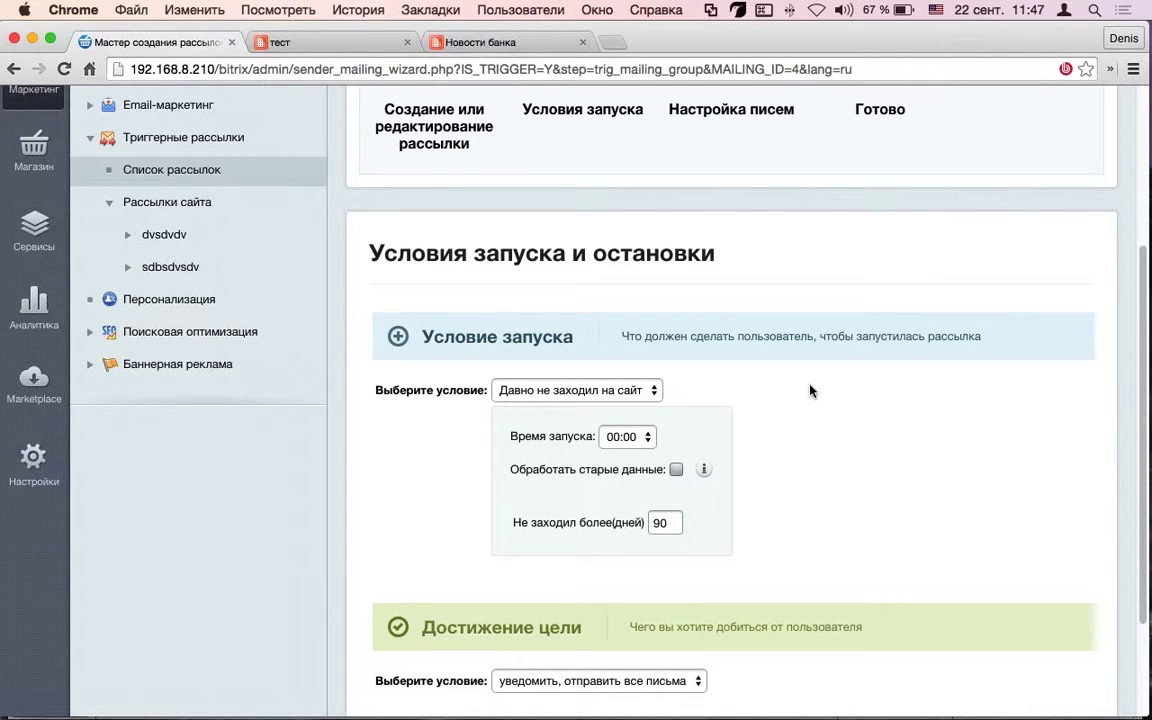
{"action": "left_click", "coordinate": [34, 462]}
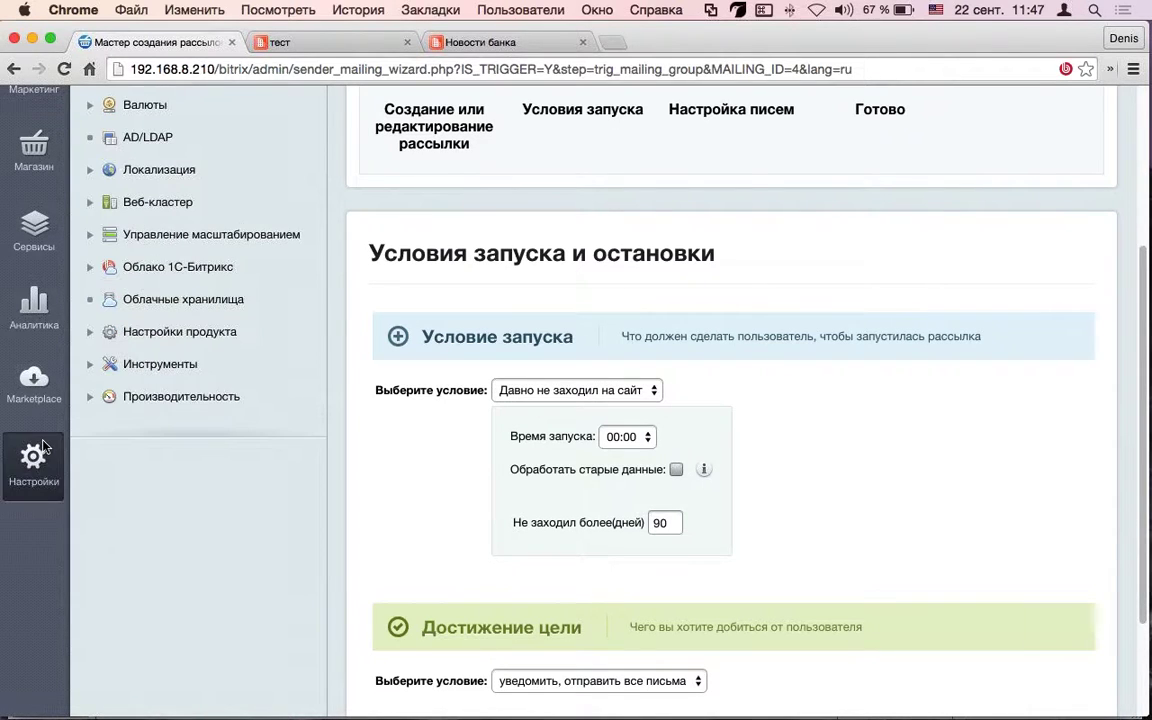
Open Список пользователей in a new tab and find the admin's last login, 22.09.2015 10:19:45
{"action": "scroll", "coordinate": [43, 448], "scroll_direction": "up", "scroll_amount": 4}
{"action": "left_click", "coordinate": [200, 186]}
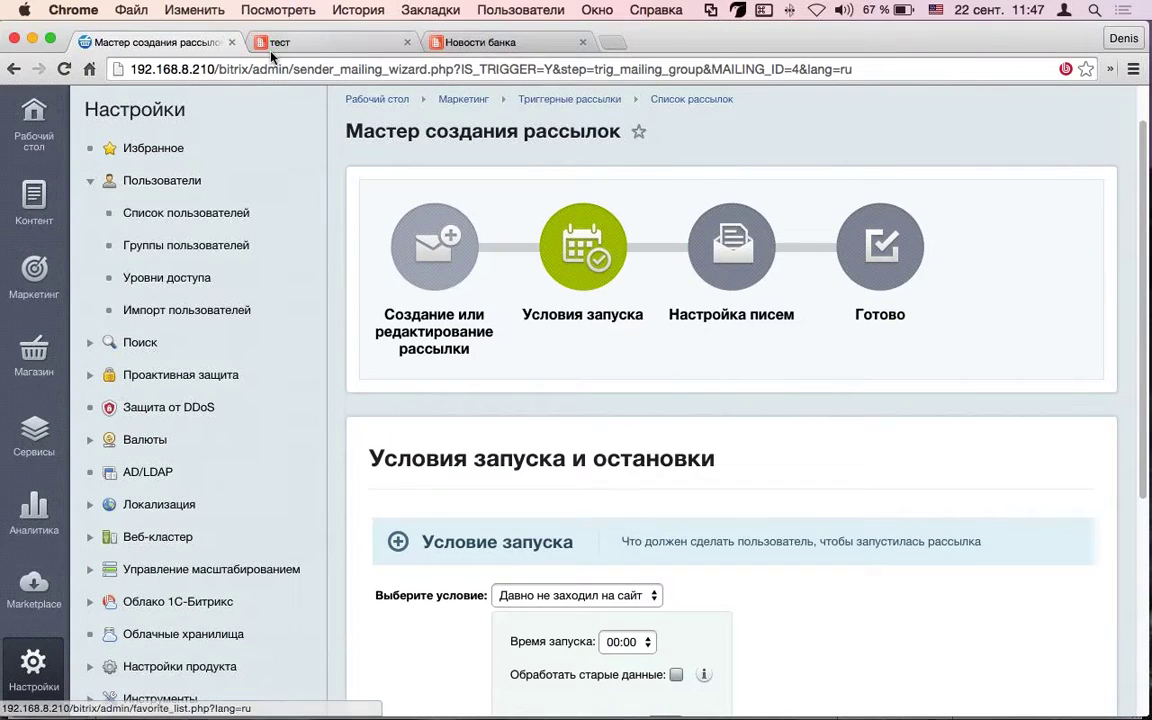
{"action": "left_click", "coordinate": [203, 199], "text": "super"}
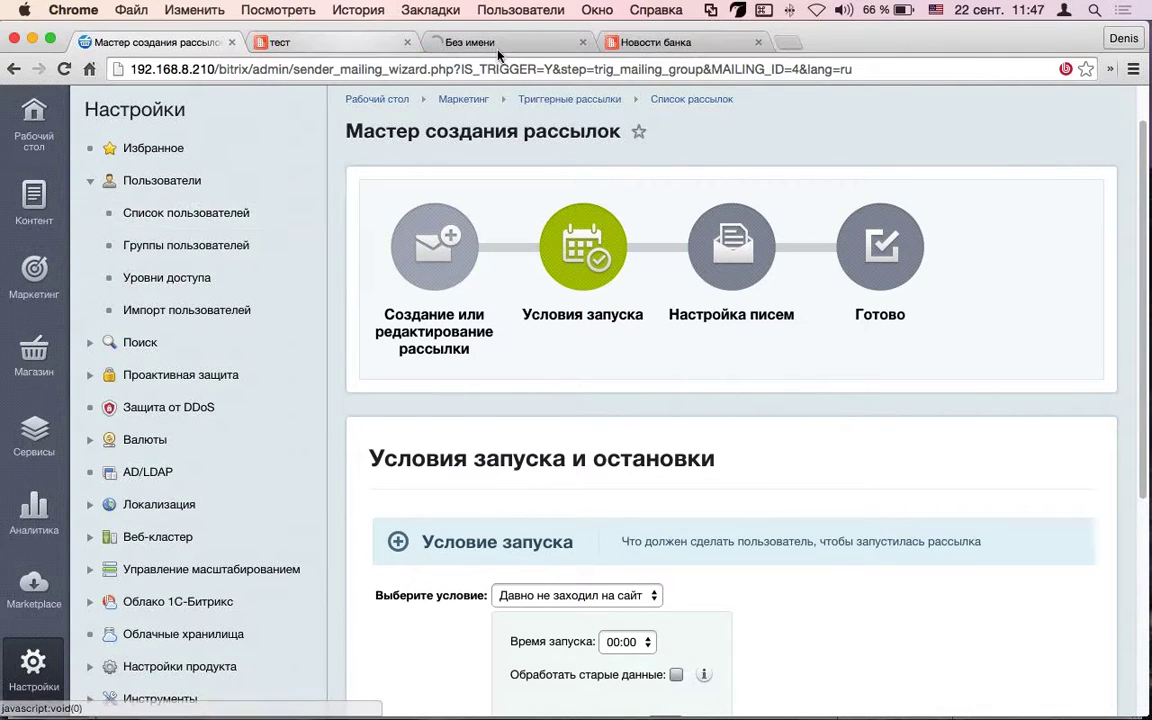
{"action": "left_click", "coordinate": [502, 42]}
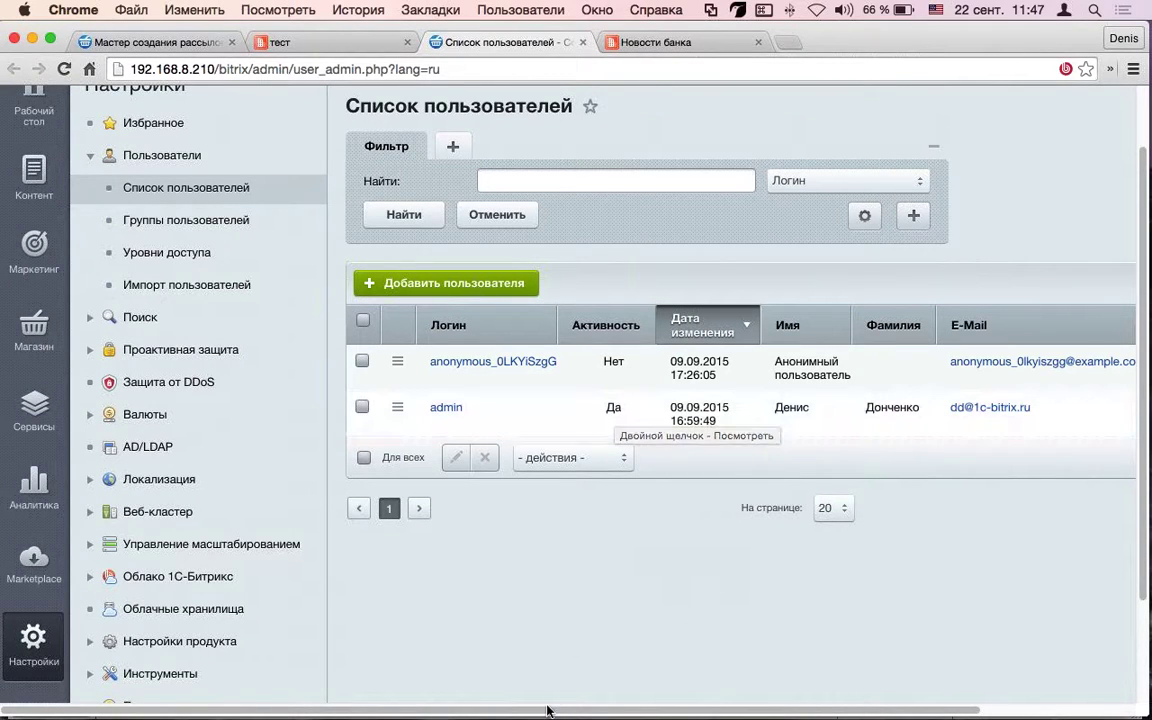
{"action": "left_click_drag", "start_coordinate": [568, 709], "coordinate": [686, 690]}
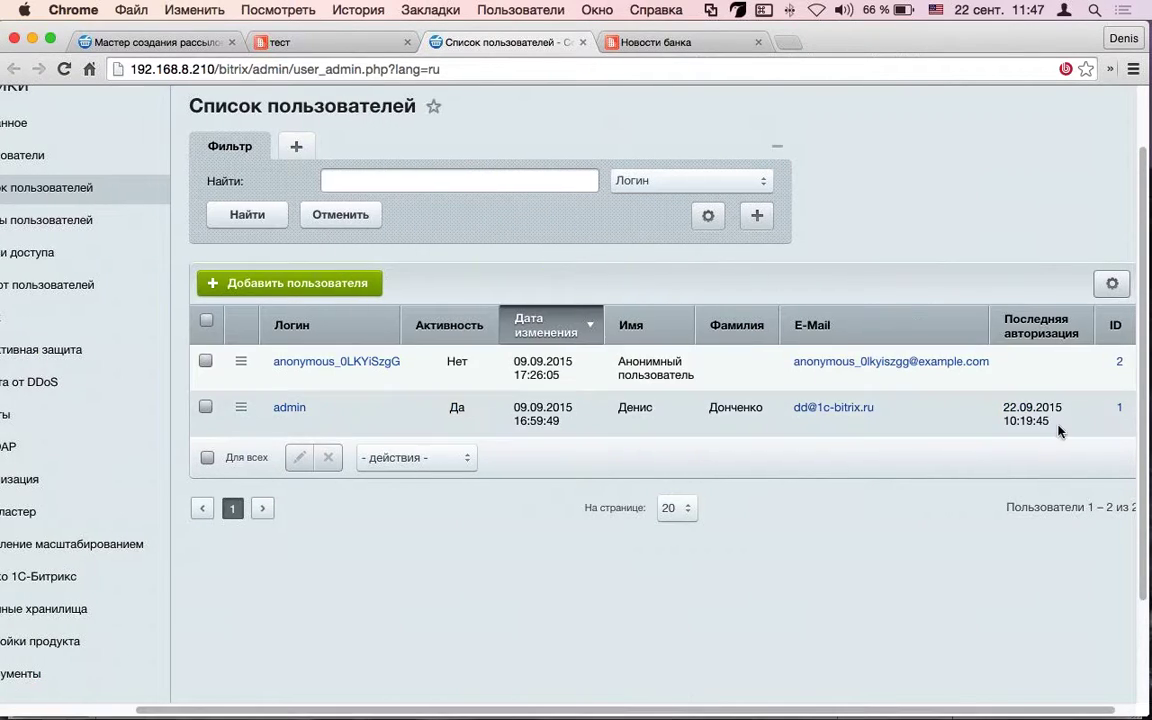
{"action": "left_click_drag", "start_coordinate": [1060, 420], "coordinate": [1001, 408]}
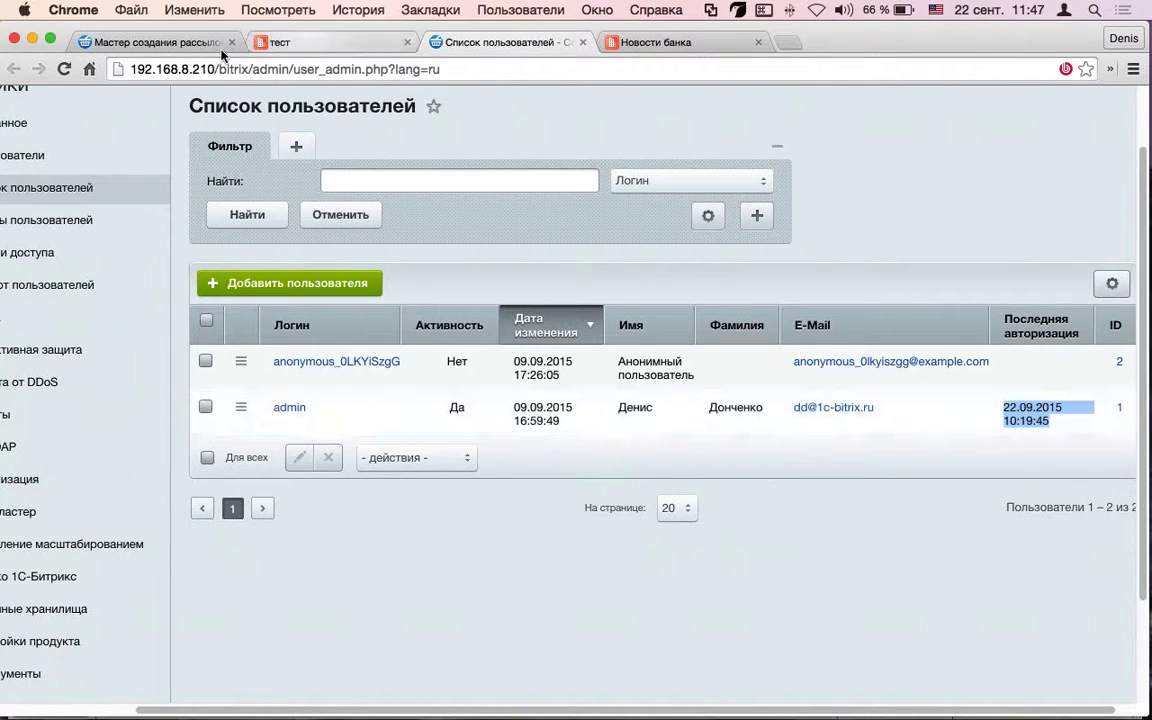
{"action": "left_click", "coordinate": [160, 44]}
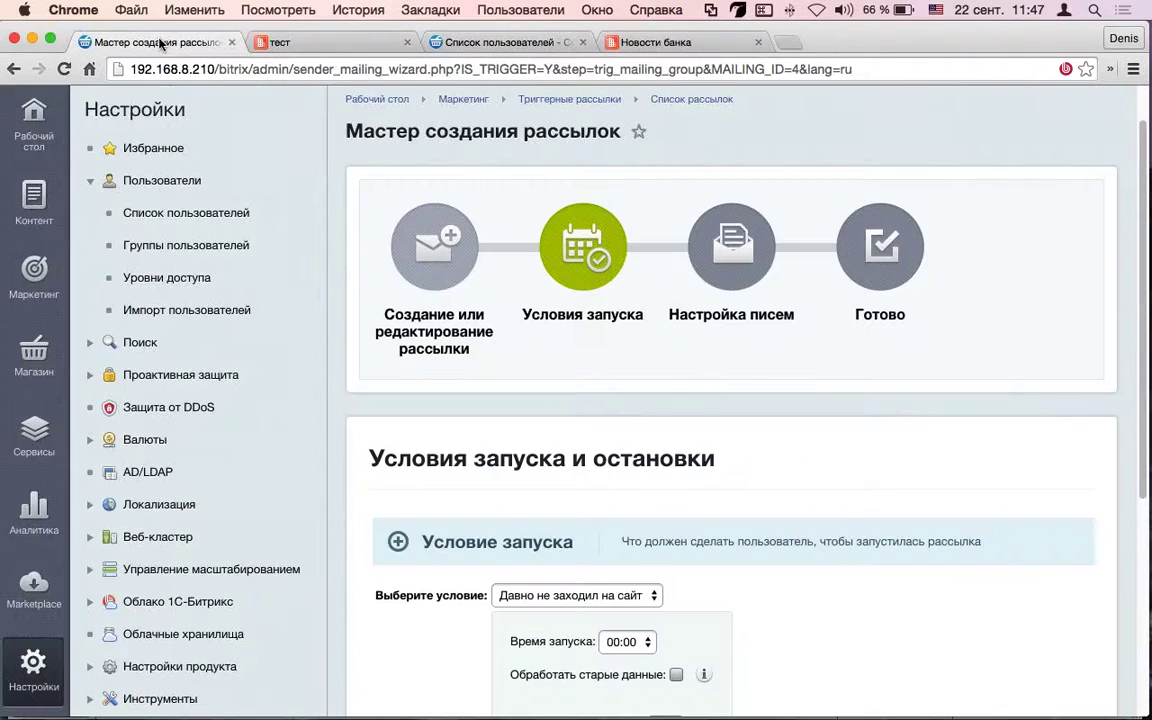
{"action": "scroll", "coordinate": [545, 410], "scroll_direction": "down", "scroll_amount": 3}
{"action": "scroll", "coordinate": [513, 480], "scroll_direction": "down", "scroll_amount": 1}
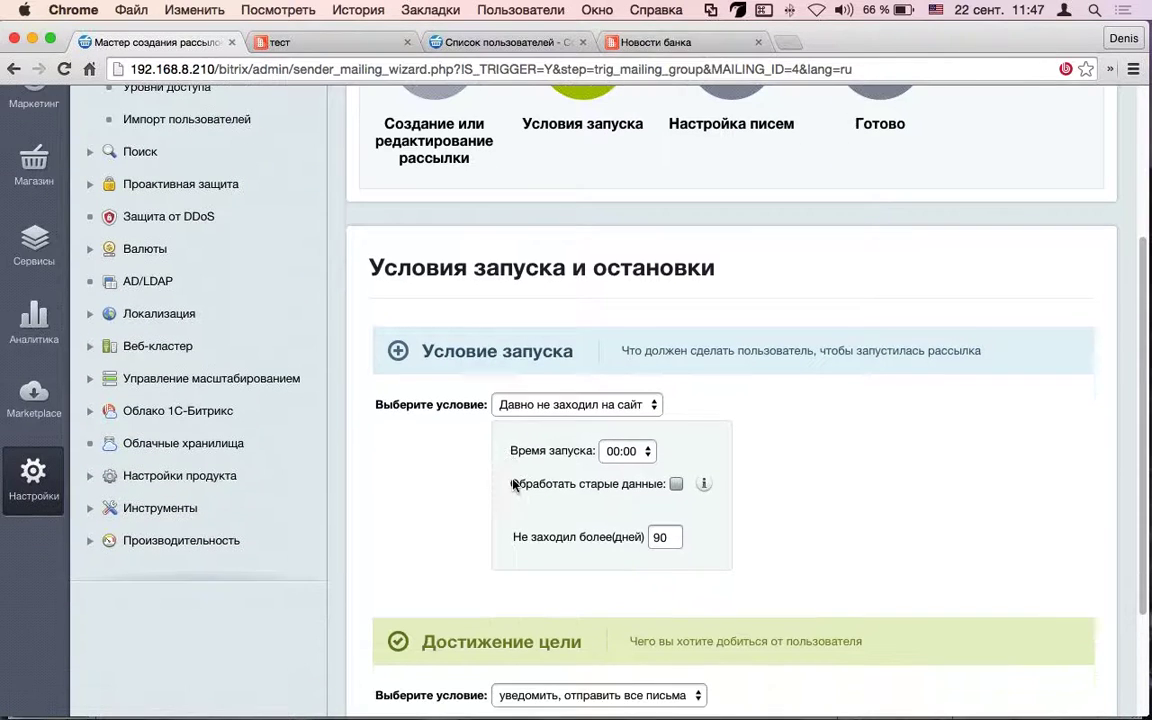
{"action": "left_click", "coordinate": [648, 451]}
{"action": "left_click", "coordinate": [735, 514]}
{"action": "scroll", "coordinate": [735, 514], "scroll_direction": "down", "scroll_amount": 1}
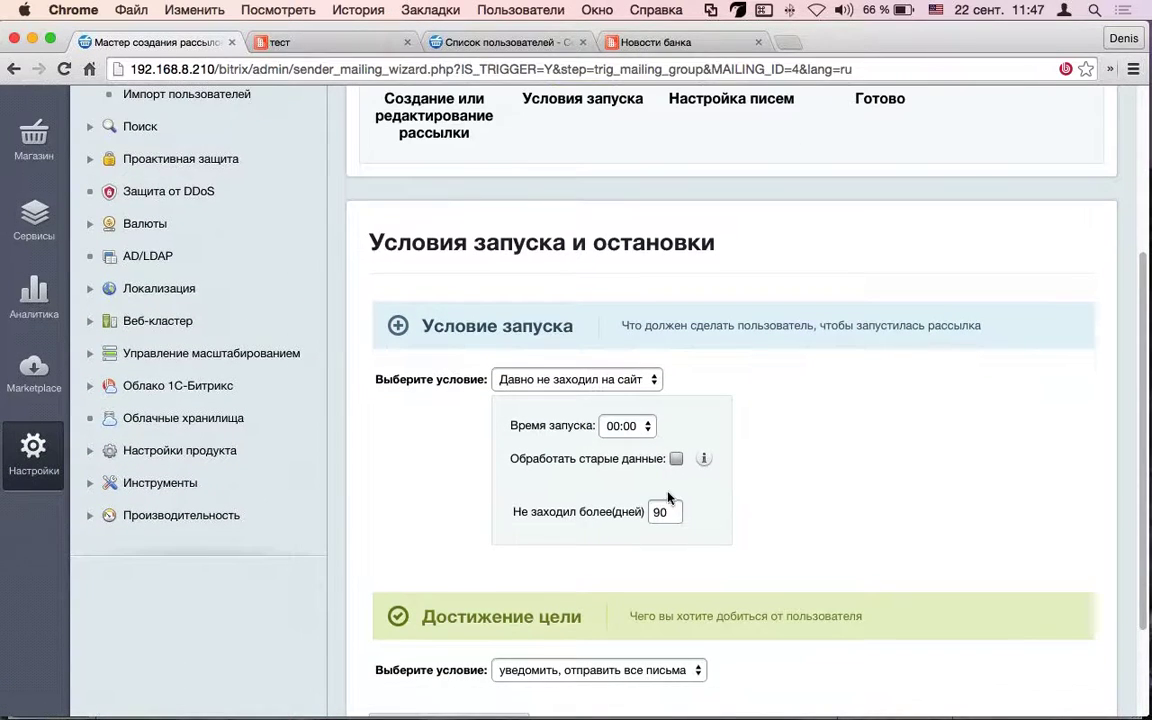
{"action": "double_click", "coordinate": [662, 511]}
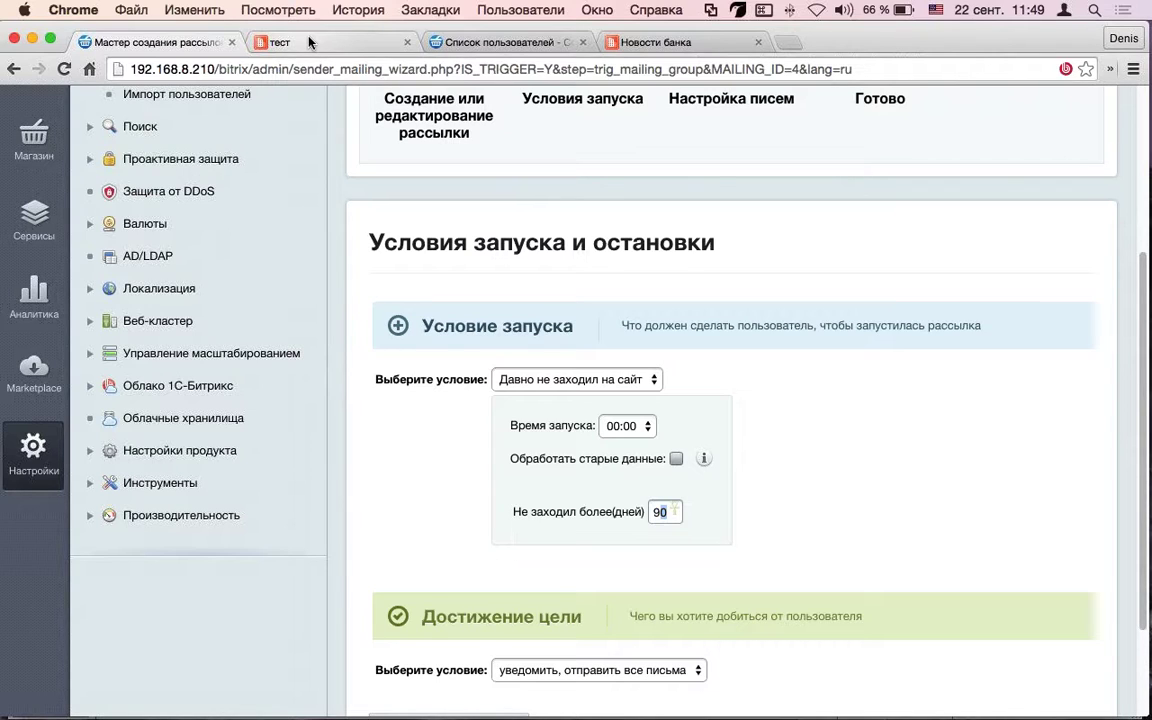
{"action": "scroll", "coordinate": [824, 372], "scroll_direction": "down", "scroll_amount": 3}
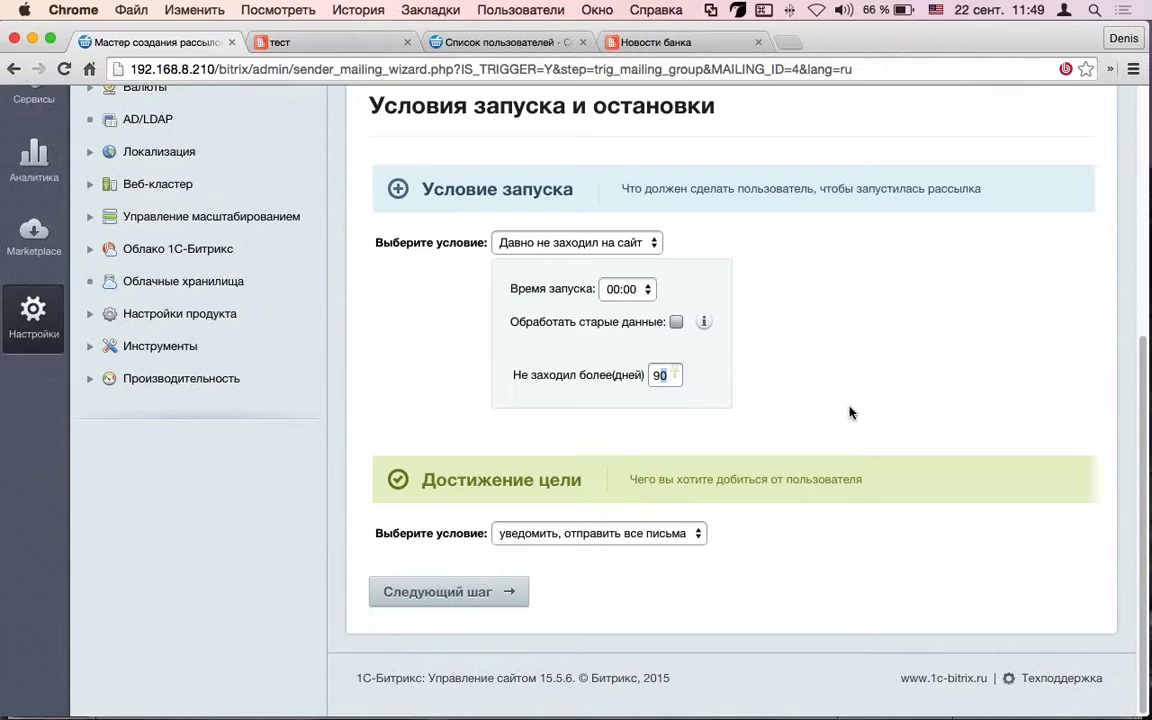
{"action": "left_click", "coordinate": [679, 540]}
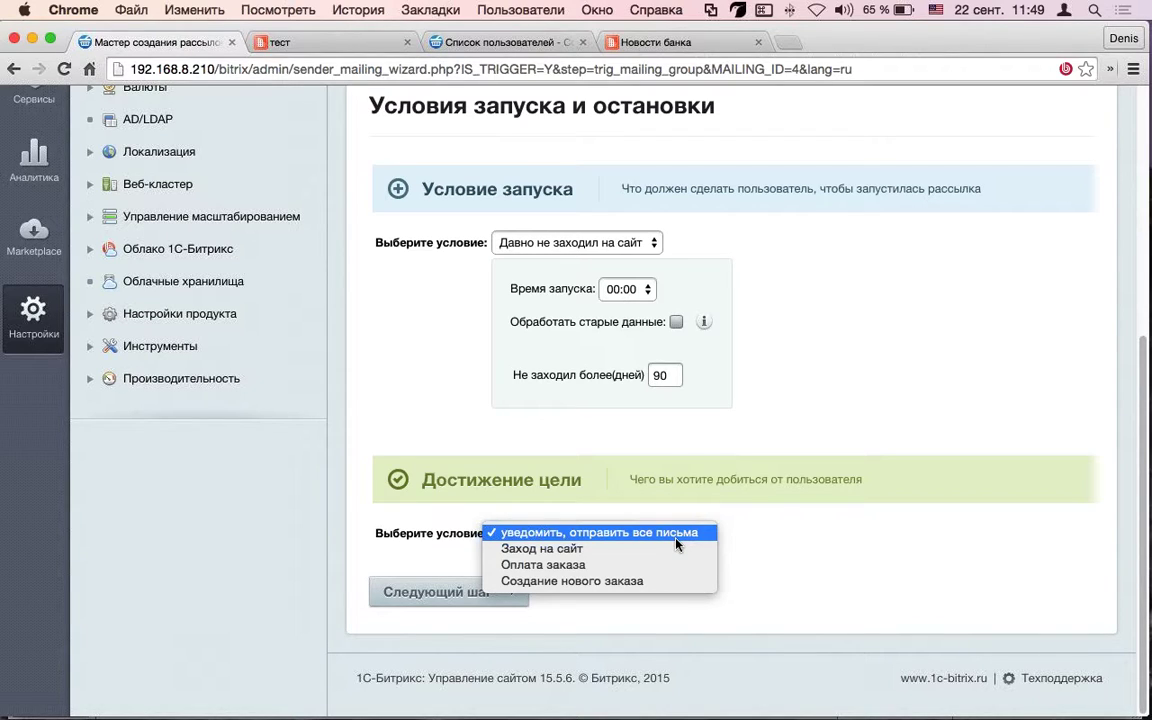
{"action": "left_click", "coordinate": [676, 548]}
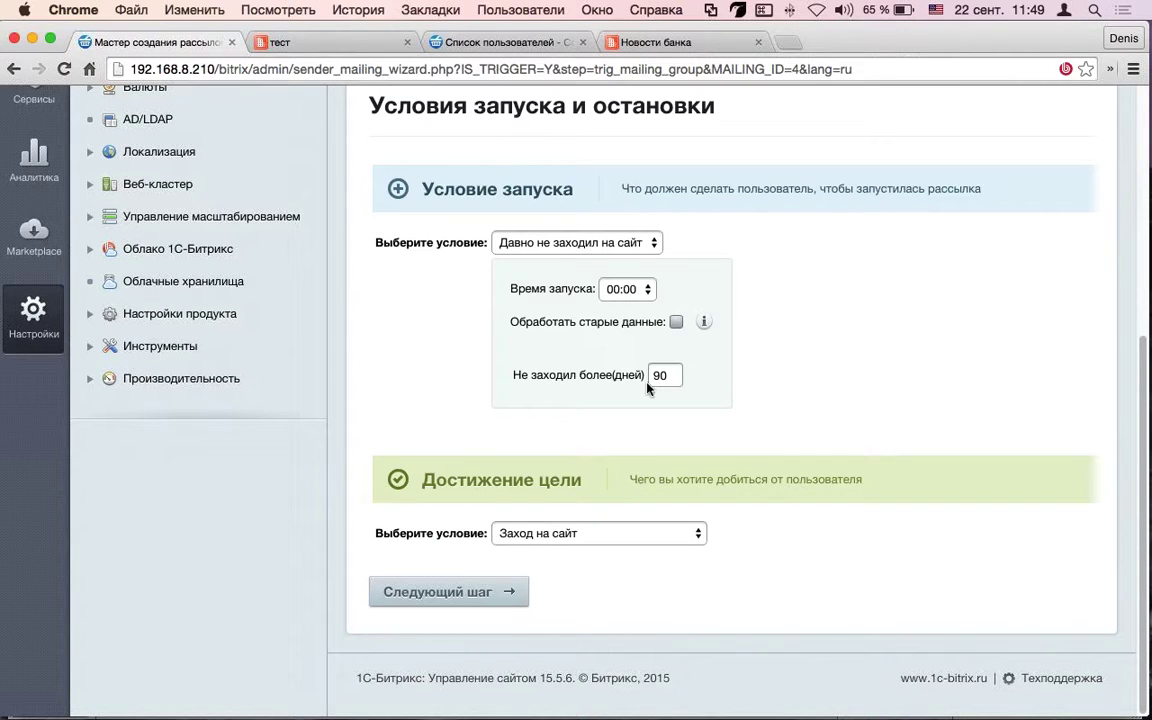
{"action": "left_click", "coordinate": [697, 534]}
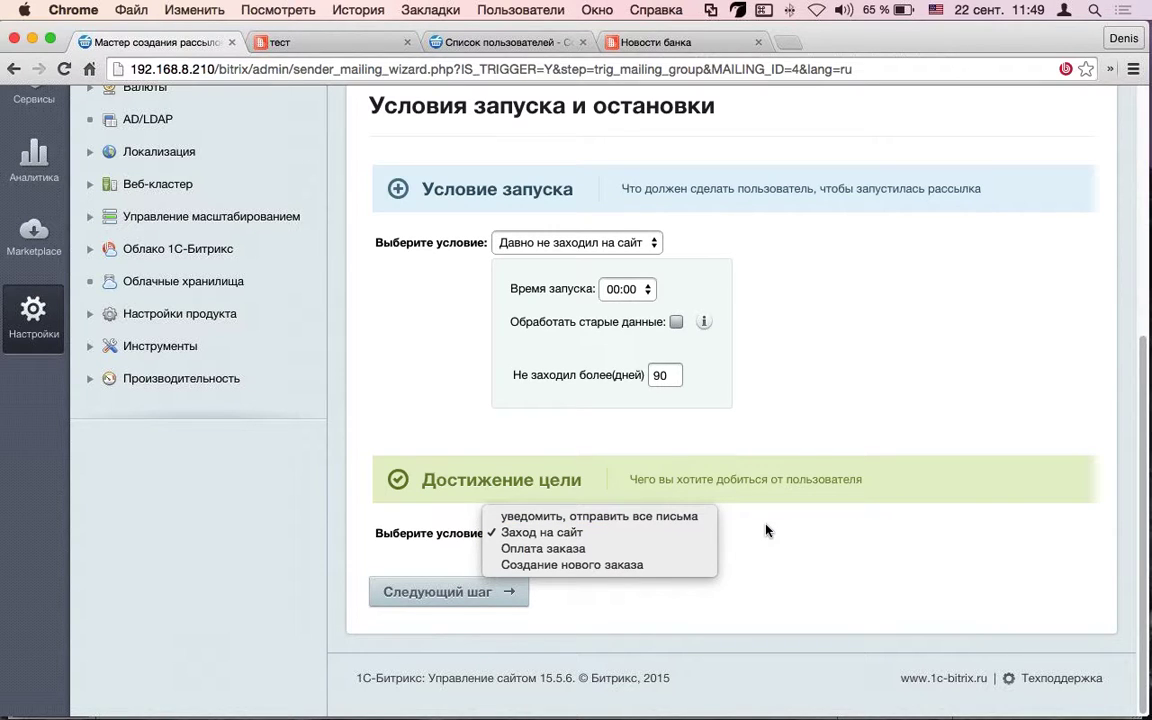
{"action": "left_click", "coordinate": [372, 277]}
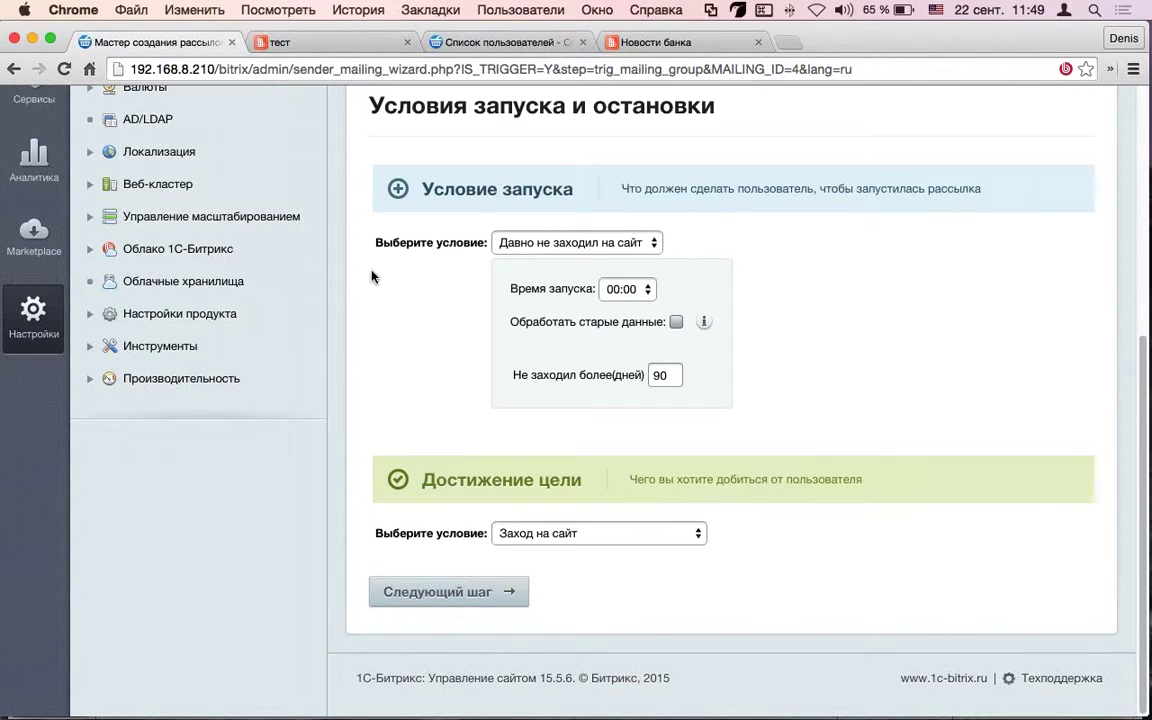
{"action": "scroll", "coordinate": [380, 295], "scroll_direction": "up", "scroll_amount": 5}
{"action": "scroll", "coordinate": [420, 316], "scroll_direction": "down", "scroll_amount": 5}
{"action": "left_click", "coordinate": [557, 545]}
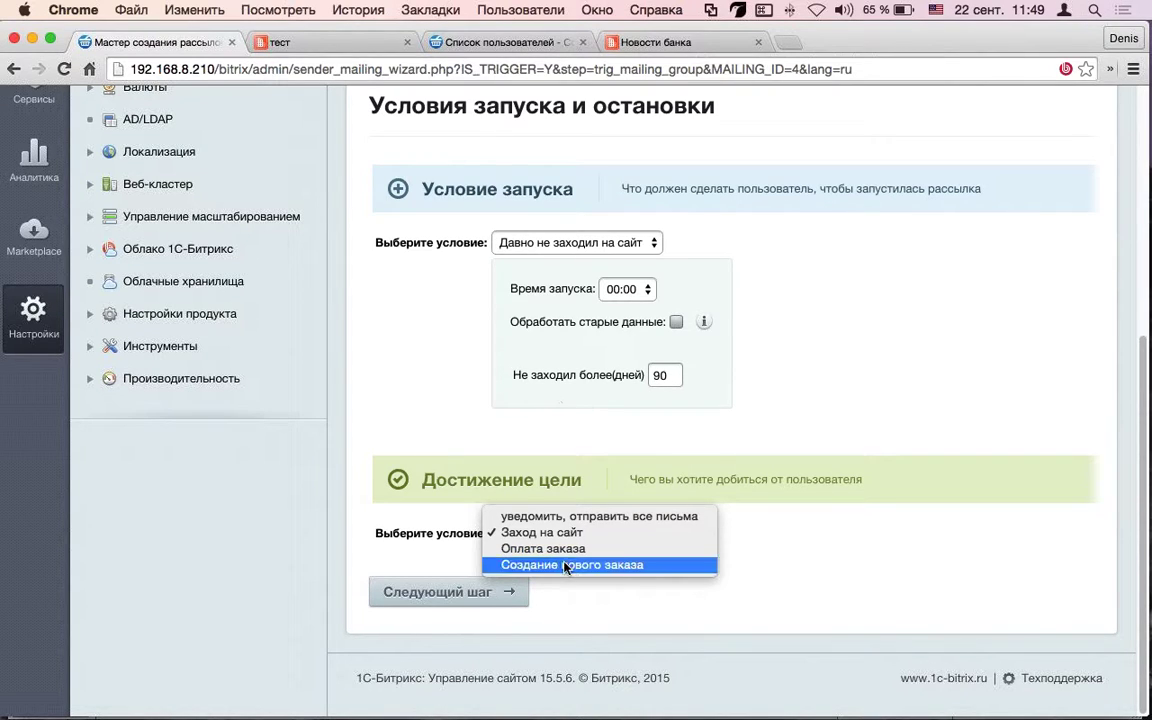
{"action": "left_click", "coordinate": [590, 516]}
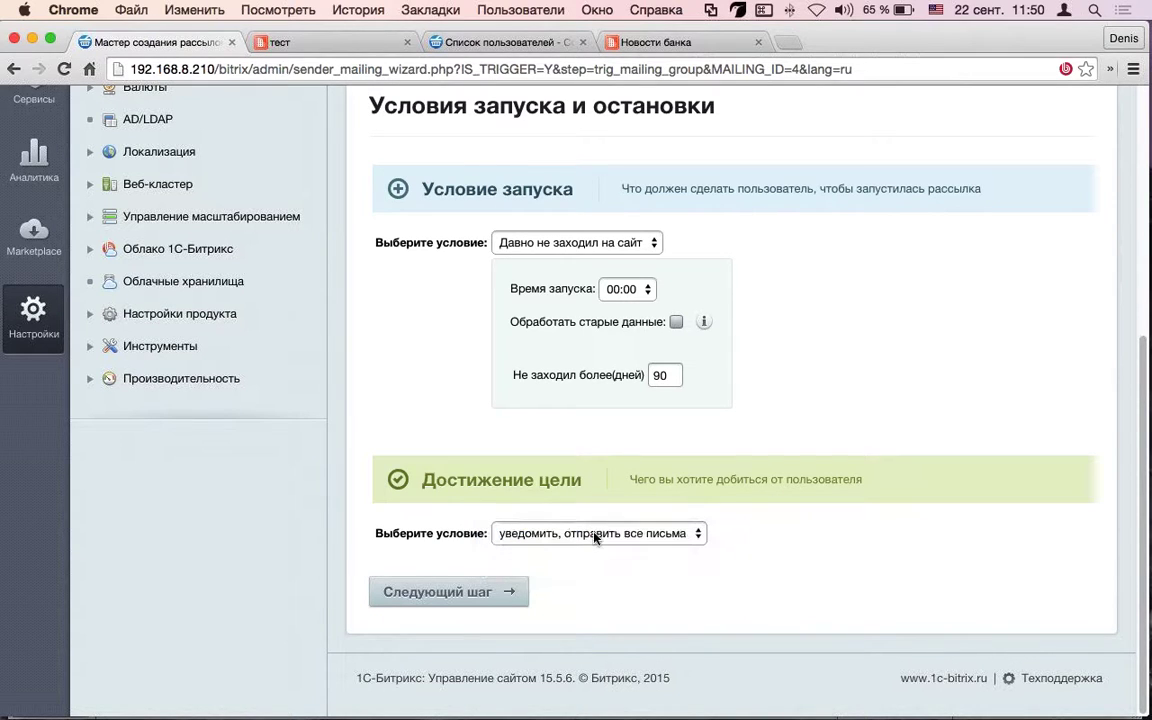
{"action": "scroll", "coordinate": [569, 423], "scroll_direction": "up", "scroll_amount": 3}
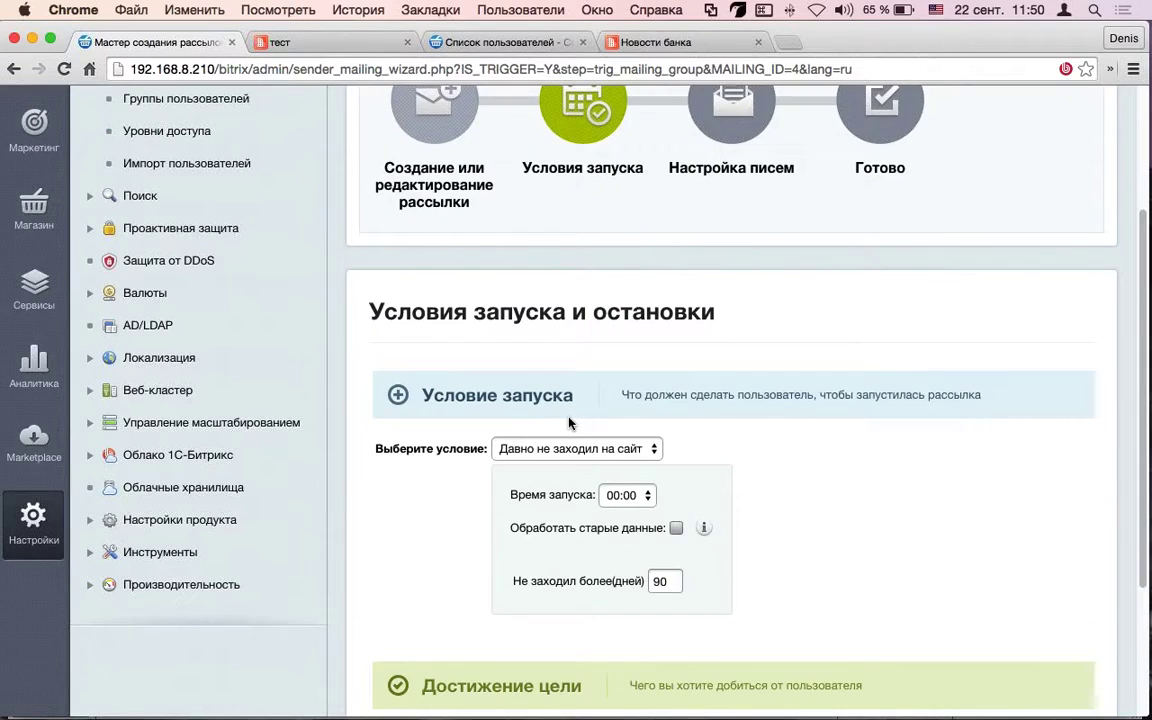
Expand Триггерные рассылки > Рассылки сайта > sdbsdvsdv and open its Статистика page
{"action": "scroll", "coordinate": [569, 423], "scroll_direction": "up", "scroll_amount": 3}
{"action": "scroll", "coordinate": [511, 374], "scroll_direction": "down", "scroll_amount": 10}
{"action": "scroll", "coordinate": [172, 406], "scroll_direction": "up", "scroll_amount": 10}
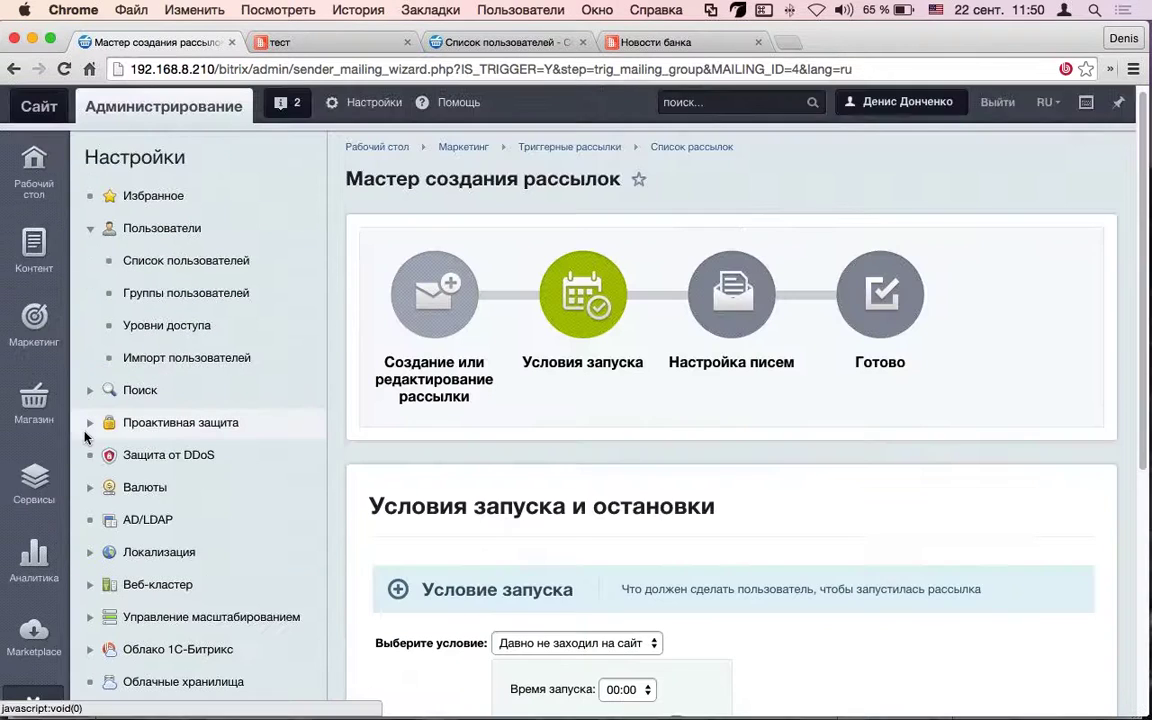
{"action": "mouse_move", "coordinate": [34, 318]}
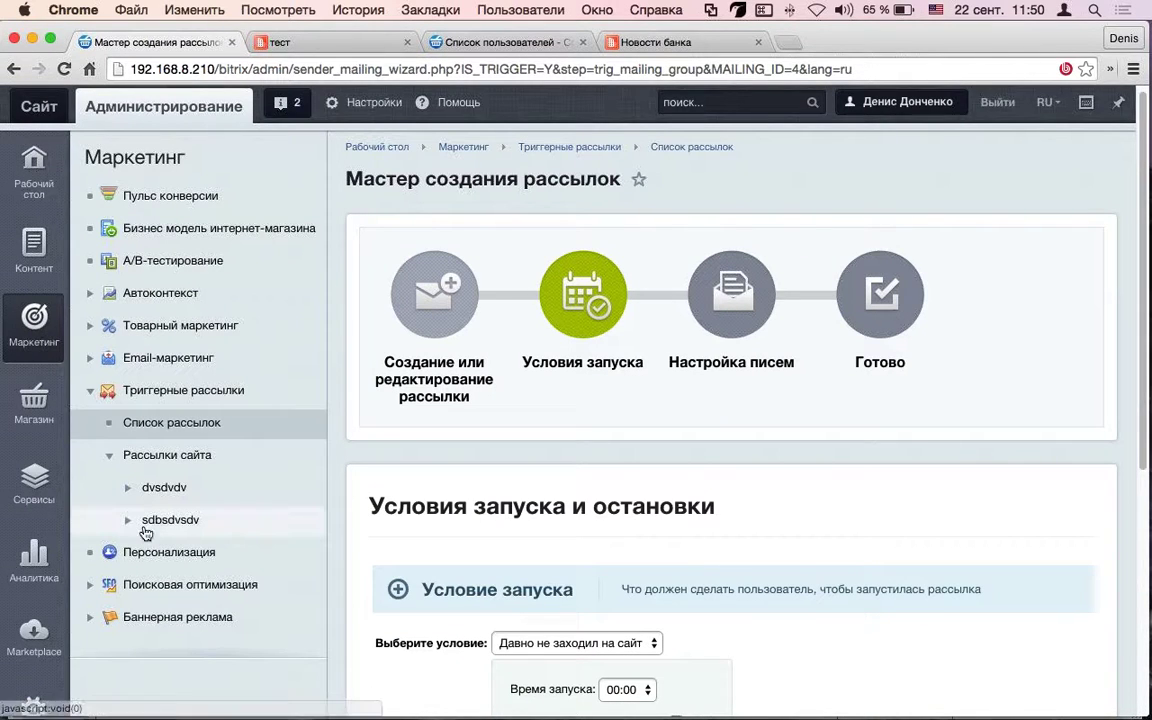
{"action": "left_click", "coordinate": [128, 521]}
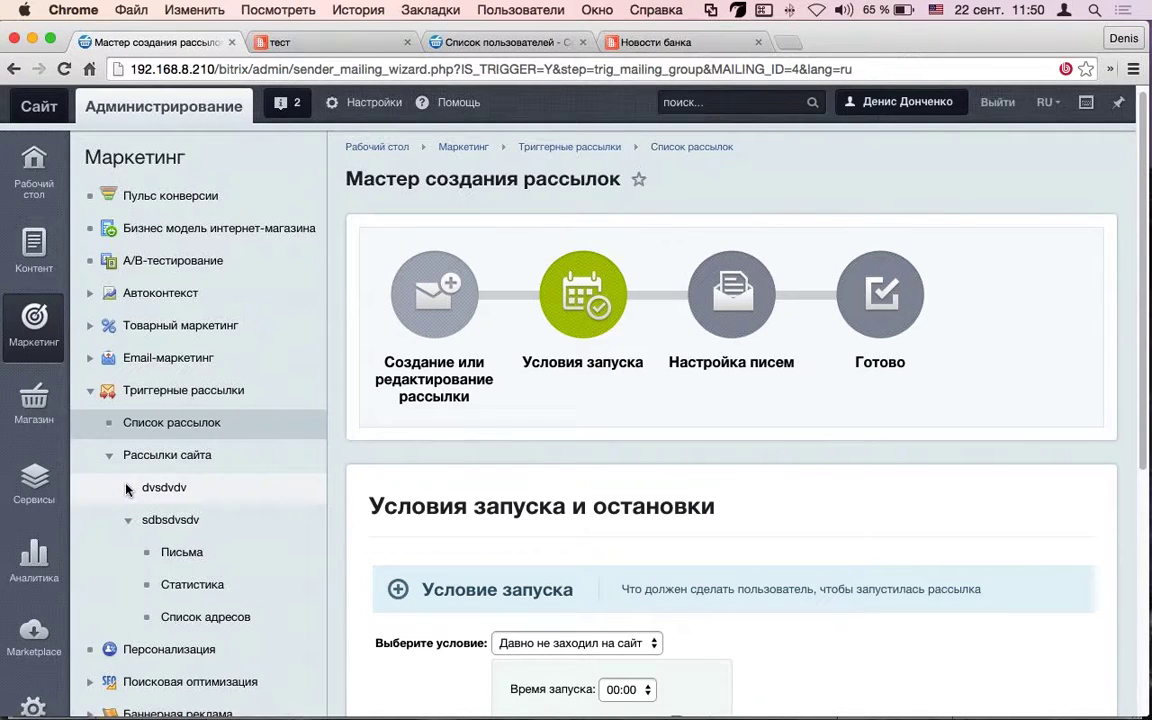
{"action": "left_click", "coordinate": [181, 583]}
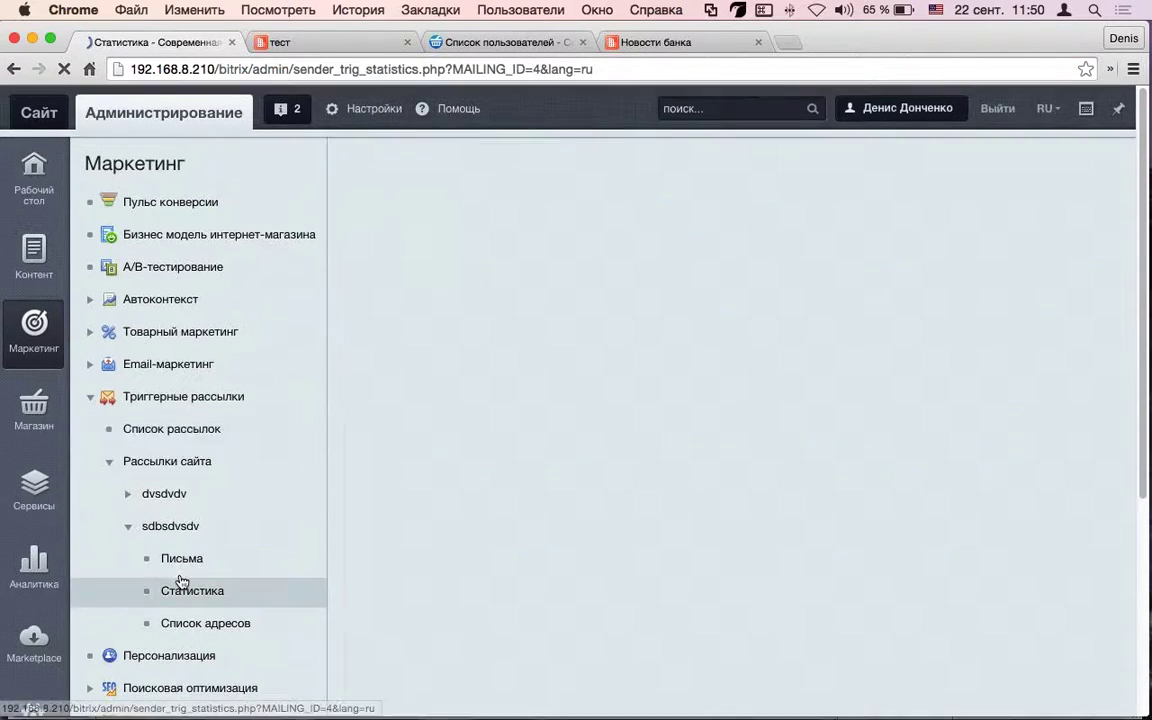
Review the mailing statistics, highlighting the Запущена and Отписалось пользователей lines
{"action": "scroll", "coordinate": [386, 428], "scroll_direction": "down", "scroll_amount": 1}
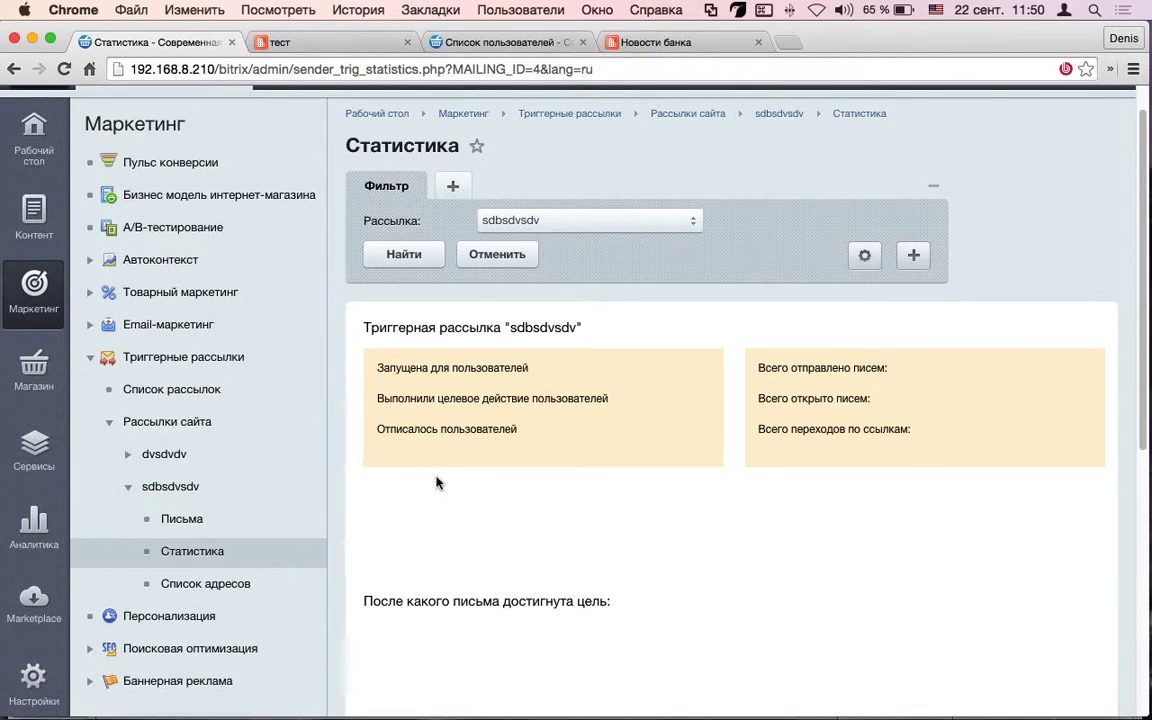
{"action": "triple_click", "coordinate": [378, 362]}
{"action": "left_click_drag", "start_coordinate": [607, 398], "coordinate": [375, 398]}
{"action": "left_click_drag", "start_coordinate": [516, 428], "coordinate": [365, 418]}
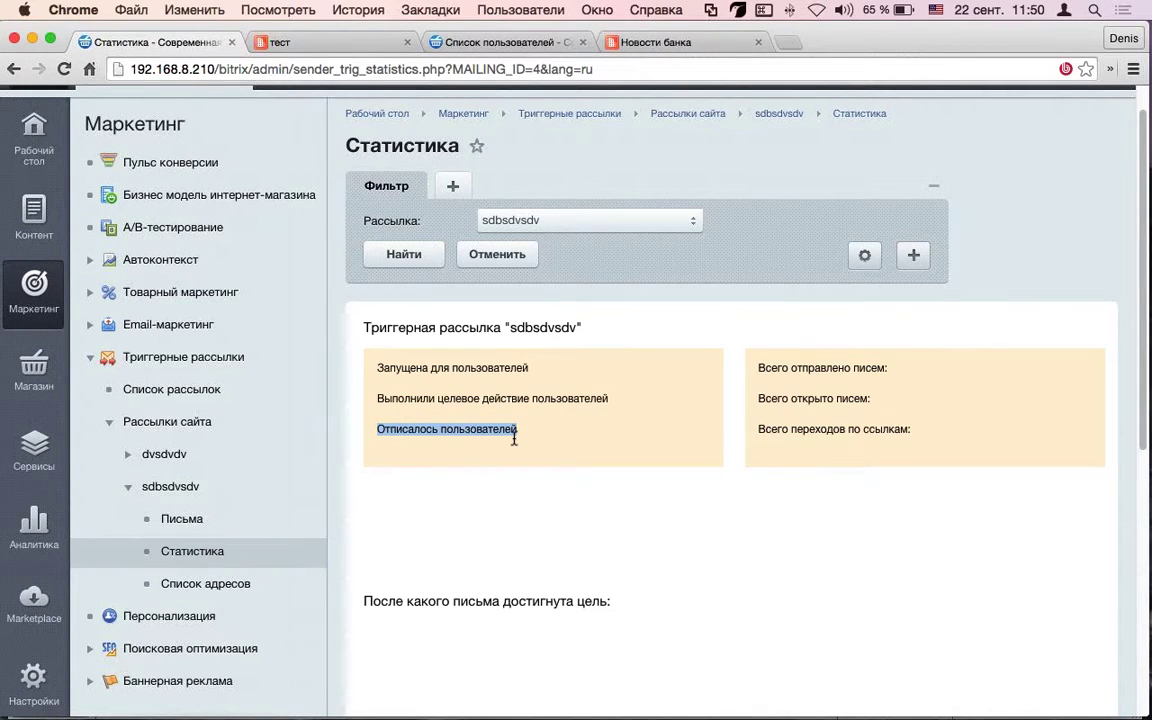
{"action": "scroll", "coordinate": [514, 440], "scroll_direction": "down", "scroll_amount": 2}
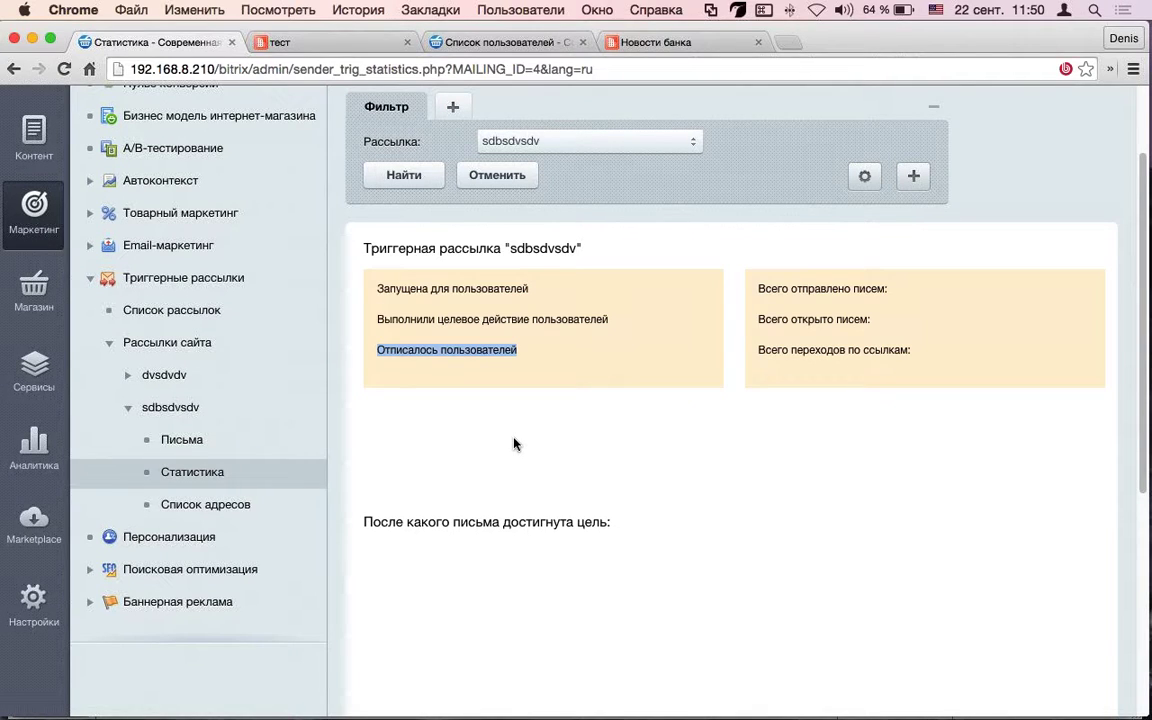
{"action": "scroll", "coordinate": [514, 444], "scroll_direction": "down", "scroll_amount": 2}
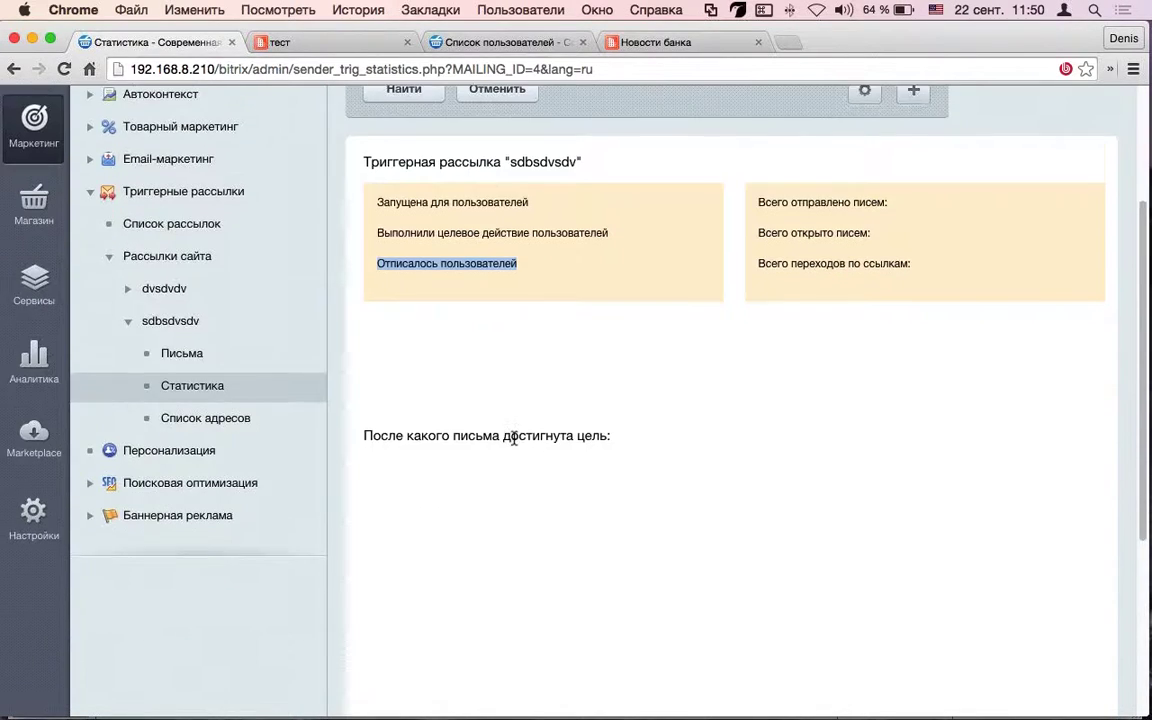
{"action": "scroll", "coordinate": [514, 440], "scroll_direction": "down", "scroll_amount": 7}
{"action": "scroll", "coordinate": [514, 442], "scroll_direction": "up", "scroll_amount": 8}
{"action": "scroll", "coordinate": [514, 442], "scroll_direction": "up", "scroll_amount": 5}
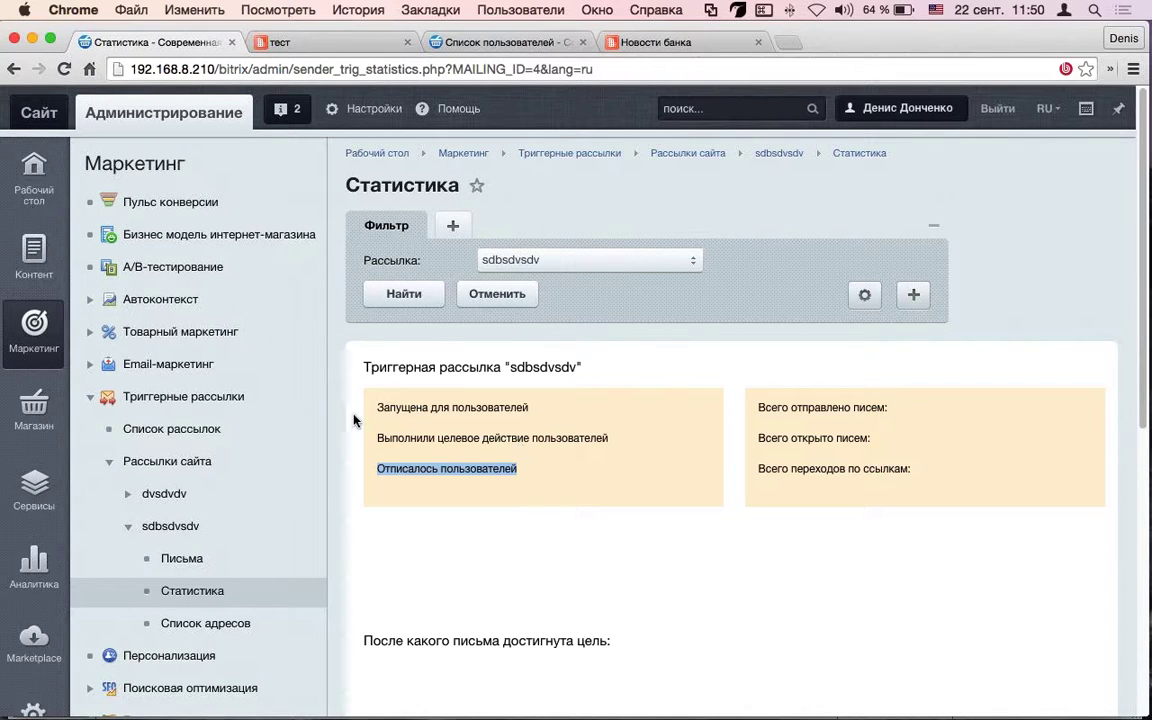
{"action": "left_click", "coordinate": [132, 272]}
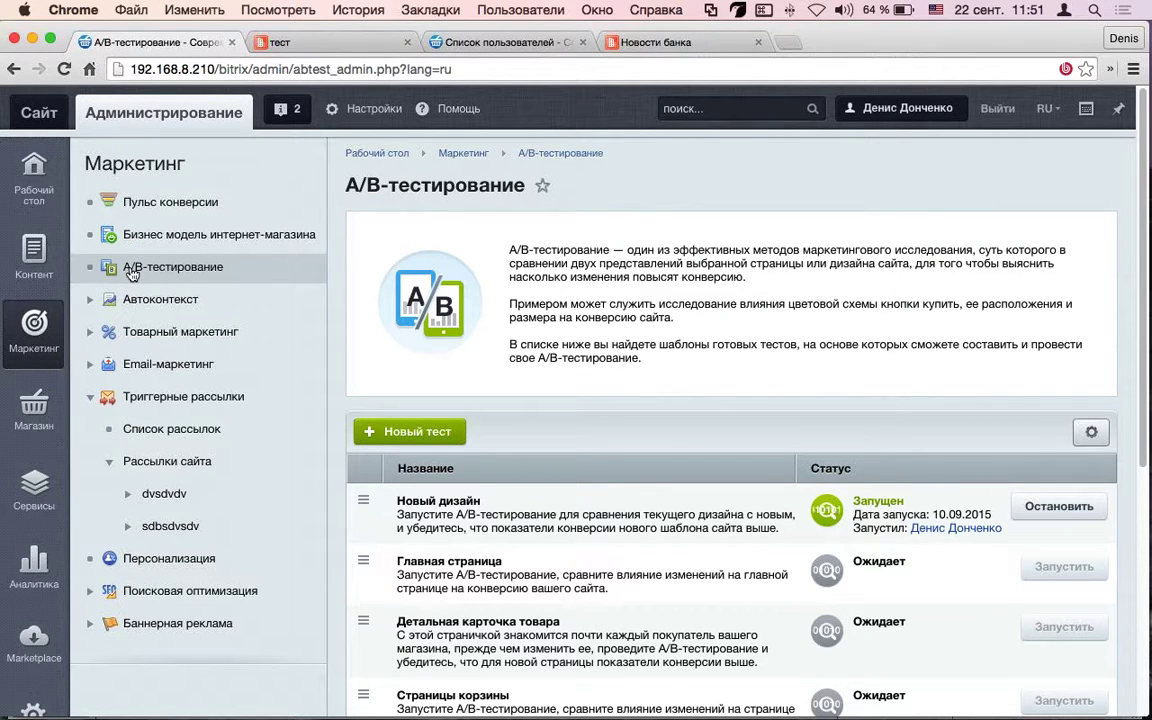
Show the bank site's тест page with the «Спасибо! Ваша заявка принята!» confirmation
{"action": "left_click", "coordinate": [320, 50]}
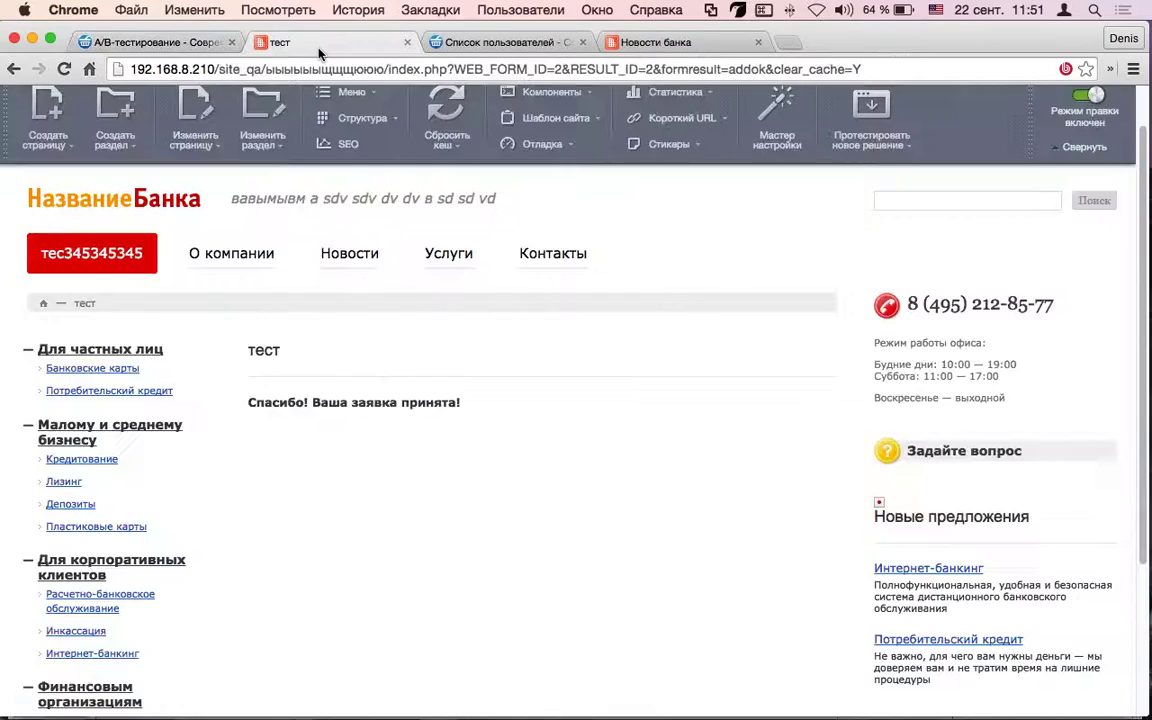
{"action": "scroll", "coordinate": [748, 278], "scroll_direction": "up", "scroll_amount": 1}
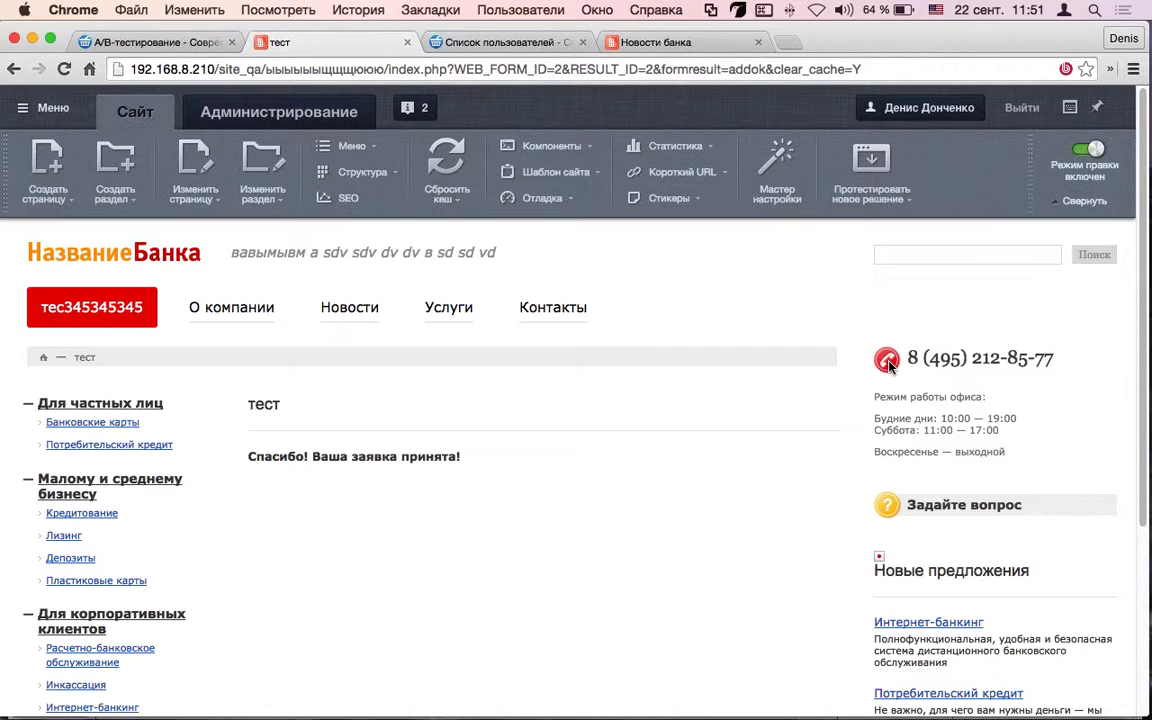
{"action": "mouse_move", "coordinate": [965, 372]}
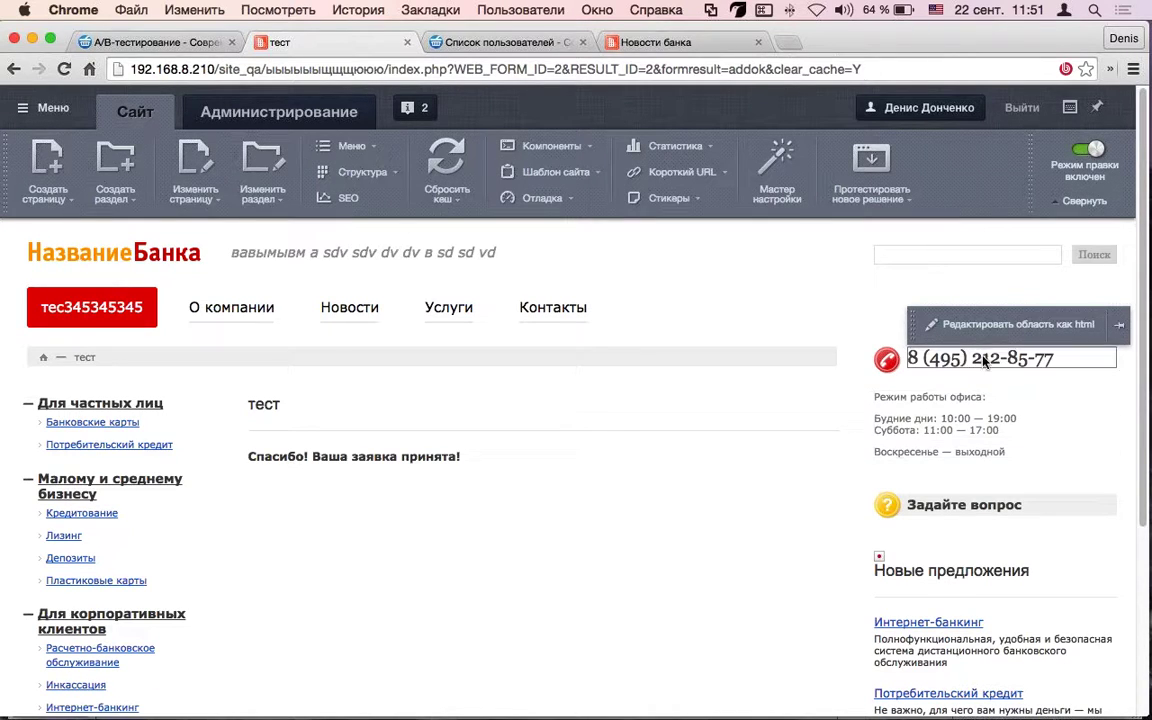
Open Мастер настройки from the public тест page
{"action": "left_click", "coordinate": [778, 195]}
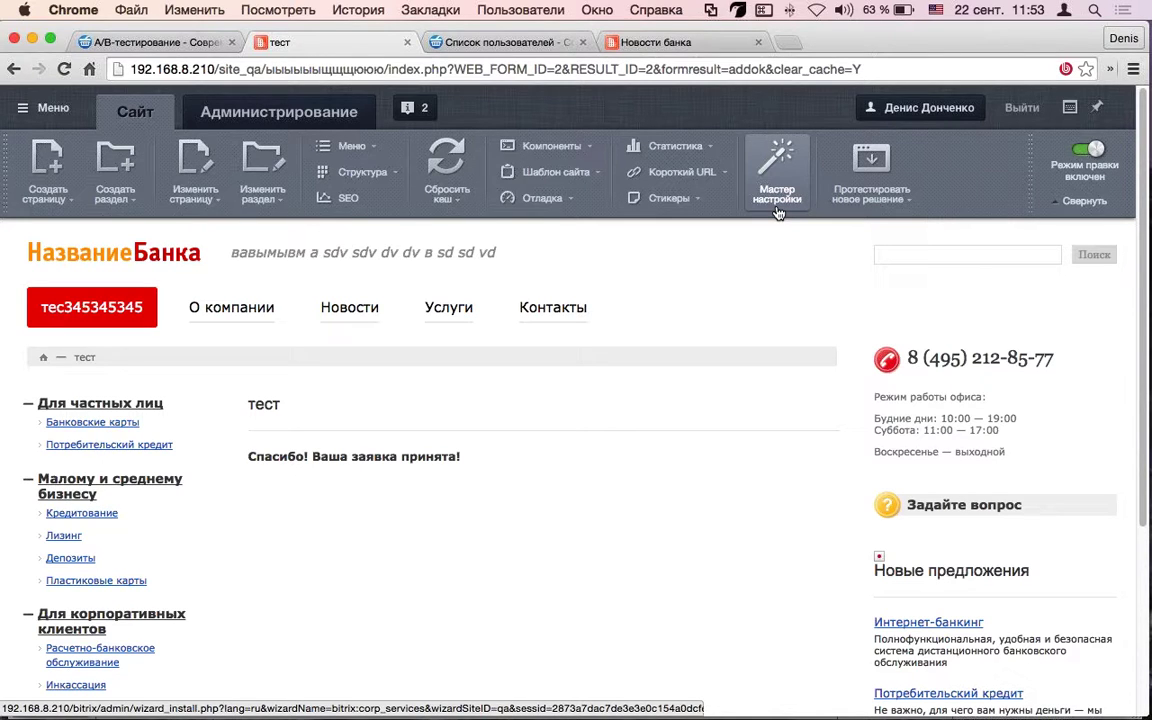
Open the Произвольная выбранная страница A/B test for editing
{"action": "left_click", "coordinate": [130, 43]}
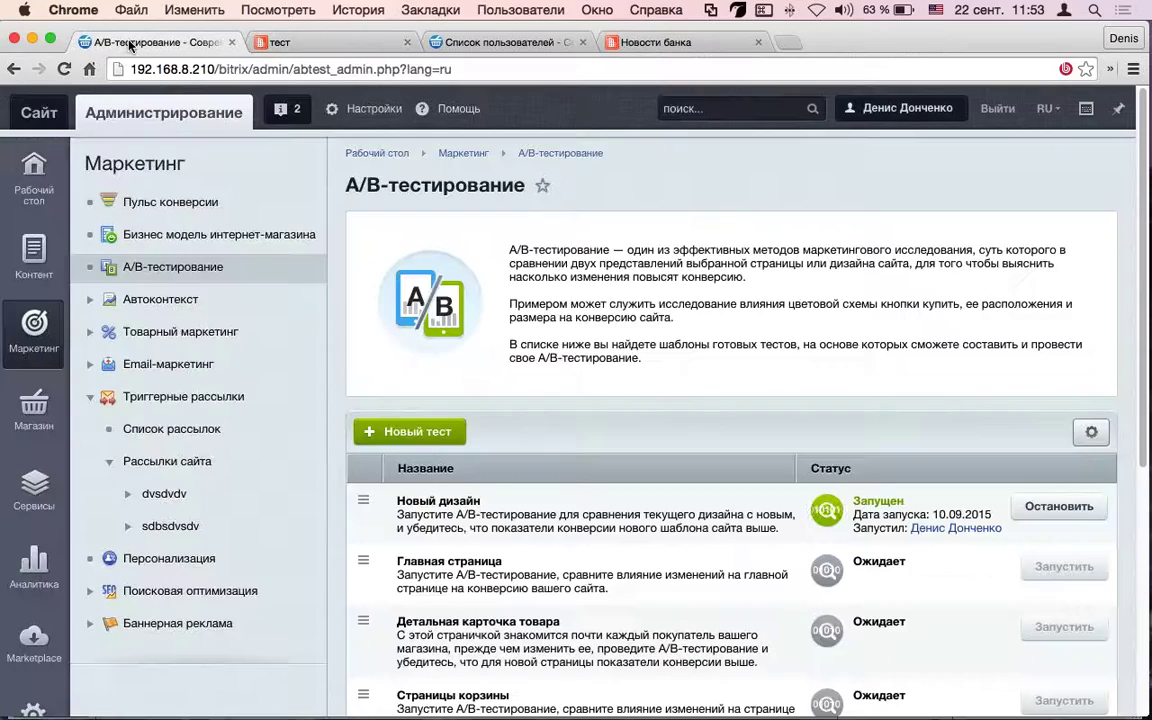
{"action": "scroll", "coordinate": [430, 390], "scroll_direction": "down", "scroll_amount": 5}
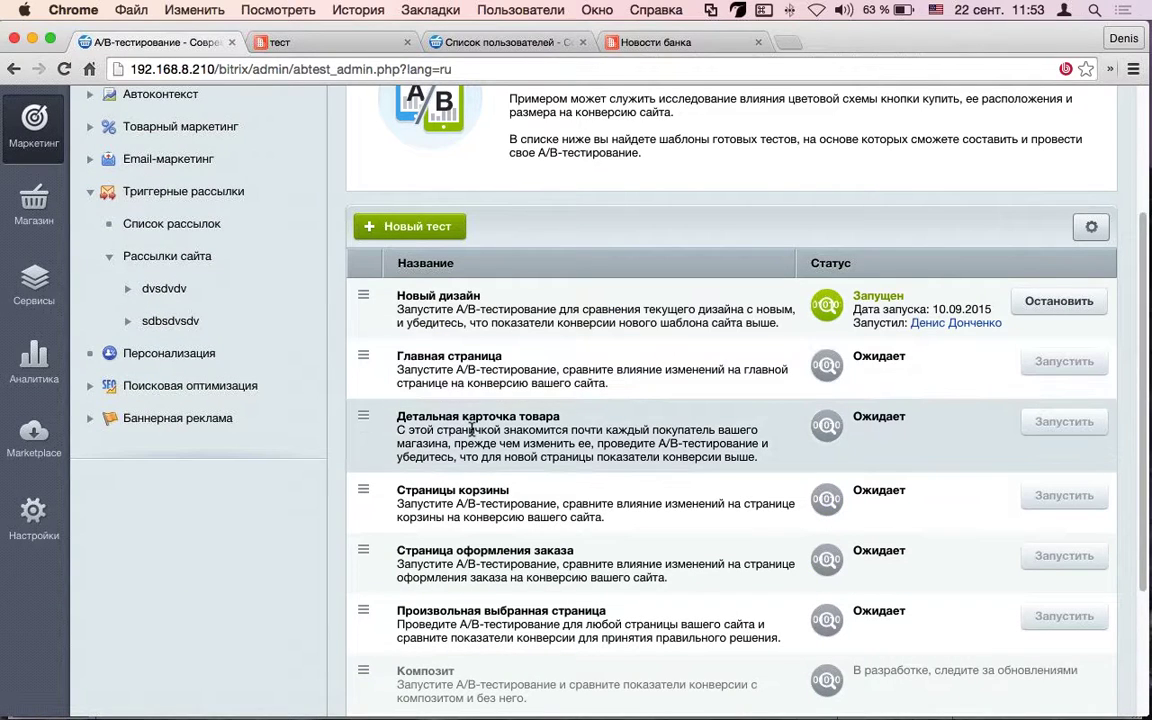
{"action": "scroll", "coordinate": [471, 428], "scroll_direction": "down", "scroll_amount": 5}
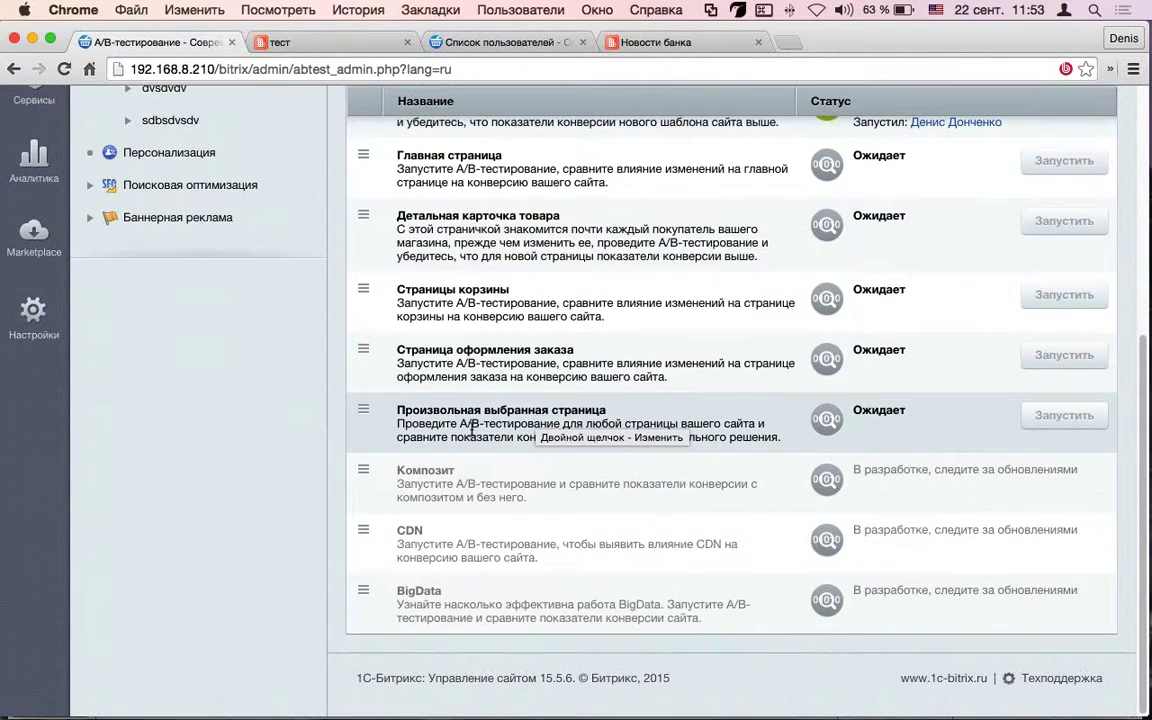
{"action": "double_click", "coordinate": [472, 428]}
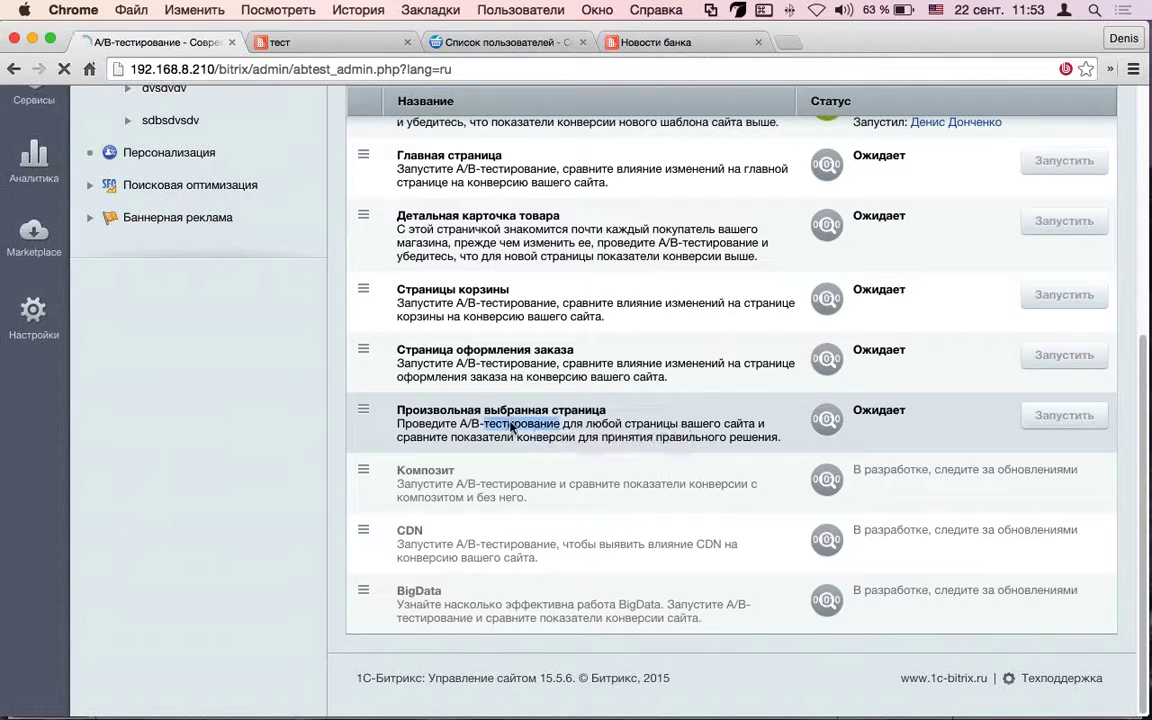
Browse for a Текущая страница file, then cancel the file picker without choosing one
{"action": "scroll", "coordinate": [385, 411], "scroll_direction": "down", "scroll_amount": 5}
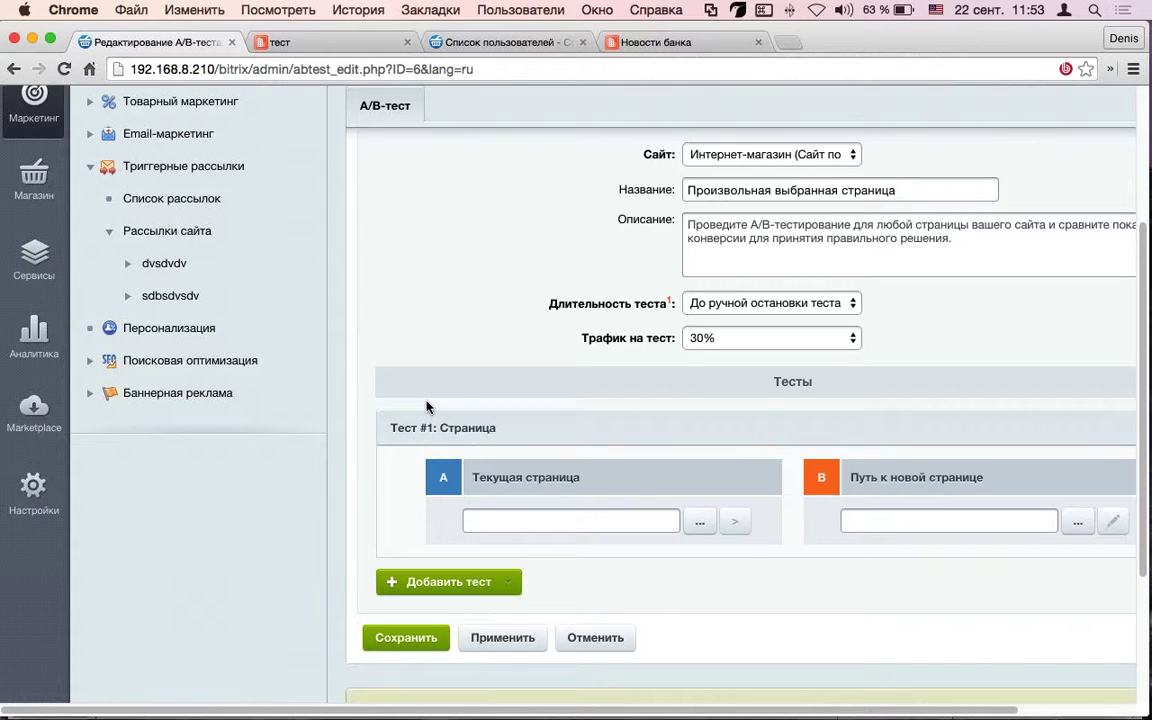
{"action": "scroll", "coordinate": [610, 430], "scroll_direction": "down", "scroll_amount": 1}
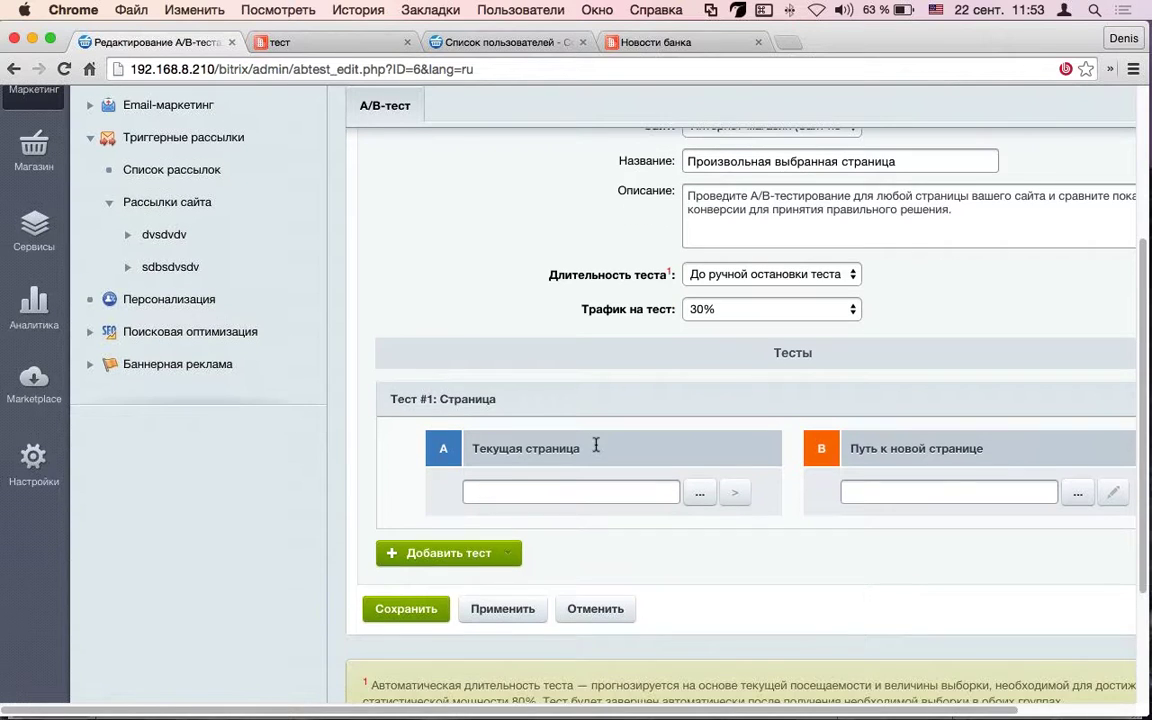
{"action": "left_click", "coordinate": [704, 494]}
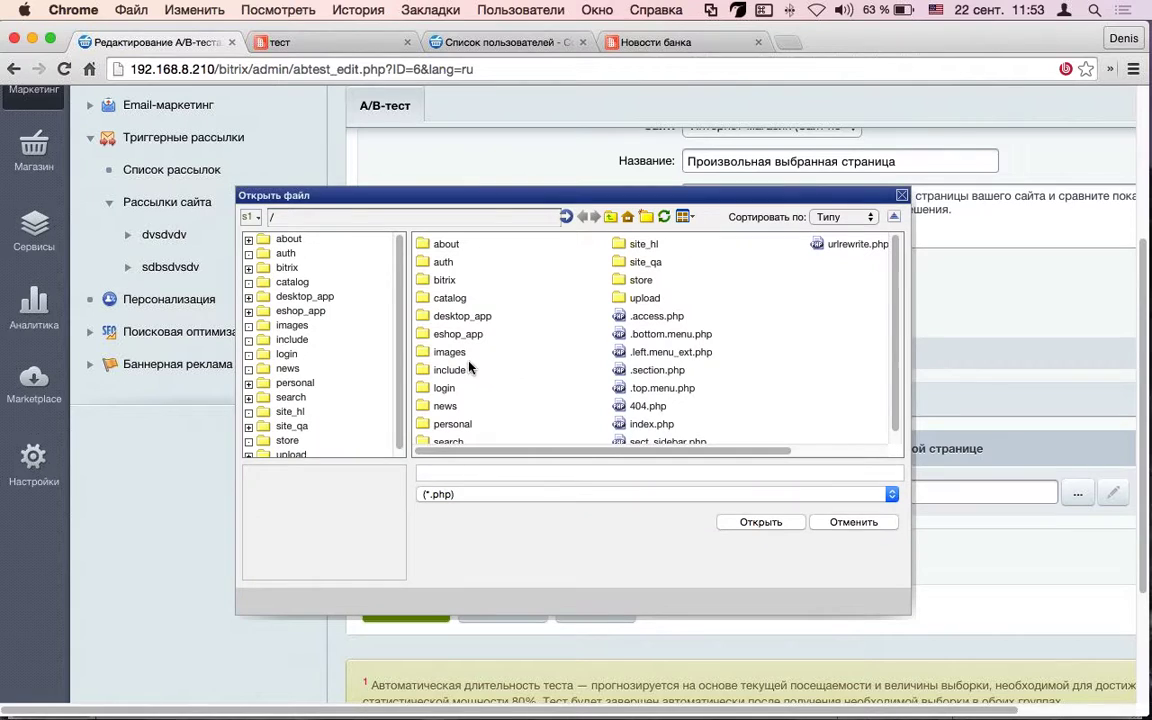
{"action": "left_click", "coordinate": [760, 522]}
{"action": "left_click", "coordinate": [757, 271]}
{"action": "left_click", "coordinate": [860, 524]}
{"action": "left_click_drag", "start_coordinate": [610, 457], "coordinate": [470, 447]}
{"action": "left_click", "coordinate": [925, 448]}
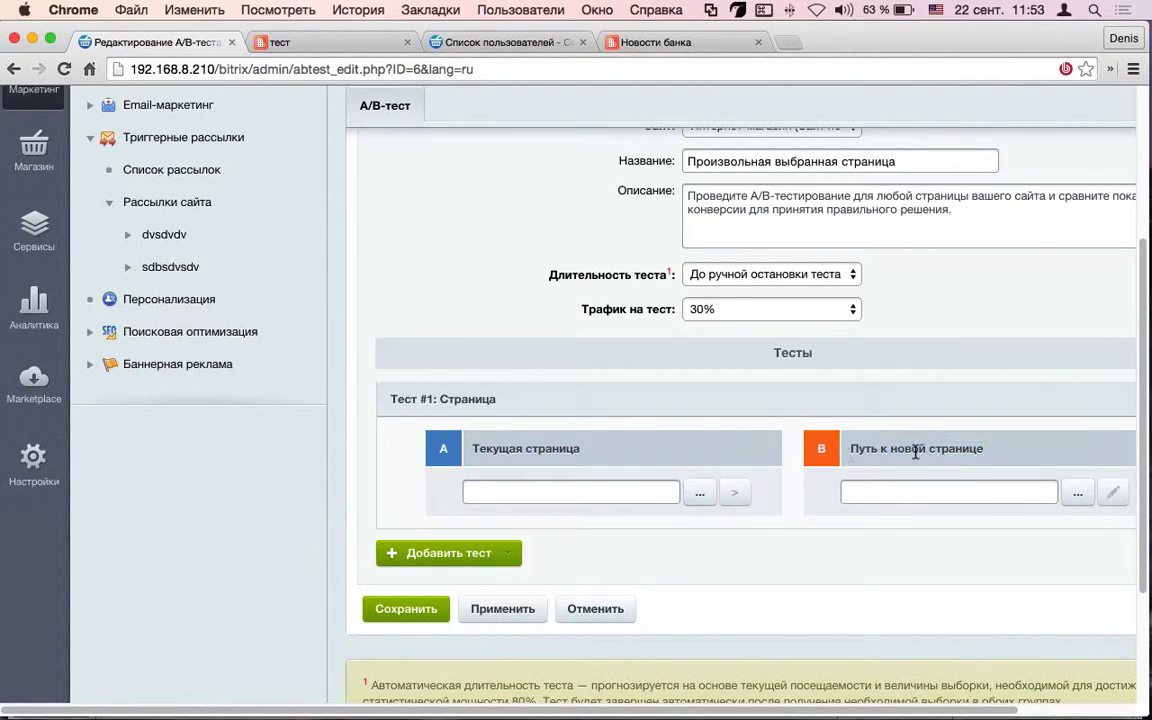
{"action": "scroll", "coordinate": [883, 459], "scroll_direction": "up", "scroll_amount": 2}
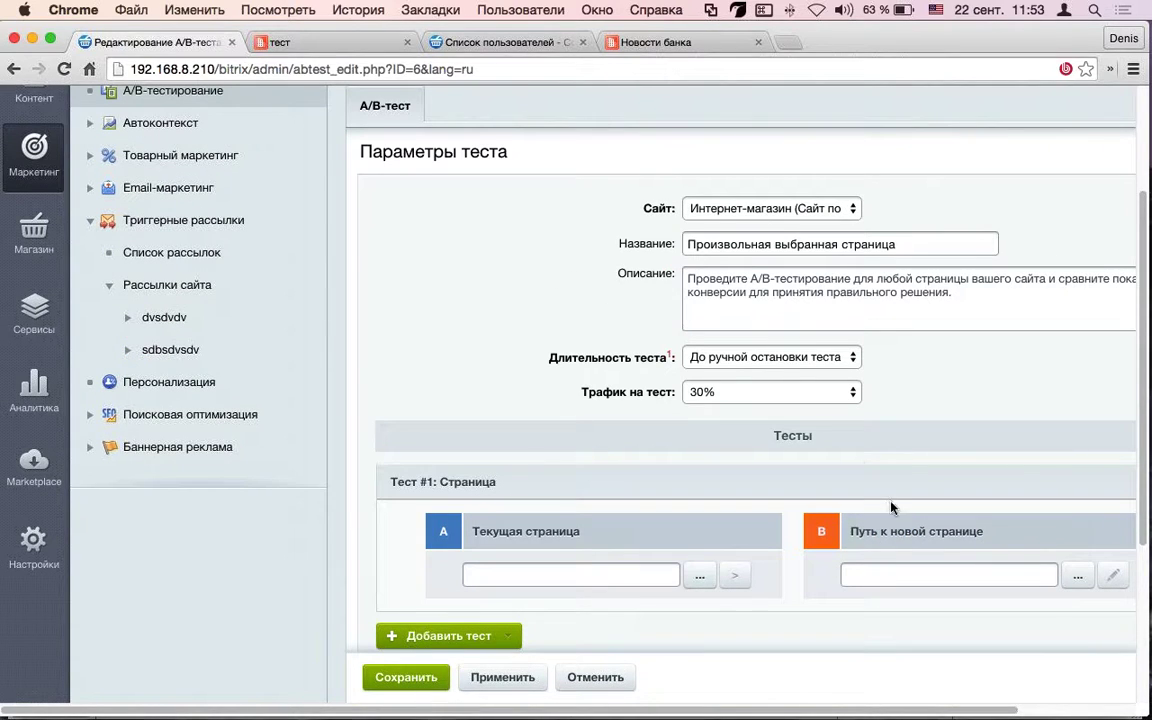
{"action": "scroll", "coordinate": [1010, 577], "scroll_direction": "down", "scroll_amount": 3}
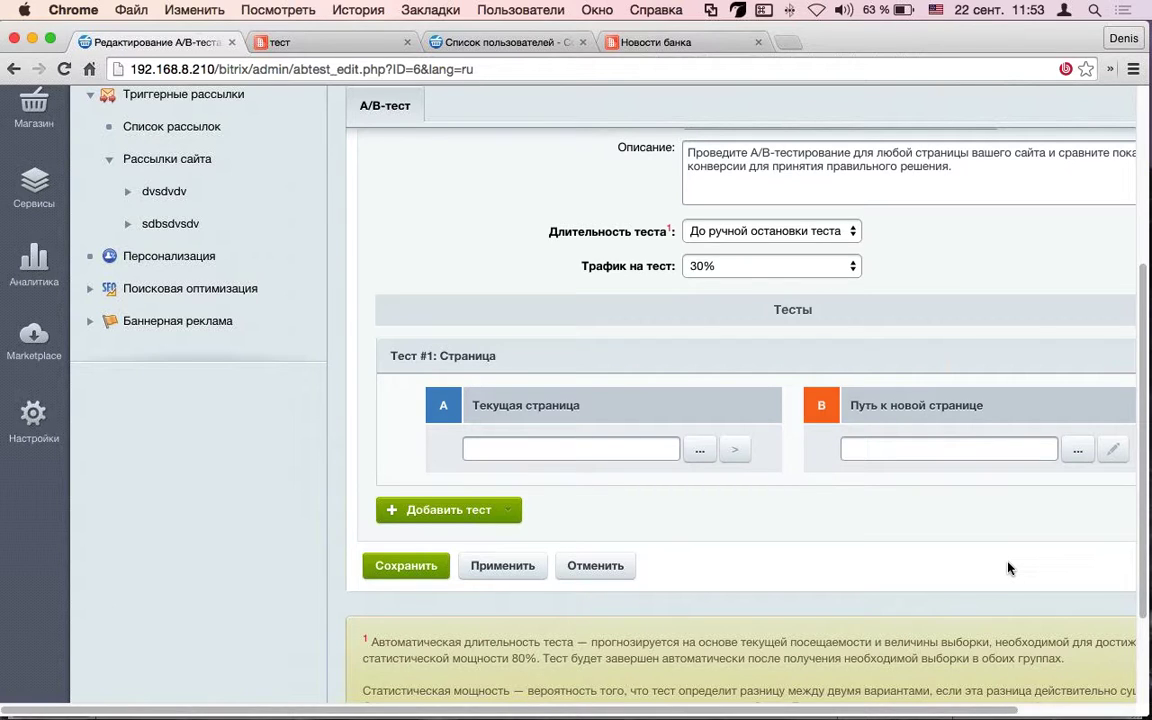
{"action": "scroll", "coordinate": [1008, 568], "scroll_direction": "up", "scroll_amount": 1}
{"action": "scroll", "coordinate": [1005, 555], "scroll_direction": "up", "scroll_amount": 6}
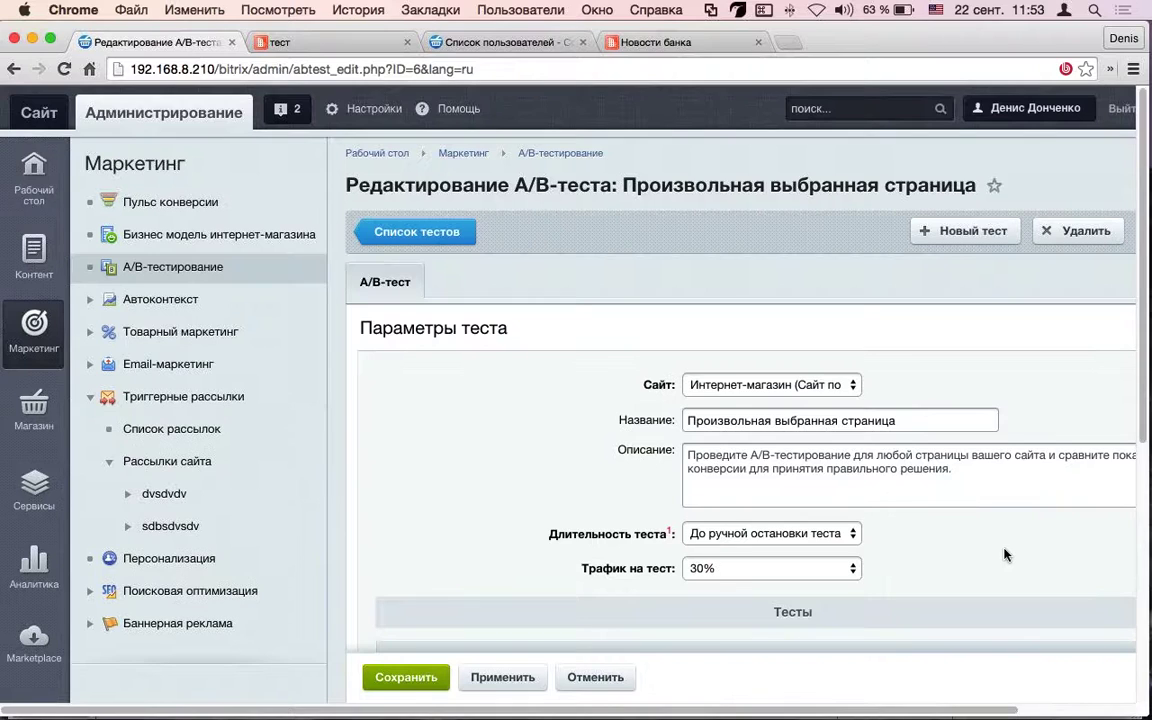
Open the Отчет for the Новый дизайн A/B test
{"action": "left_click", "coordinate": [189, 273]}
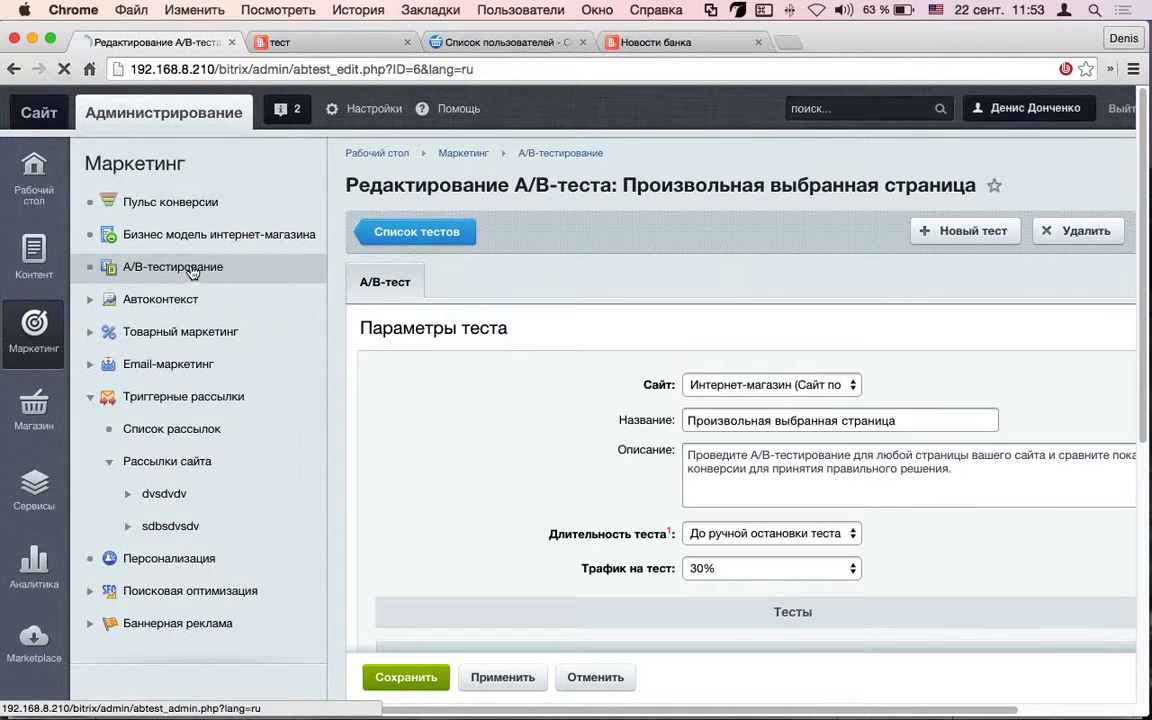
{"action": "scroll", "coordinate": [1046, 448], "scroll_direction": "down", "scroll_amount": 1}
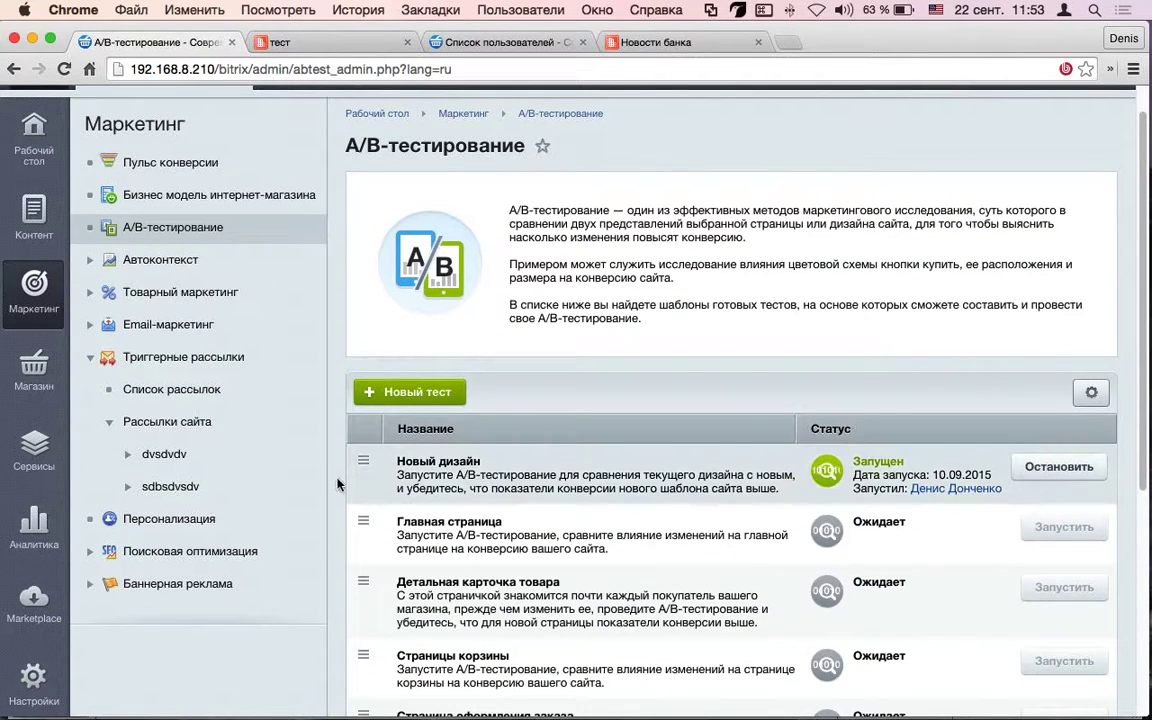
{"action": "left_click", "coordinate": [363, 461]}
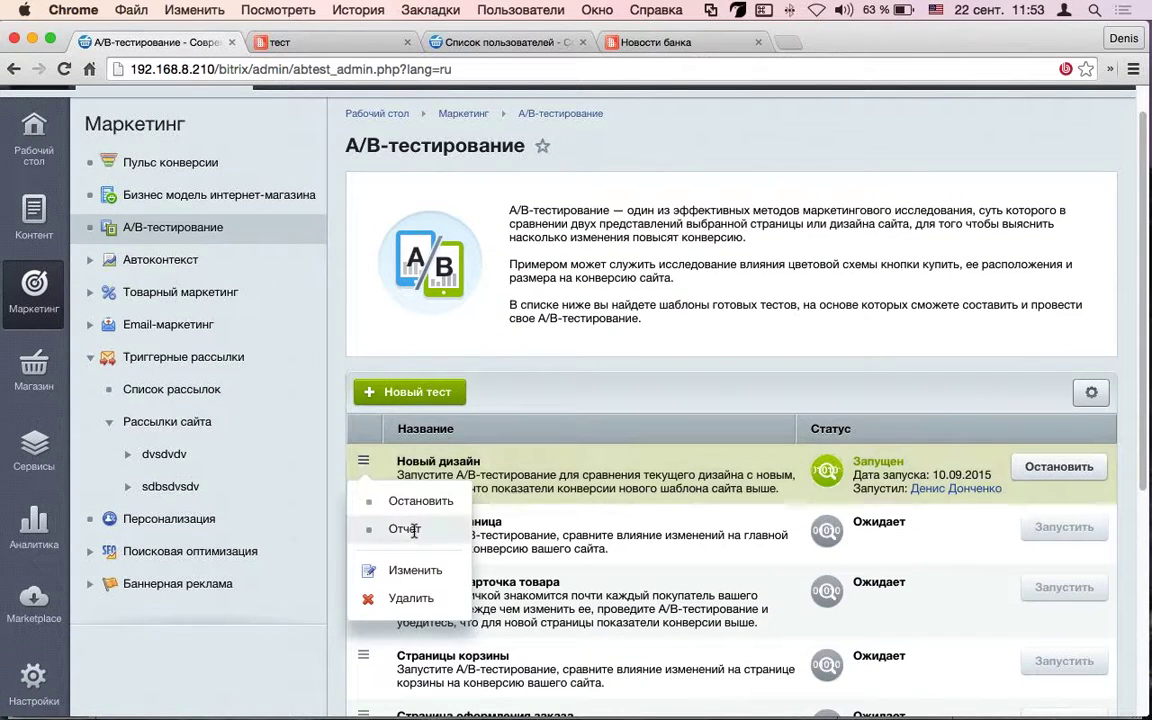
{"action": "left_click", "coordinate": [414, 535]}
Read through the report, noting the statistical power warning and 0% conversions
{"action": "scroll", "coordinate": [478, 458], "scroll_direction": "down", "scroll_amount": 3}
{"action": "scroll", "coordinate": [478, 458], "scroll_direction": "down", "scroll_amount": 1}
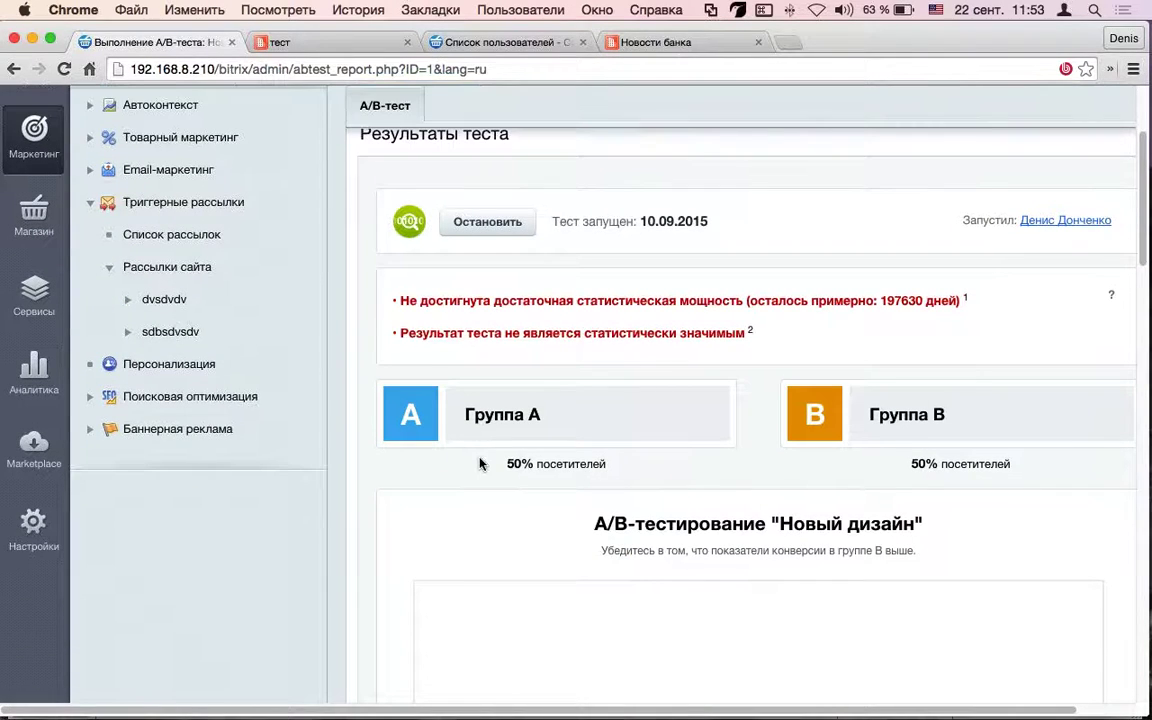
{"action": "scroll", "coordinate": [479, 463], "scroll_direction": "down", "scroll_amount": 1}
{"action": "scroll", "coordinate": [467, 444], "scroll_direction": "up", "scroll_amount": 5}
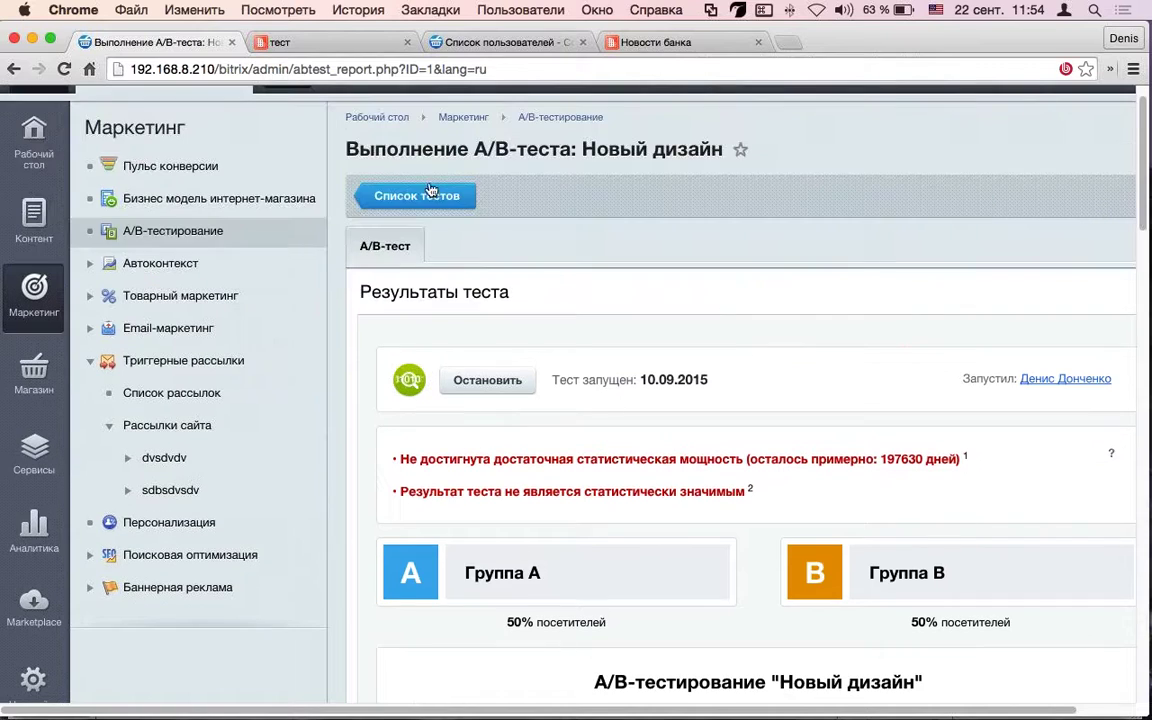
{"action": "scroll", "coordinate": [612, 405], "scroll_direction": "down", "scroll_amount": 1}
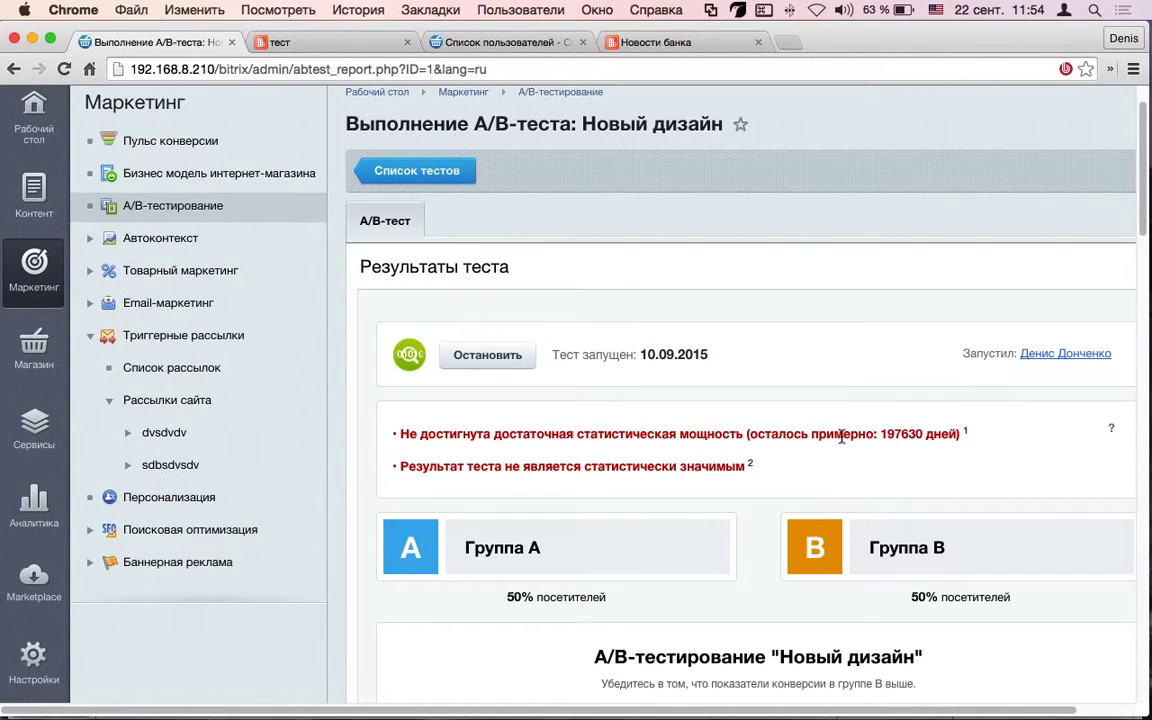
{"action": "left_click_drag", "start_coordinate": [967, 432], "coordinate": [333, 391]}
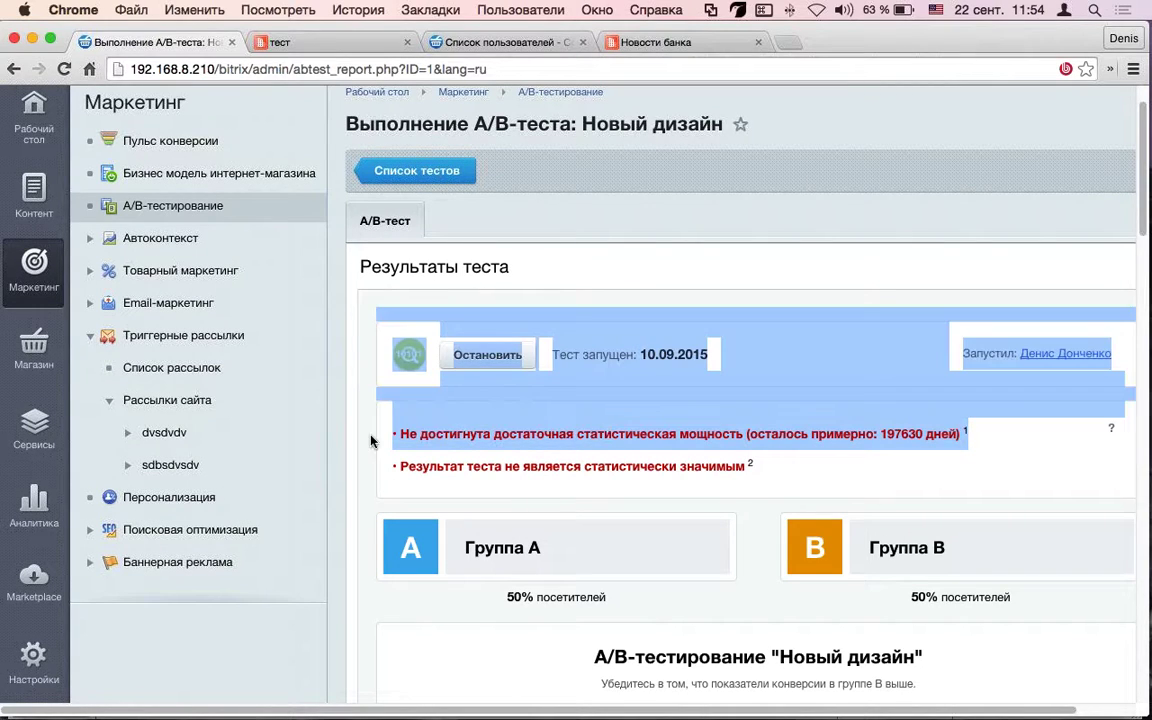
{"action": "scroll", "coordinate": [581, 522], "scroll_direction": "down", "scroll_amount": 1}
{"action": "left_click", "coordinate": [672, 454]}
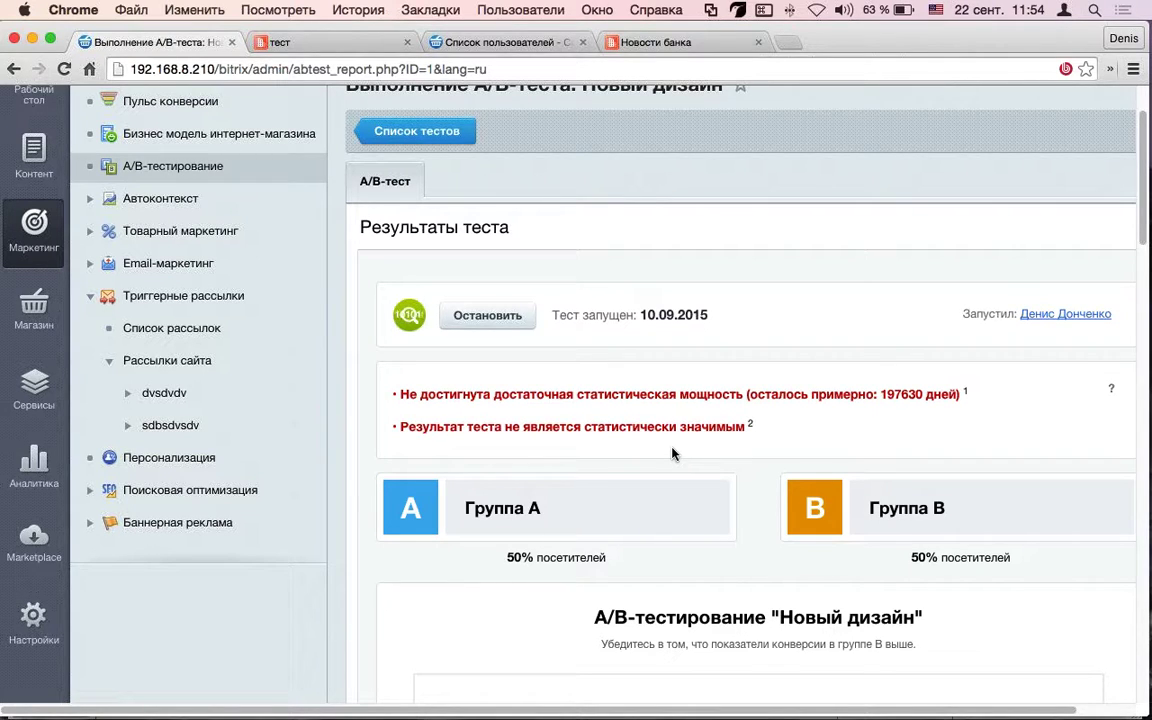
{"action": "scroll", "coordinate": [669, 477], "scroll_direction": "down", "scroll_amount": 2}
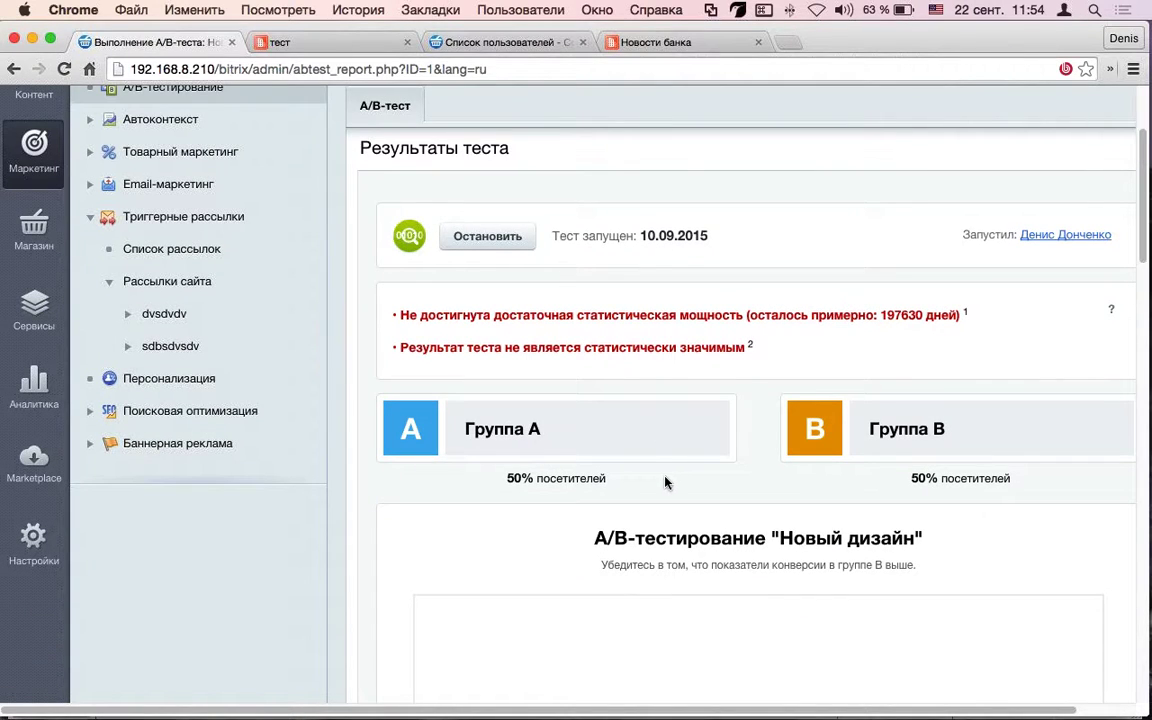
{"action": "scroll", "coordinate": [665, 486], "scroll_direction": "down", "scroll_amount": 10}
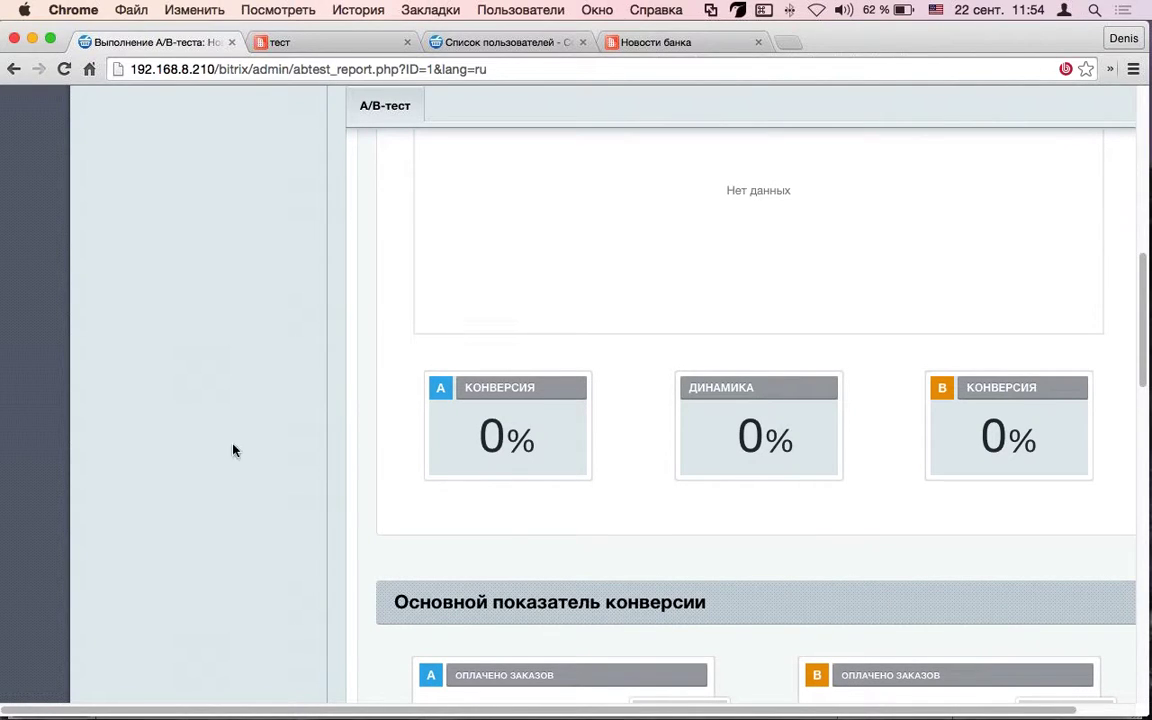
{"action": "scroll", "coordinate": [862, 574], "scroll_direction": "down", "scroll_amount": 1}
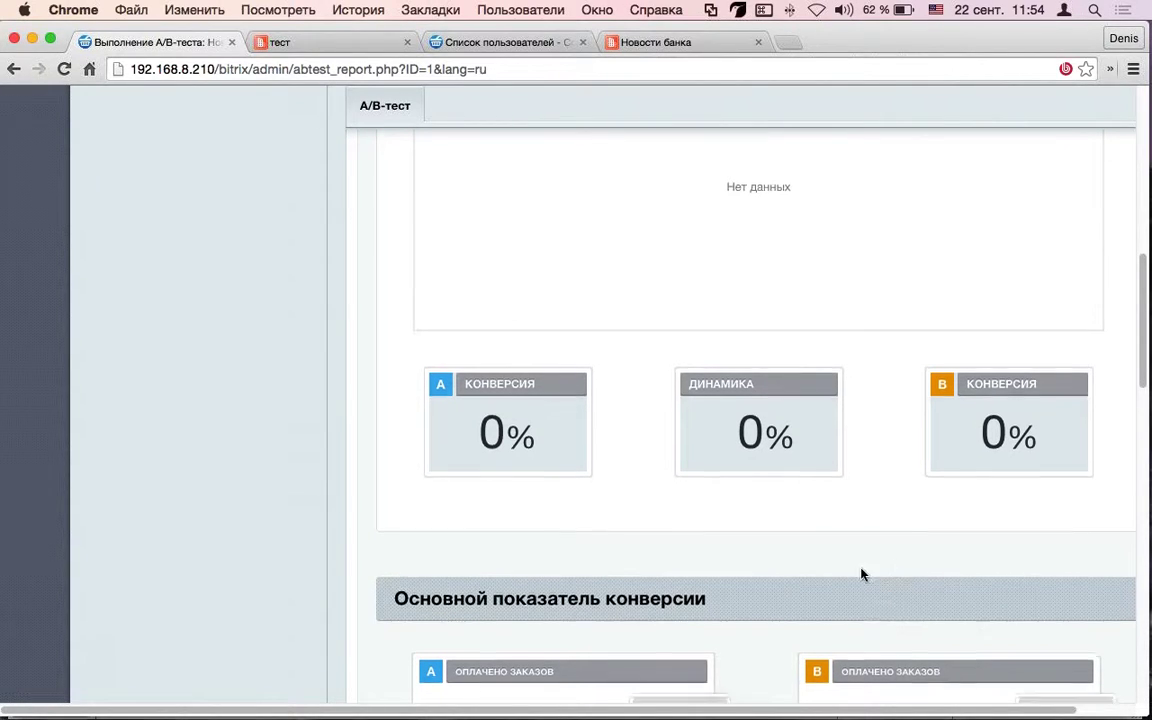
{"action": "scroll", "coordinate": [862, 574], "scroll_direction": "down", "scroll_amount": 5}
{"action": "scroll", "coordinate": [373, 484], "scroll_direction": "down", "scroll_amount": 2}
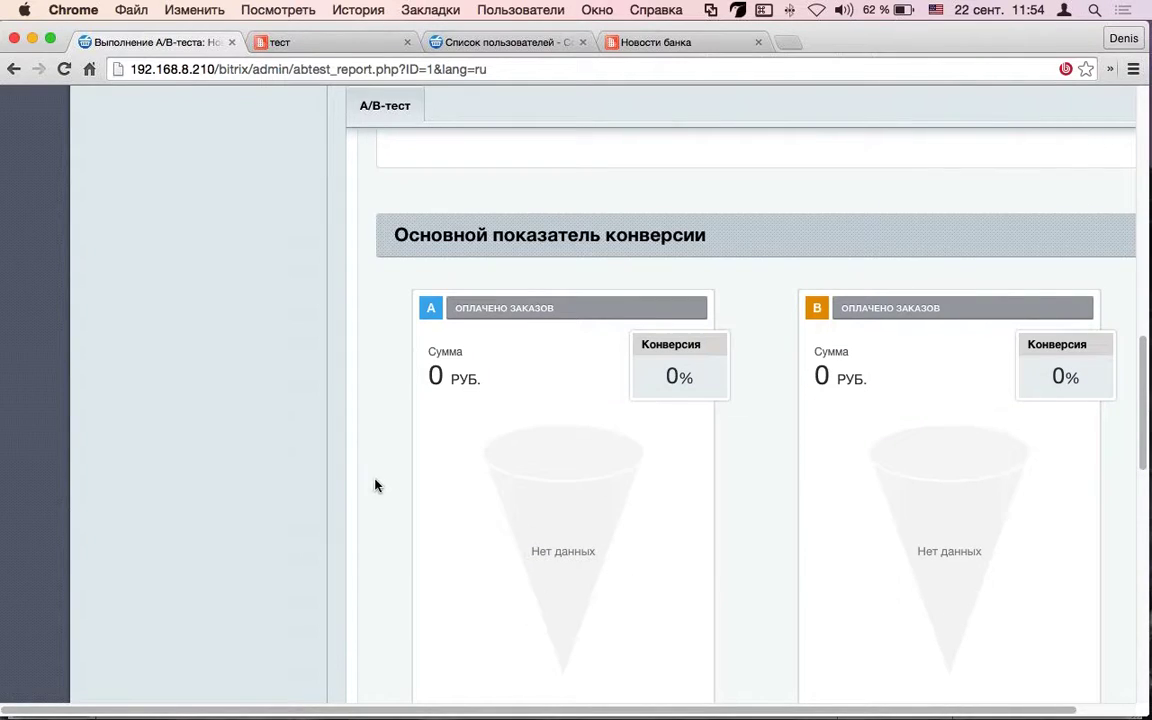
{"action": "scroll", "coordinate": [905, 355], "scroll_direction": "down", "scroll_amount": 8}
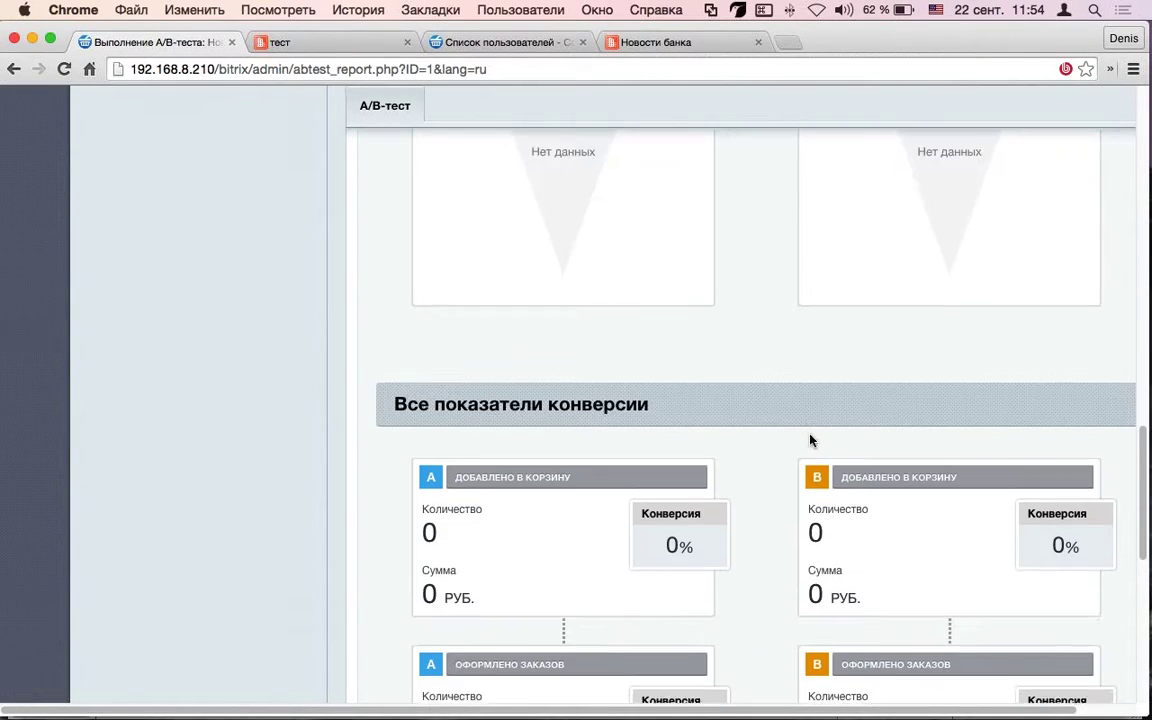
{"action": "scroll", "coordinate": [810, 440], "scroll_direction": "down", "scroll_amount": 12}
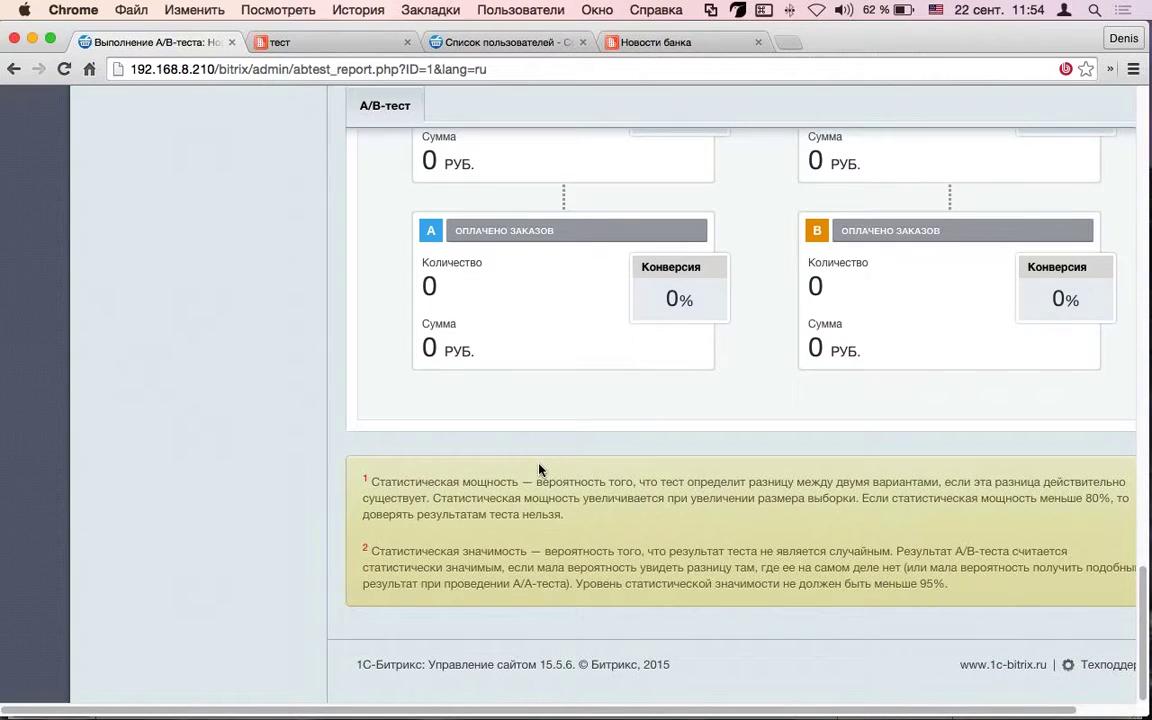
{"action": "scroll", "coordinate": [539, 470], "scroll_direction": "up", "scroll_amount": 10}
{"action": "scroll", "coordinate": [540, 476], "scroll_direction": "up", "scroll_amount": 10}
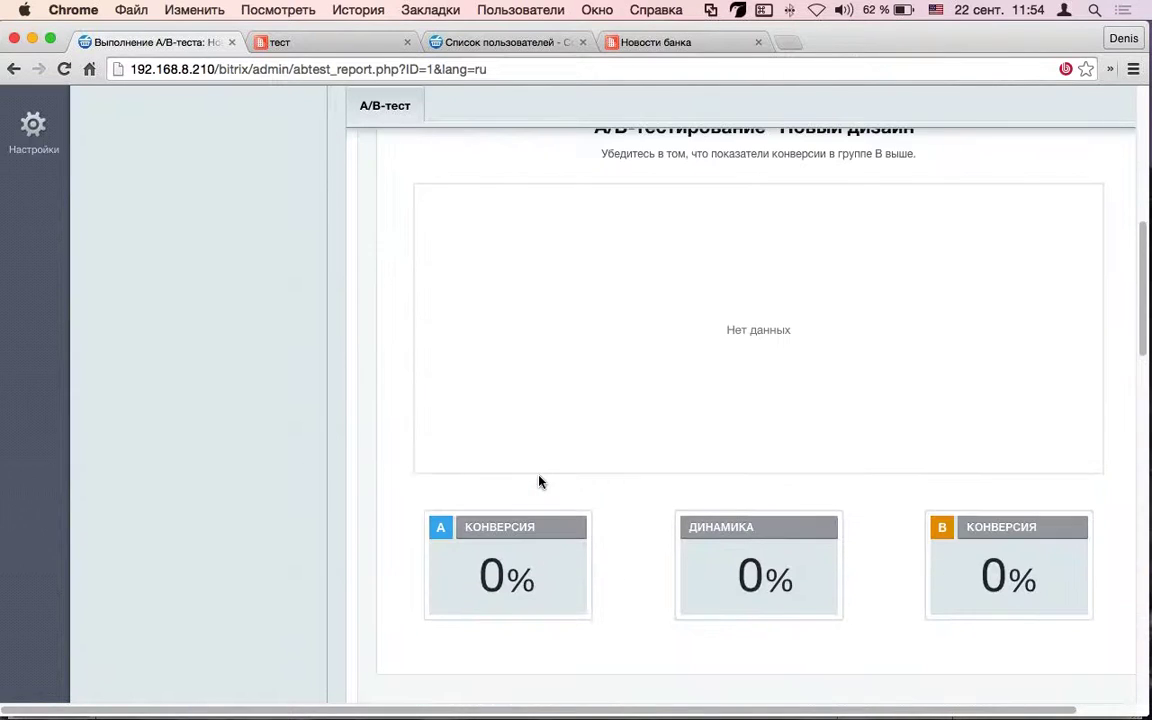
{"action": "scroll", "coordinate": [539, 483], "scroll_direction": "up", "scroll_amount": 12}
{"action": "left_click", "coordinate": [190, 274]}
Edit the Главная страница test and view the Добавить тест options
{"action": "scroll", "coordinate": [487, 426], "scroll_direction": "down", "scroll_amount": 1}
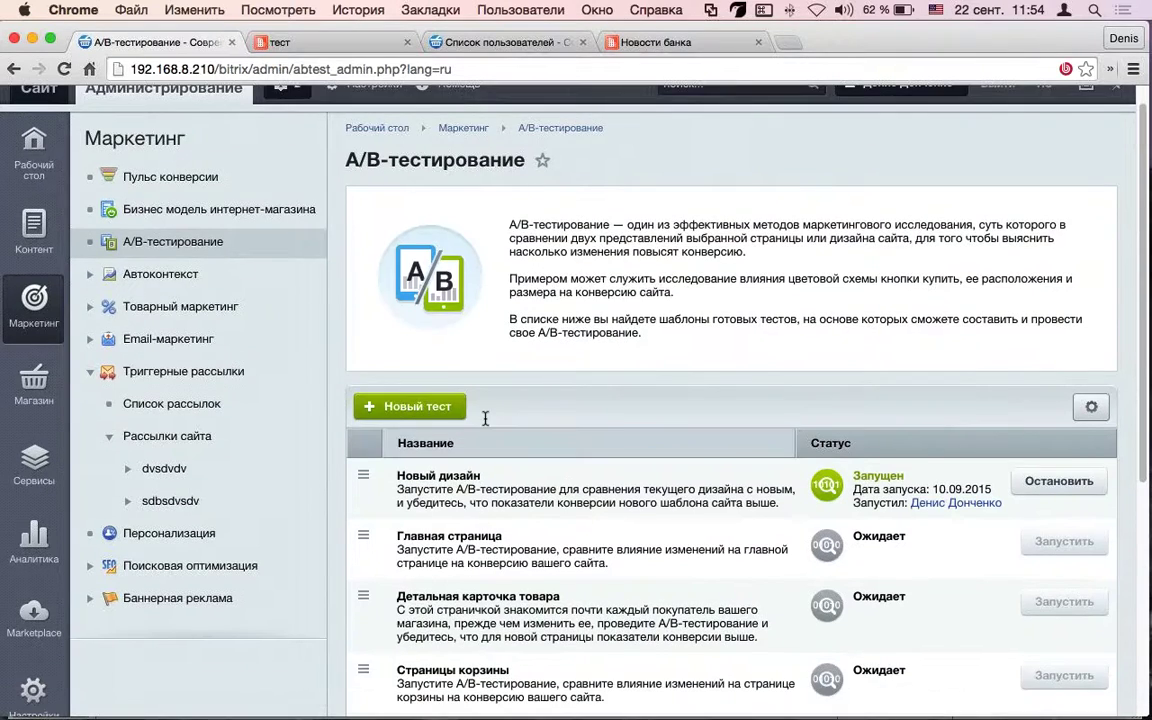
{"action": "scroll", "coordinate": [487, 426], "scroll_direction": "down", "scroll_amount": 5}
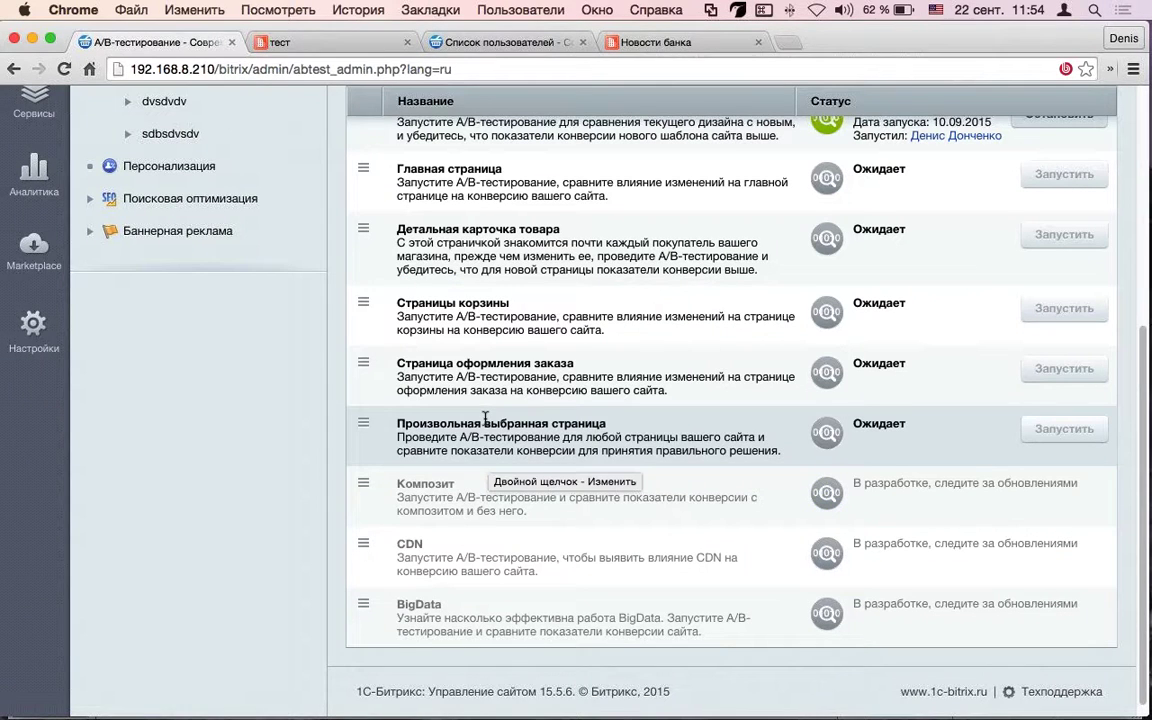
{"action": "scroll", "coordinate": [368, 231], "scroll_direction": "up", "scroll_amount": 2}
{"action": "left_click", "coordinate": [366, 225]}
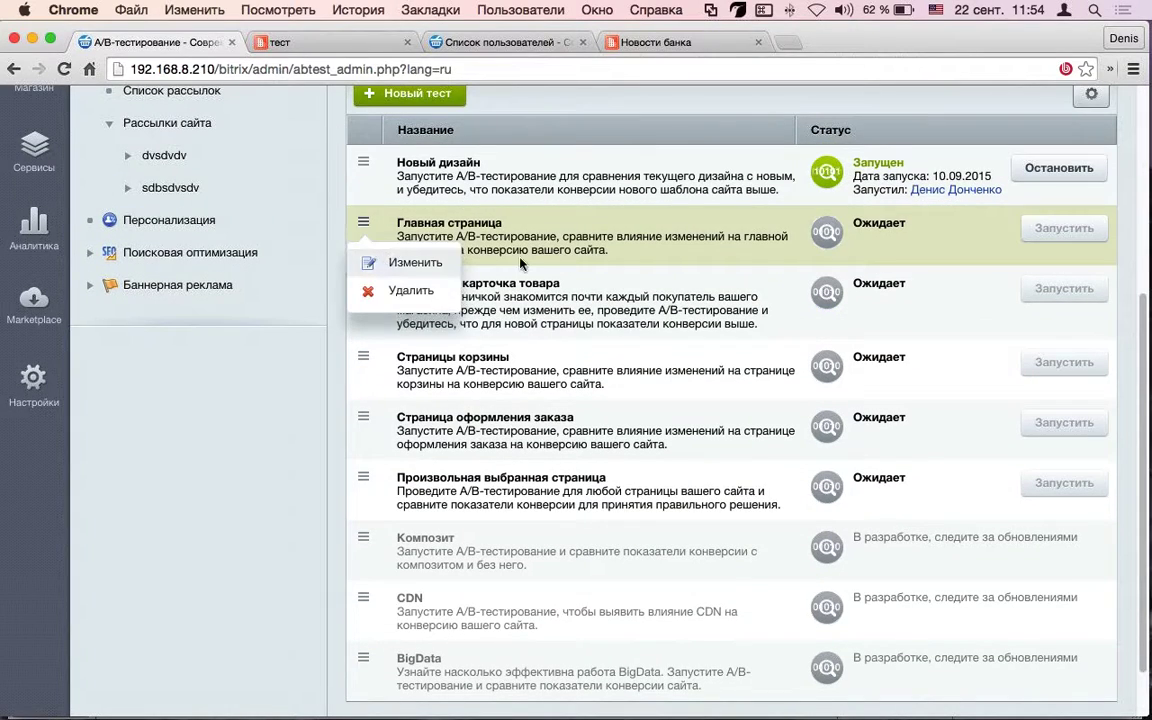
{"action": "left_click", "coordinate": [412, 262]}
{"action": "scroll", "coordinate": [597, 376], "scroll_direction": "down", "scroll_amount": 6}
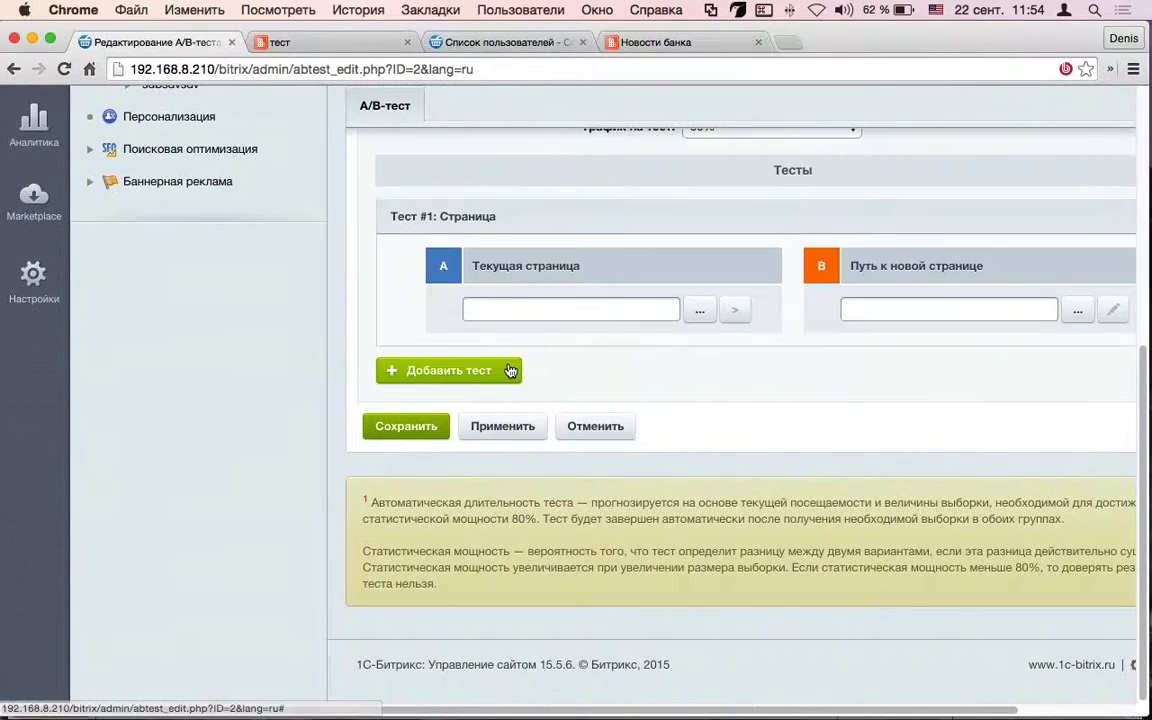
{"action": "left_click", "coordinate": [510, 371]}
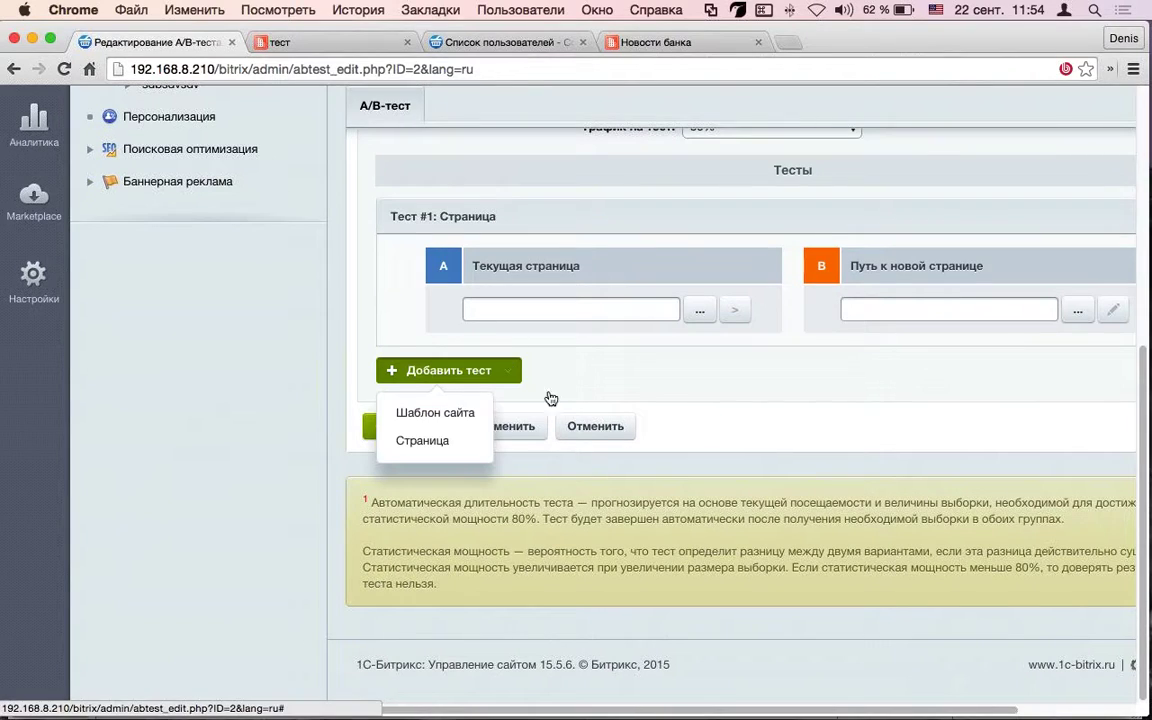
{"action": "scroll", "coordinate": [625, 391], "scroll_direction": "up", "scroll_amount": 7}
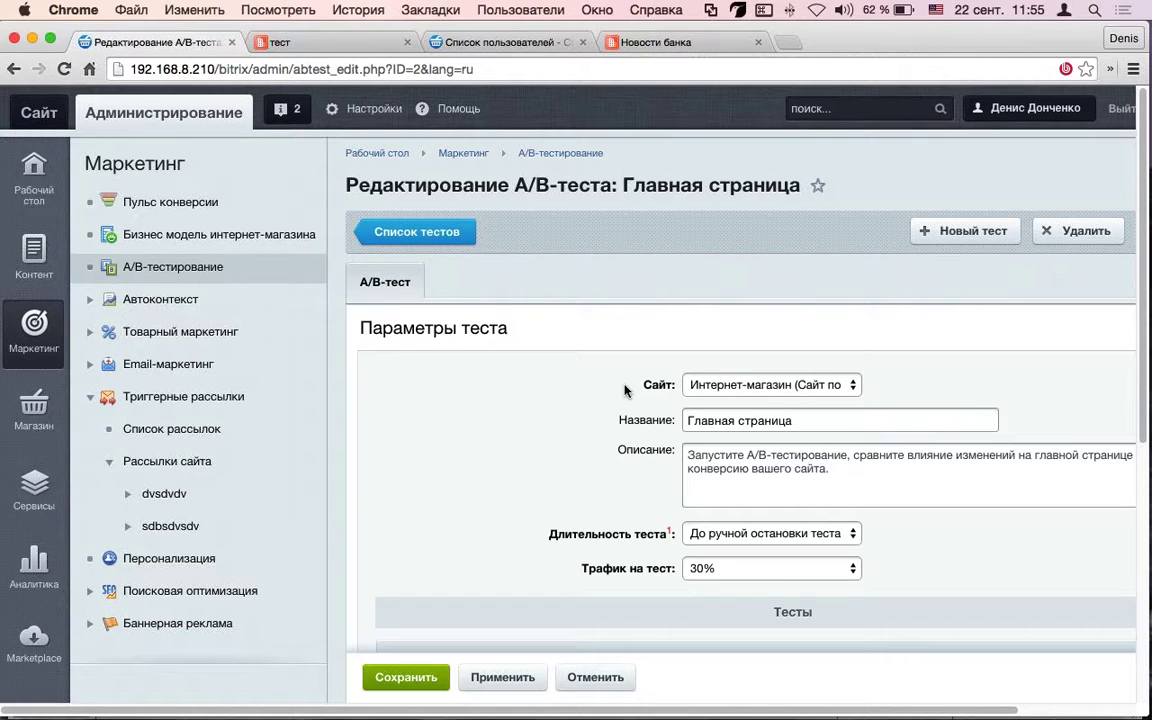
{"action": "scroll", "coordinate": [640, 350], "scroll_direction": "down", "scroll_amount": 3}
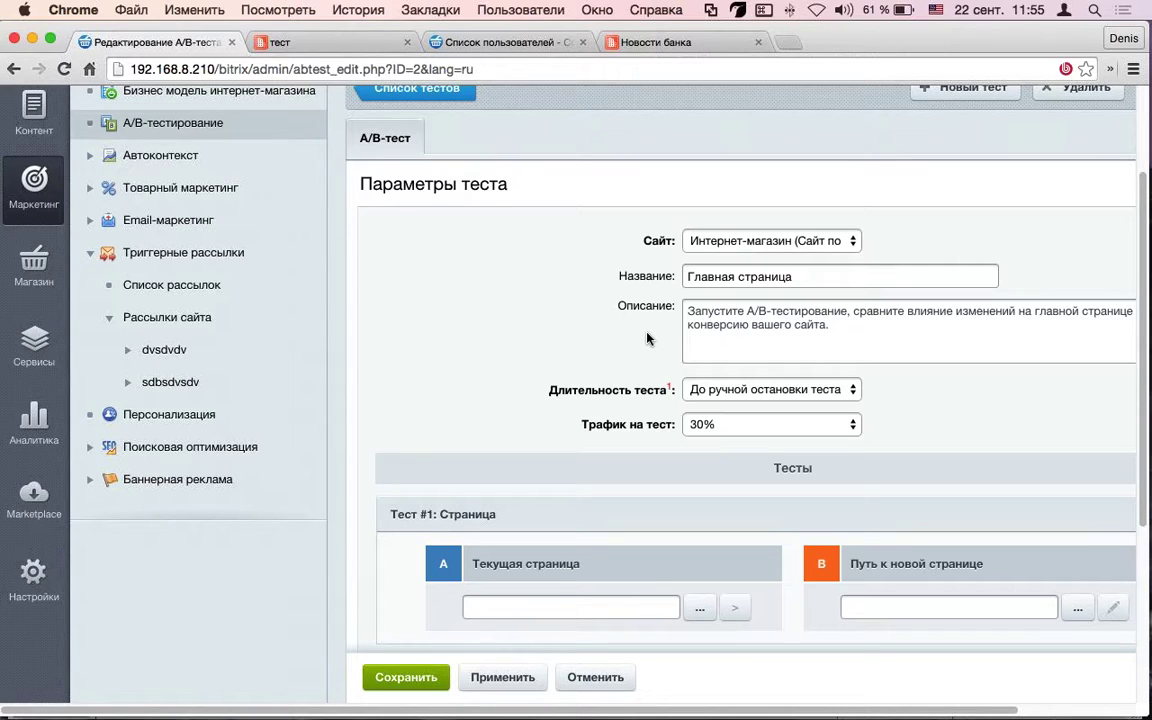
Choose 10% for Трафик на тест and 2 недели for Длительность теста
{"action": "left_click", "coordinate": [770, 424]}
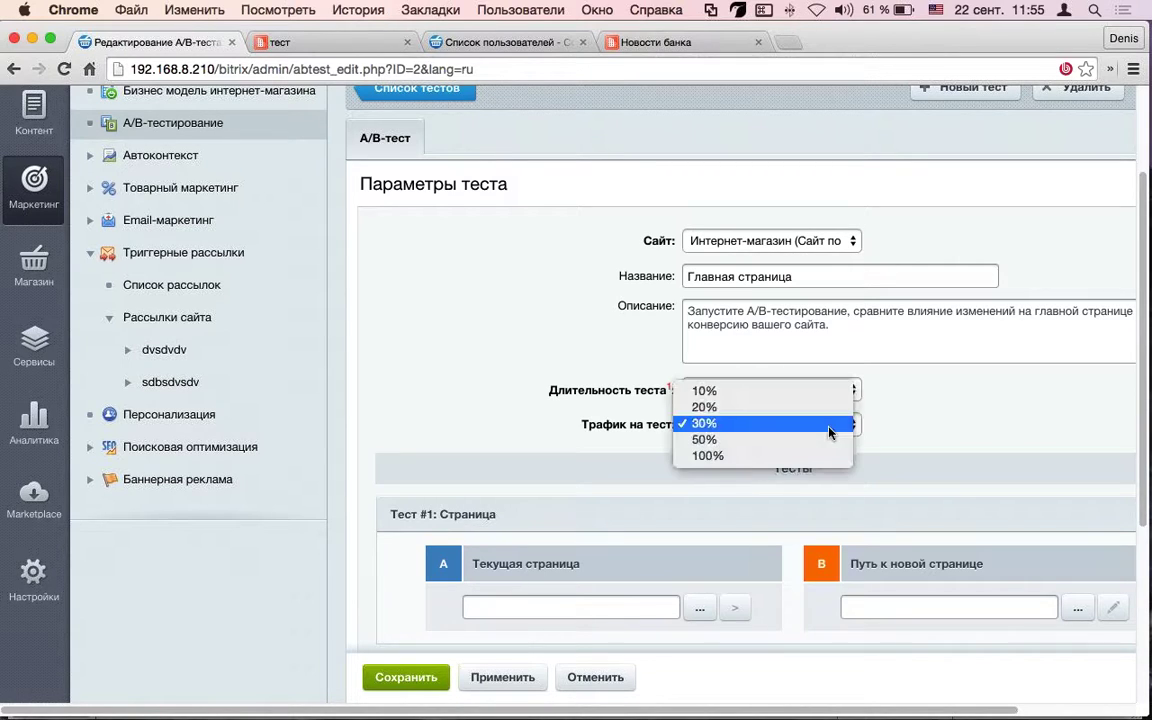
{"action": "left_click", "coordinate": [832, 396]}
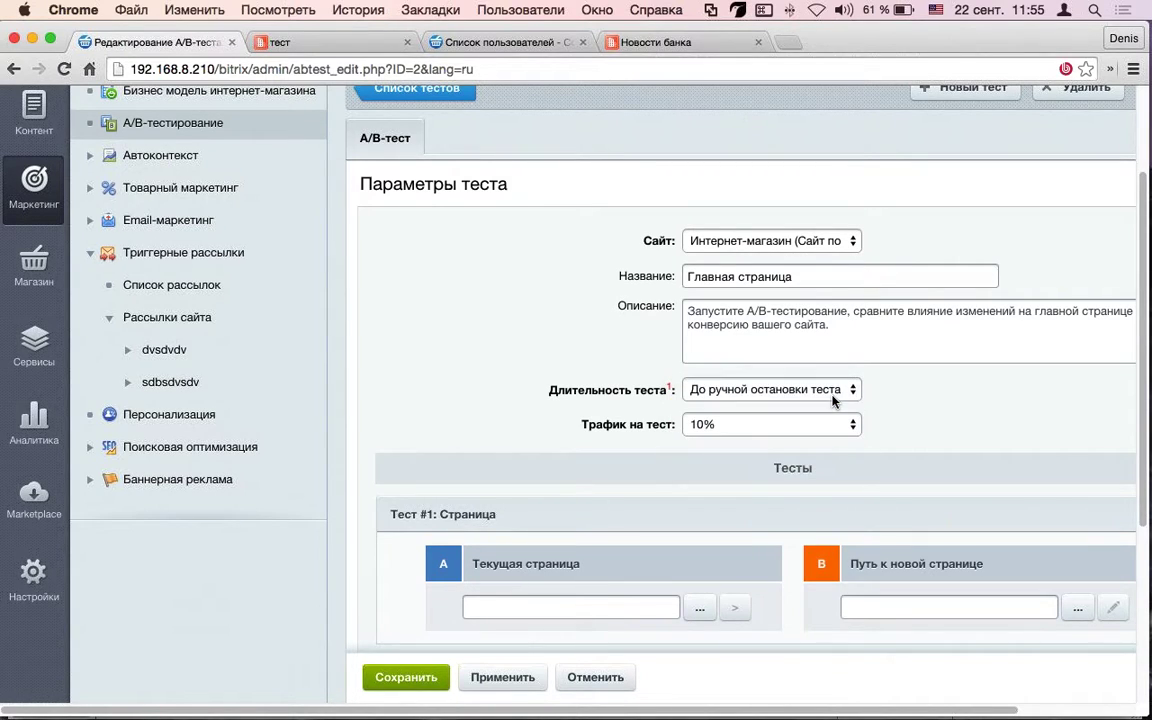
{"action": "left_click", "coordinate": [832, 396]}
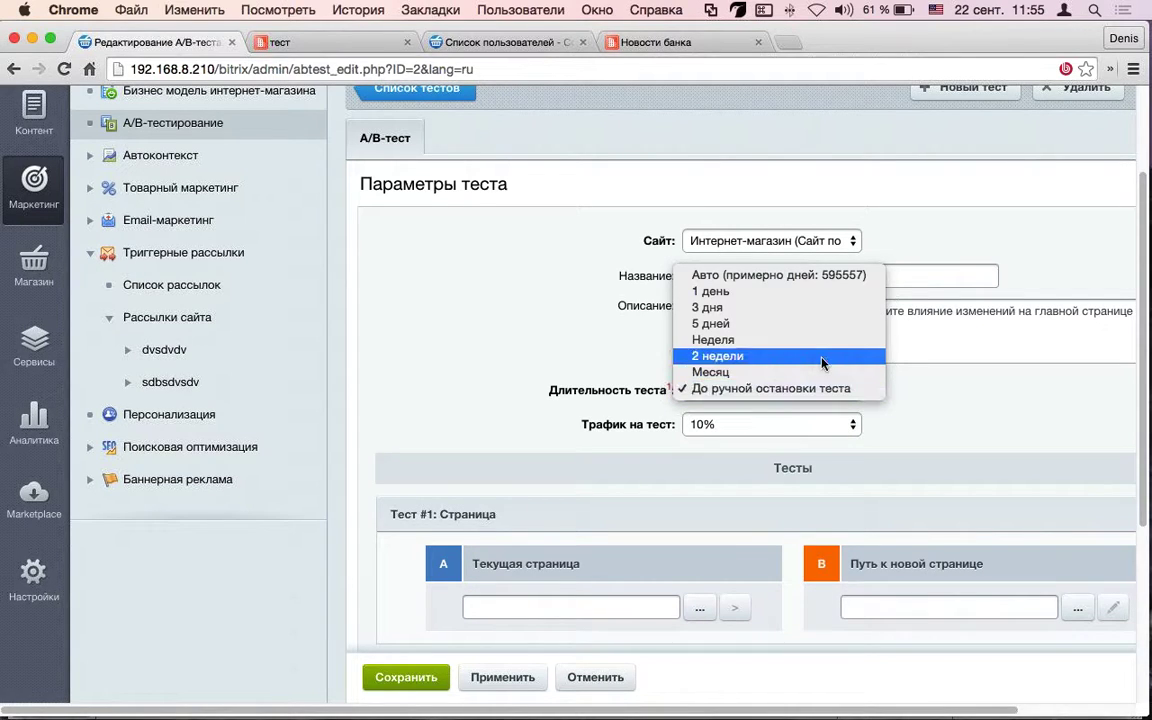
{"action": "left_click", "coordinate": [822, 362]}
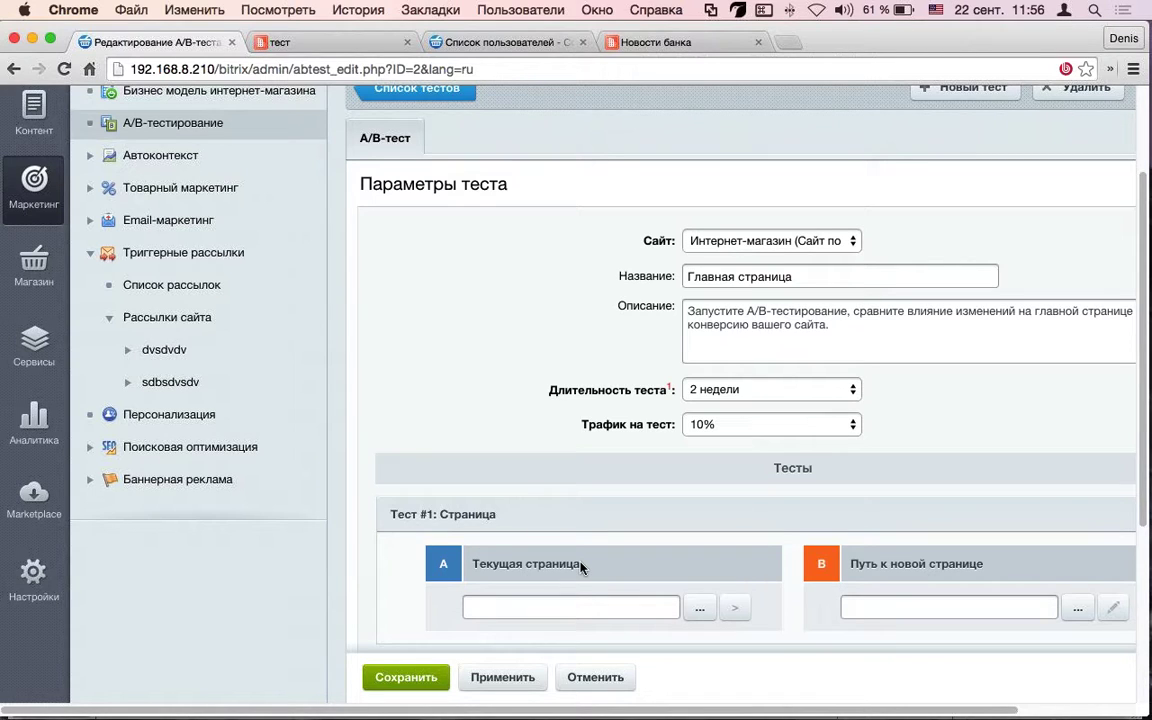
{"action": "left_click", "coordinate": [848, 390]}
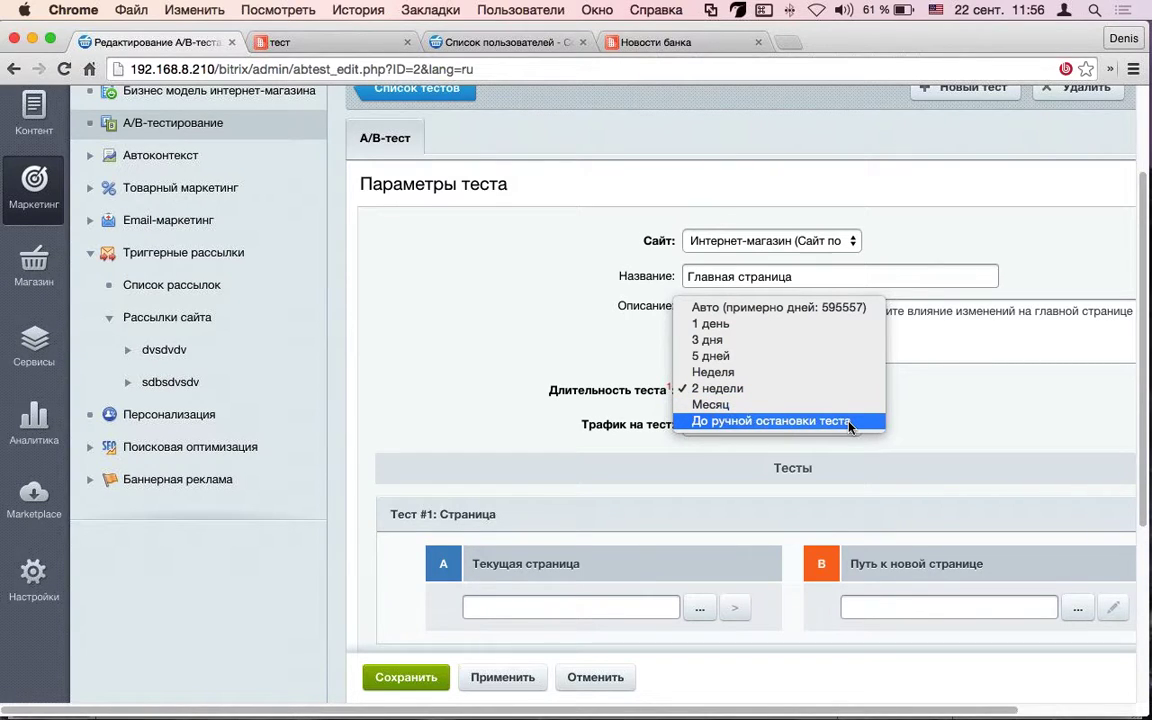
{"action": "left_click", "coordinate": [955, 347]}
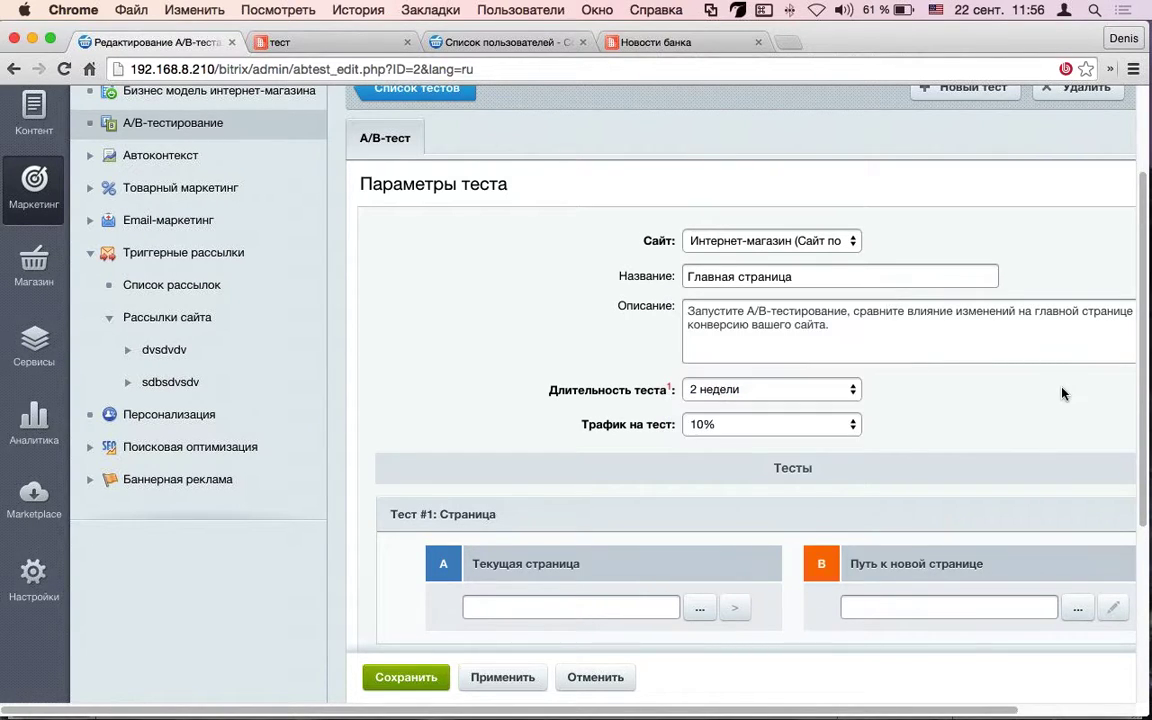
Look at a test started from the Главная страница template, then go back to the A/B test list
{"action": "left_click", "coordinate": [160, 126]}
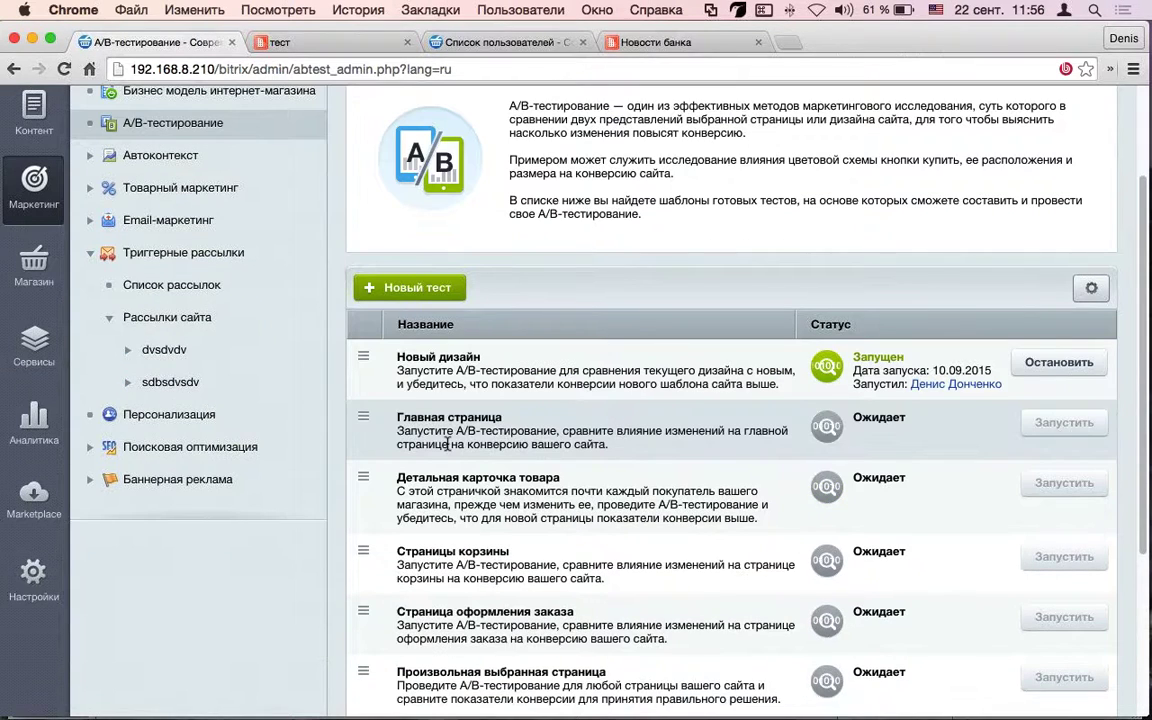
{"action": "left_click", "coordinate": [448, 452]}
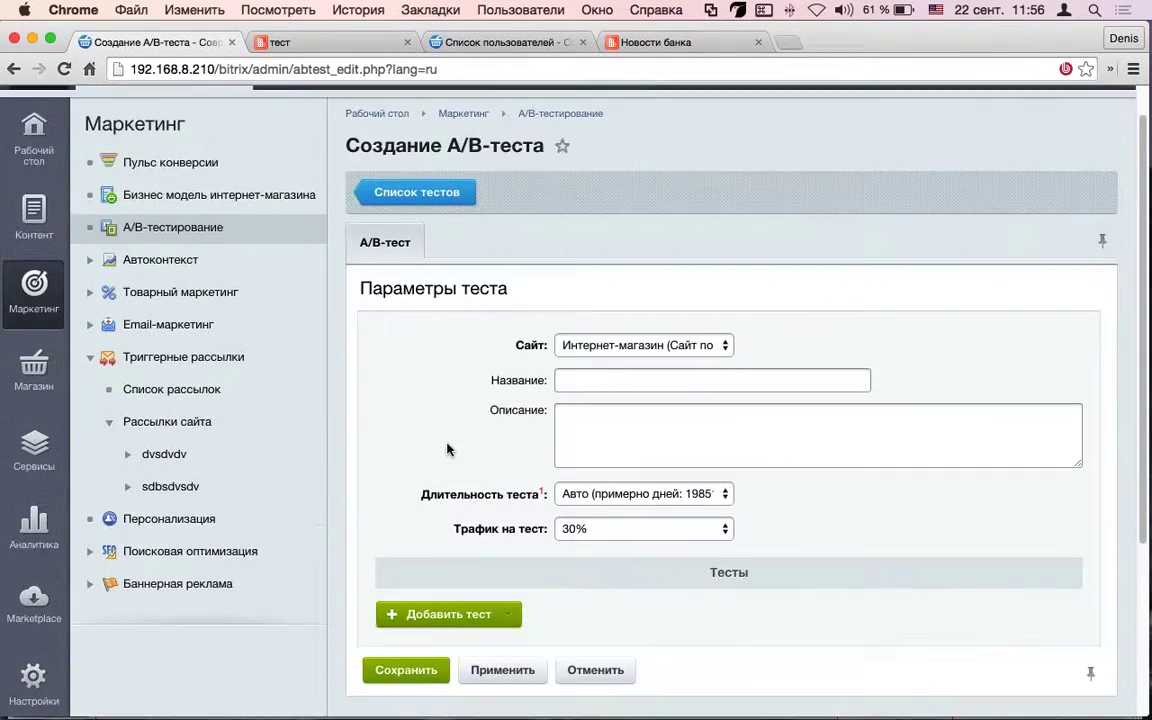
{"action": "scroll", "coordinate": [432, 321], "scroll_direction": "down", "scroll_amount": 5}
{"action": "left_click", "coordinate": [15, 70]}
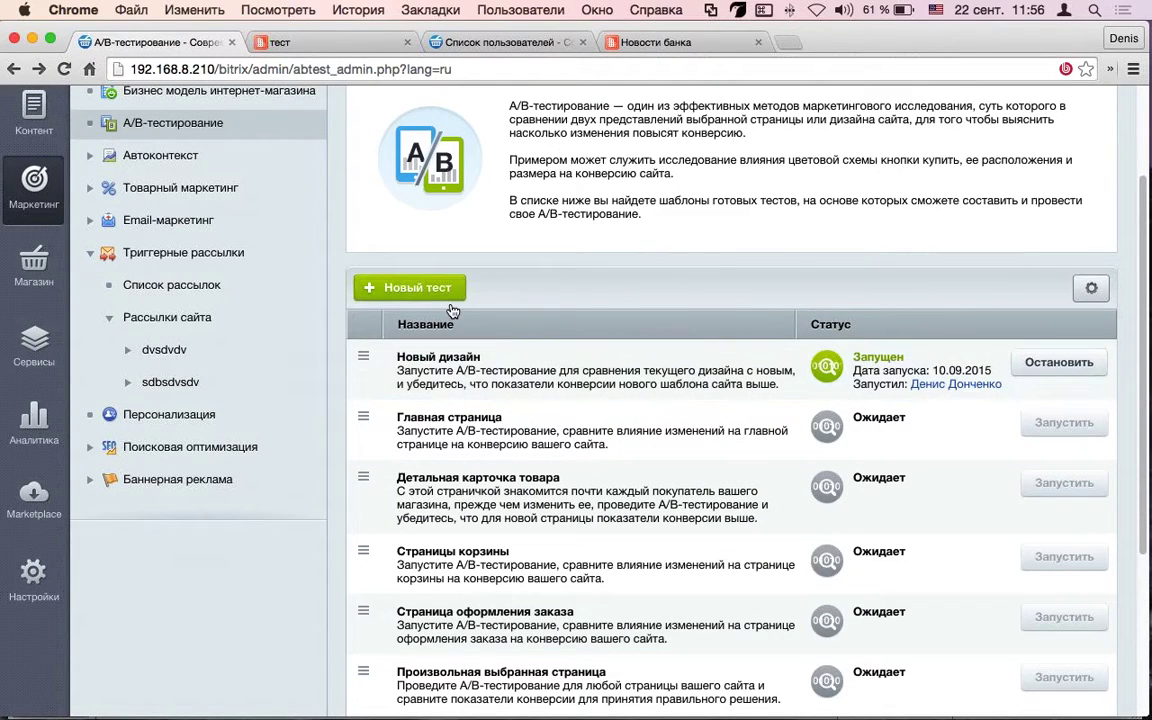
Begin a Новый тест and add a Шаблон сайта comparison and a Страница comparison
{"action": "left_click", "coordinate": [390, 290]}
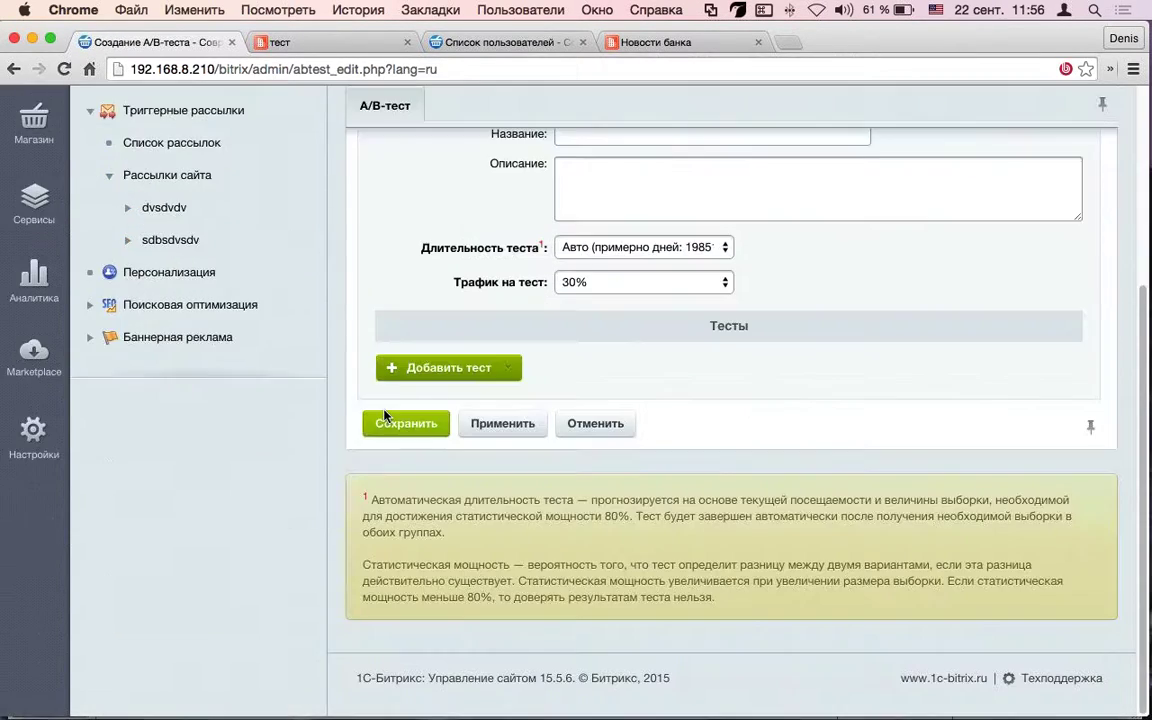
{"action": "left_click", "coordinate": [452, 368]}
{"action": "left_click", "coordinate": [450, 409]}
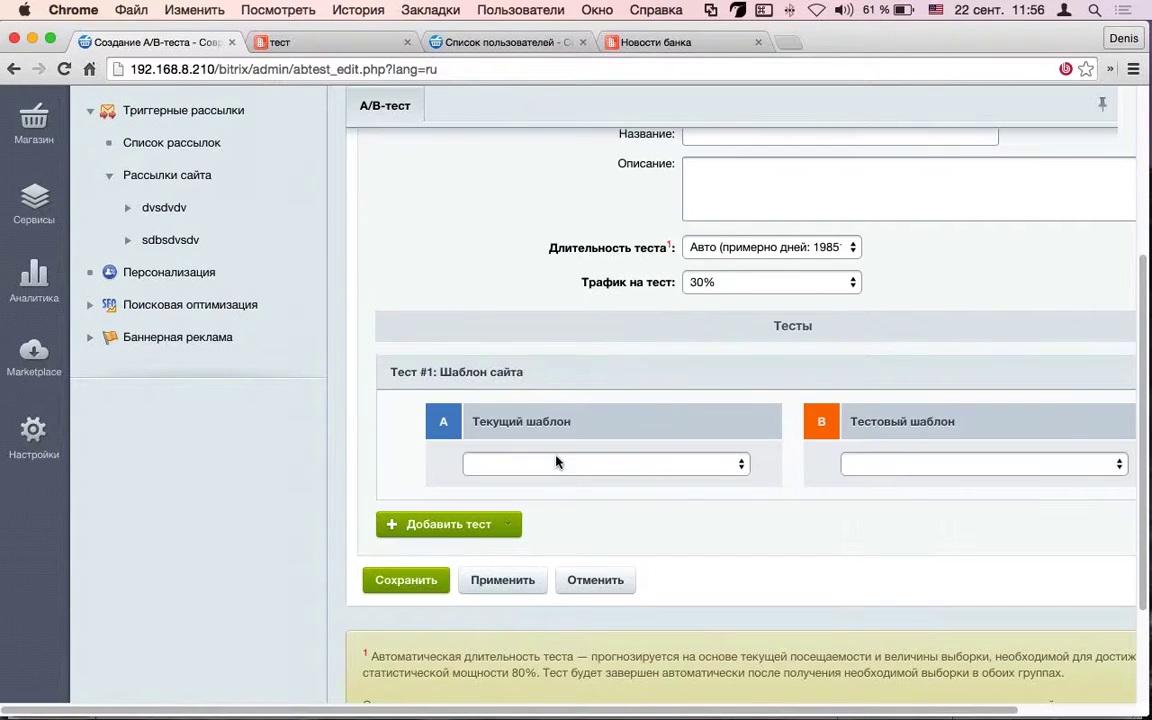
{"action": "left_click", "coordinate": [449, 526]}
{"action": "left_click", "coordinate": [445, 588]}
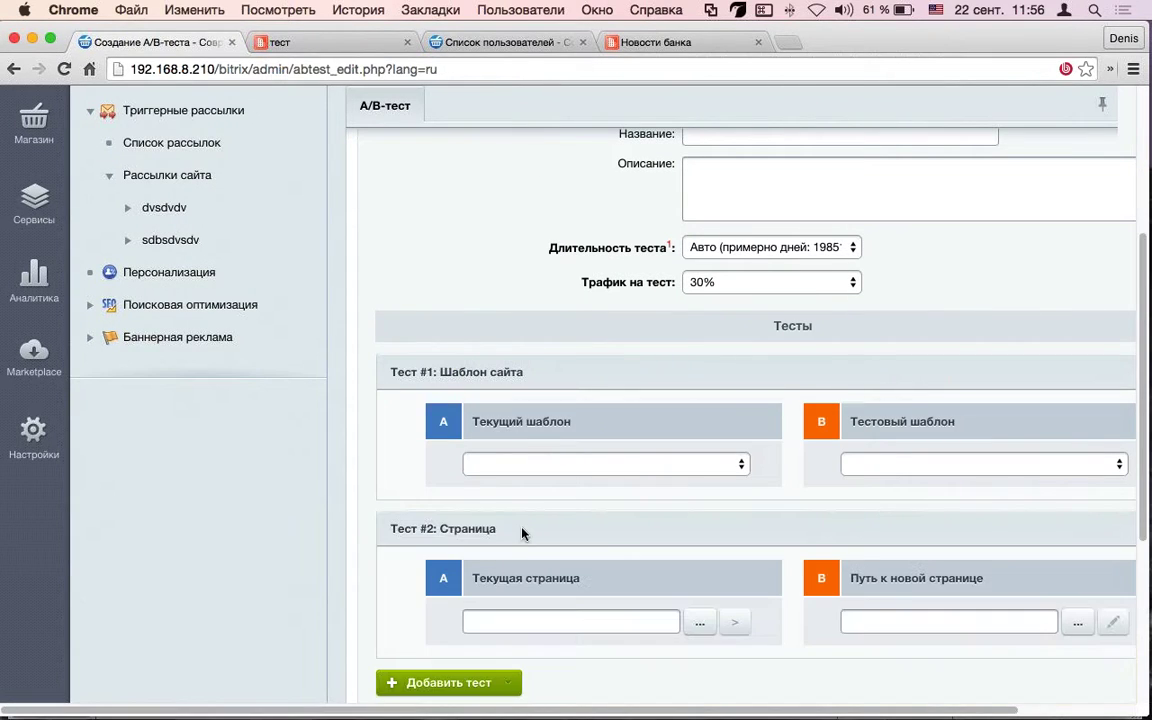
Review the new Создание A/B-теста form, then return to the A/B test list
{"action": "scroll", "coordinate": [522, 532], "scroll_direction": "up", "scroll_amount": 5}
{"action": "scroll", "coordinate": [599, 494], "scroll_direction": "down", "scroll_amount": 2}
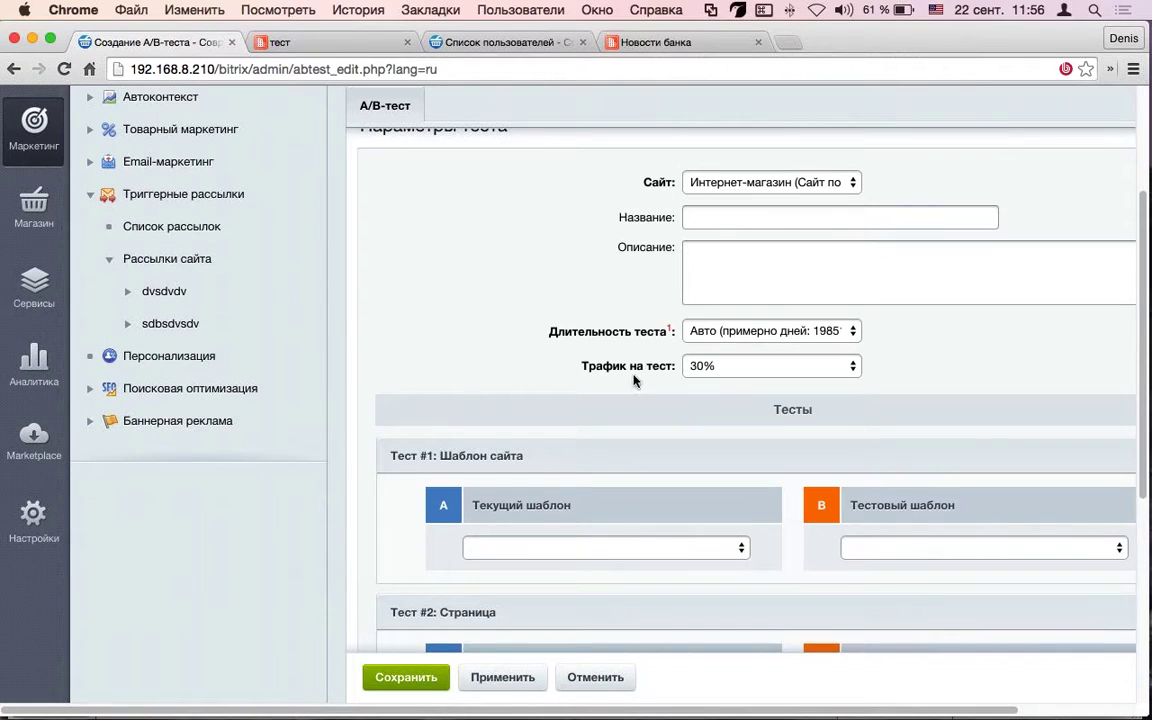
{"action": "scroll", "coordinate": [702, 517], "scroll_direction": "down", "scroll_amount": 3}
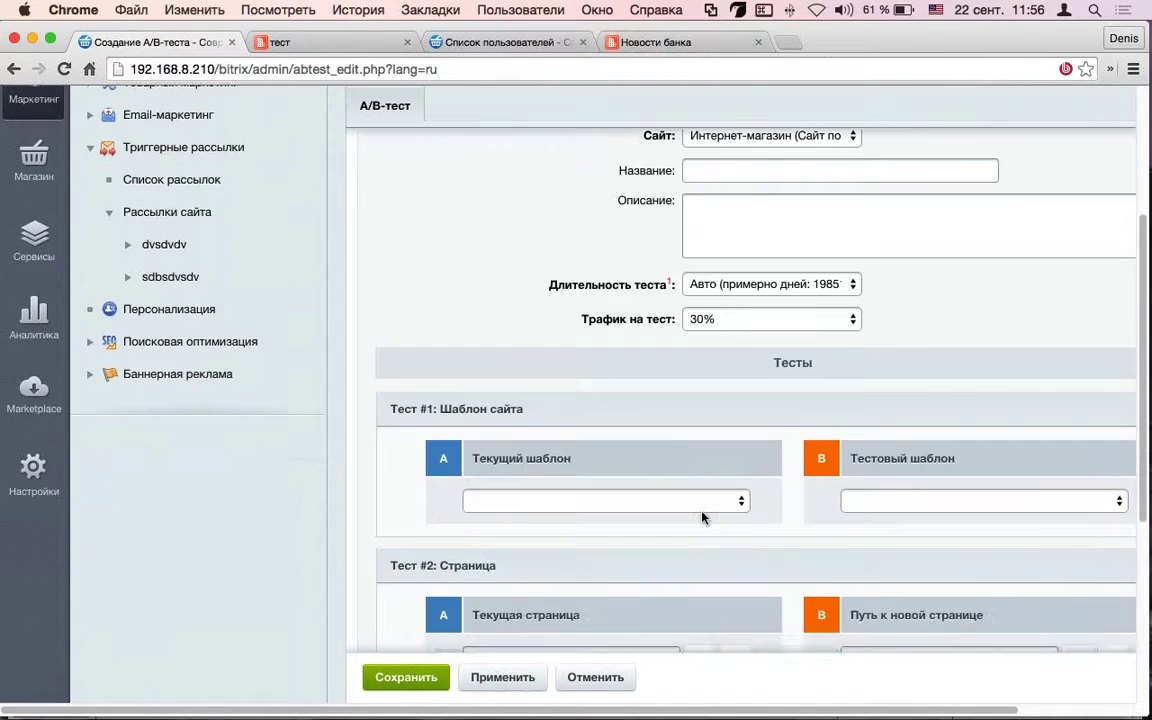
{"action": "scroll", "coordinate": [507, 277], "scroll_direction": "up", "scroll_amount": 5}
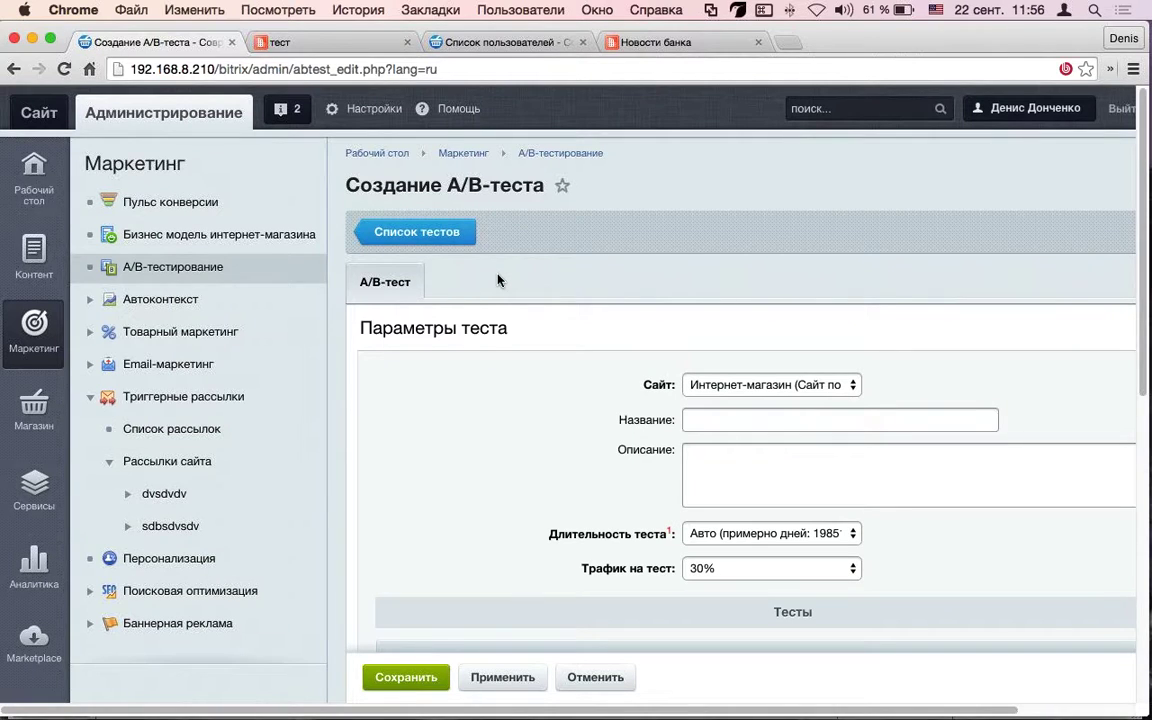
{"action": "left_click", "coordinate": [141, 270]}
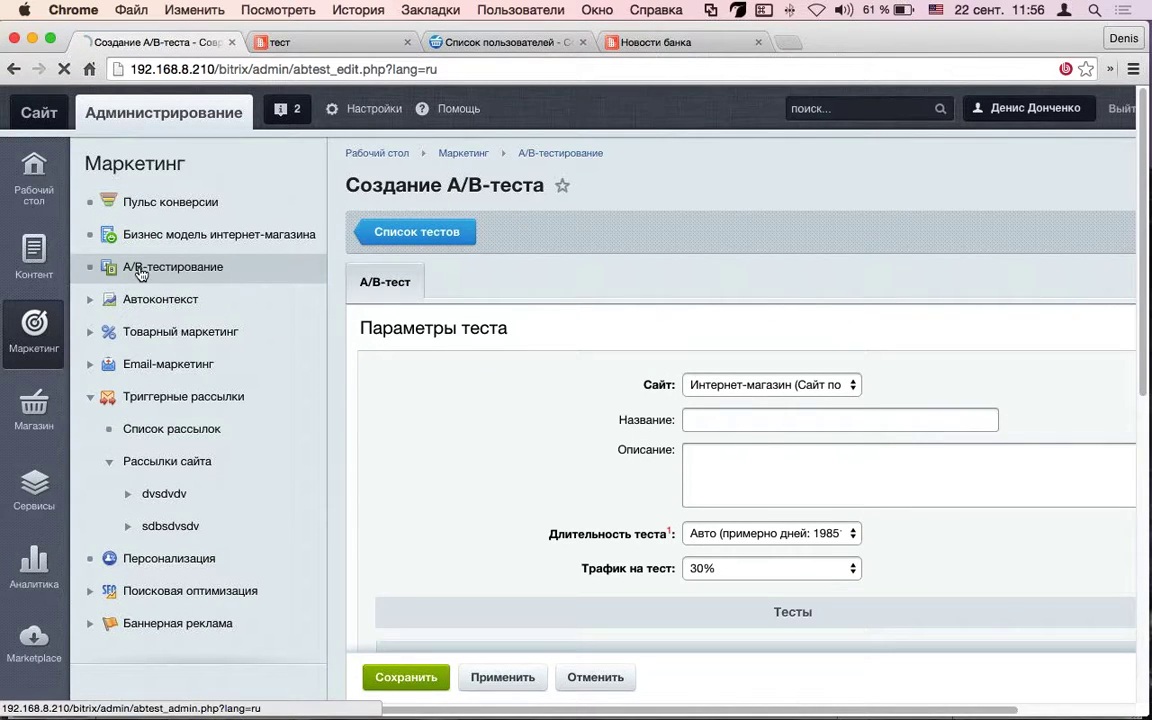
Scroll through the A/B test list, then bring up the «Эффективность рассылки» slide in PowerPoint
{"action": "scroll", "coordinate": [1022, 510], "scroll_direction": "down", "scroll_amount": 3}
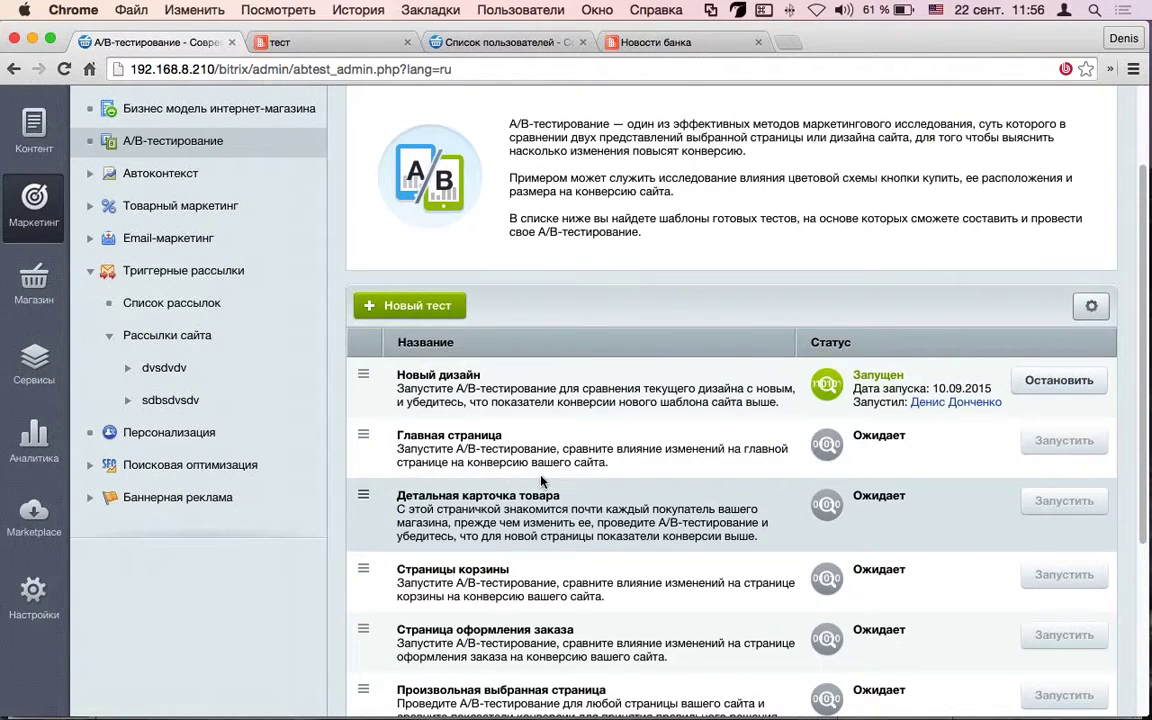
{"action": "scroll", "coordinate": [541, 482], "scroll_direction": "up", "scroll_amount": 3}
{"action": "scroll", "coordinate": [541, 482], "scroll_direction": "down", "scroll_amount": 8}
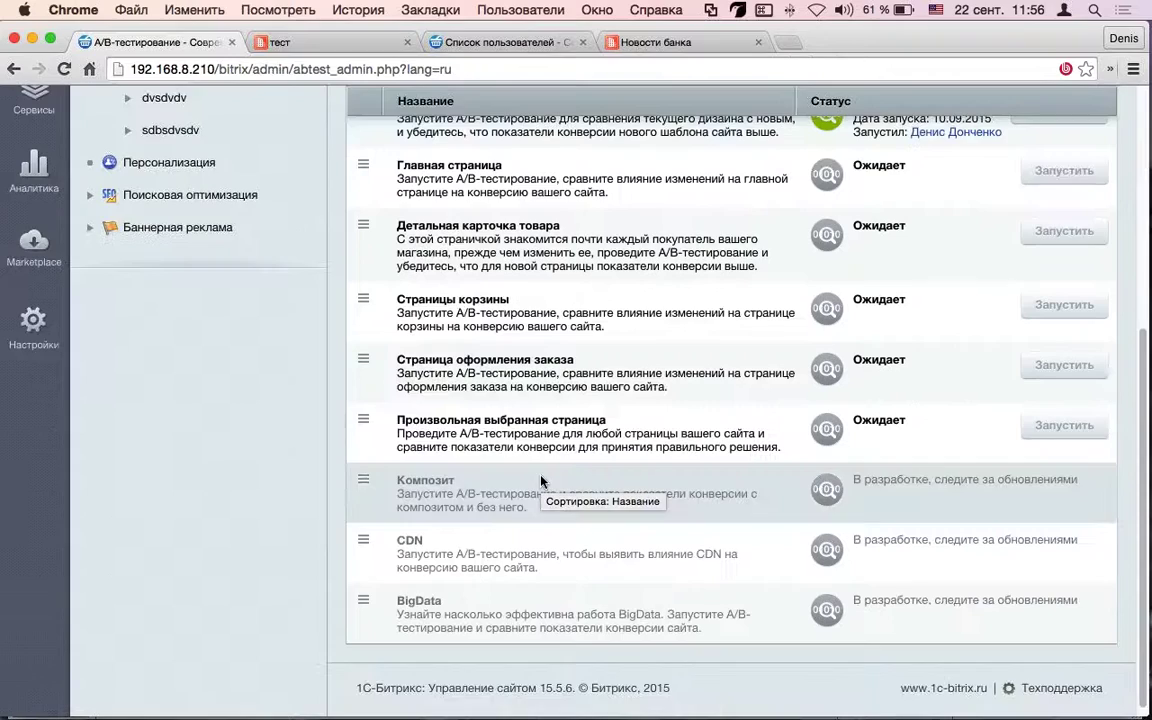
{"action": "scroll", "coordinate": [541, 480], "scroll_direction": "up", "scroll_amount": 3}
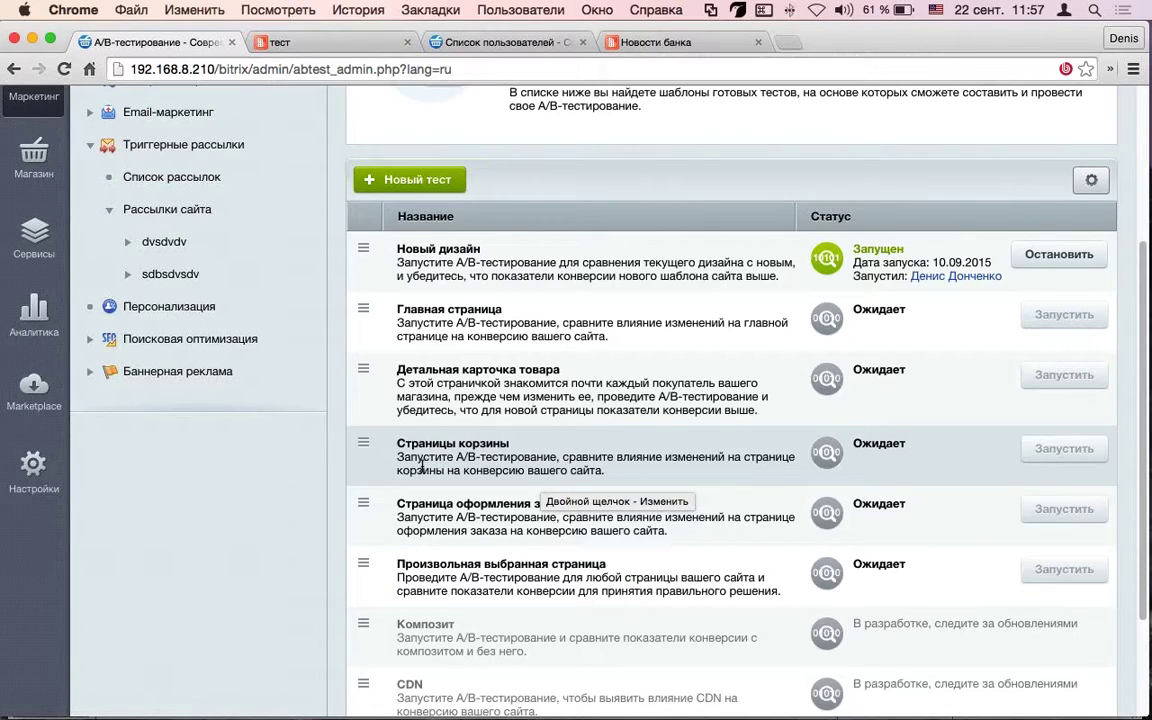
{"action": "scroll", "coordinate": [422, 467], "scroll_direction": "up", "scroll_amount": 5}
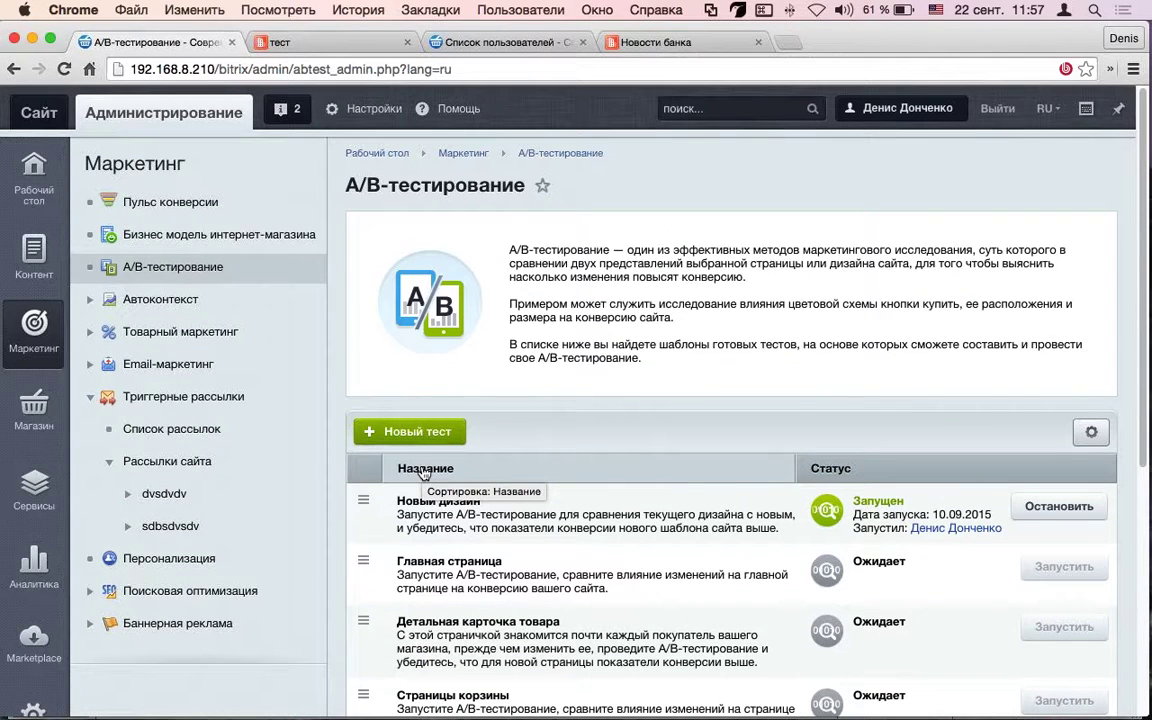
{"action": "mouse_move", "coordinate": [650, 690]}
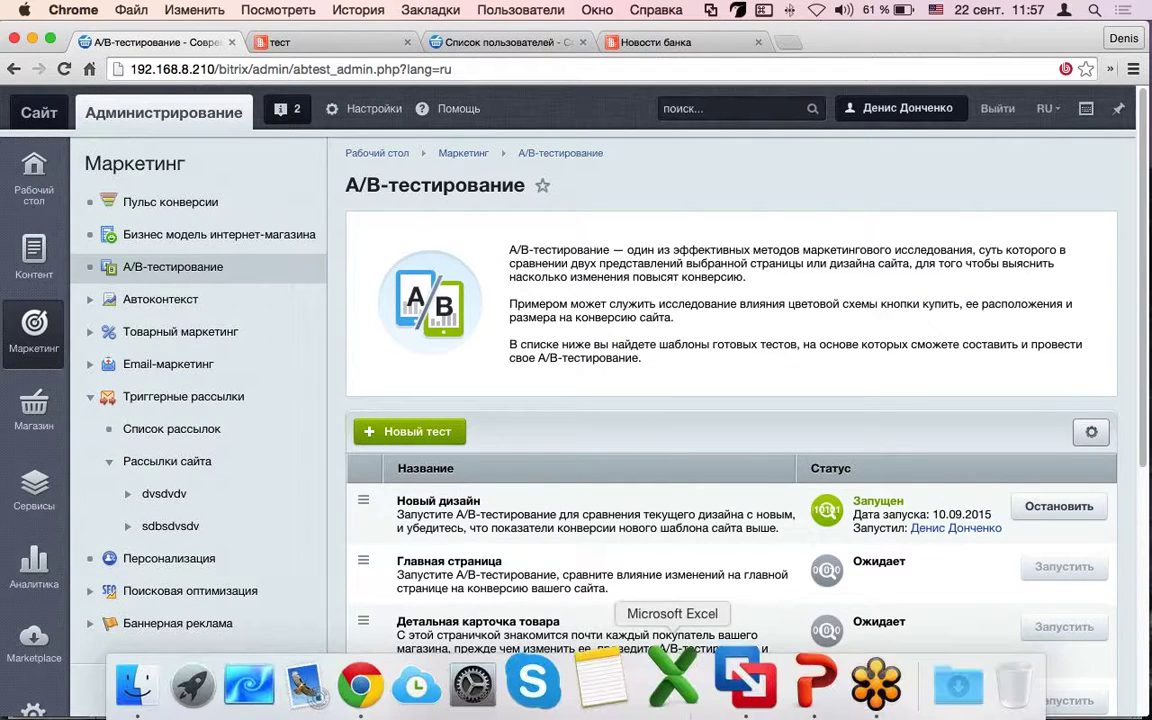
{"action": "left_click", "coordinate": [785, 676]}
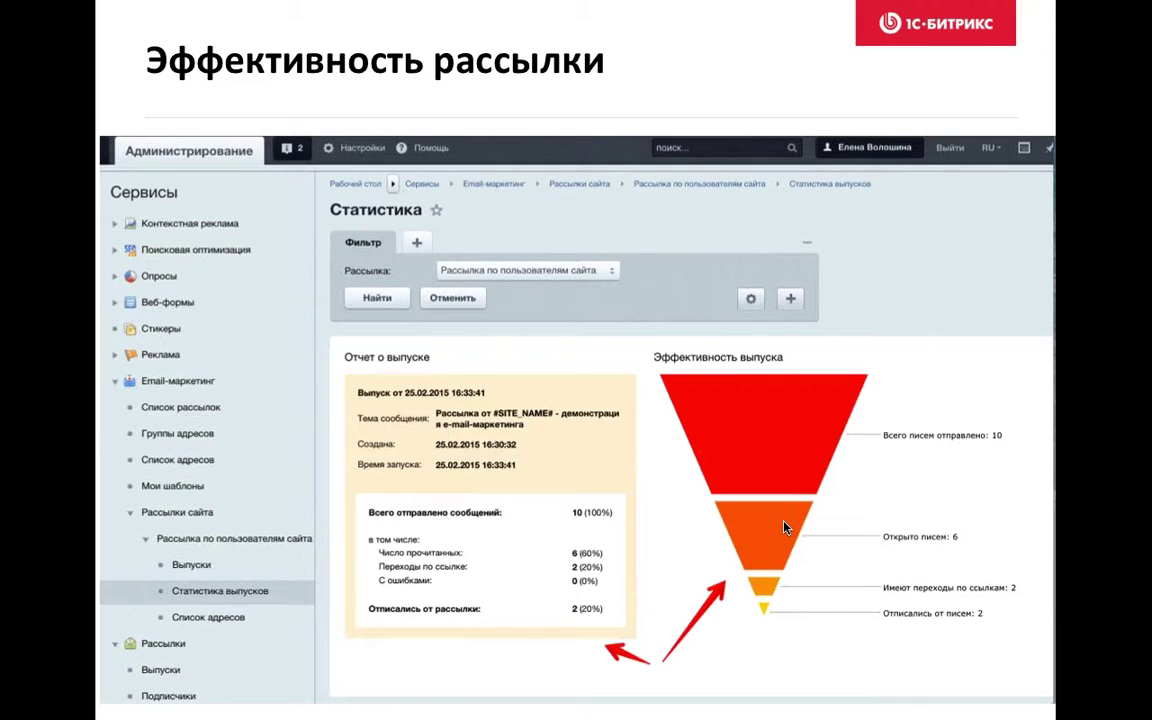